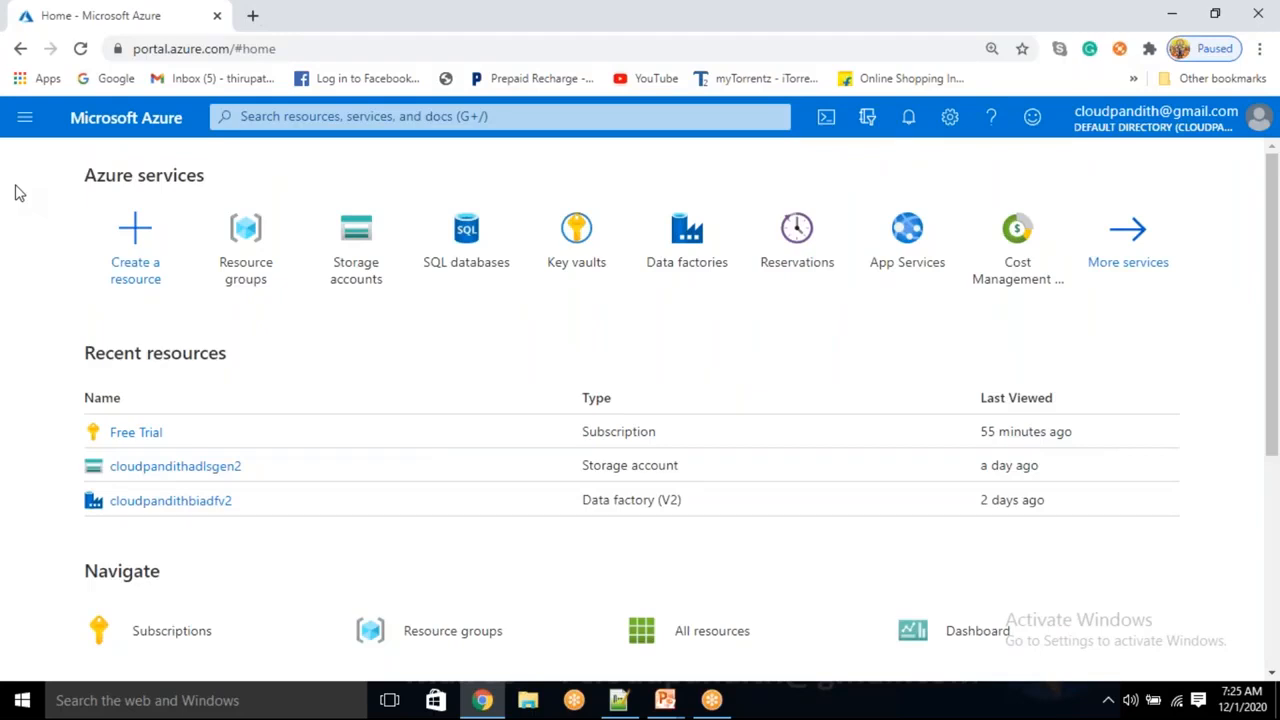
Open the Create a virtual machine form through Virtual machines > Add > Virtual machine
click(25, 119)
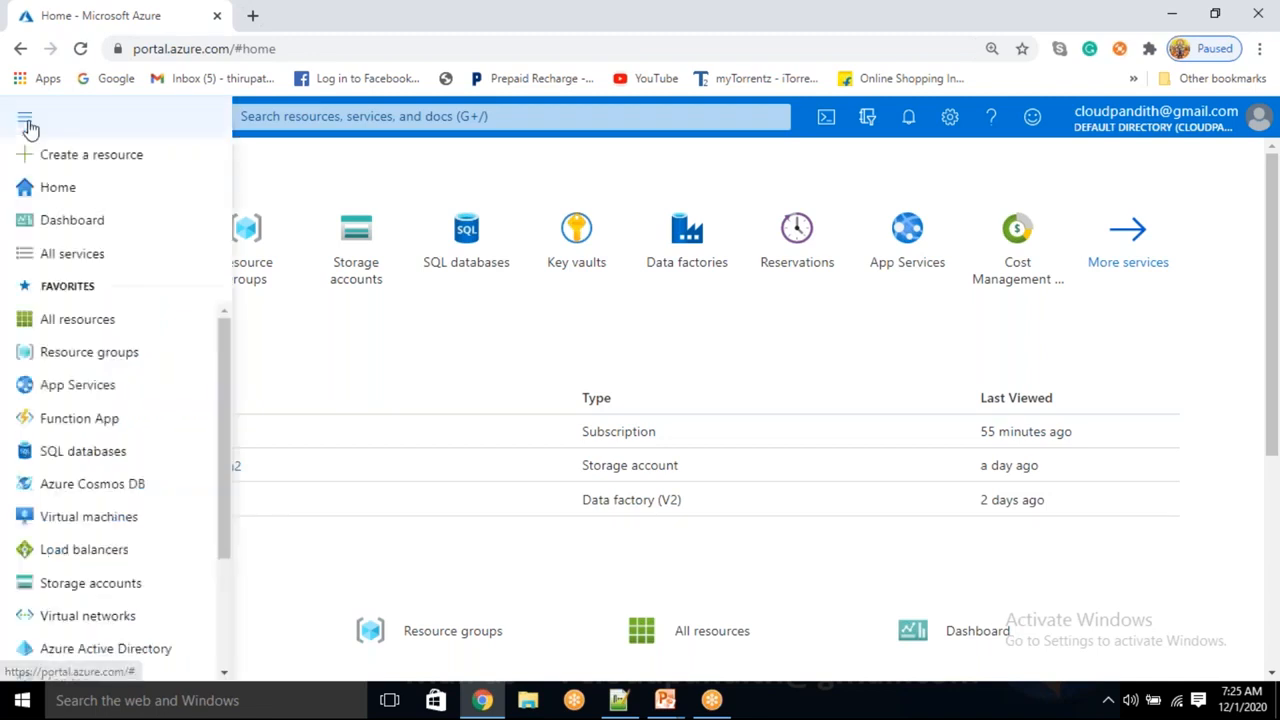
click(51, 166)
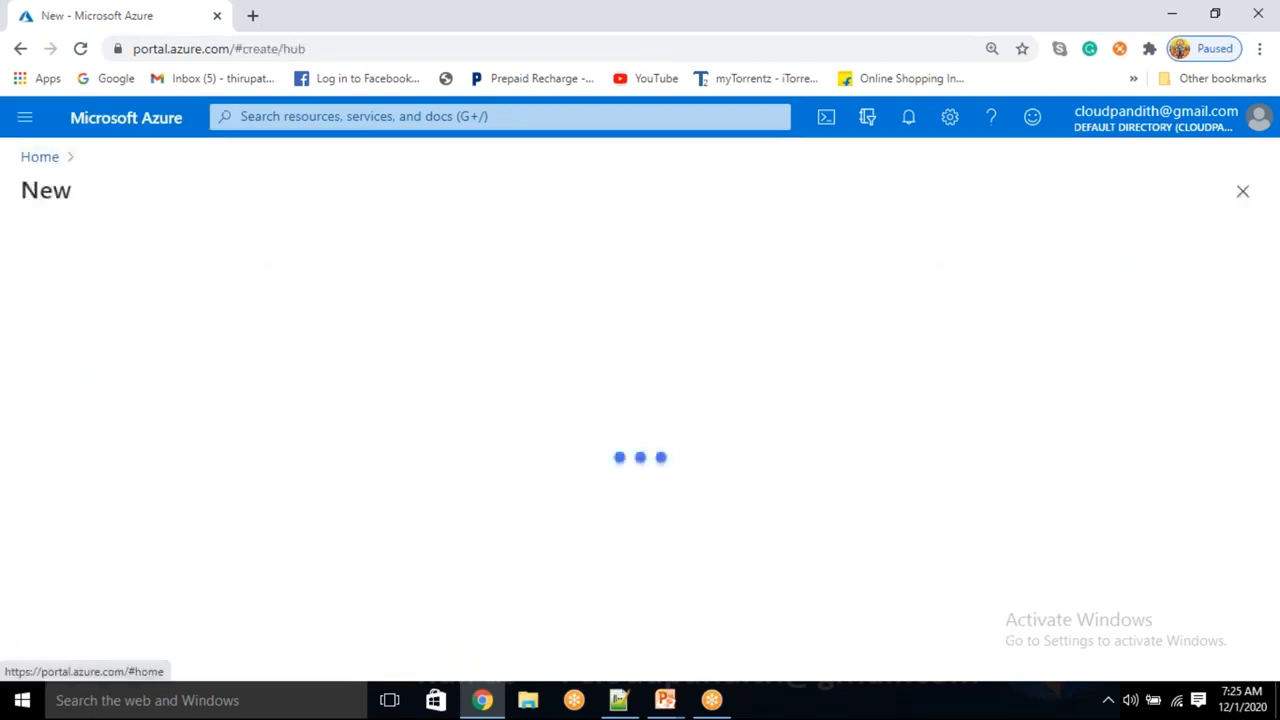
click(22, 125)
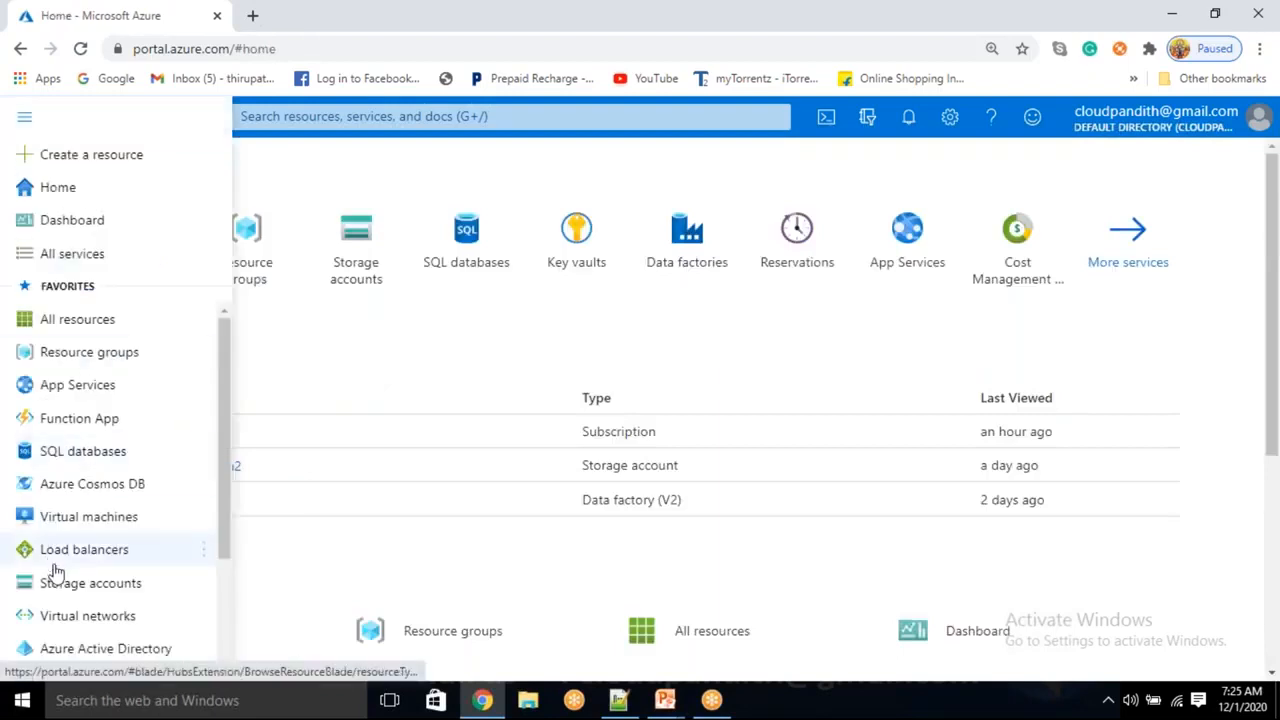
click(70, 522)
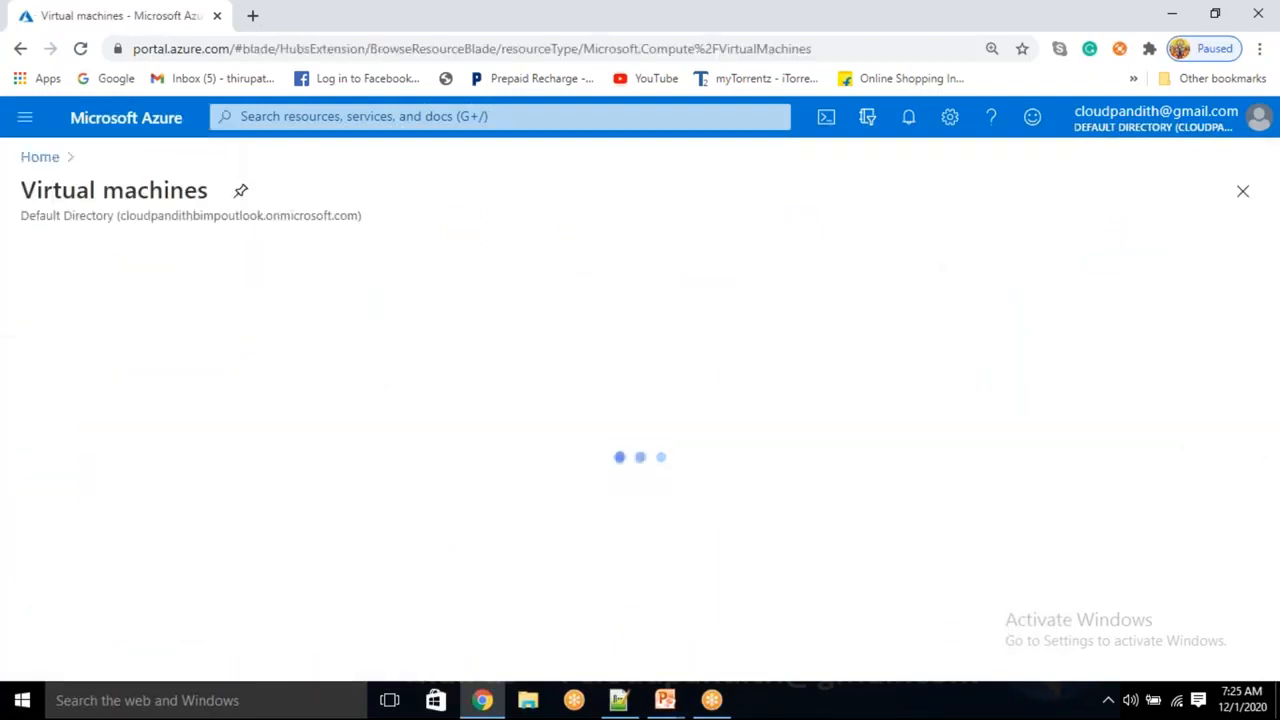
click(65, 255)
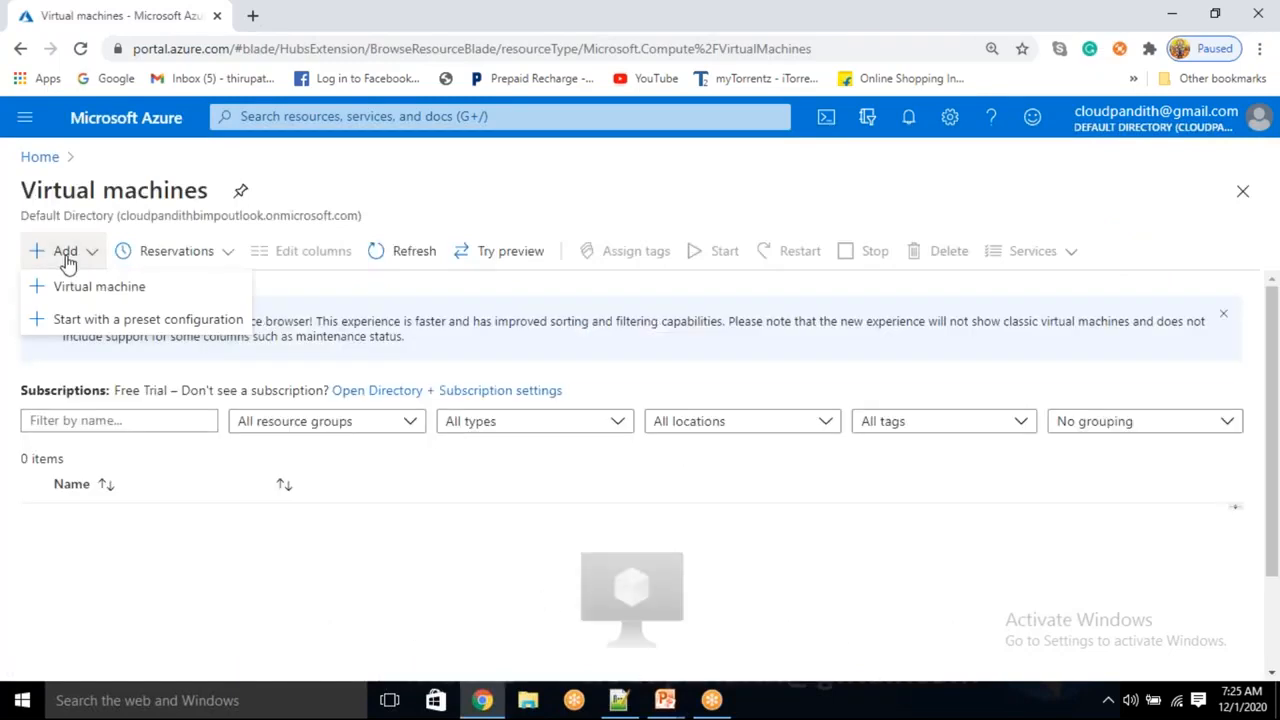
click(68, 289)
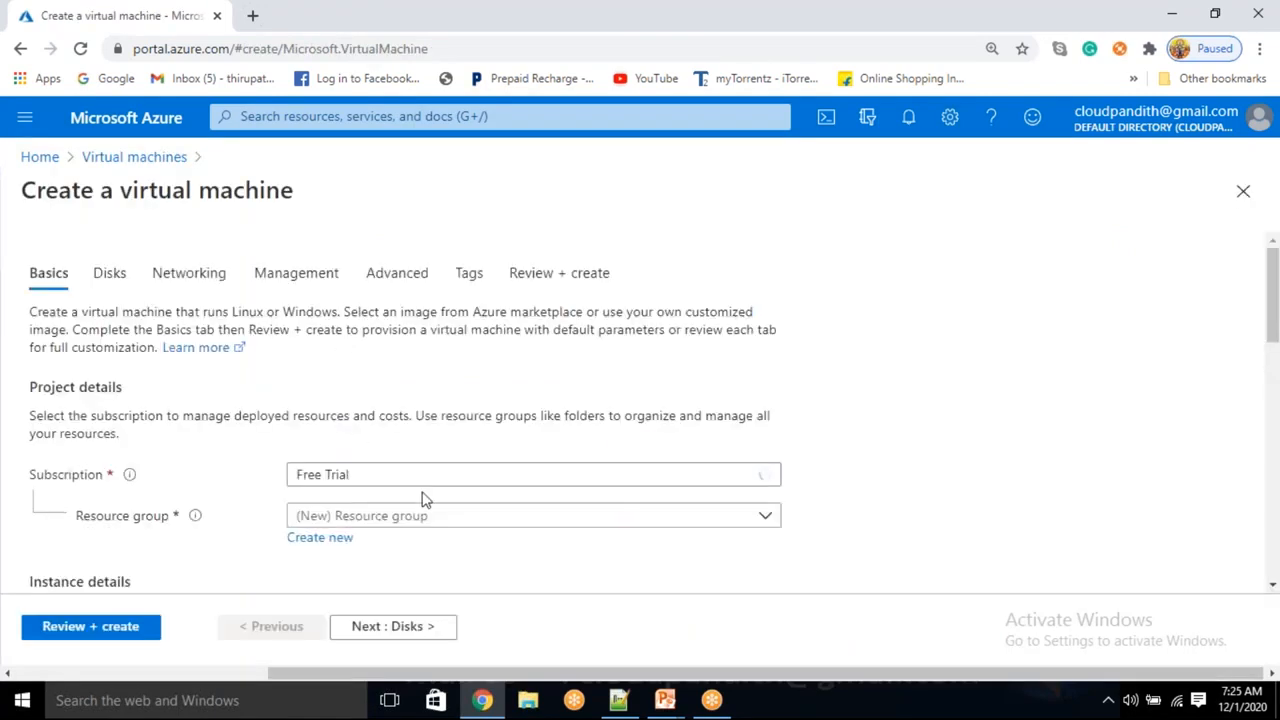
Create a new resource group named cloudpandith-BI-Master-Program for the VM
scroll(425, 500, down, 1)
click(340, 446)
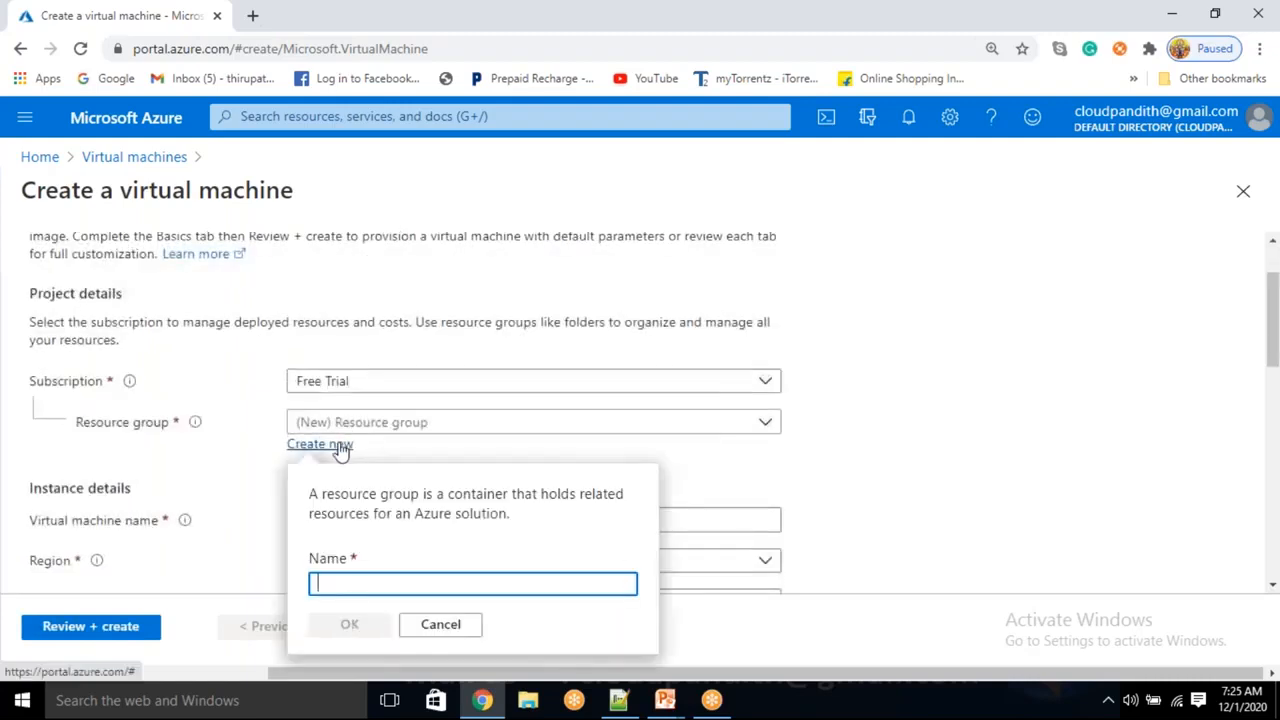
text(cloudpand)
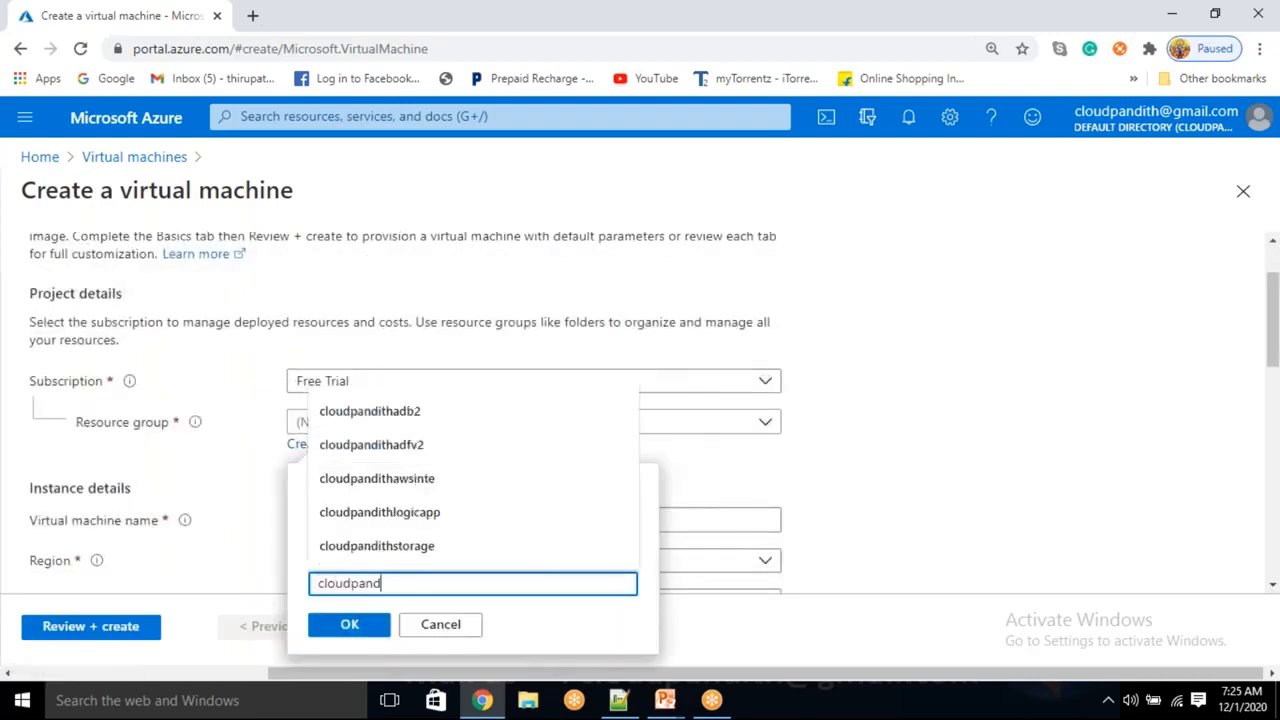
text(ith-)
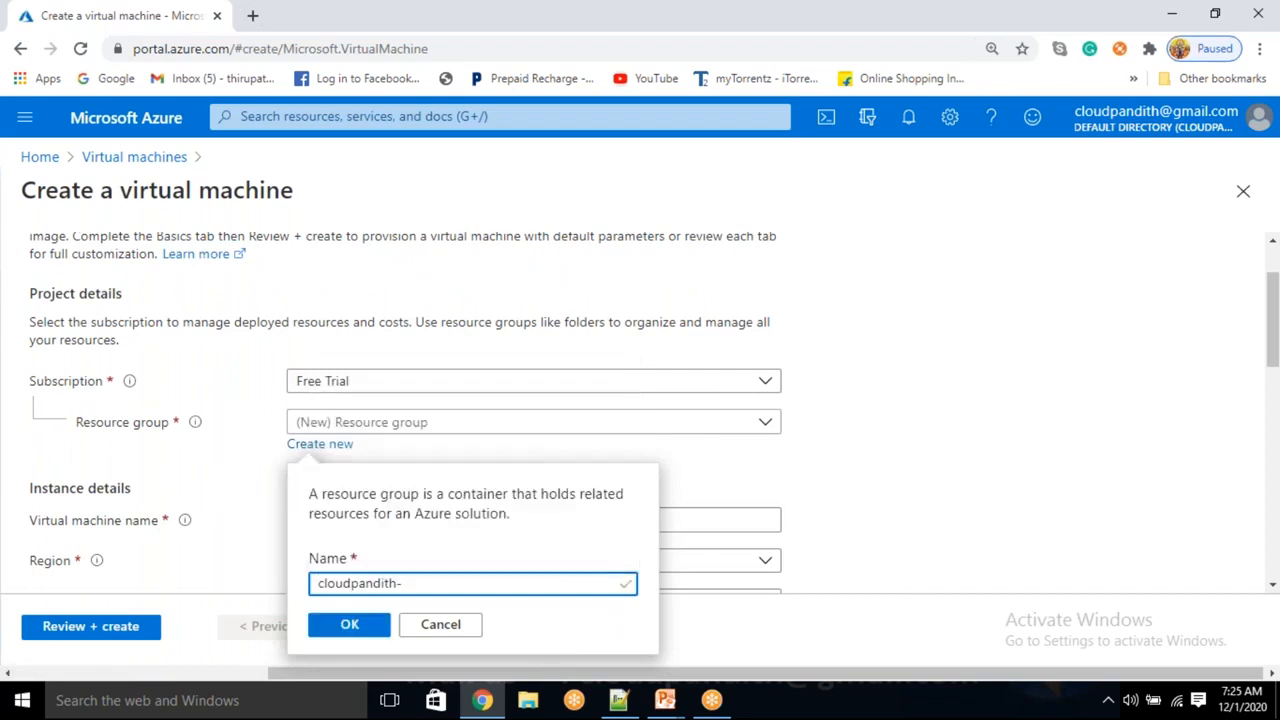
text(BI-Master-Program)
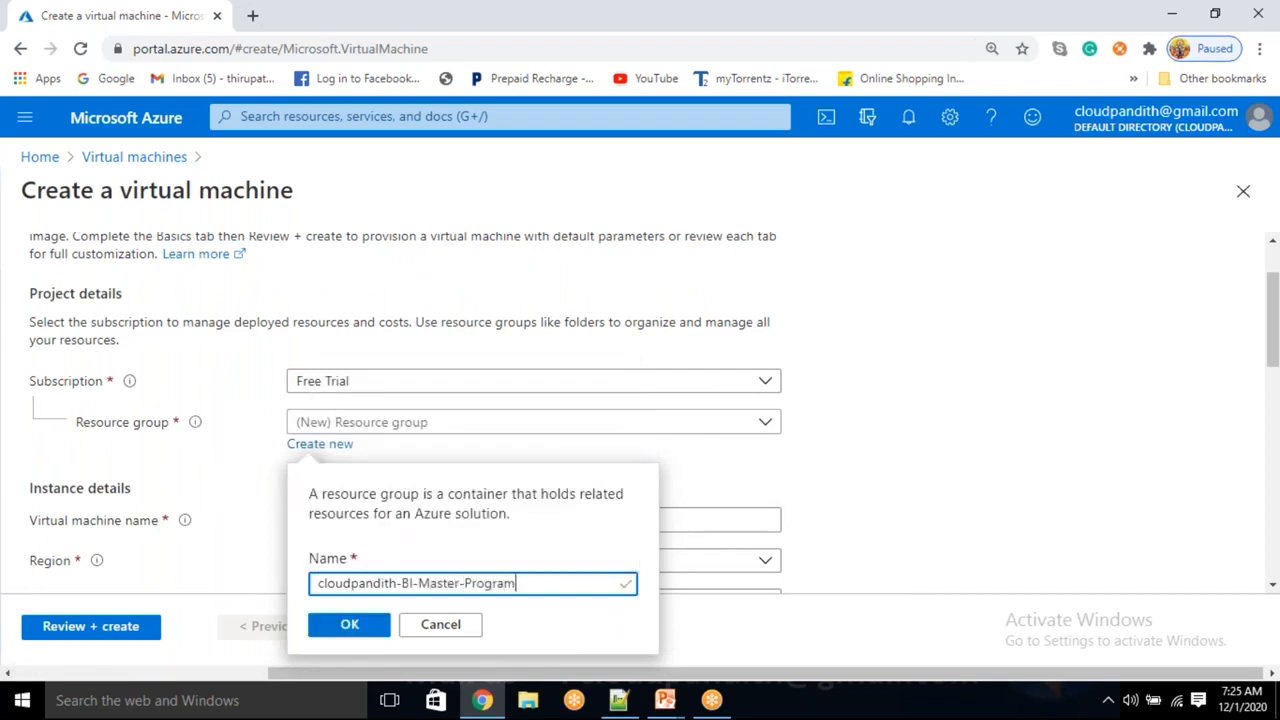
click(346, 626)
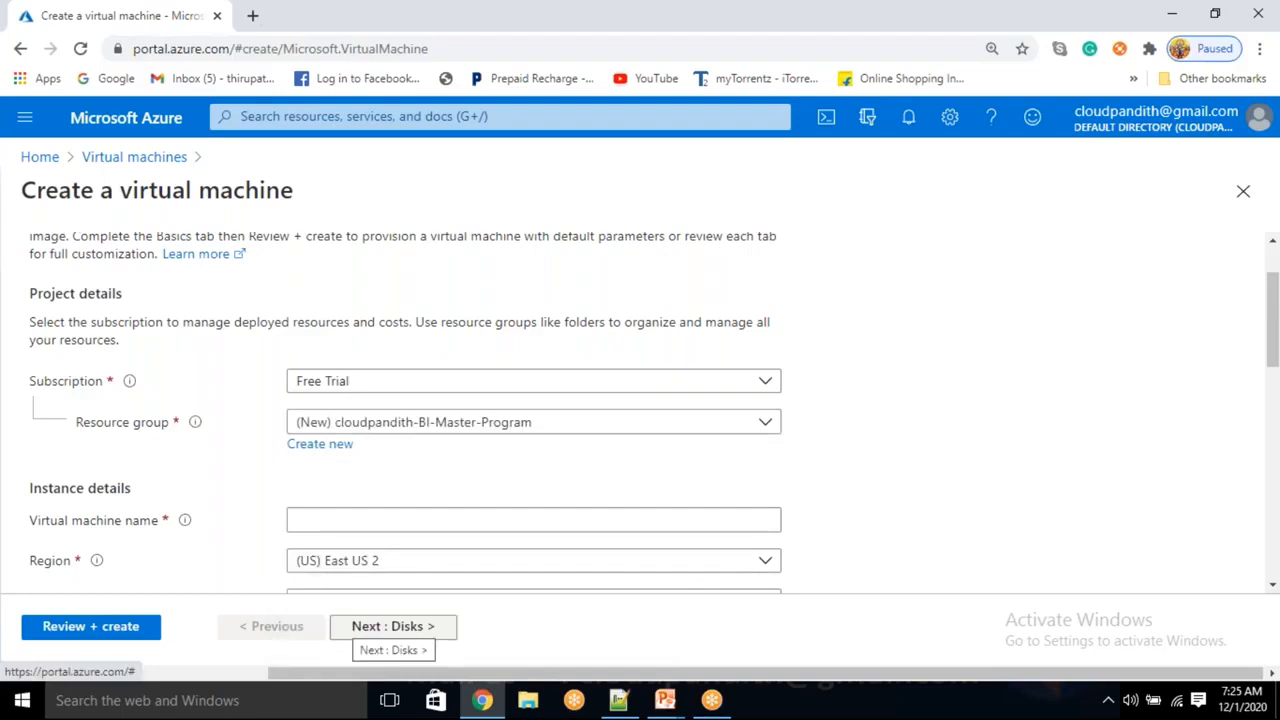
Enter sqlserver as the virtual machine name
scroll(350, 520, down, 1)
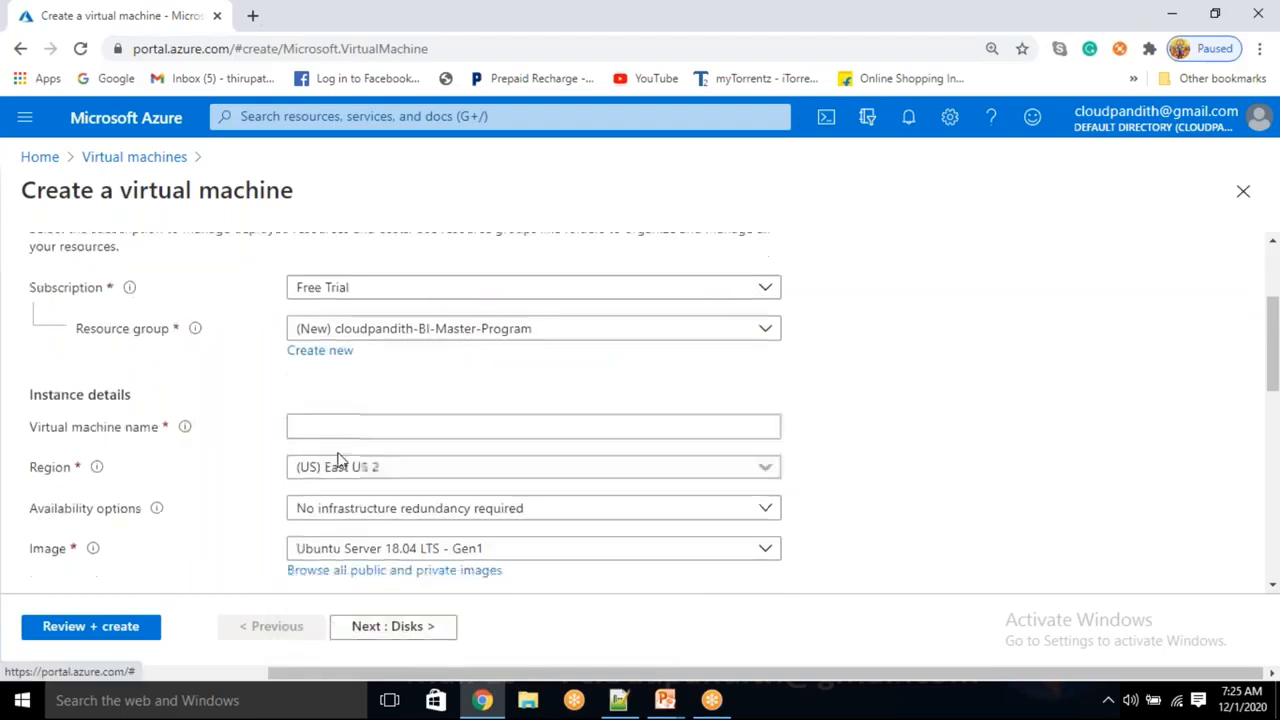
click(337, 422)
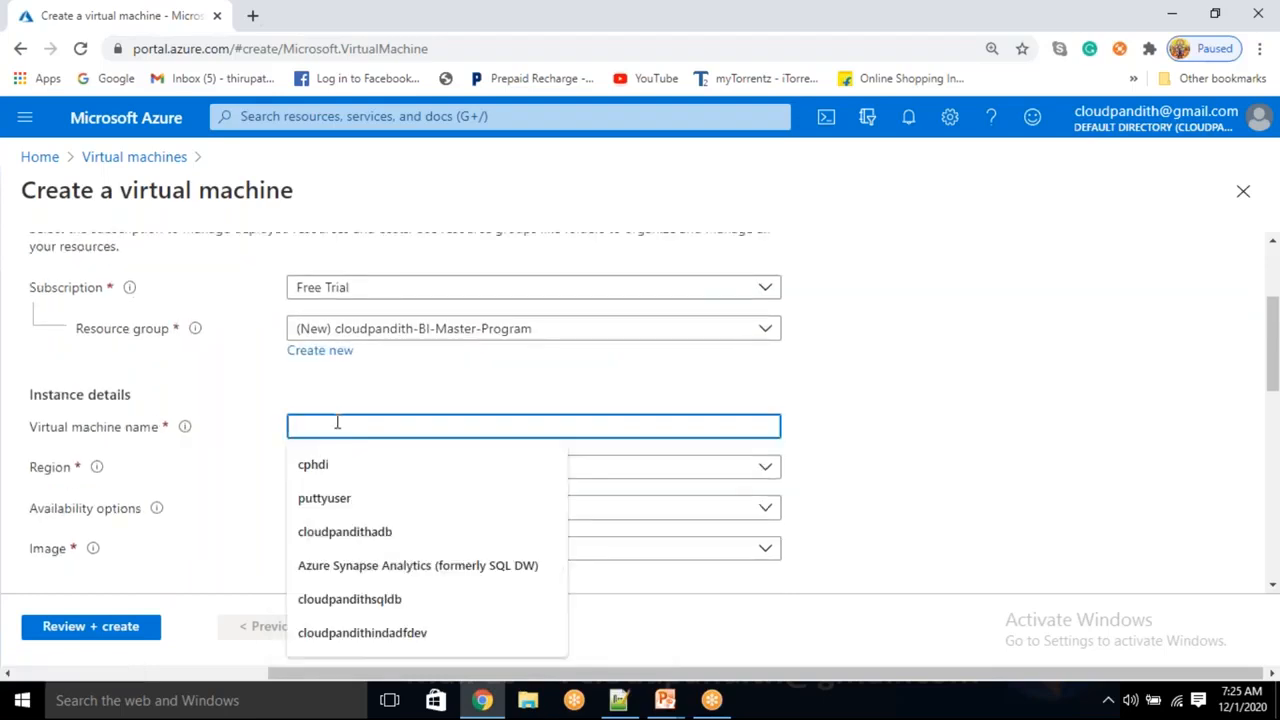
text(sqlserver)
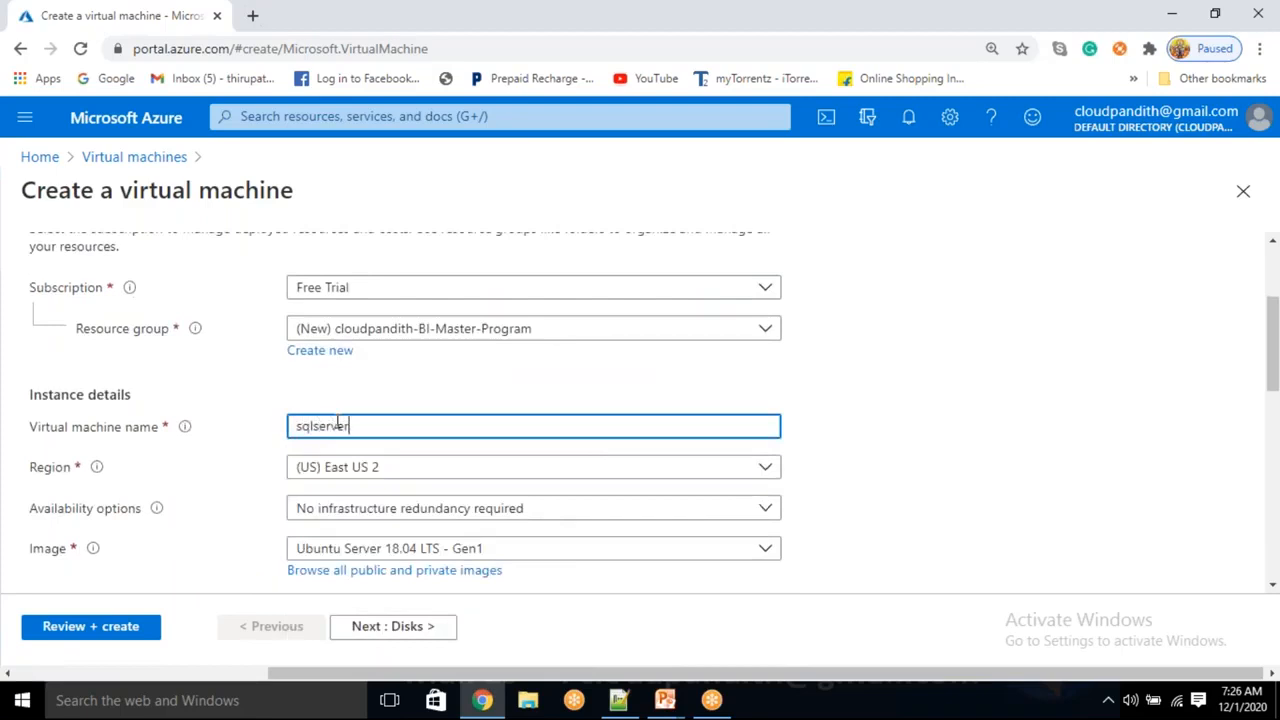
click(851, 463)
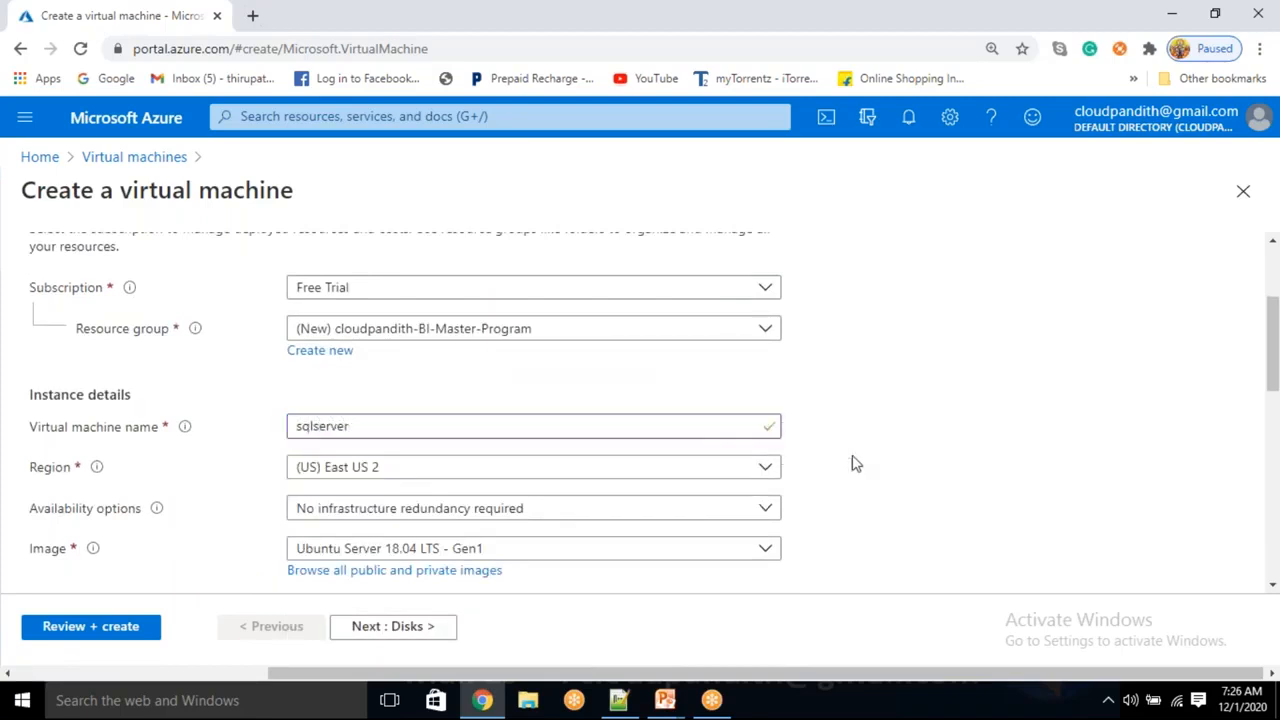
Search the region list for east us and choose (US) East US
scroll(755, 485, down, 1)
click(429, 376)
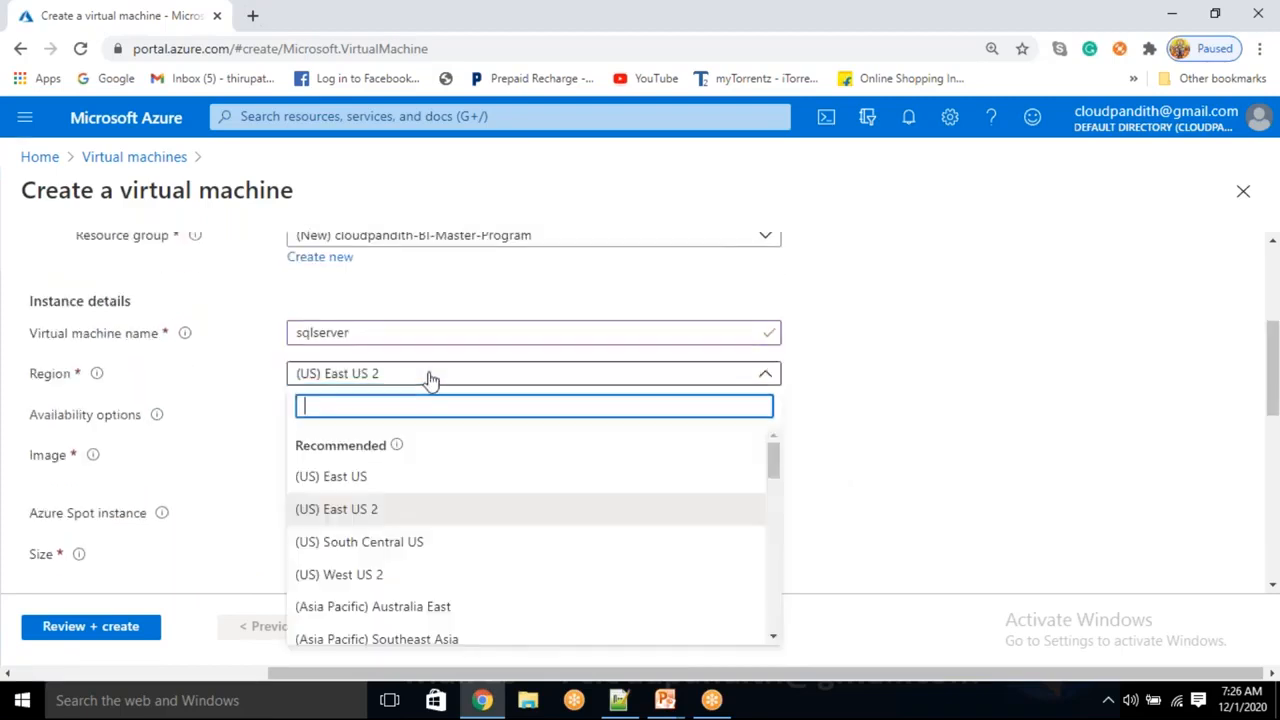
text(east us)
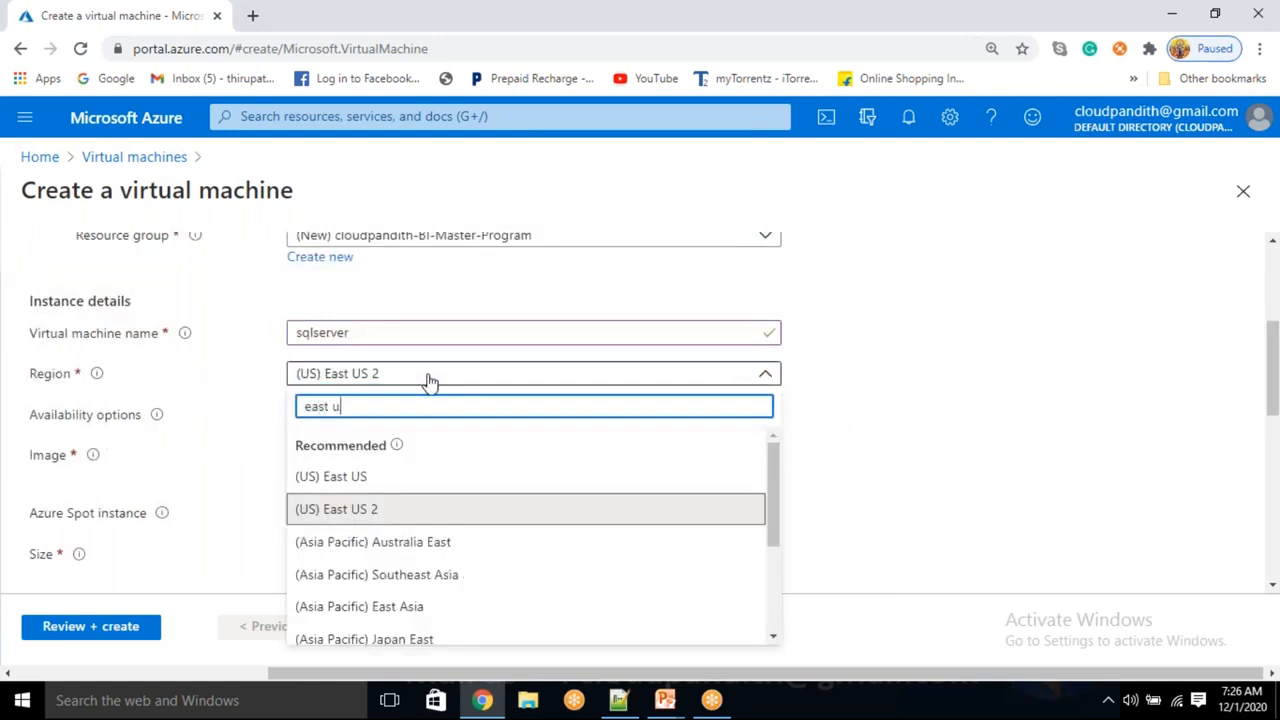
click(357, 484)
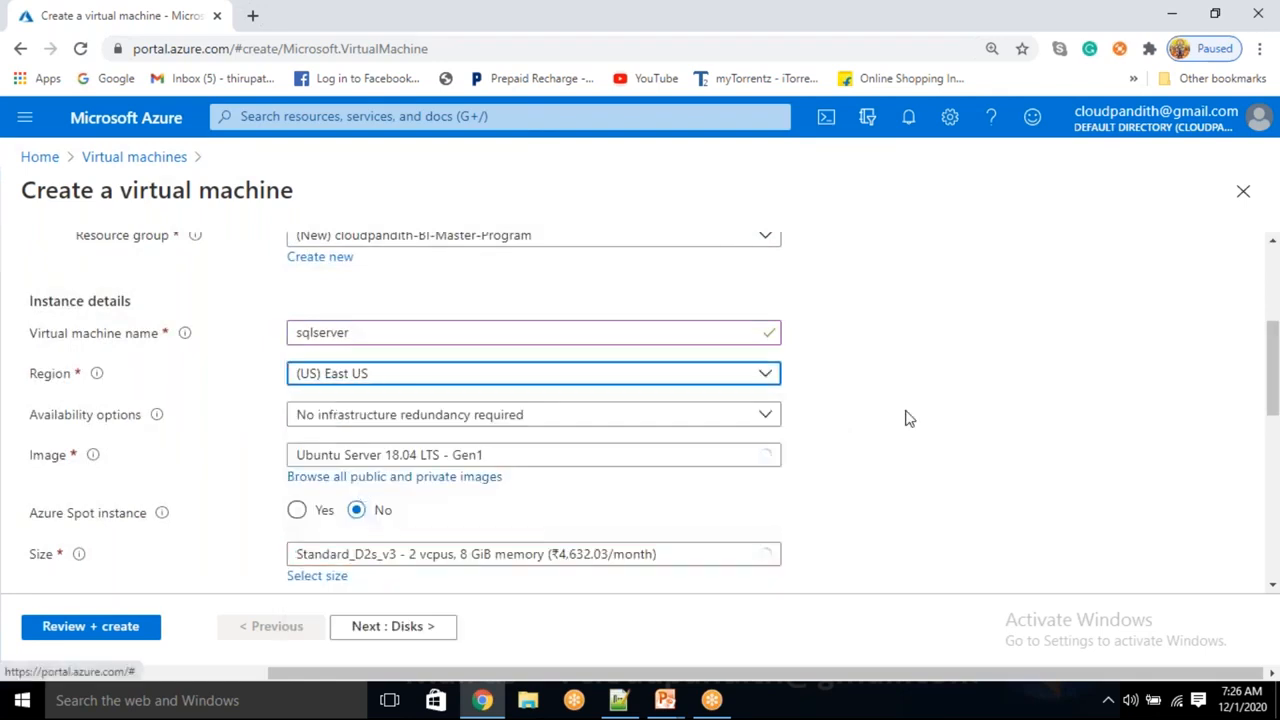
scroll(490, 360, down, 1)
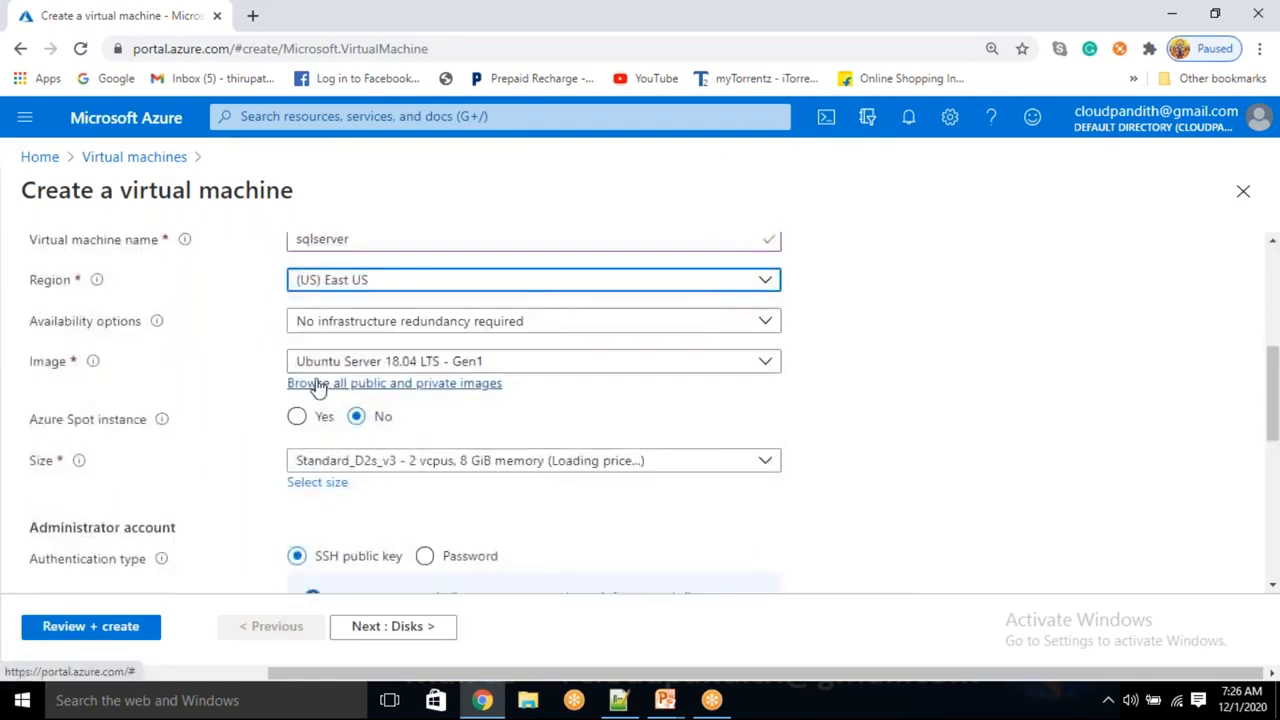
click(29, 361)
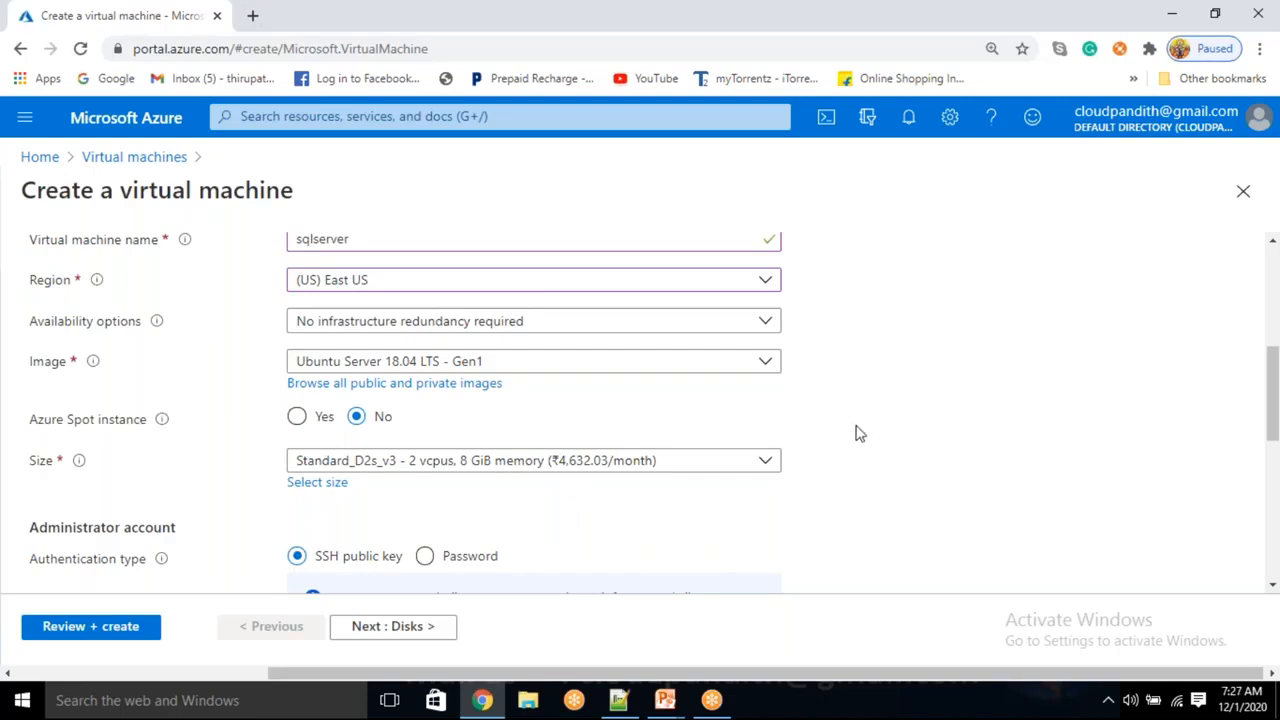
Search all images for sql server 2019 and pick SQL Server 2019 Enterprise on Windows Server 2019 - Gen1
click(399, 390)
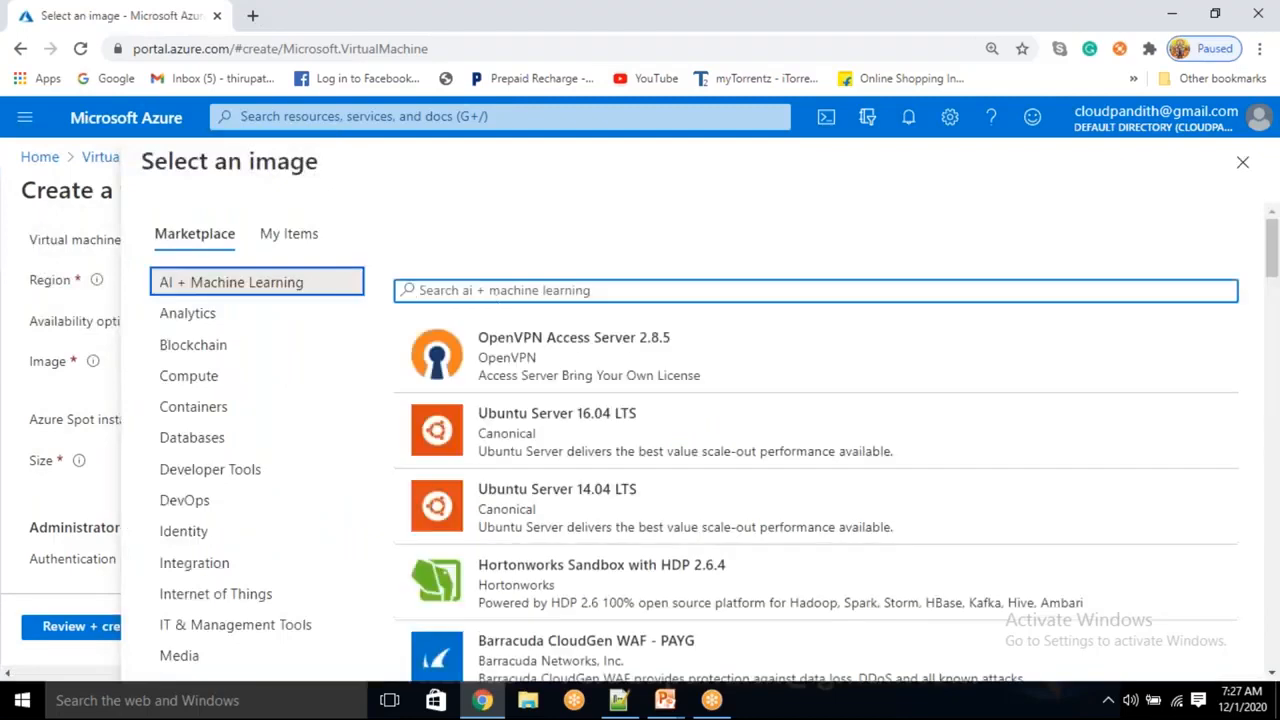
text(sql server 201)
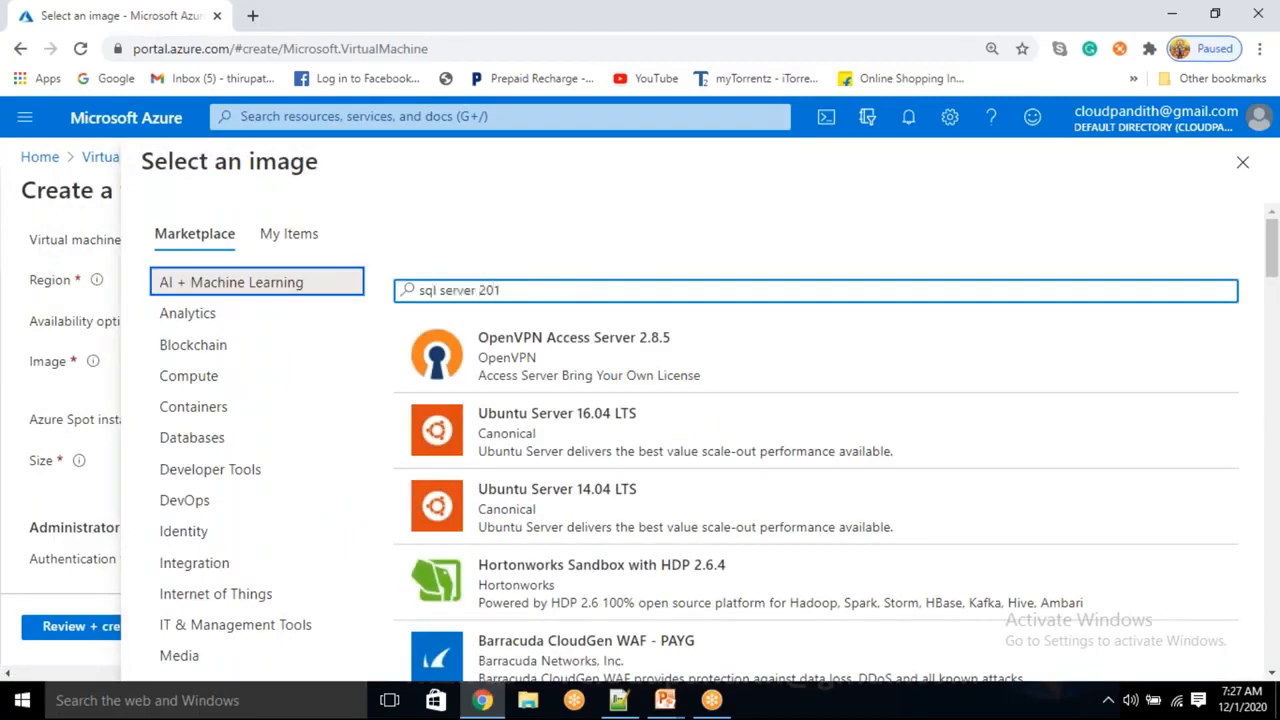
text(9 en)
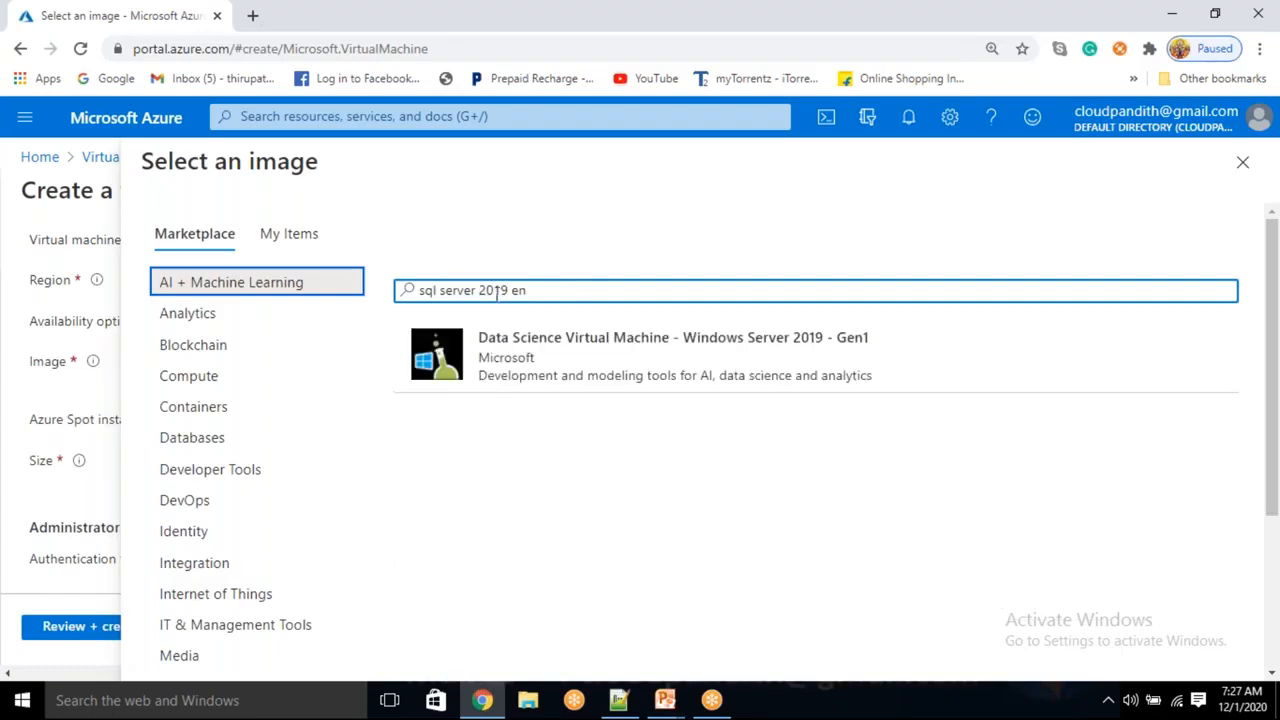
key(BackSpace)
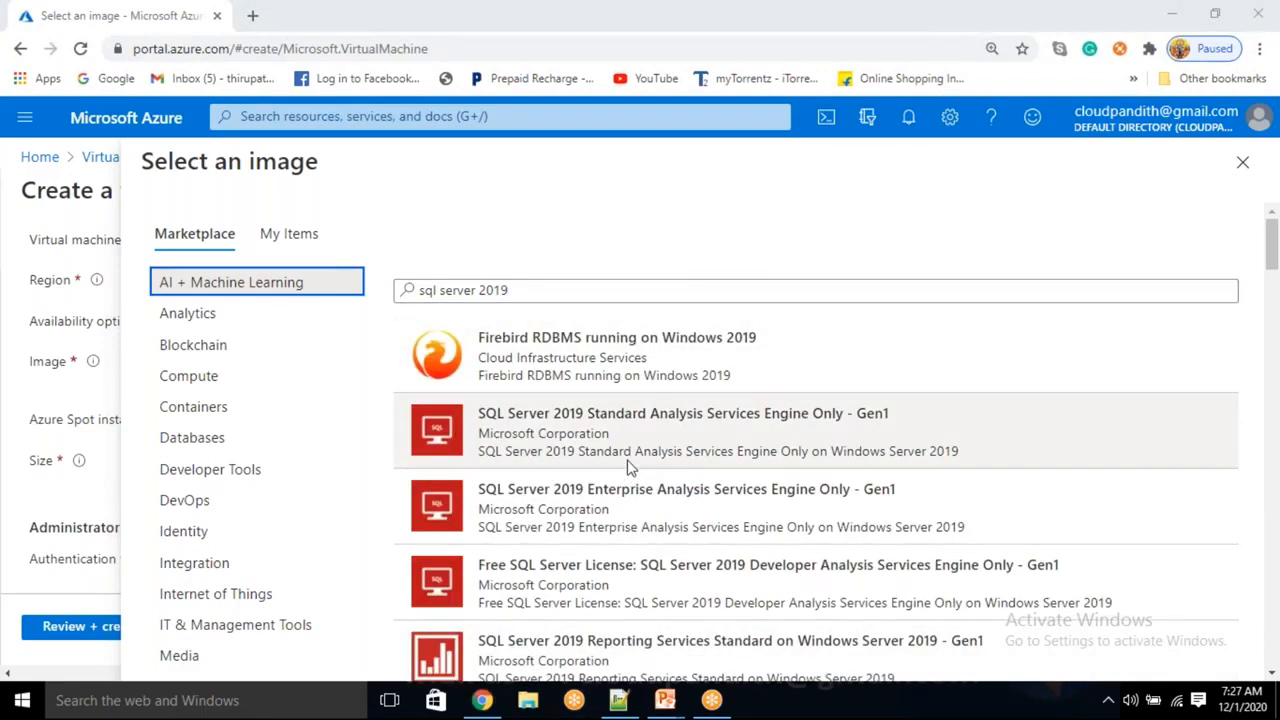
scroll(630, 467, down, 3)
scroll(816, 442, down, 5)
scroll(816, 350, down, 3)
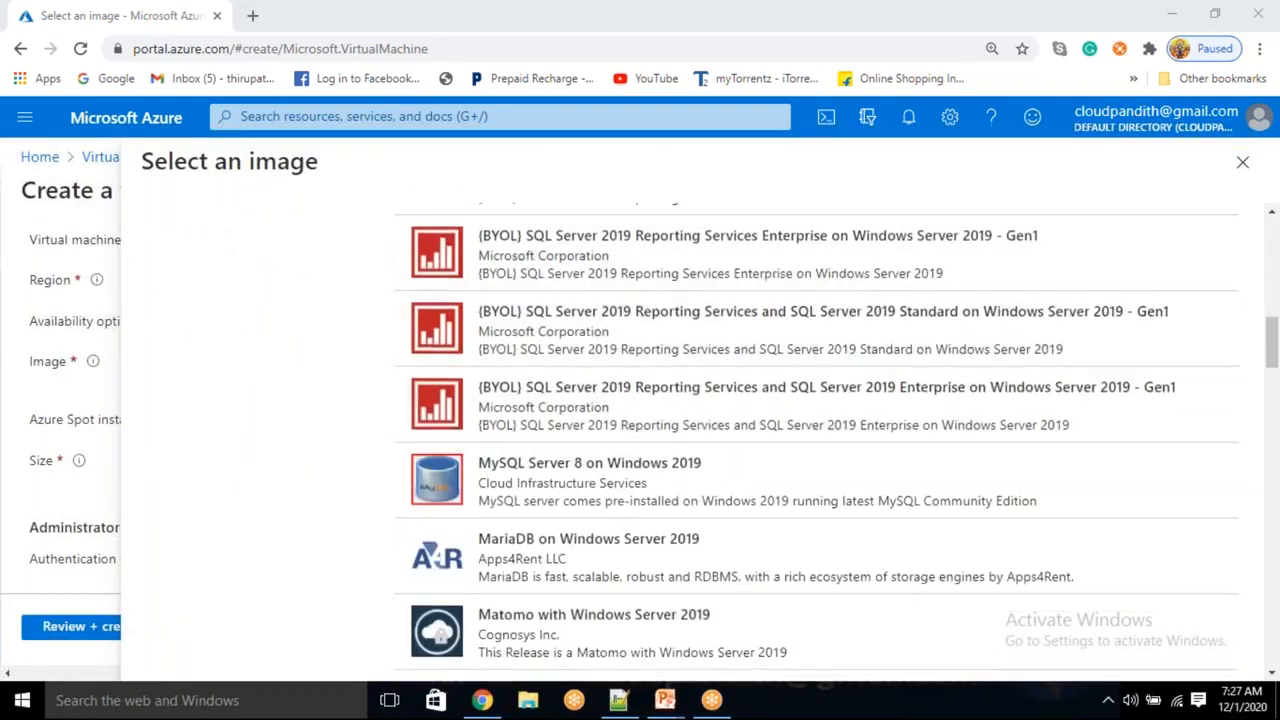
scroll(686, 309, down, 2)
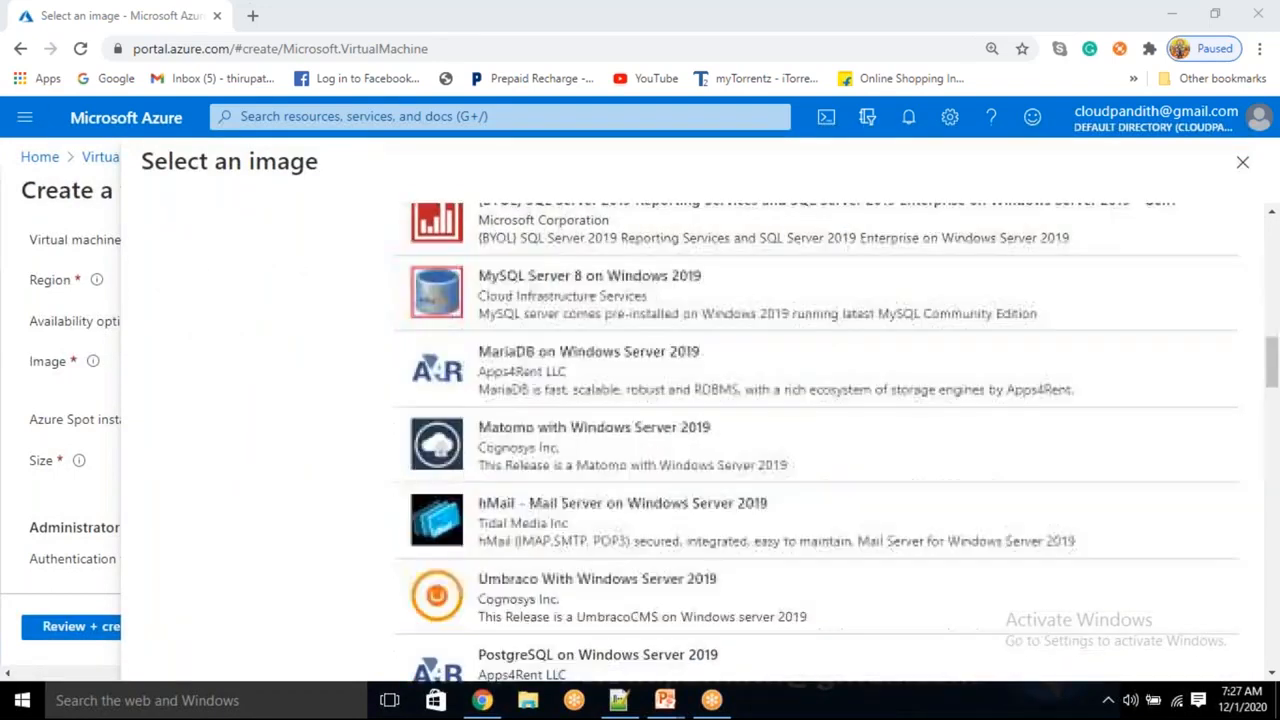
scroll(816, 442, down, 3)
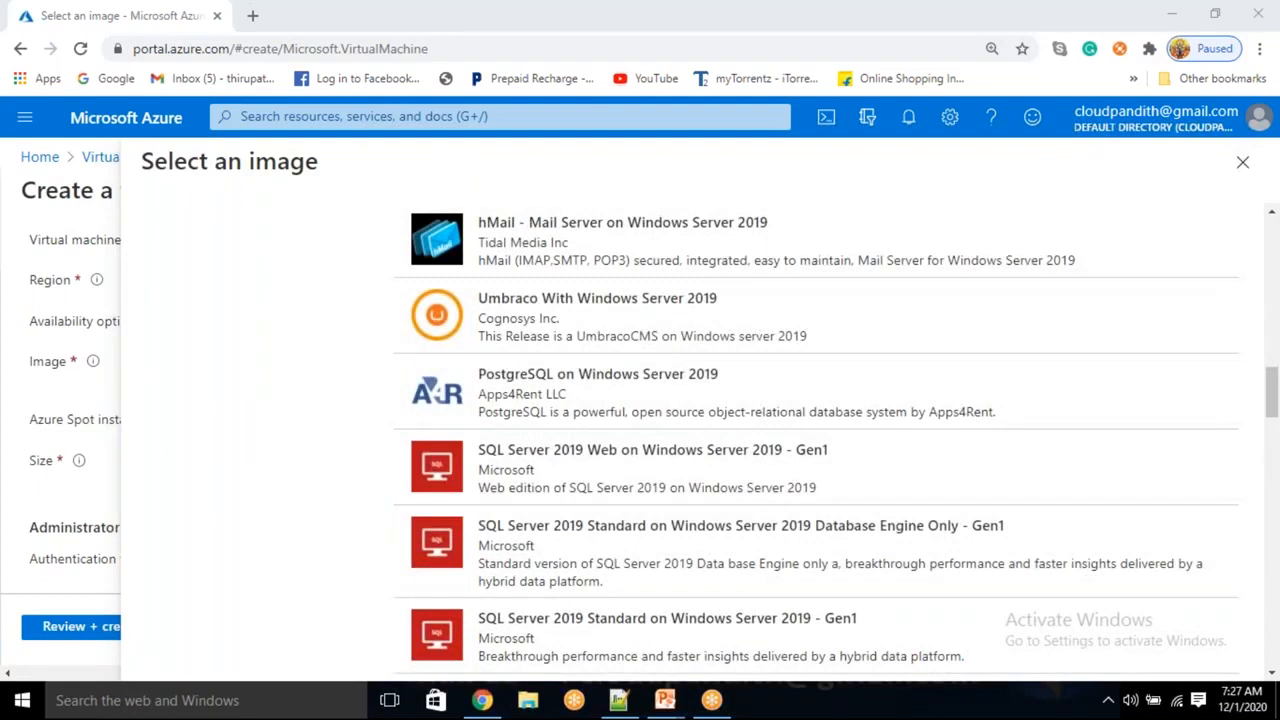
scroll(740, 365, down, 2)
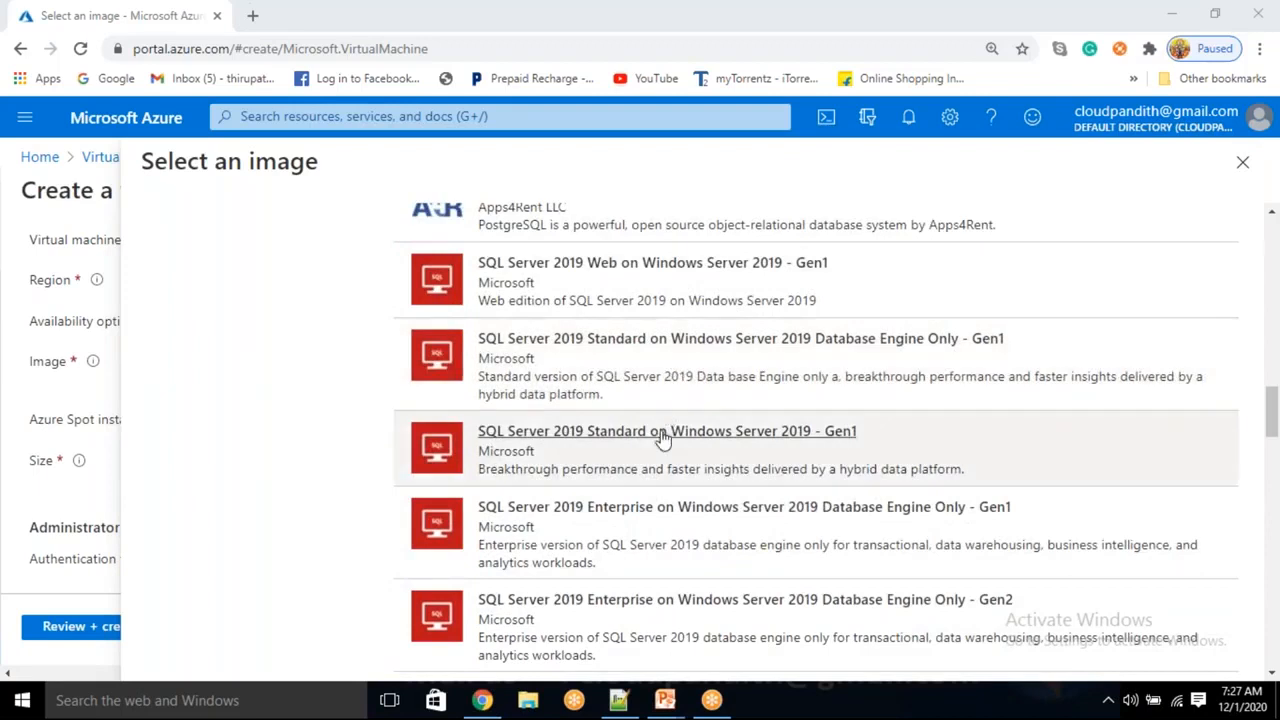
scroll(662, 443, down, 1)
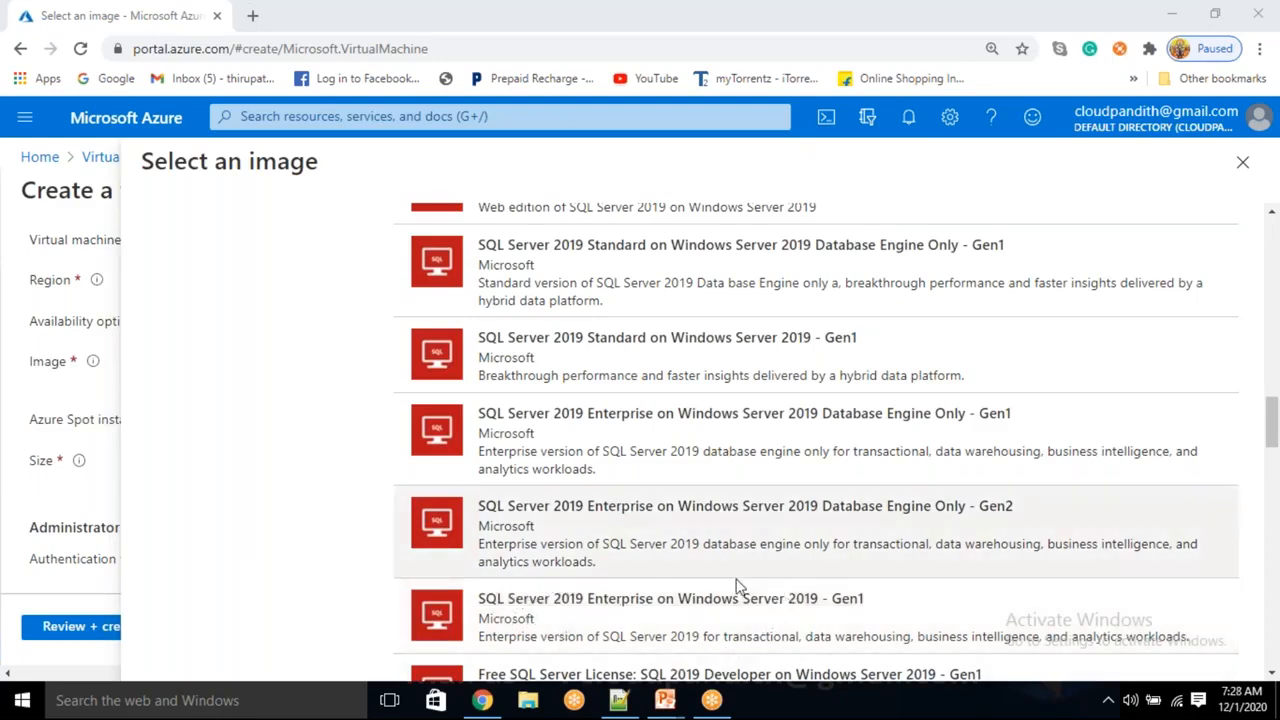
click(805, 598)
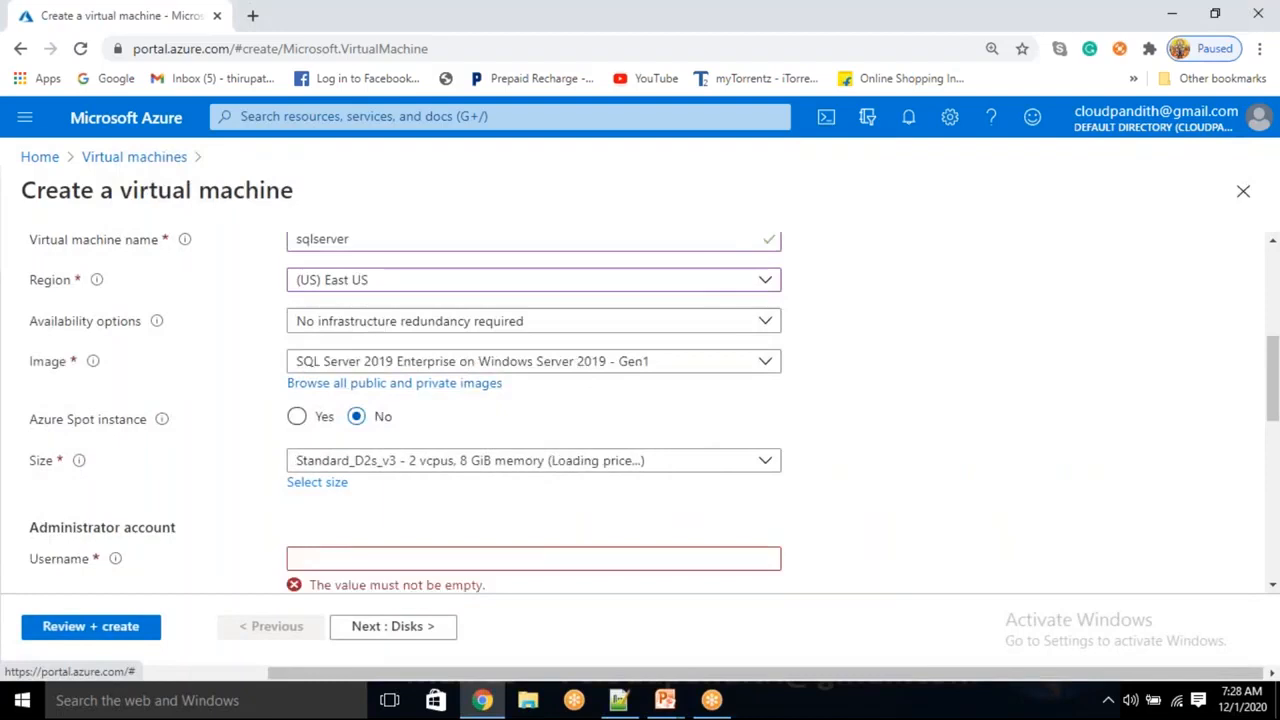
Enter the administrator username, then the password and its matching confirmation
scroll(380, 414, down, 2)
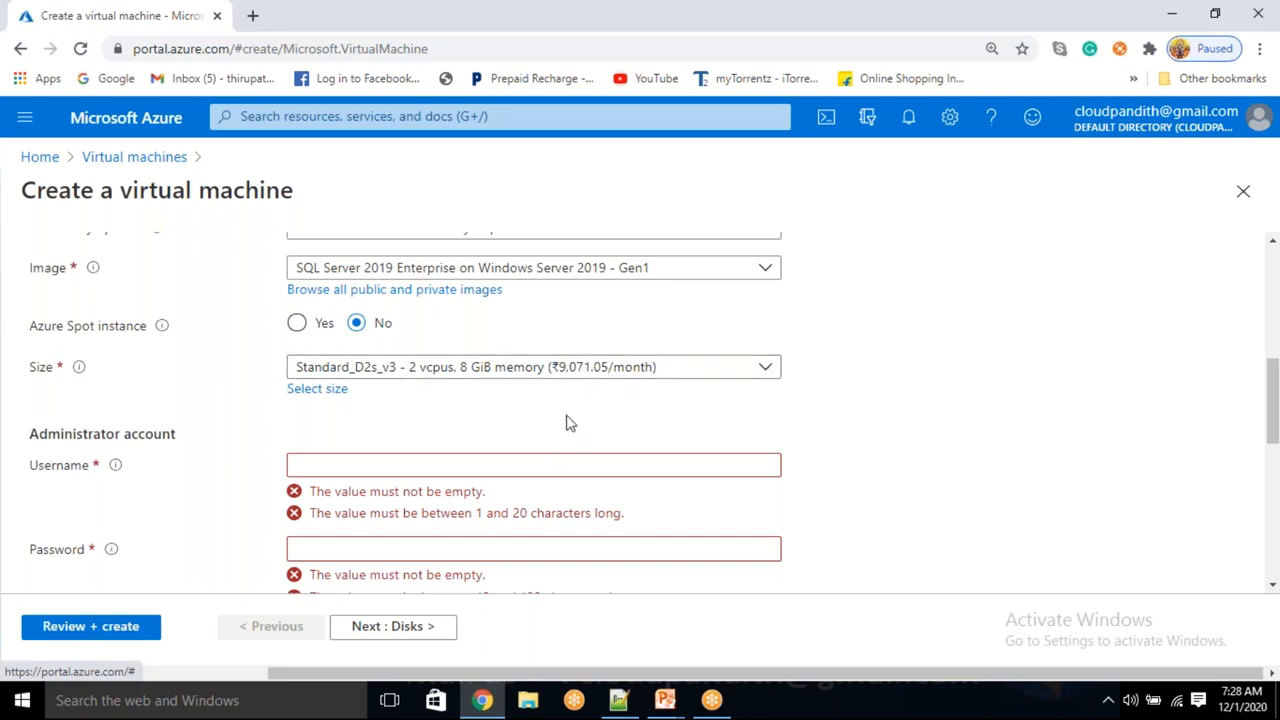
scroll(566, 423, down, 2)
click(402, 370)
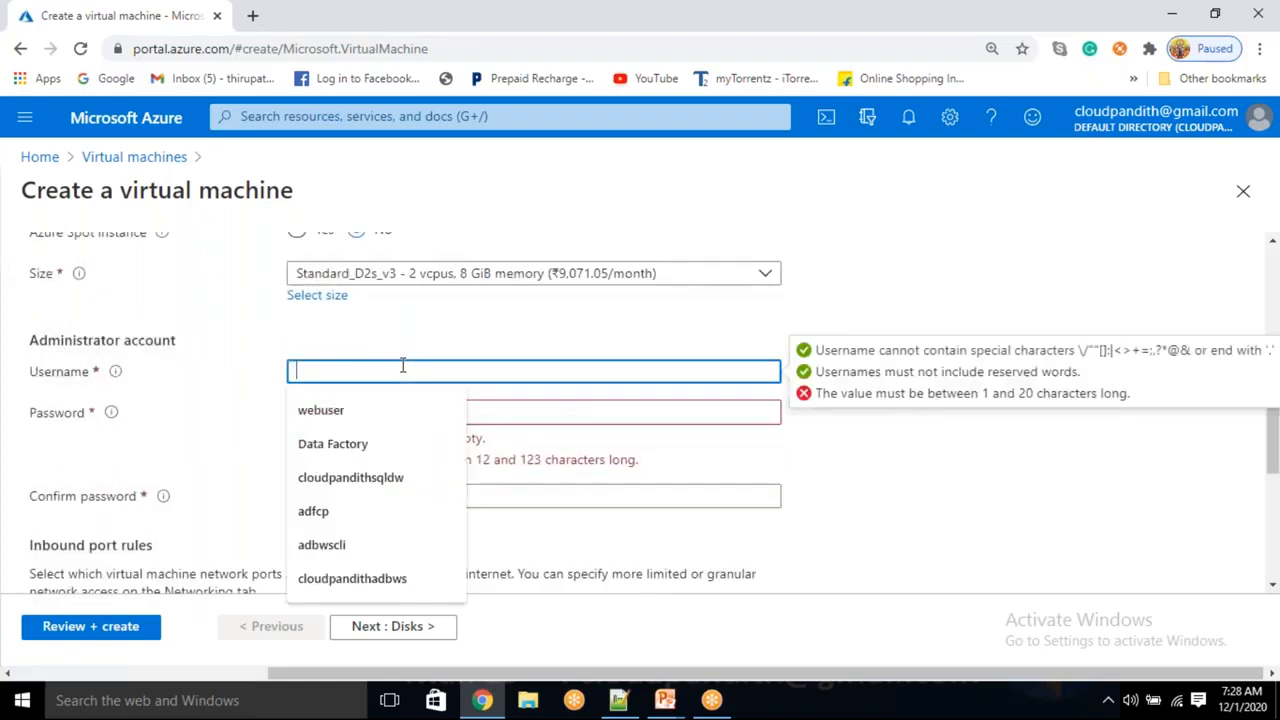
text(mal)
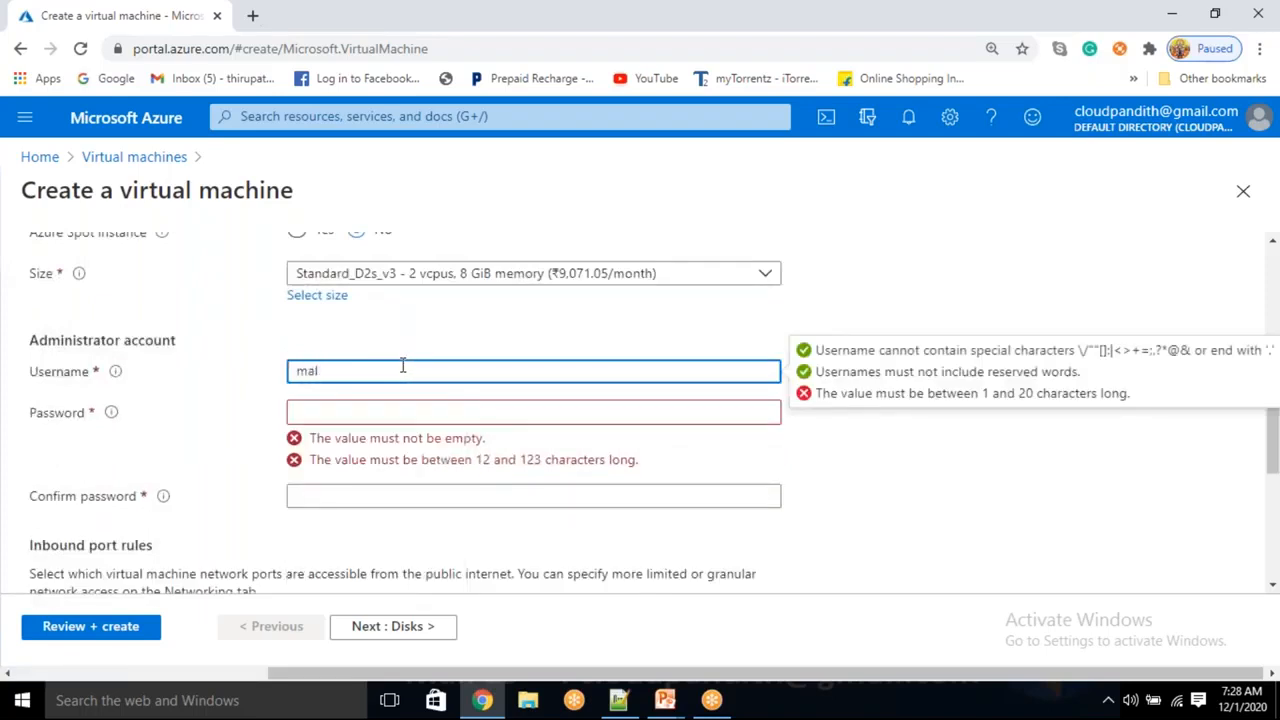
text(laiah)
key(Tab)
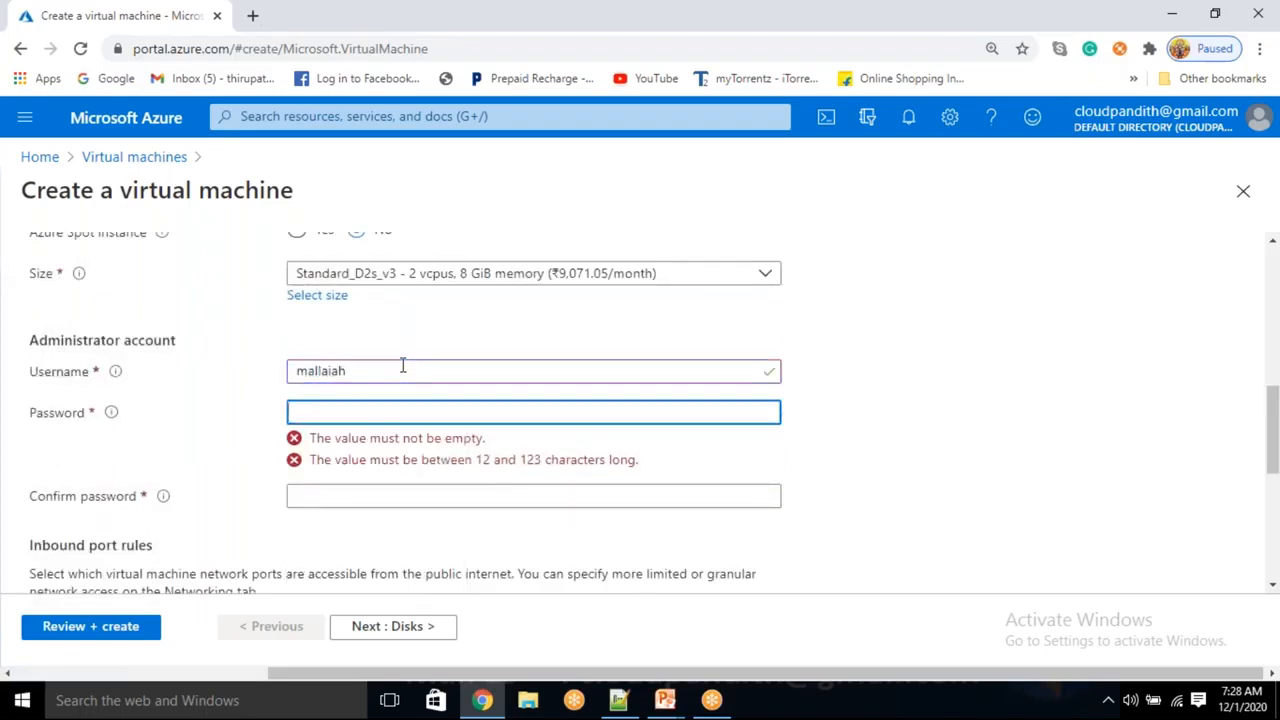
text(••••••••••••)
key(Tab)
text(•)
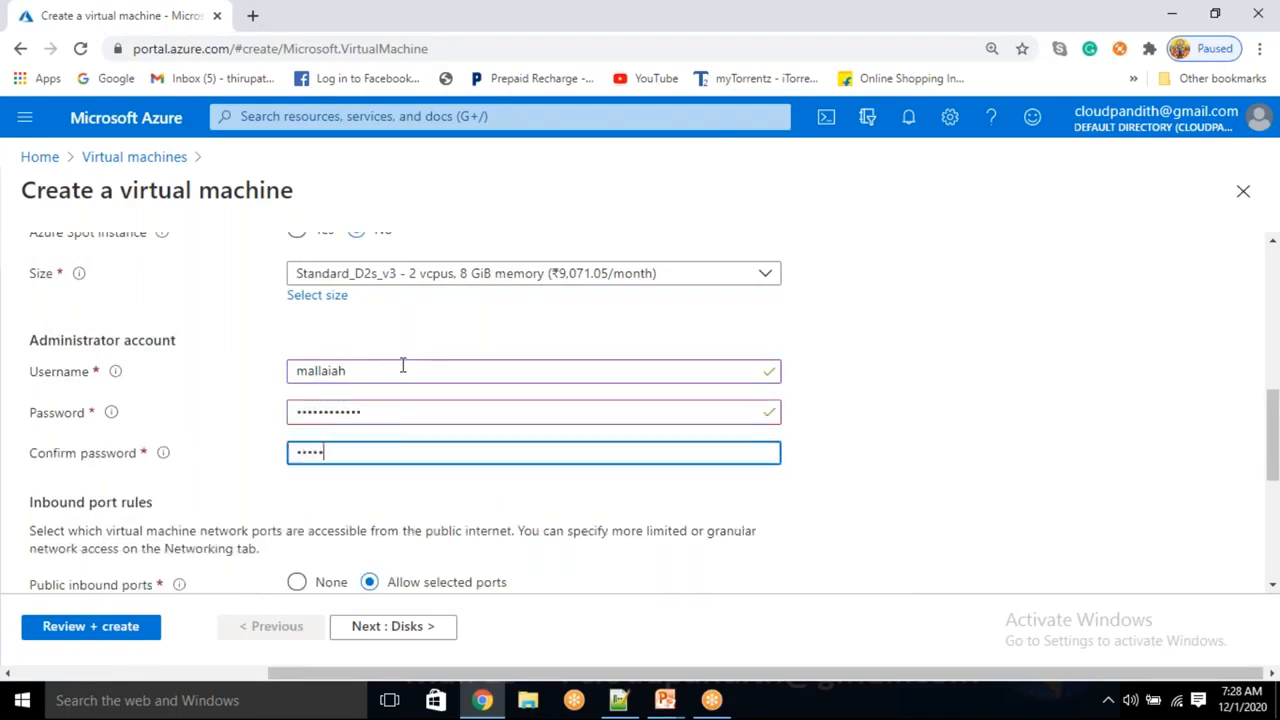
text(•••••••••••)
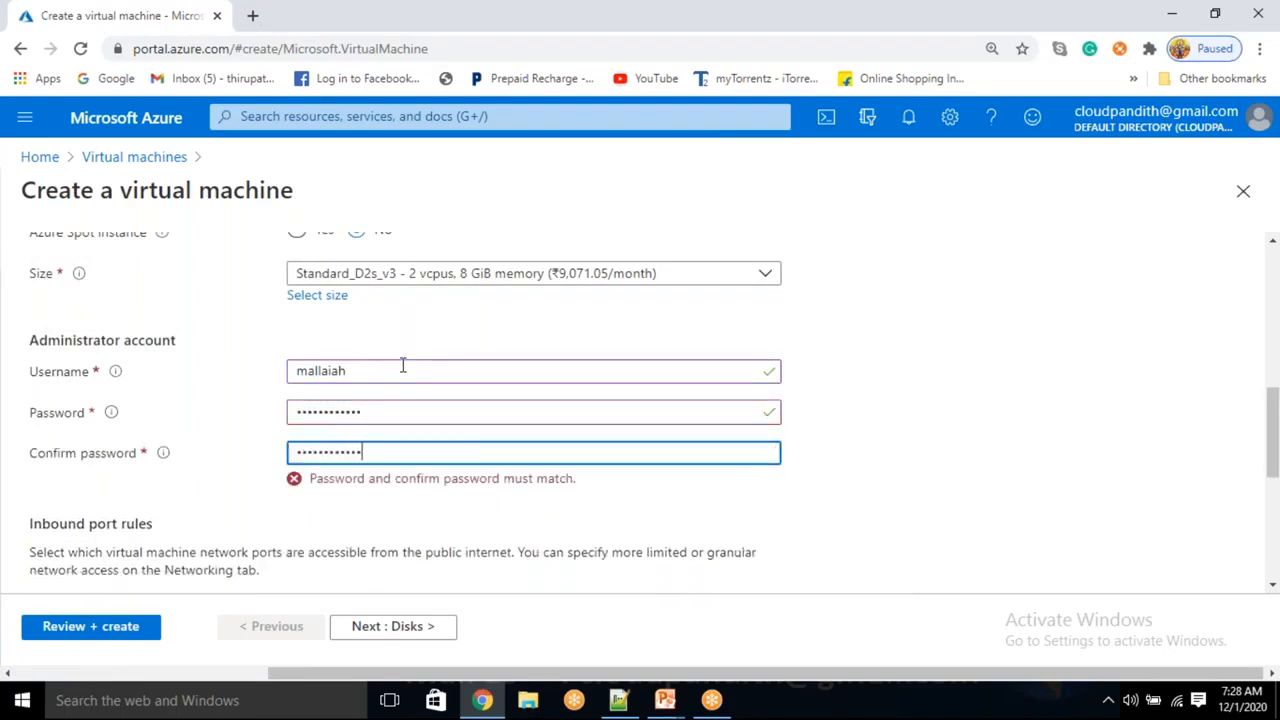
click(889, 411)
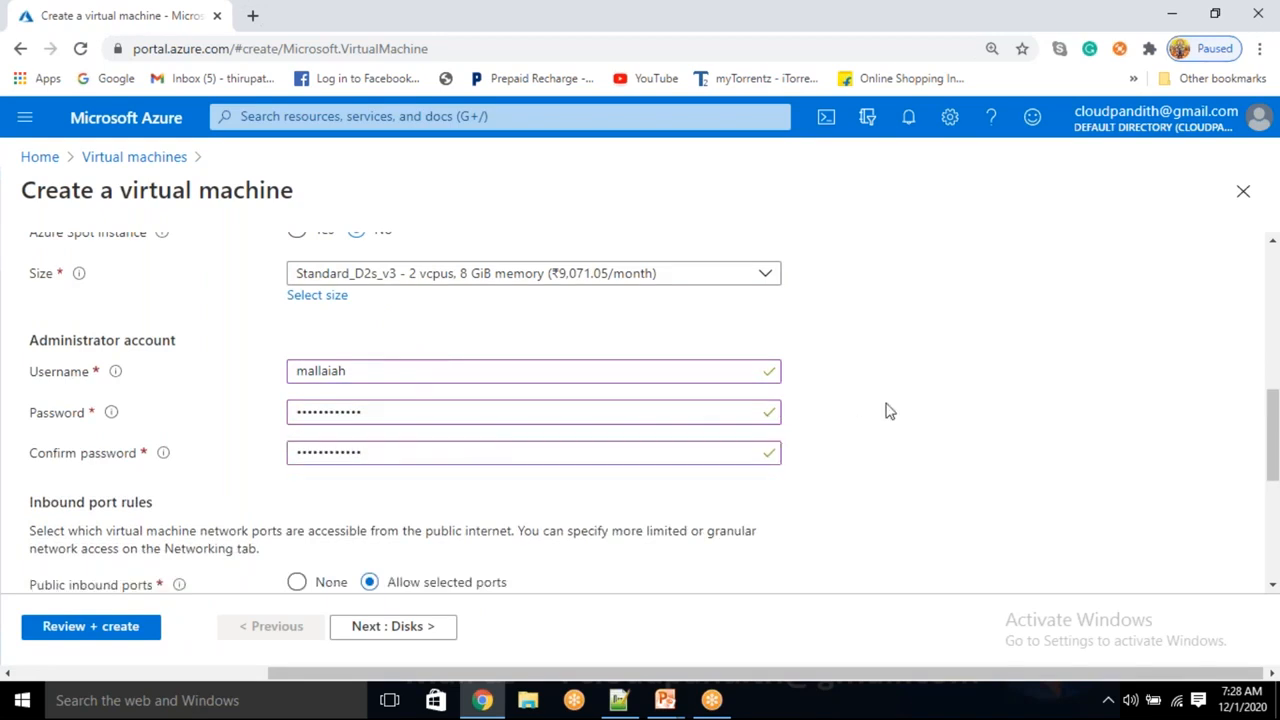
drag(89, 371, 44, 414)
drag(366, 376, 333, 383)
click(430, 342)
Keep RDP (3389) allowed as an inbound port and continue to the Disks settings
drag(135, 195, 258, 200)
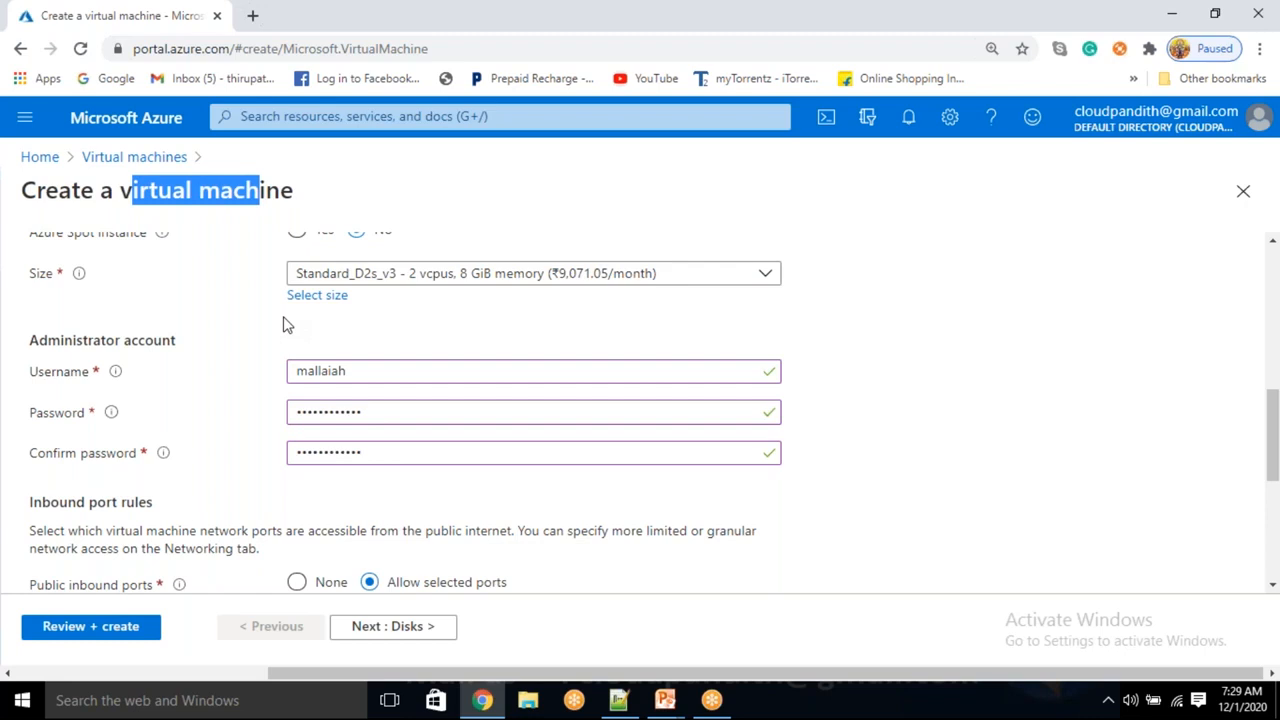
double_click(246, 190)
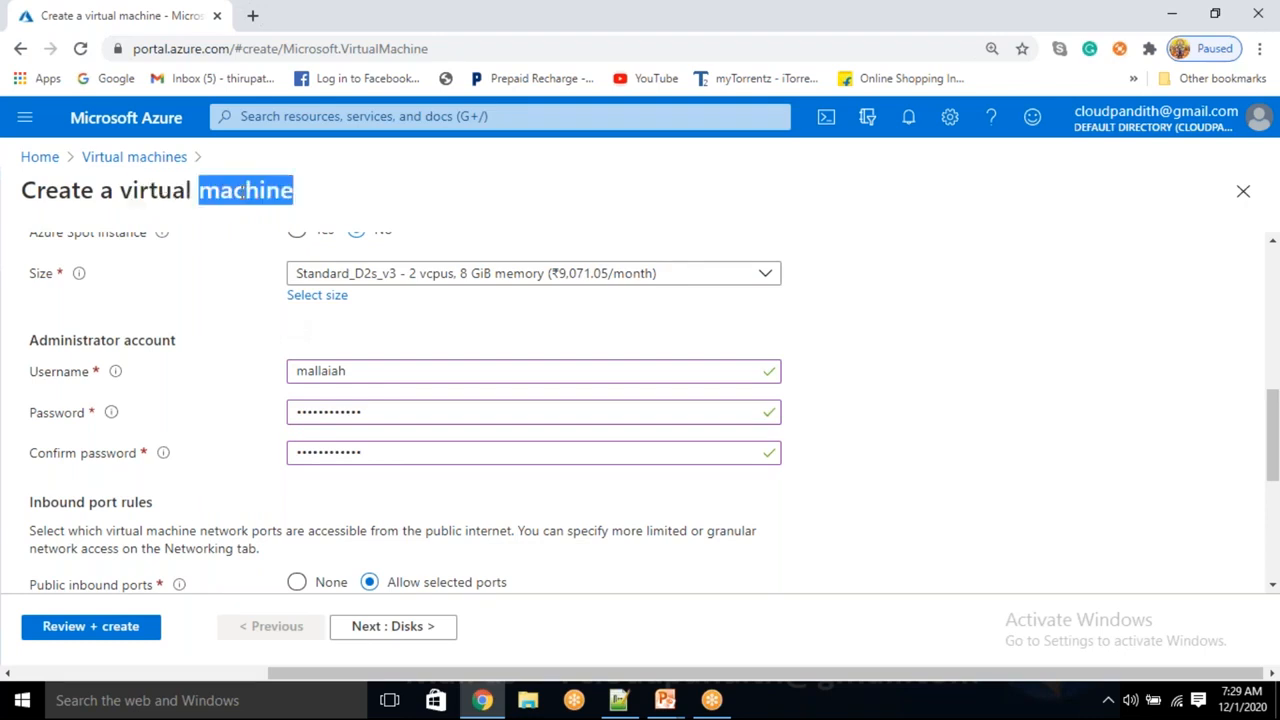
double_click(222, 195)
scroll(243, 446, down, 1)
drag(80, 491, 155, 490)
click(354, 538)
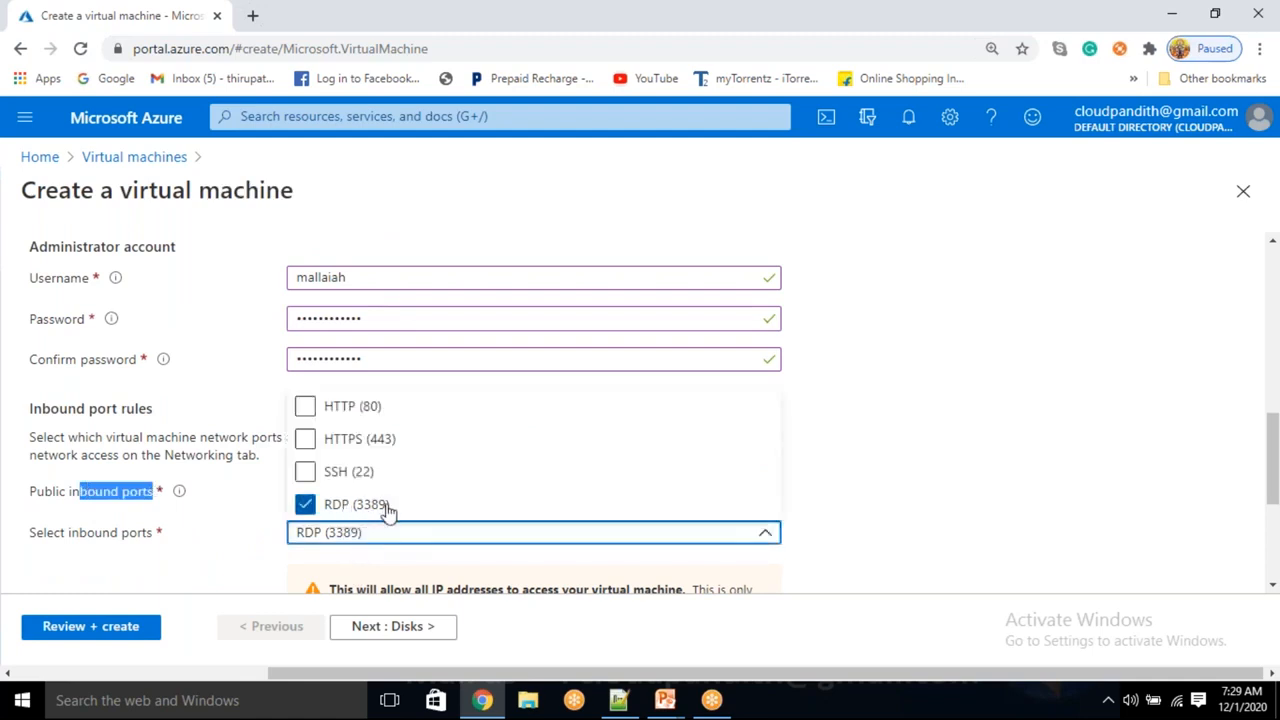
click(264, 561)
click(433, 628)
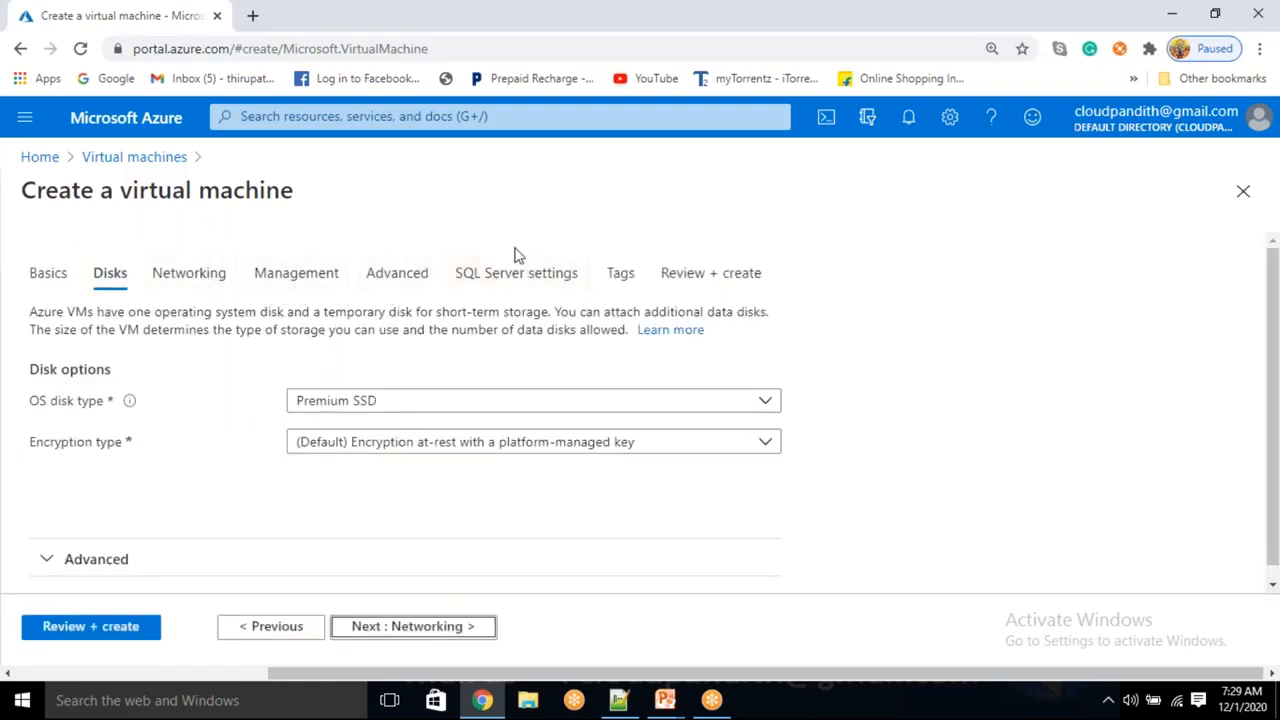
Look through the Advanced, Networking and Disks tabs, then open SQL Server settings
click(396, 278)
click(172, 285)
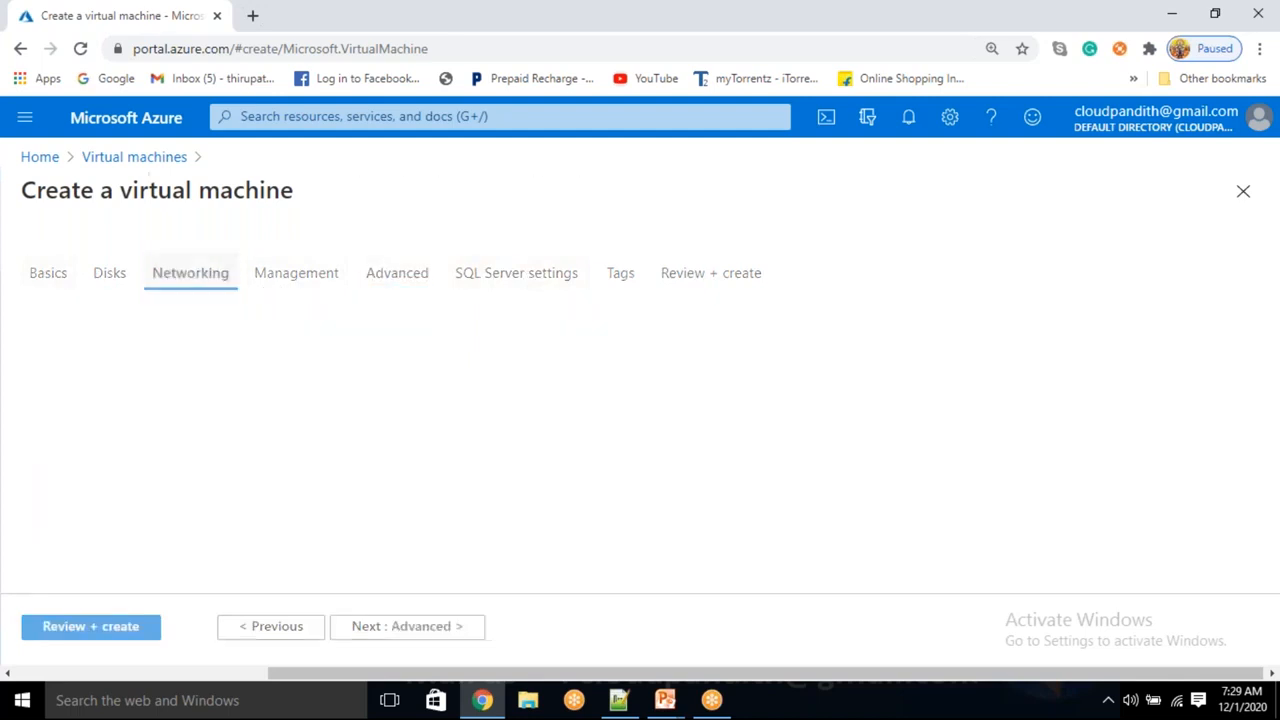
click(106, 276)
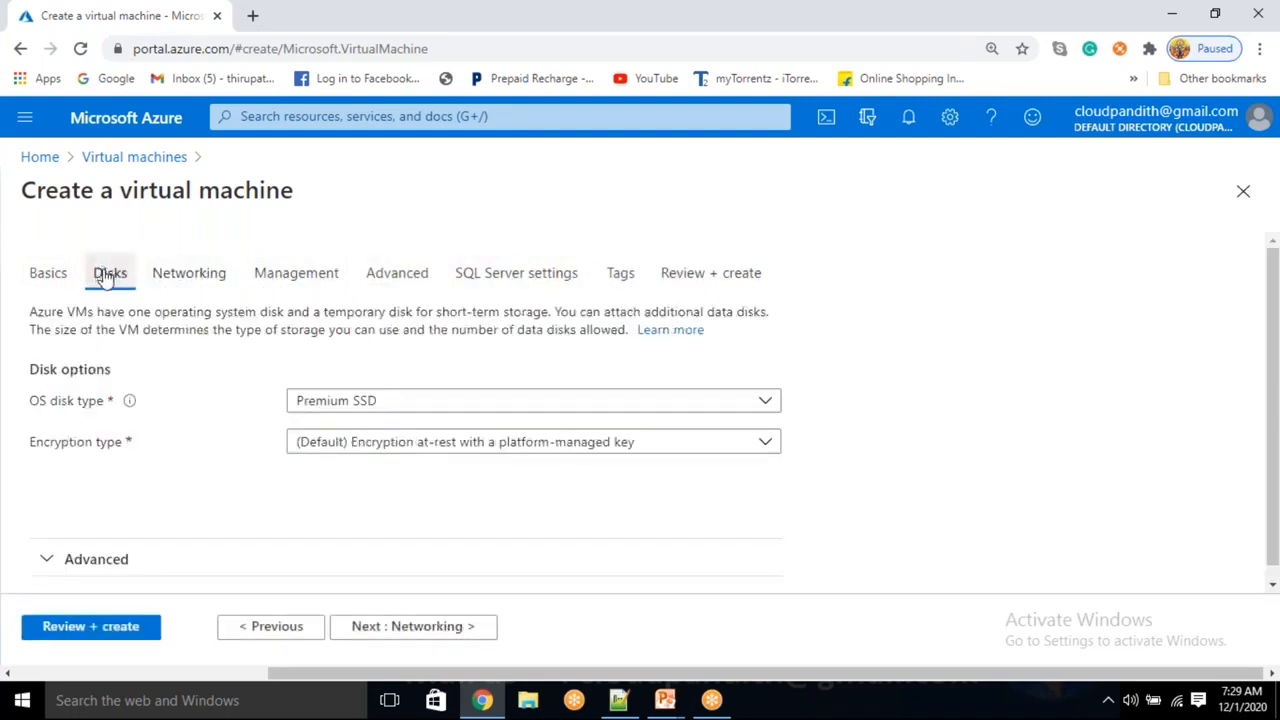
click(508, 288)
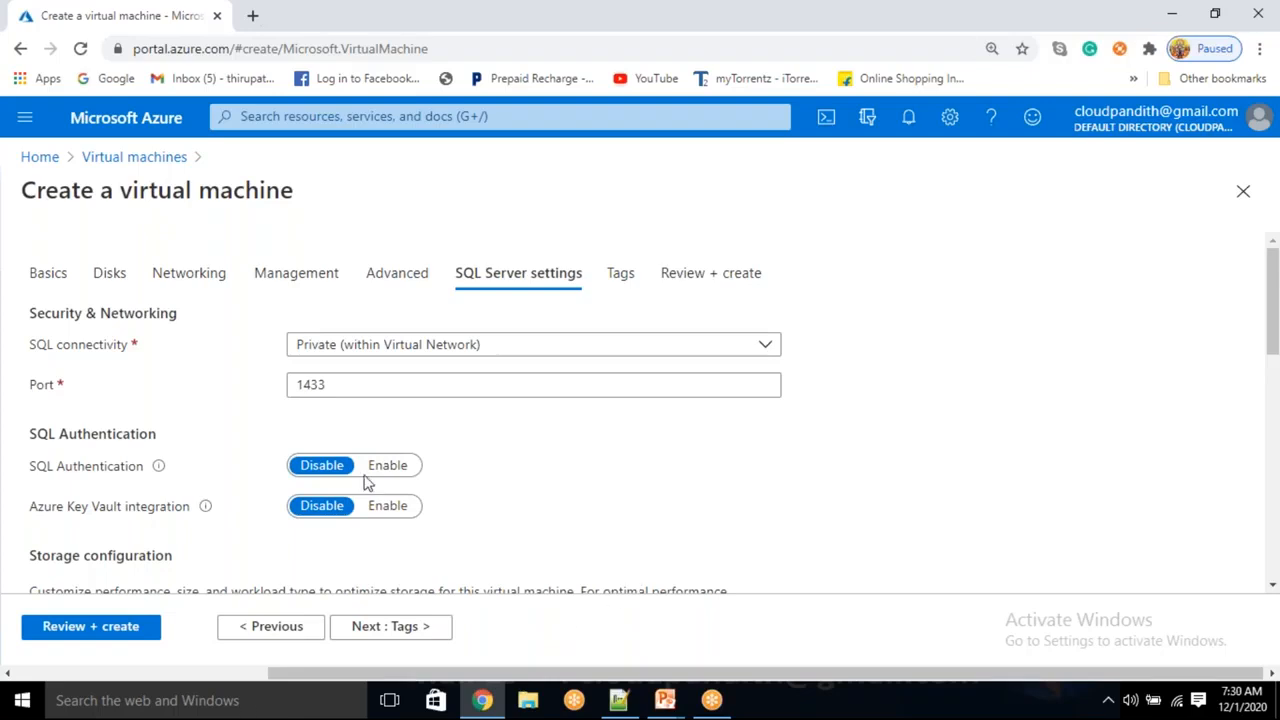
Enable SQL Authentication, retype the login name as admin, and switch to a blank Notepad++ tab
drag(30, 472, 146, 466)
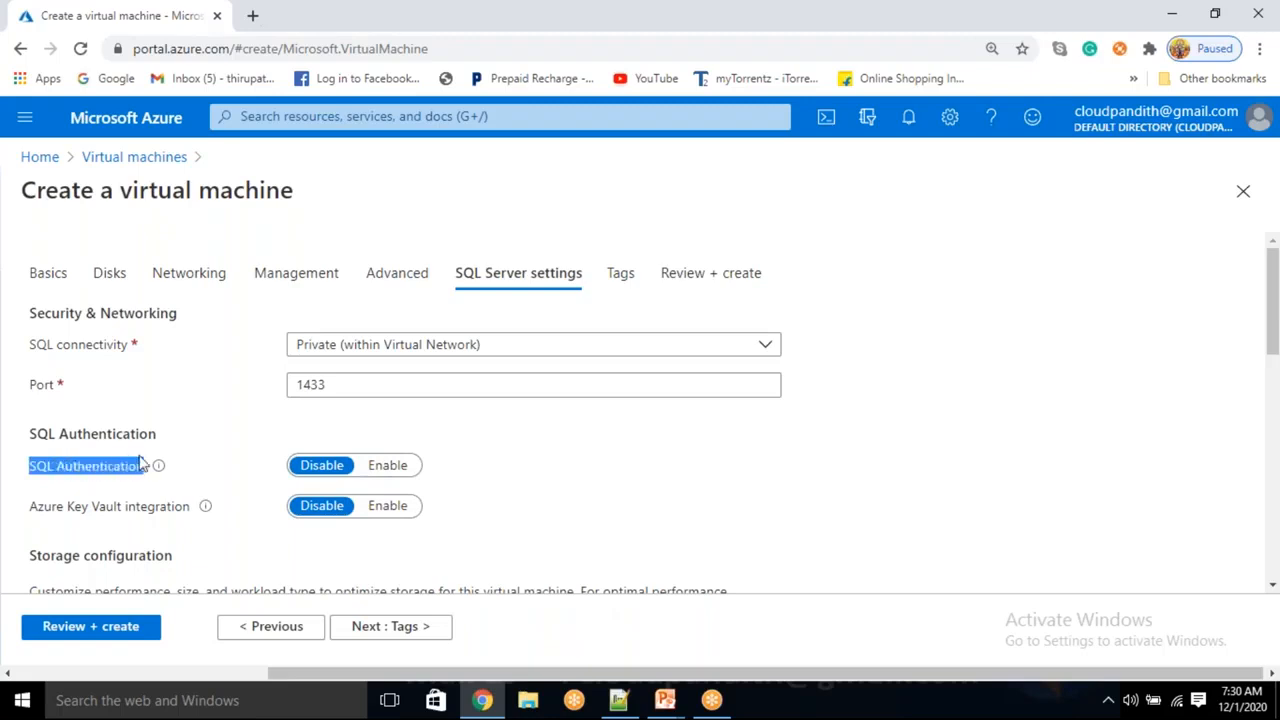
click(389, 468)
scroll(147, 401, down, 1)
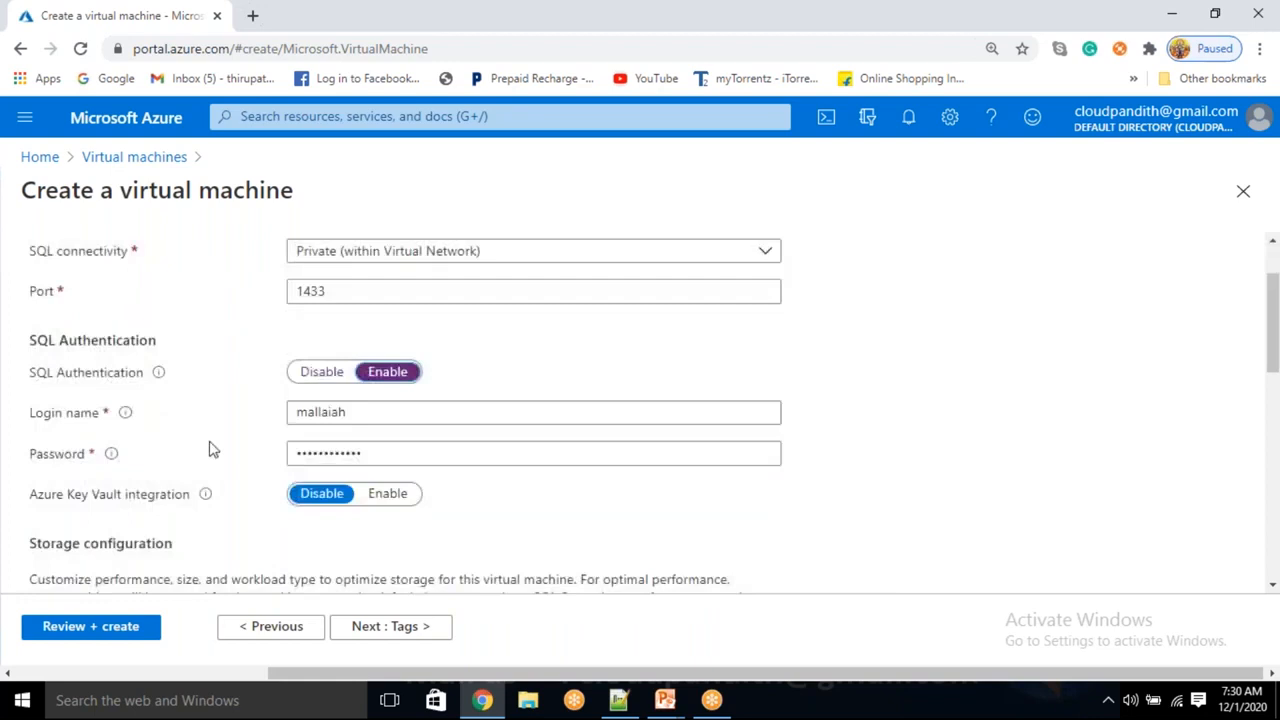
drag(371, 409, 246, 420)
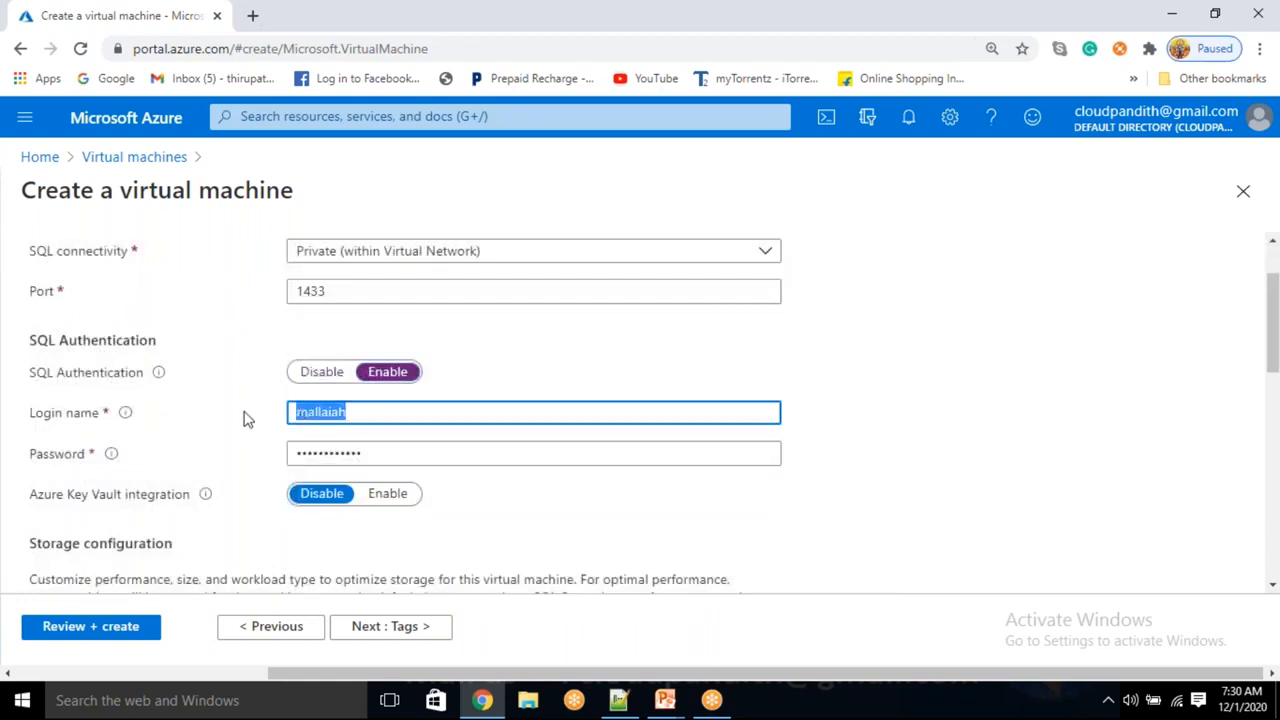
key(BackSpace)
text(AD)
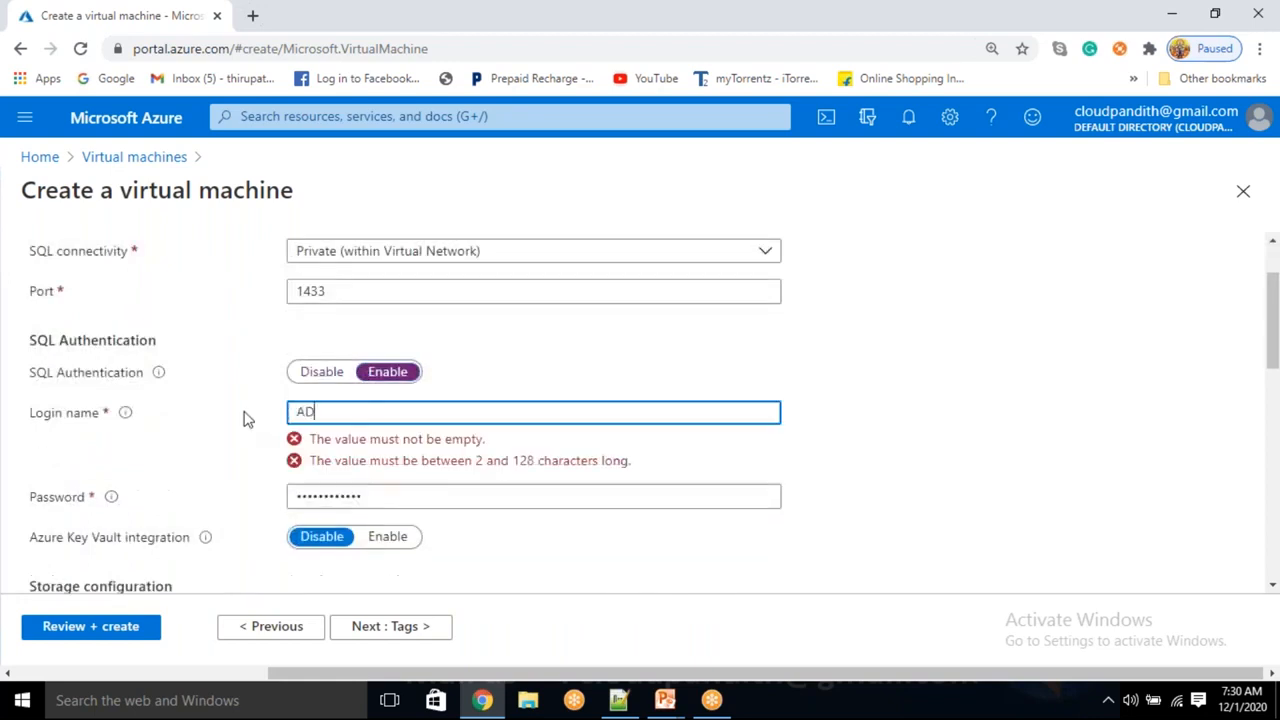
text(MIN)
key(BackSpace)
key(BackSpace)
key(BackSpace)
key(BackSpace)
key(BackSpace)
text(admin)
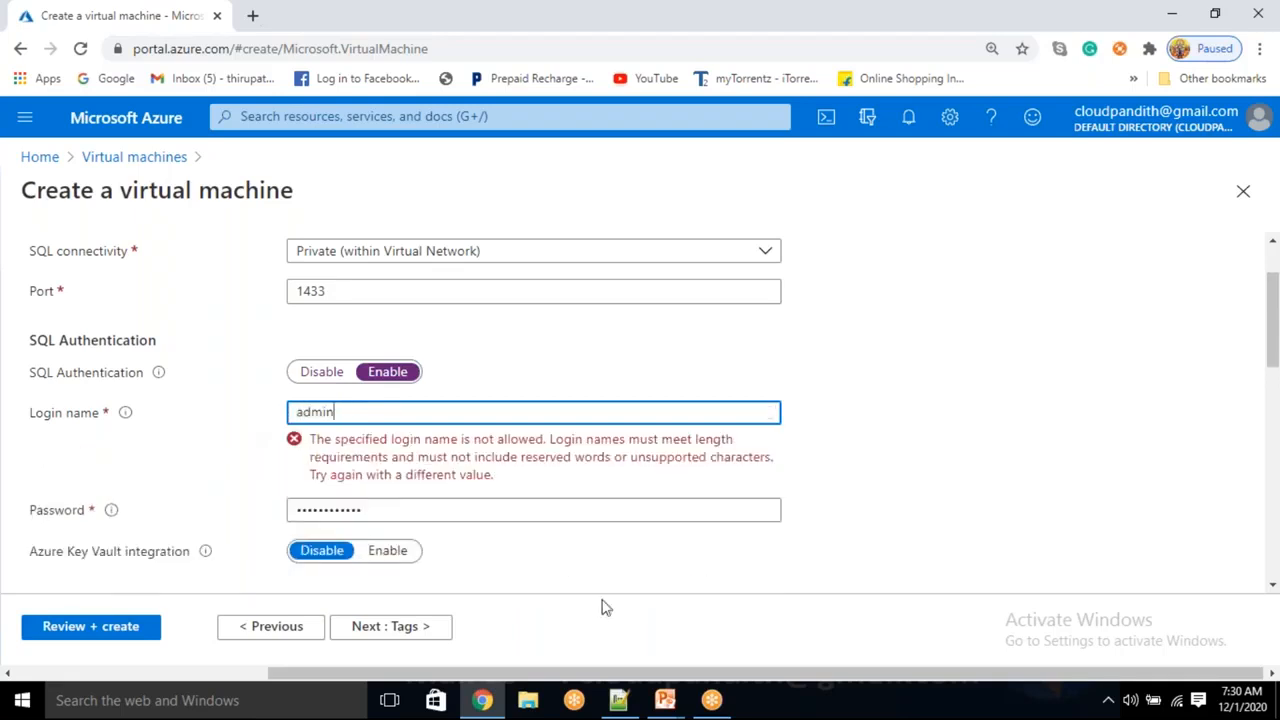
click(618, 700)
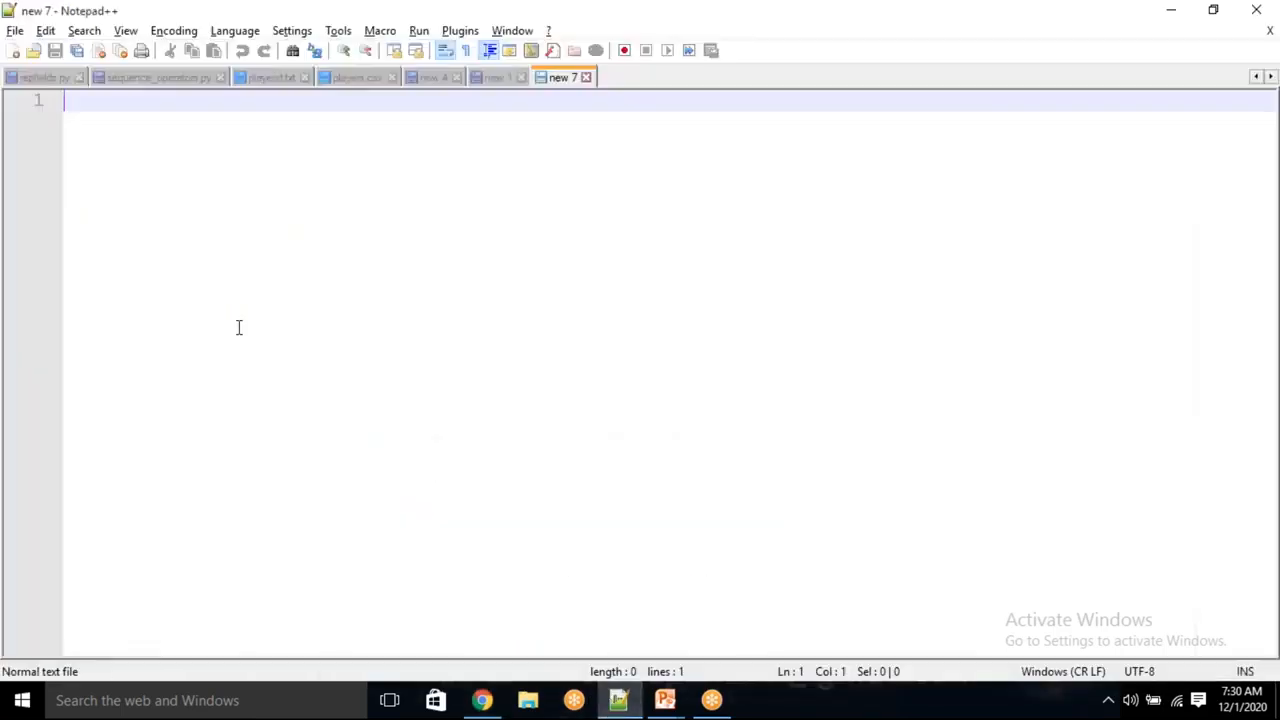
Type a note line giving the VM's username and password
text(vm)
text( and)
key(BackSpace)
key(BackSpace)
key(BackSpace)
key(BackSpace)
text(- mallaiajh)
key(BackSpace)
key(BackSpace)
text(h & )
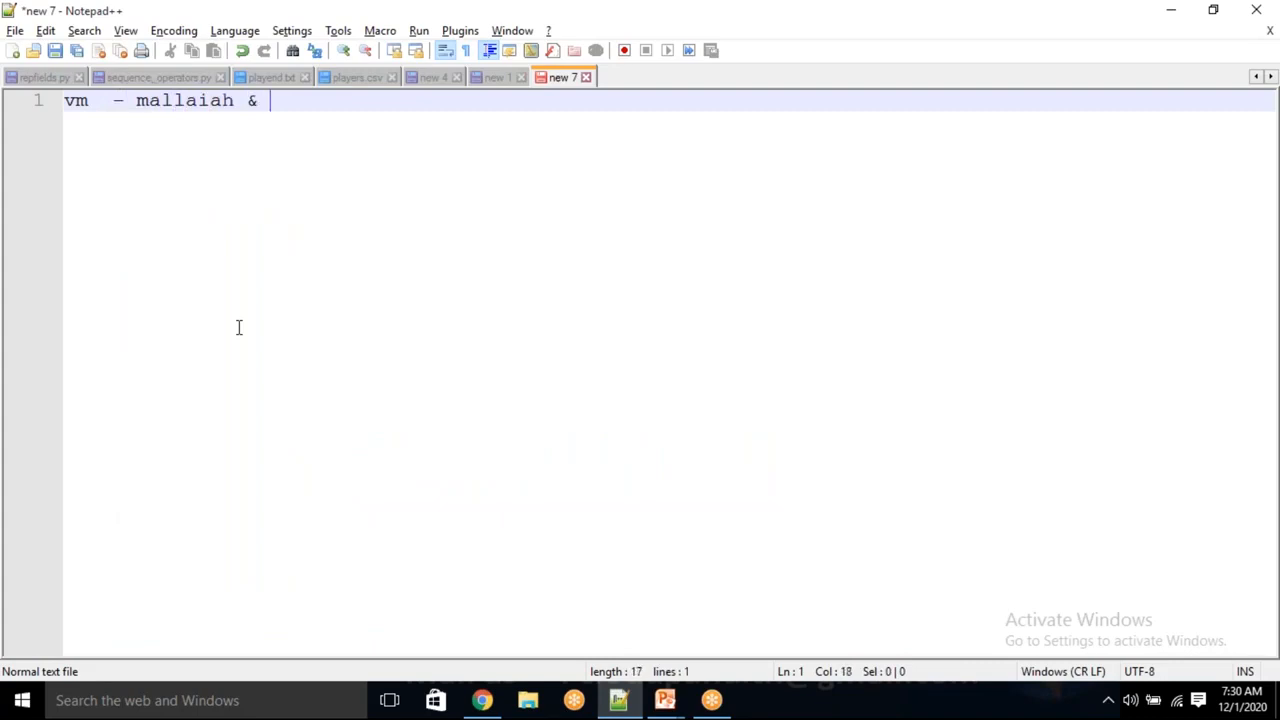
text(passowor)
key(BackSpace)
key(BackSpace)
text(or)
key(BackSpace)
key(BackSpace)
key(BackSpace)
key(BackSpace)
text(word)
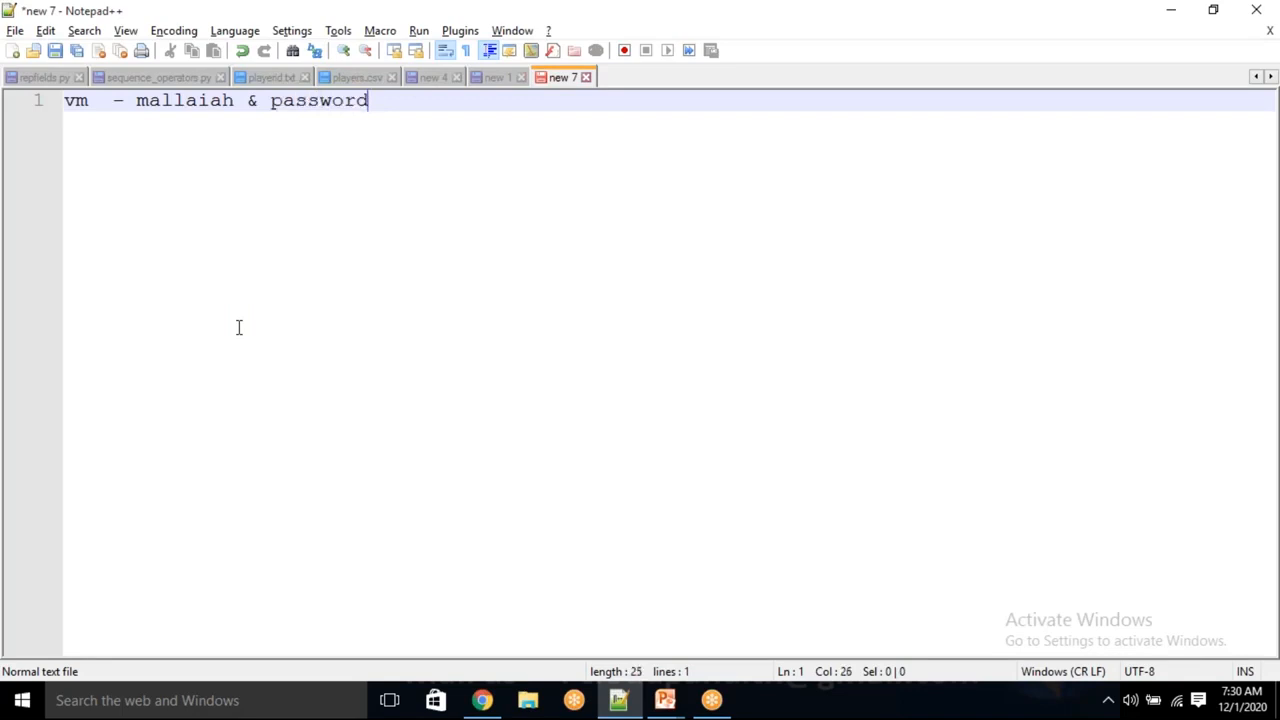
key(Return)
Add a 'sql server --' line with the same credentials pasted after it
text(sql)
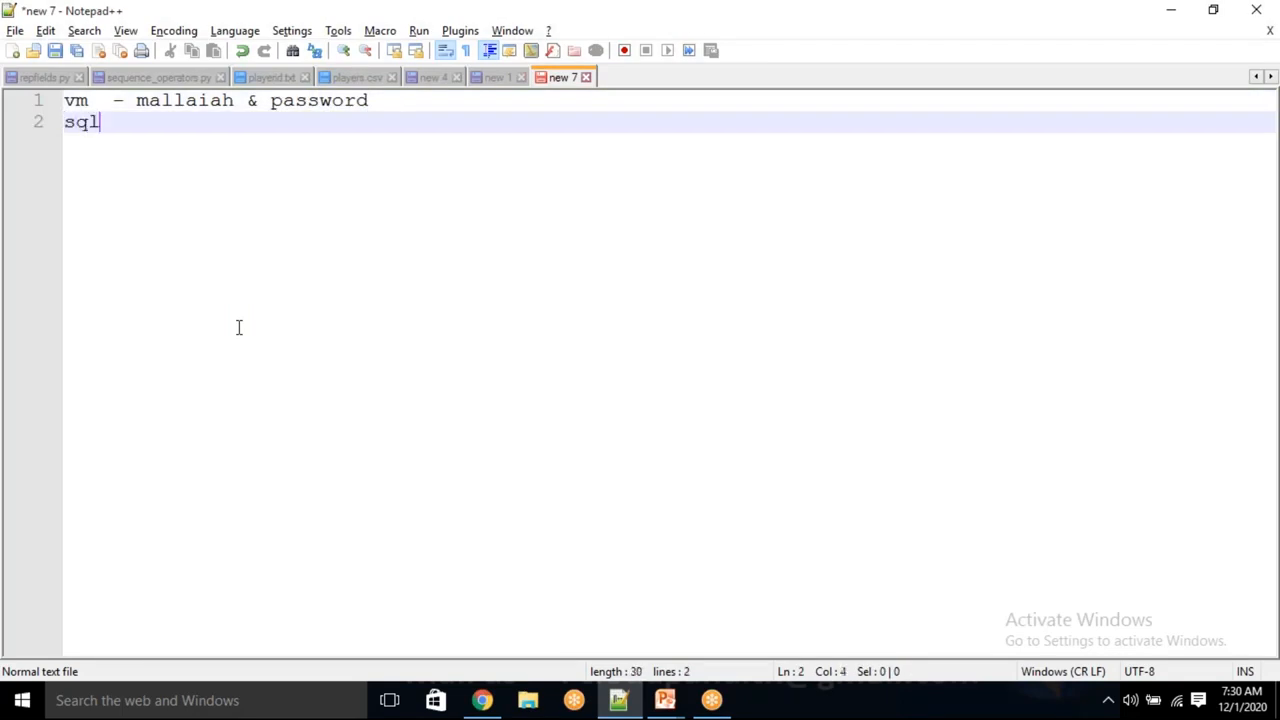
text( server --)
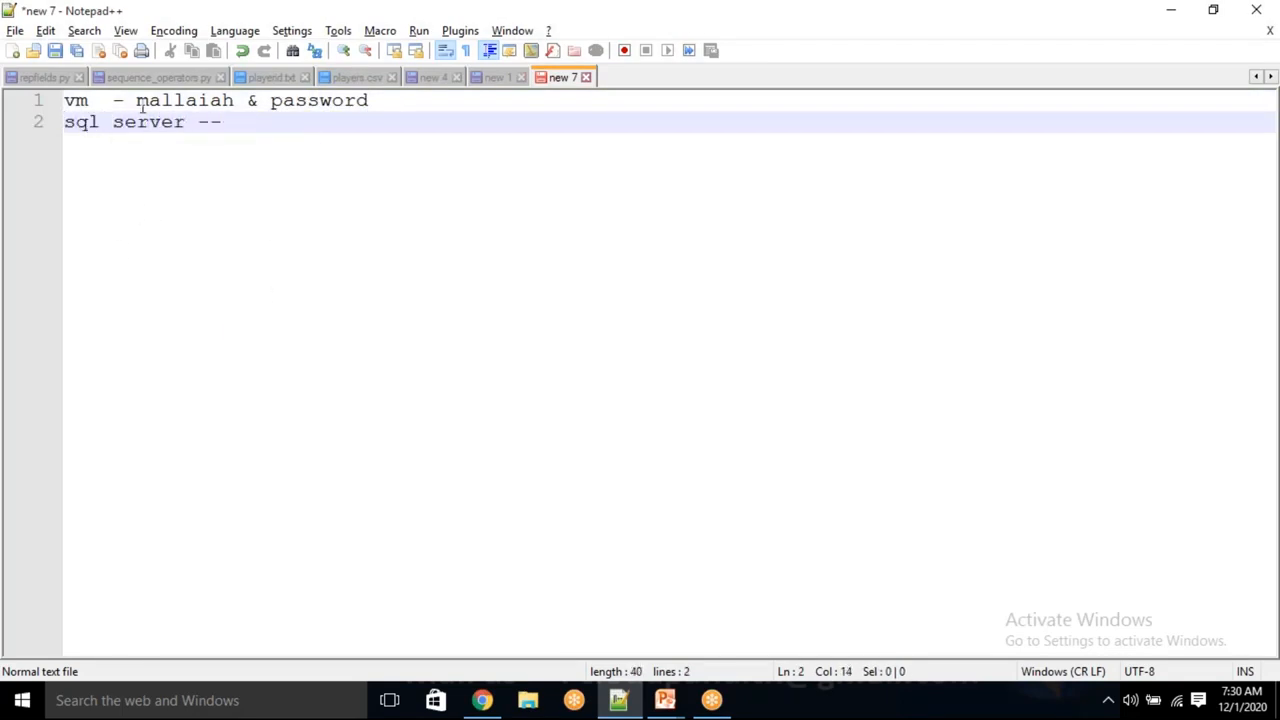
drag(135, 100, 377, 100)
key(ctrl+c)
click(266, 124)
key(ctrl+v)
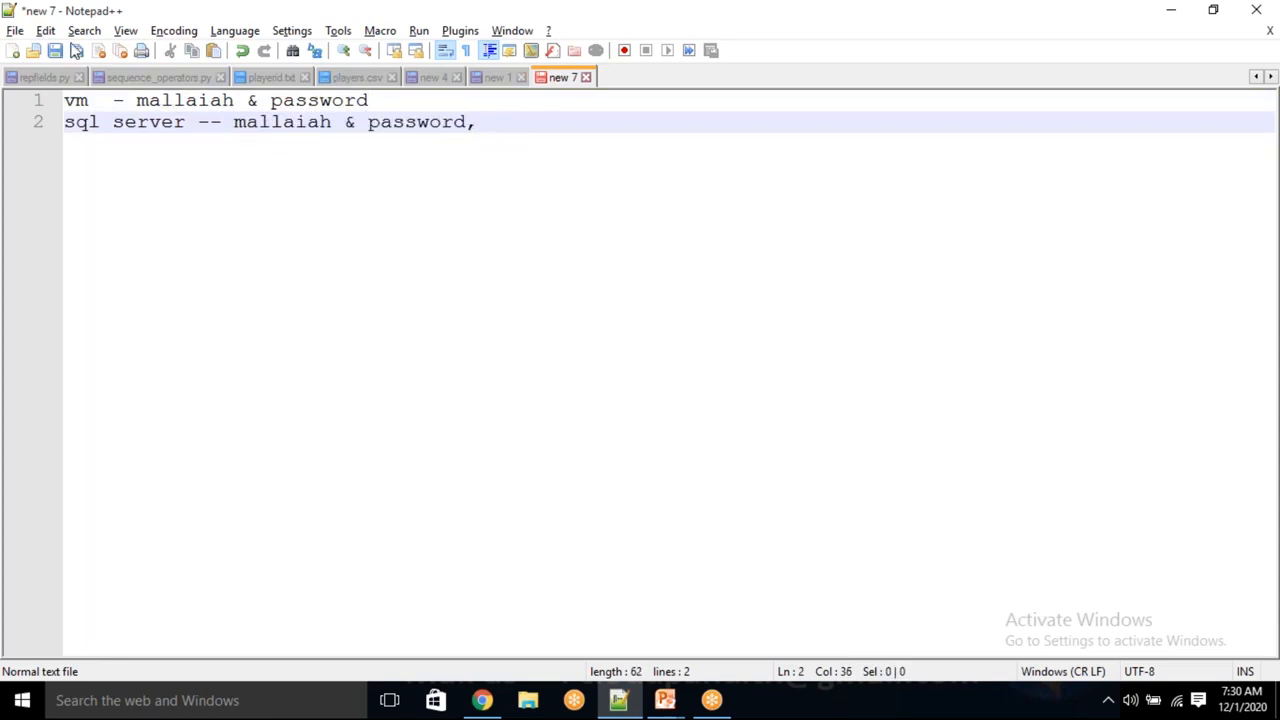
double_click(82, 101)
double_click(84, 121)
click(489, 121)
key(alt+Tab)
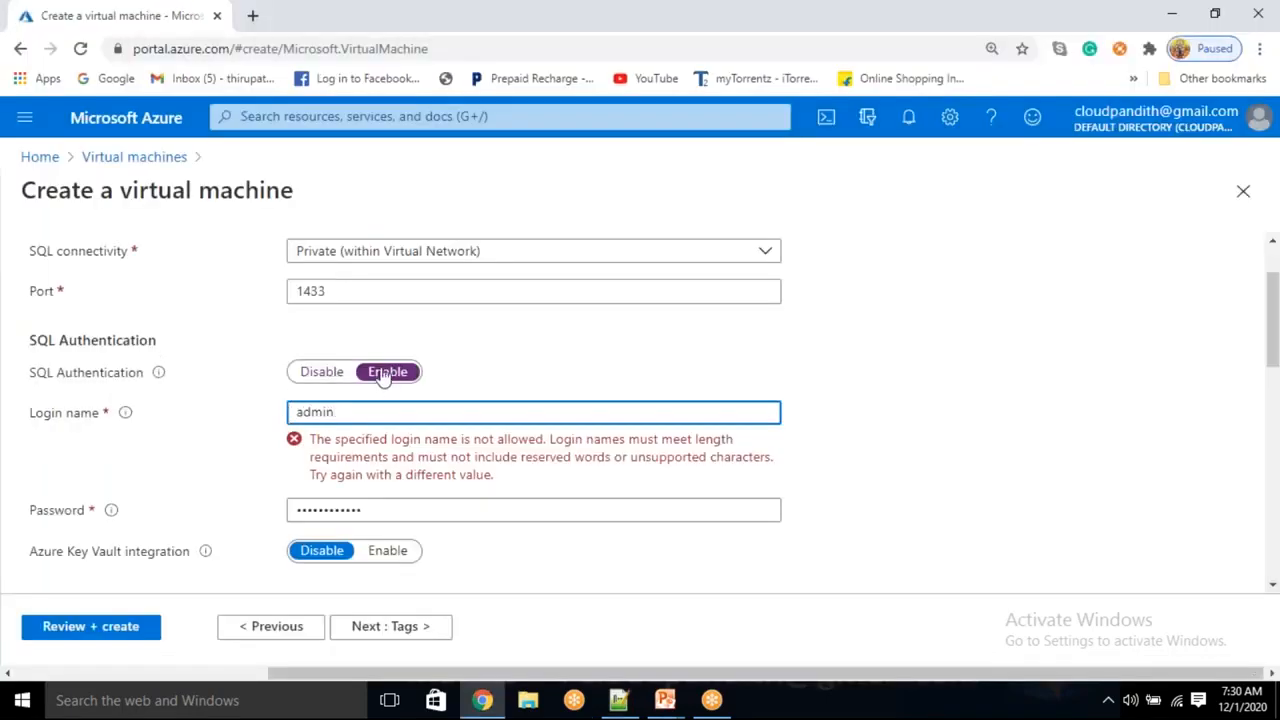
Replace the rejected login name with a valid SQL admin login and focus the password field
click(40, 379)
drag(40, 379, 163, 391)
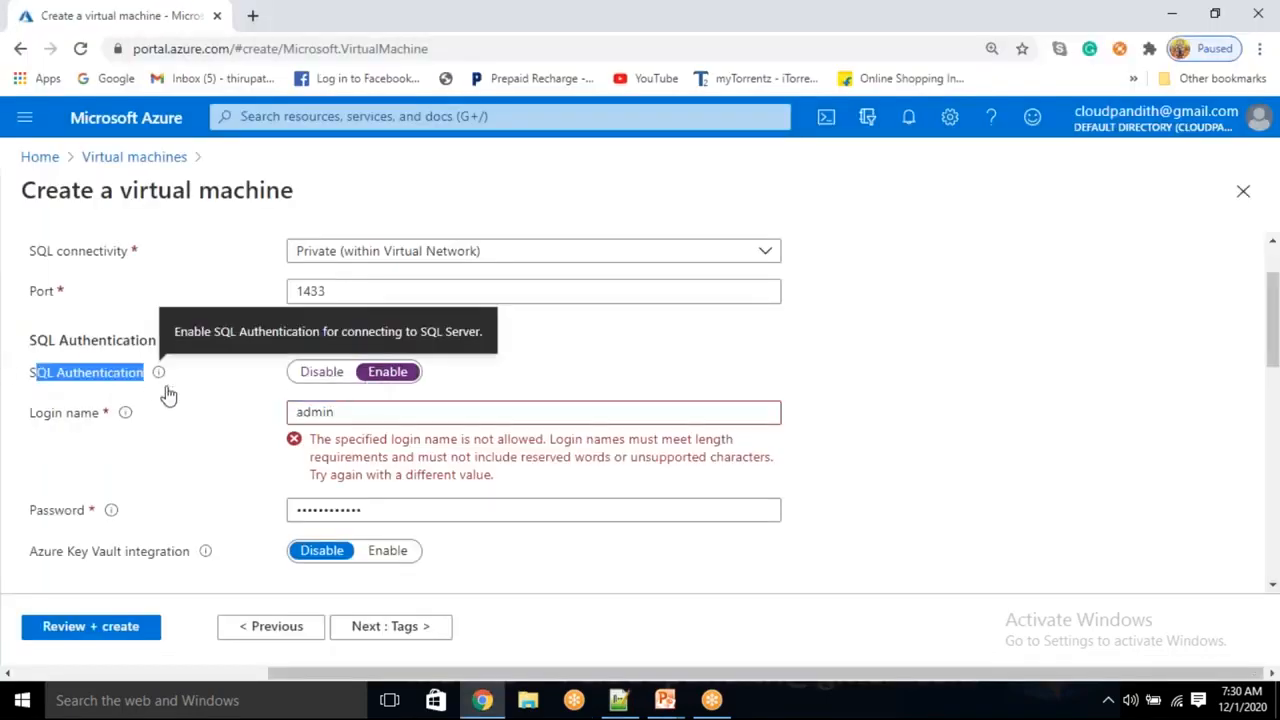
click(355, 412)
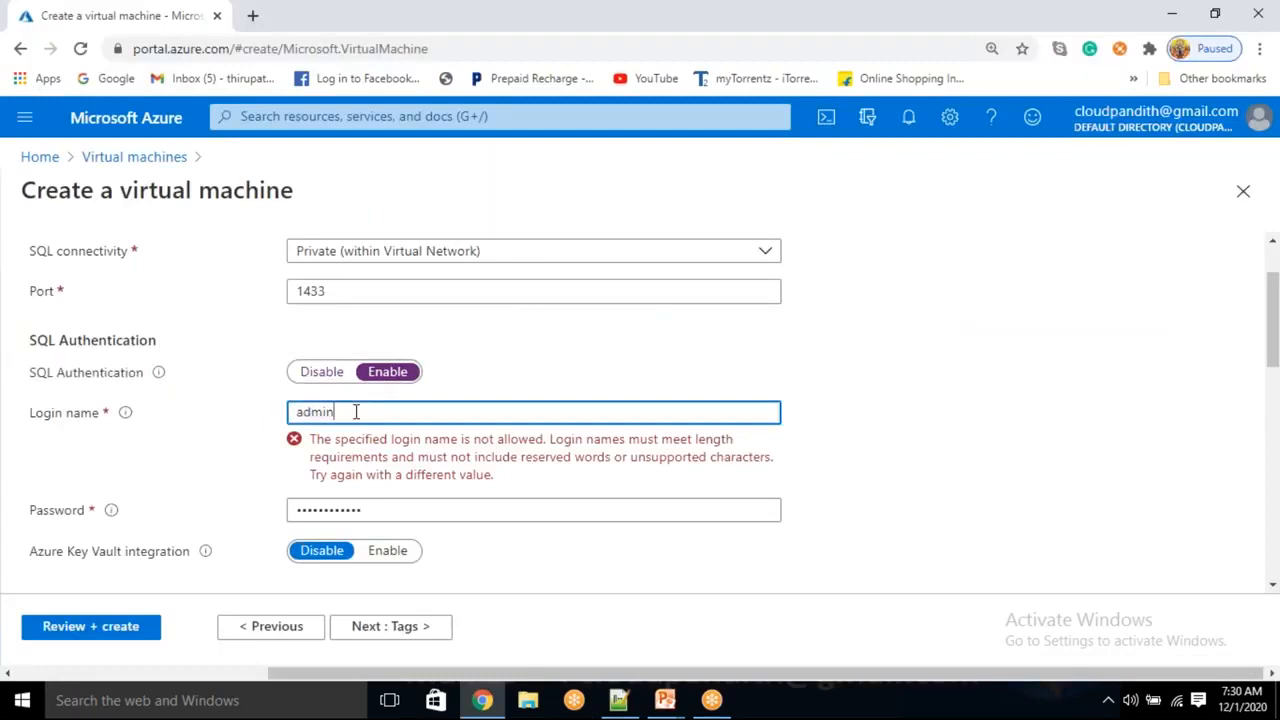
key(ctrl+a)
text(cloudpandith)
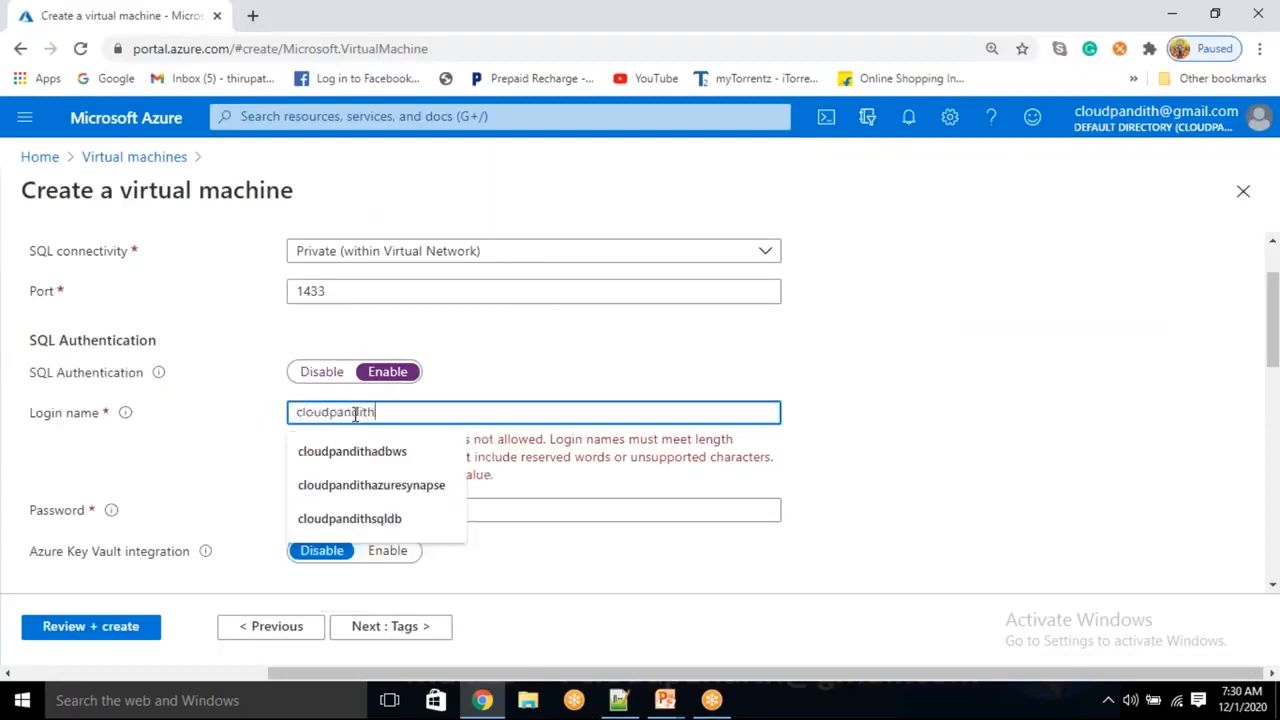
text(admin)
click(937, 426)
click(343, 462)
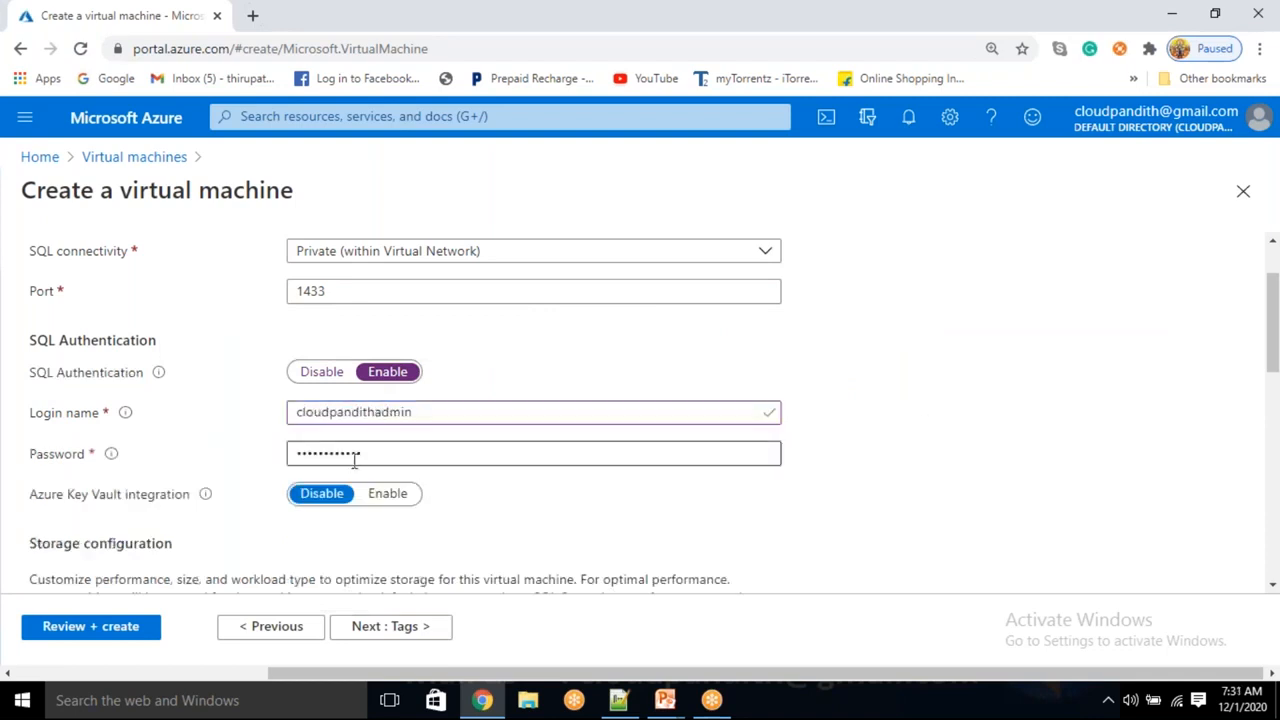
key(alt+Tab)
Record the new SQL admin login and '& password' on the note's sql server line
text(c)
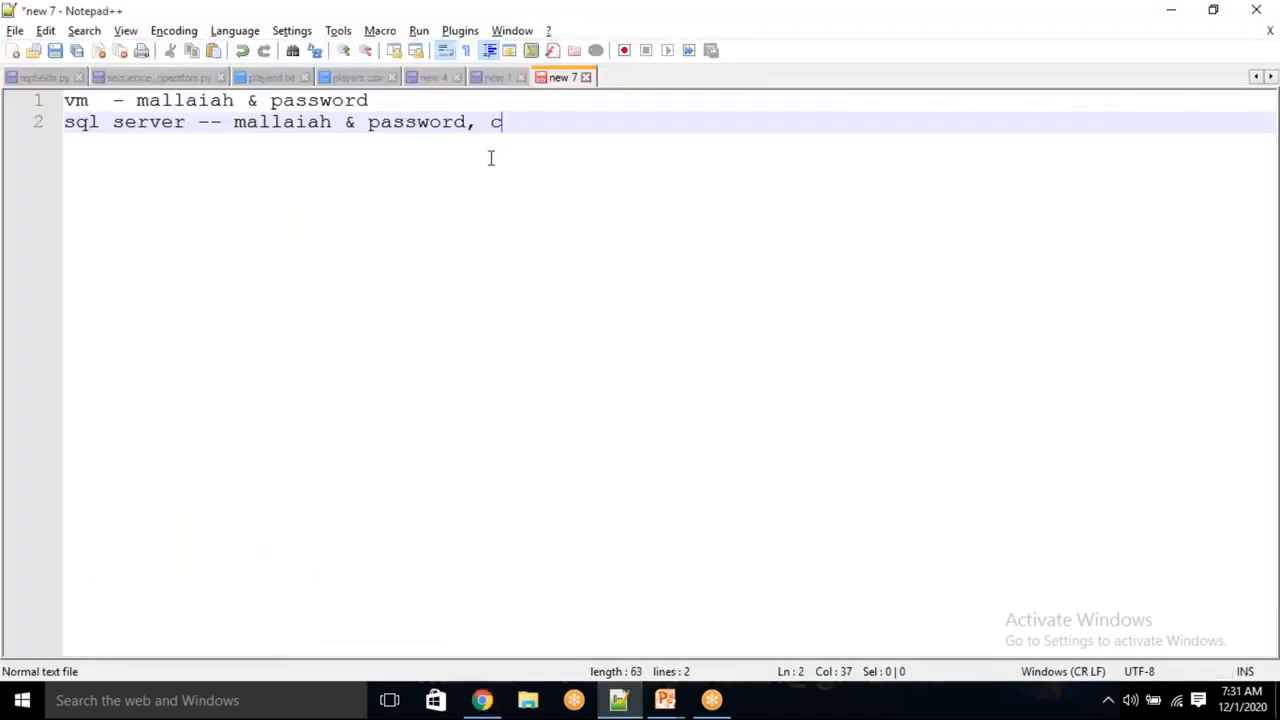
text(loudpandith)
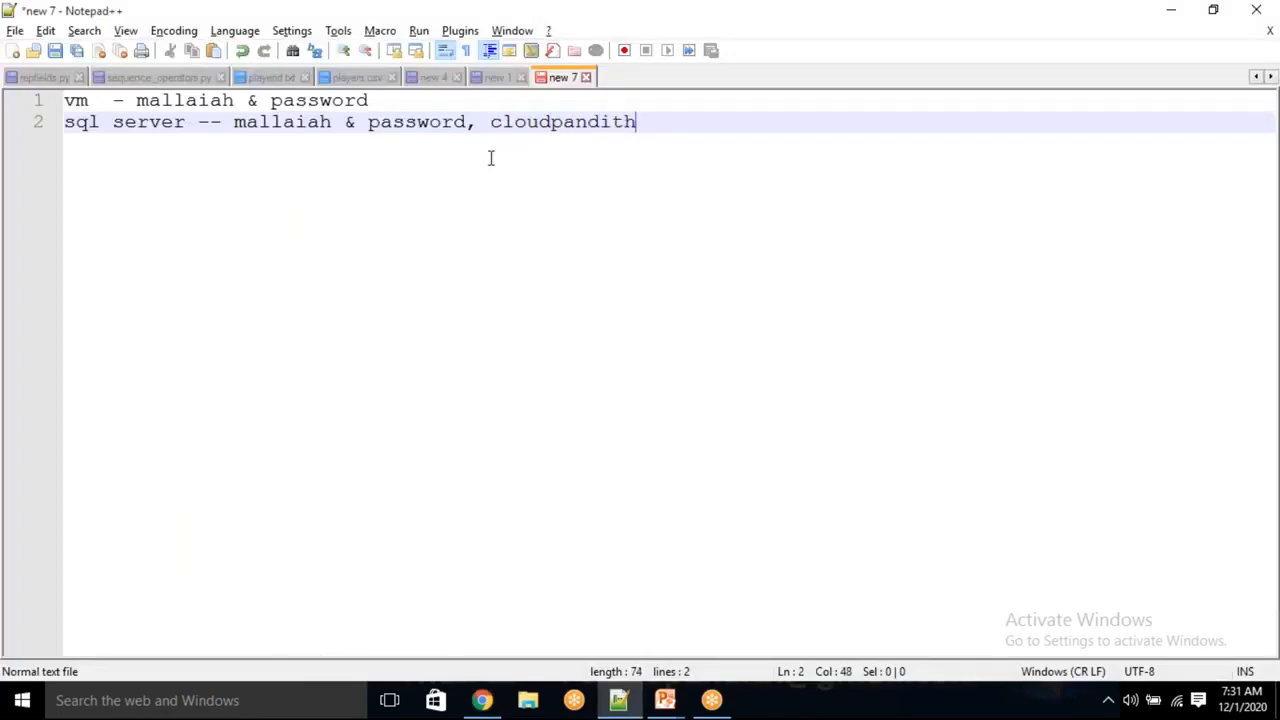
text(admin)
text(, )
text(&)
key(BackSpace)
key(BackSpace)
text(& poass)
key(BackSpace)
key(BackSpace)
key(BackSpace)
key(BackSpace)
text(assword)
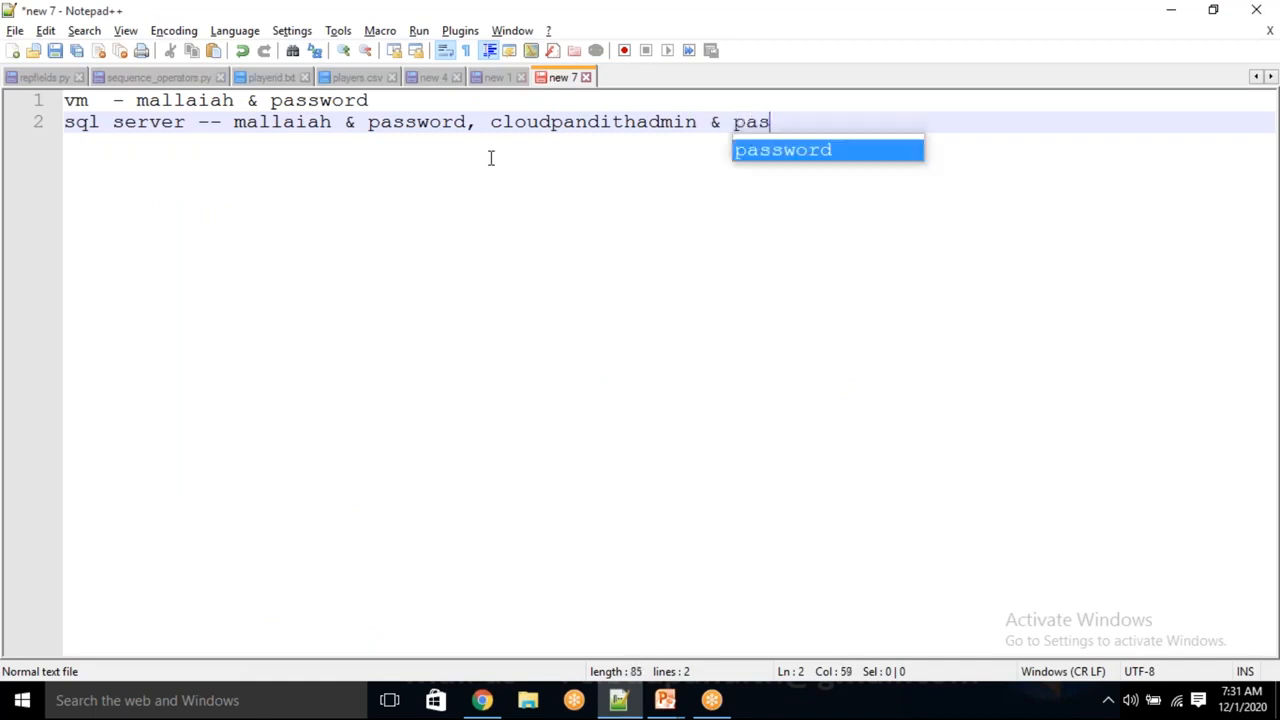
key(Escape)
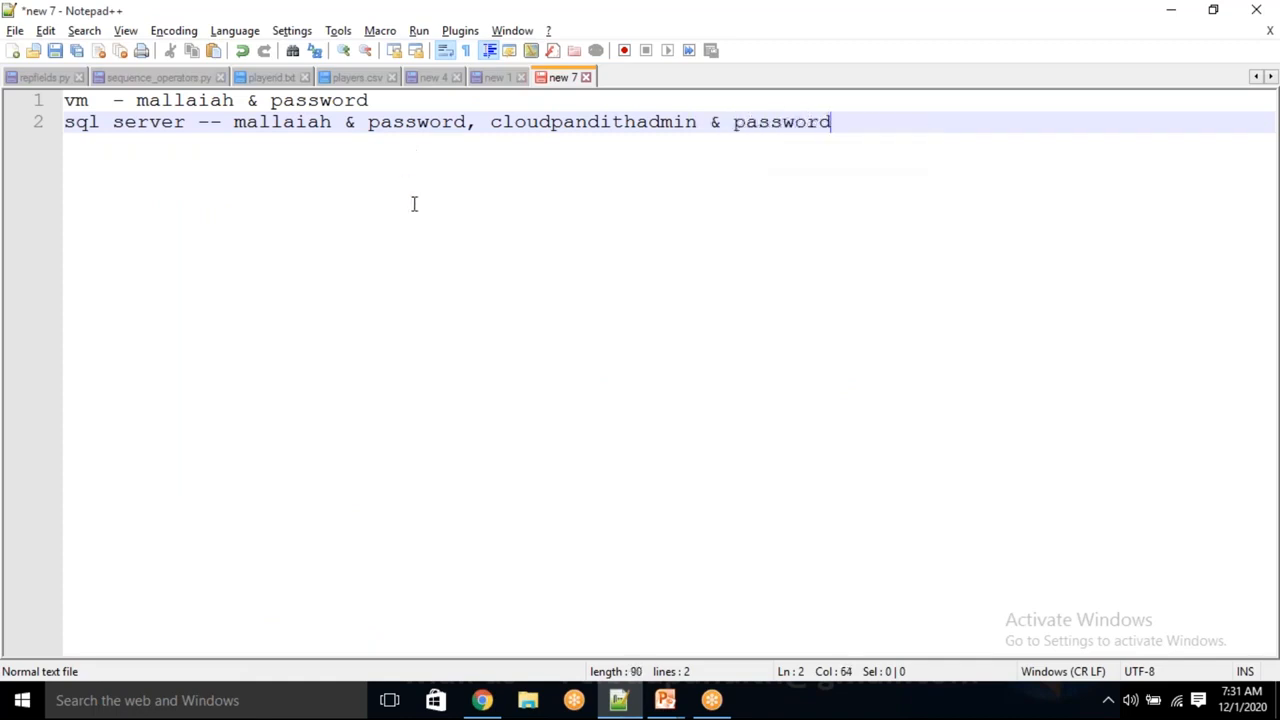
key(alt+Tab)
click(365, 447)
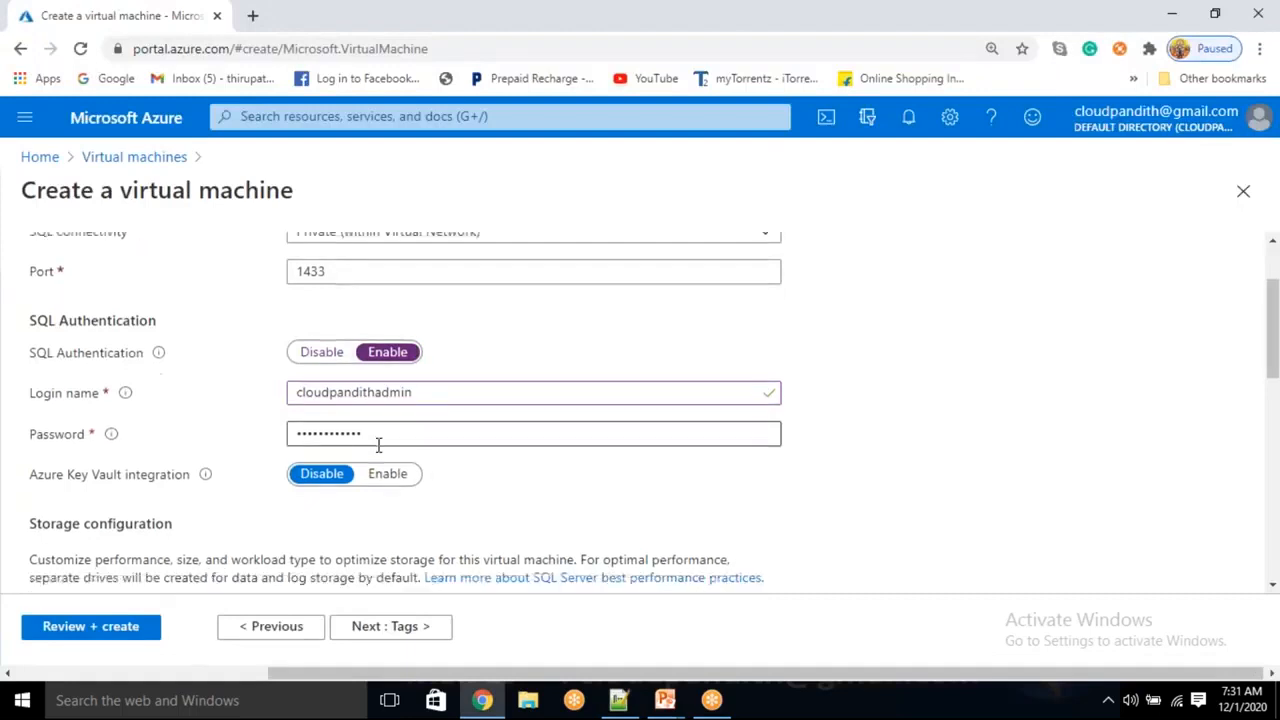
Leave SQL storage, licensing, Sunday 2:00 automated patching and backup at defaults; continue to Tags
scroll(377, 443, down, 2)
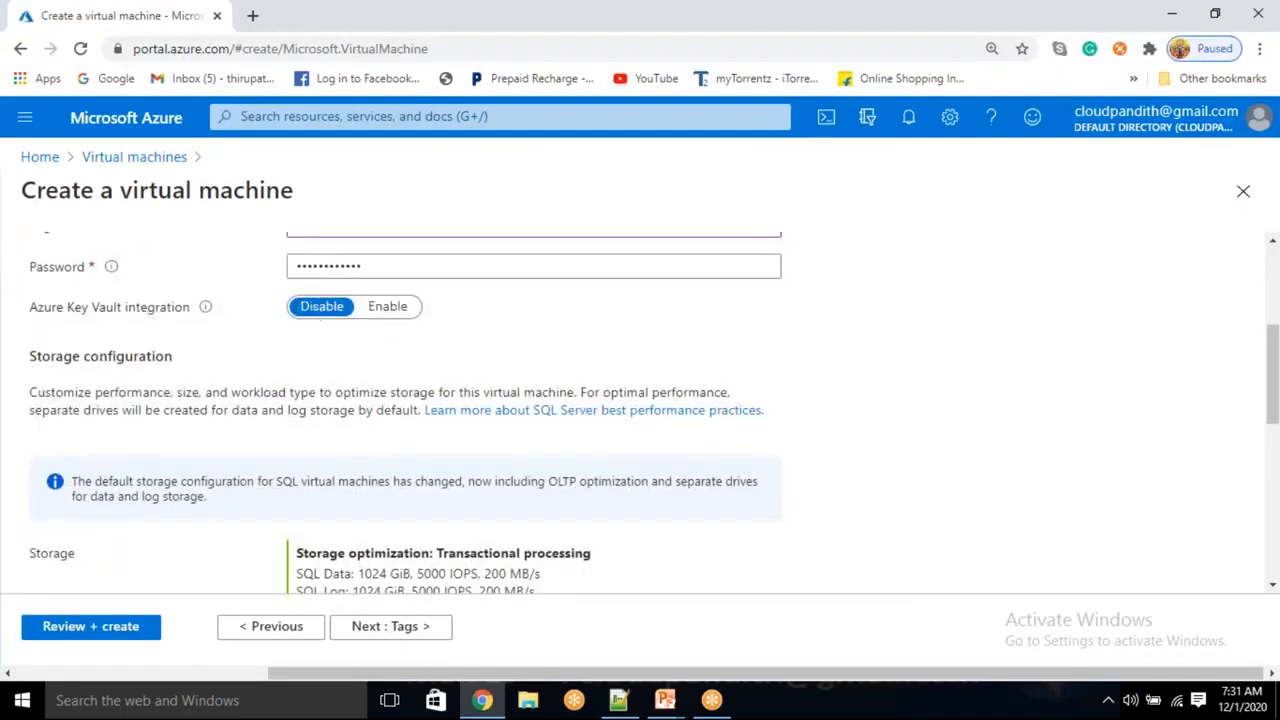
scroll(150, 406, down, 1)
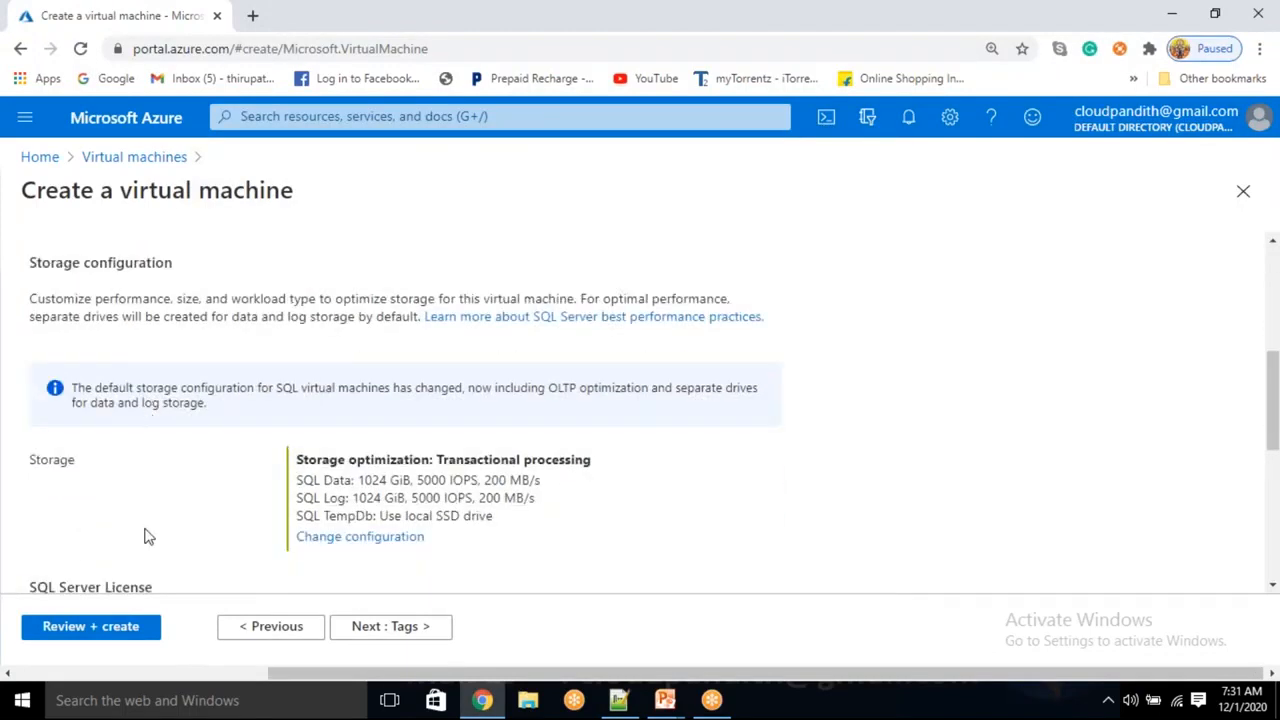
scroll(146, 534, down, 2)
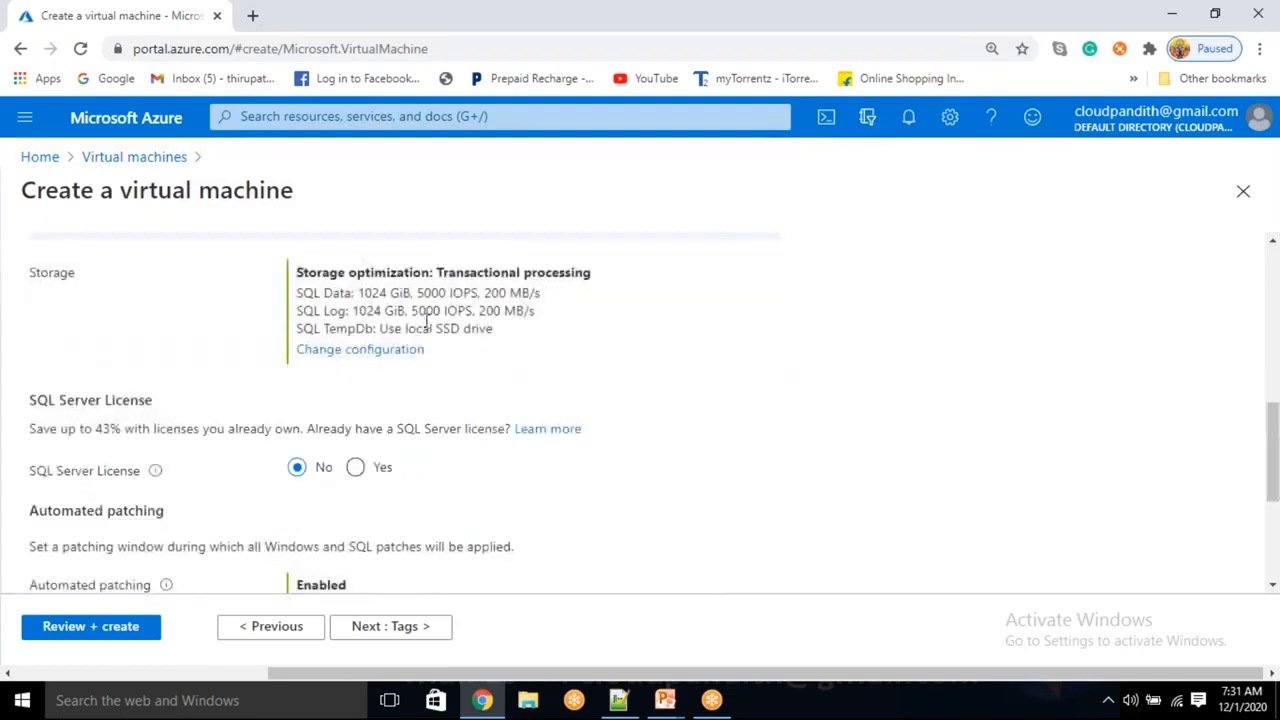
scroll(230, 450, down, 2)
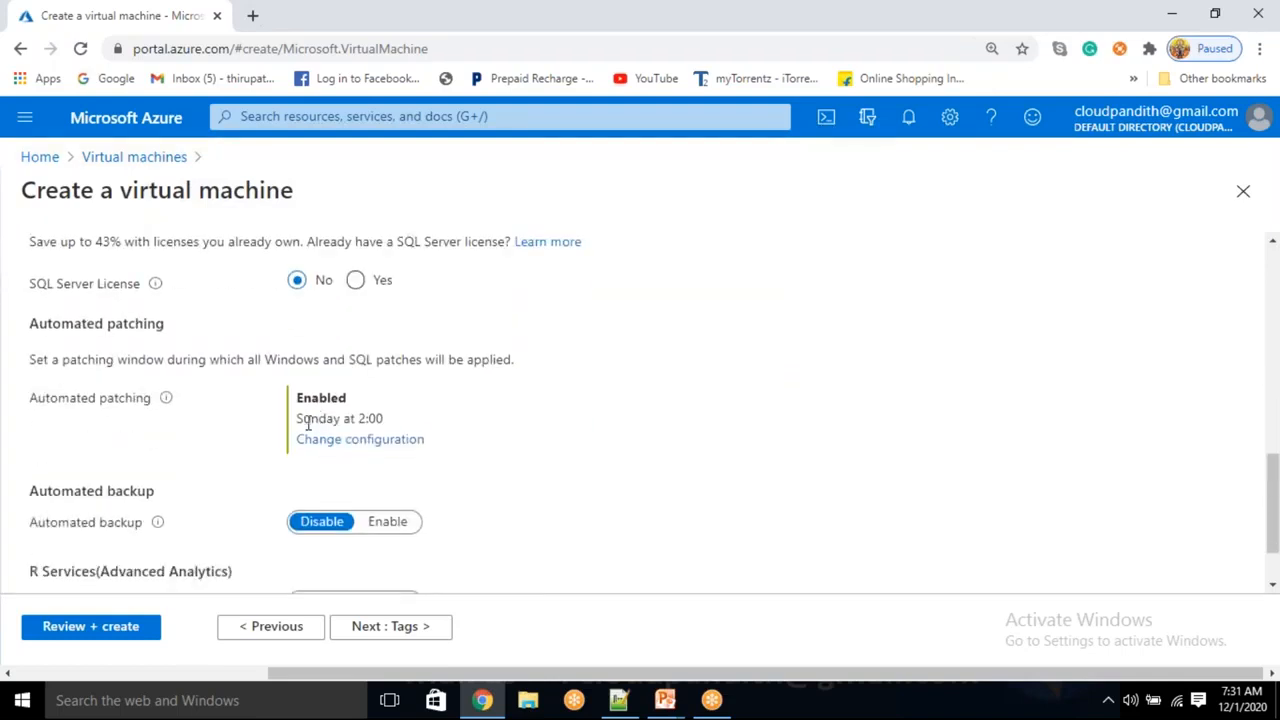
drag(84, 323, 208, 333)
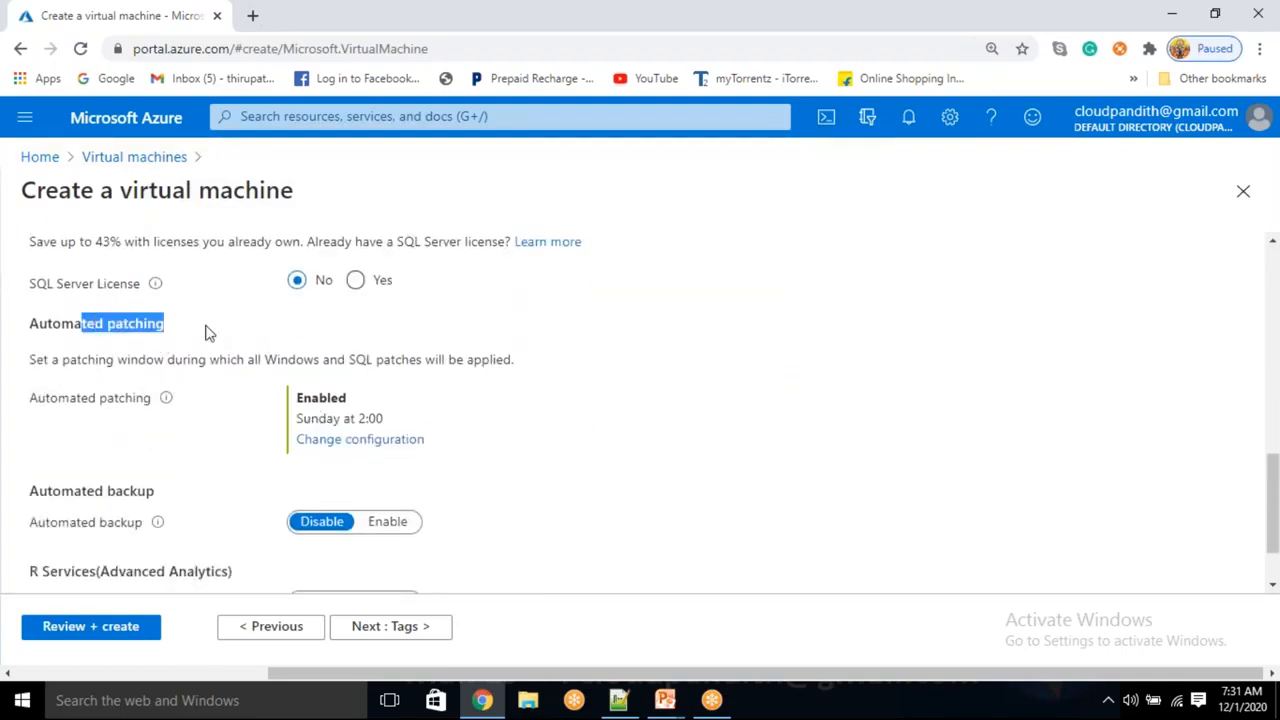
drag(381, 418, 295, 419)
click(548, 438)
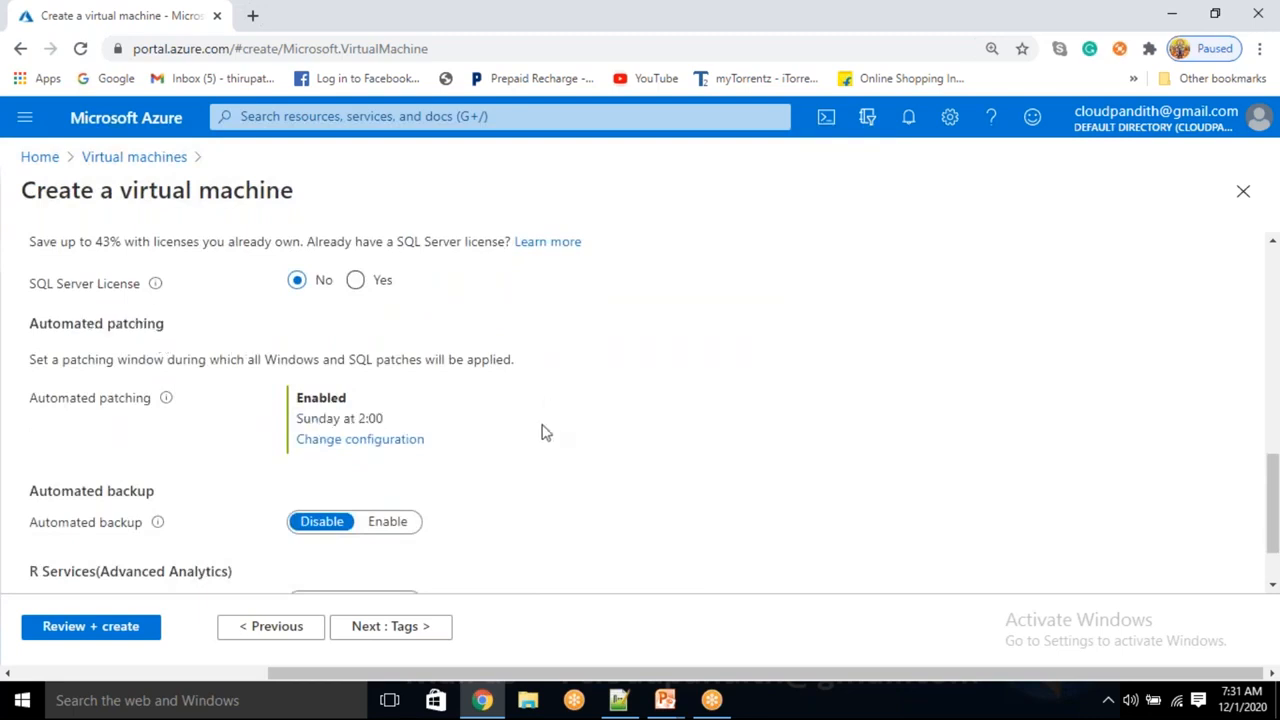
scroll(449, 411, down, 1)
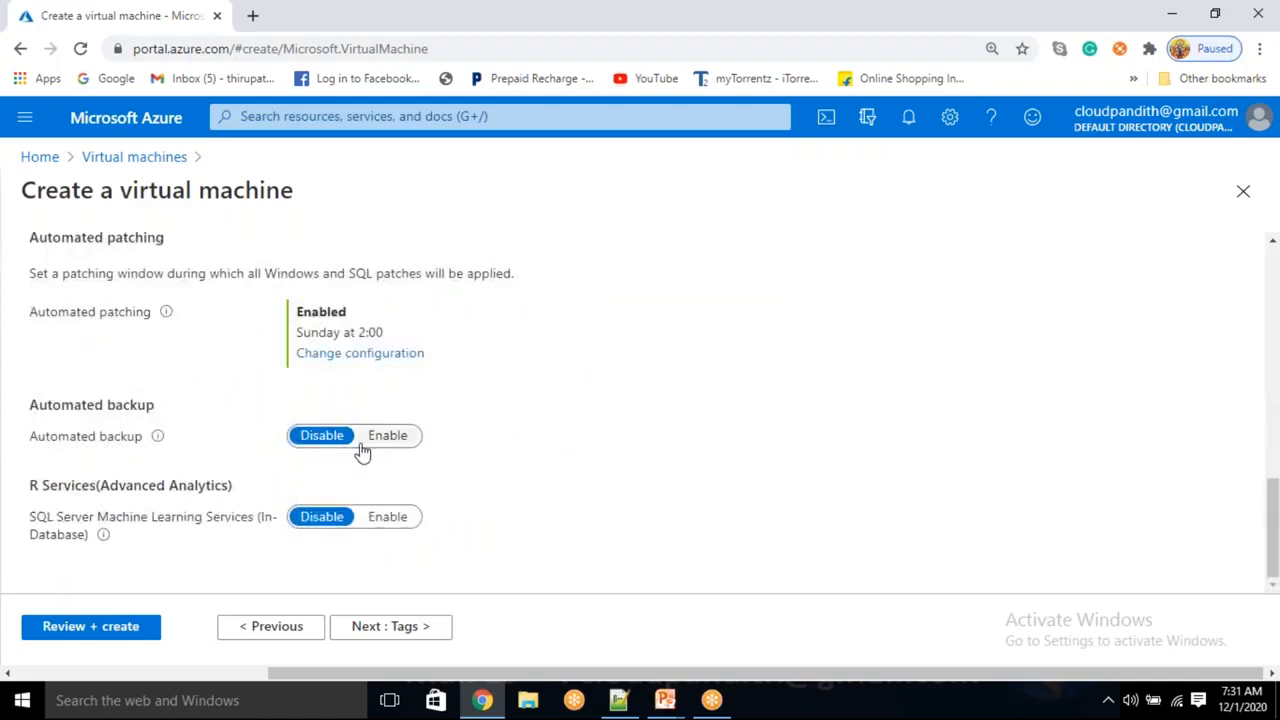
scroll(266, 550, up, 3)
scroll(265, 545, up, 3)
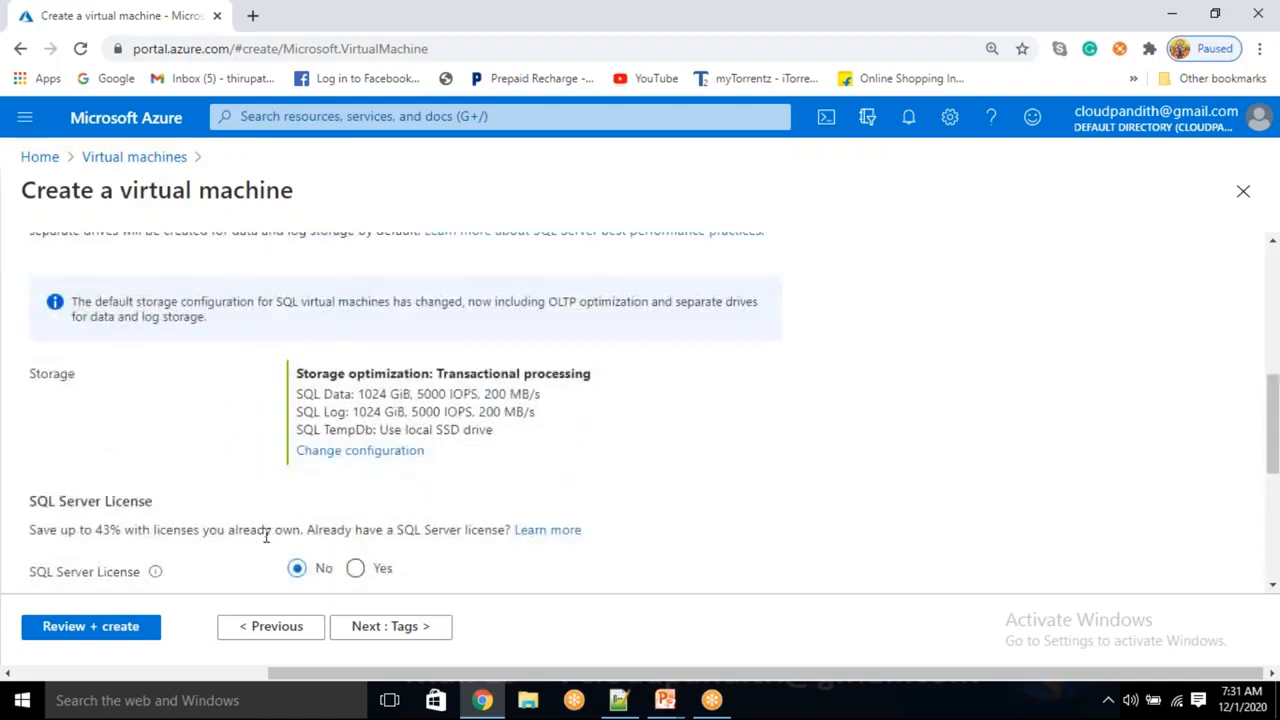
click(405, 632)
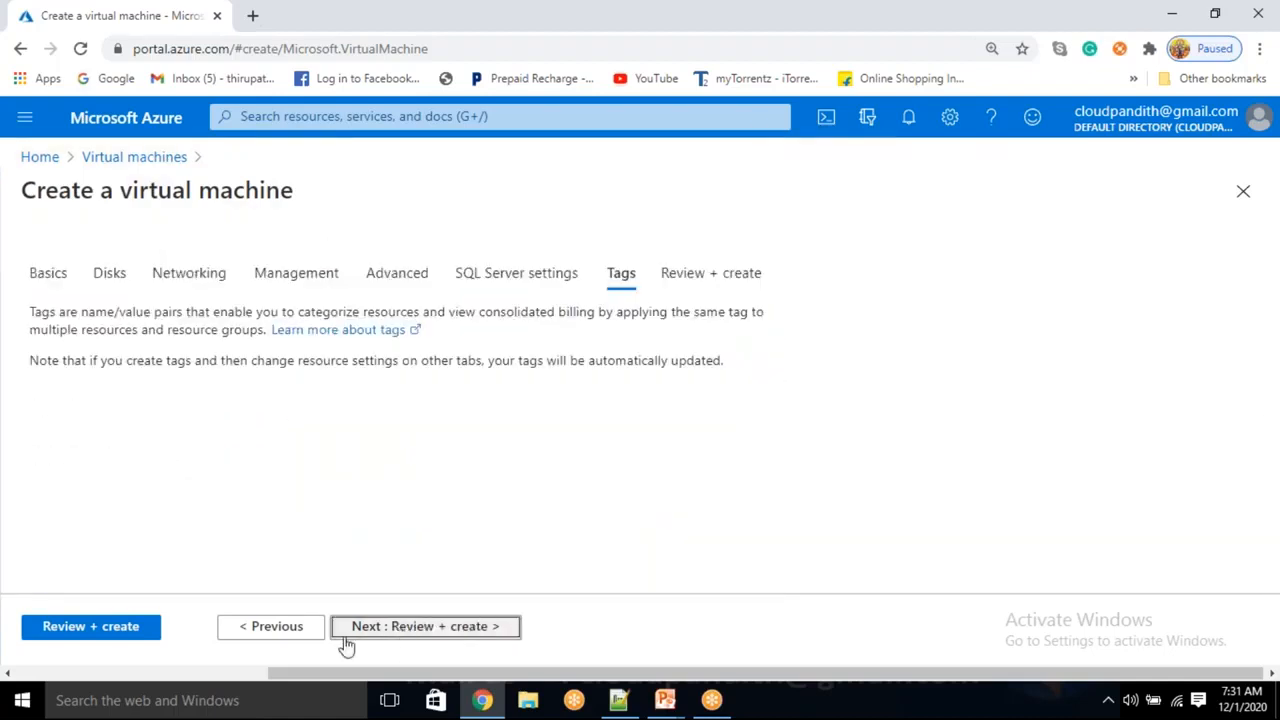
Review and create the sqlserver VM, then load portal.azure.com in a second browser tab
click(84, 628)
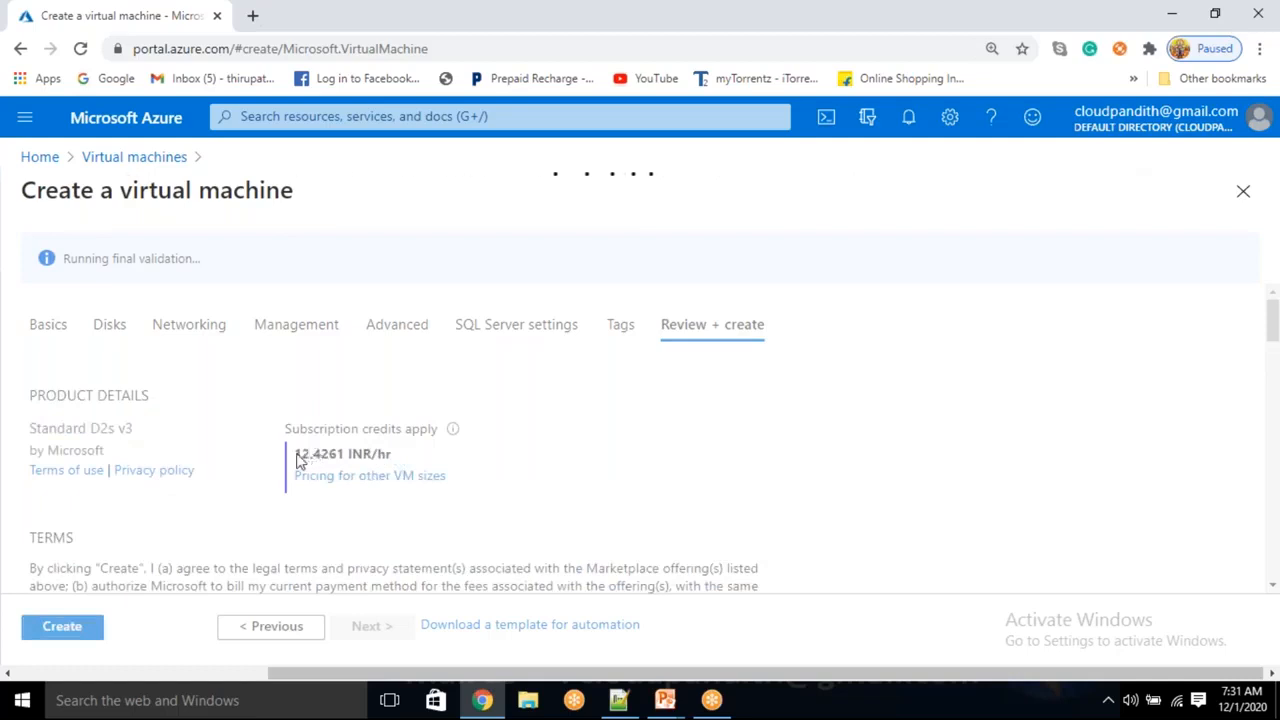
click(62, 627)
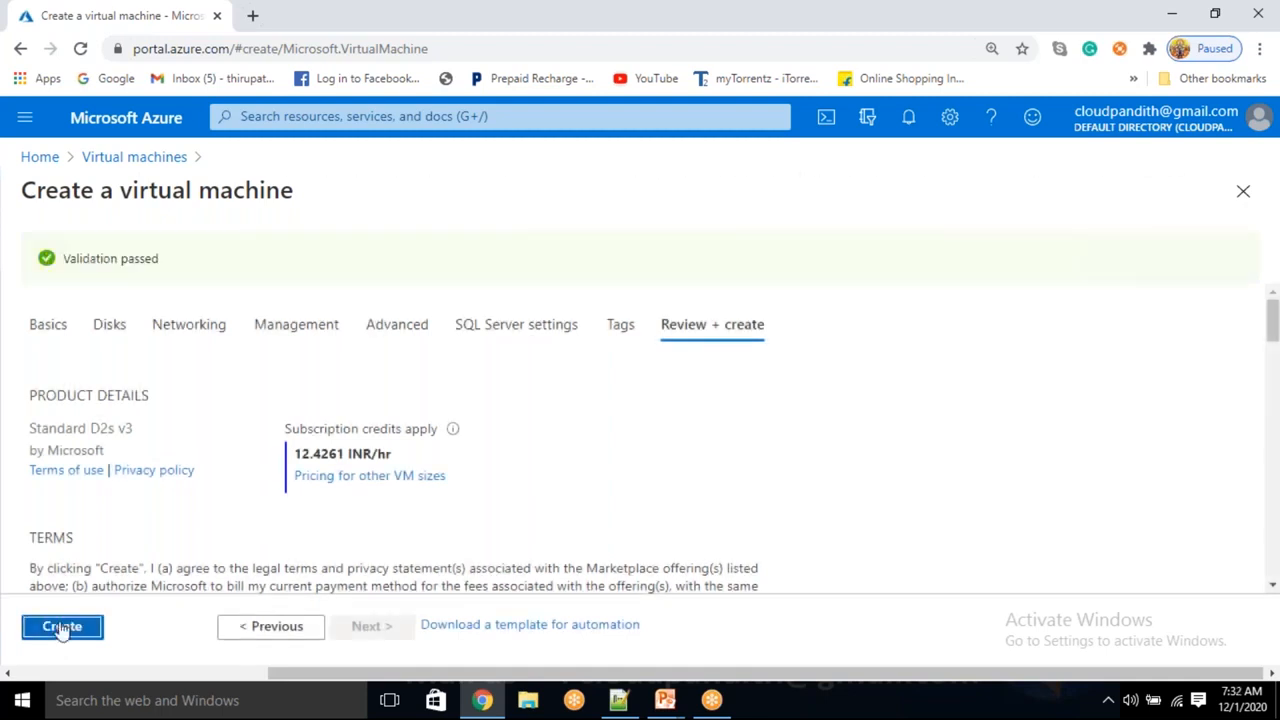
click(252, 15)
text(port)
key(Return)
click(160, 14)
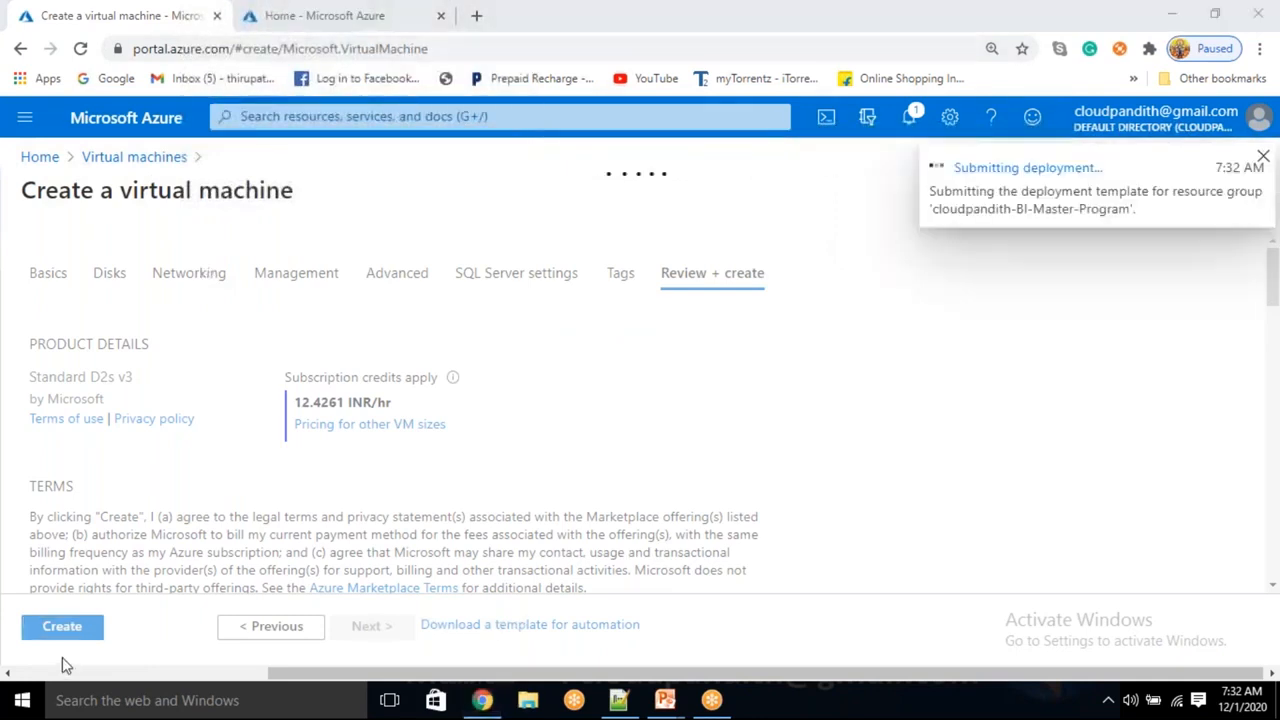
click(350, 12)
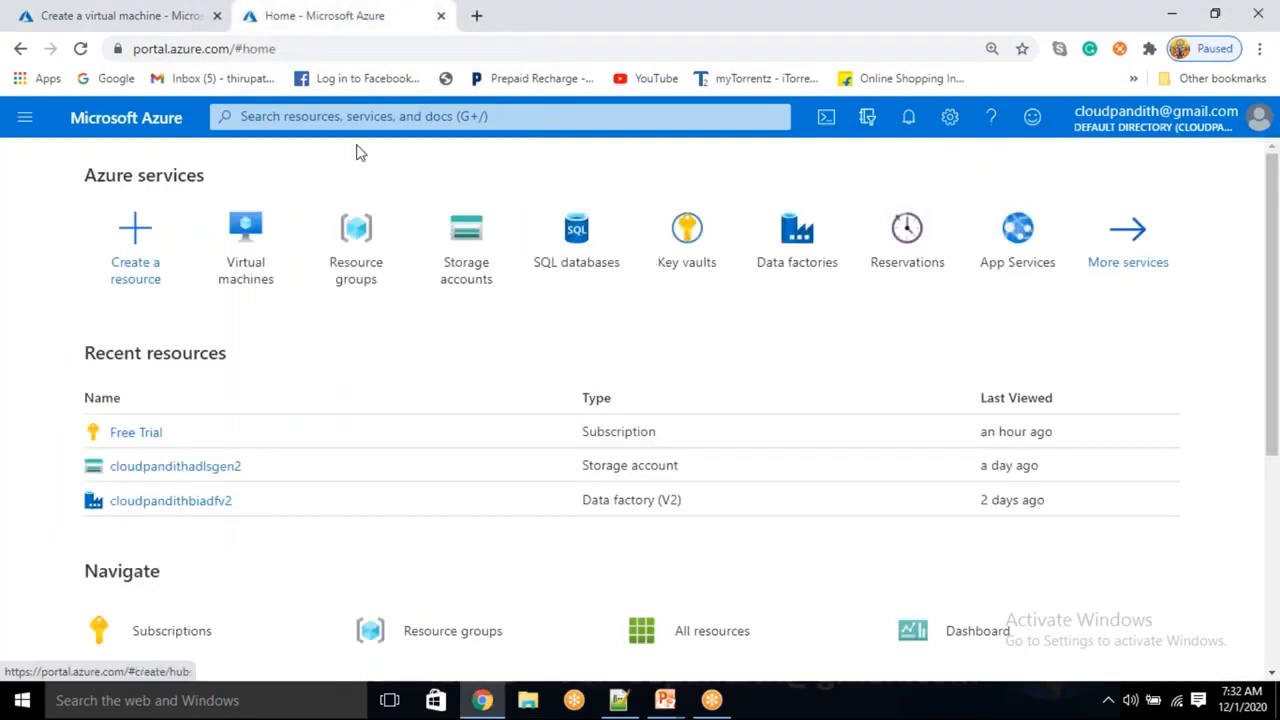
Go from Home to Storage accounts and start adding a new storage account
click(333, 117)
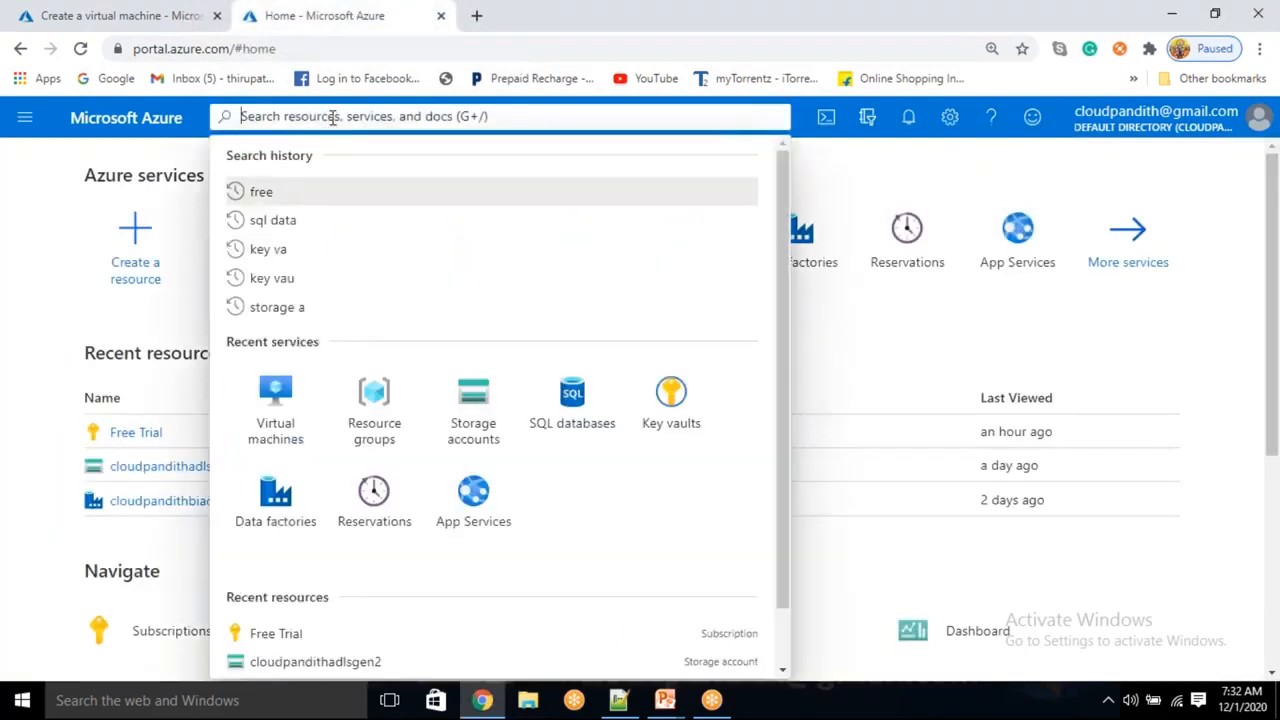
click(36, 262)
click(474, 262)
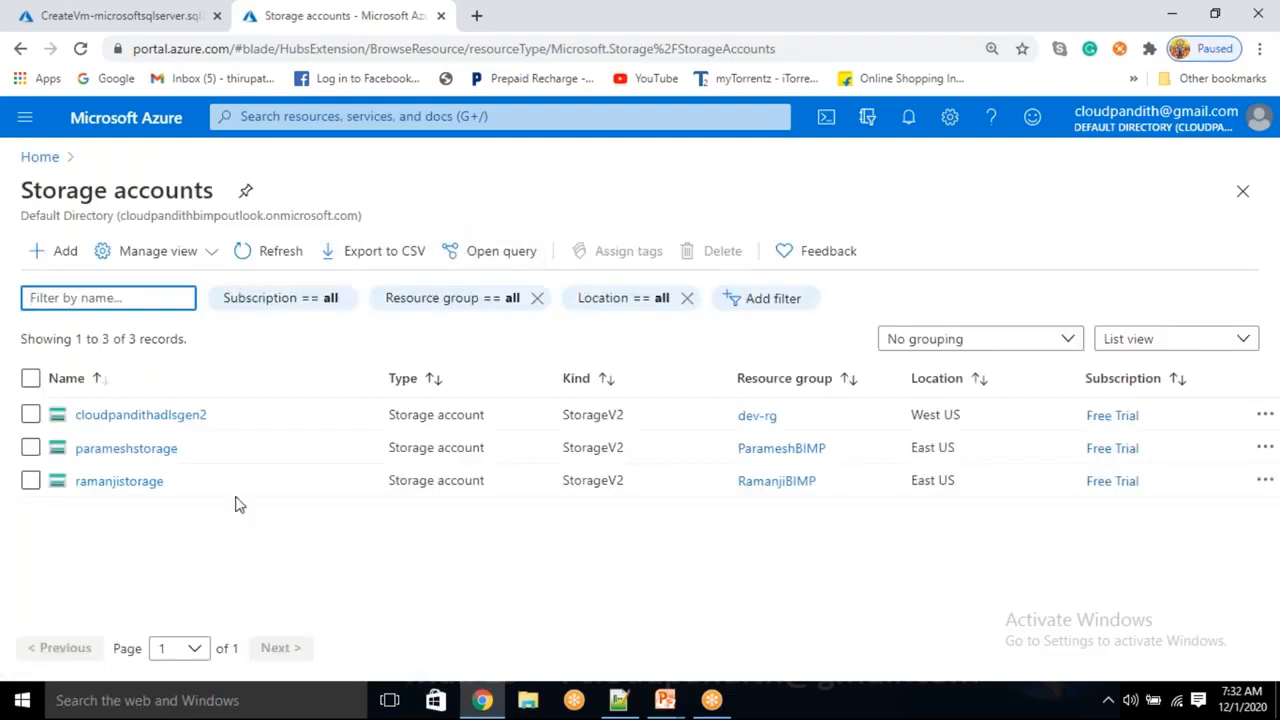
click(55, 251)
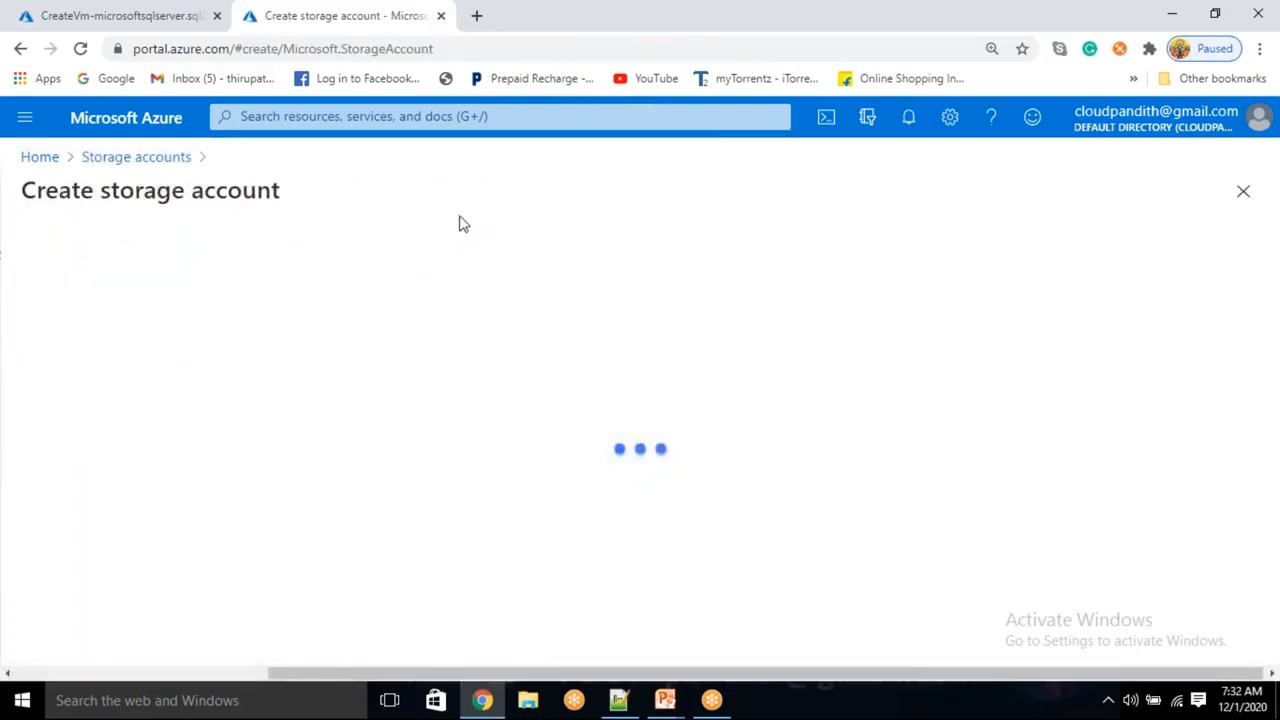
scroll(340, 400, down, 2)
click(340, 350)
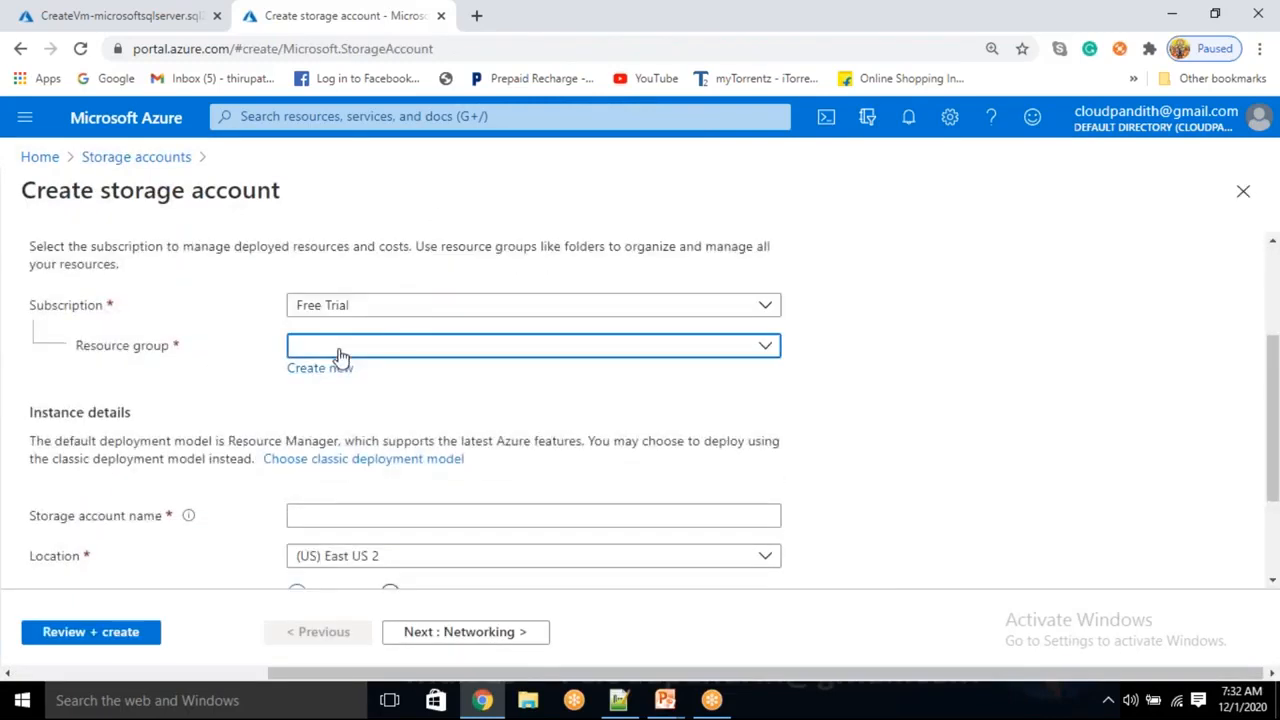
Choose the BI master program resource group and enter cloudpandithstorage as the account name
click(766, 346)
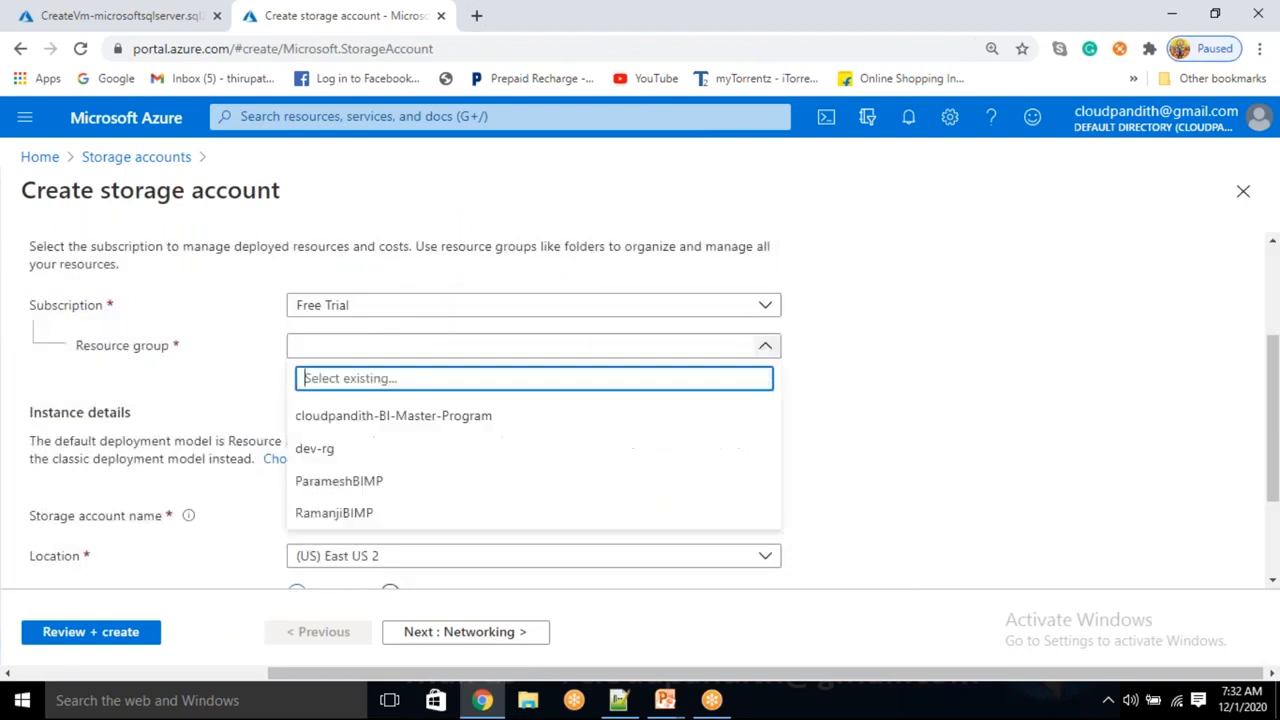
click(484, 416)
scroll(474, 420, down, 1)
click(341, 420)
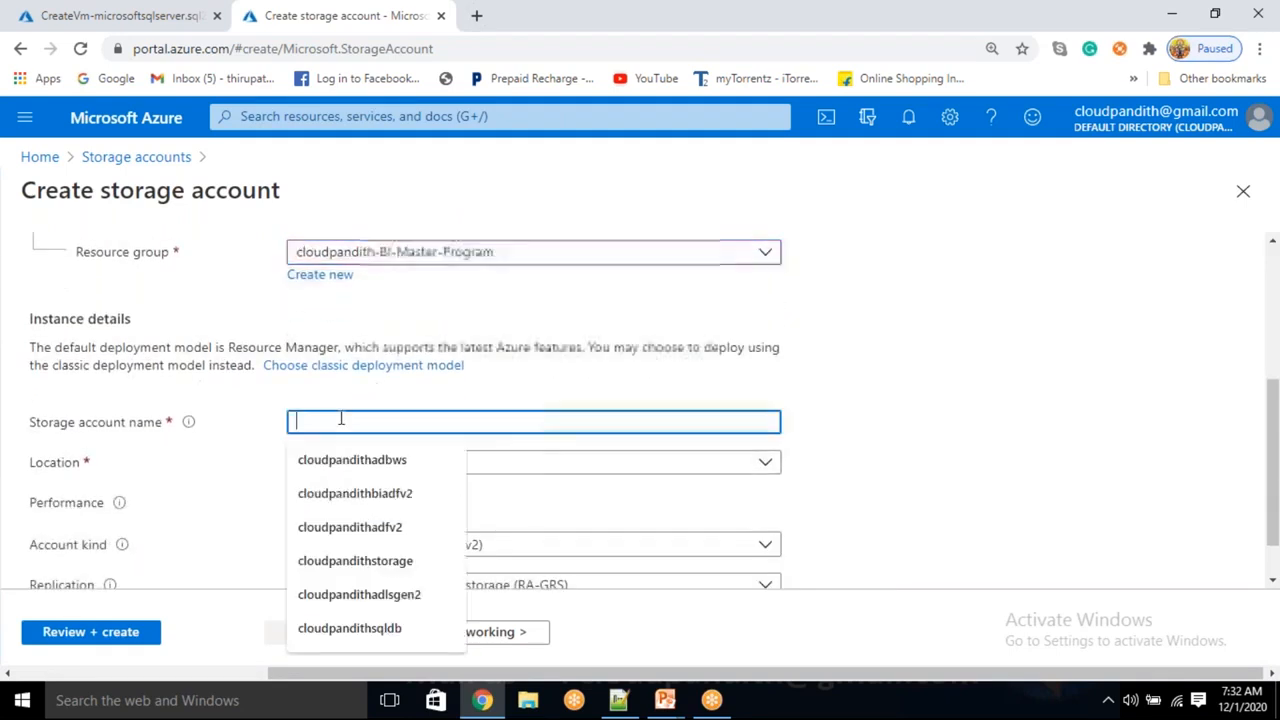
text(cloudpandithstor)
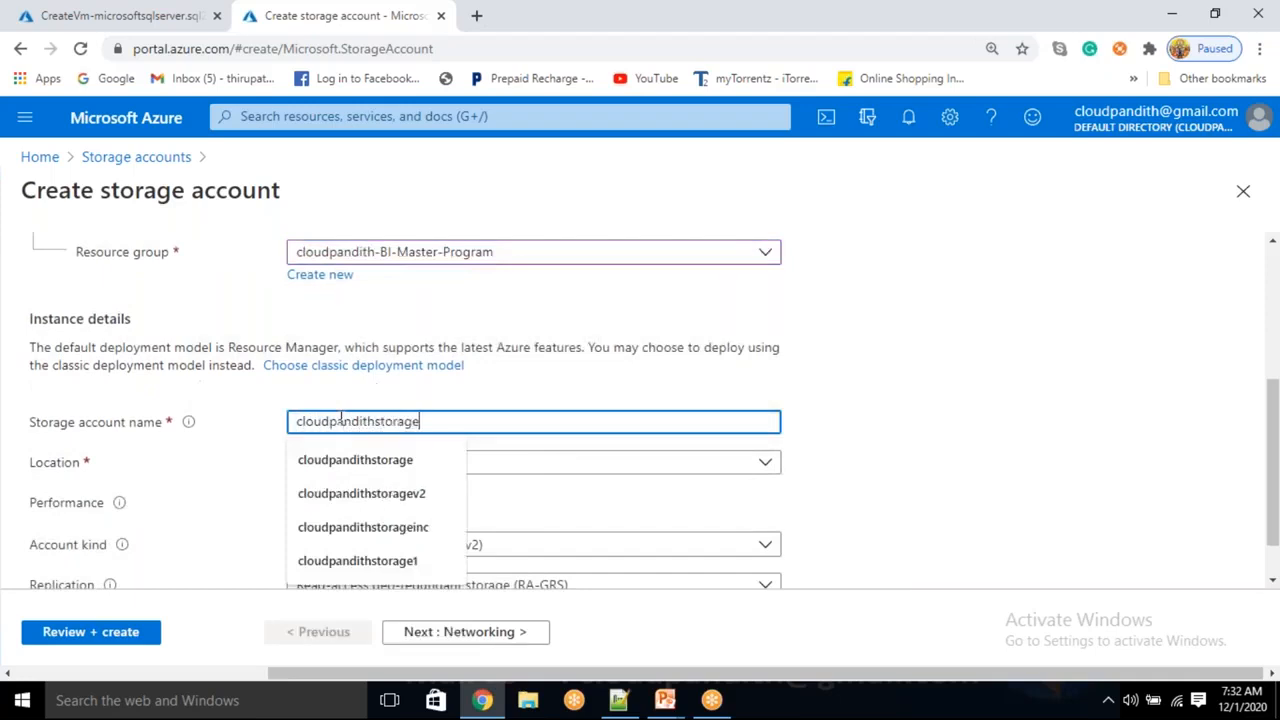
text(age)
click(912, 462)
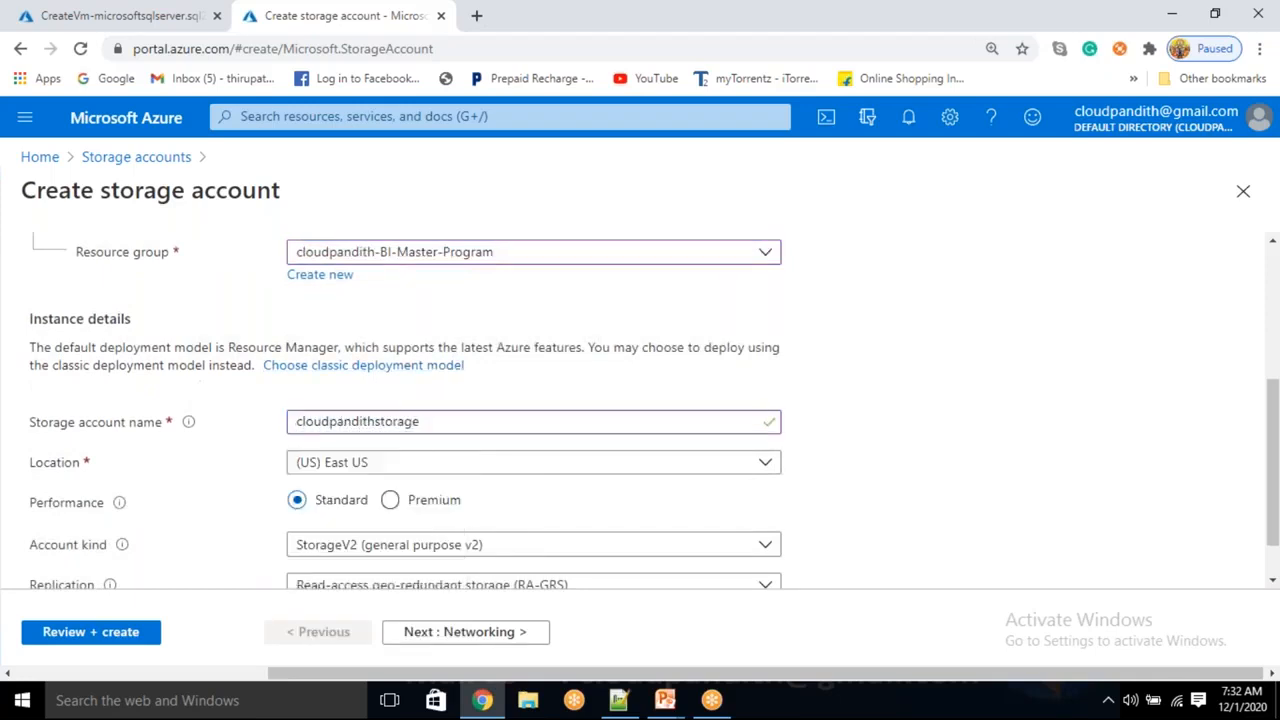
Rework the storage account name into the valid lowercase name cloudpandithadls1201
click(377, 424)
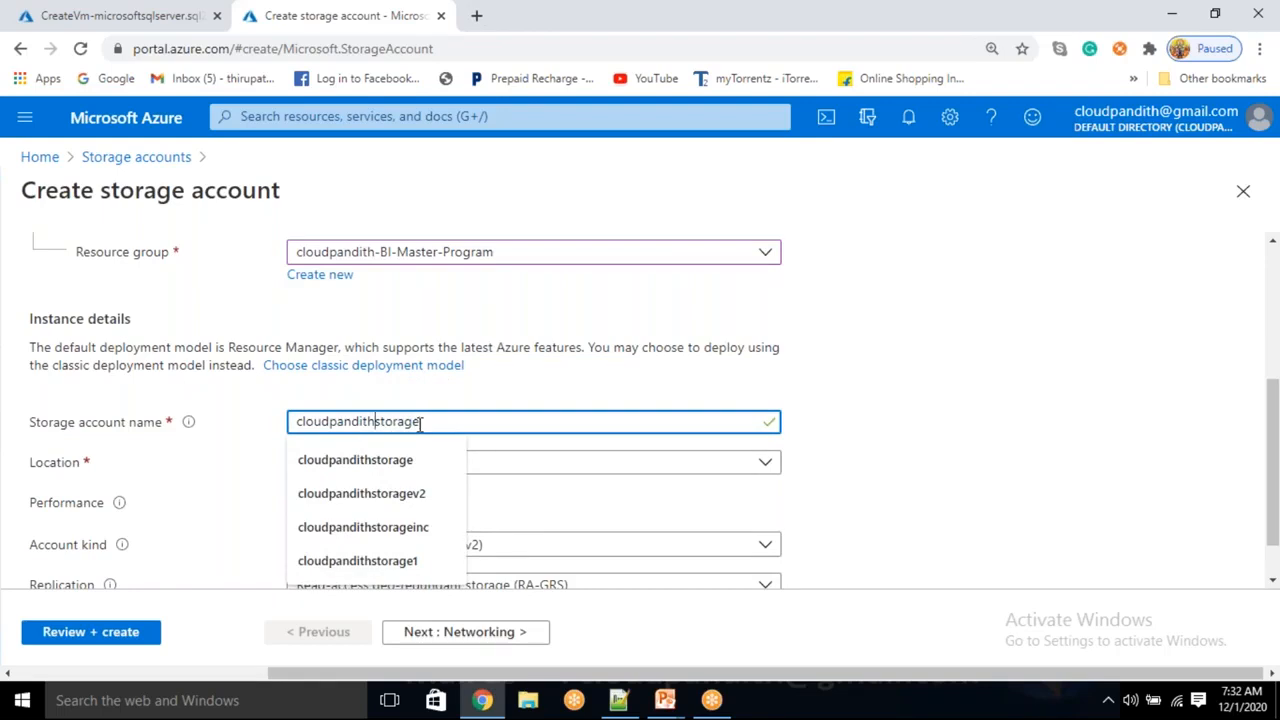
text(als)
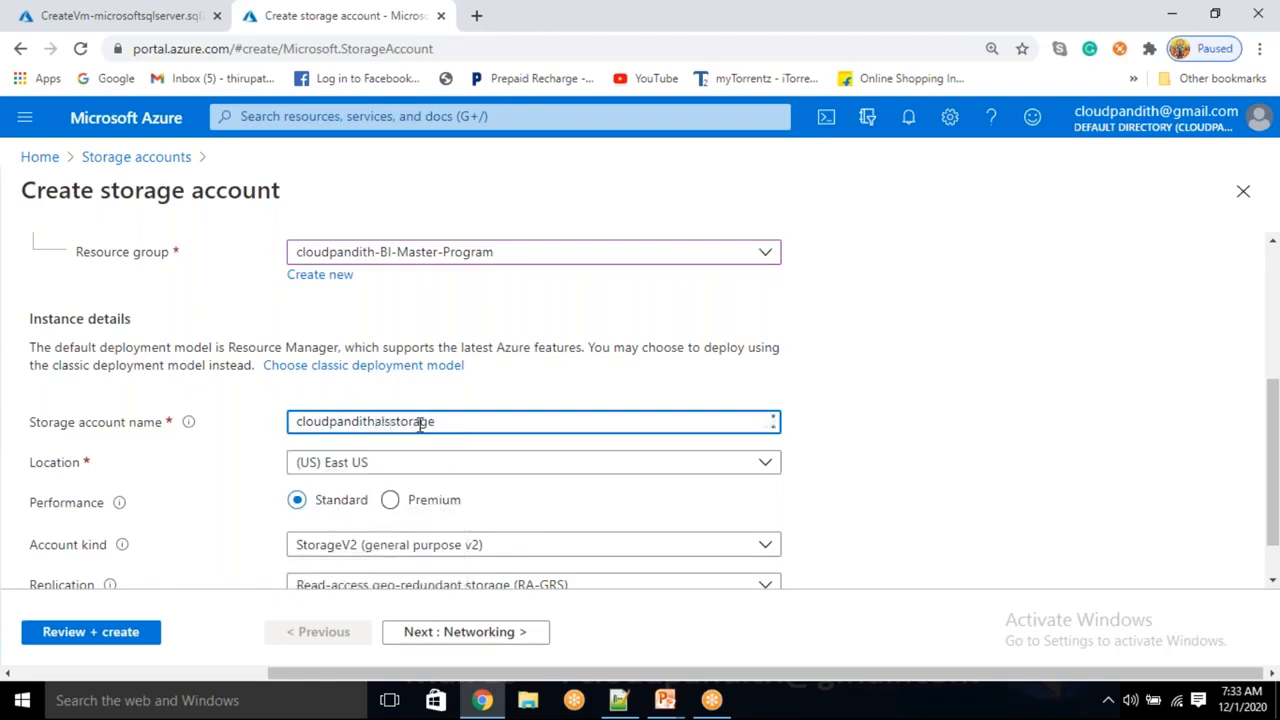
key(BackSpace)
key(BackSpace)
key(BackSpace)
text(adls)
text(gen2)
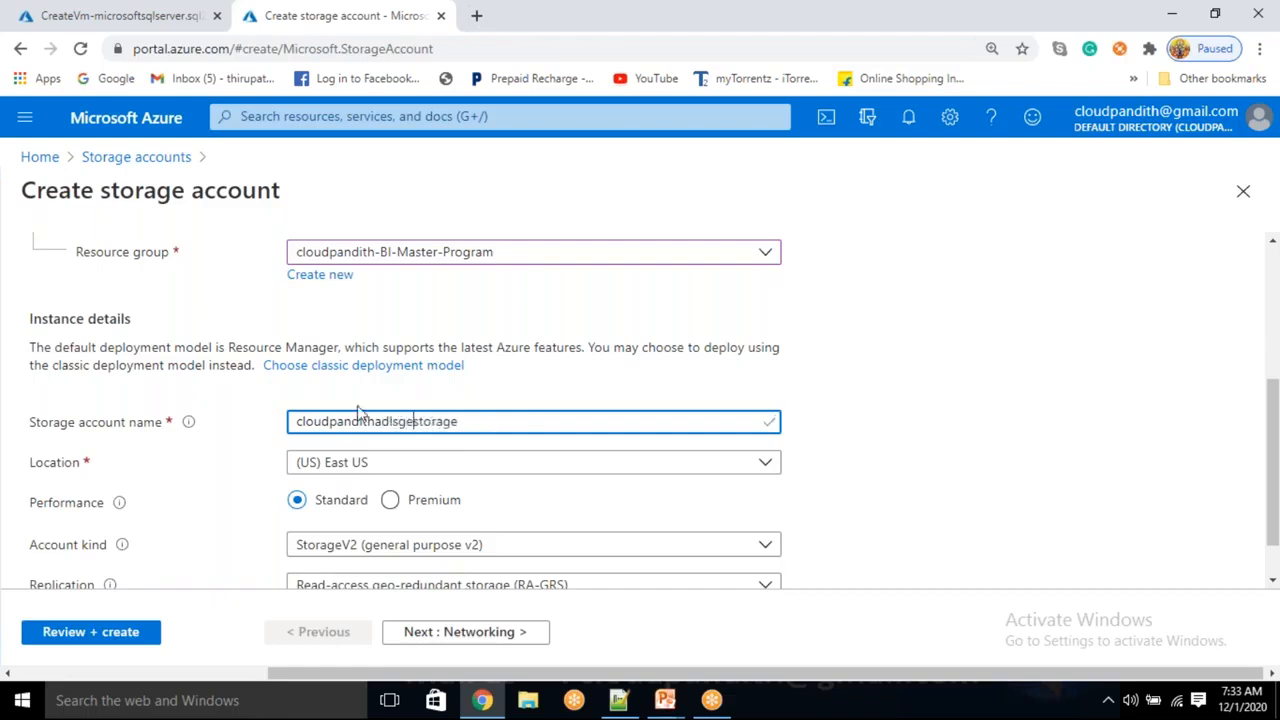
click(979, 413)
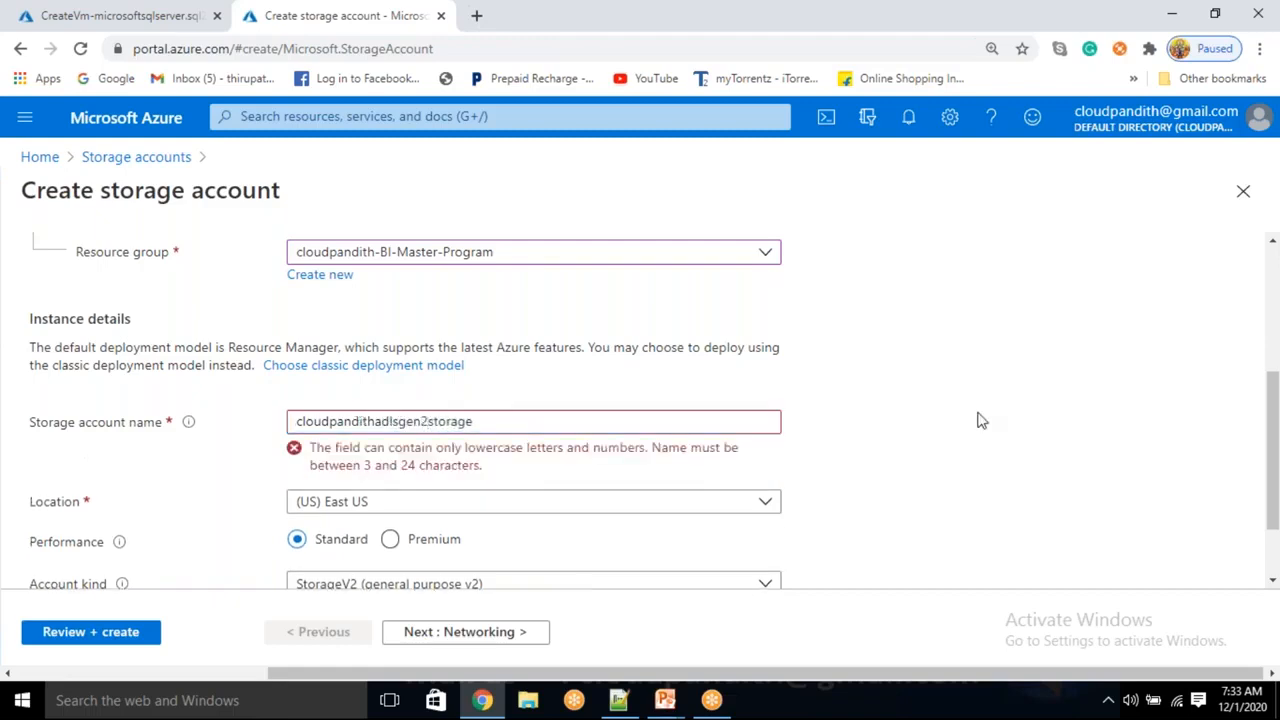
double_click(979, 411)
click(482, 458)
drag(482, 456, 499, 421)
key(BackSpace)
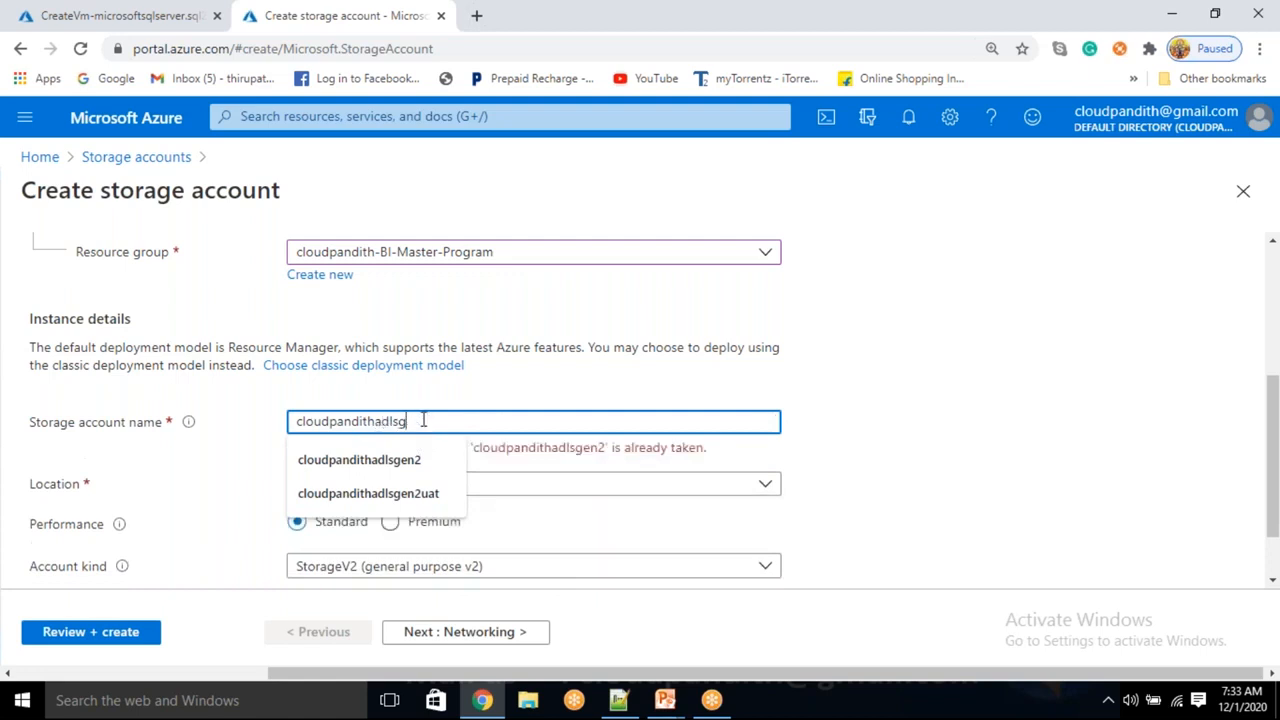
key(BackSpace)
click(896, 433)
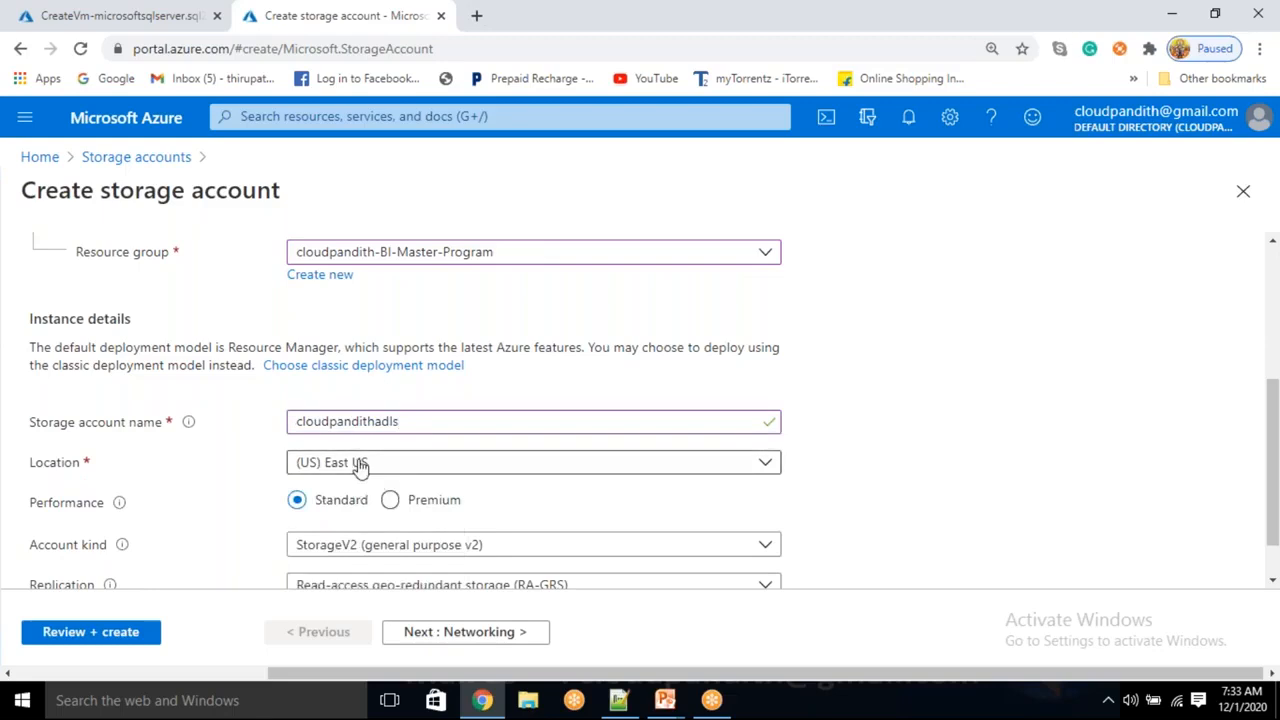
click(408, 421)
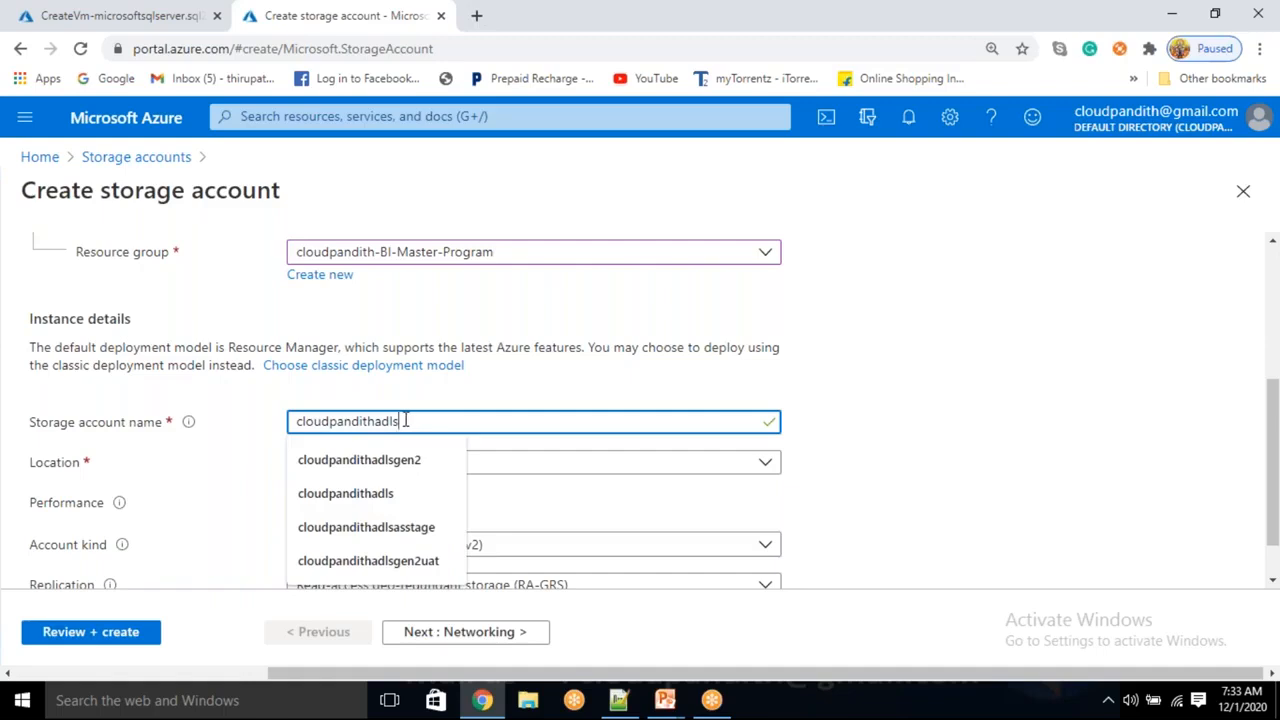
text(1201)
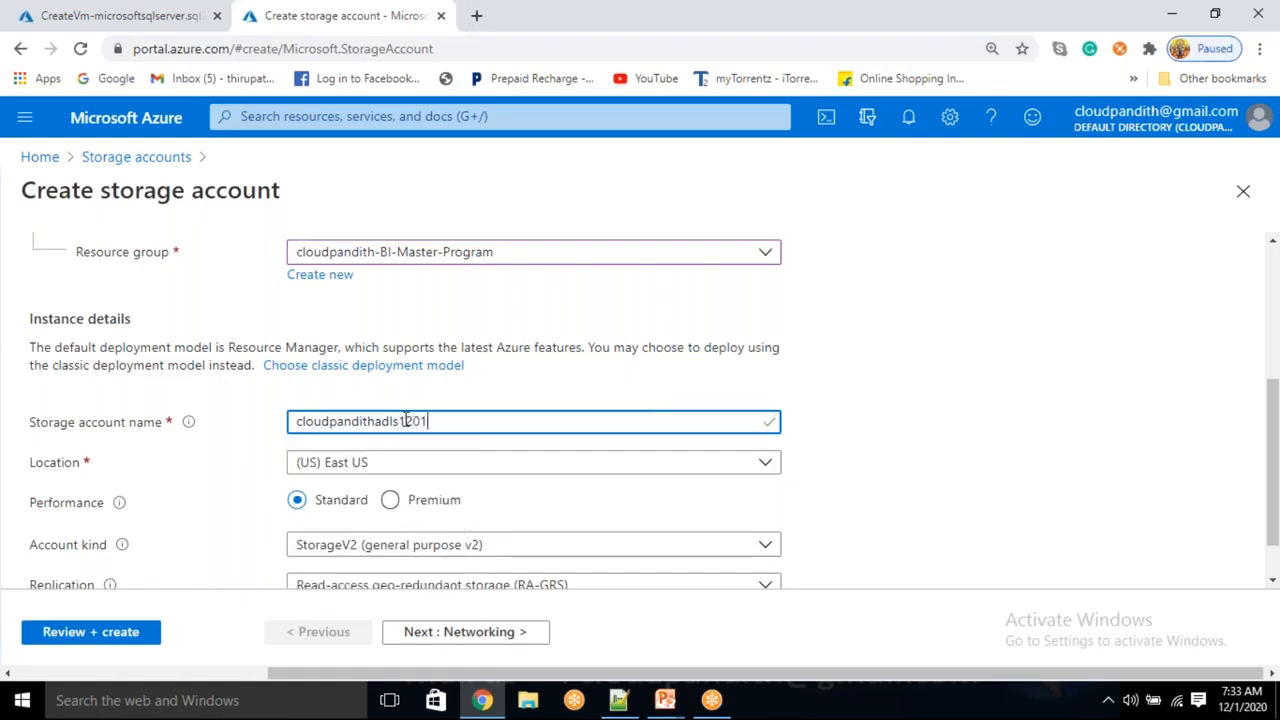
click(832, 420)
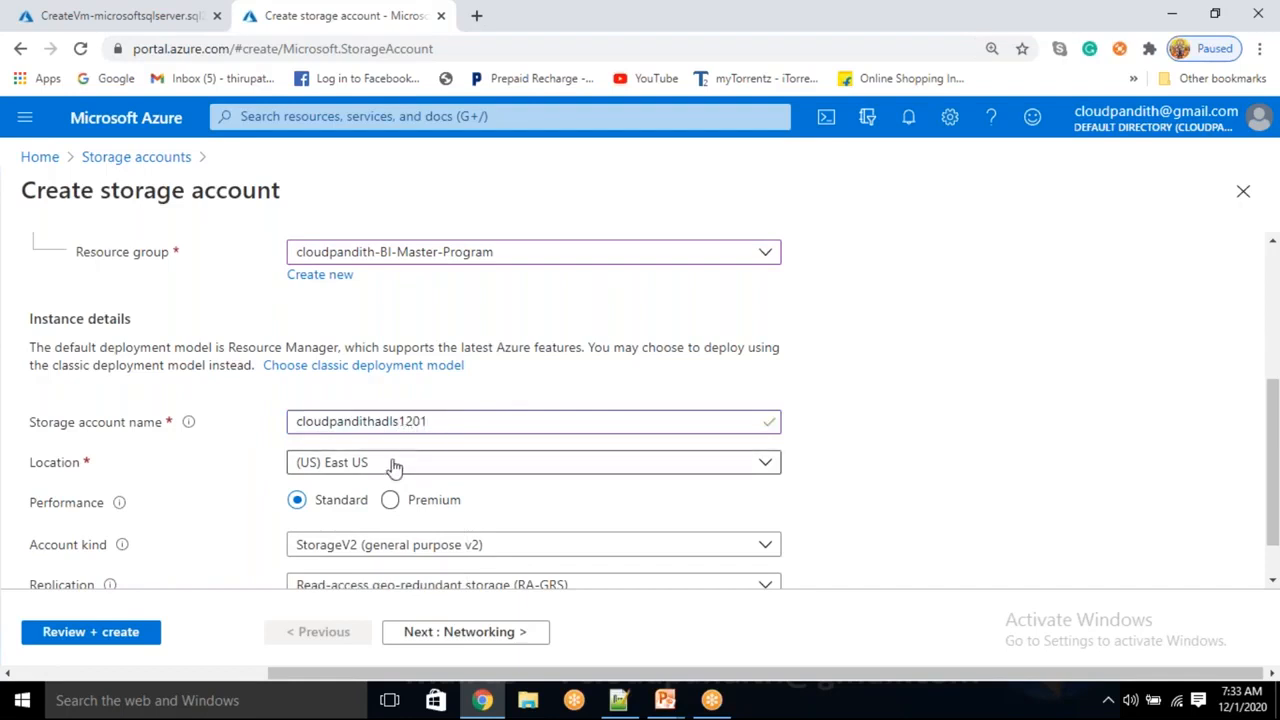
Skip the remaining settings, review and create the storage account, and open a blank tab
scroll(404, 370, down, 1)
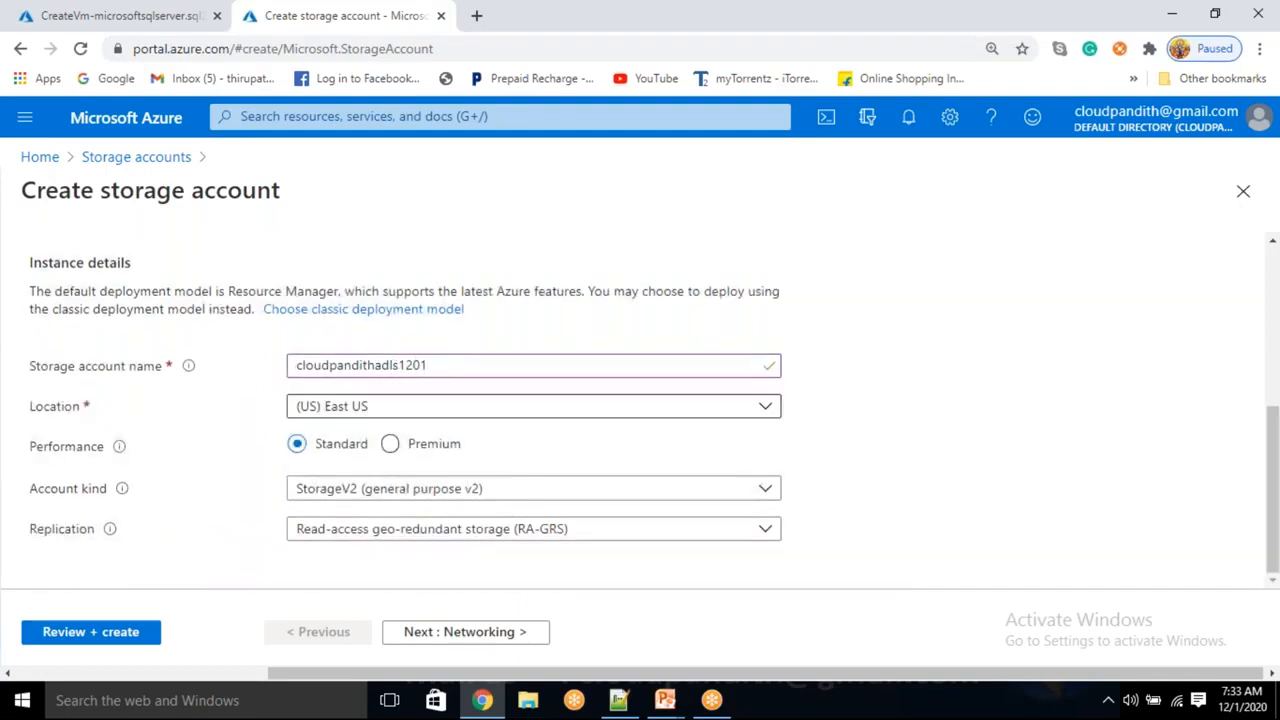
click(468, 641)
click(470, 642)
click(471, 643)
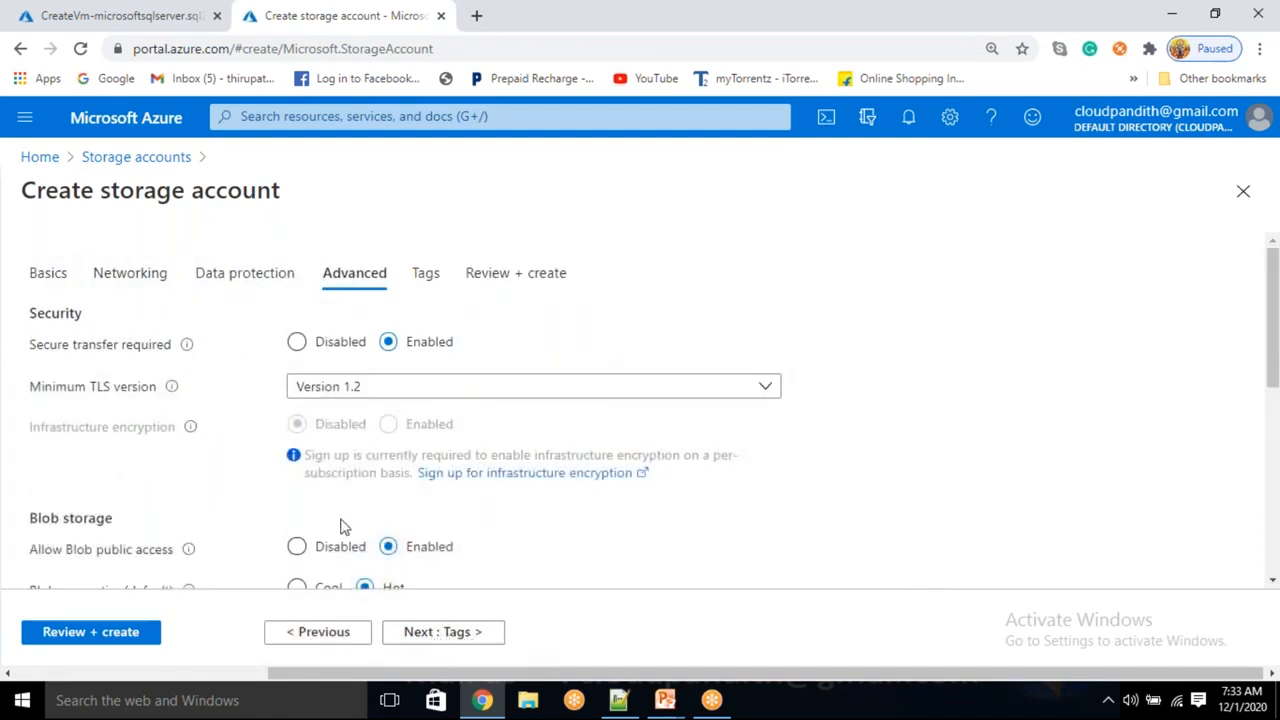
scroll(343, 521, down, 2)
scroll(134, 497, down, 2)
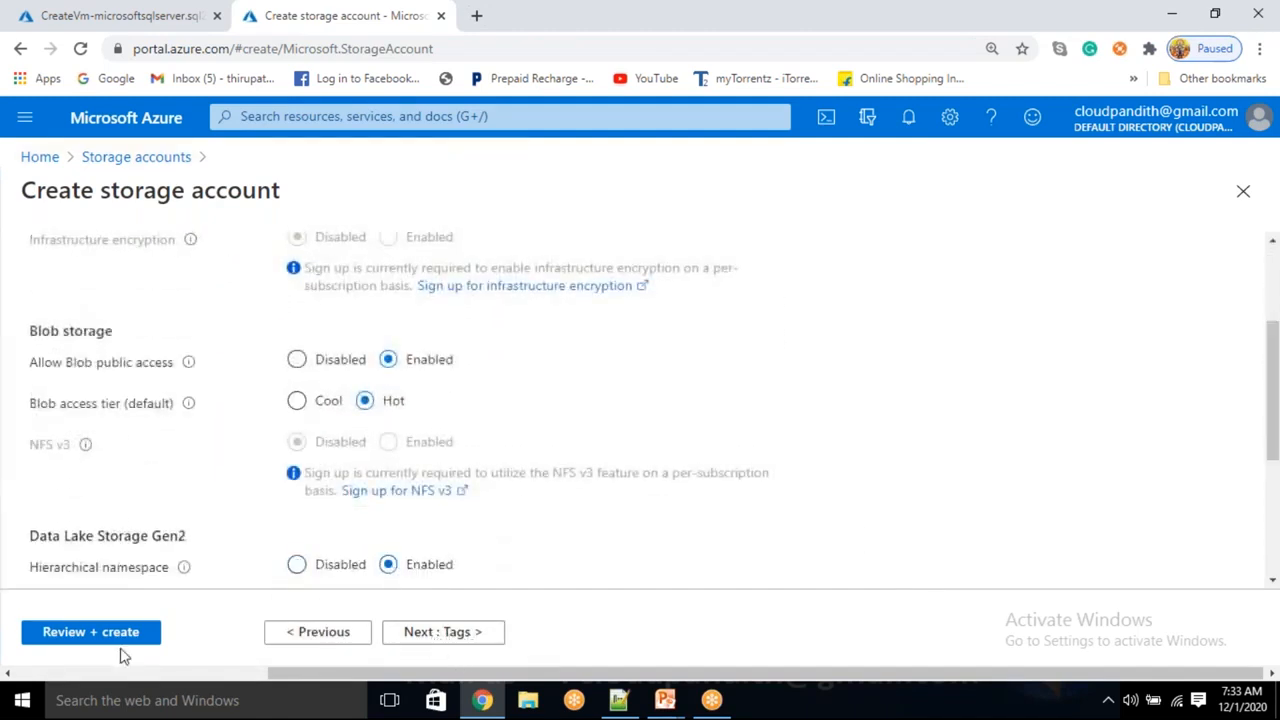
click(94, 633)
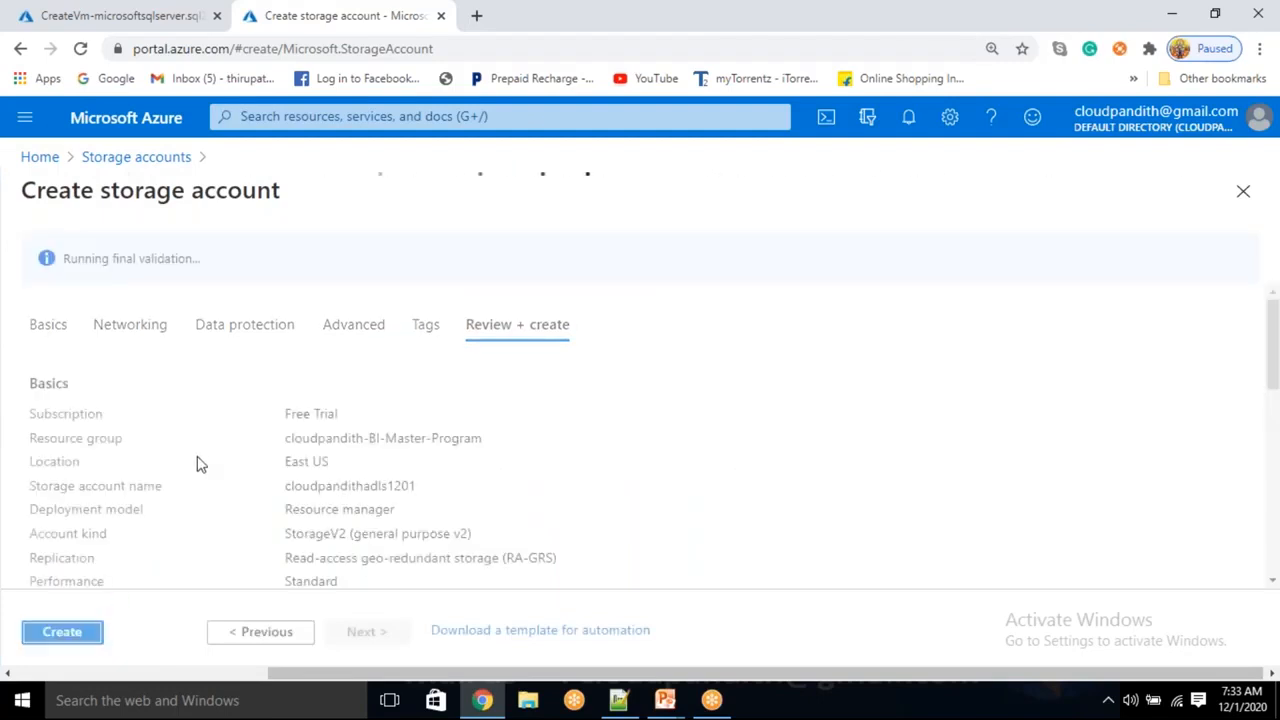
click(78, 640)
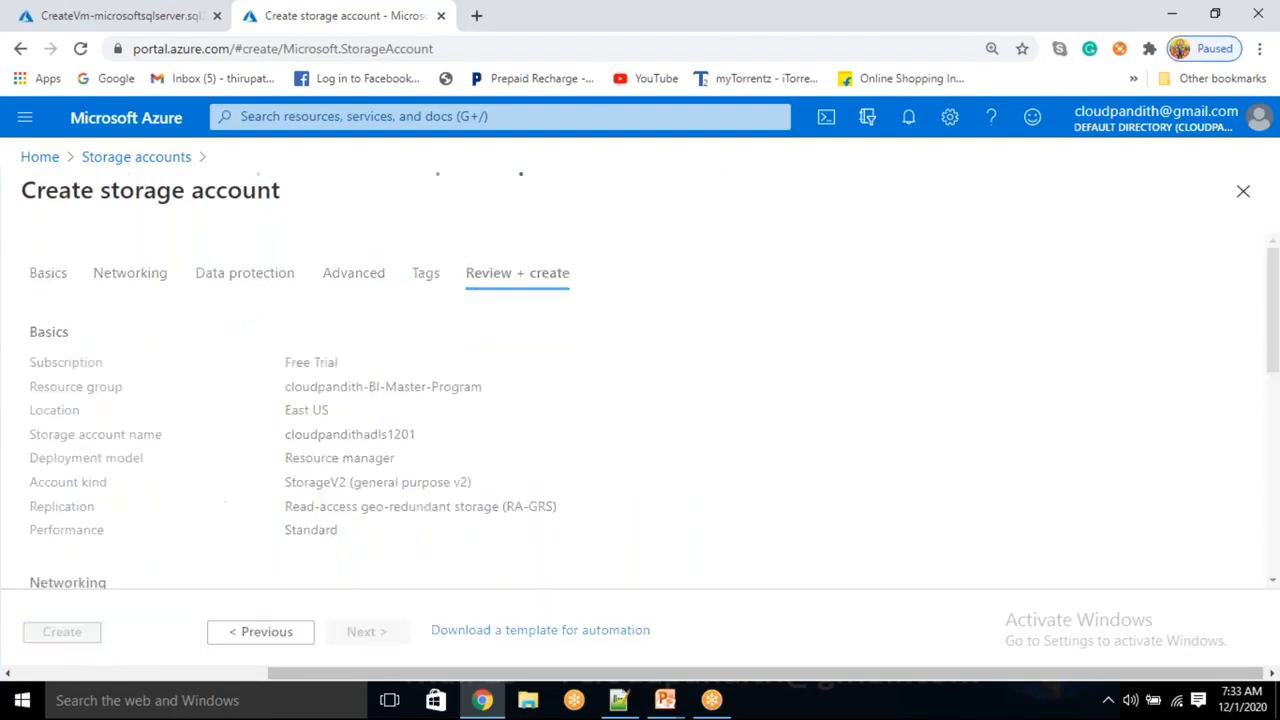
click(476, 15)
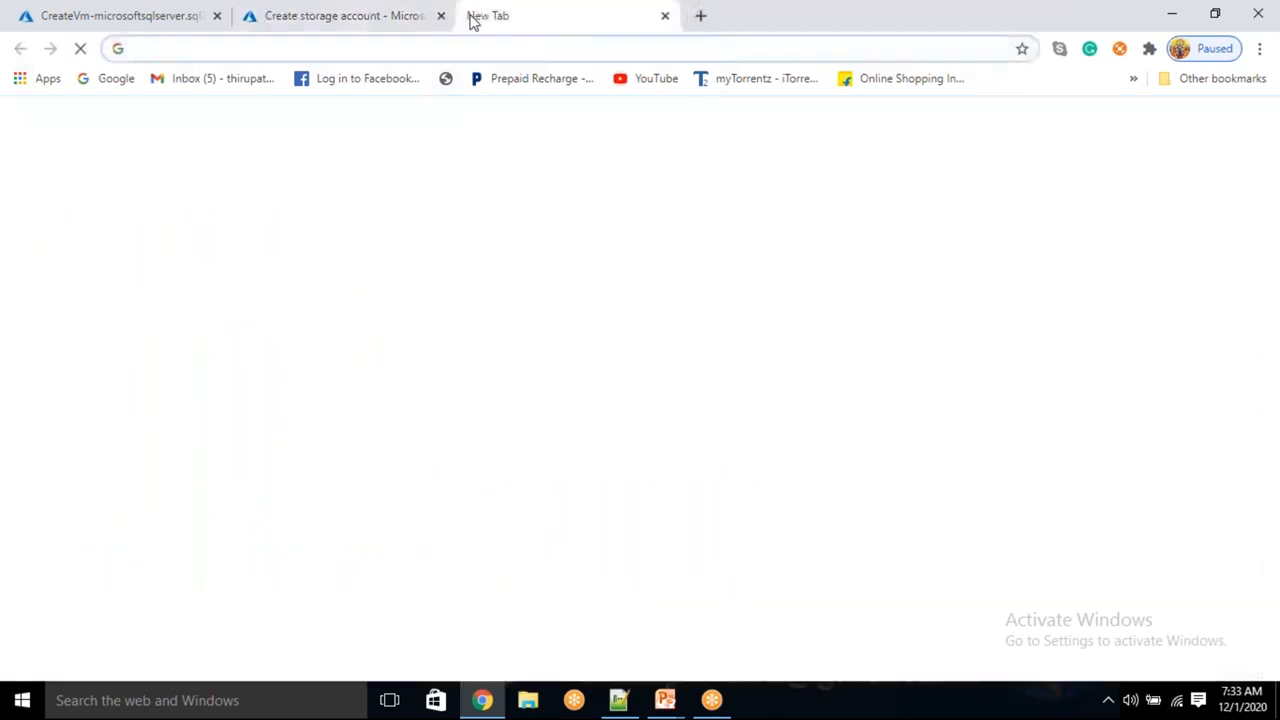
Load the Azure portal in the new tab and start adding a data factory from Data factories
text(ponse_type=code%2...)
key(Return)
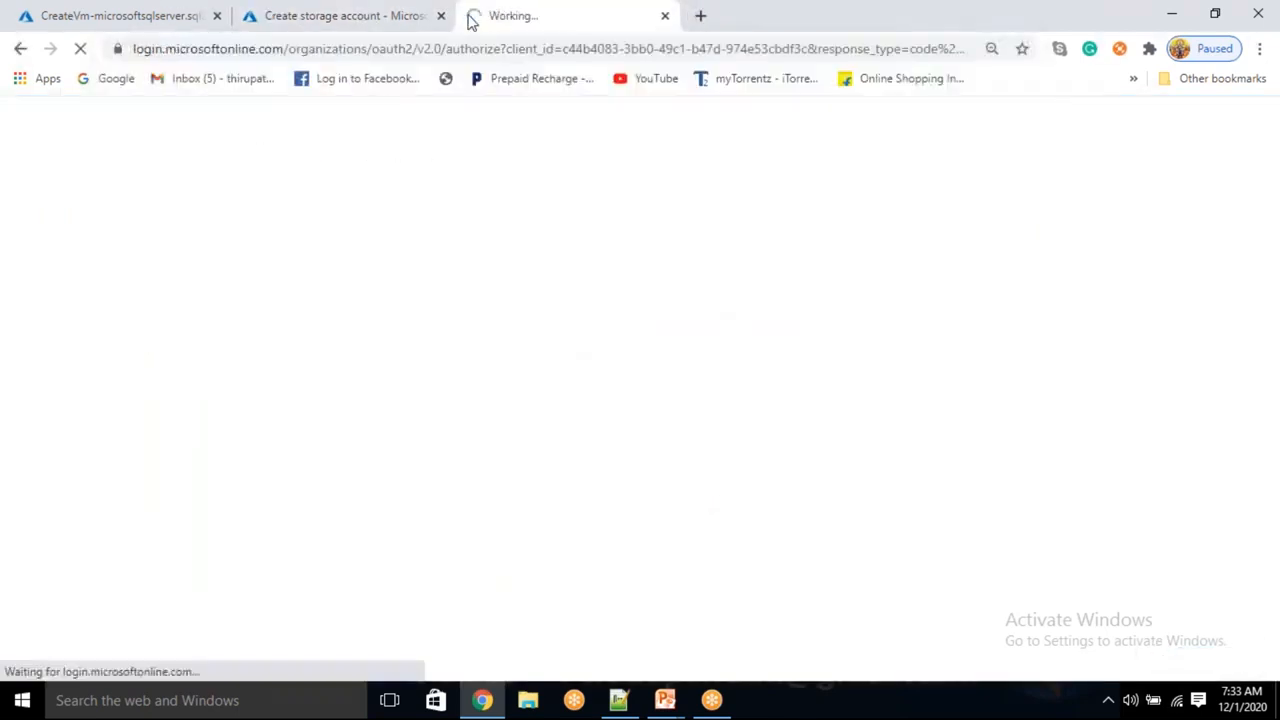
click(452, 17)
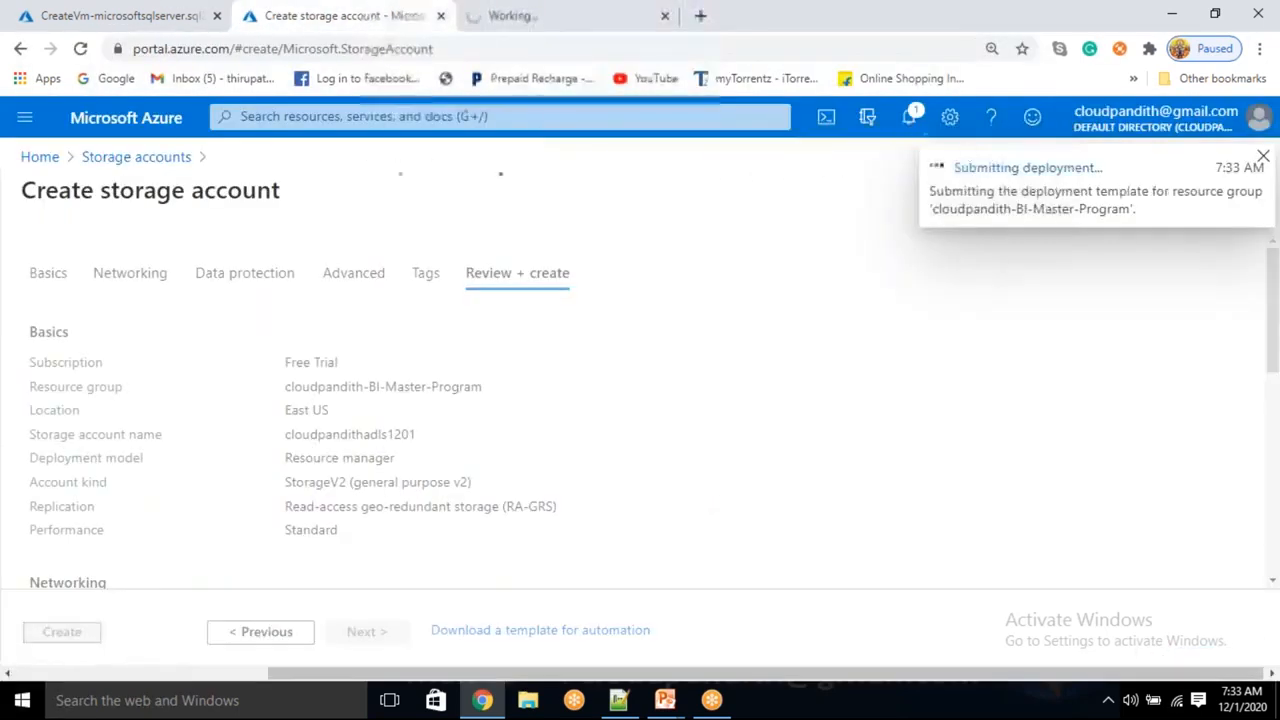
click(543, 12)
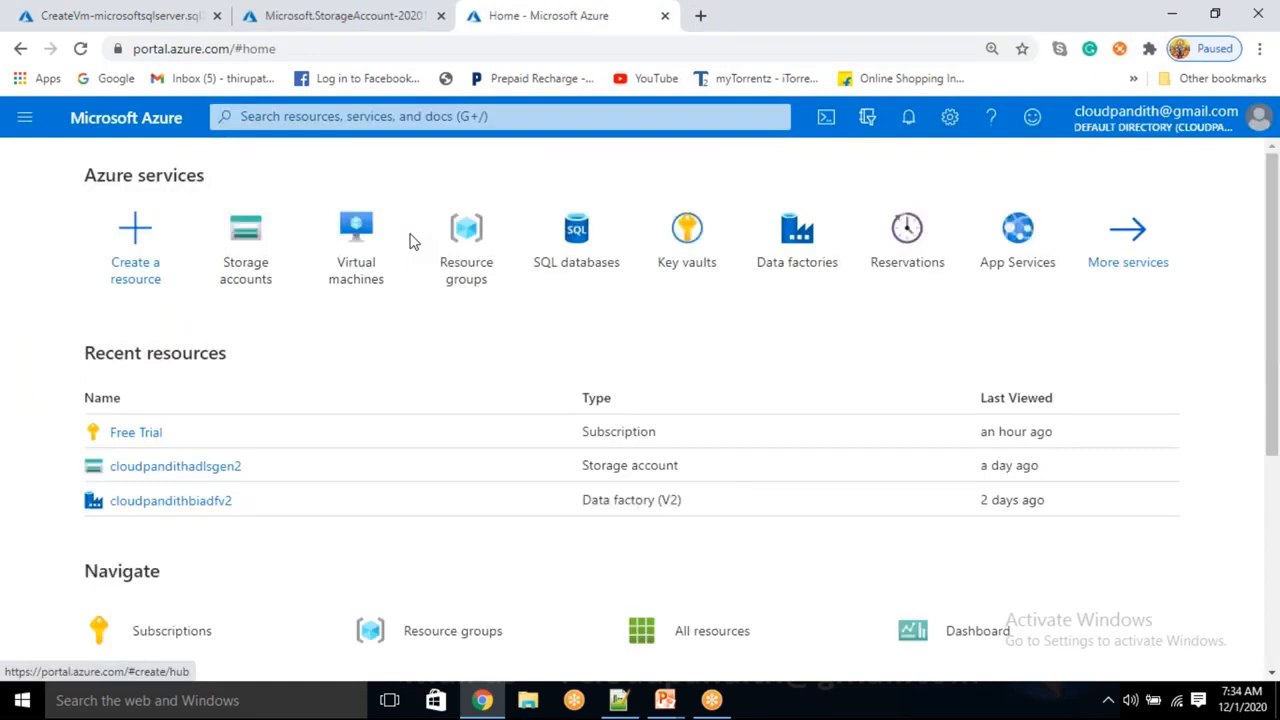
click(789, 258)
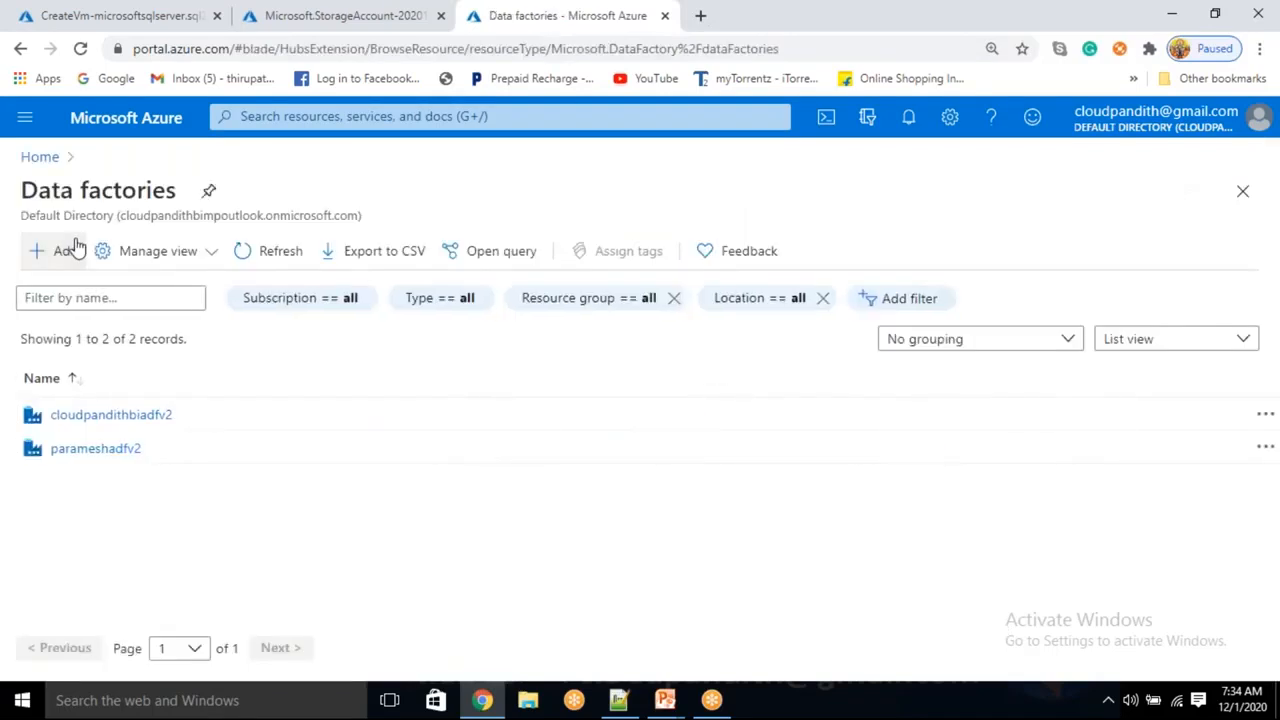
click(65, 251)
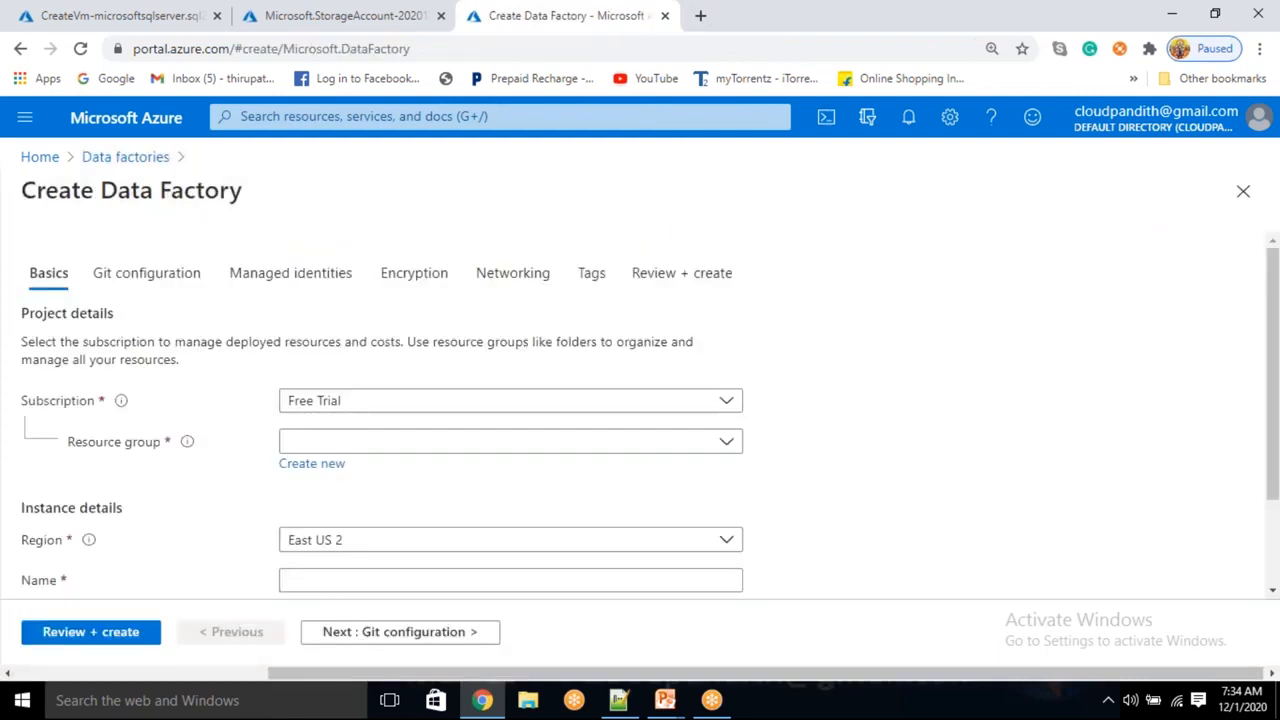
Put the data factory in cloudpandith-BI-Master-Program and name it cloudpandithcpadfv2
click(457, 447)
click(423, 512)
scroll(380, 474, down, 2)
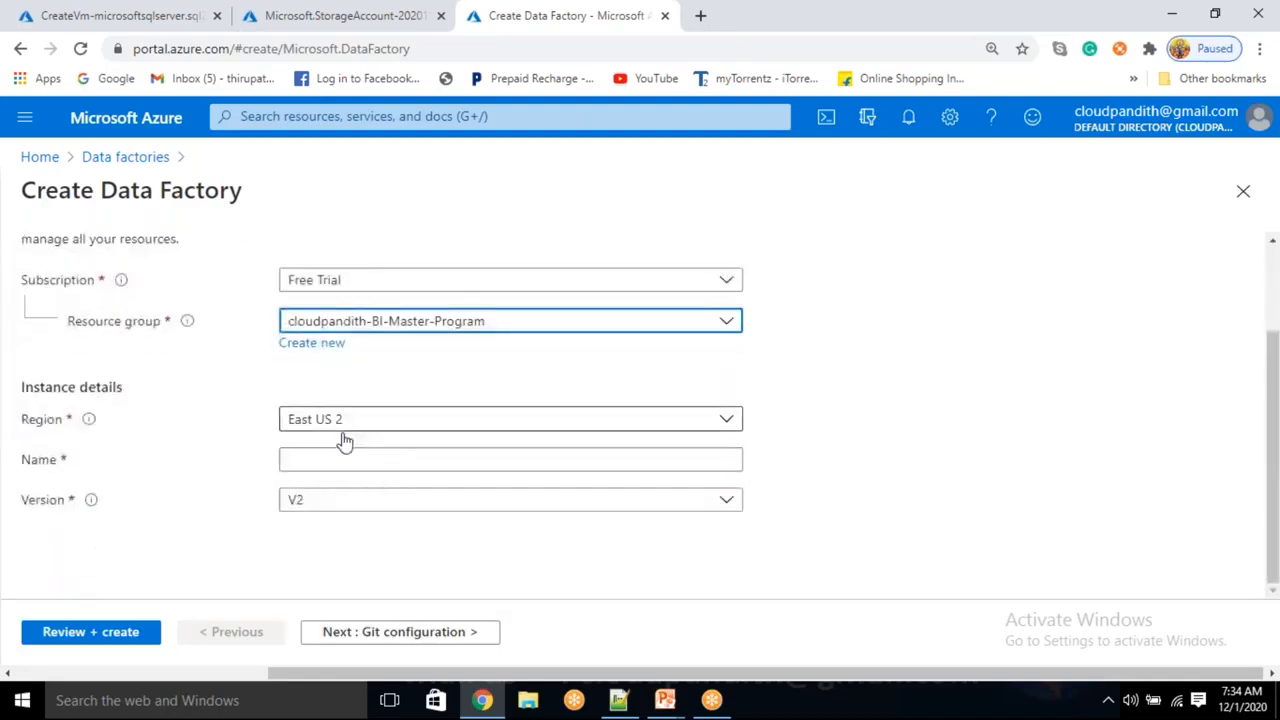
click(317, 466)
text(cloudpandithad)
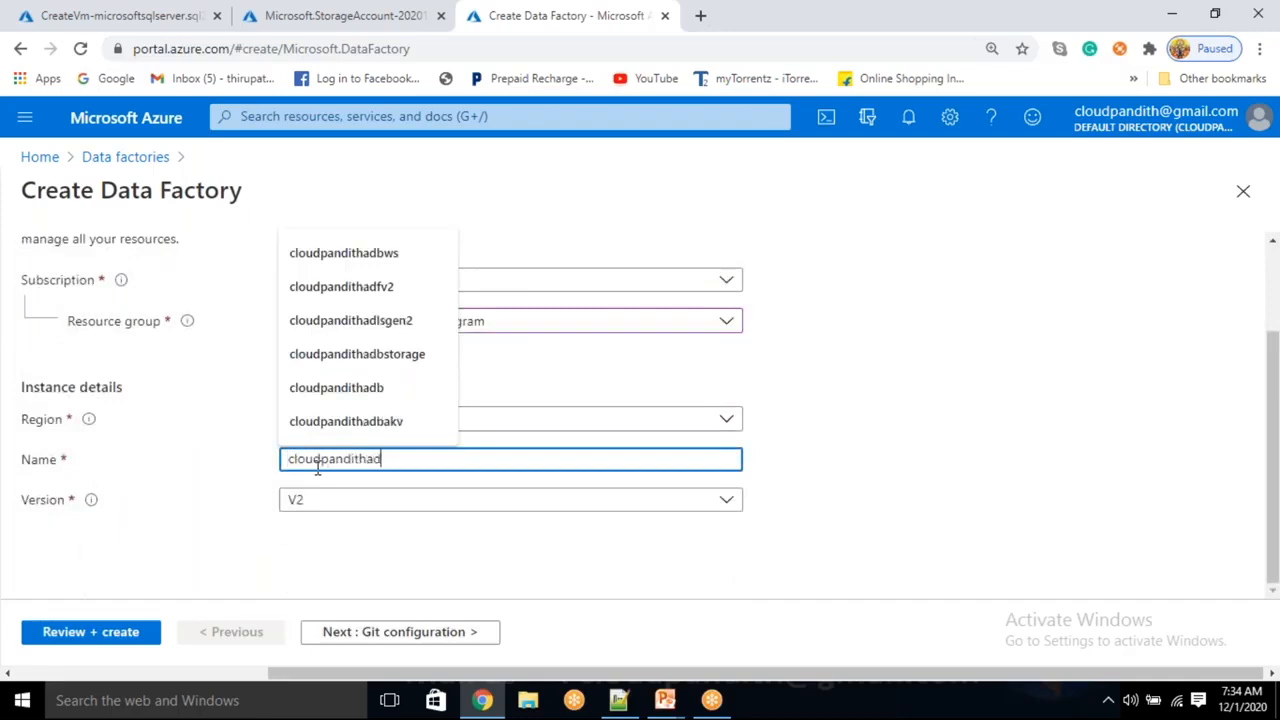
text(fv2)
click(866, 459)
key(shift+Tab)
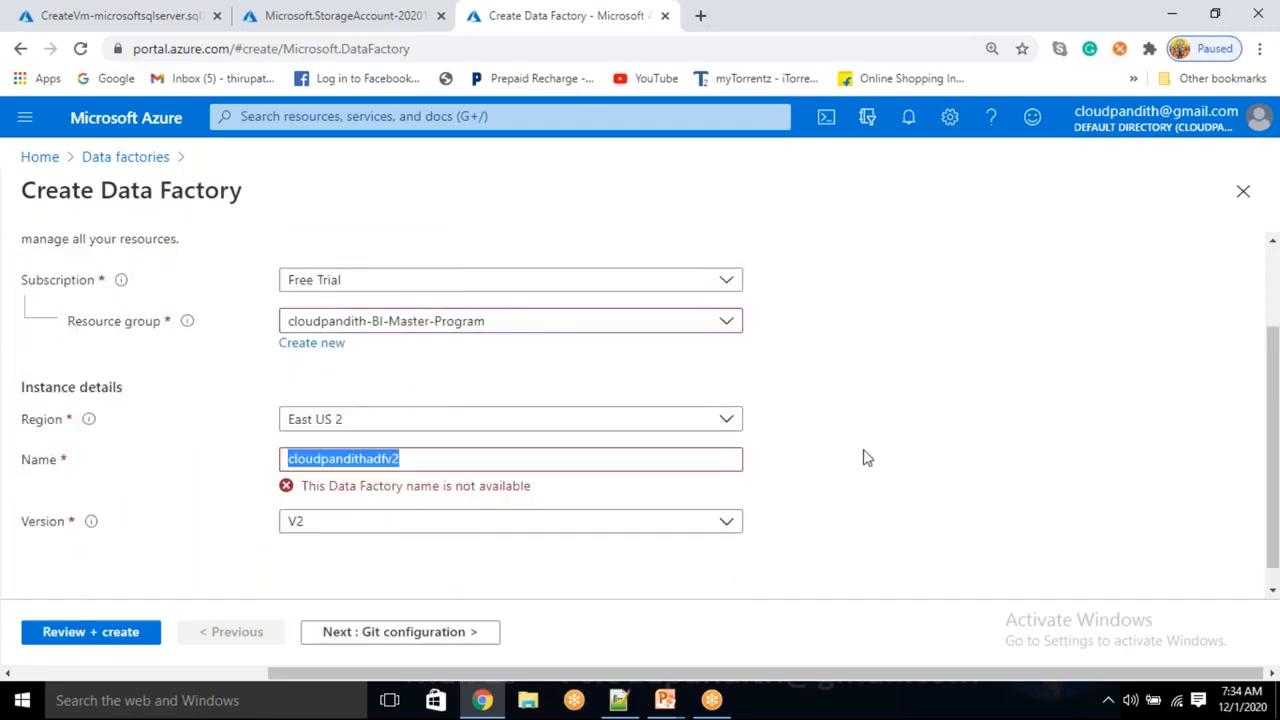
double_click(375, 461)
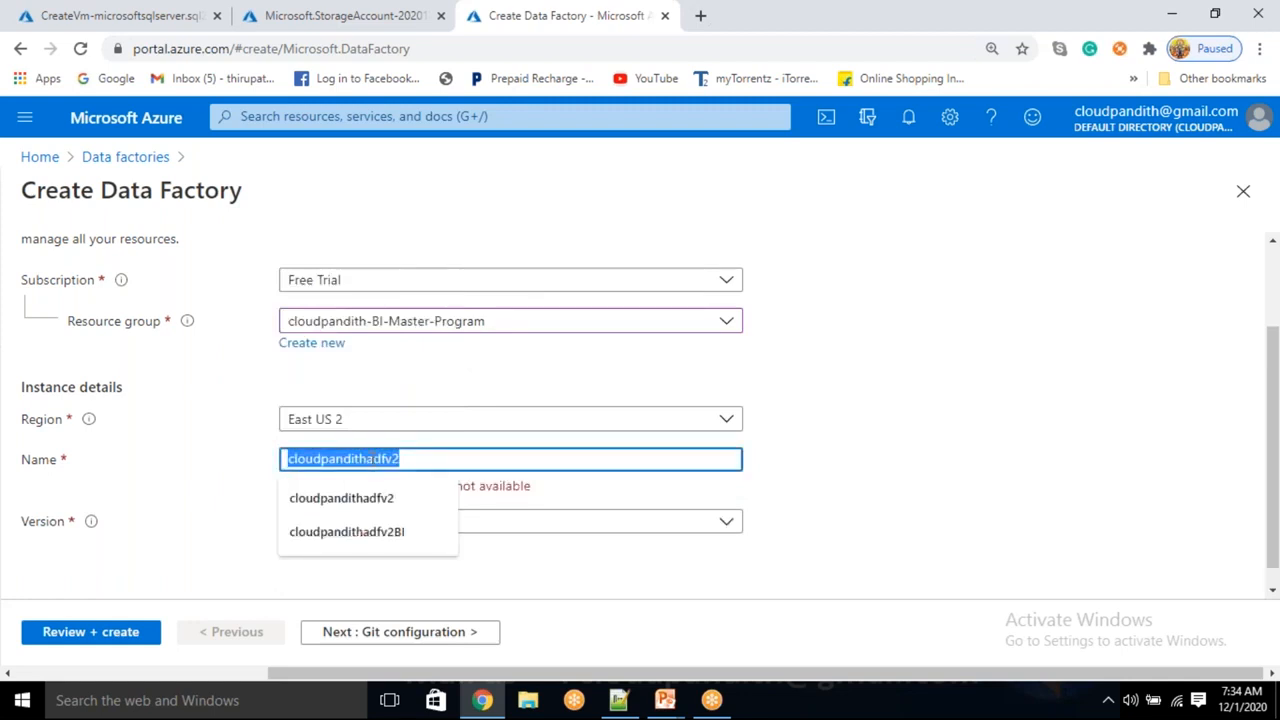
click(379, 461)
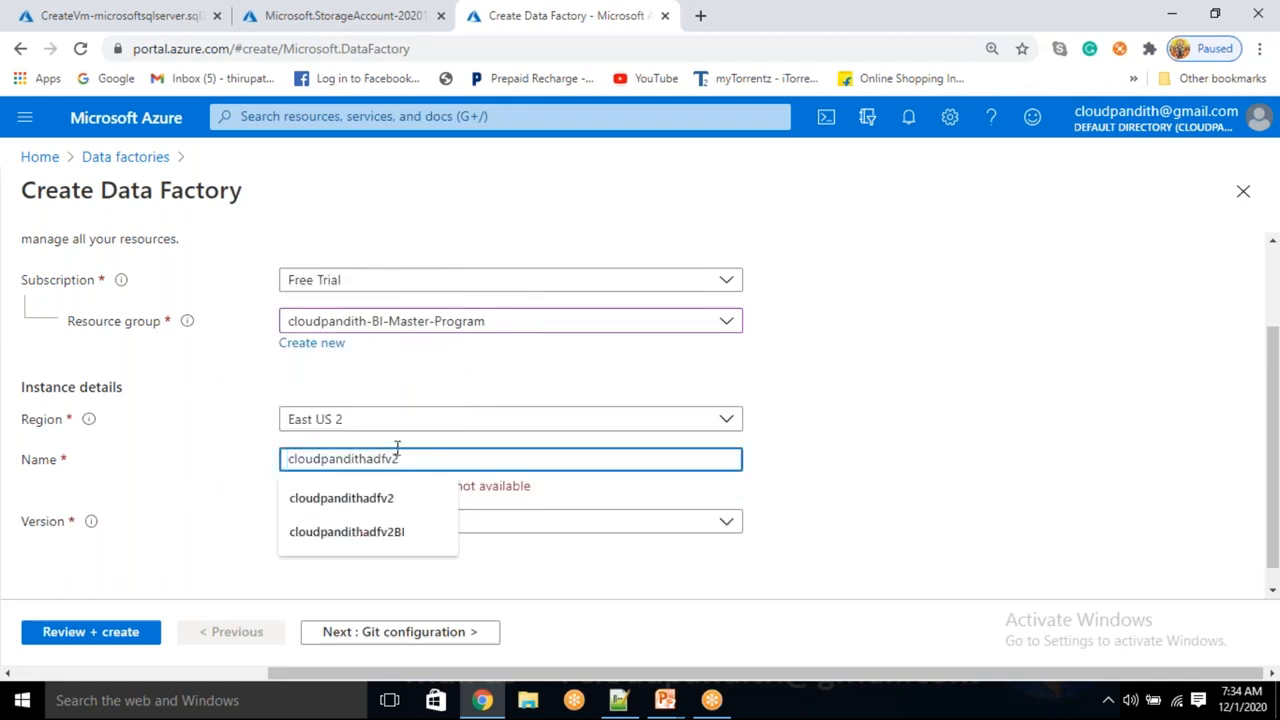
text(cp)
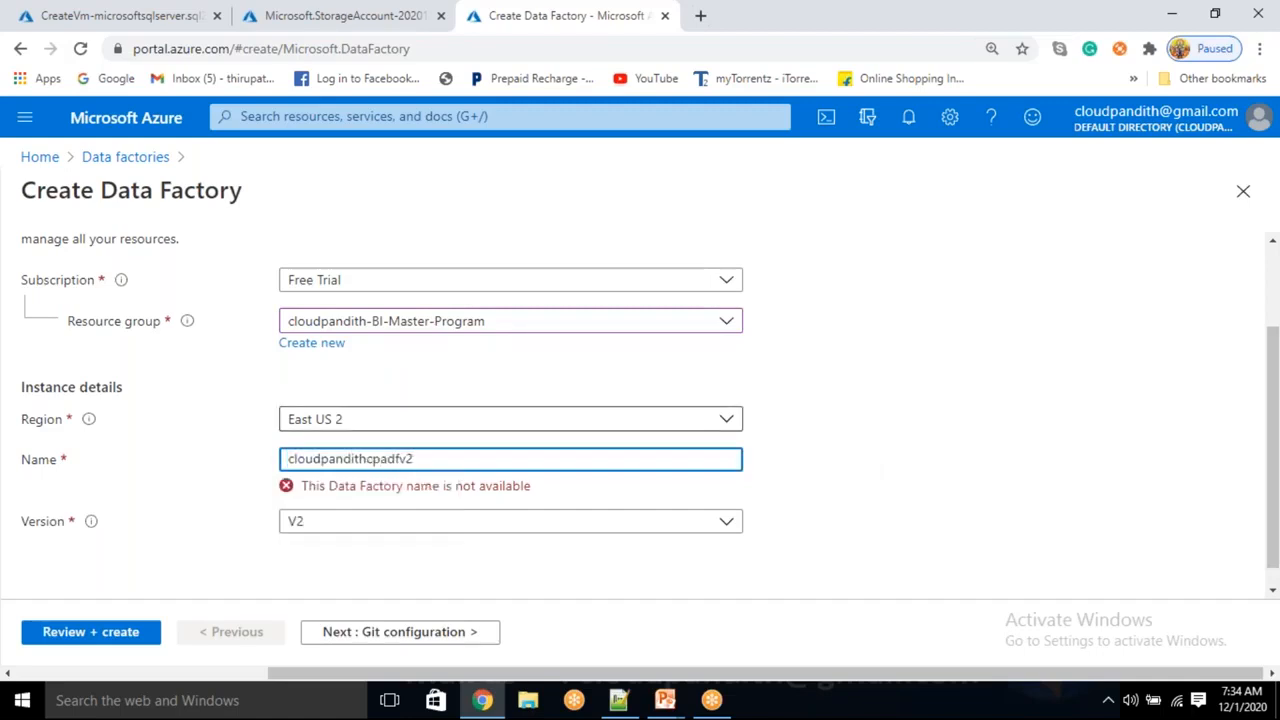
click(834, 401)
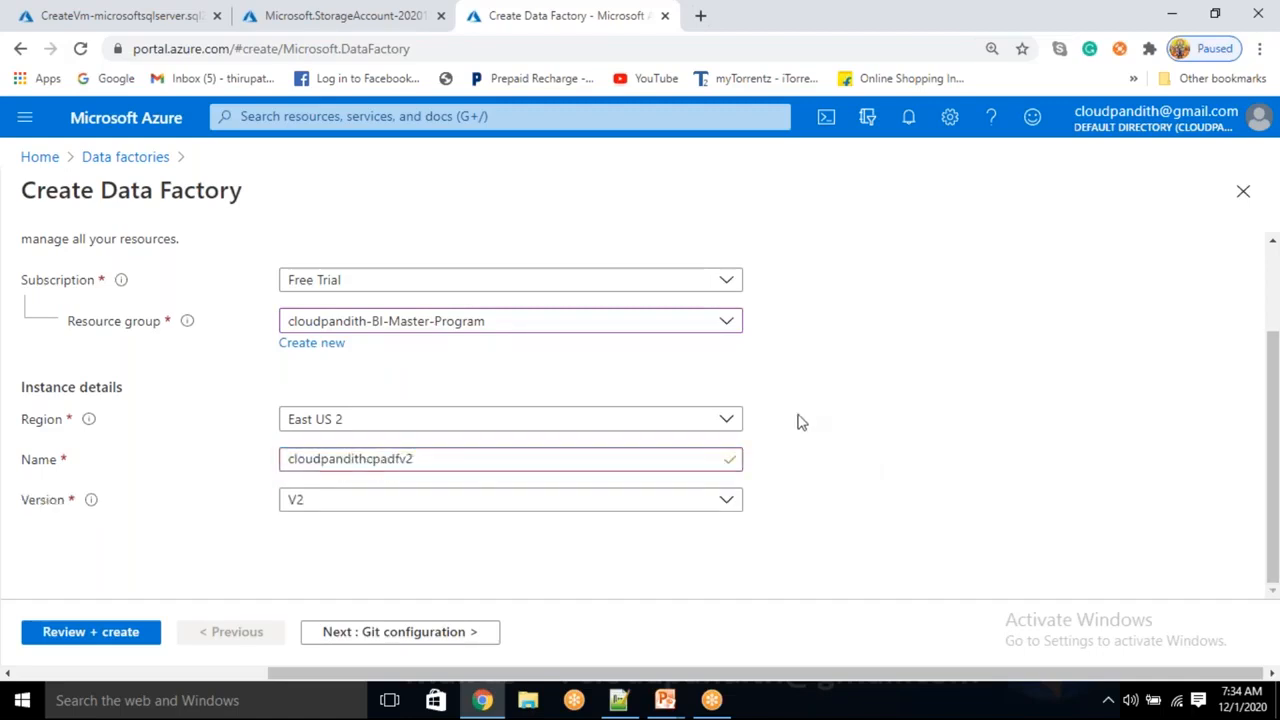
Skip Git configuration, review, copy the factory name, and create the data factory
click(410, 630)
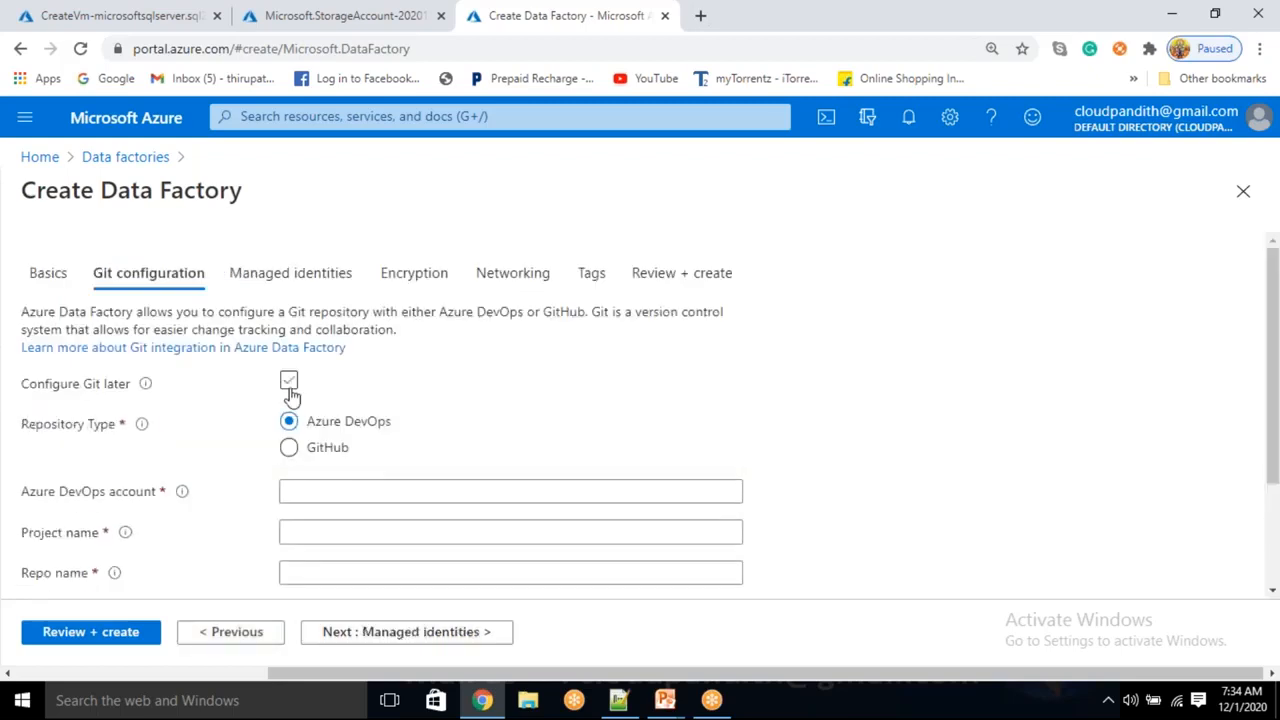
click(289, 384)
click(82, 640)
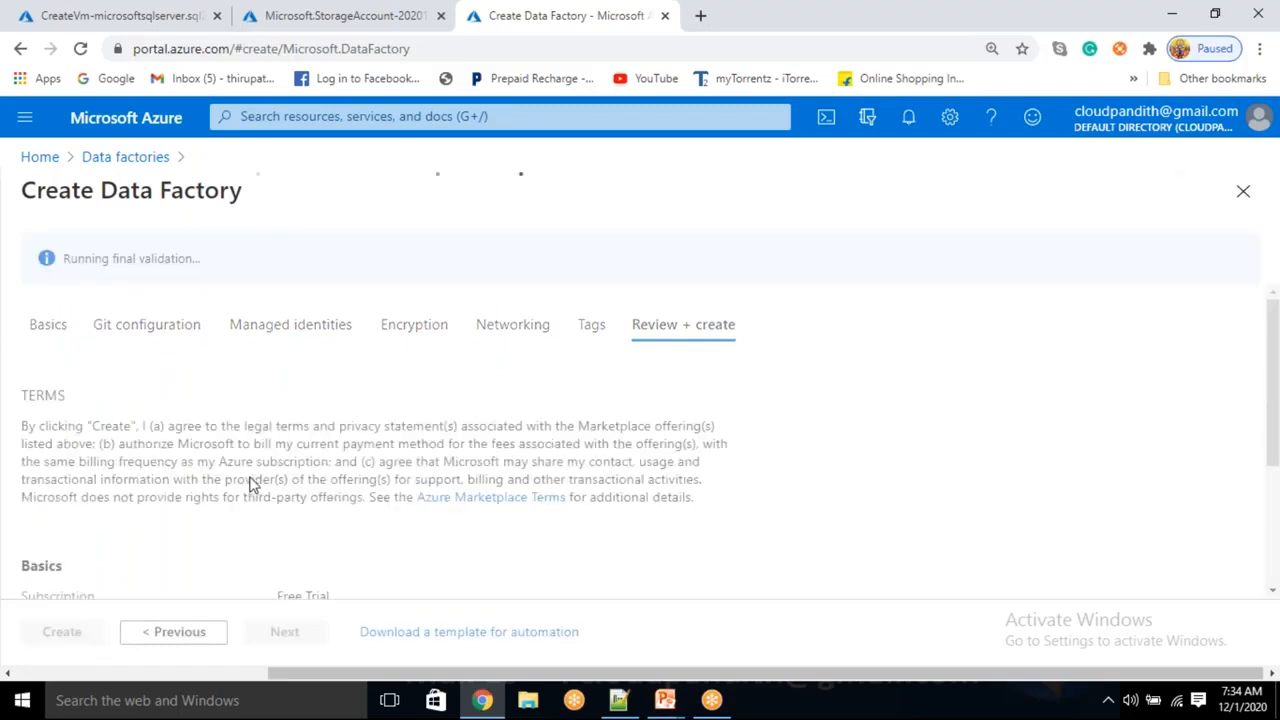
scroll(252, 480, down, 1)
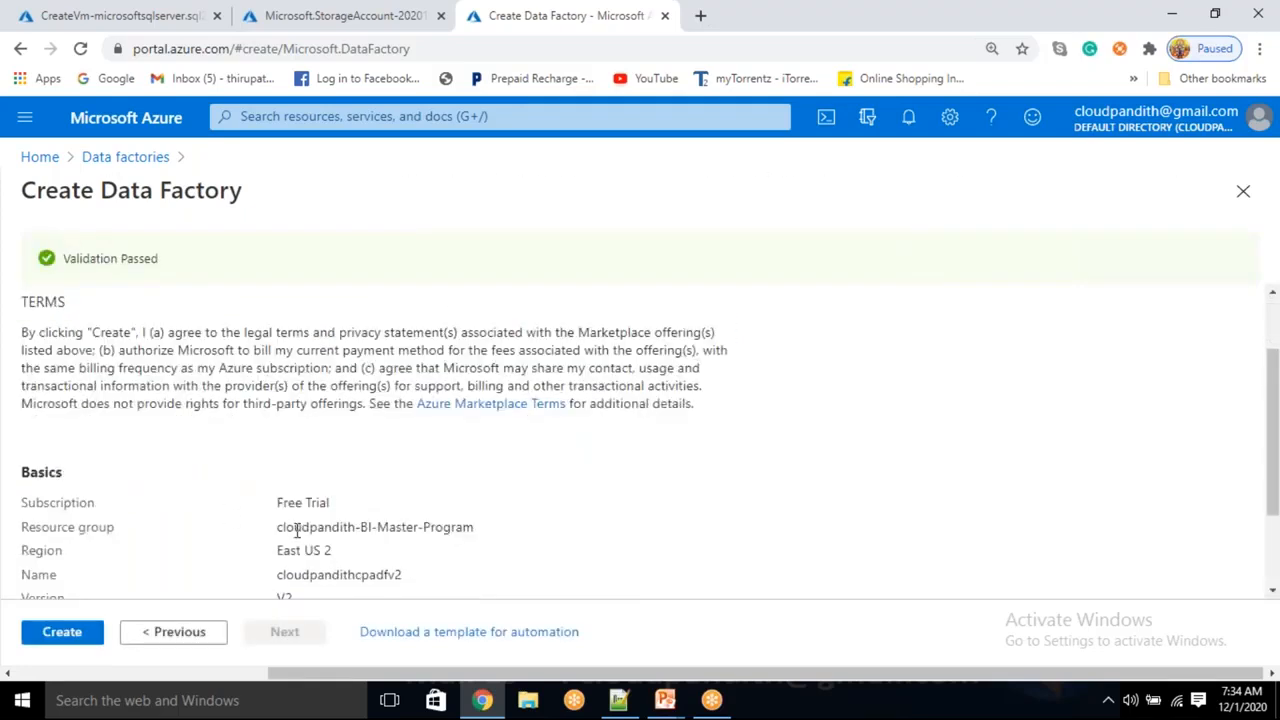
double_click(325, 576)
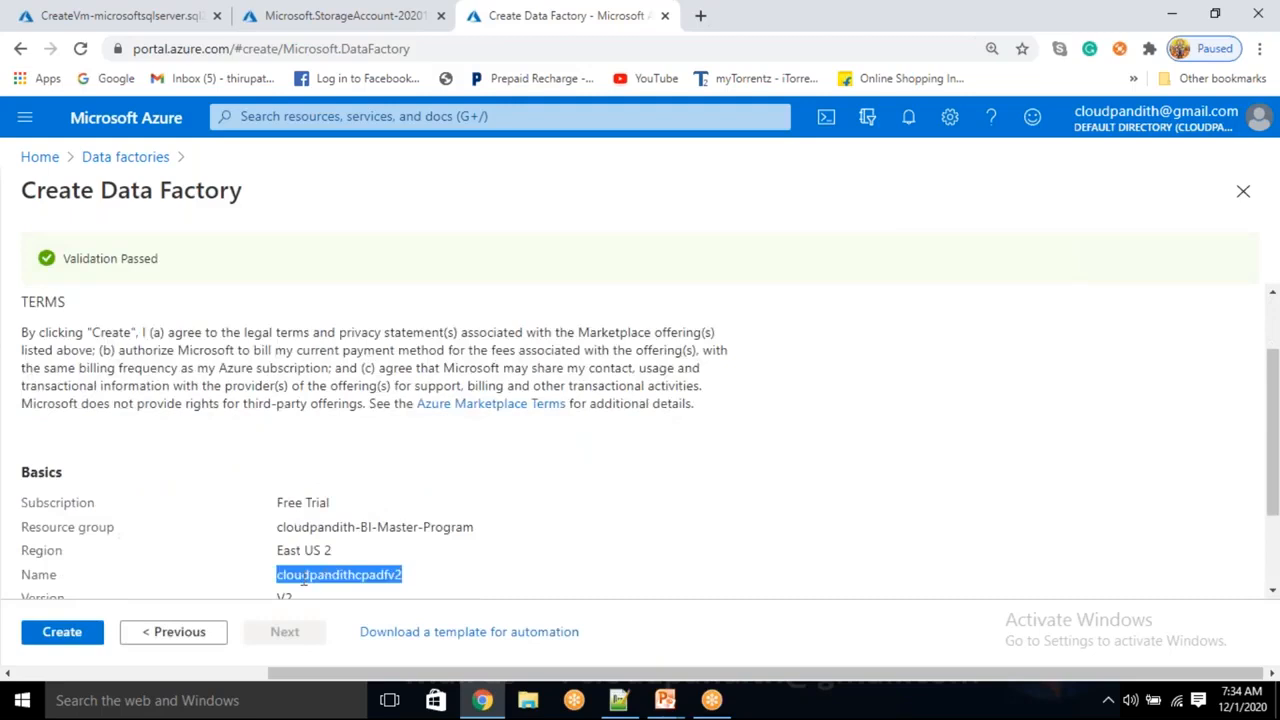
click(88, 636)
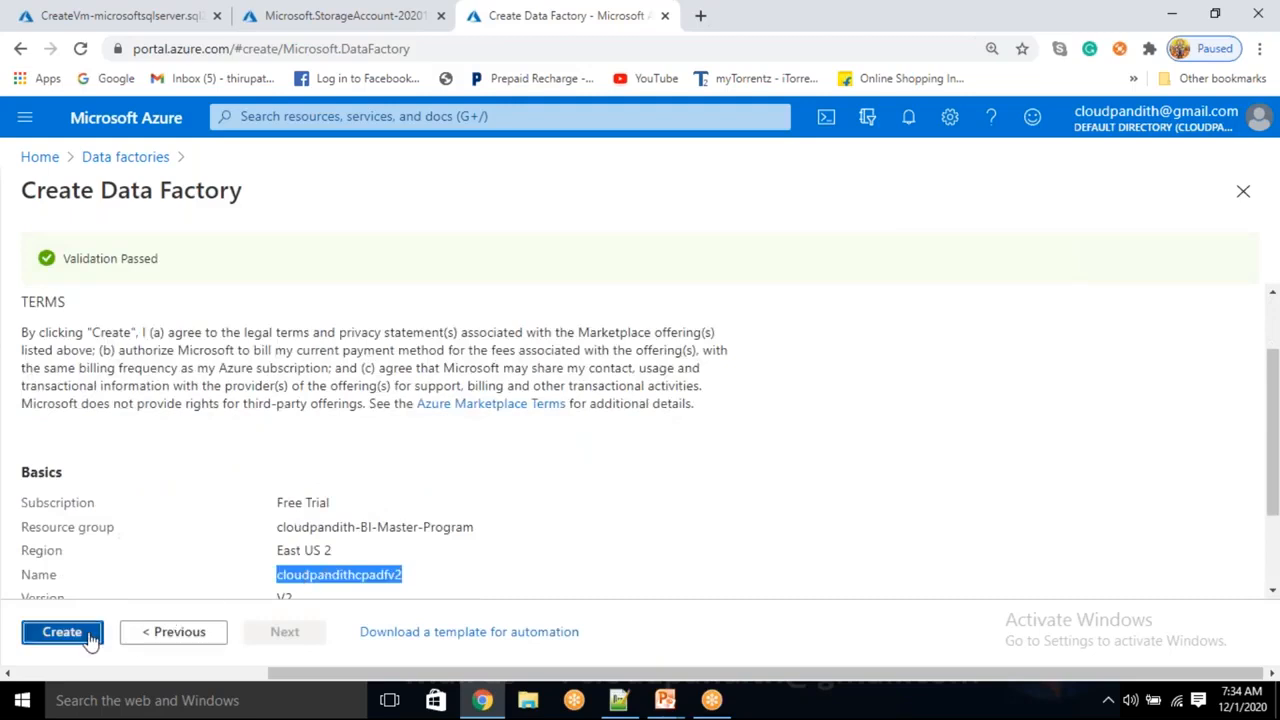
Load the Azure portal in a fourth tab and go to the Key vaults service
click(701, 16)
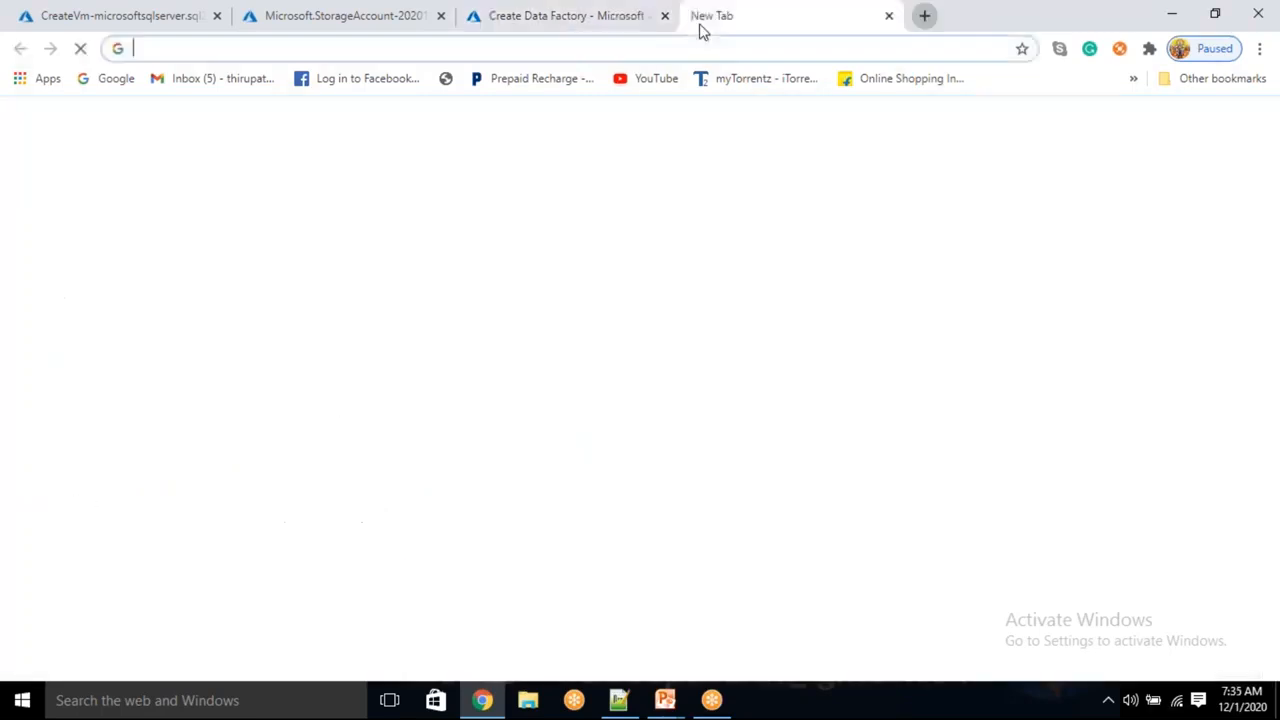
text(p)
key(Return)
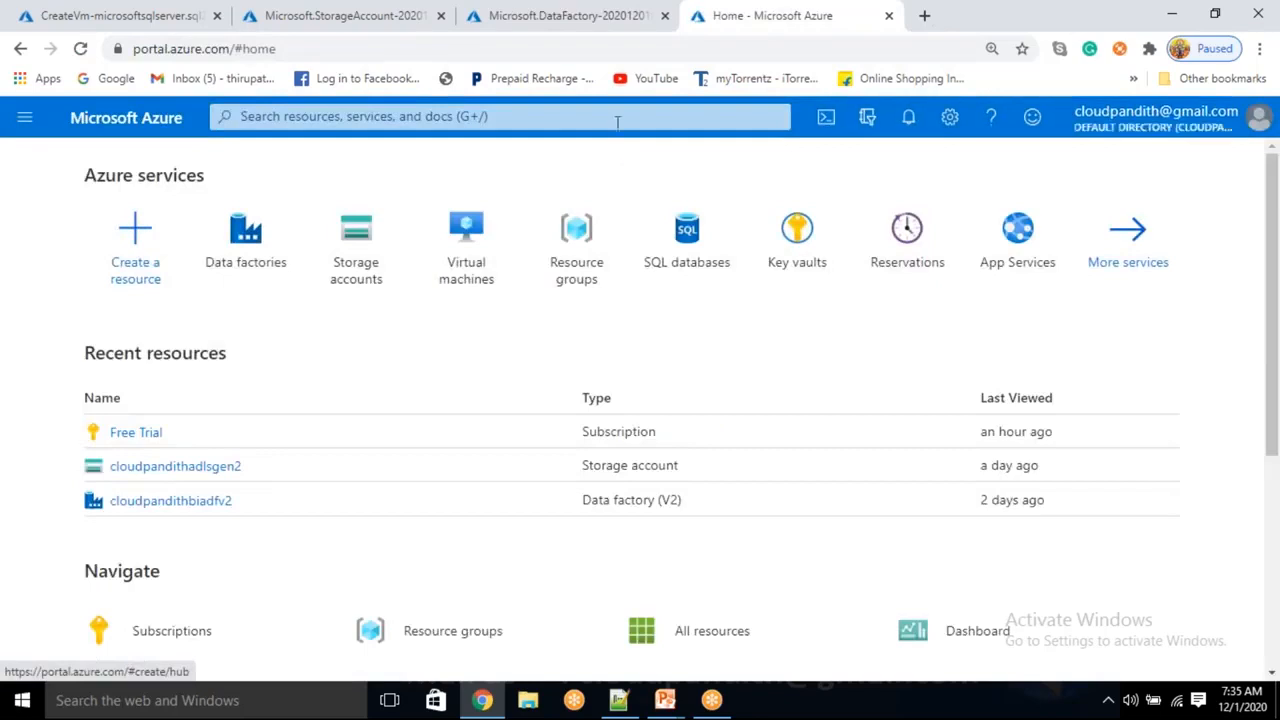
click(615, 117)
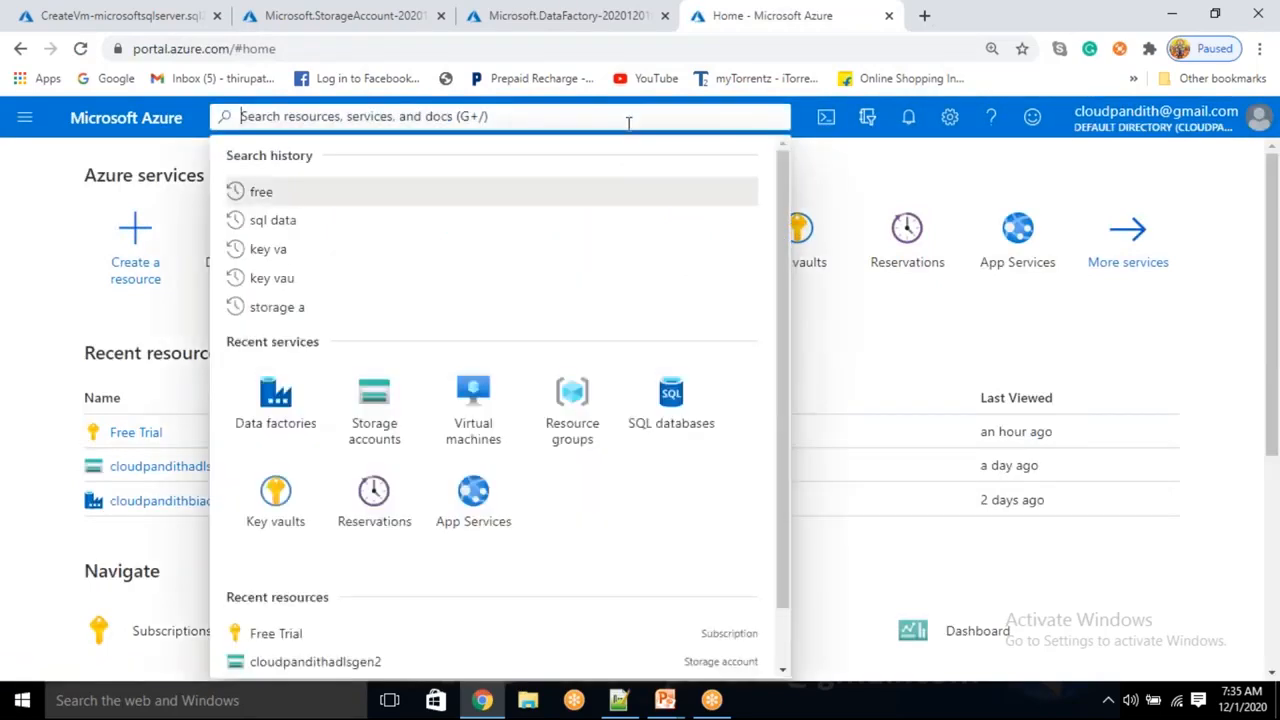
click(887, 162)
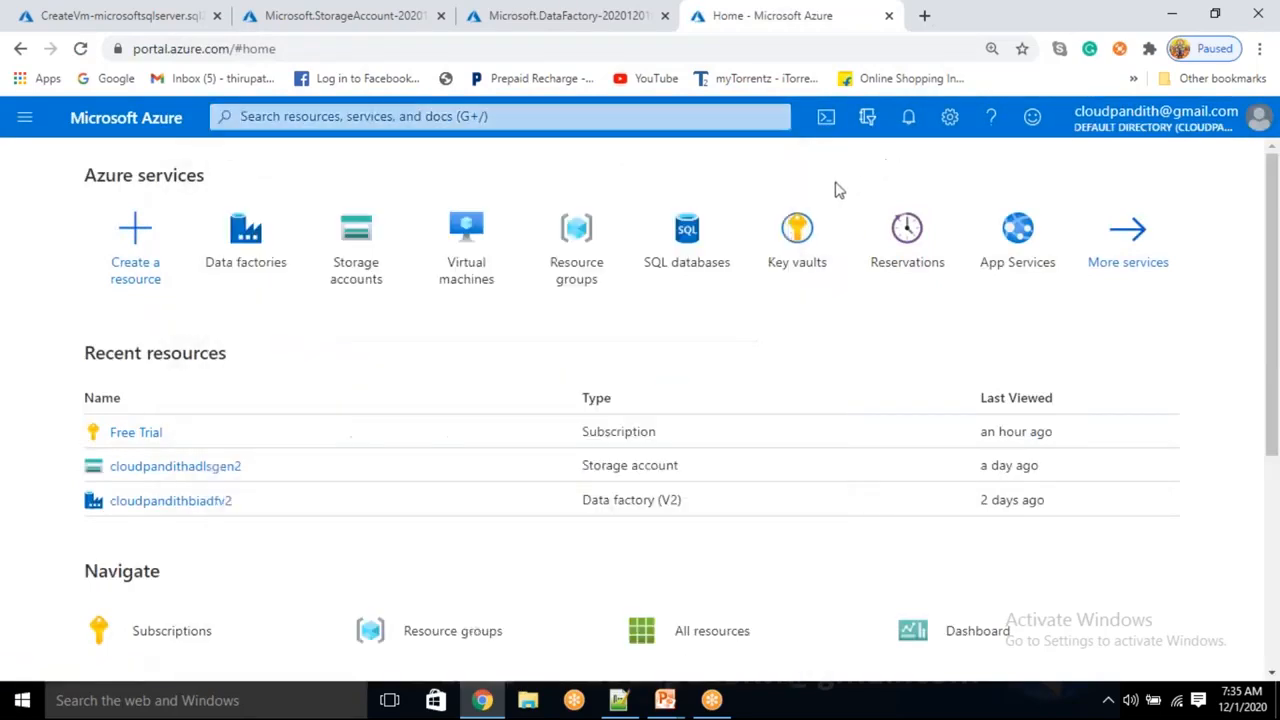
click(795, 228)
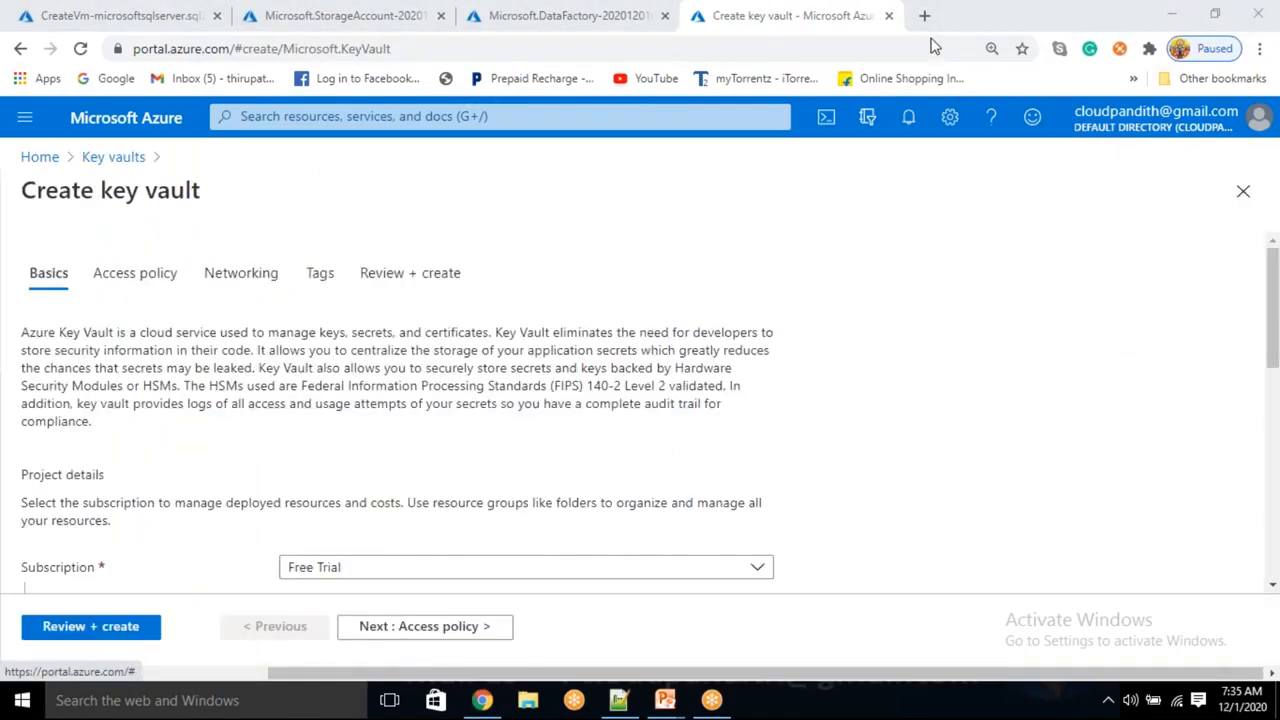
Choose resource group cloudpandith-BI-Master-Program, enter key vault name cloudpandithopakv, and proceed to Access policy
scroll(513, 325, down, 2)
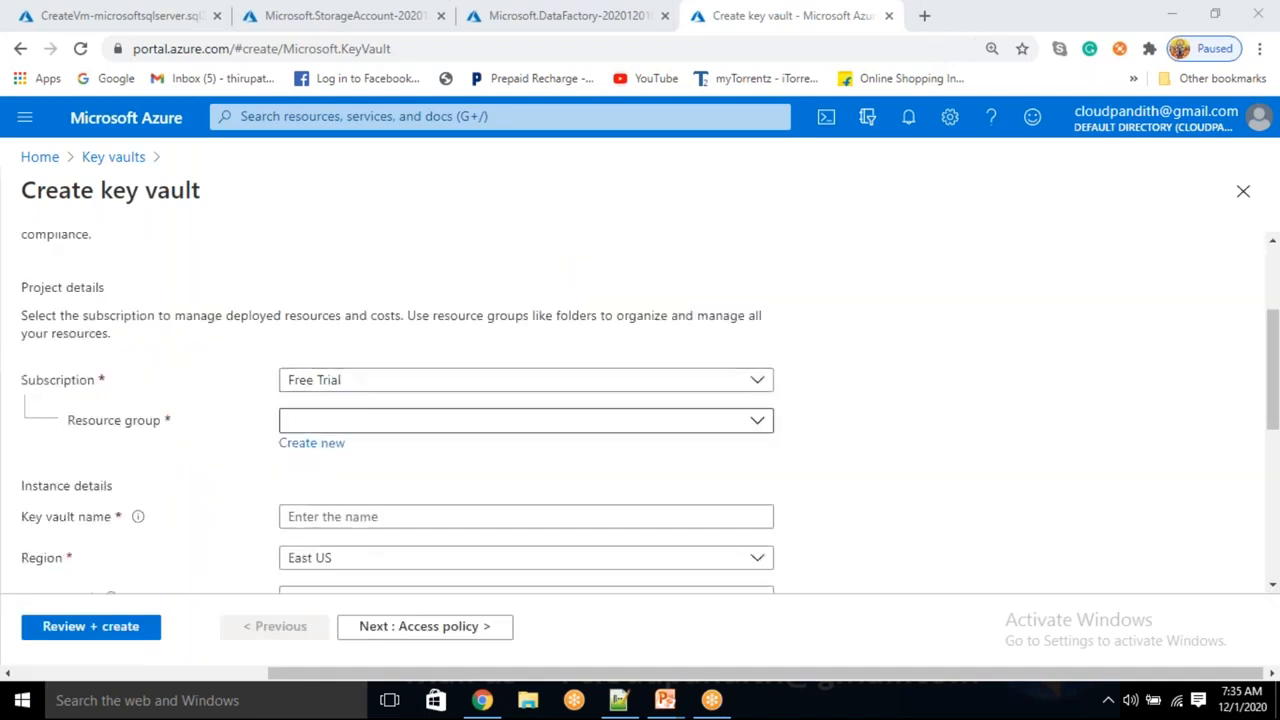
click(314, 425)
click(330, 490)
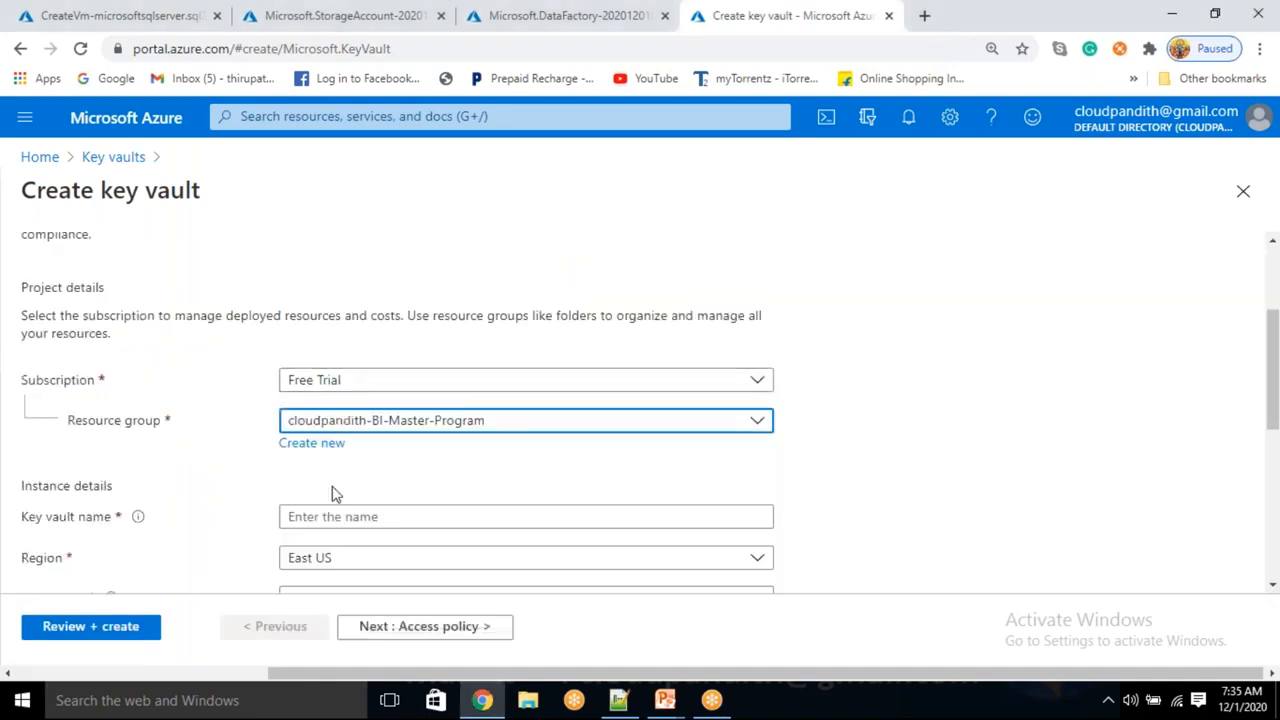
scroll(355, 378, down, 2)
click(362, 325)
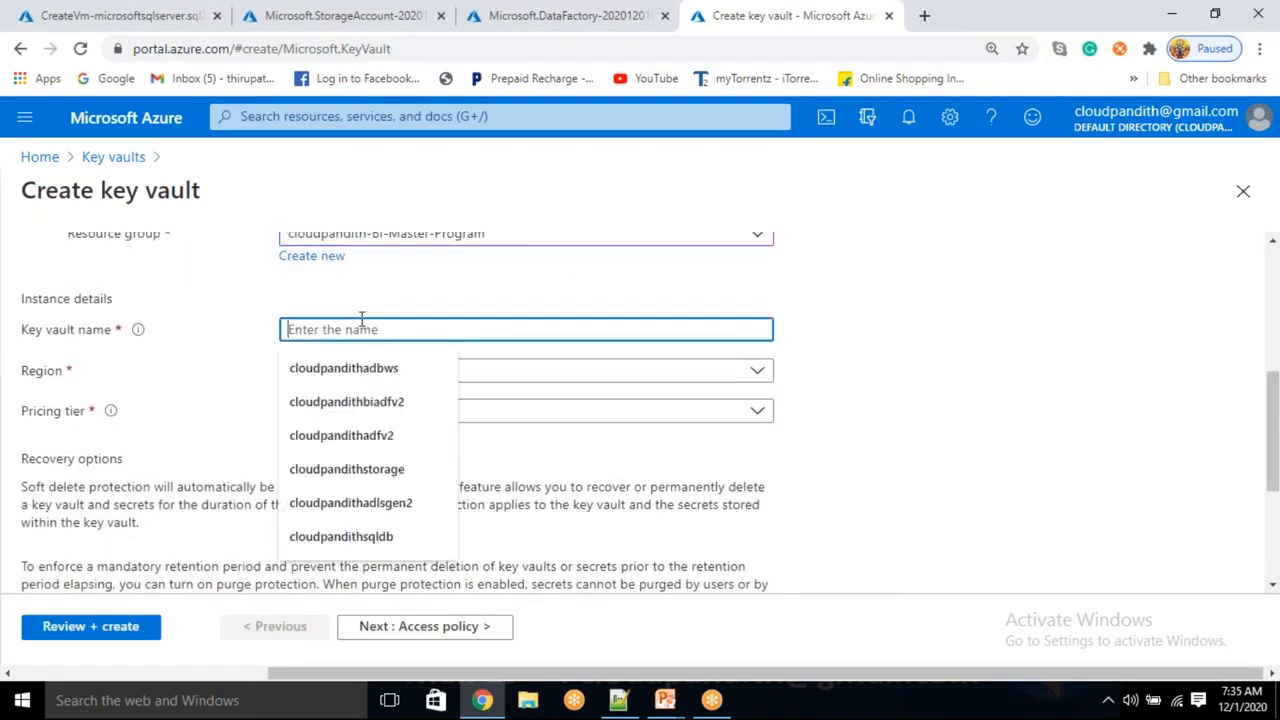
text(cloudpandithopakv)
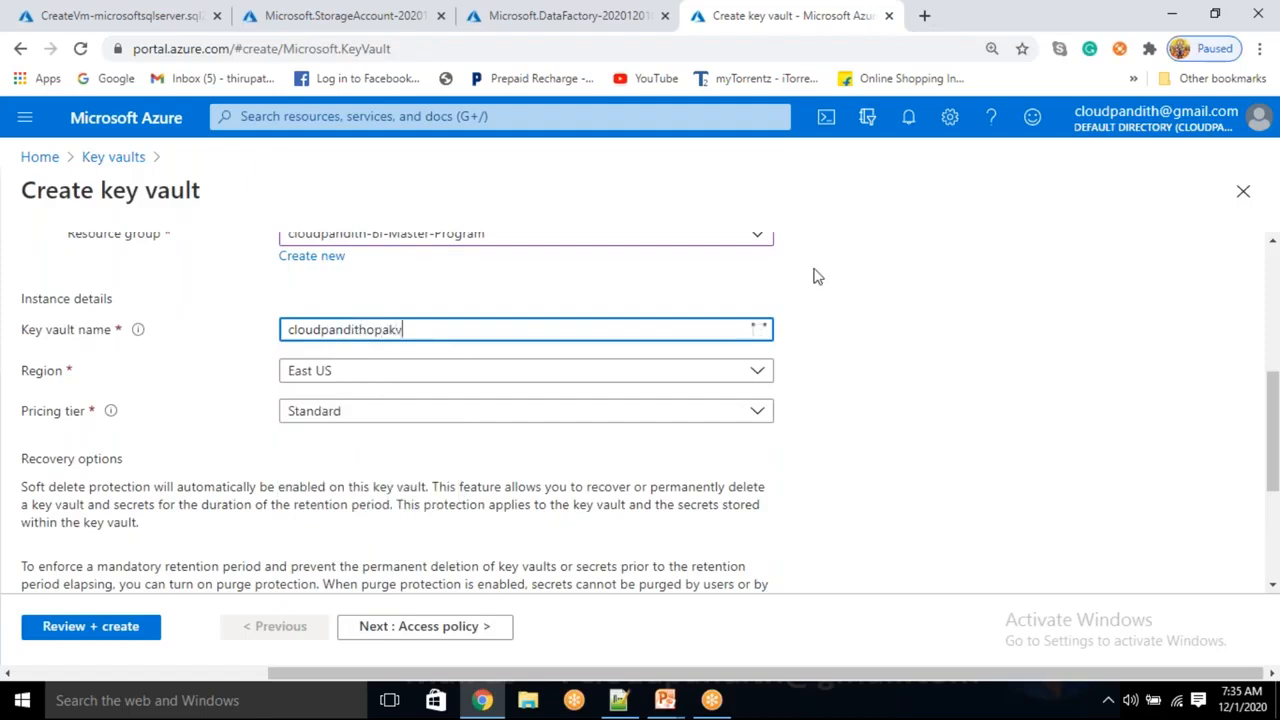
click(842, 307)
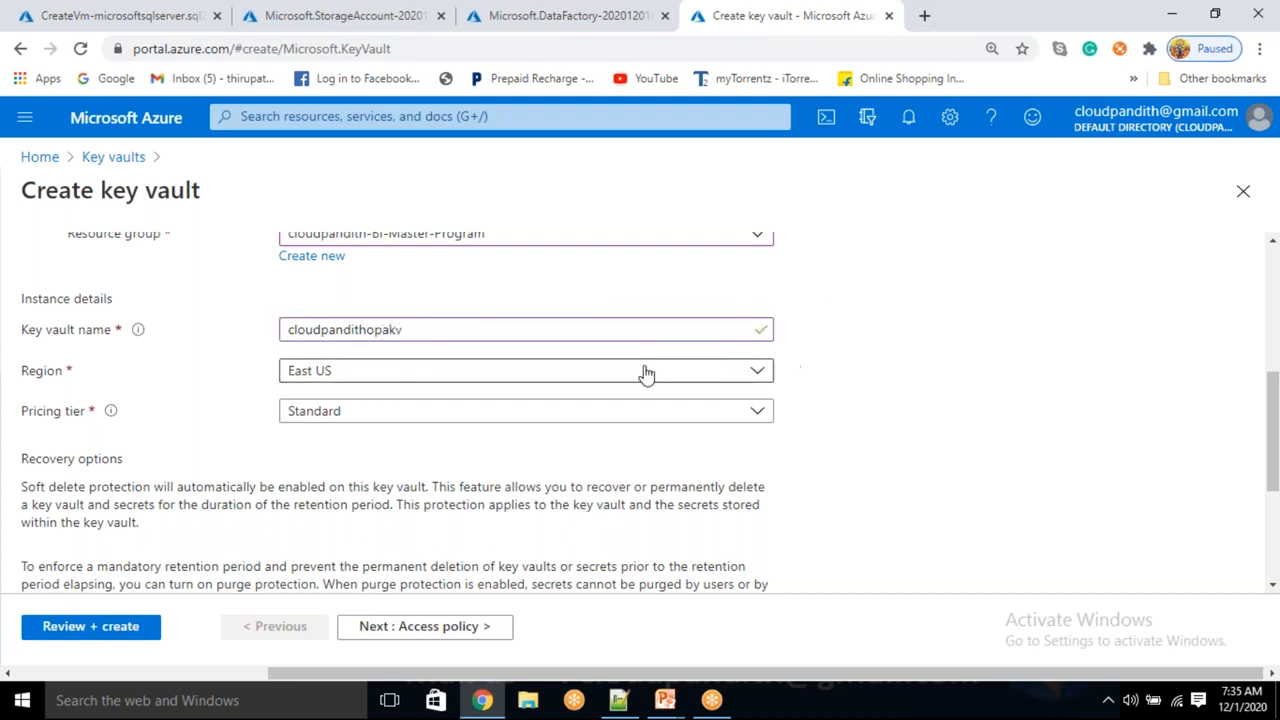
click(434, 626)
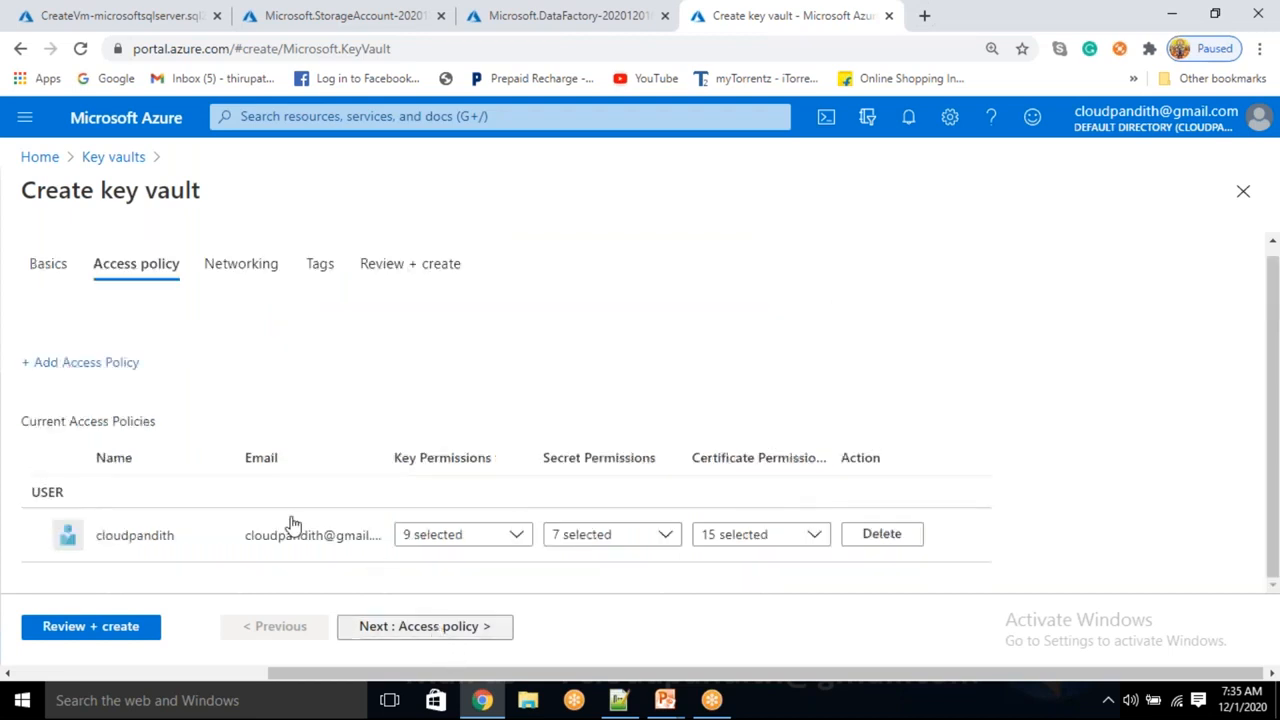
Add an access policy using the Key, Secret, & Certificate Management template
click(100, 366)
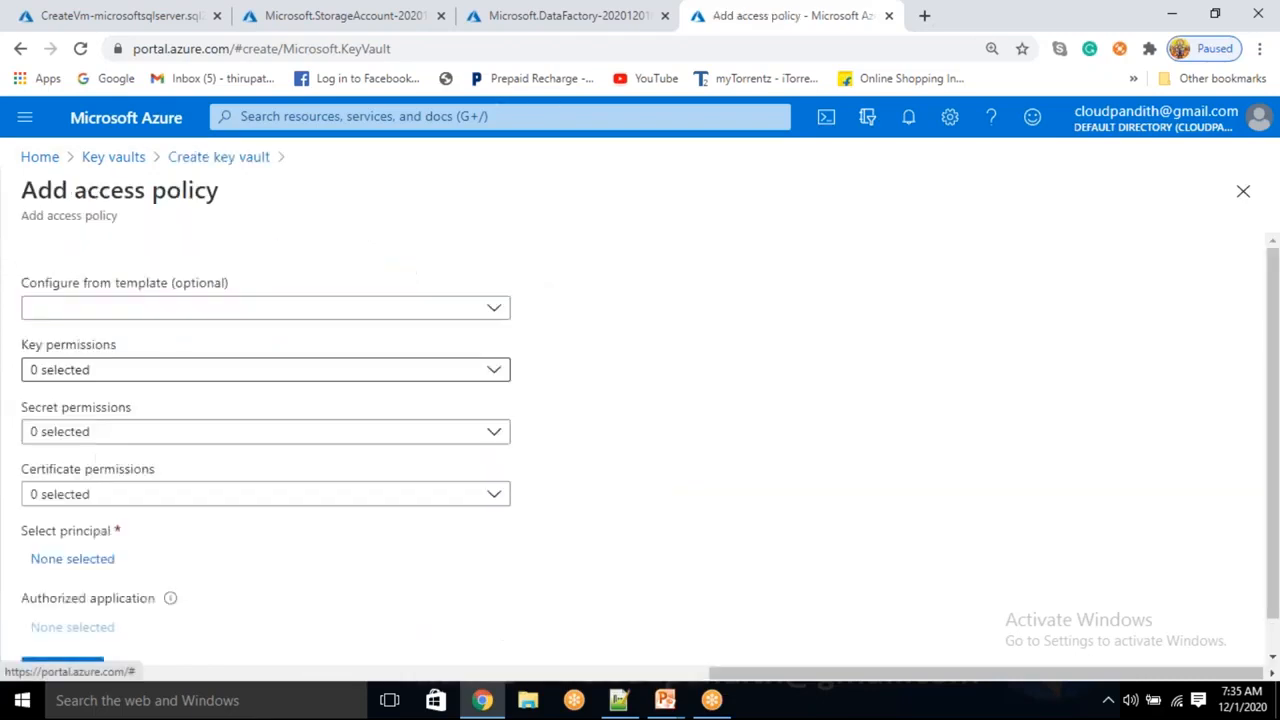
click(114, 309)
click(107, 337)
scroll(90, 450, down, 1)
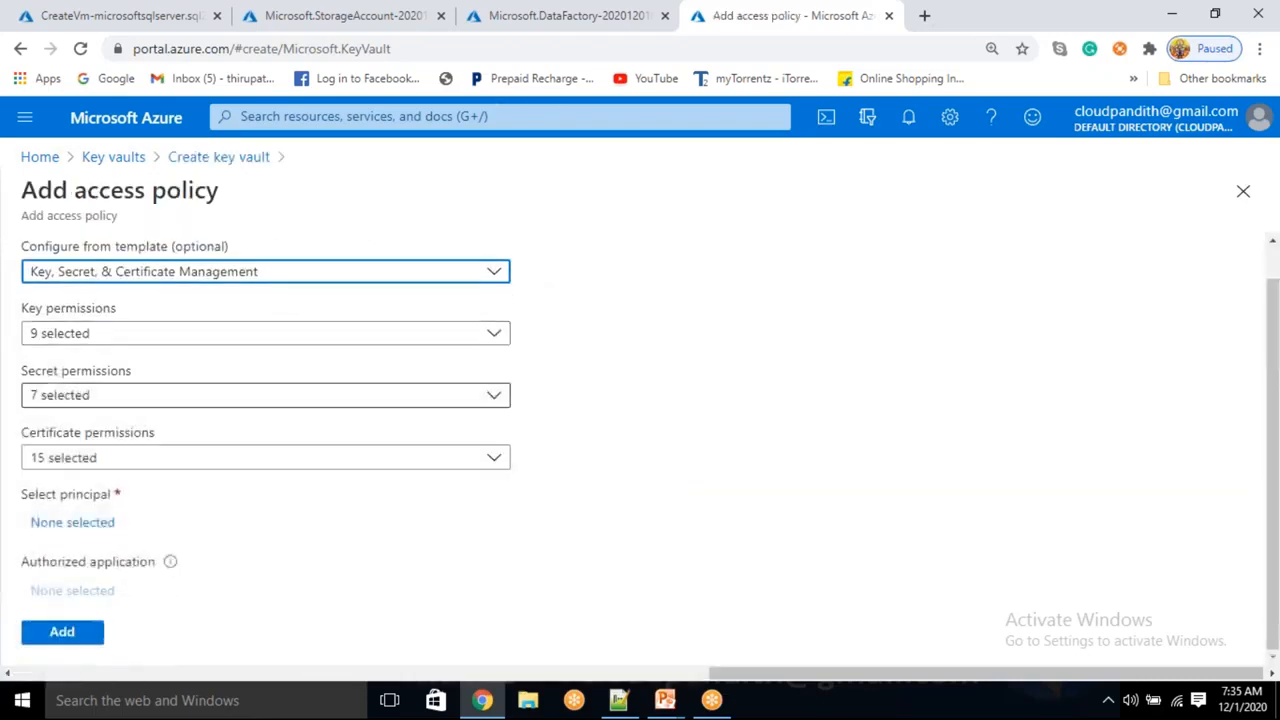
Select the cloudpandithcpadfv2 data factory as principal and add the policy
click(78, 522)
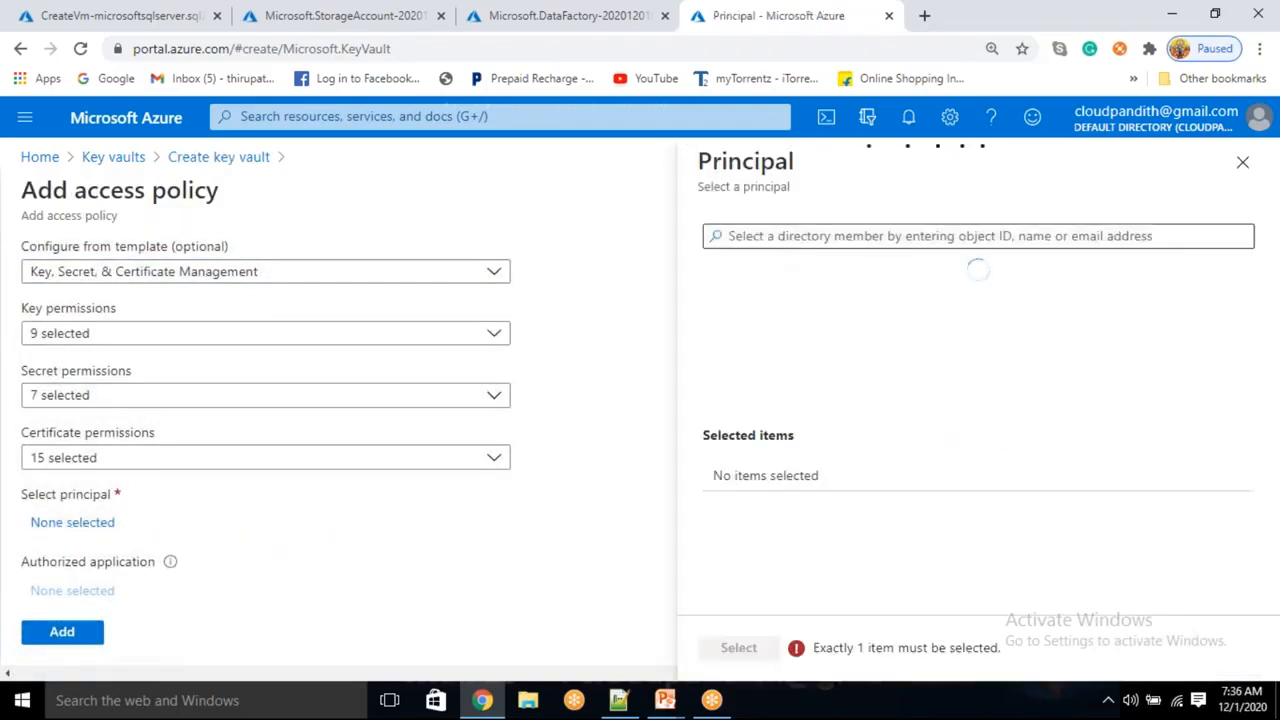
click(766, 235)
text(cloudpandithcpadfv2)
click(764, 235)
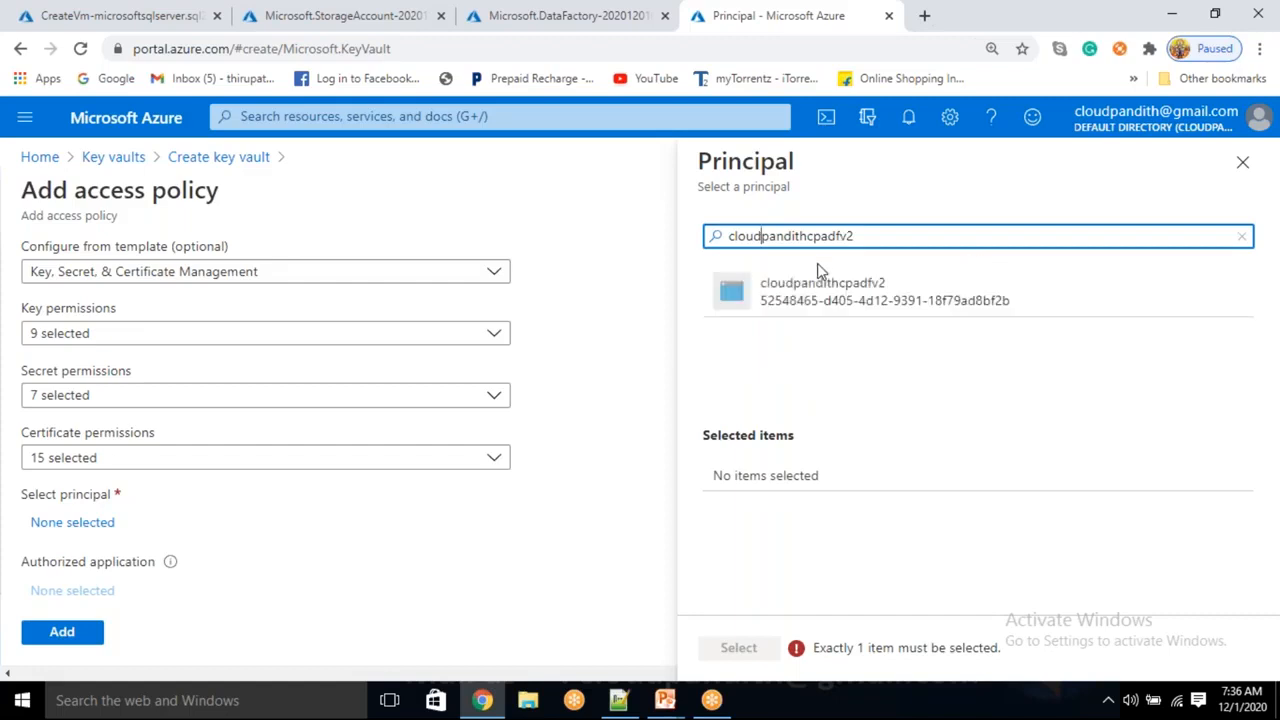
click(791, 294)
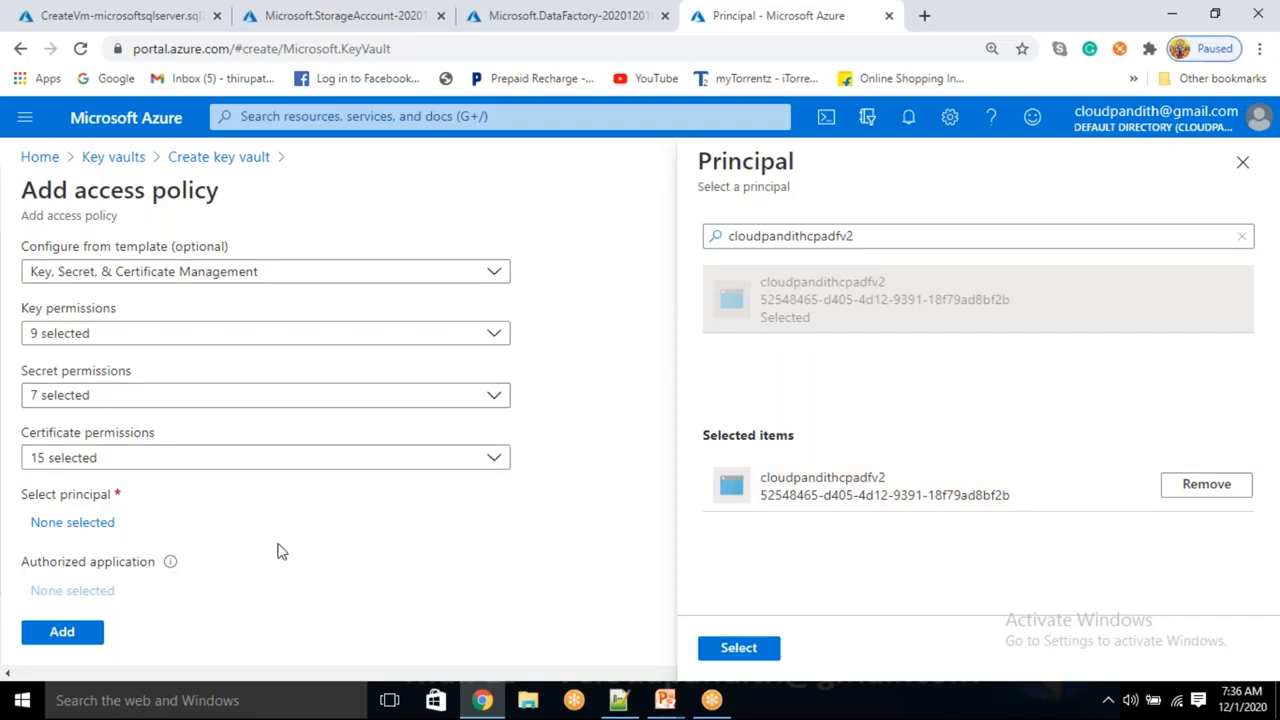
click(738, 652)
scroll(60, 640, down, 1)
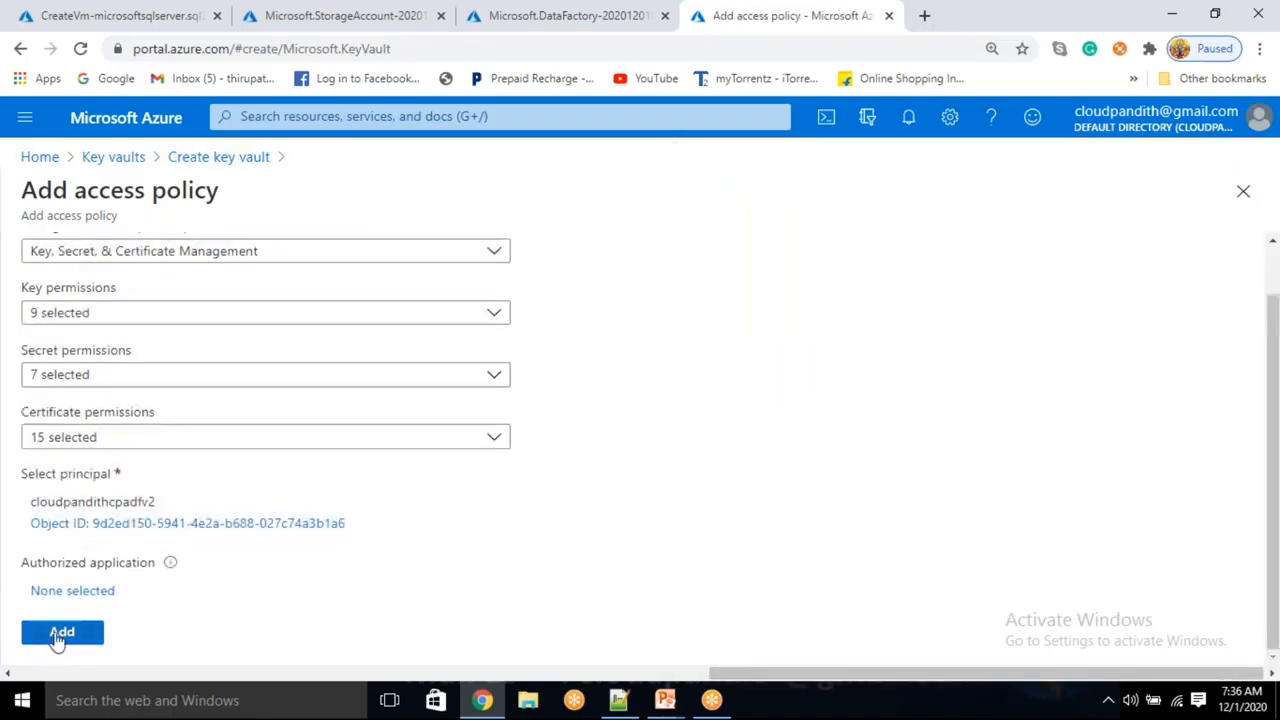
click(62, 634)
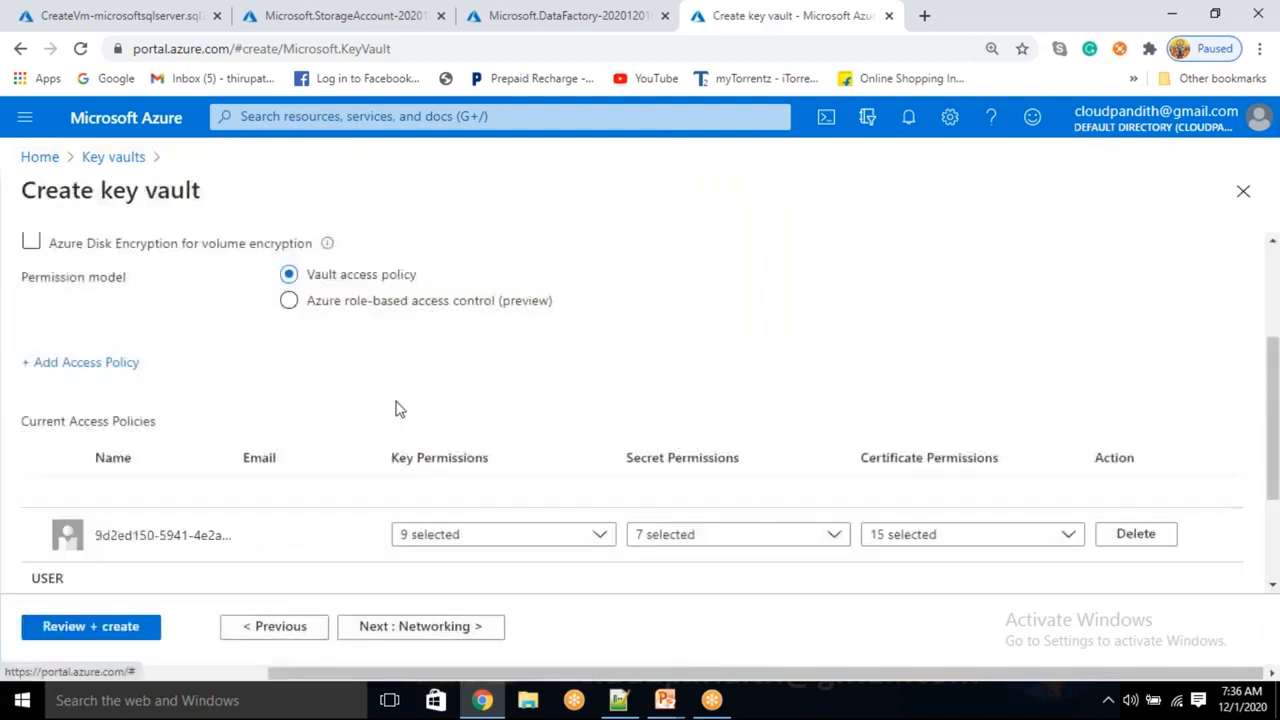
scroll(397, 409, up, 2)
Create the cloudpandithopakv key vault, then check the VM, storage, data factory and key vault deployments
click(103, 630)
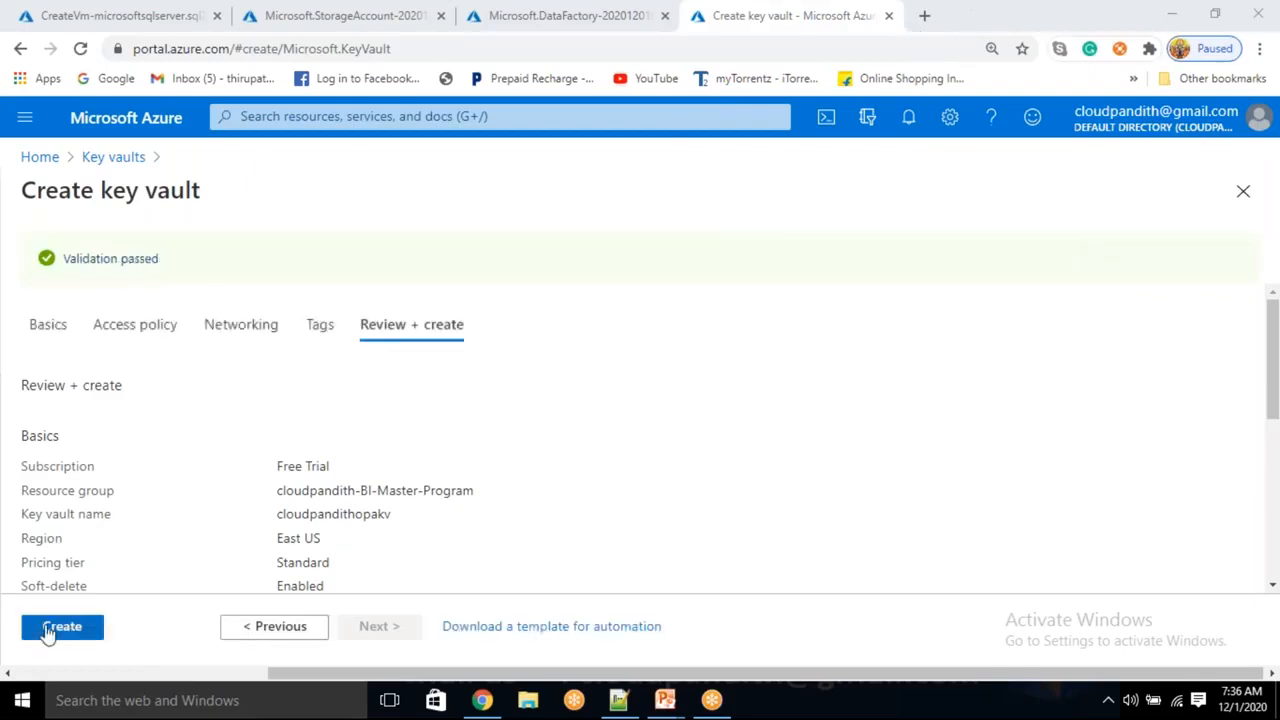
click(52, 625)
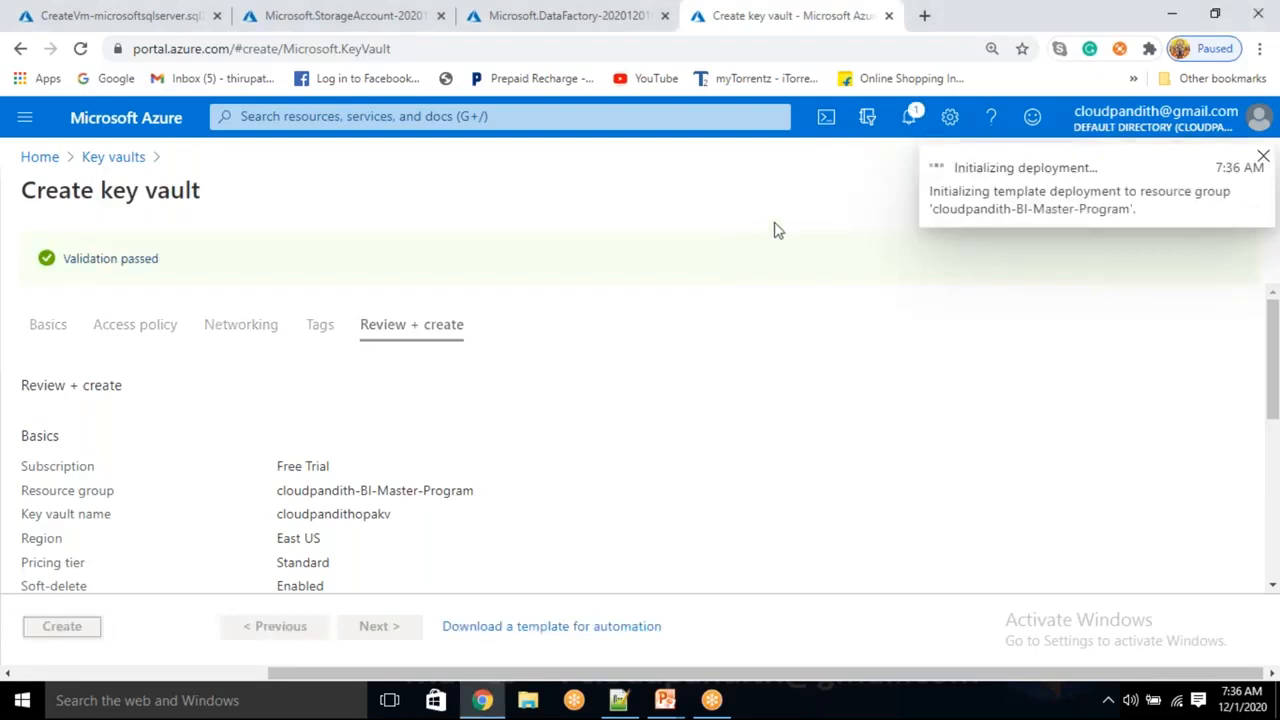
click(100, 12)
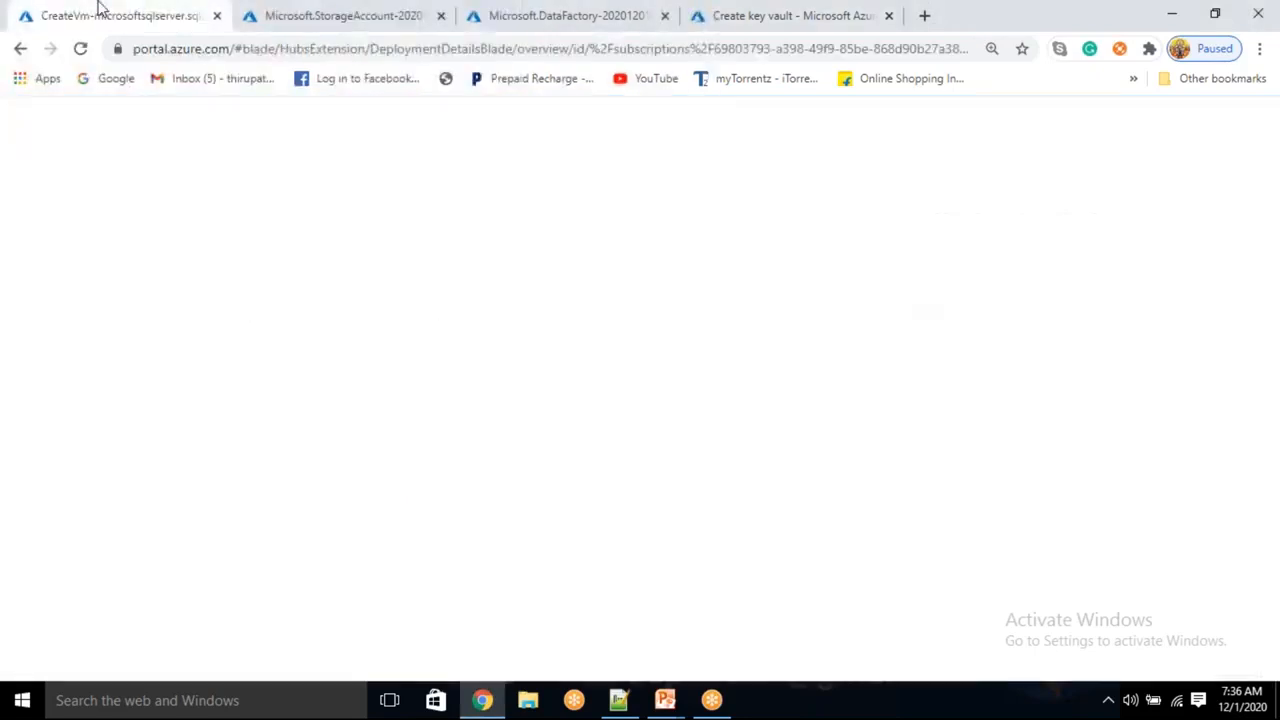
scroll(533, 530, down, 2)
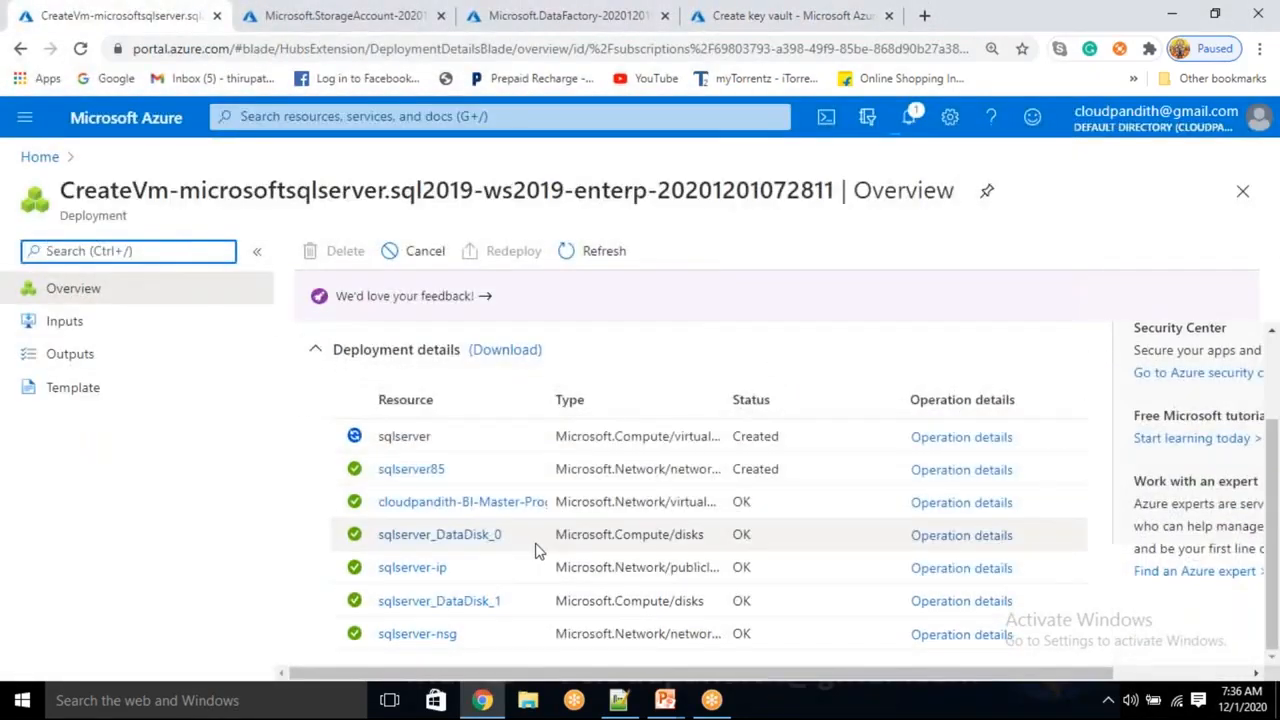
scroll(533, 550, up, 2)
click(290, 12)
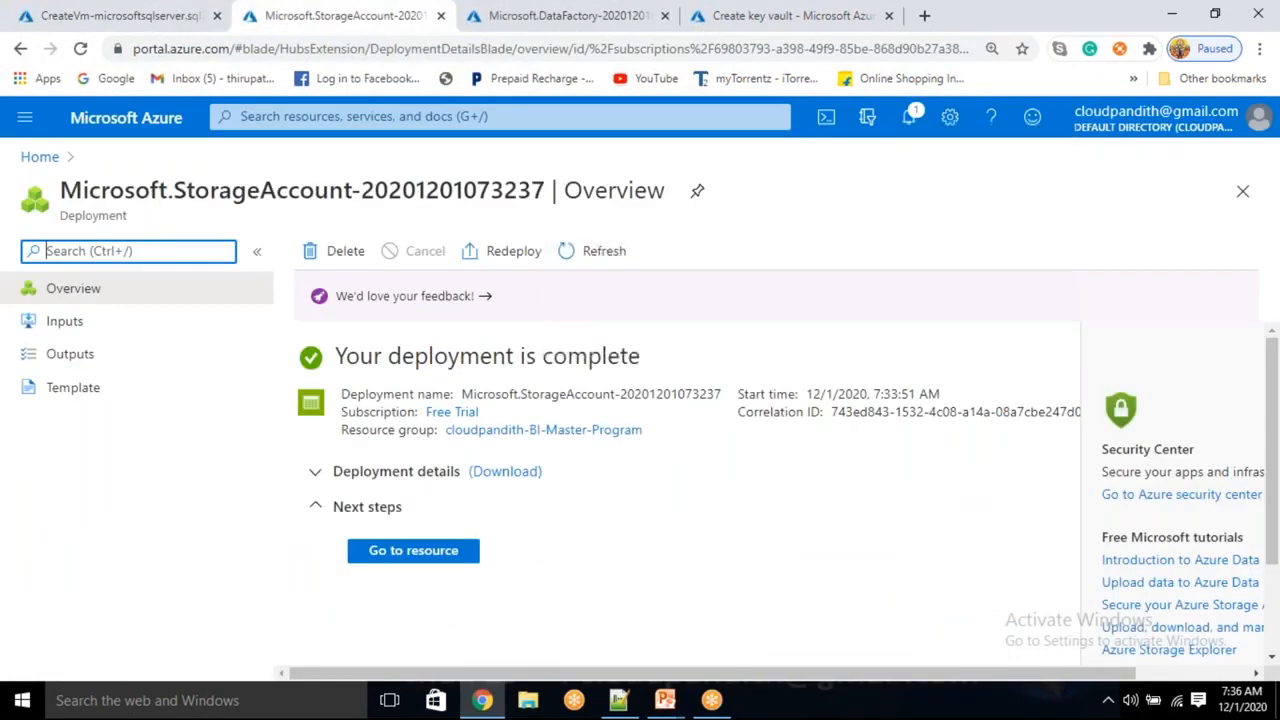
click(525, 10)
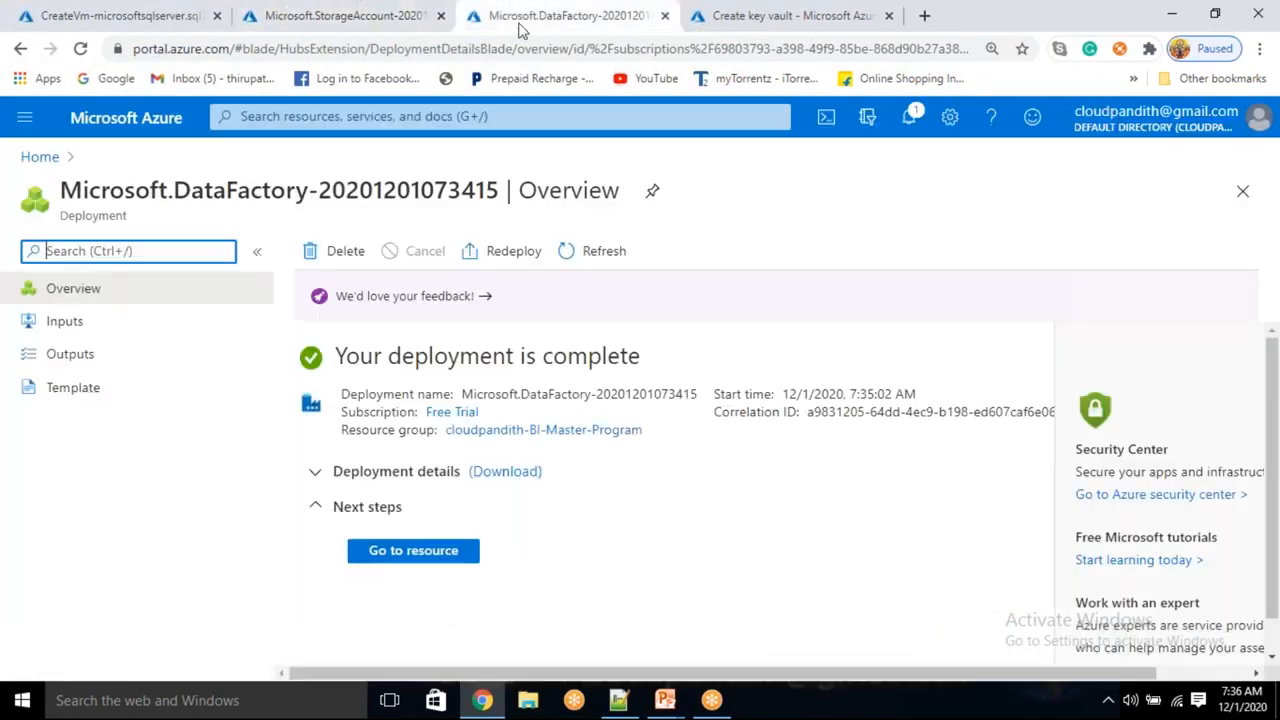
click(730, 14)
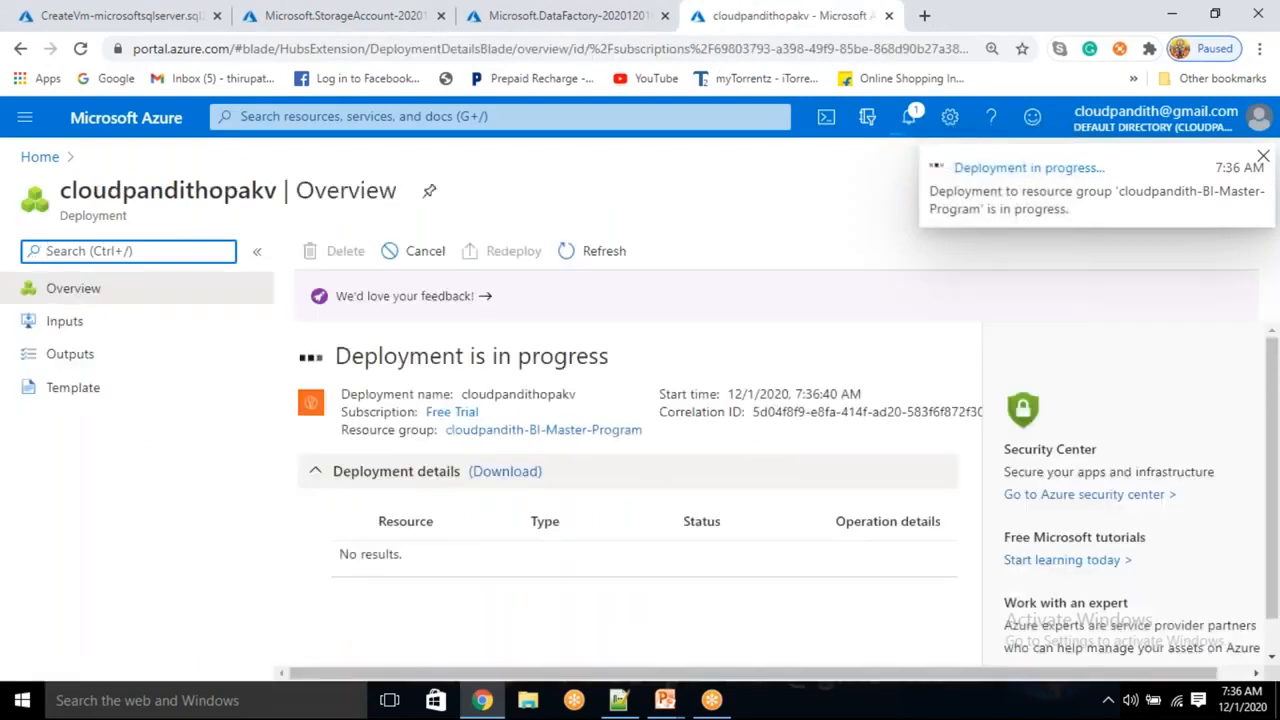
click(313, 14)
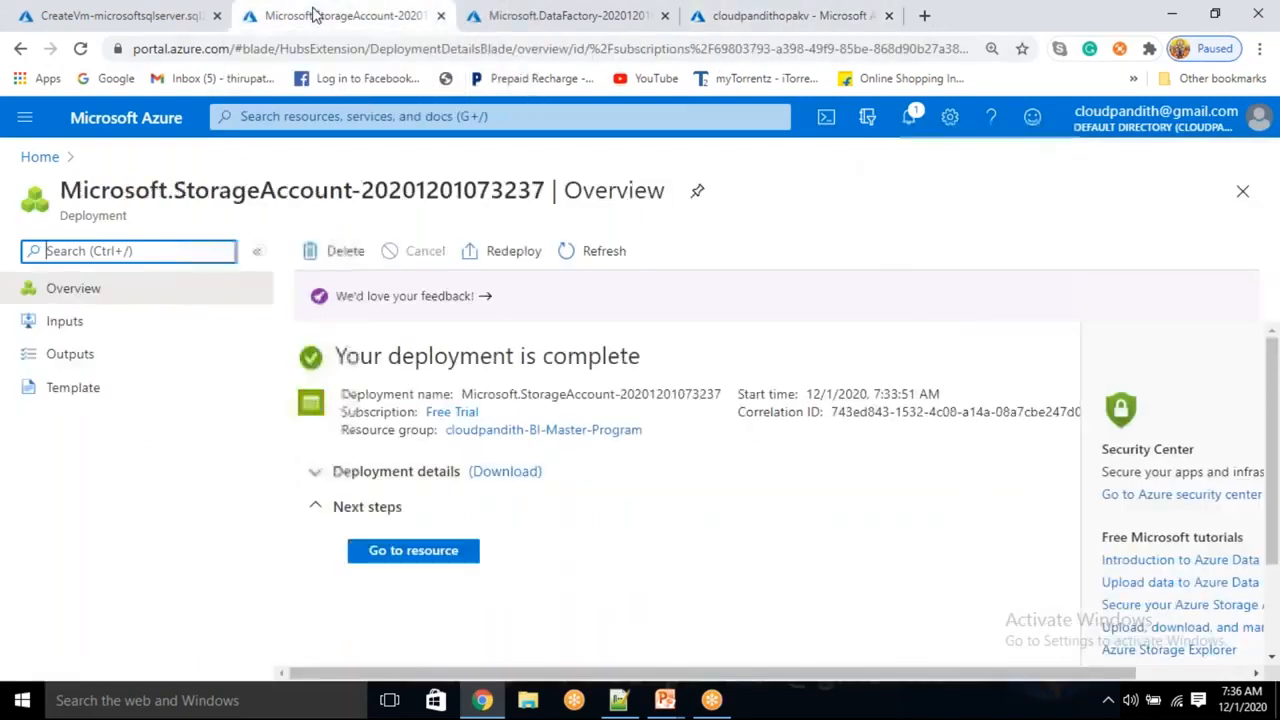
Copy the key1 access key from the cloudpandithadls1201 storage account
click(390, 558)
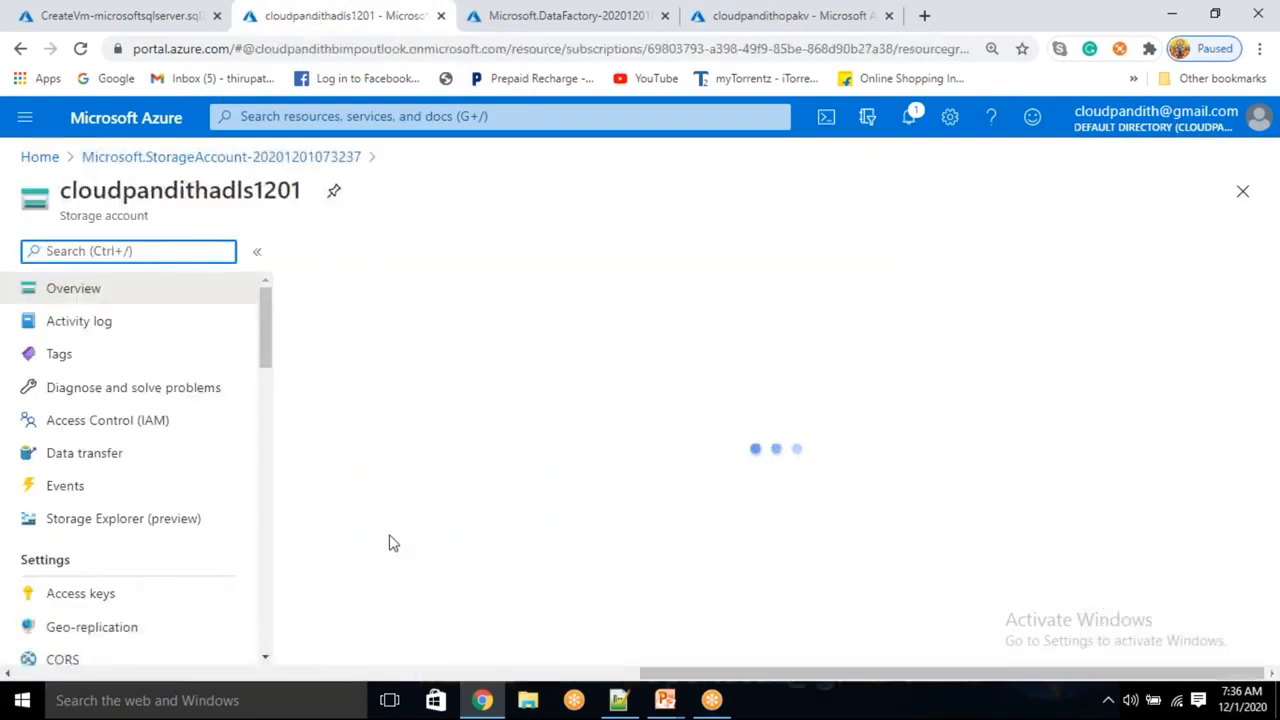
scroll(103, 425, down, 2)
click(100, 419)
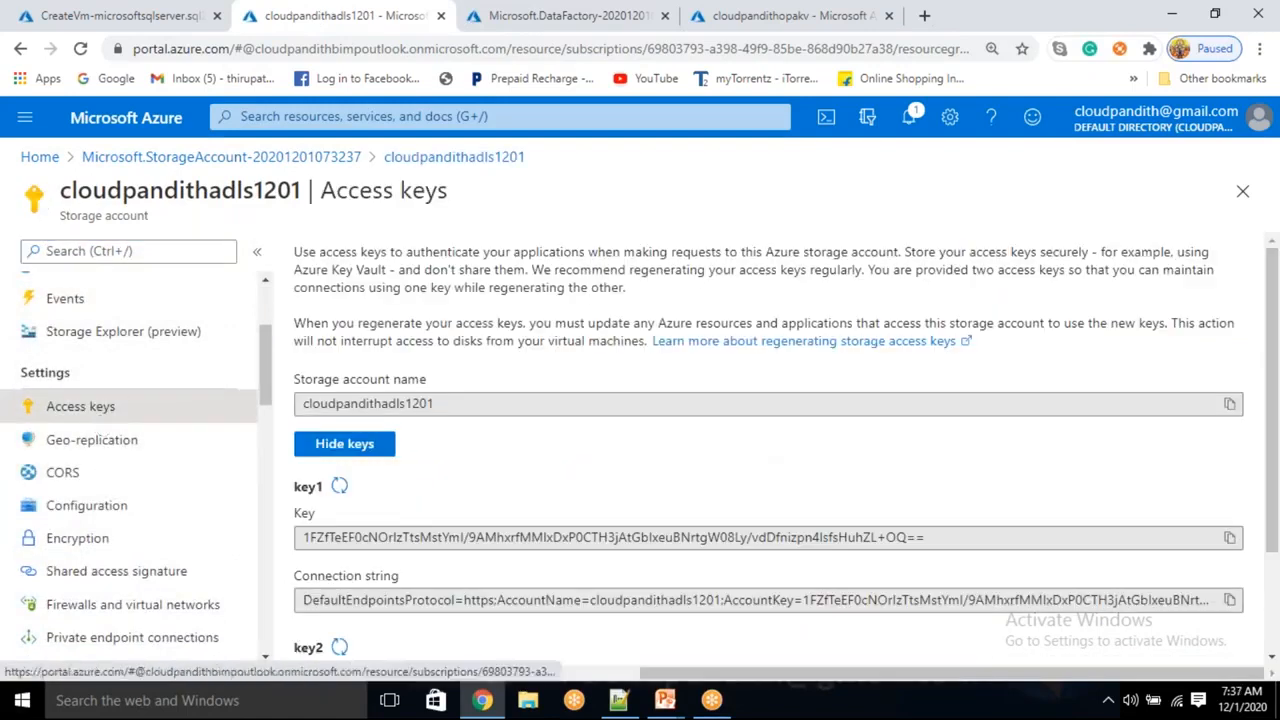
click(1229, 537)
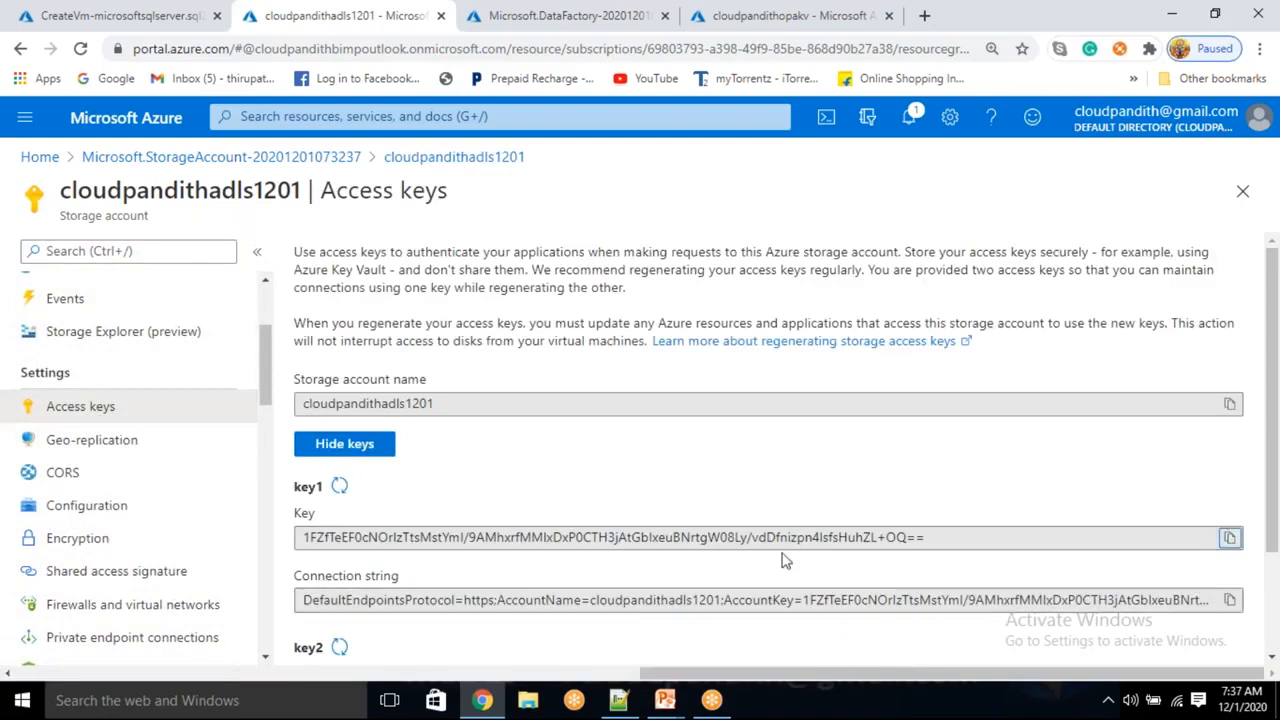
click(1229, 537)
click(735, 16)
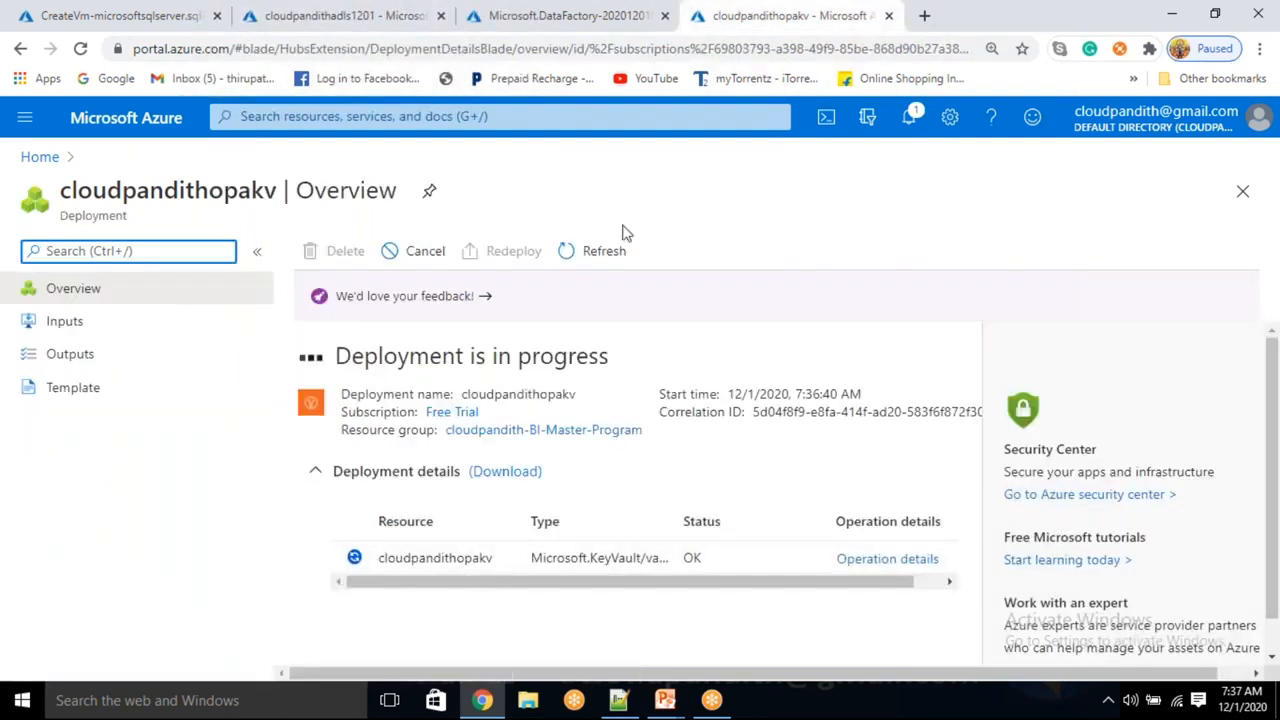
In the cloudpandithopakv key vault, create secret adlskey holding the pasted storage key
click(418, 551)
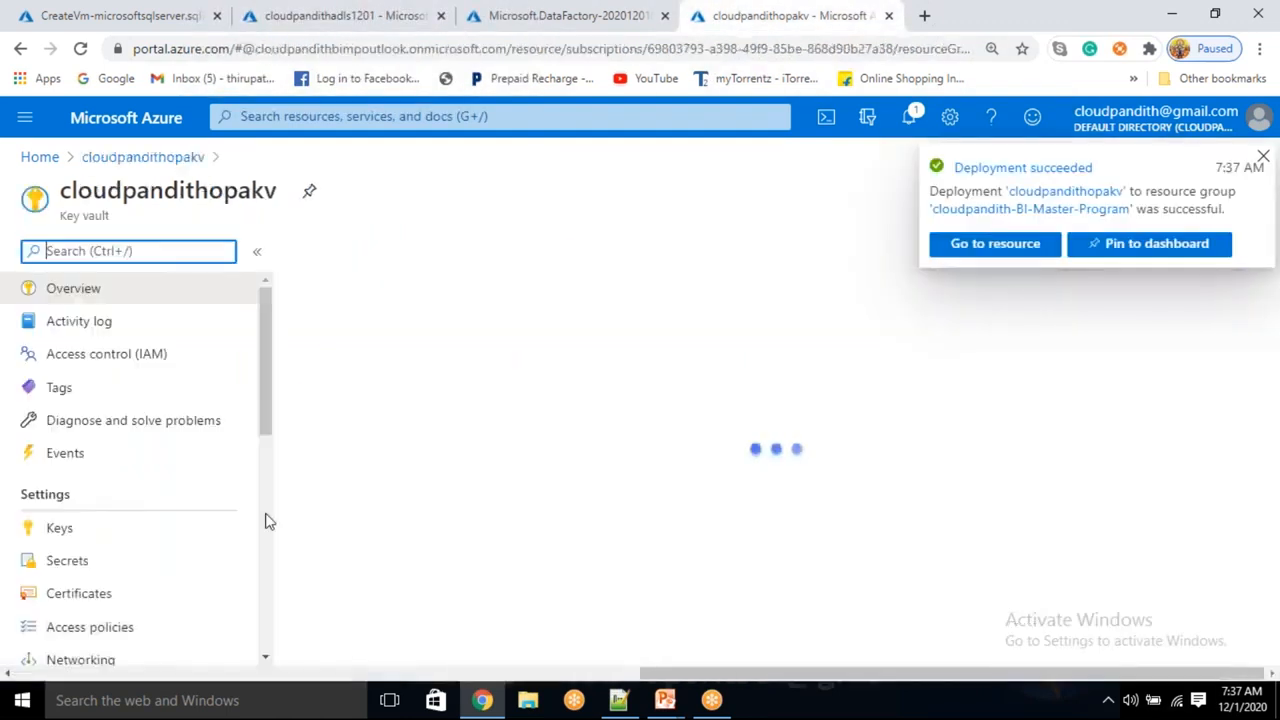
click(108, 570)
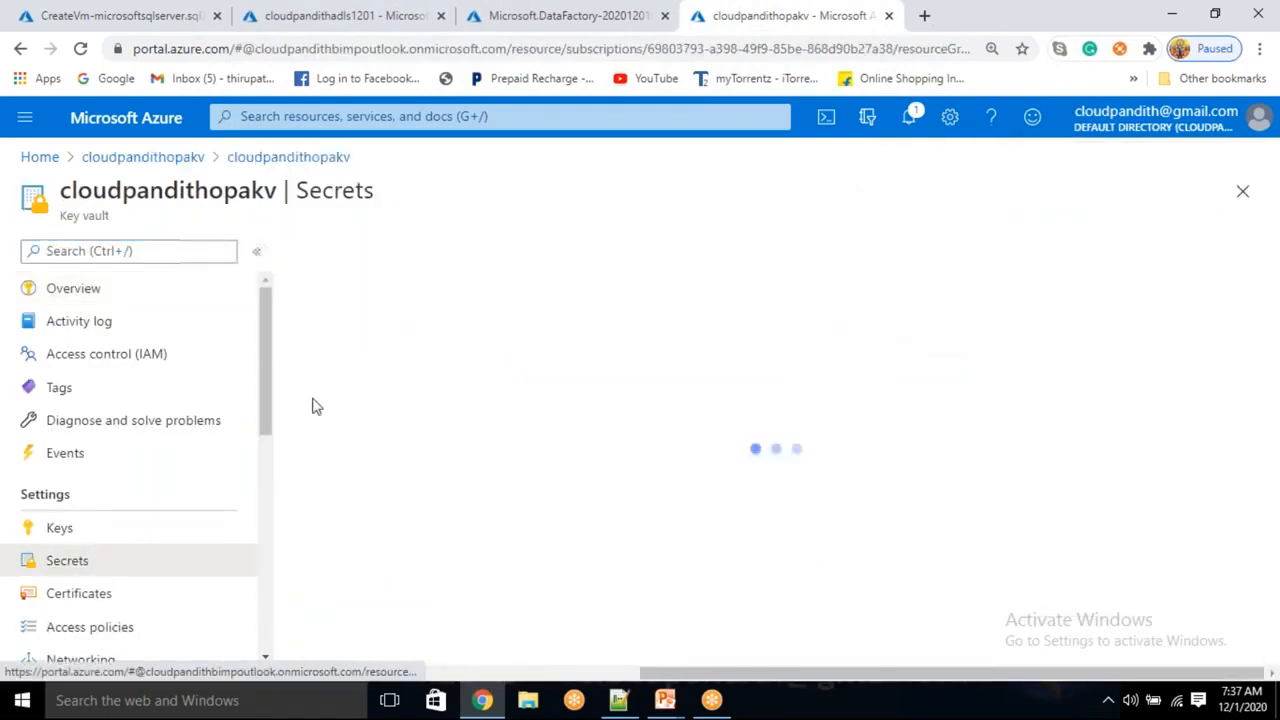
click(380, 260)
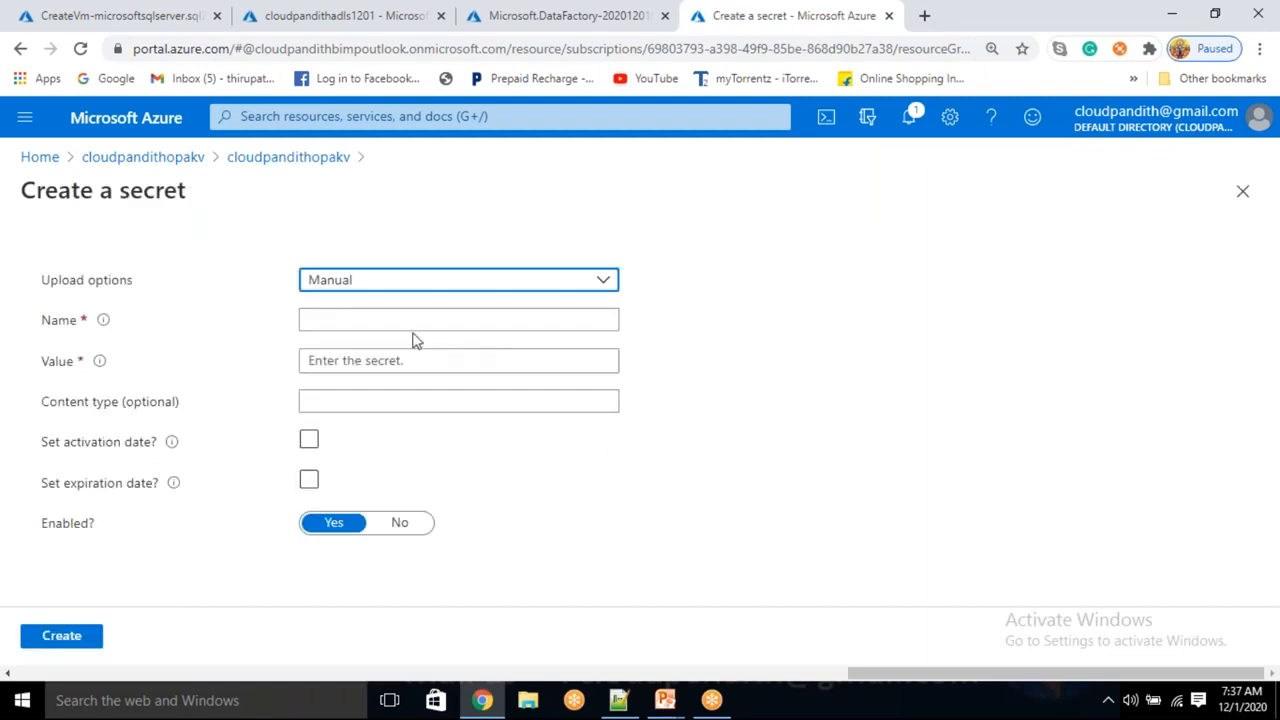
click(407, 317)
text(adlskey)
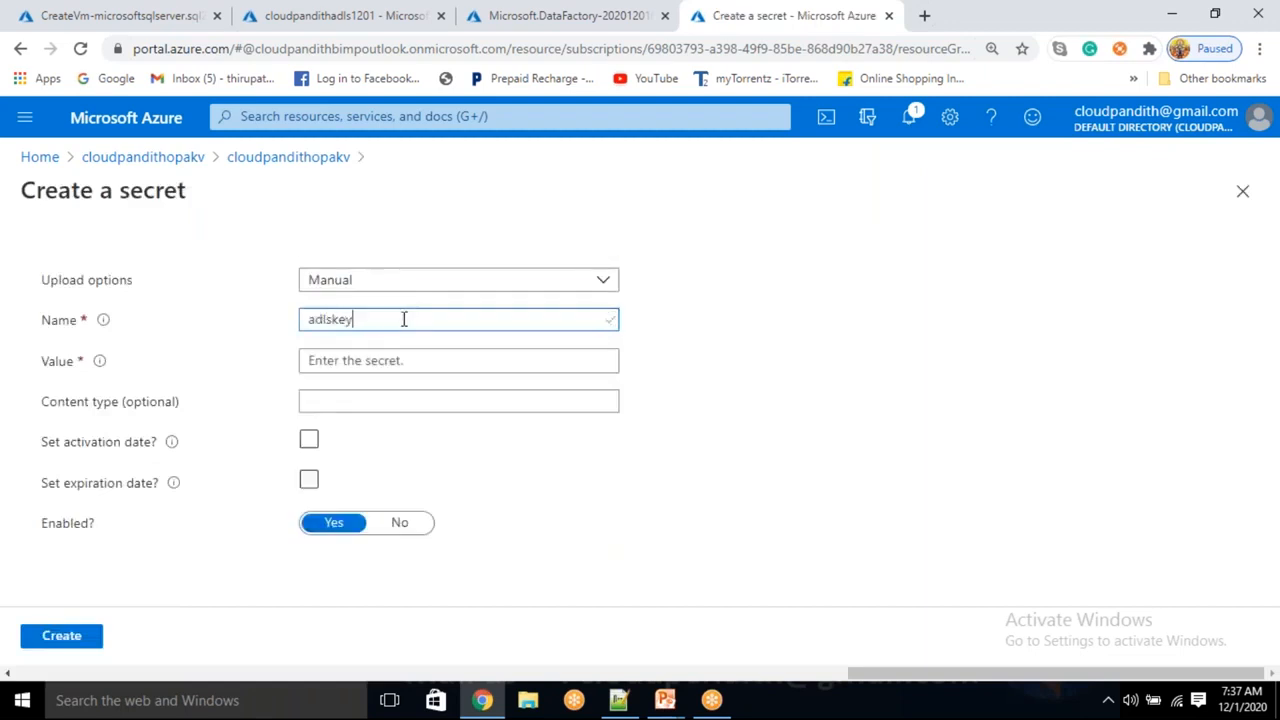
click(338, 362)
key(ctrl+v)
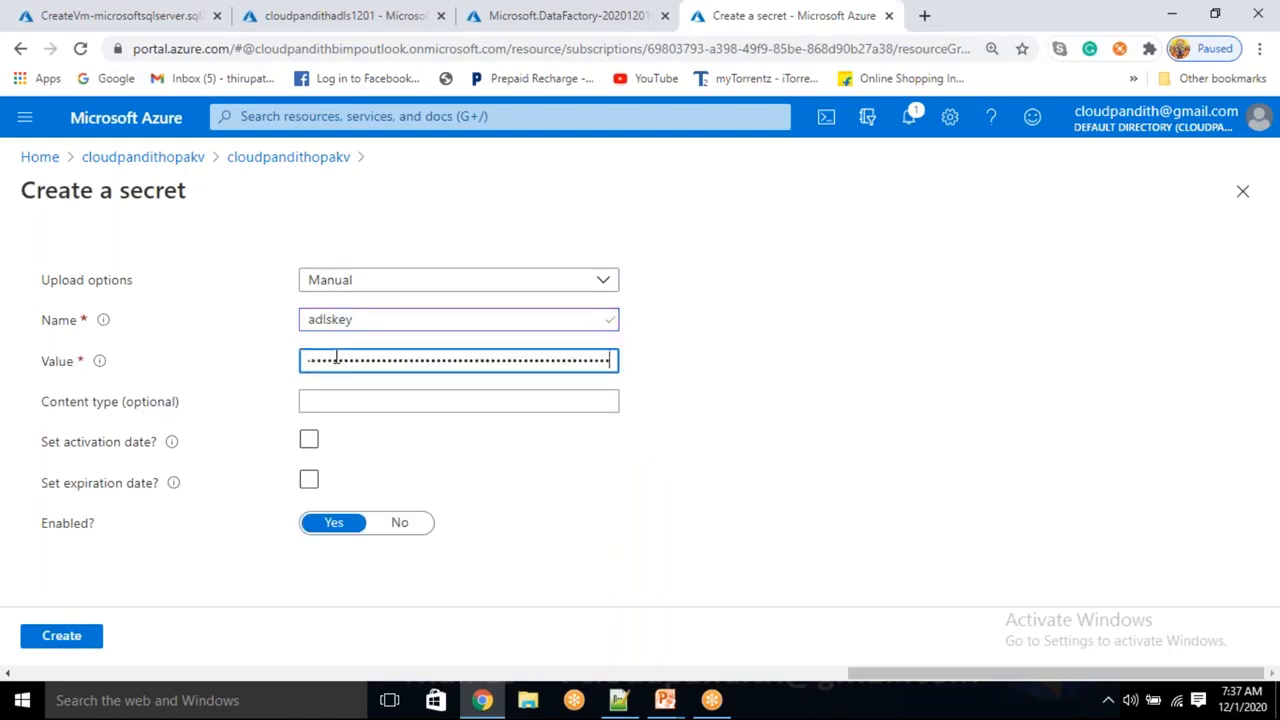
click(82, 636)
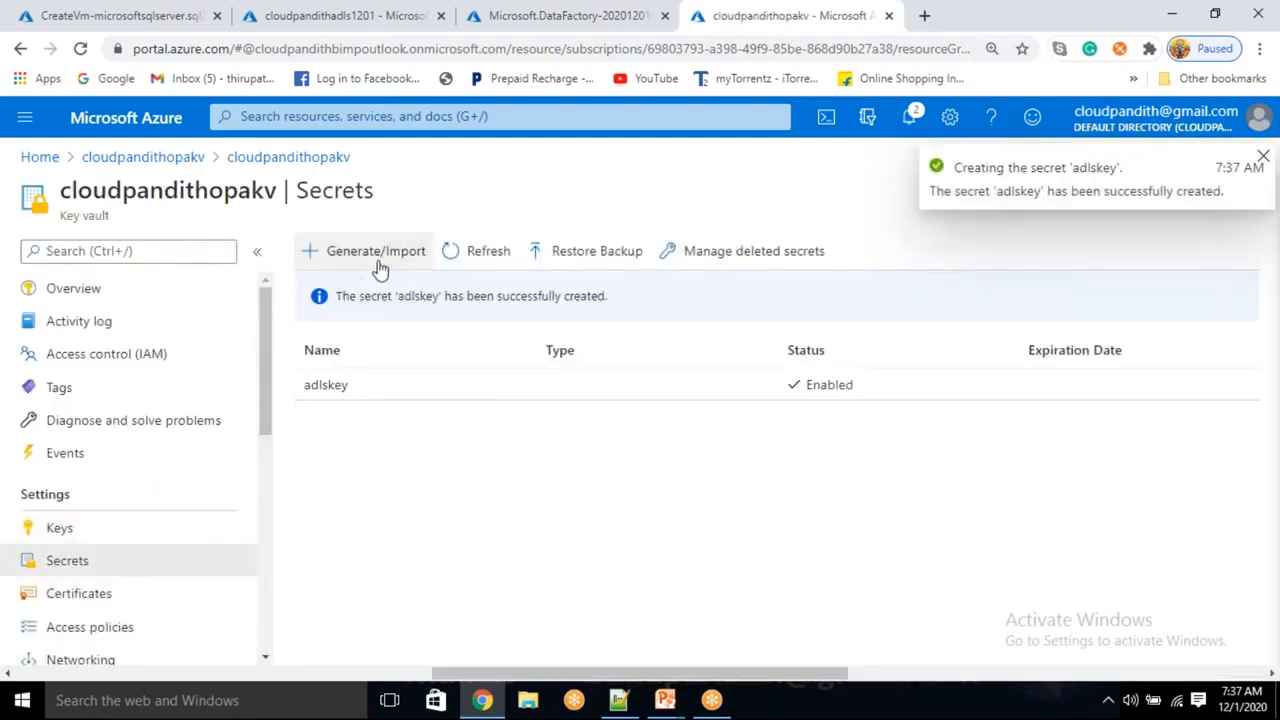
Create a second secret, sqlpassword, holding the SQL admin password, then return to the storage account
click(372, 258)
click(406, 322)
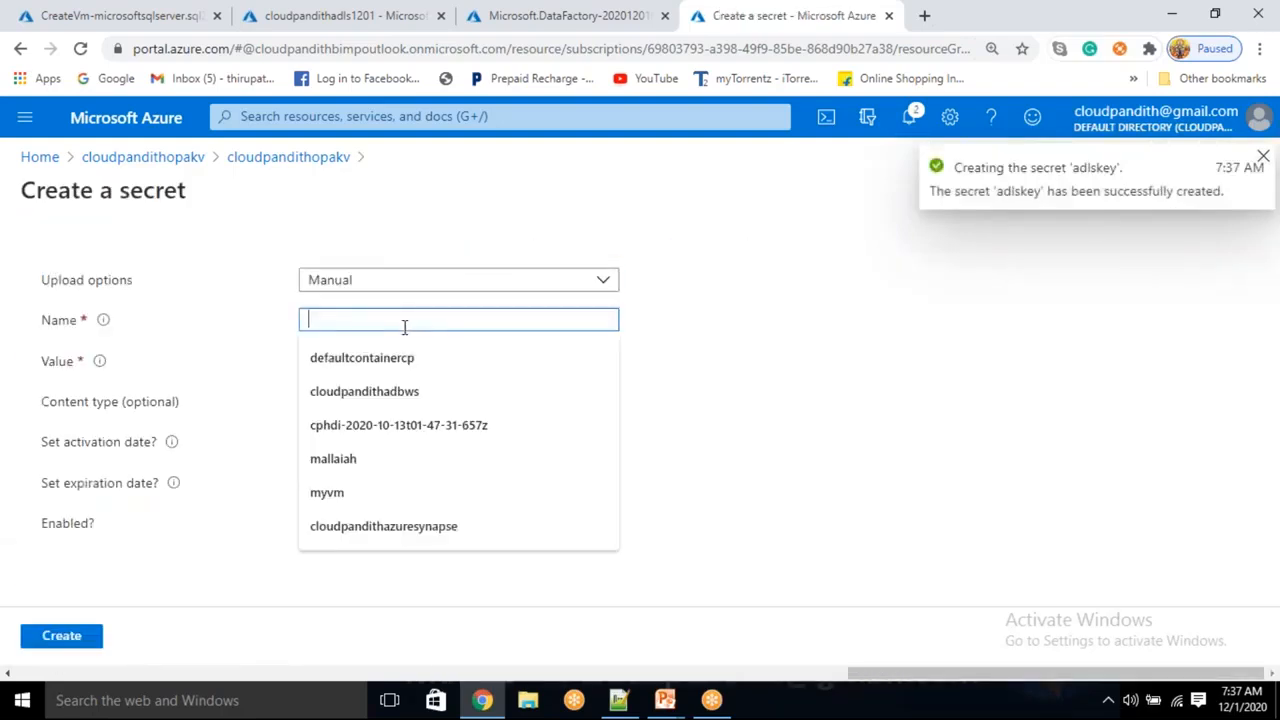
text(sqlpassword)
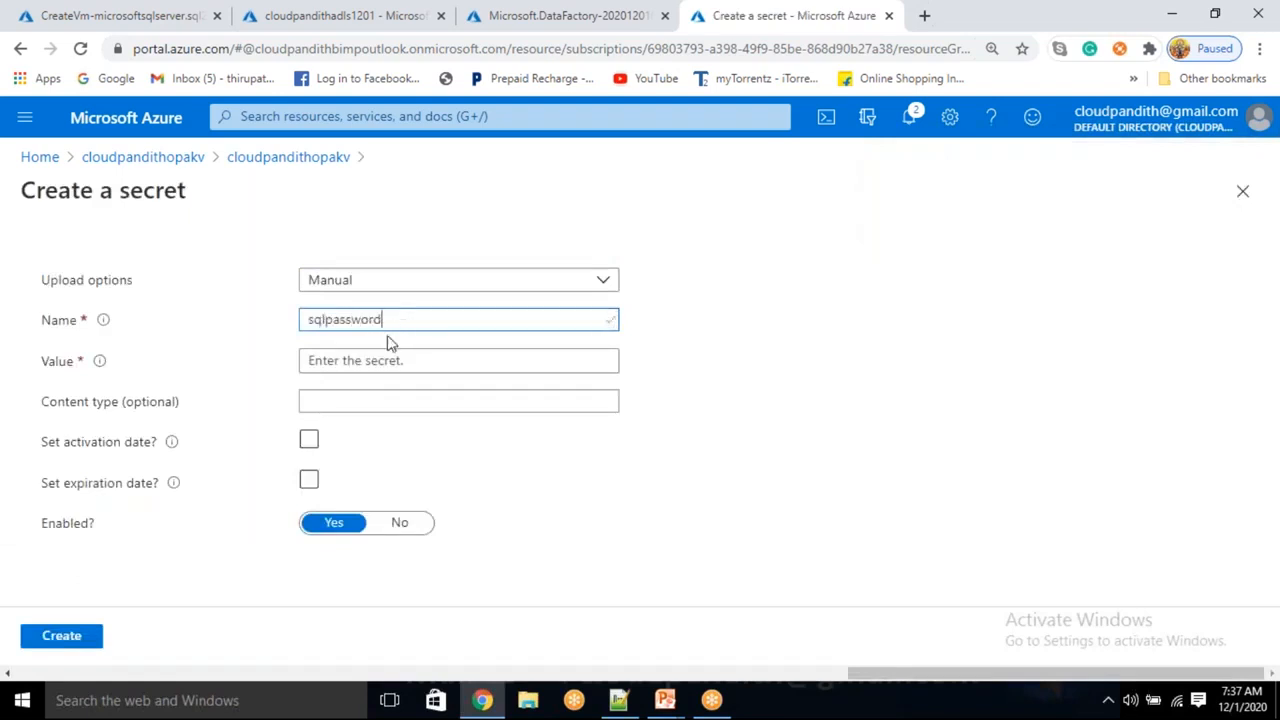
click(348, 365)
text(P)
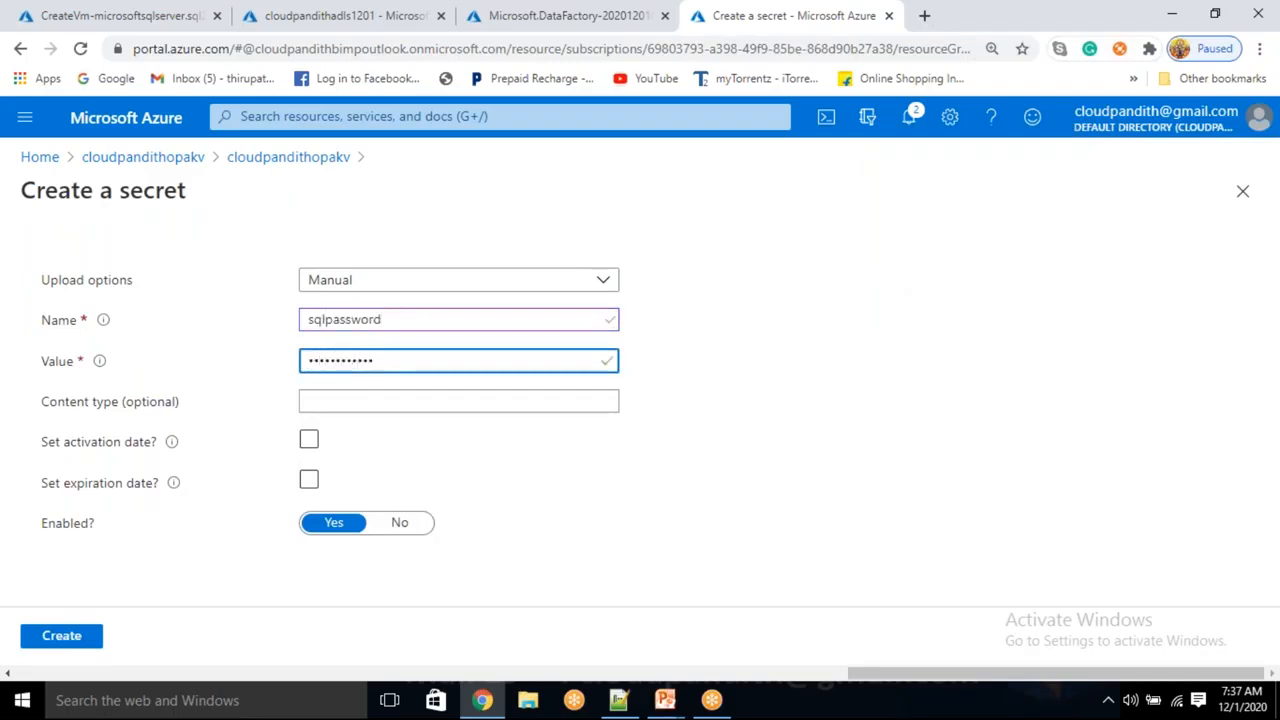
click(62, 636)
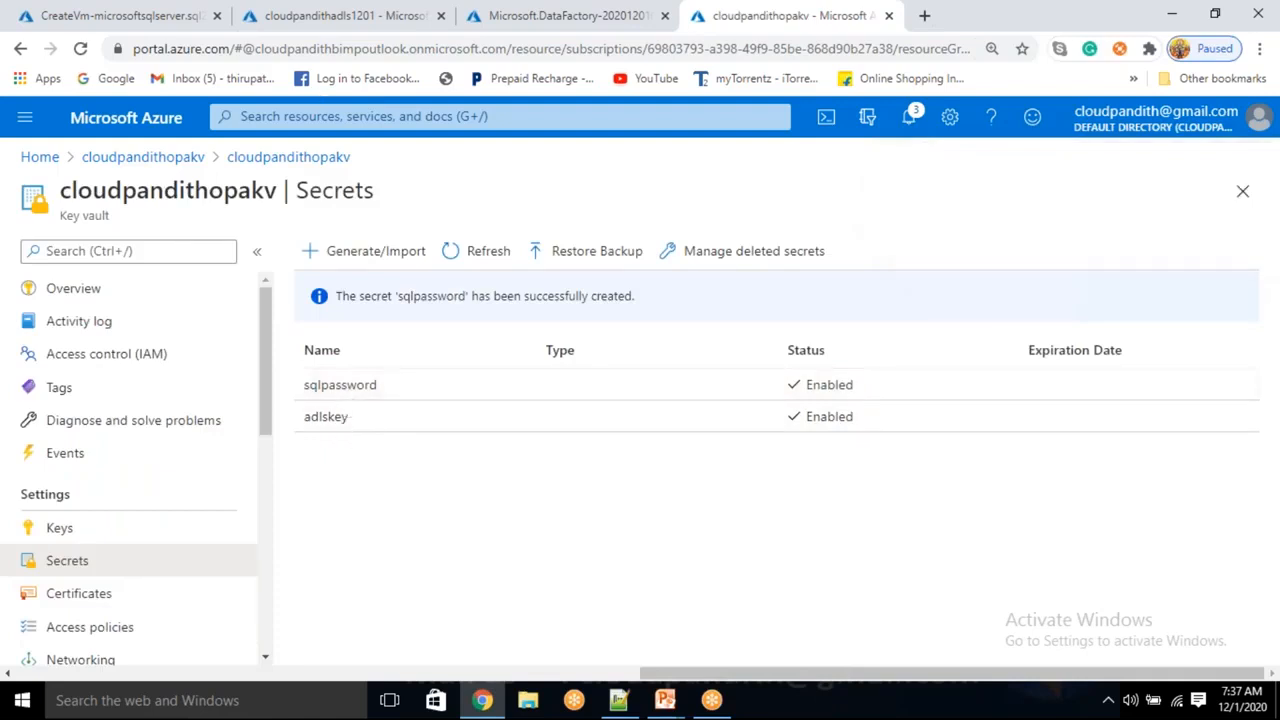
click(345, 15)
scroll(15, 483, down, 3)
scroll(15, 483, up, 5)
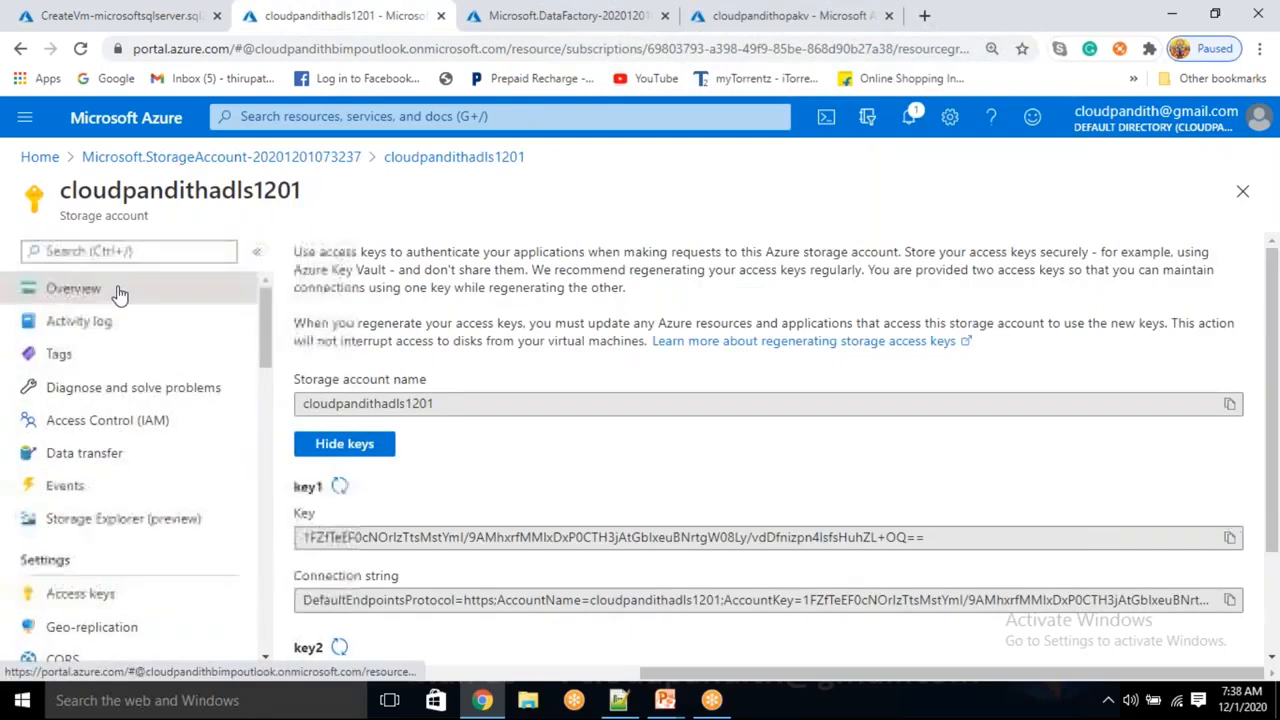
View the storage account's container list, which is still empty
click(116, 289)
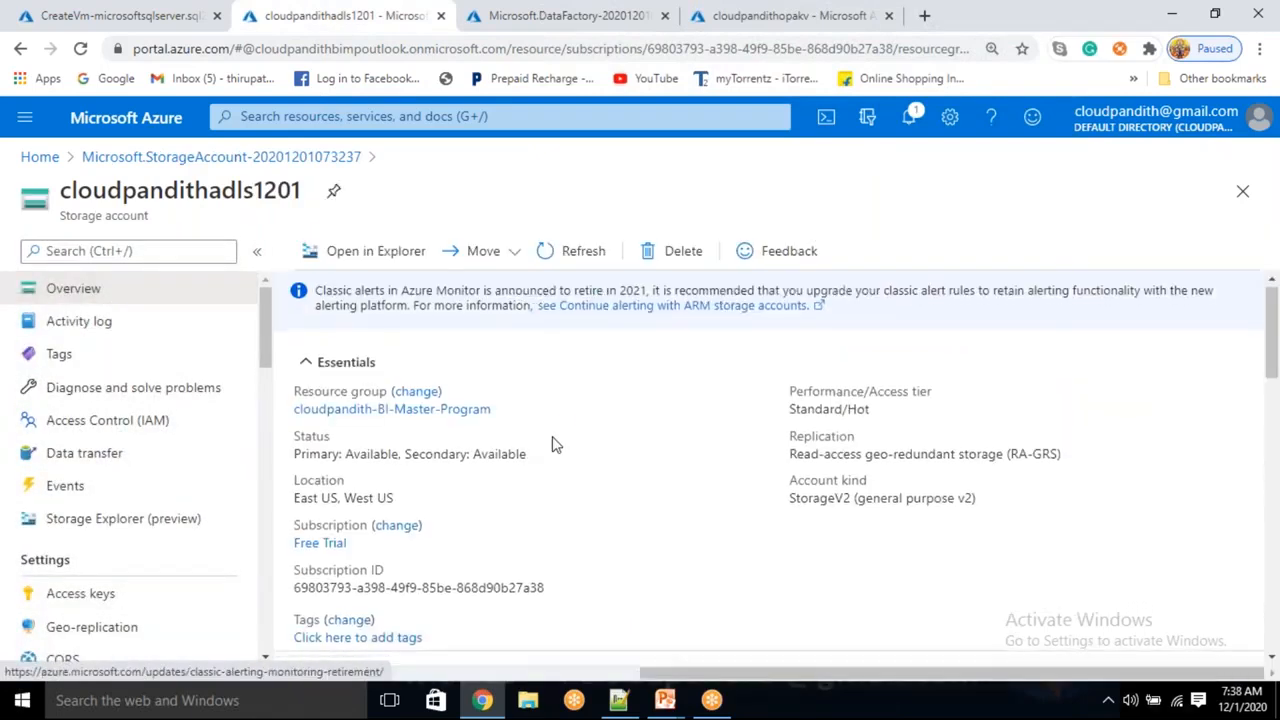
scroll(529, 463, down, 2)
click(398, 519)
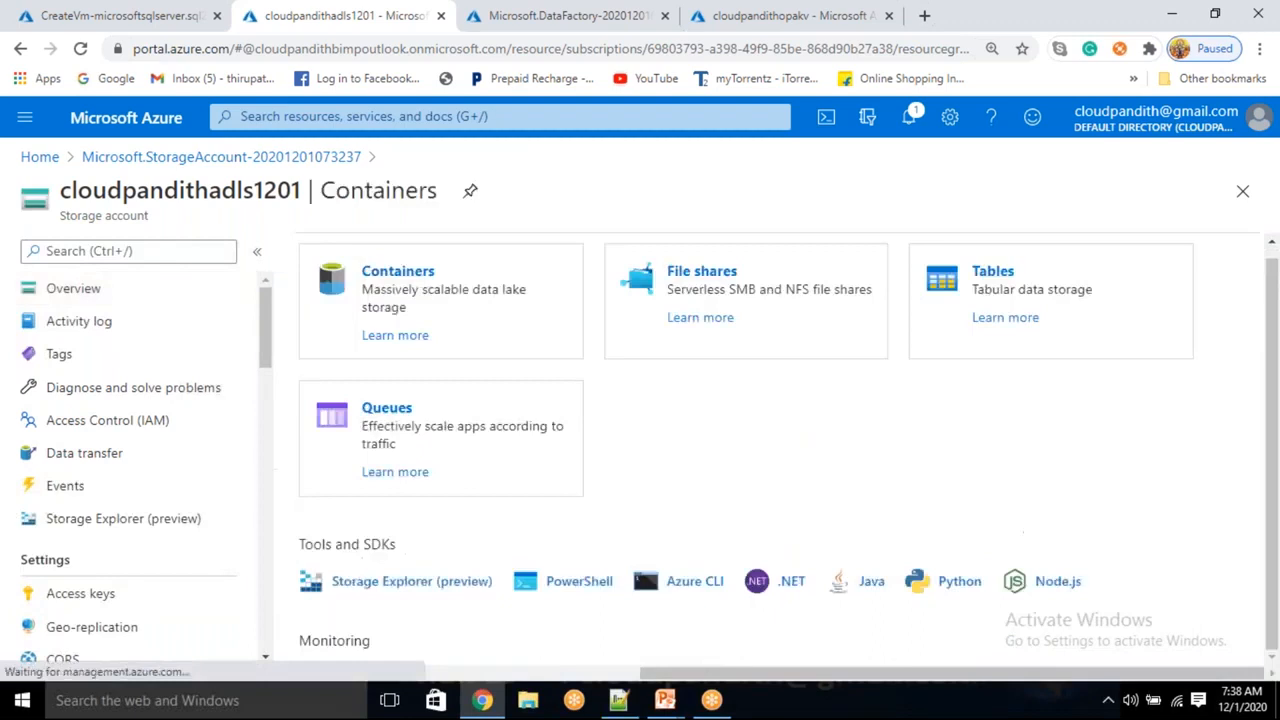
click(393, 467)
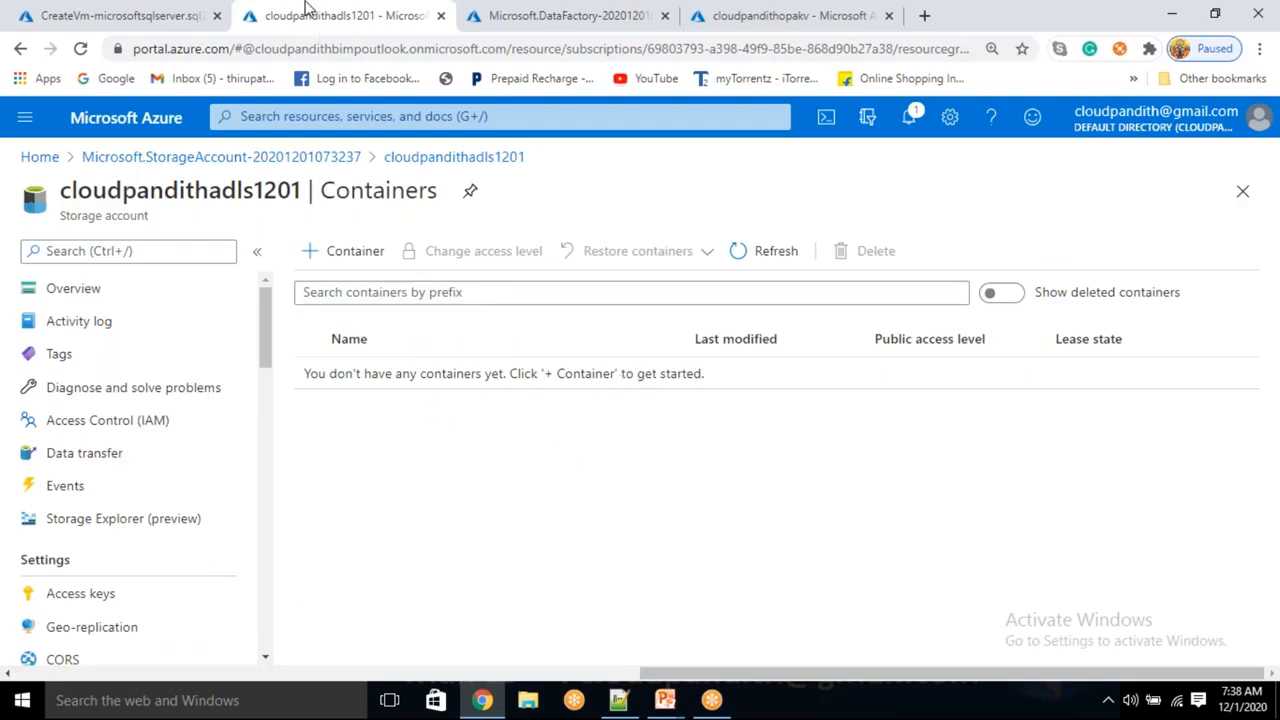
Check the SQL VM deployment's progress, then open the deployed data factory resource
click(127, 8)
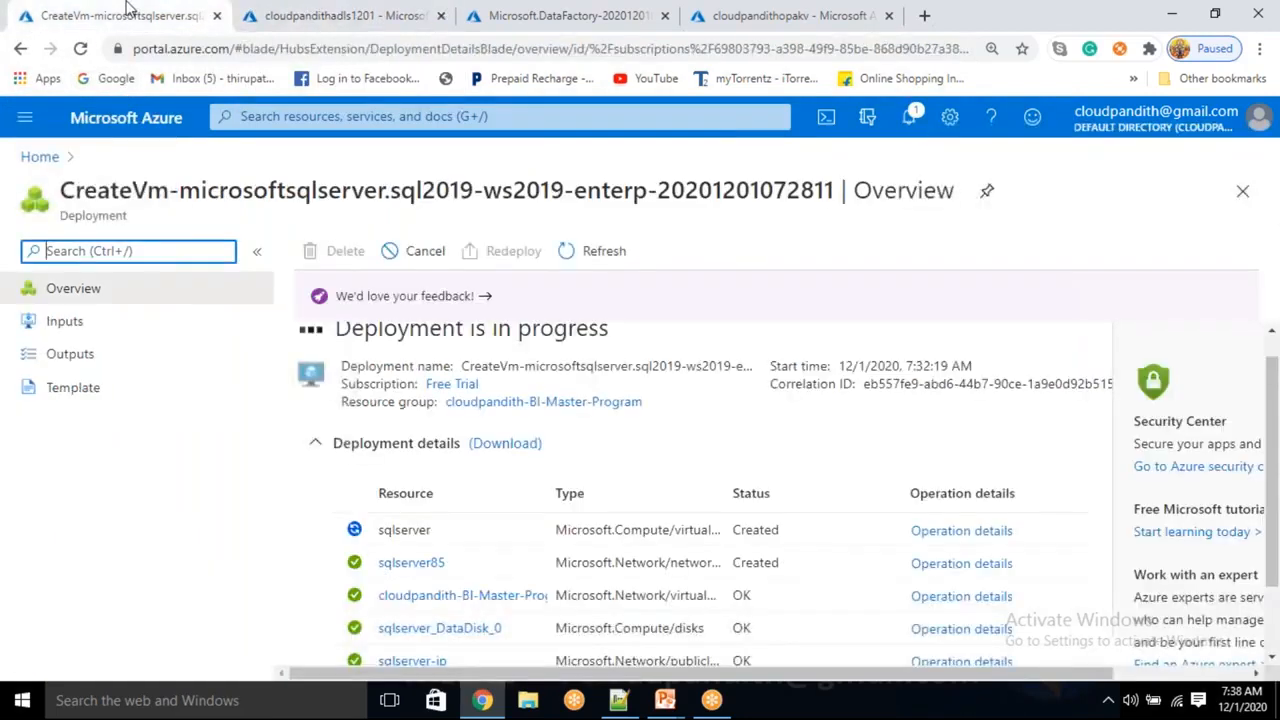
click(338, 10)
click(530, 8)
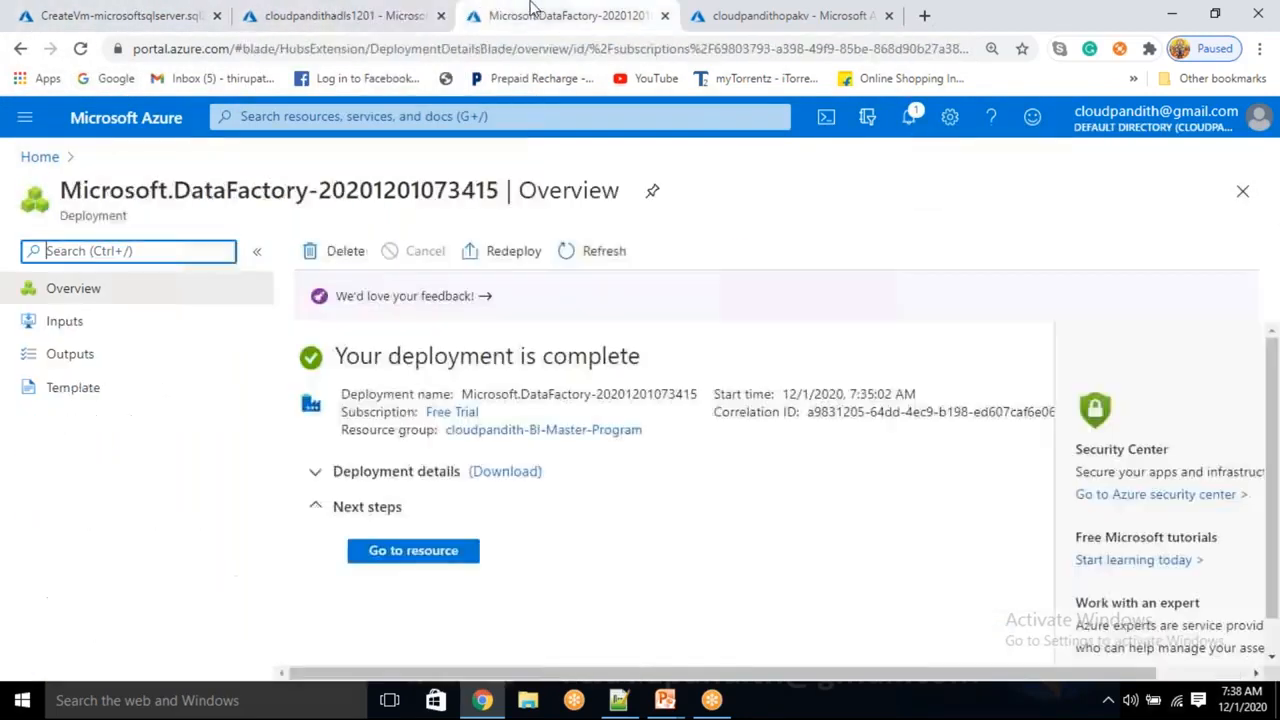
click(414, 551)
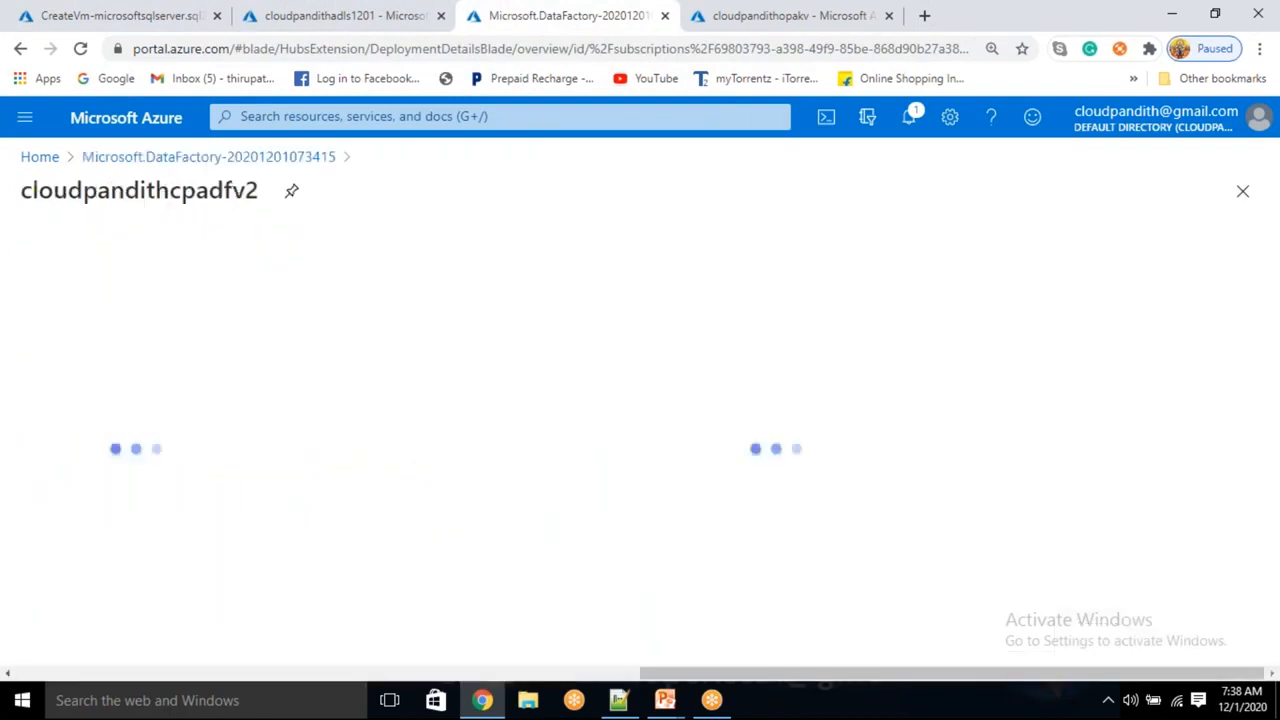
click(355, 10)
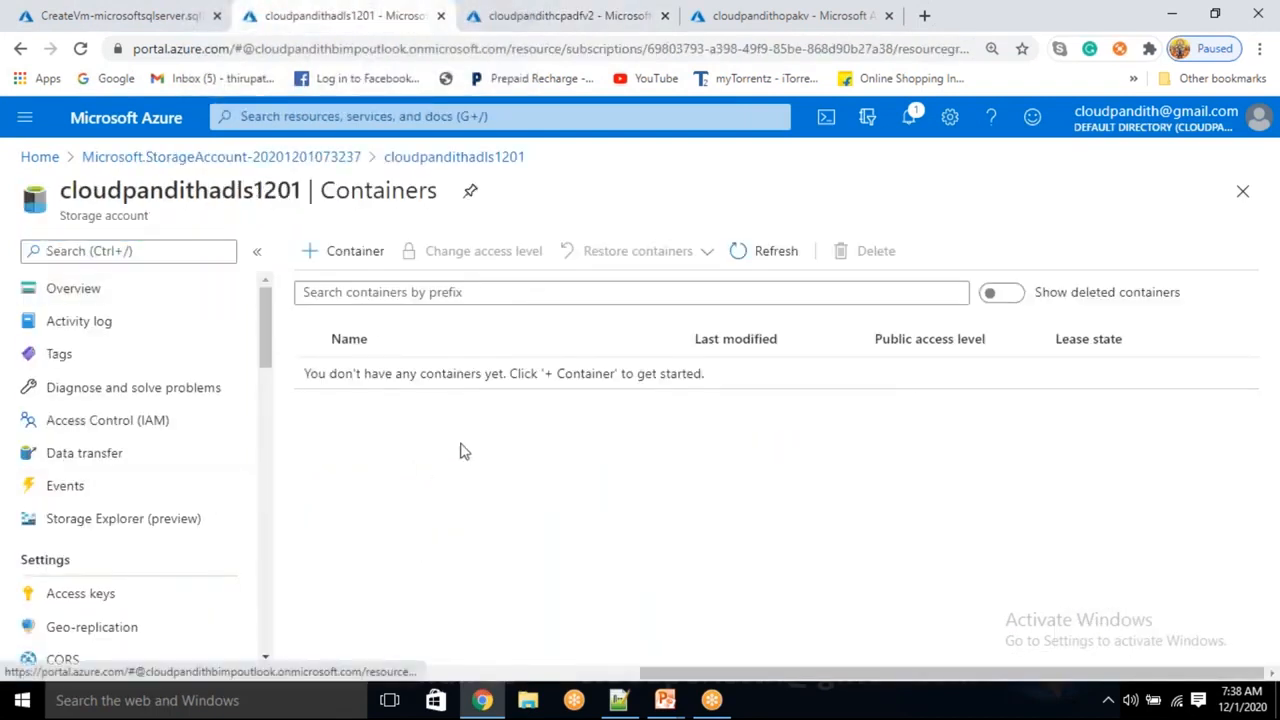
click(540, 10)
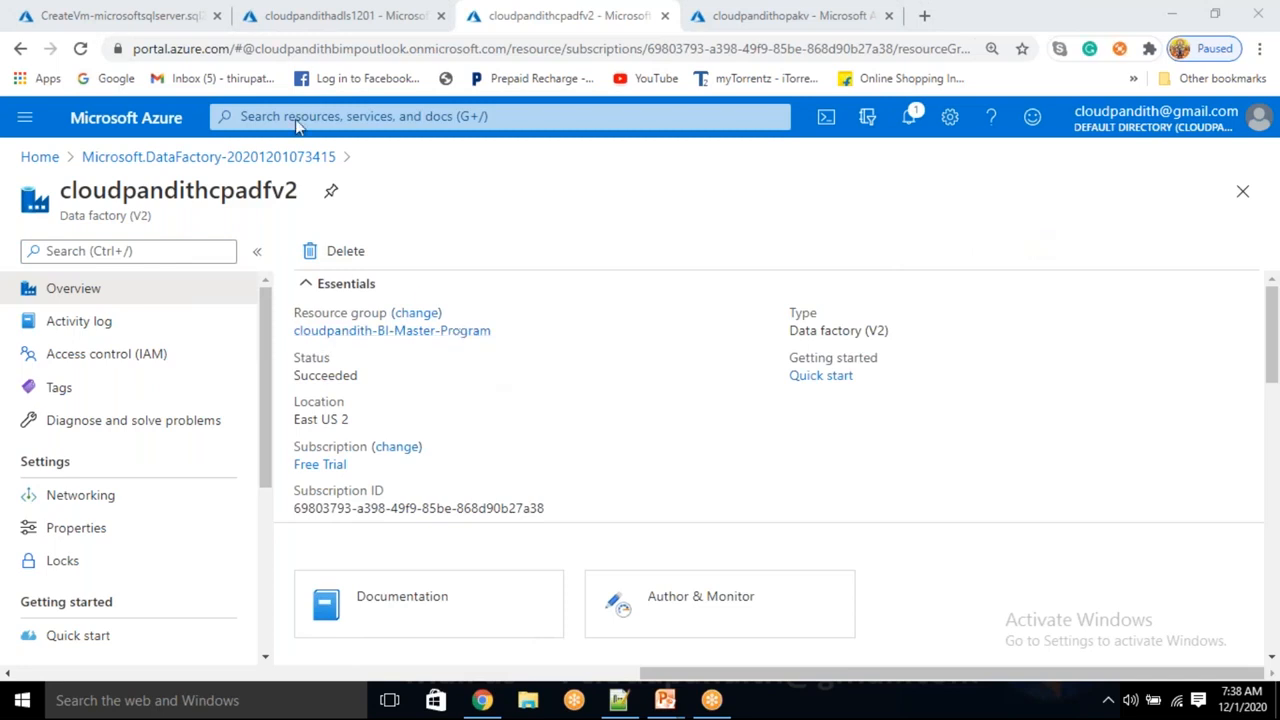
Refresh the SQL VM deployment status twice before switching back to the data factory
click(70, 15)
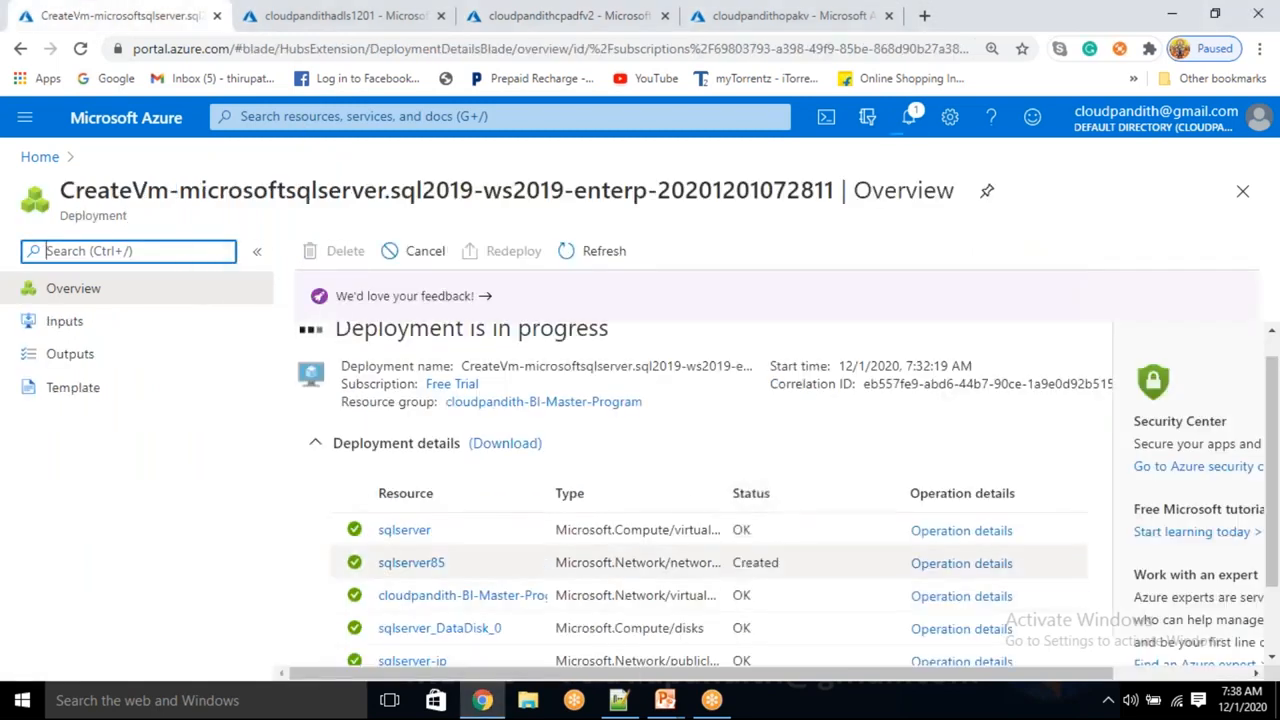
click(598, 251)
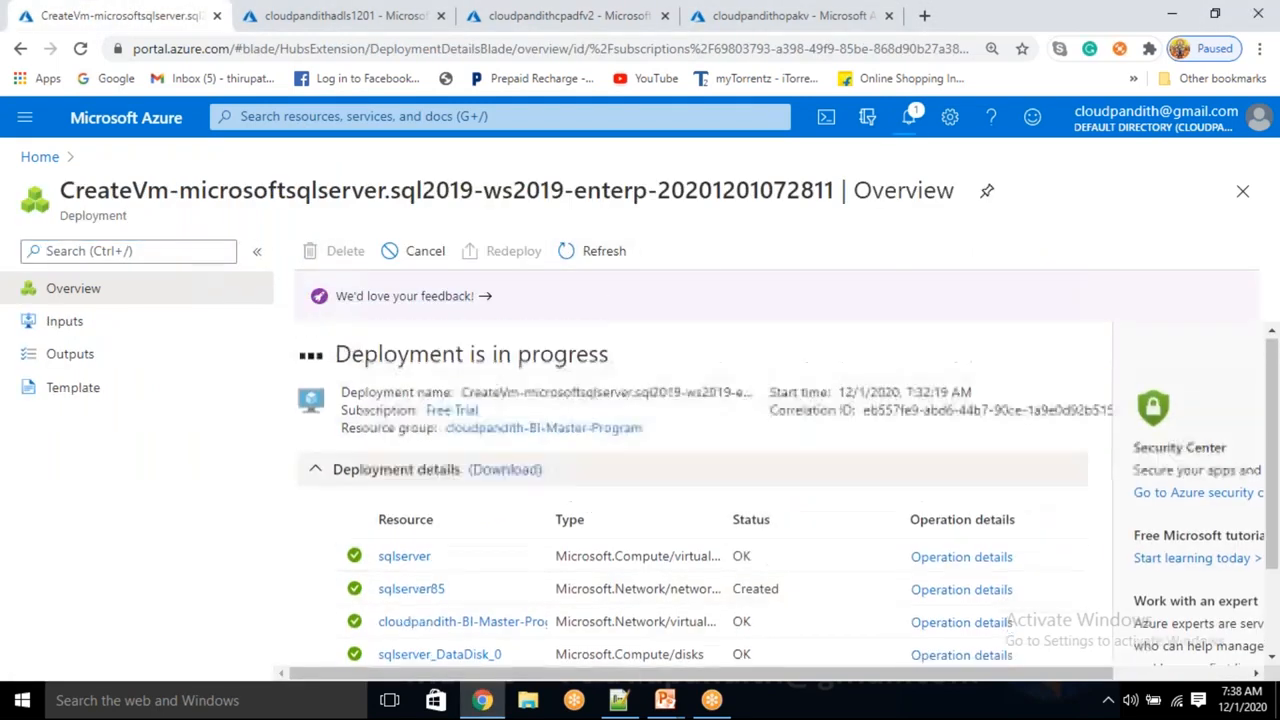
click(603, 255)
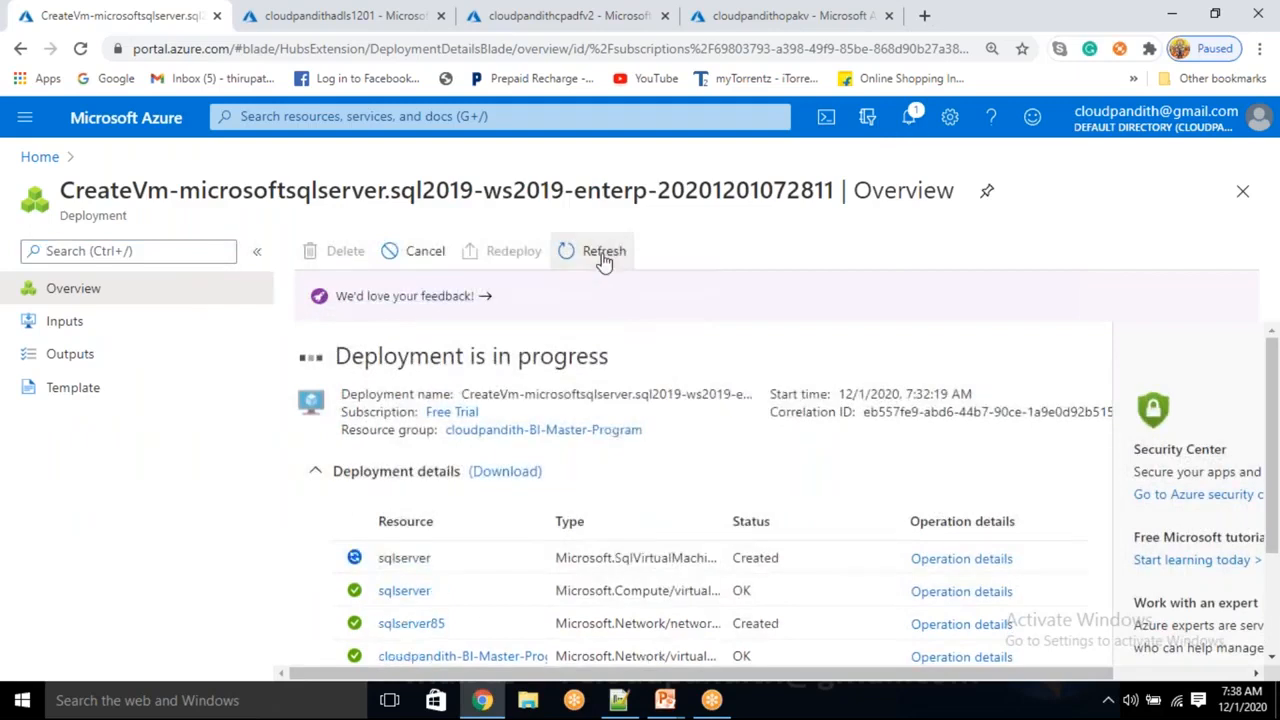
click(620, 15)
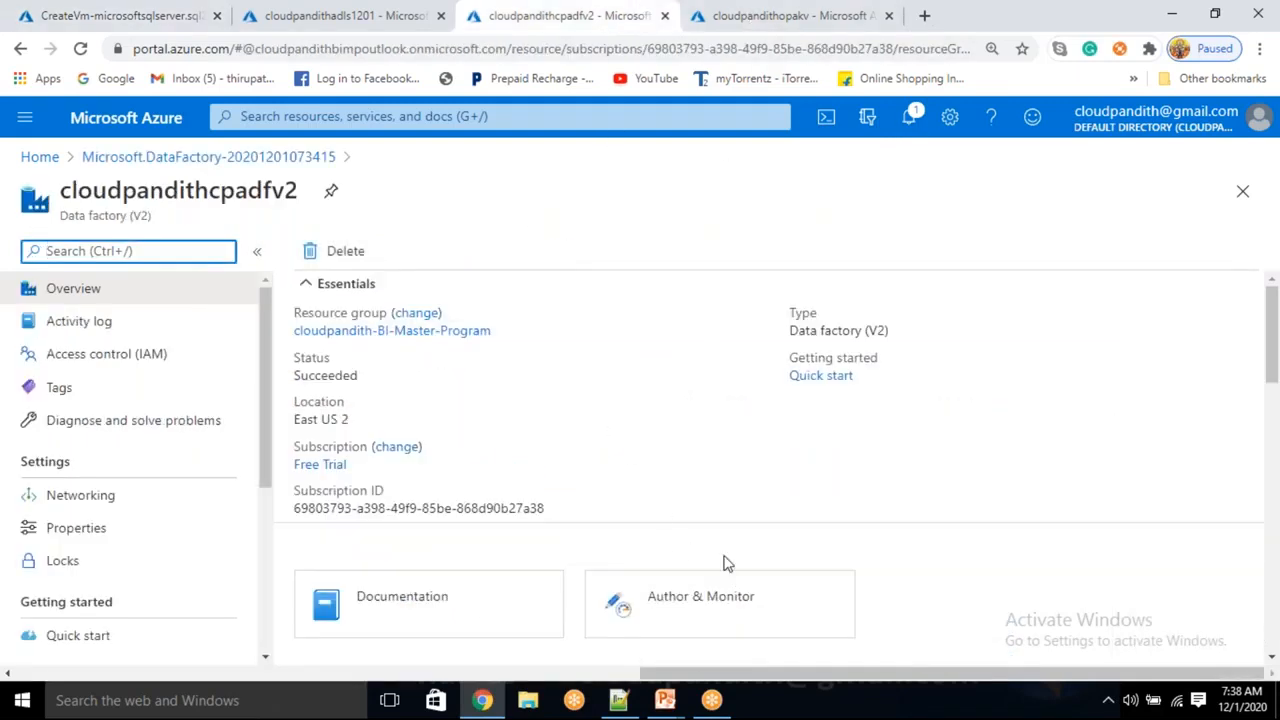
Open the cloudpandithcpadfv2 Data Factory start page, then return to the CreateVm-microsoftsqlserver deployment overview
click(708, 599)
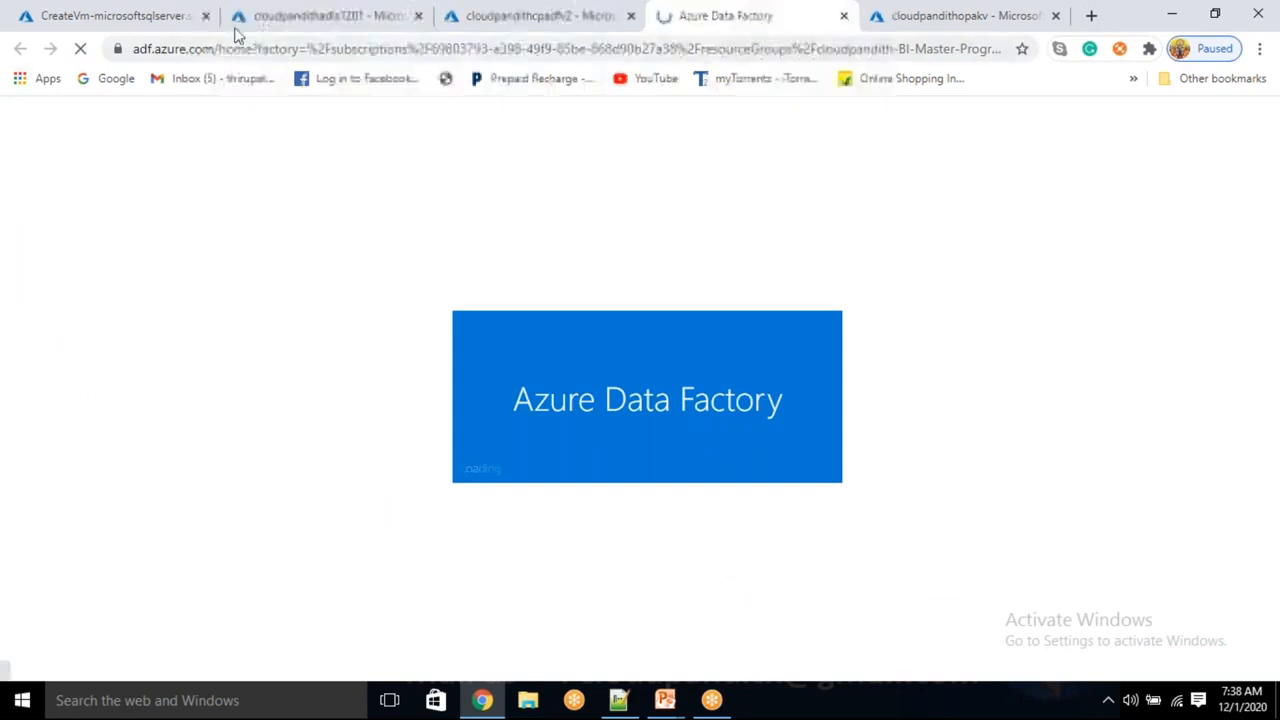
drag(285, 15, 812, 12)
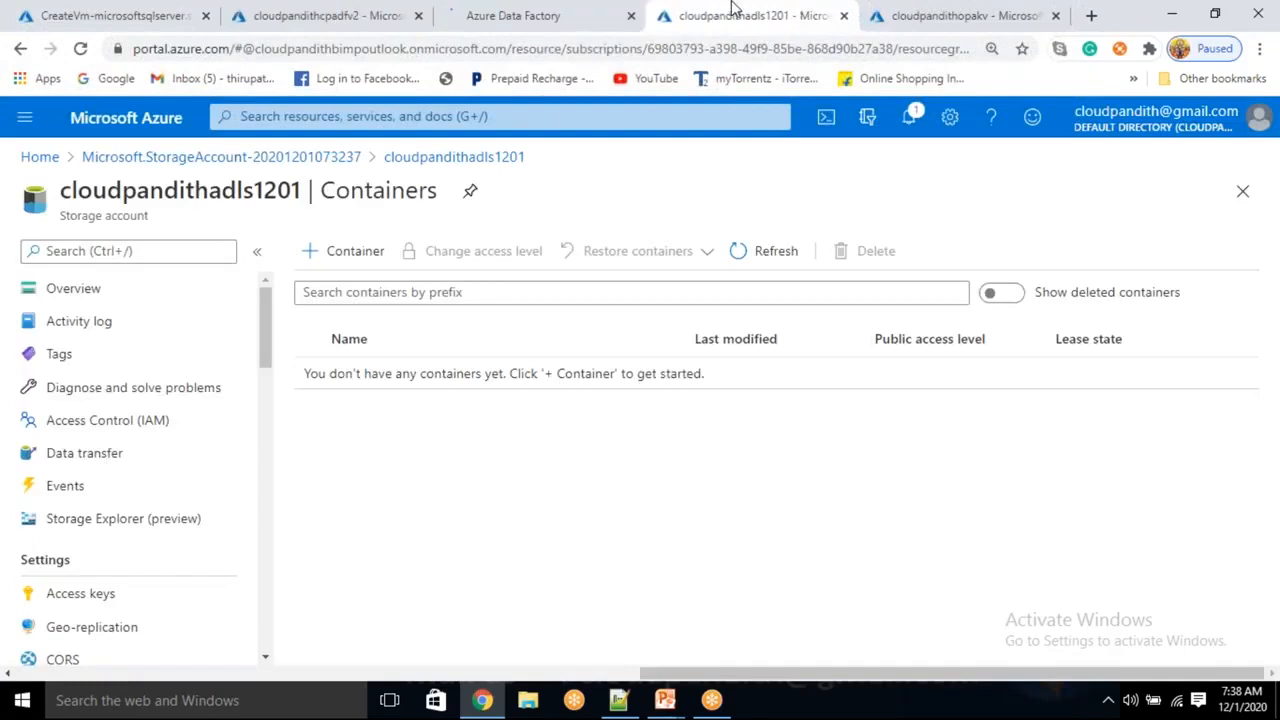
click(940, 10)
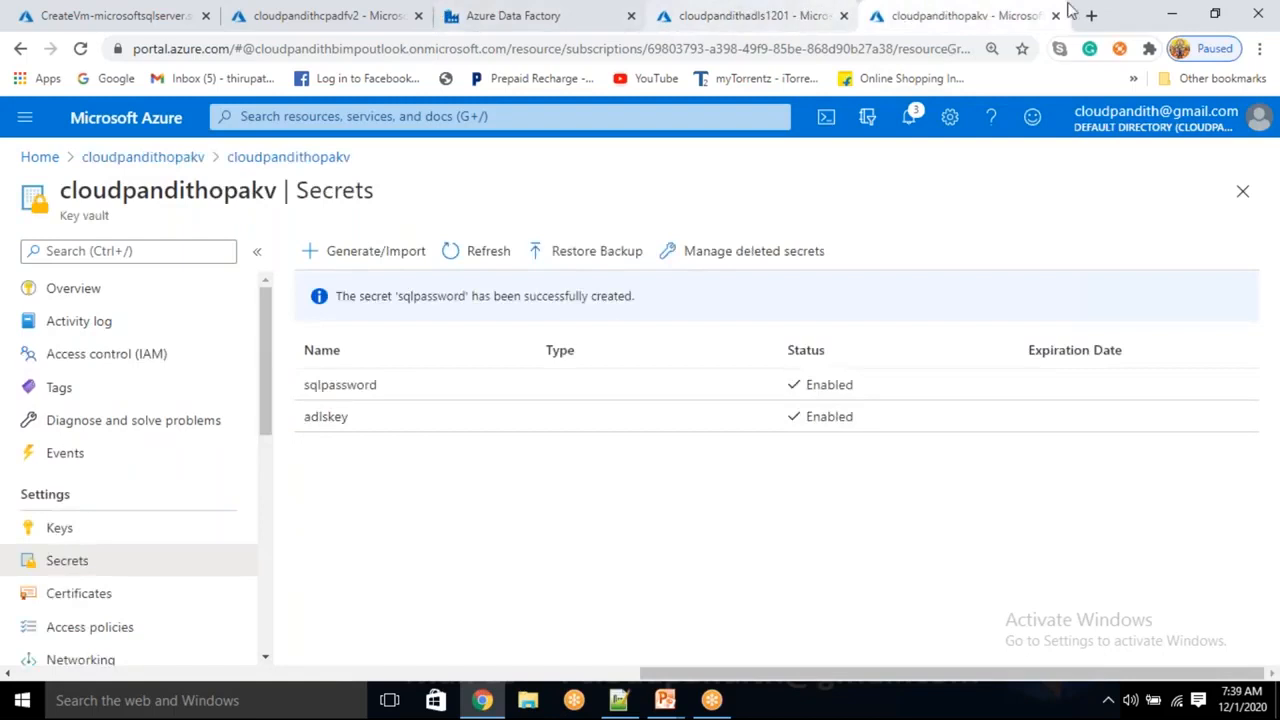
click(409, 8)
click(472, 10)
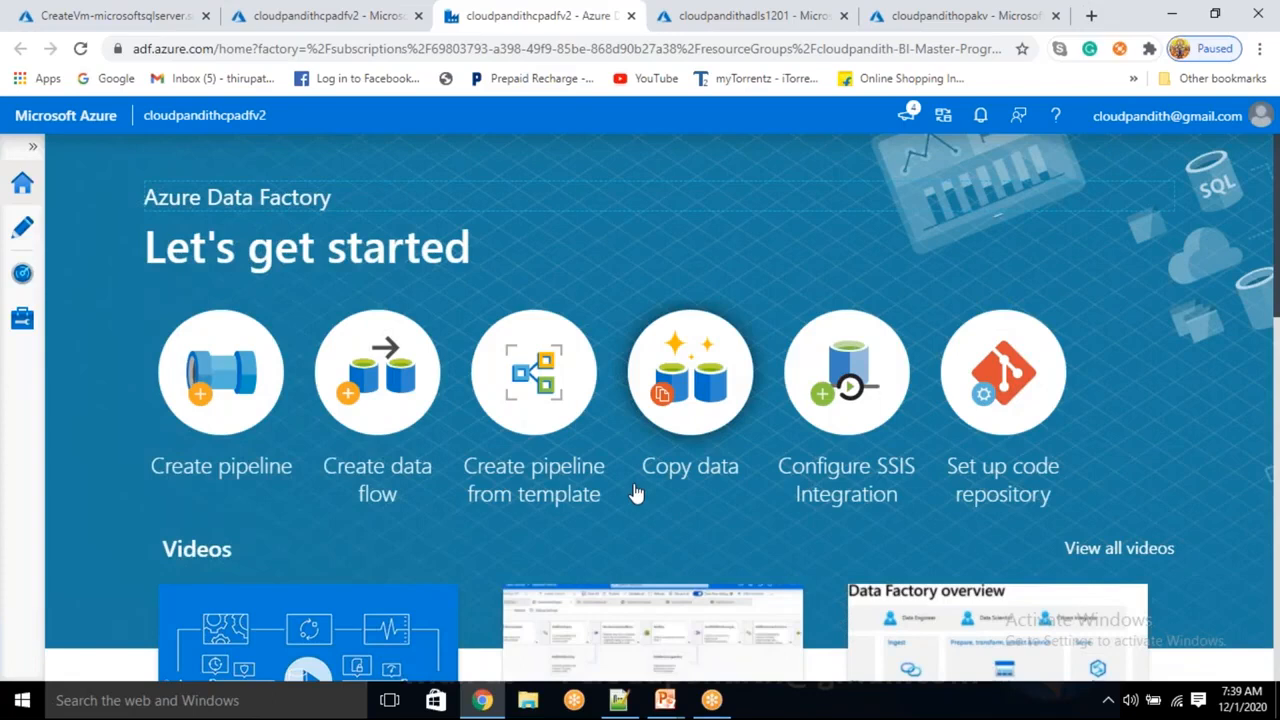
click(114, 15)
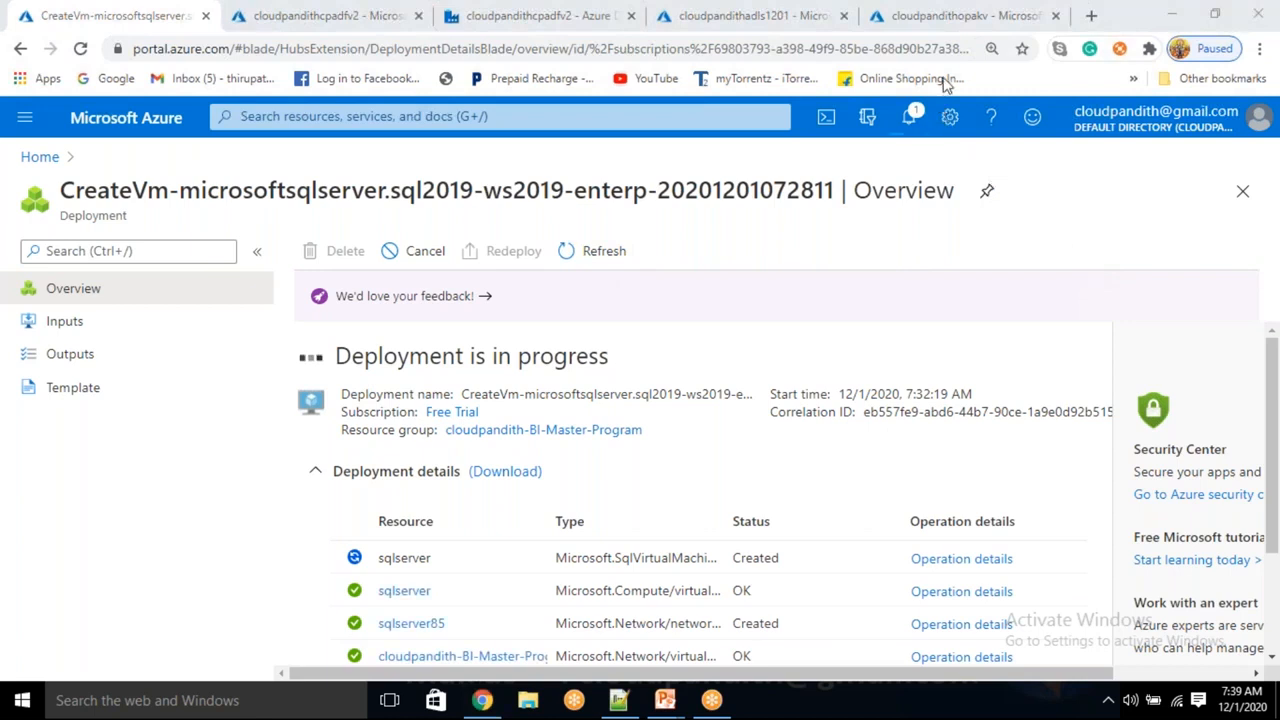
Refresh the sqlserver VM deployment twice, reviewing the resources still being created
click(611, 257)
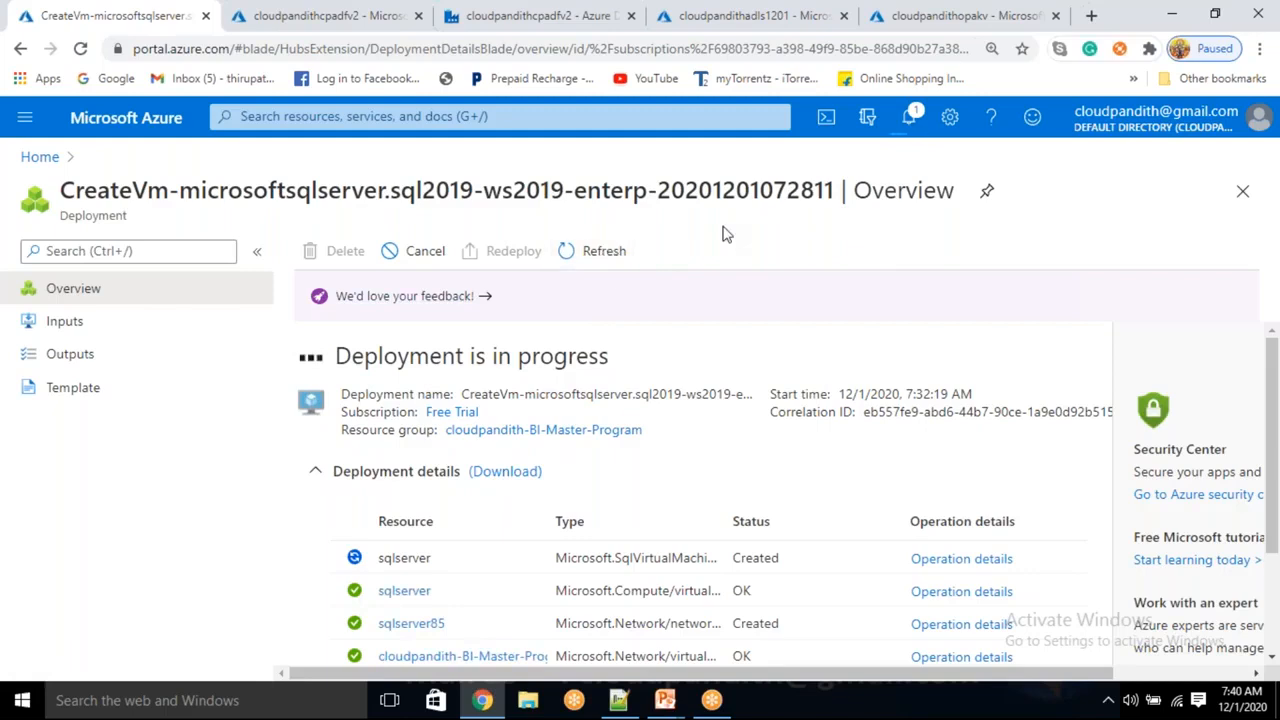
scroll(491, 597, down, 2)
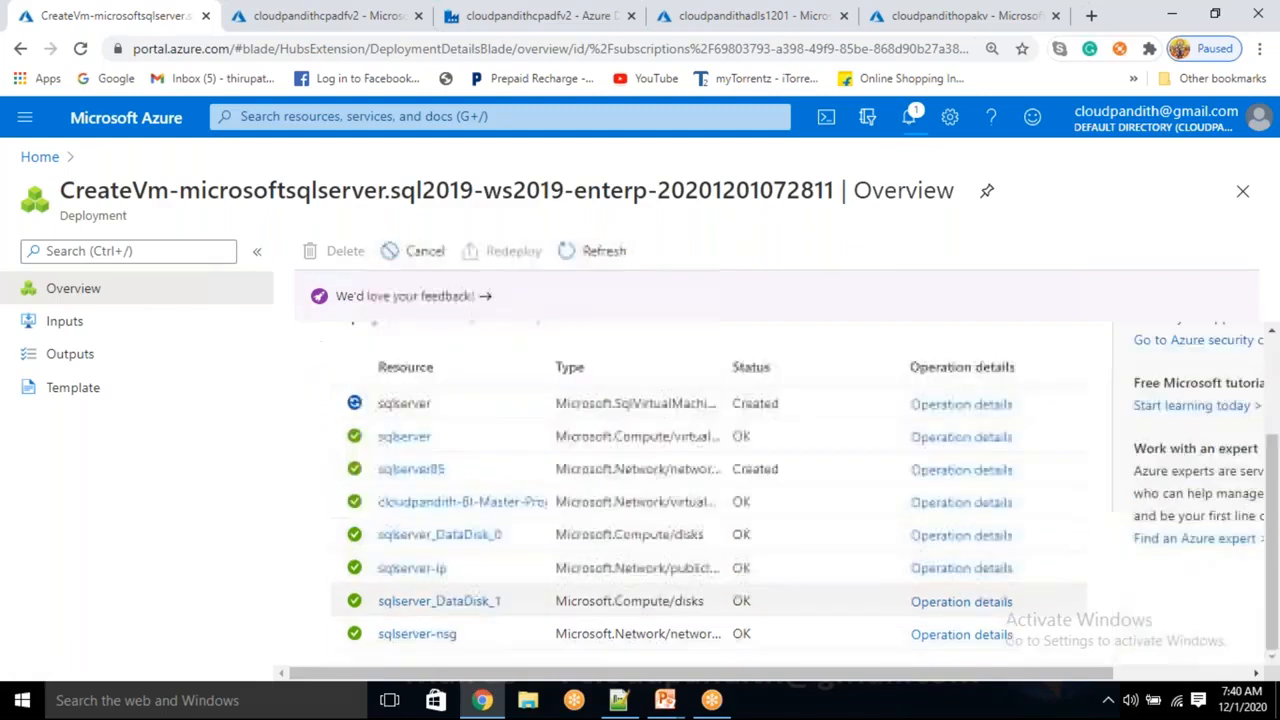
scroll(491, 592, up, 2)
scroll(491, 592, down, 2)
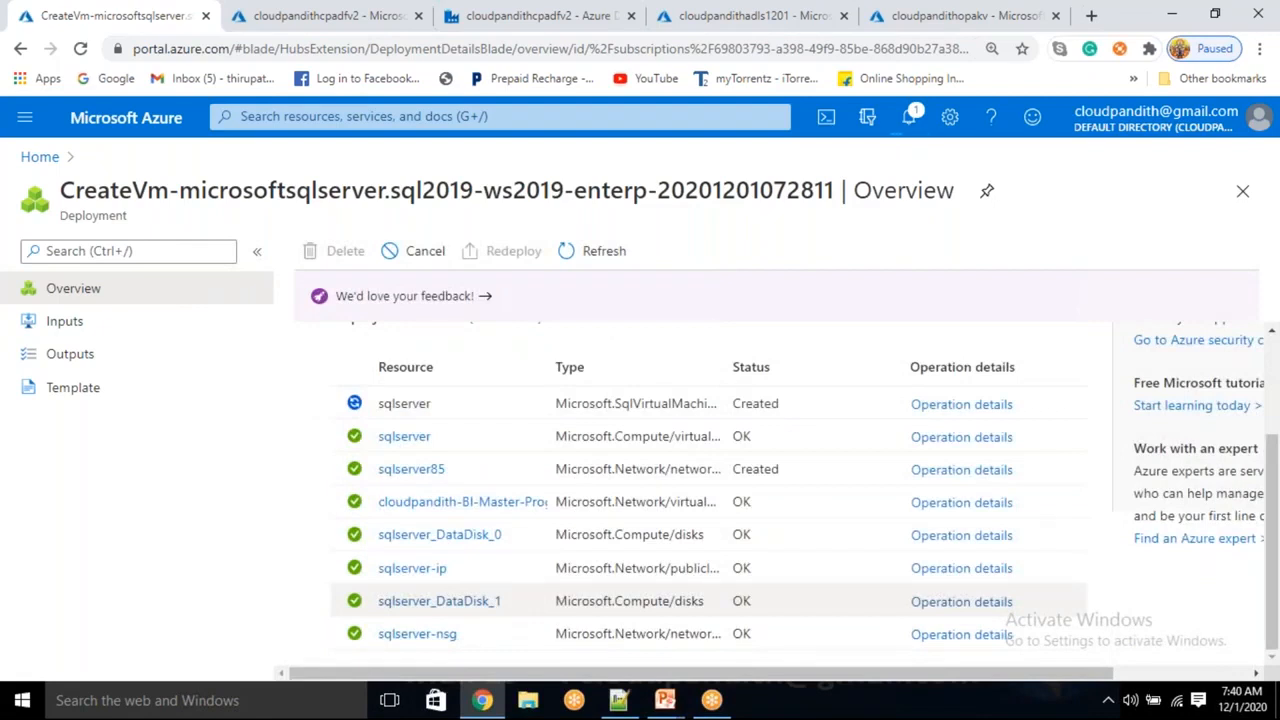
scroll(491, 598, up, 2)
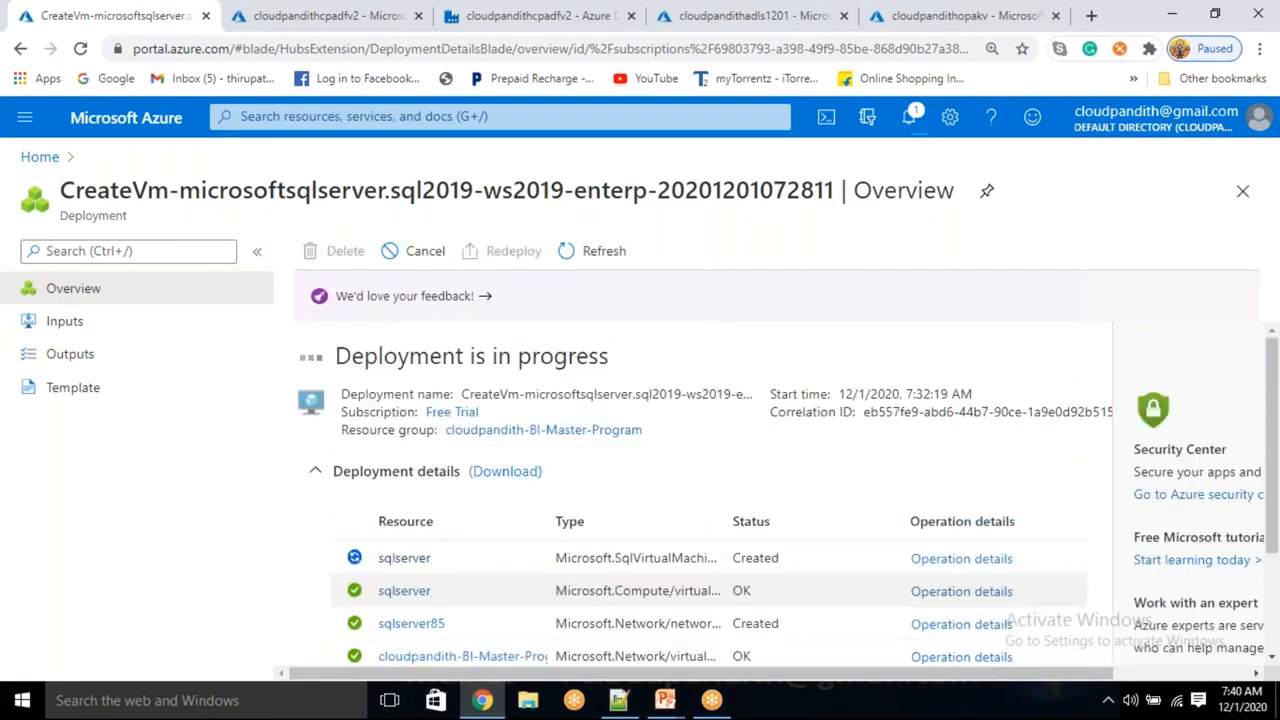
drag(449, 553, 379, 555)
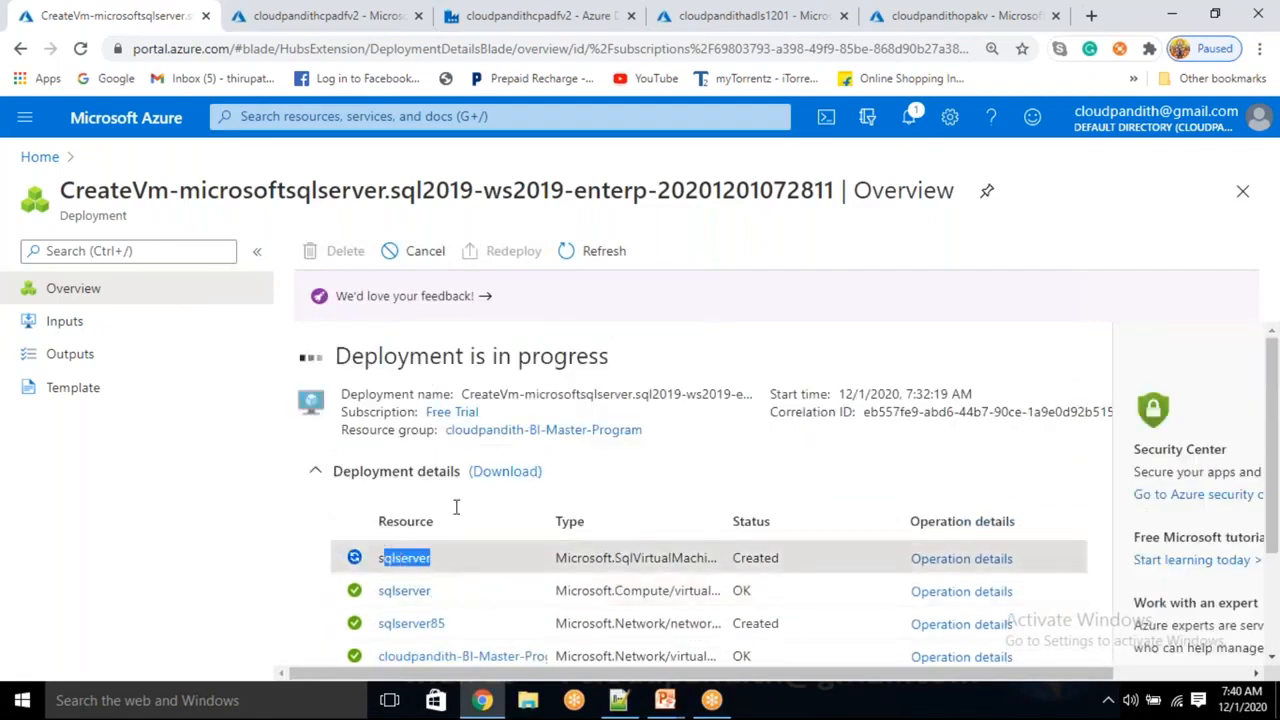
click(457, 506)
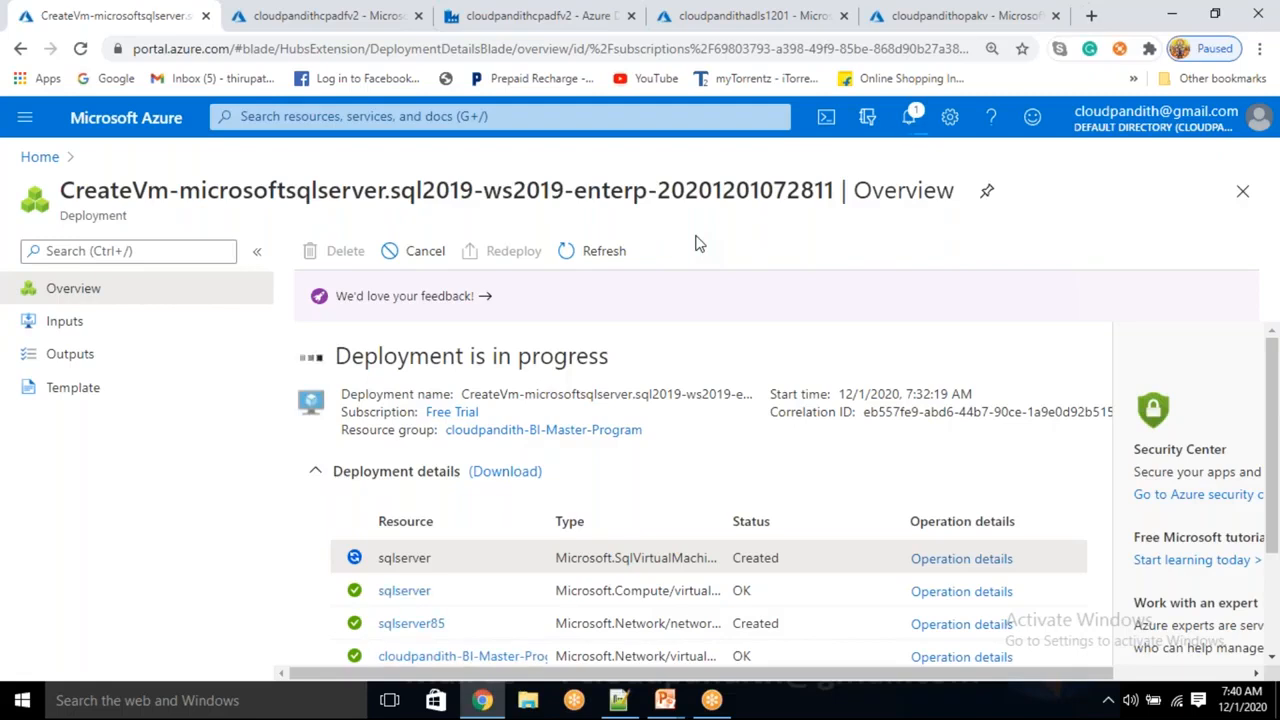
click(618, 265)
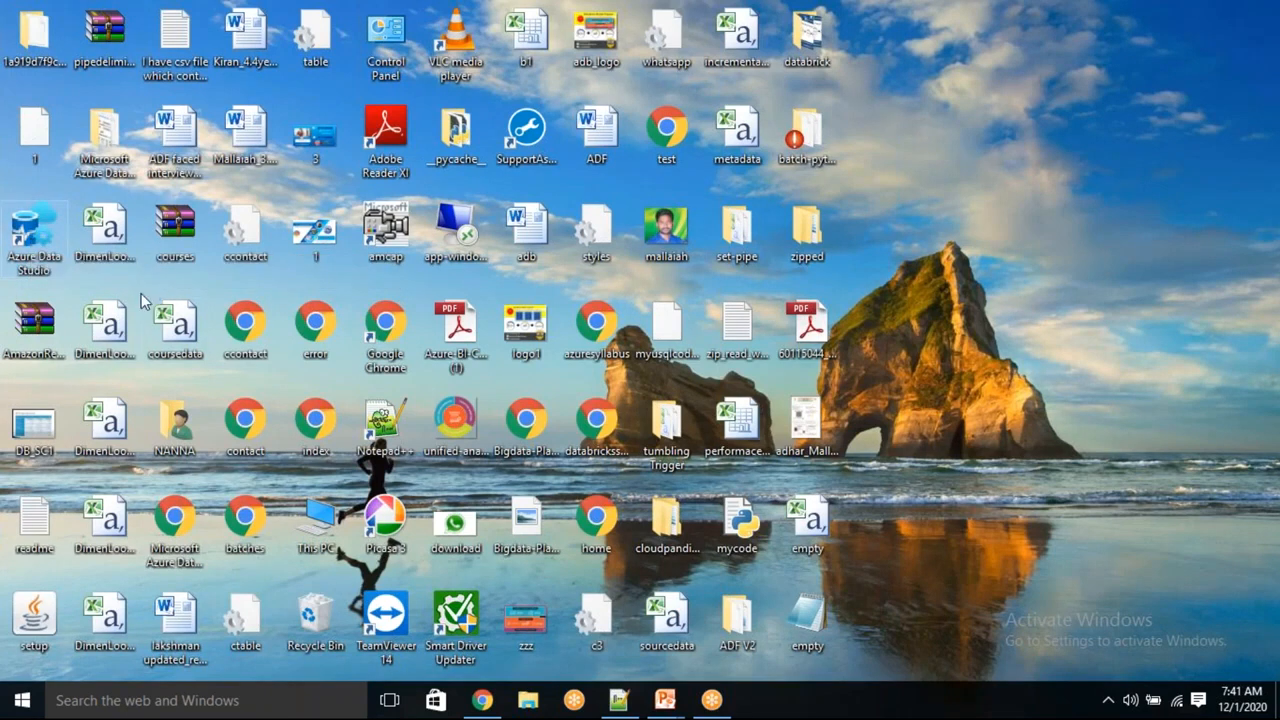
Launch Azure Data Studio from the desktop and refresh the VM deployment status twice
double_click(22, 250)
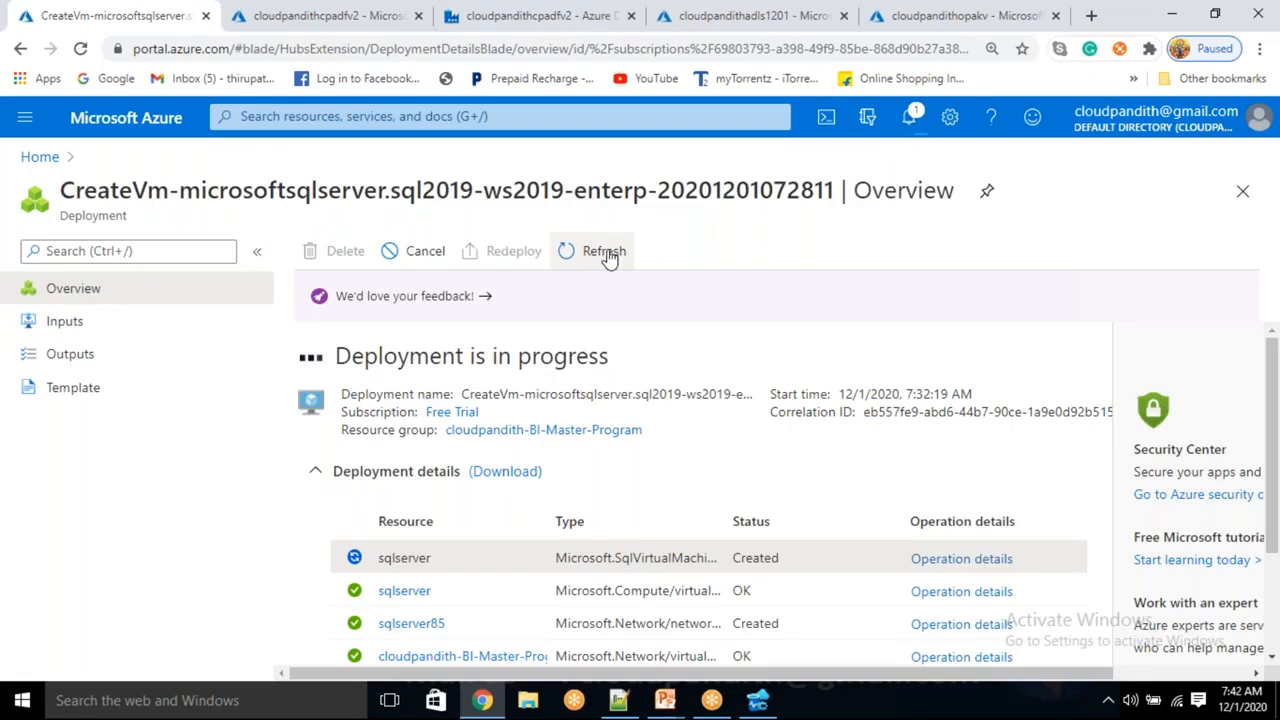
click(610, 256)
click(606, 257)
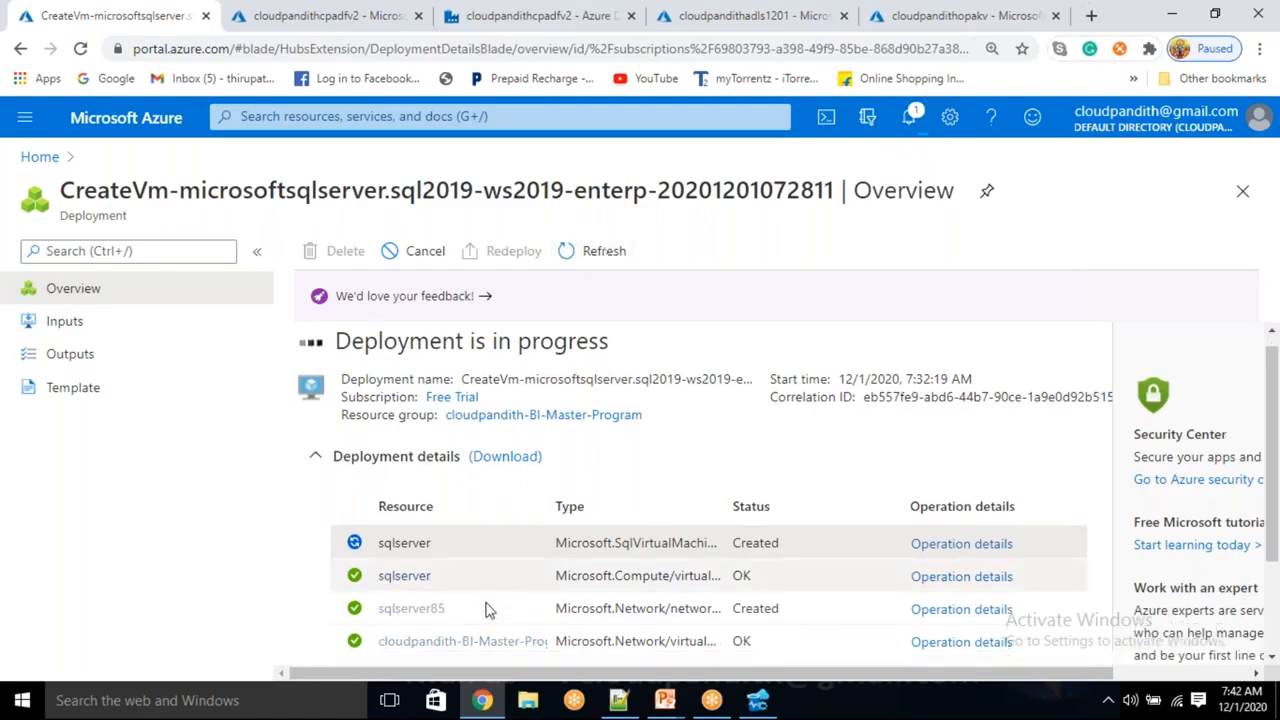
scroll(485, 615, down, 2)
scroll(480, 617, up, 2)
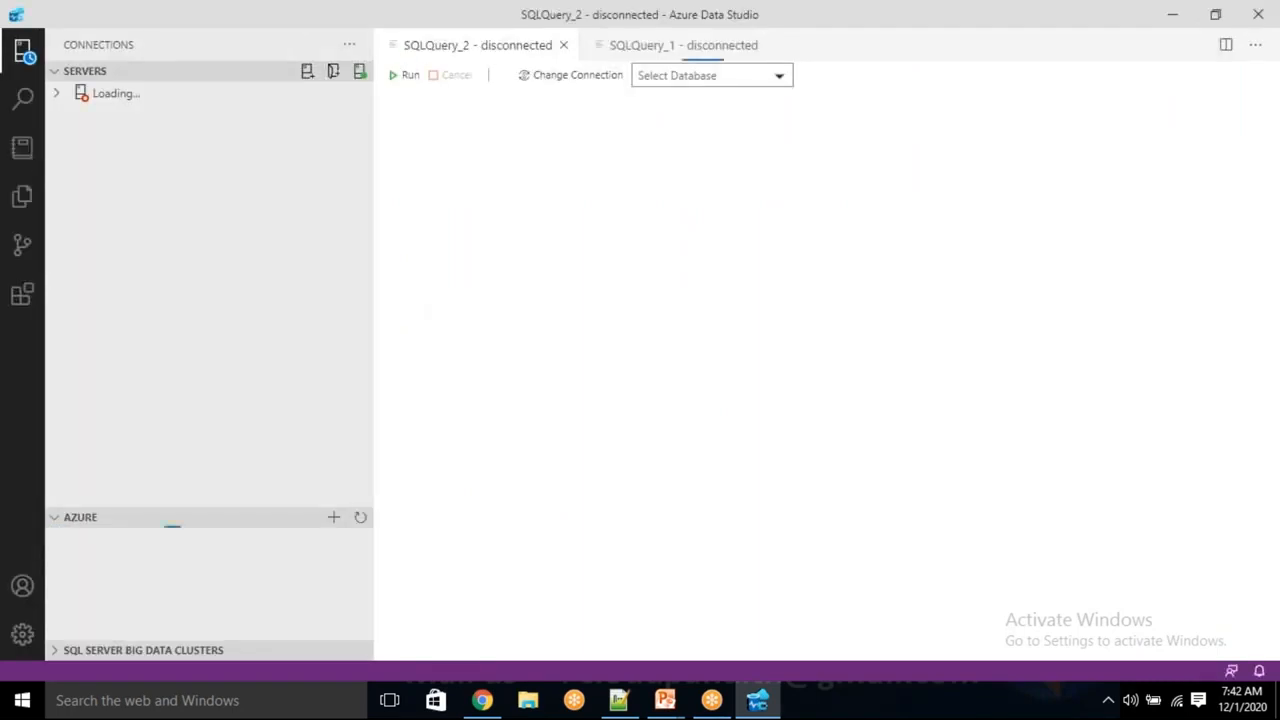
Start an Azure Data Studio connection, review authentication types, and highlight the SQL admin credentials in Notepad++
click(306, 74)
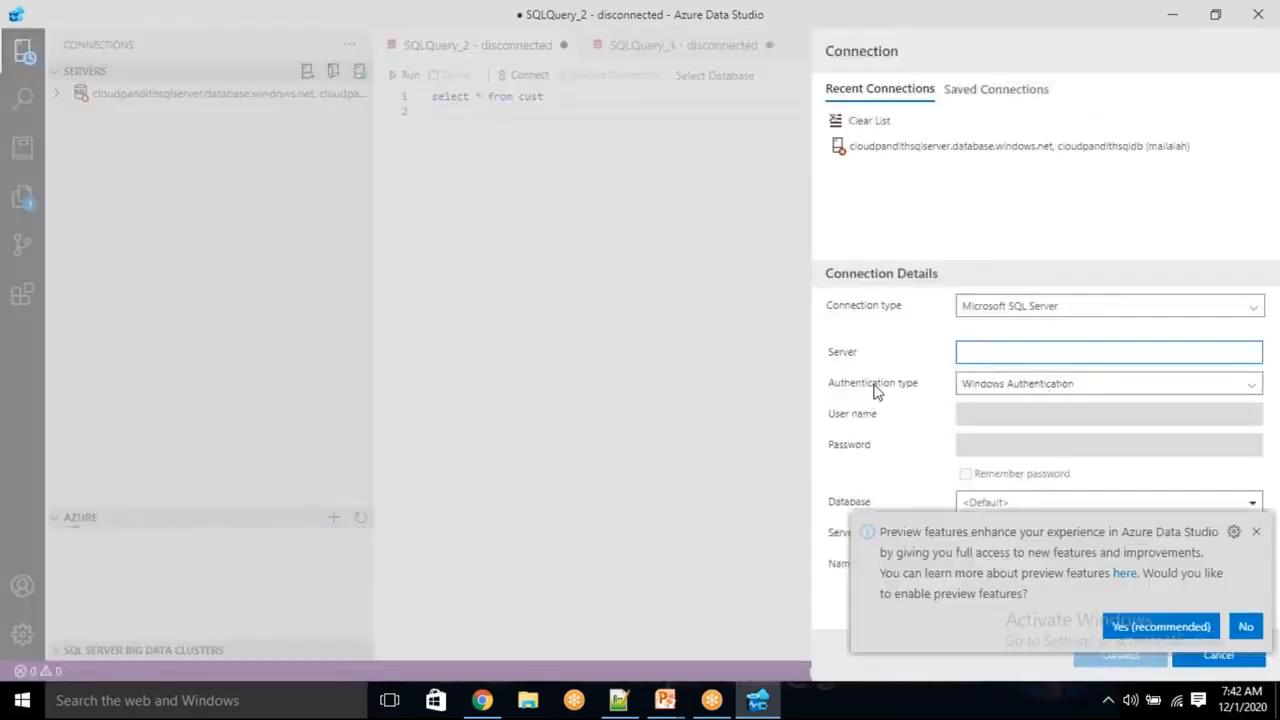
click(997, 383)
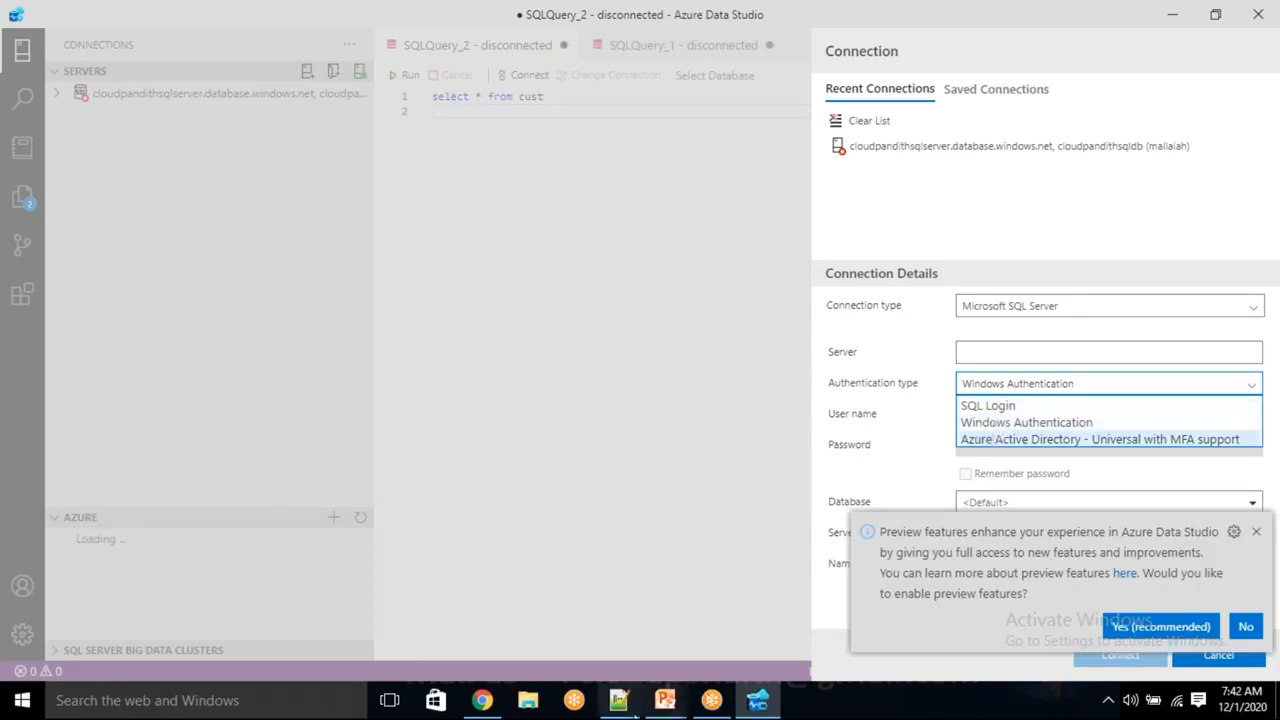
click(618, 700)
drag(490, 121, 836, 127)
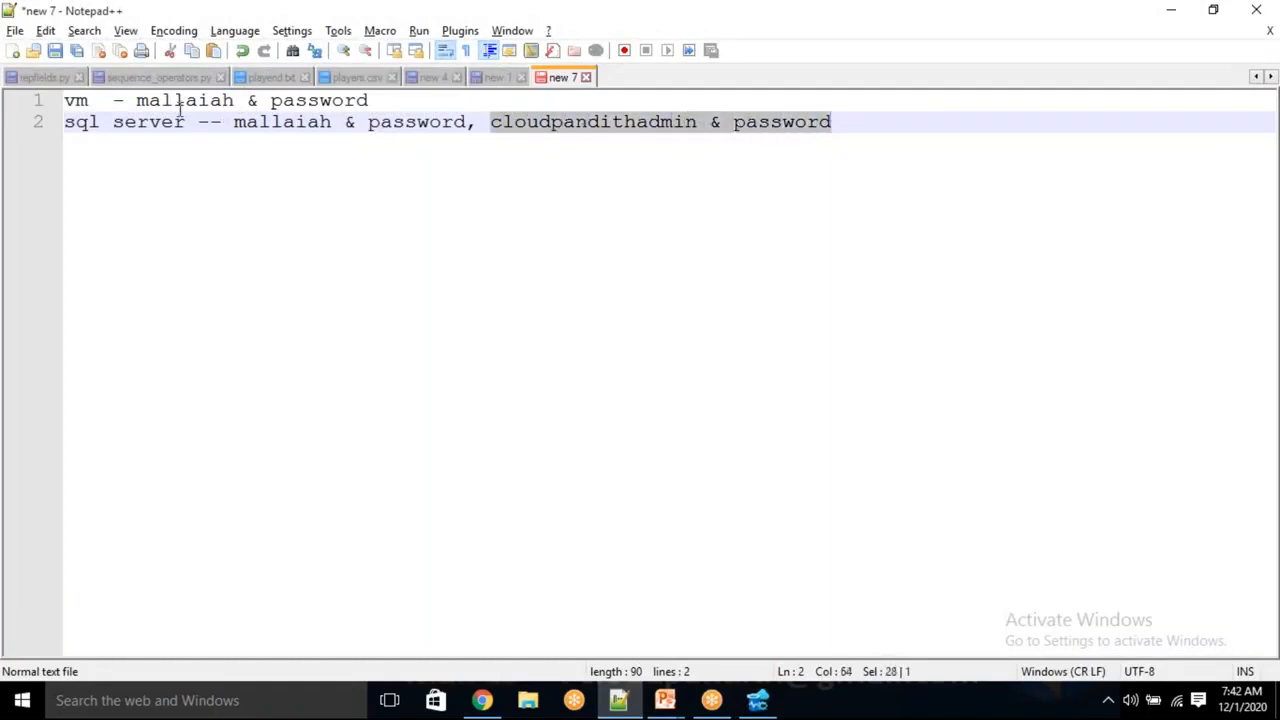
drag(138, 101, 369, 101)
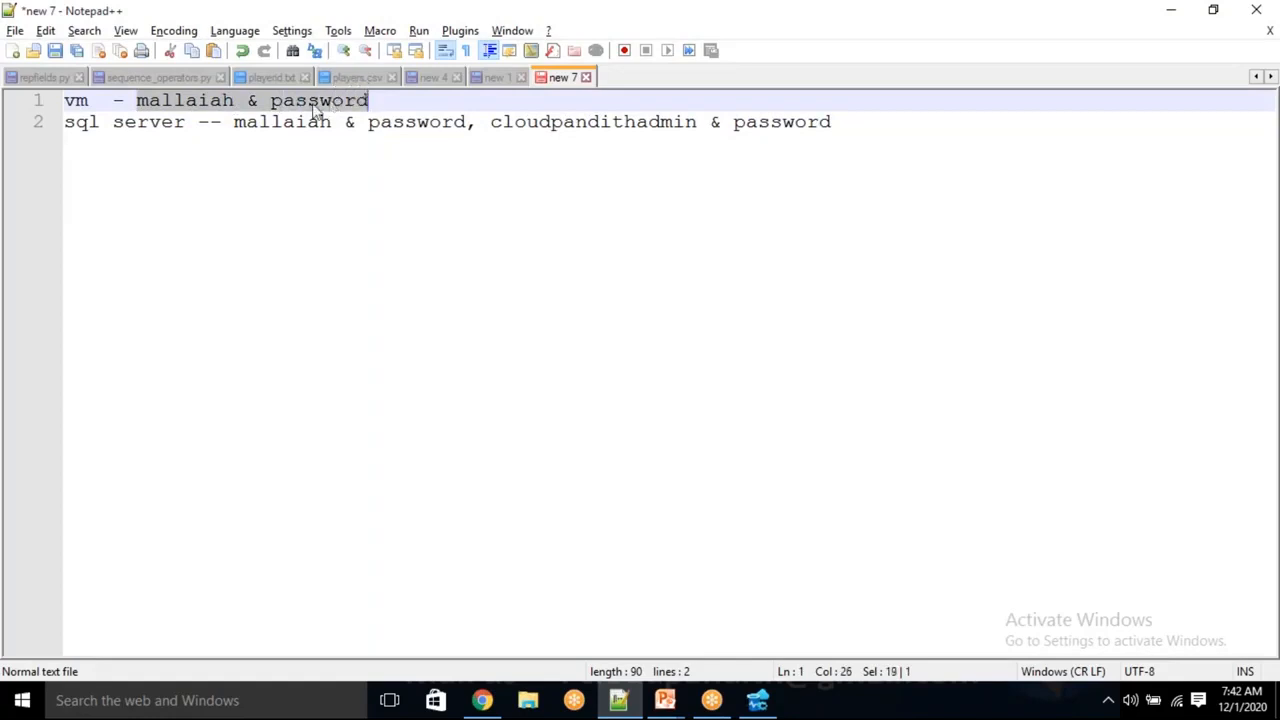
drag(88, 101, 63, 110)
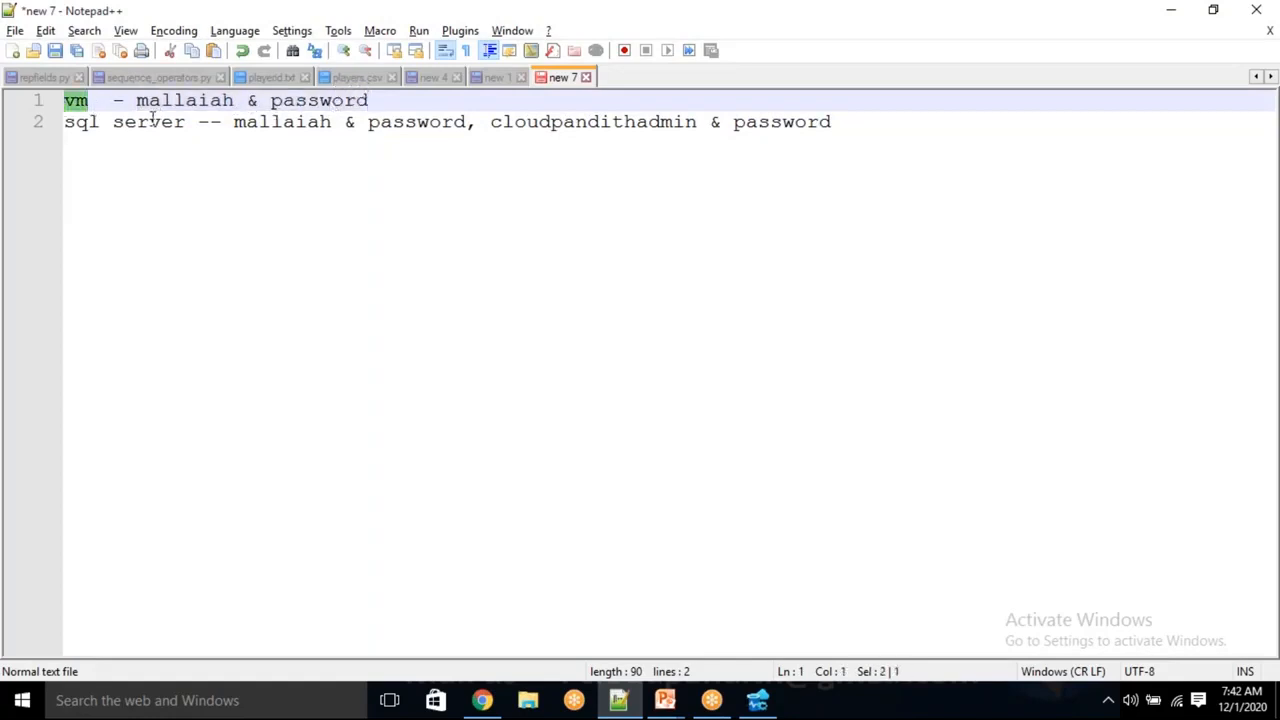
drag(233, 121, 466, 121)
drag(186, 122, 43, 137)
key(shift+End)
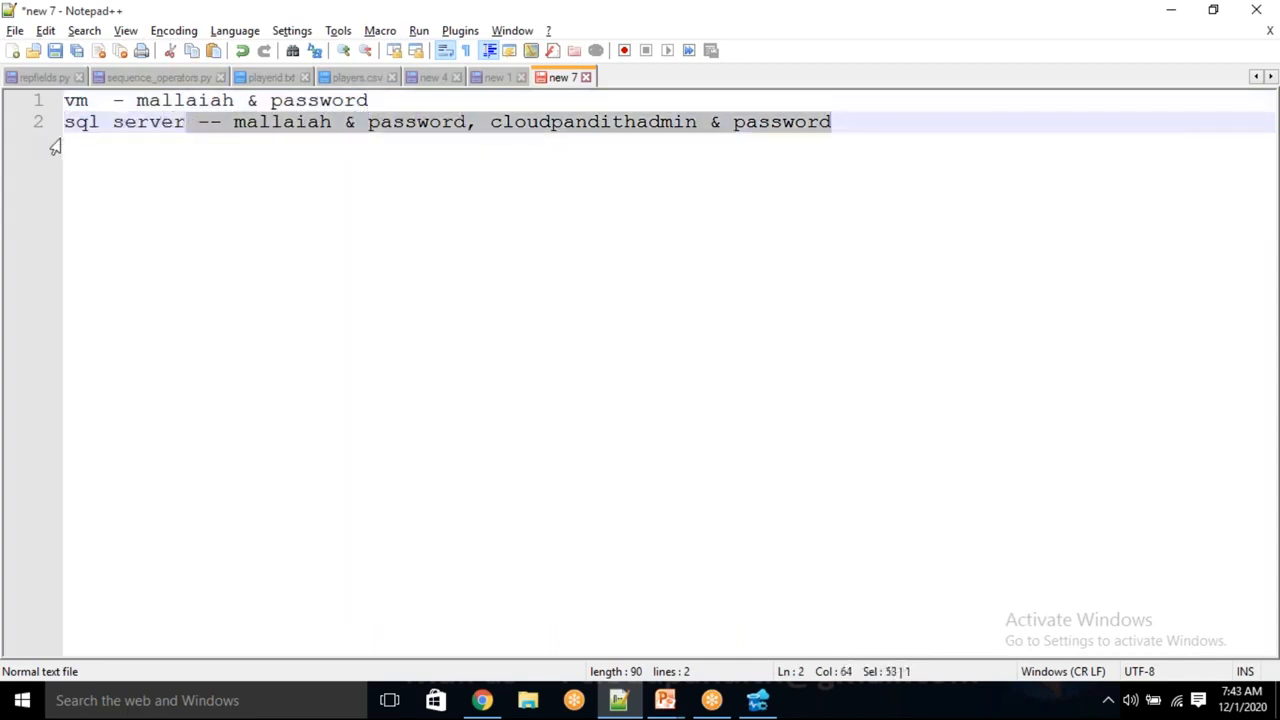
key(alt+Tab)
click(1052, 388)
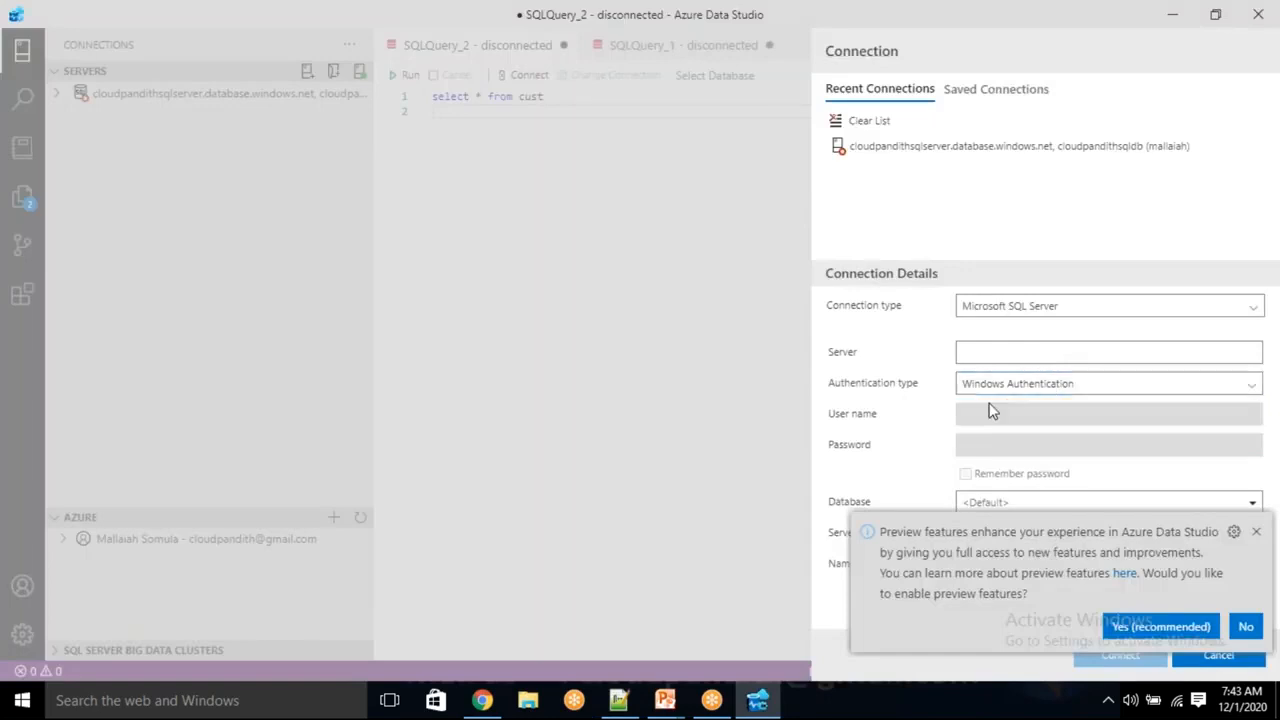
key(alt+Tab)
double_click(628, 121)
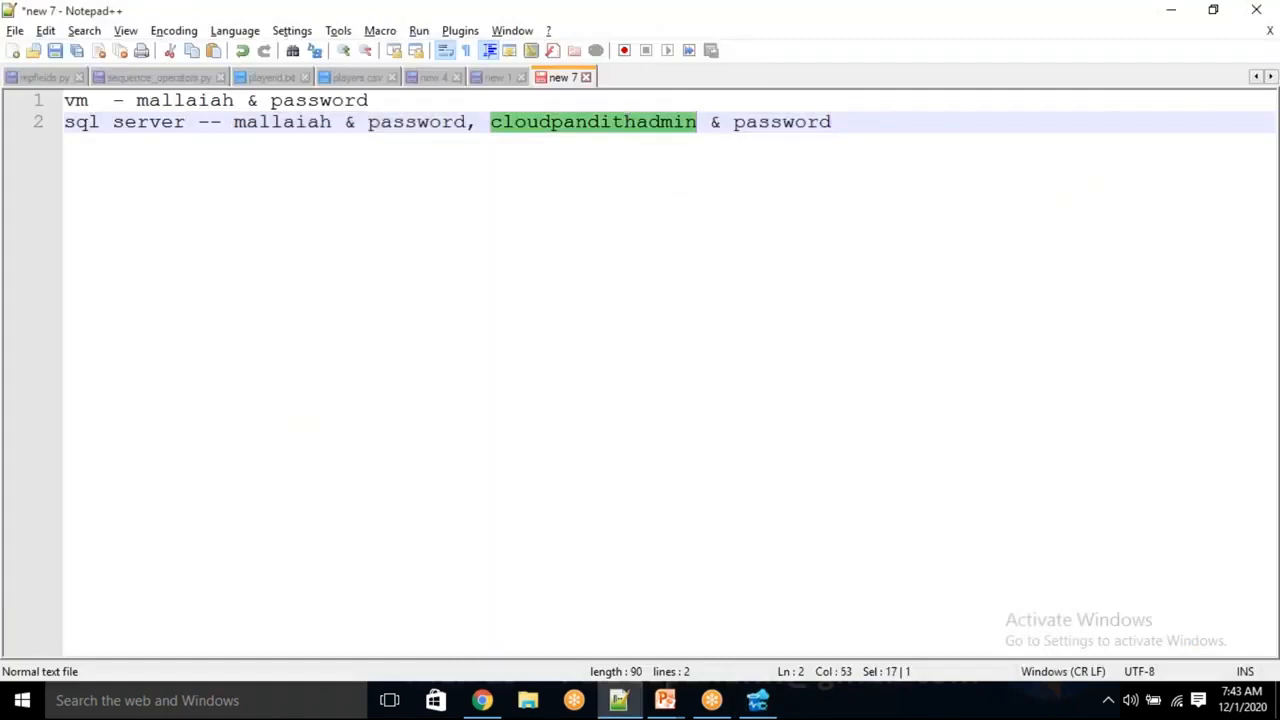
double_click(789, 125)
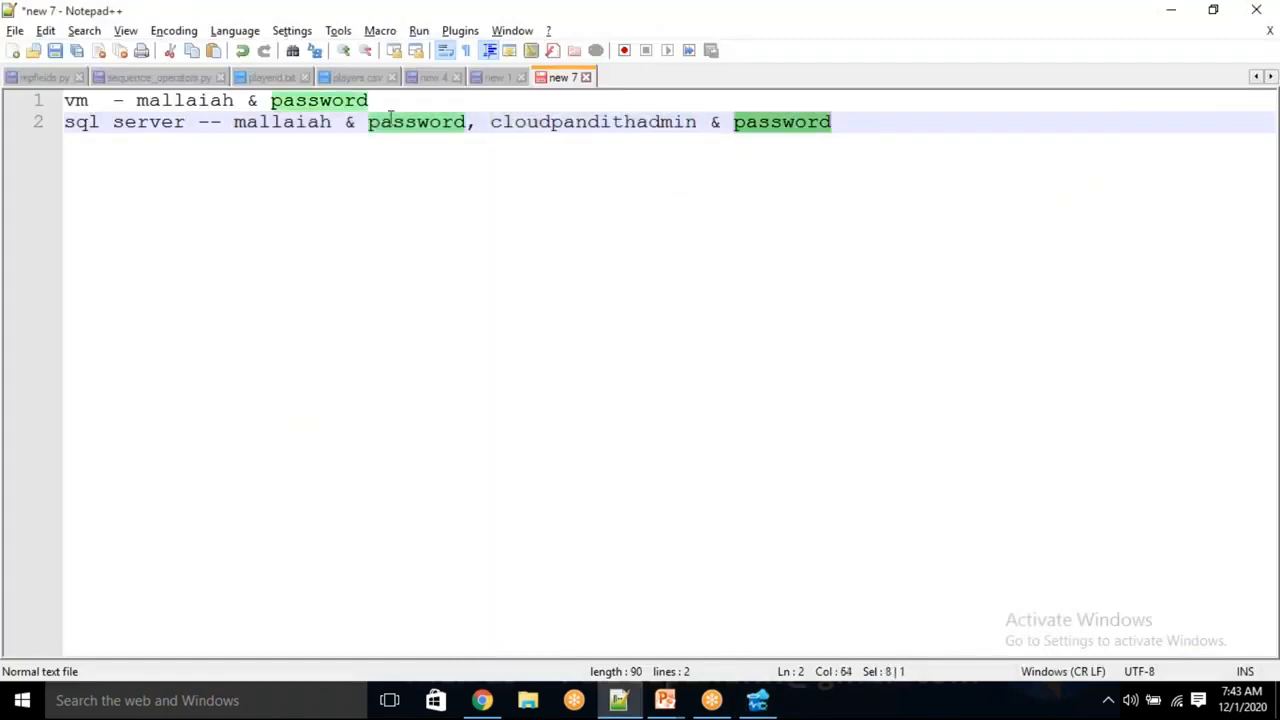
double_click(304, 121)
double_click(437, 122)
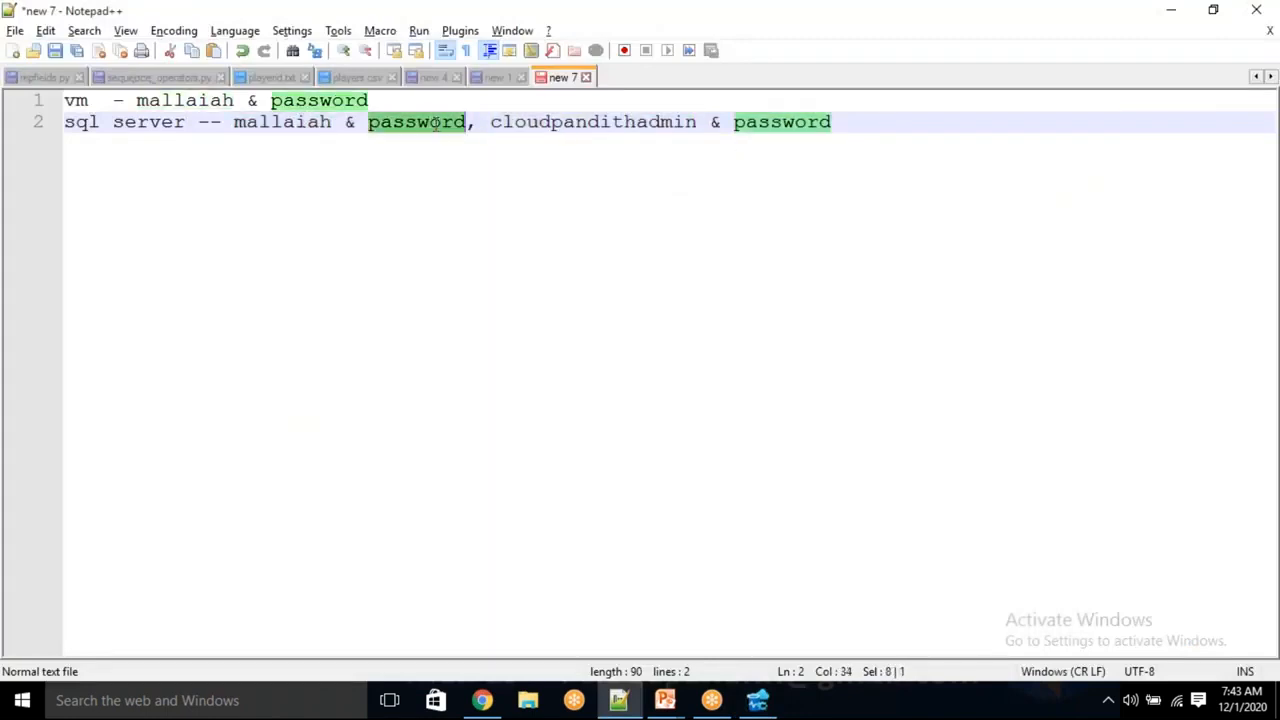
key(alt+Tab)
Wait for the sqlserver VM deployment to succeed, then open the VM's overview page
click(482, 700)
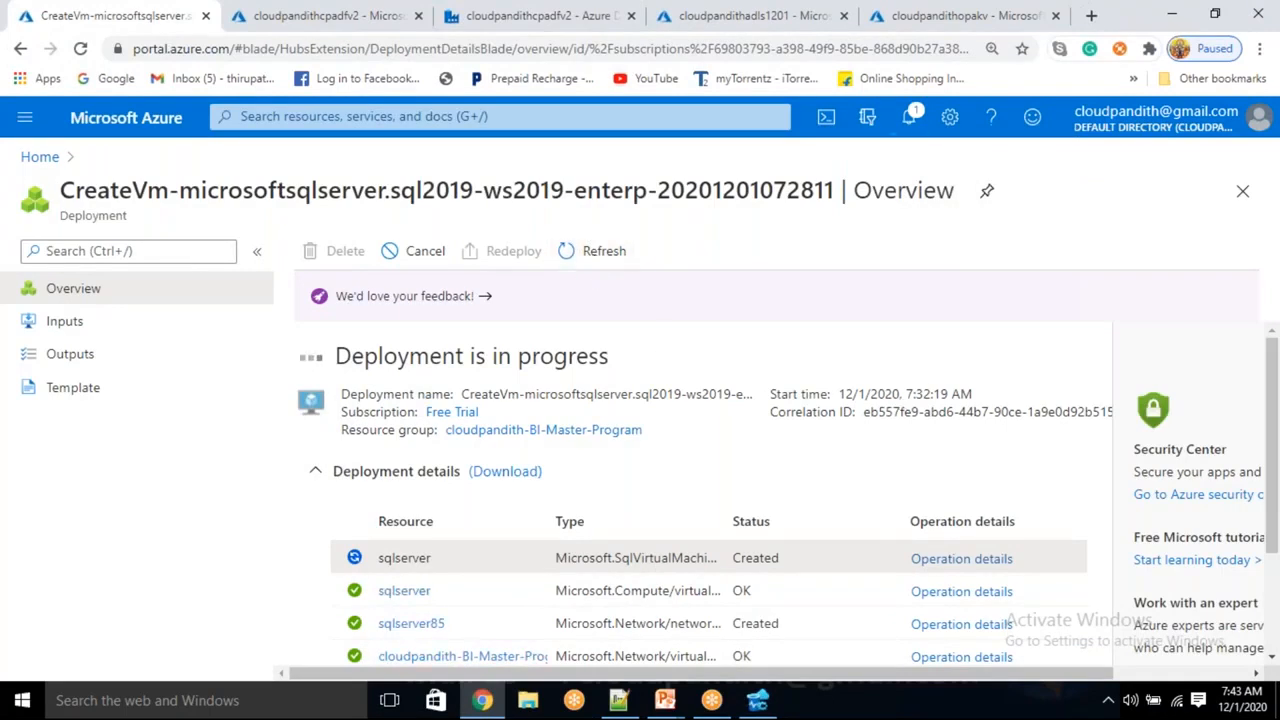
drag(906, 395, 990, 386)
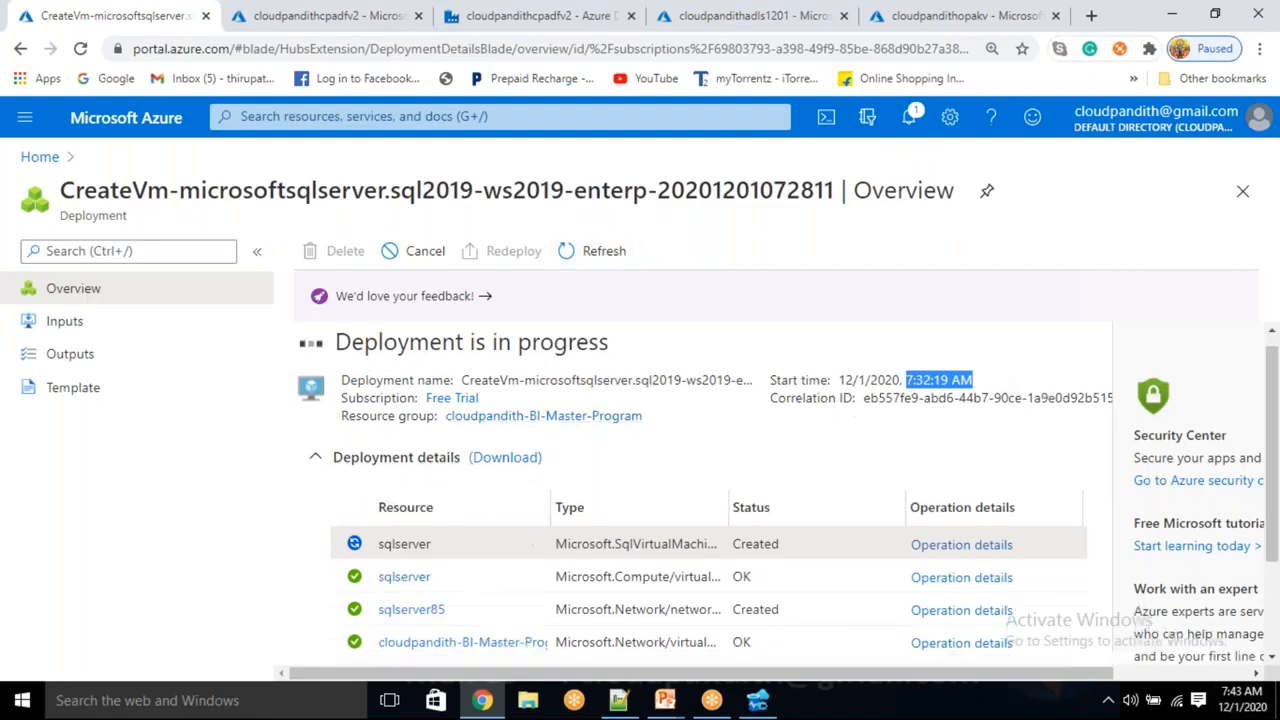
scroll(514, 586, down, 2)
scroll(520, 506, up, 2)
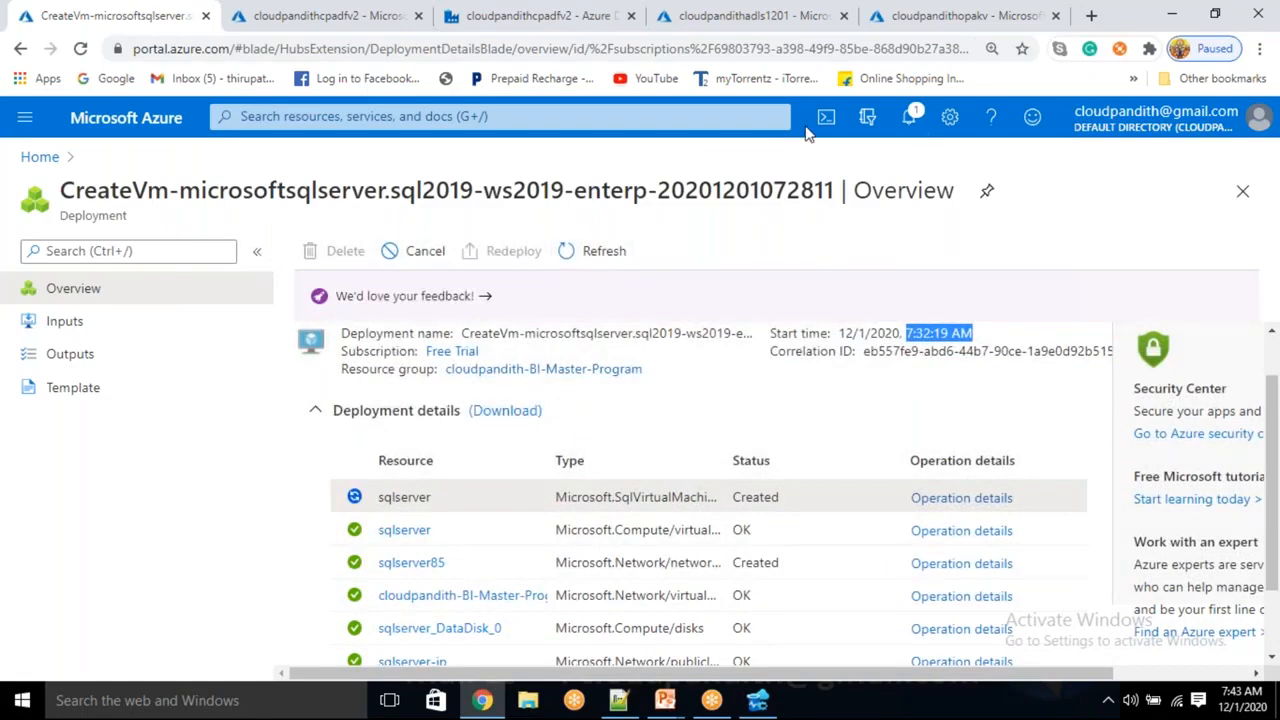
click(935, 27)
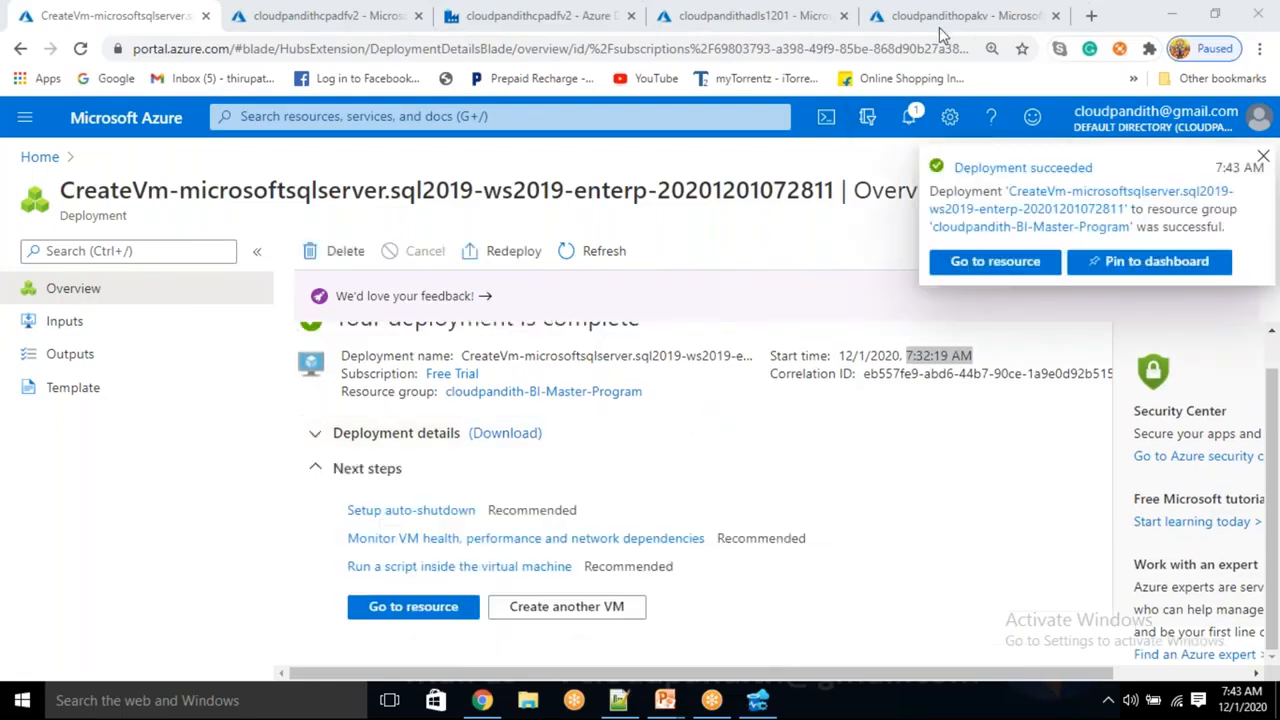
click(443, 610)
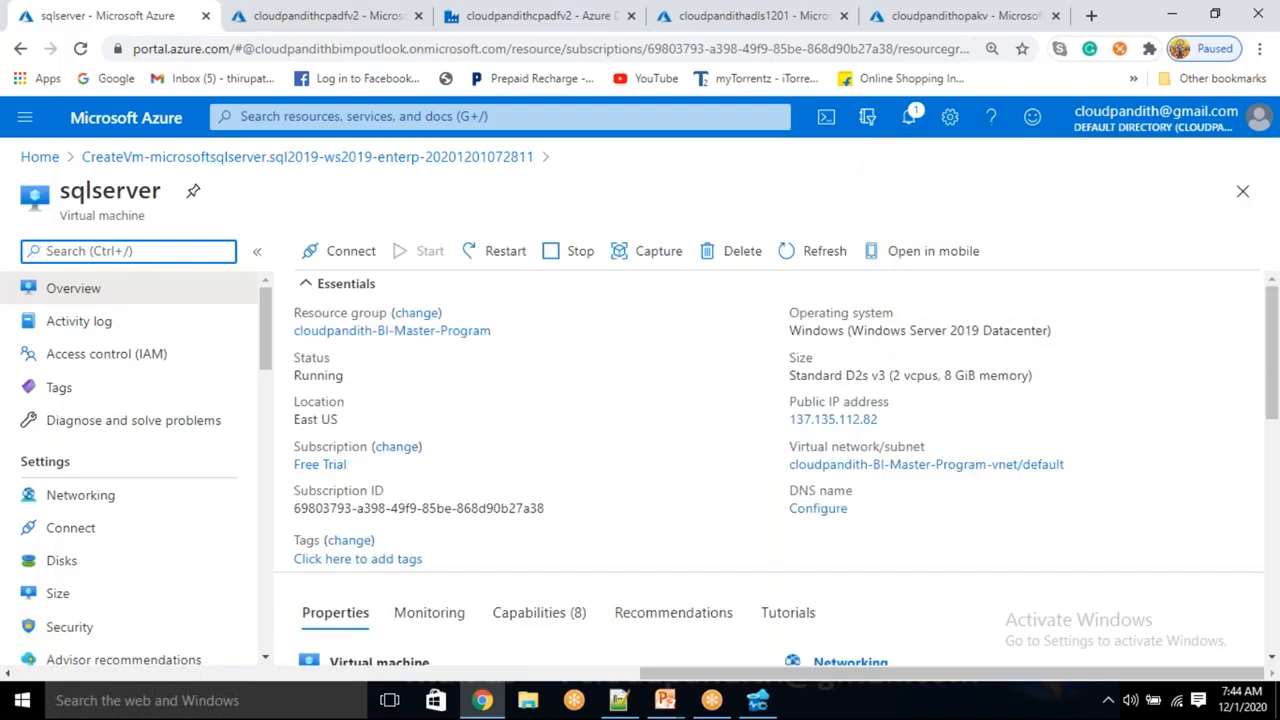
Launch Remote Desktop Connection and connect to the VM's public IP 137.135.112.82
click(182, 700)
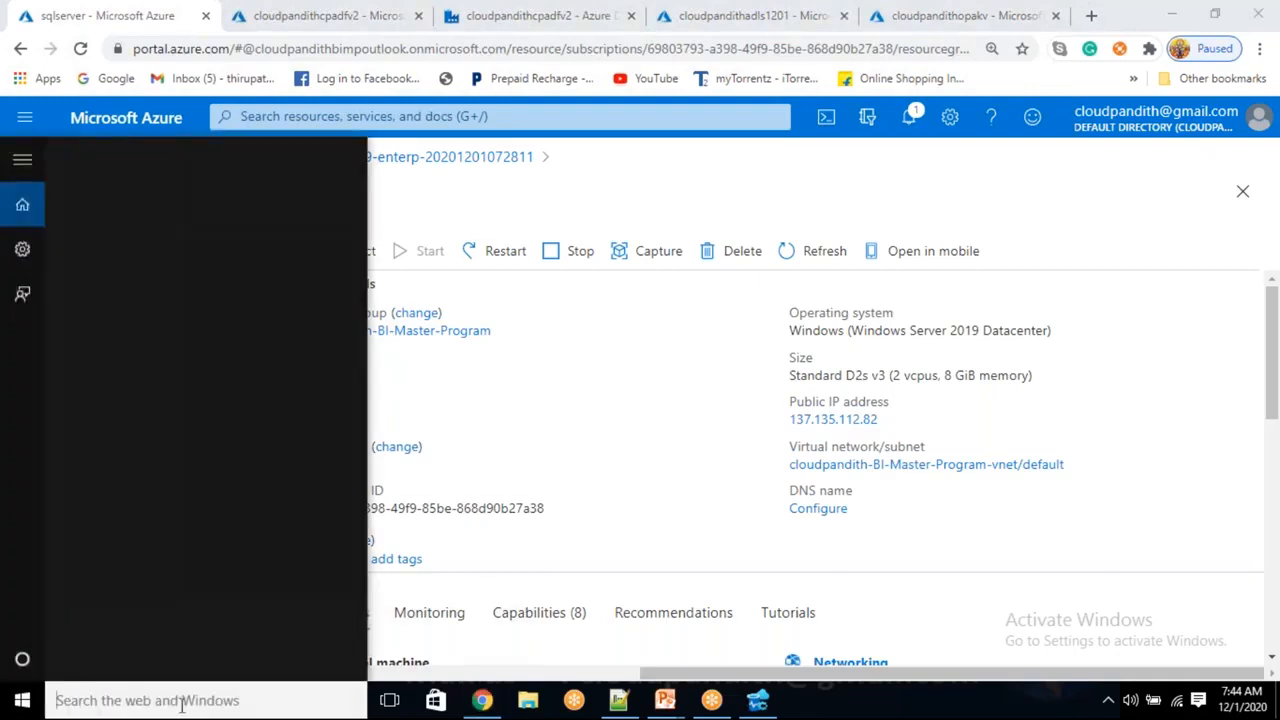
text(REMOTE)
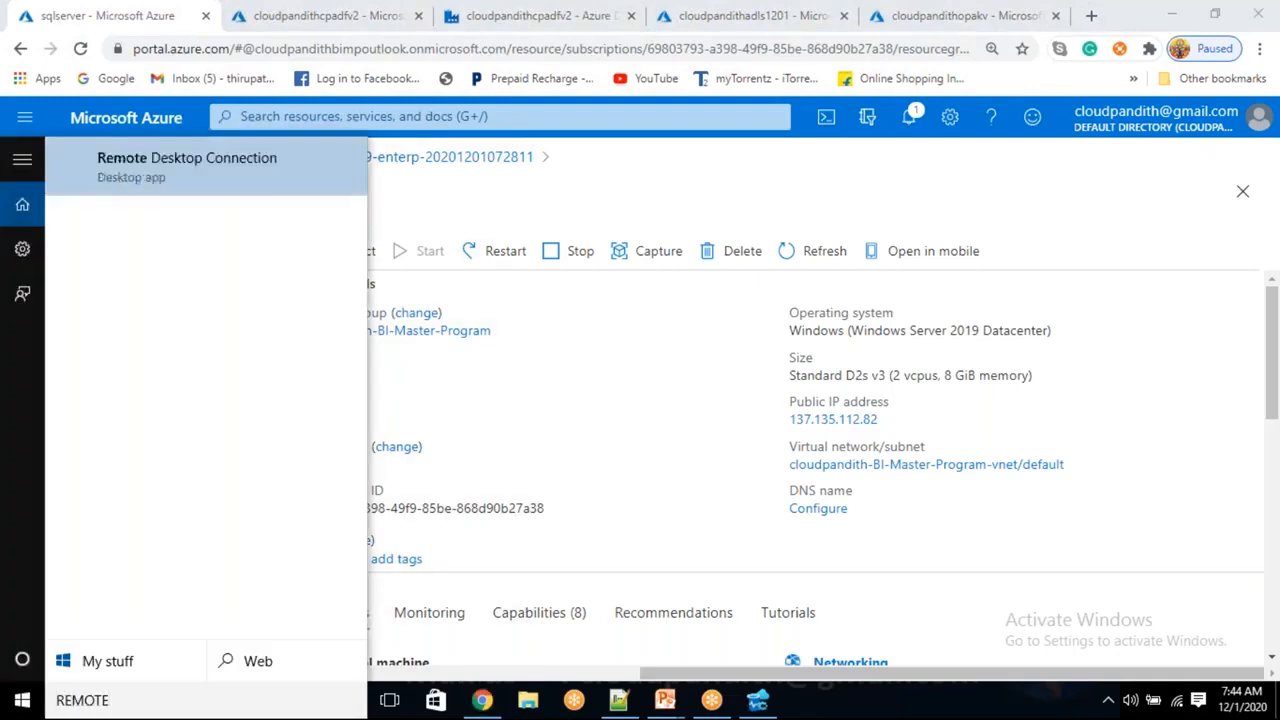
key(Return)
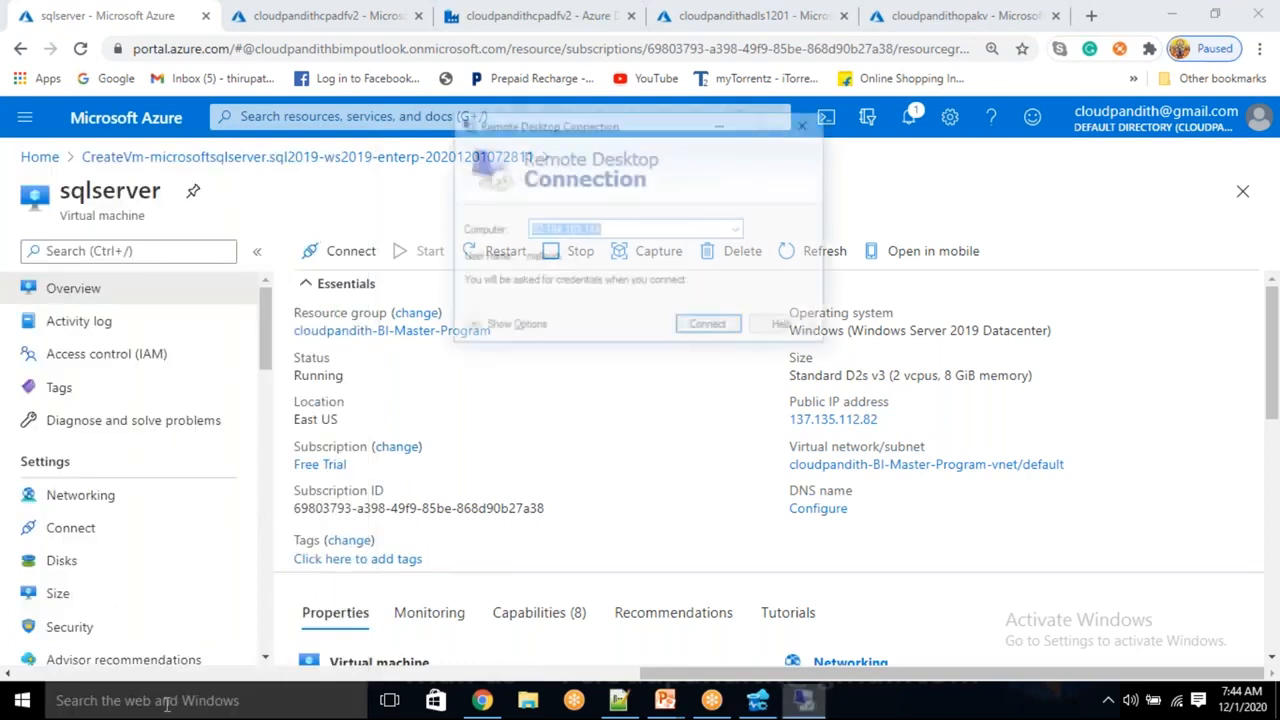
key(BackSpace)
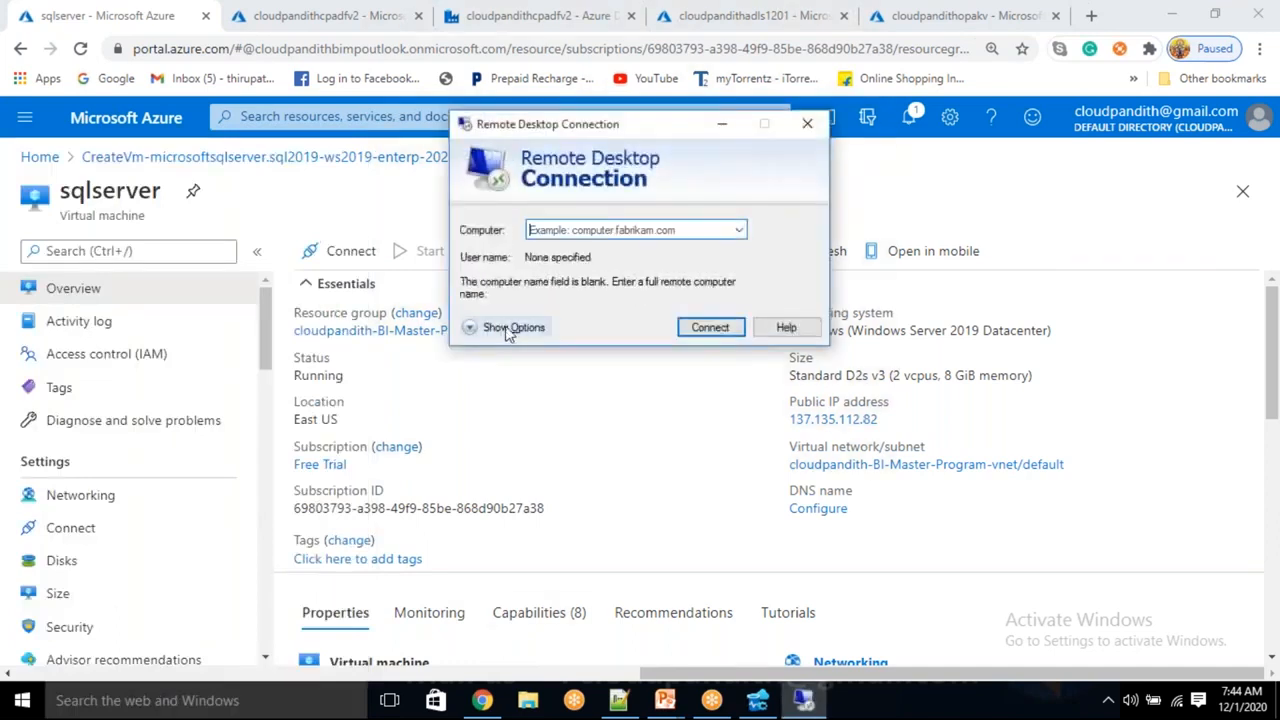
click(891, 420)
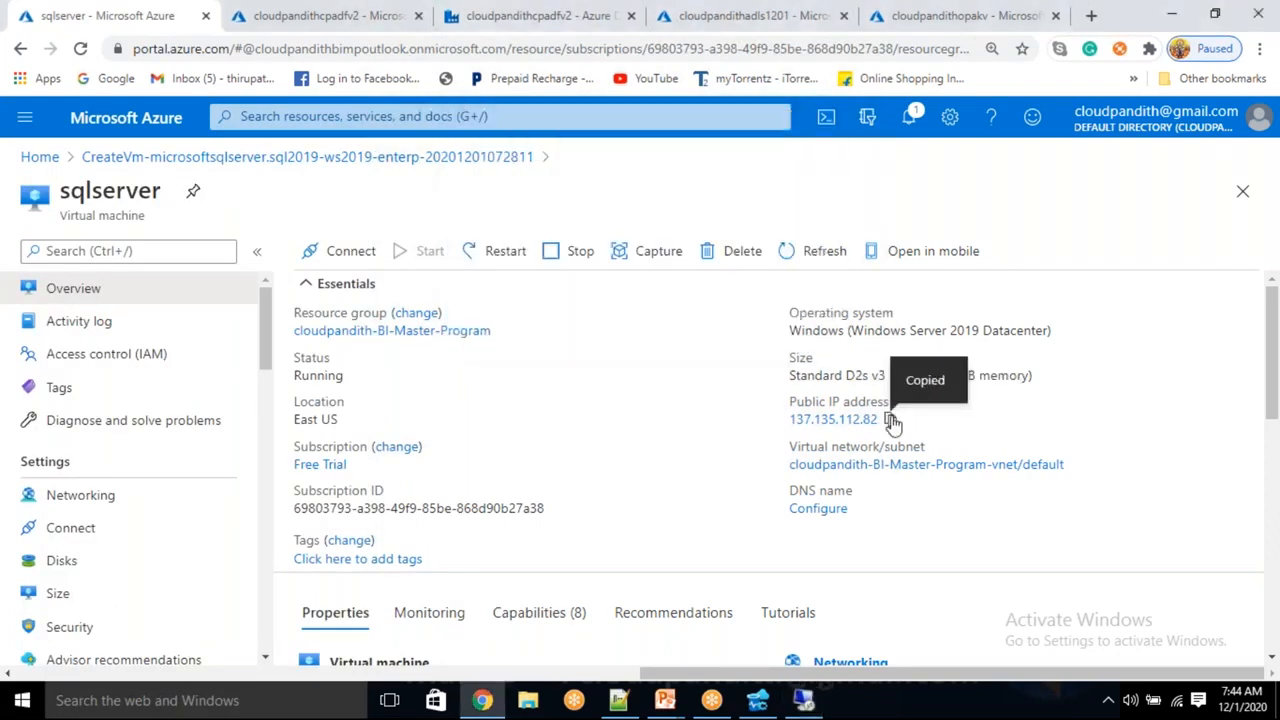
key(alt+Tab)
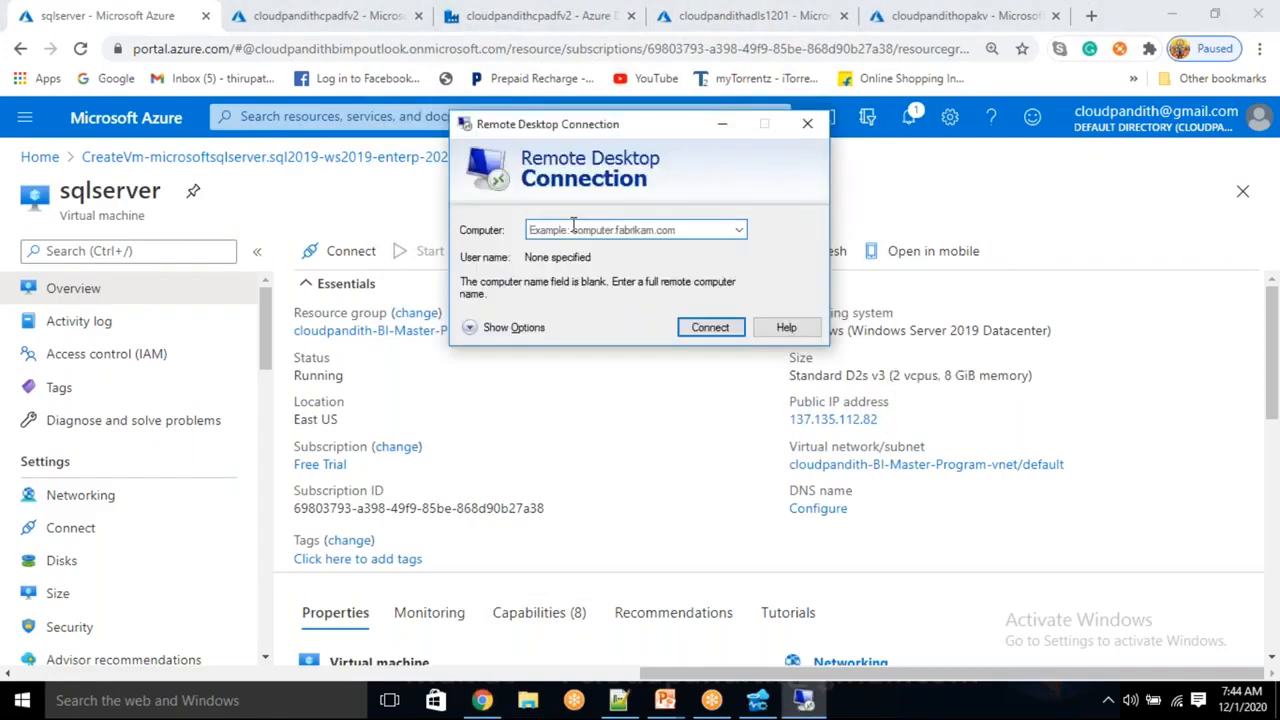
key(ctrl+v)
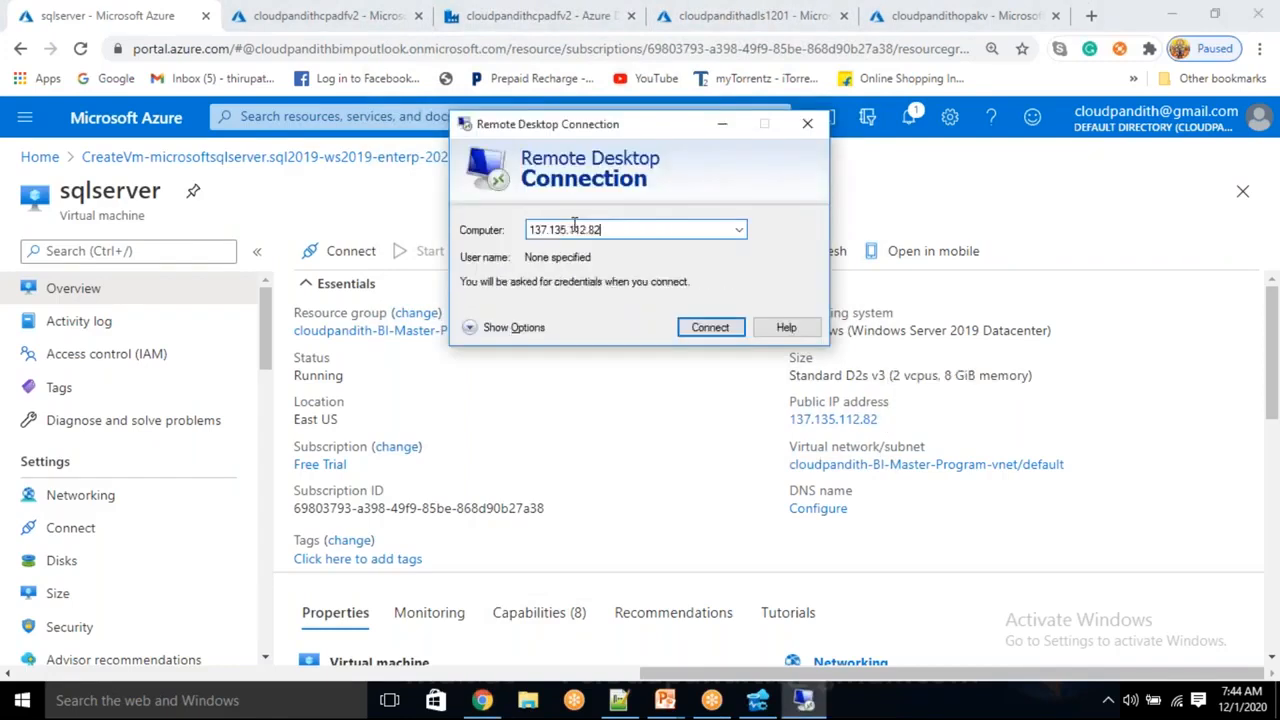
click(712, 330)
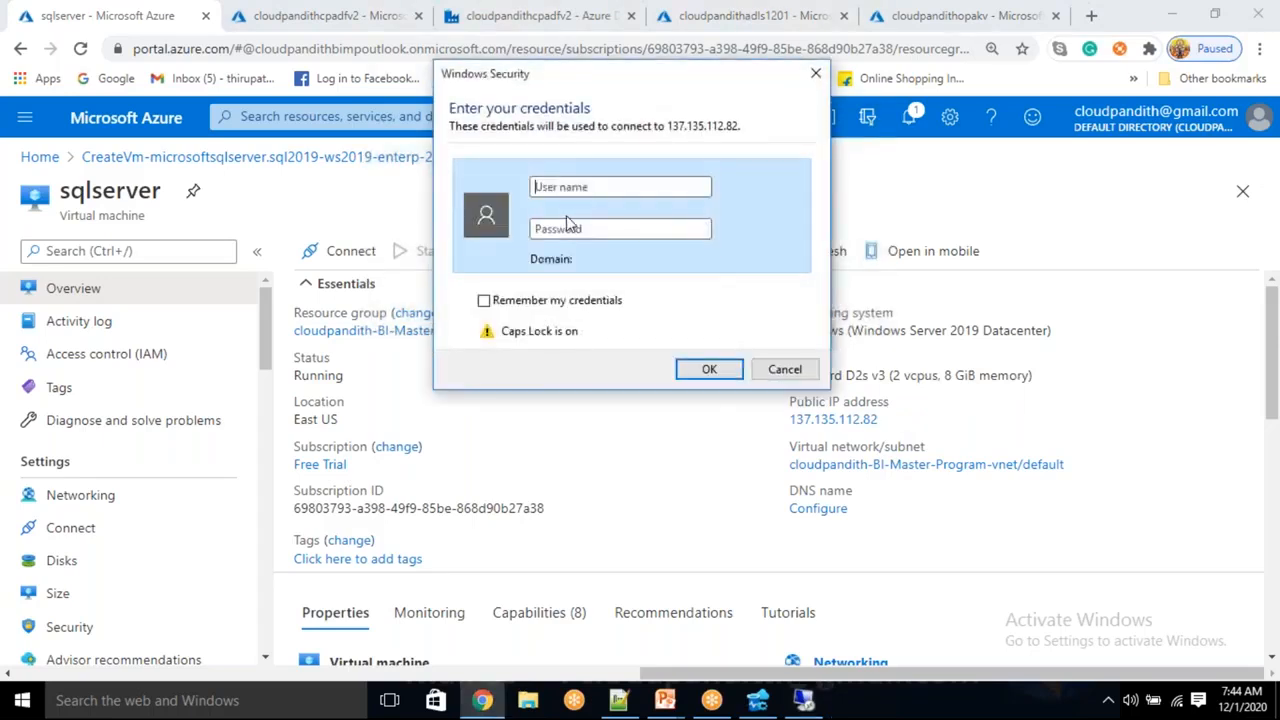
Sign in with the VM administrator's user name and password, accepting the certificate warning
click(618, 700)
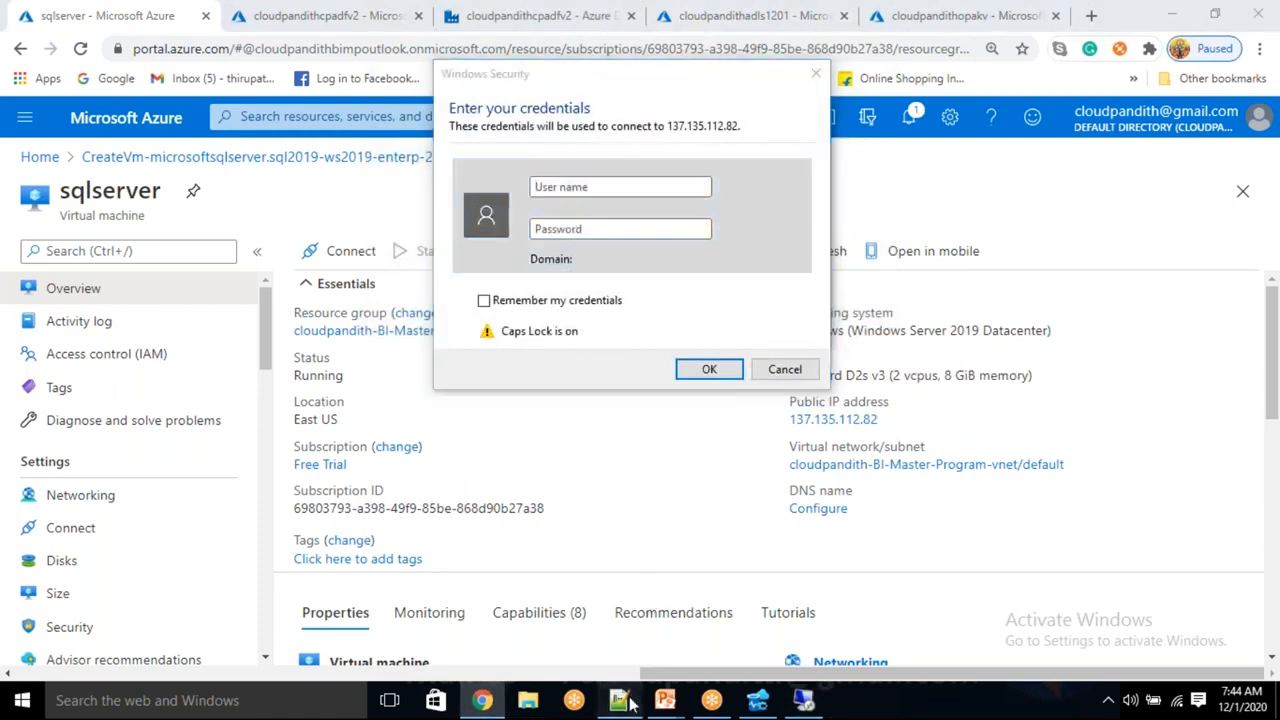
double_click(208, 102)
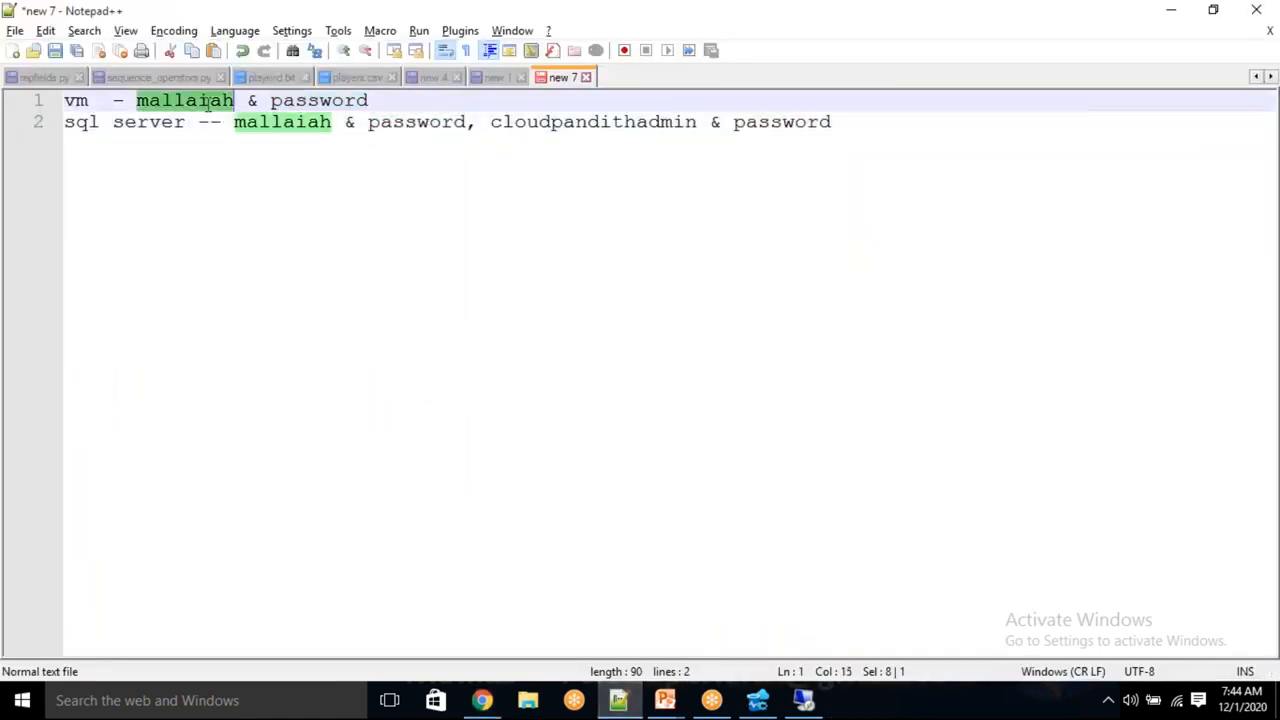
double_click(308, 102)
key(alt+Tab)
text(MALLAIA)
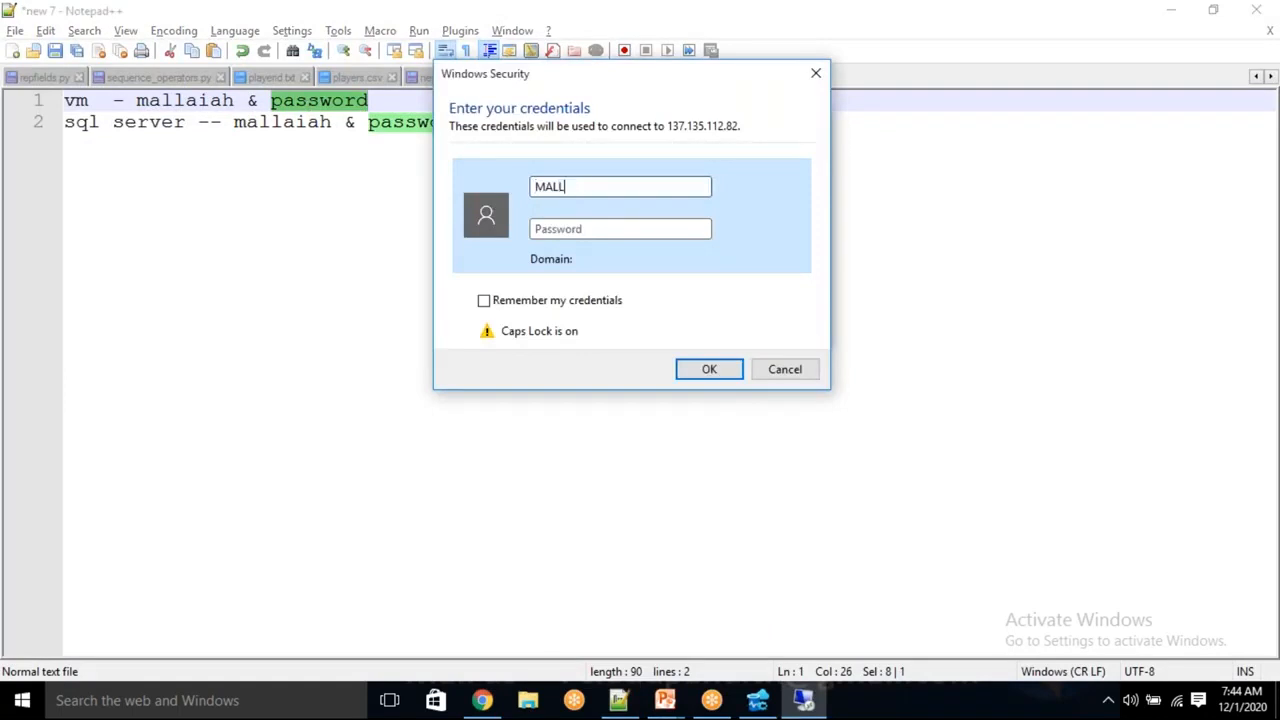
key(BackSpace)
key(BackSpace)
key(BackSpace)
key(BackSpace)
key(BackSpace)
key(BackSpace)
key(Caps_Lock)
text(mallaiah)
key(Tab)
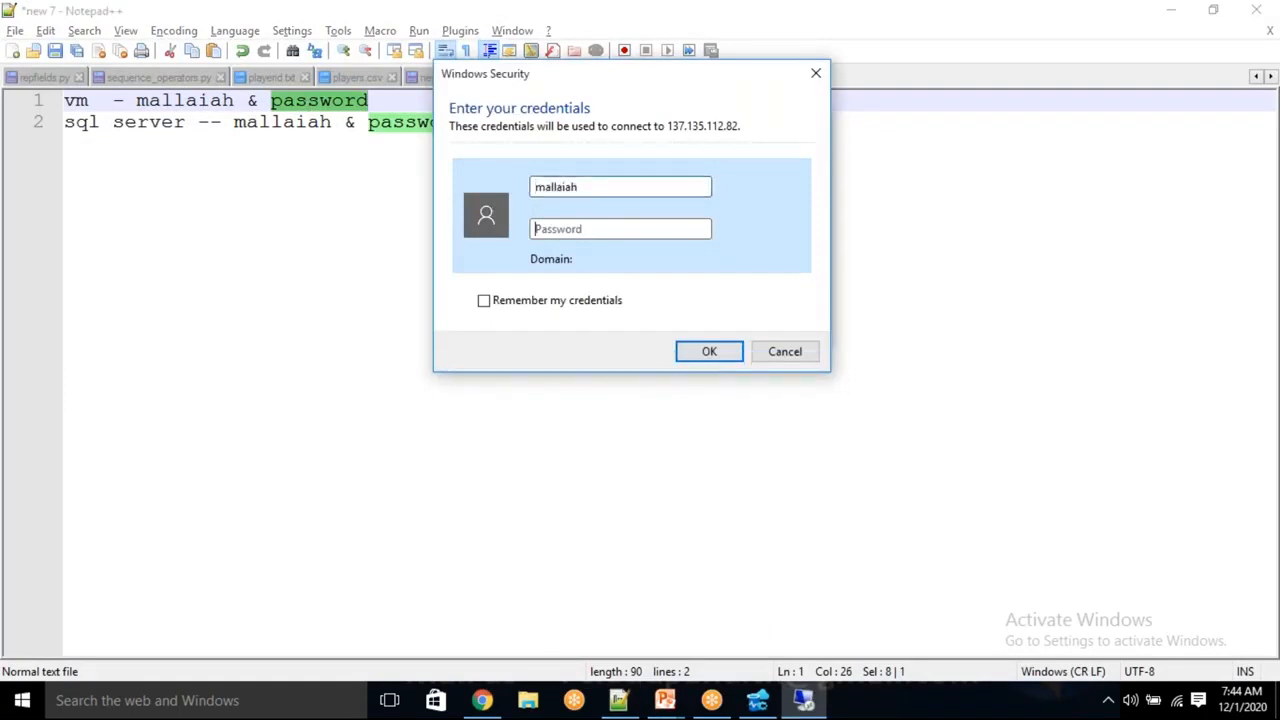
text(**********)
key(Caps_Lock)
text(*)
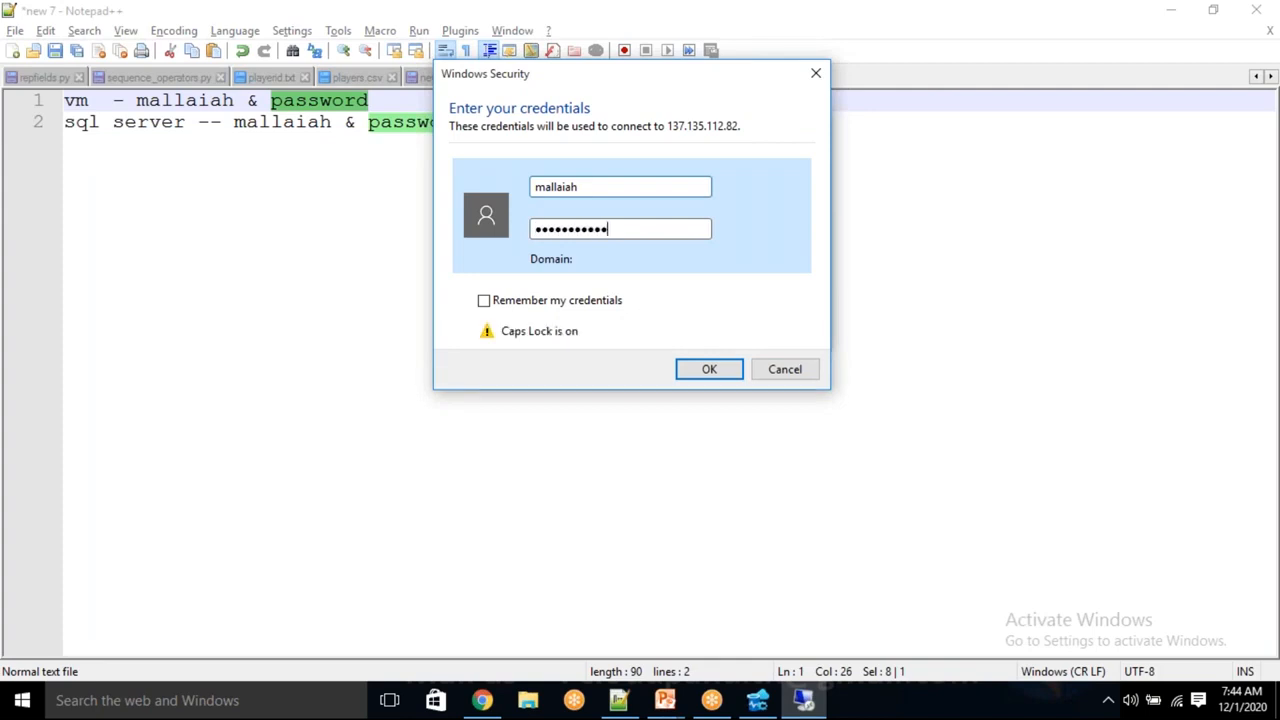
click(706, 367)
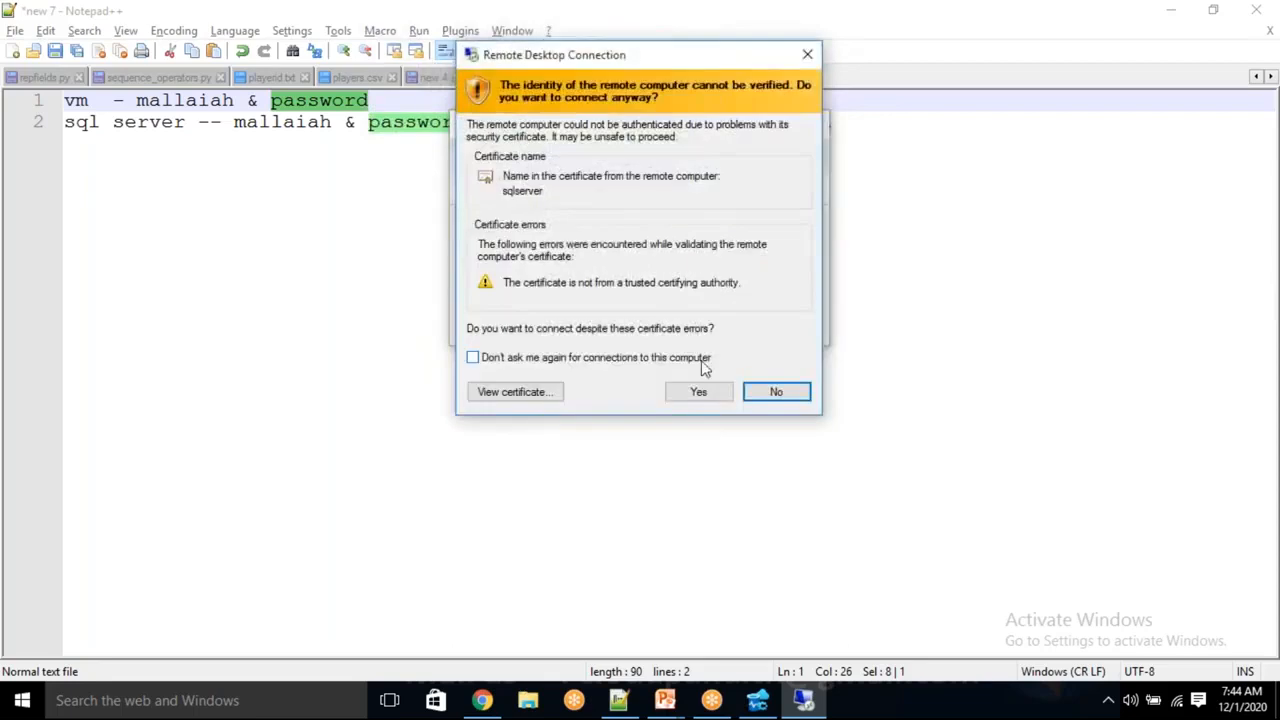
click(699, 391)
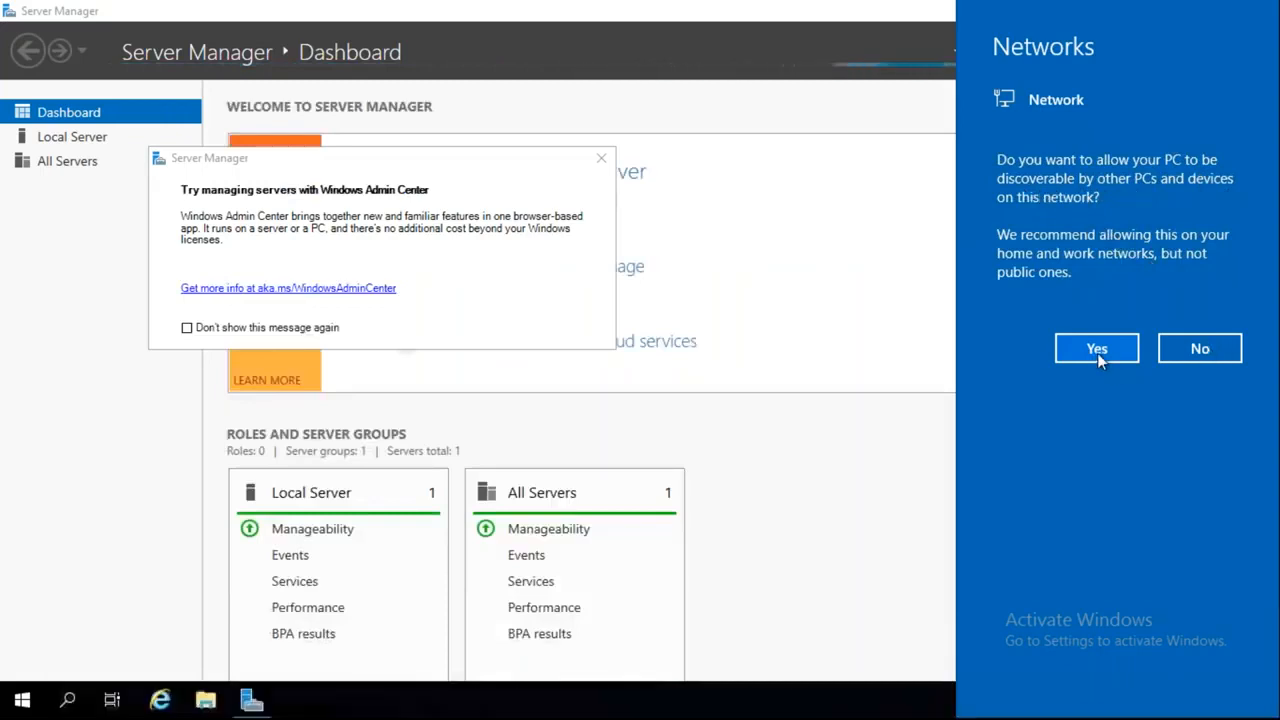
Answer the Networks panel, close the Windows Admin Center popup, and show sqlserver's Local Server properties
click(1097, 350)
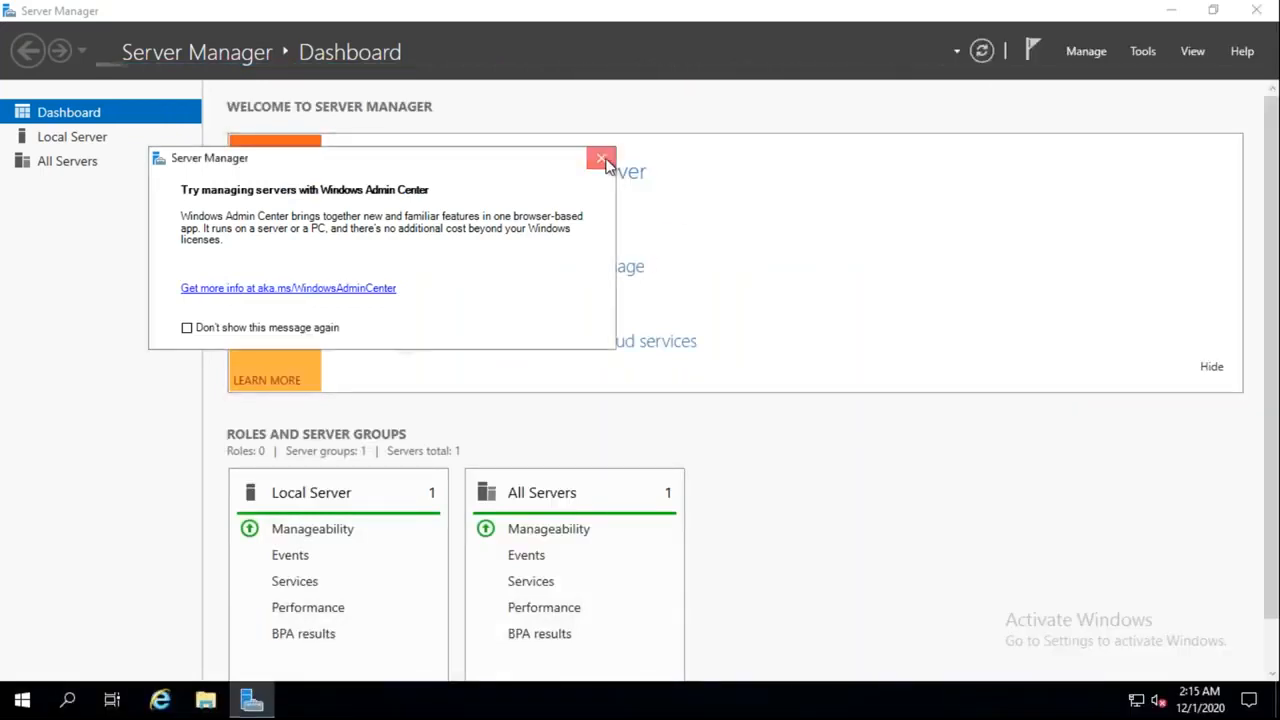
click(601, 158)
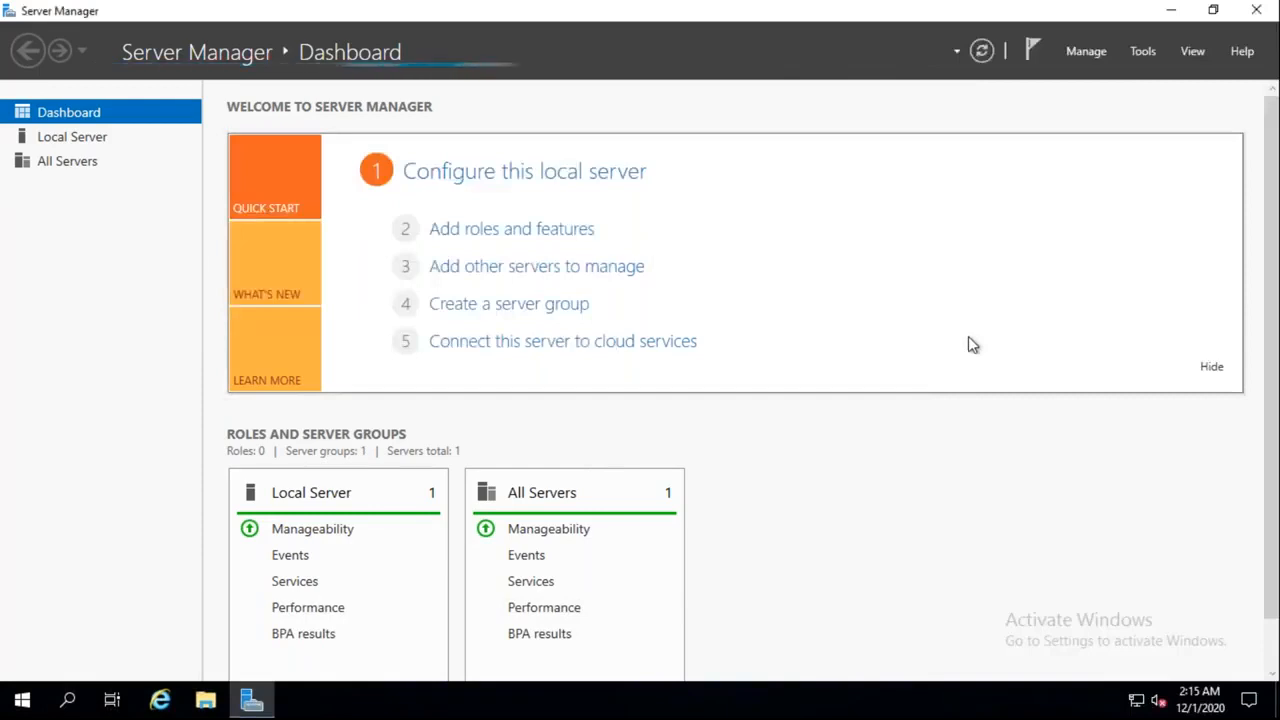
click(72, 136)
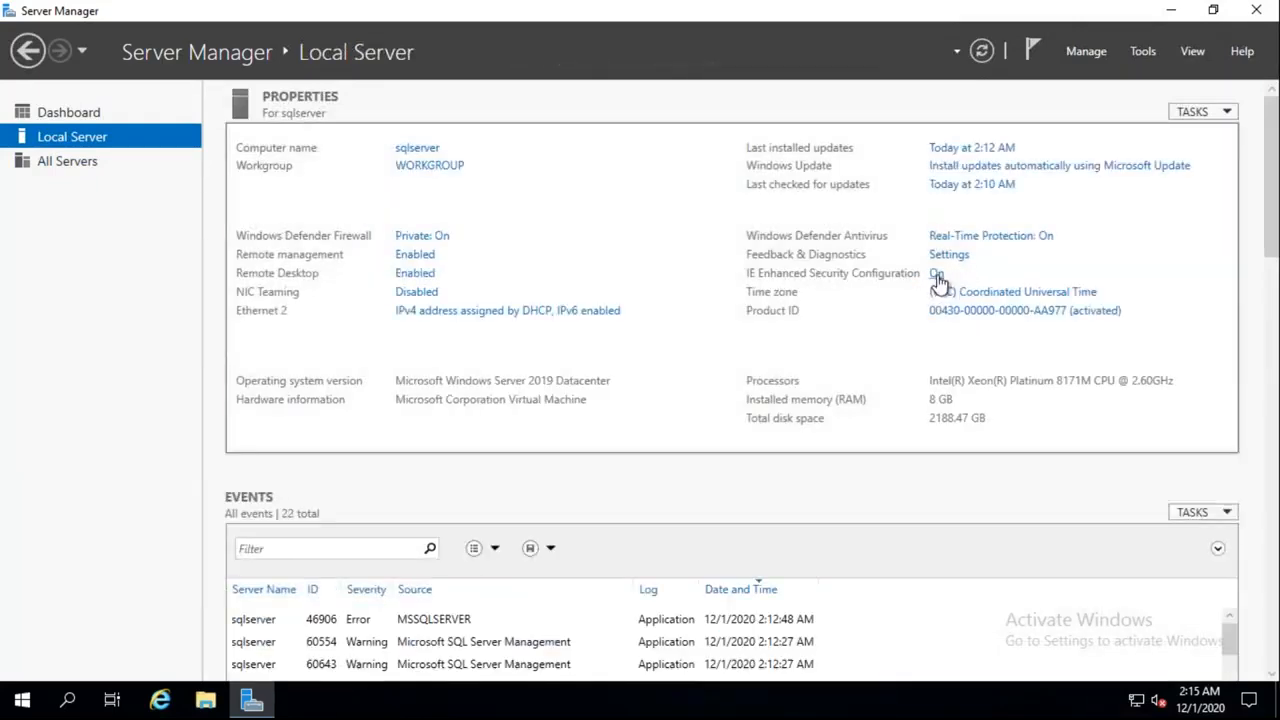
Switch IE Enhanced Security Configuration to Off for Administrators, applying the change twice to confirm
click(937, 276)
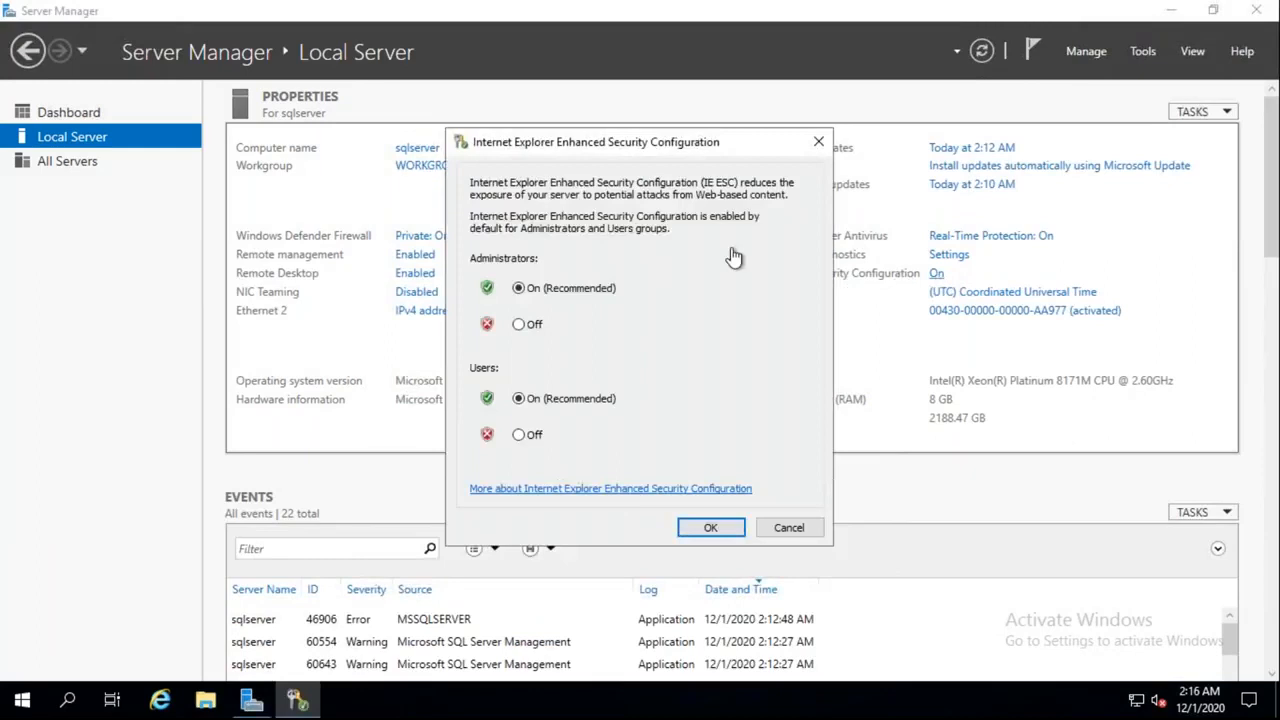
click(530, 325)
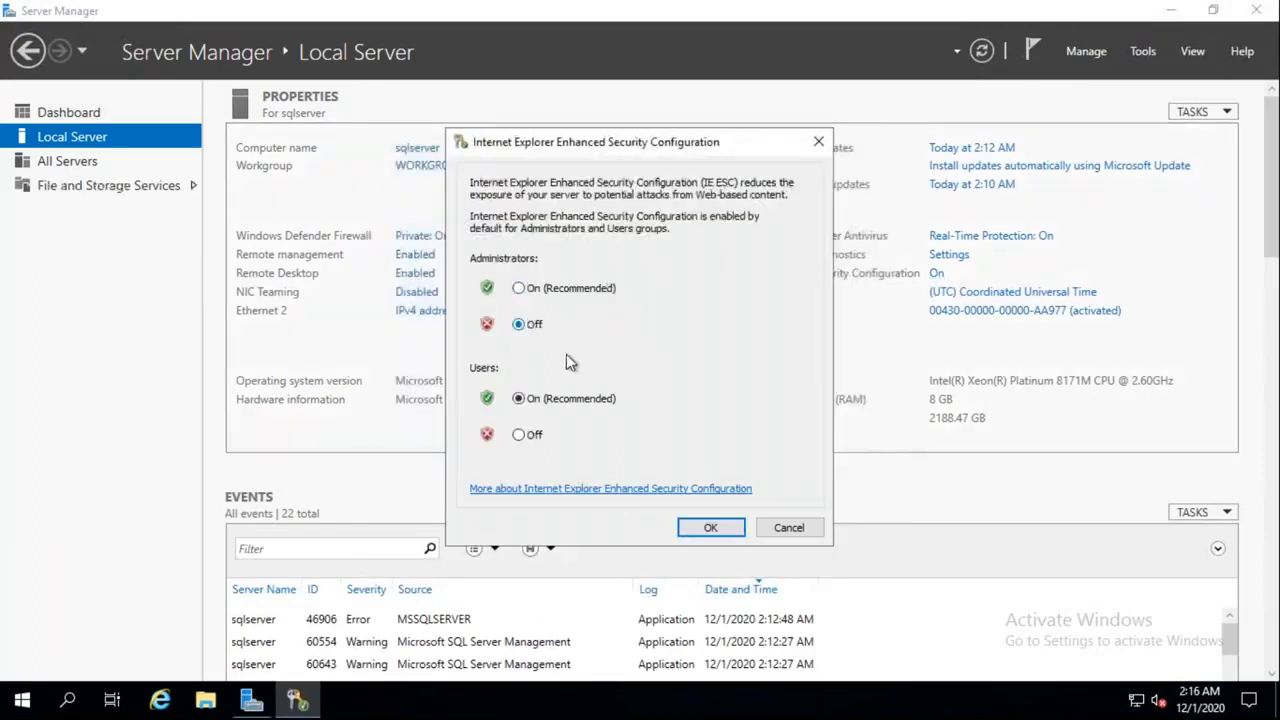
click(719, 528)
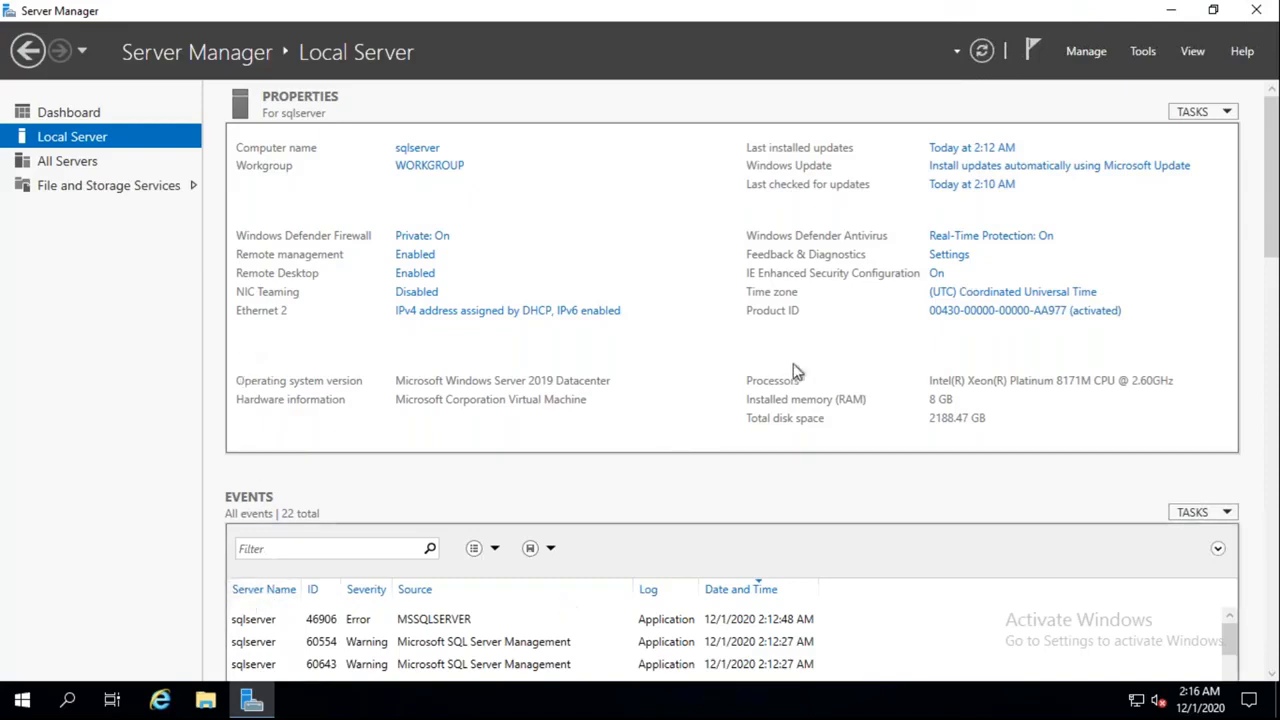
click(936, 273)
click(522, 326)
click(719, 529)
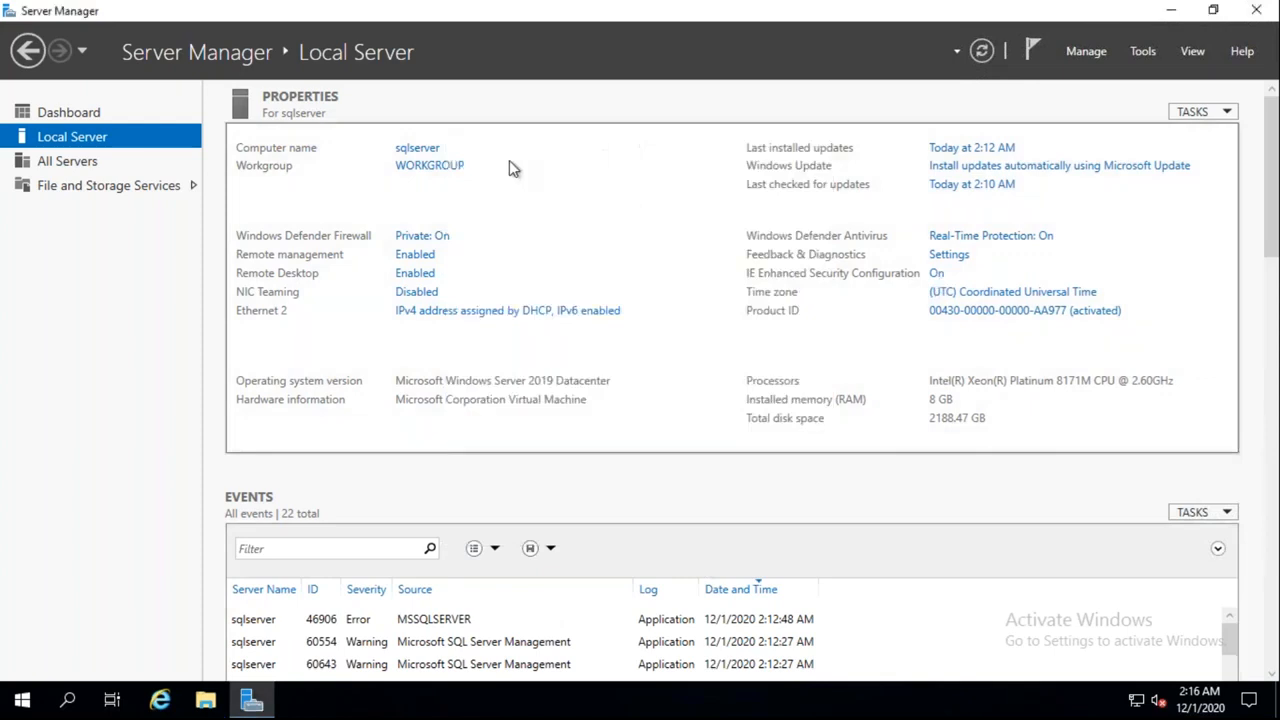
Search Windows for SSMS and launch Microsoft SQL Server Management Studio 18 from the results
click(70, 702)
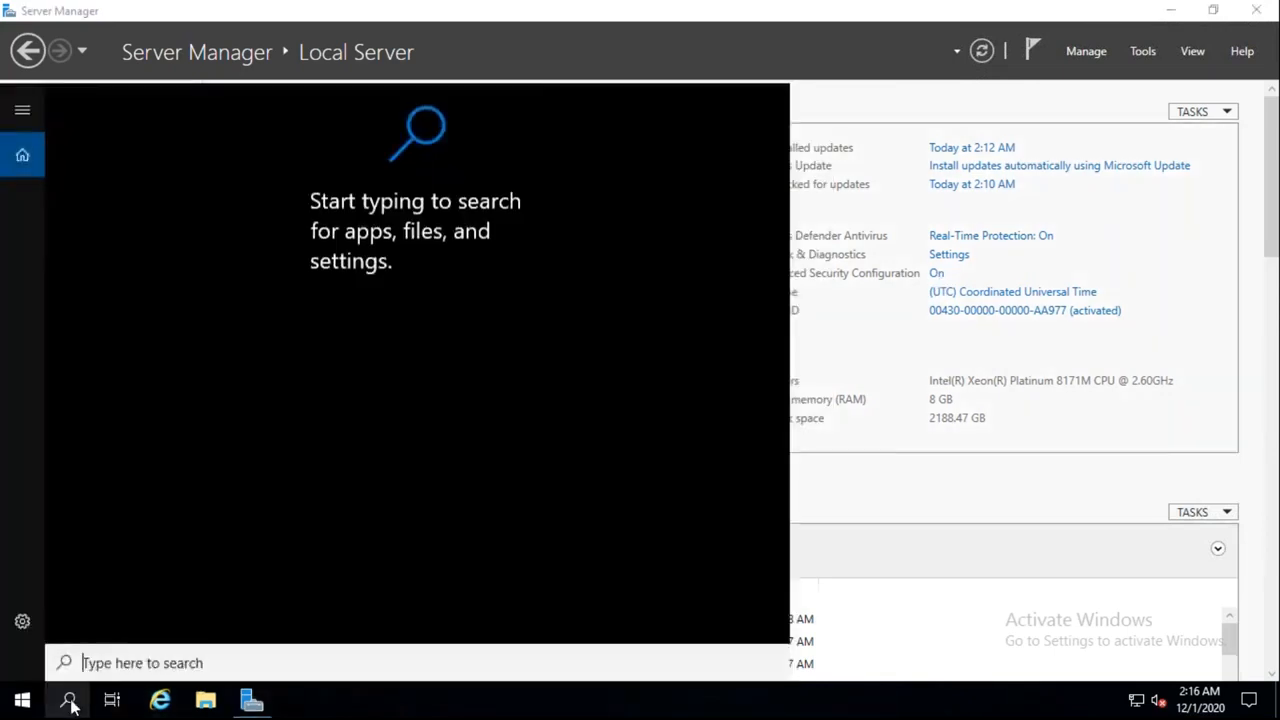
text(S)
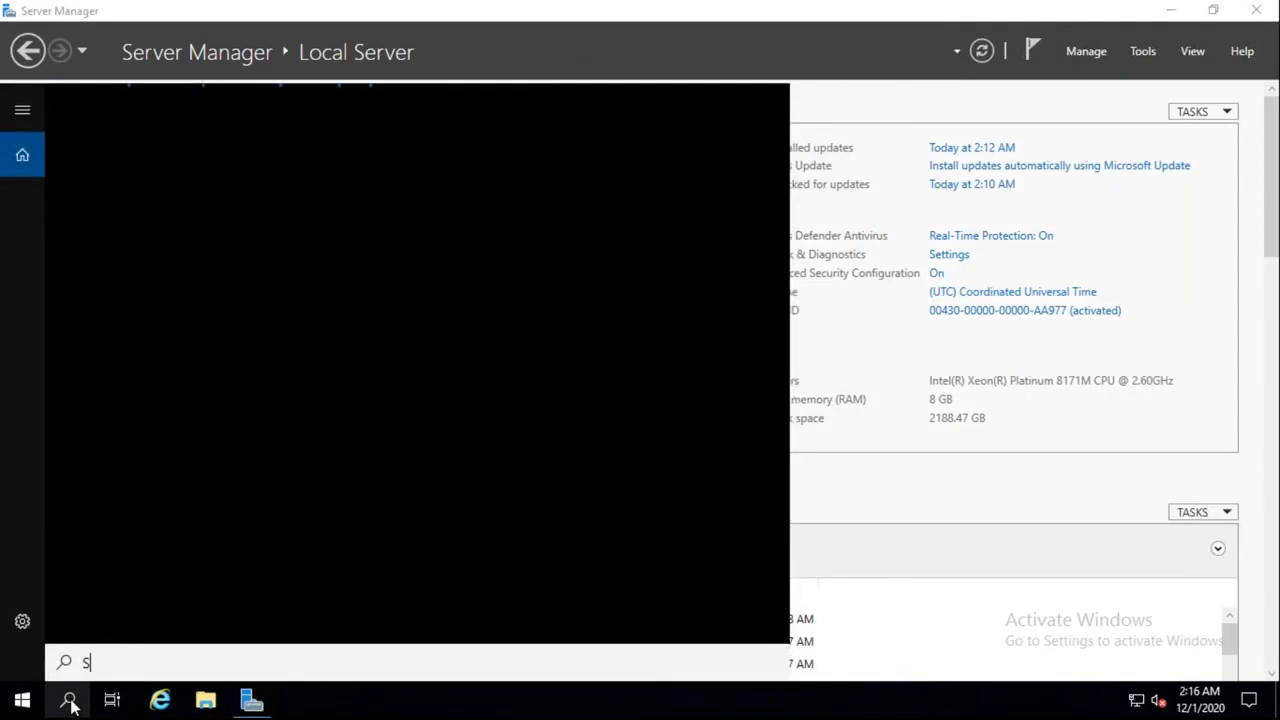
text(QL SERVER)
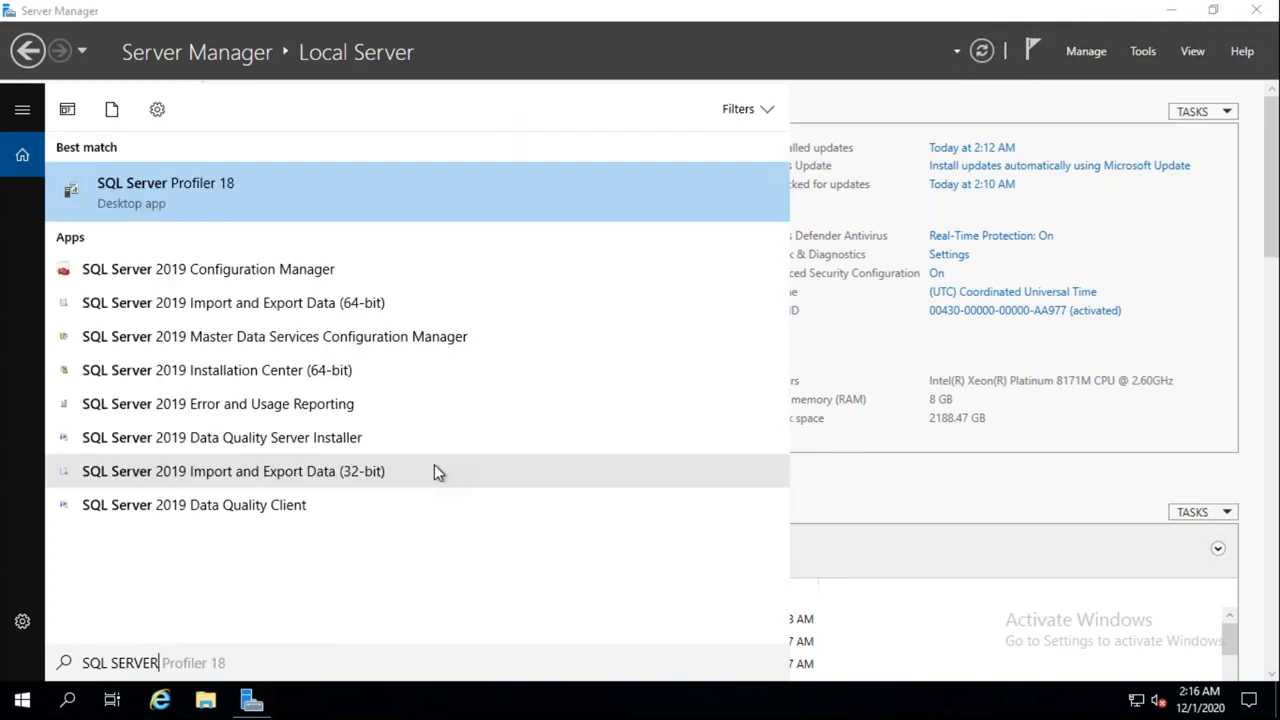
key(ctrl+a)
key(BackSpace)
text(SM)
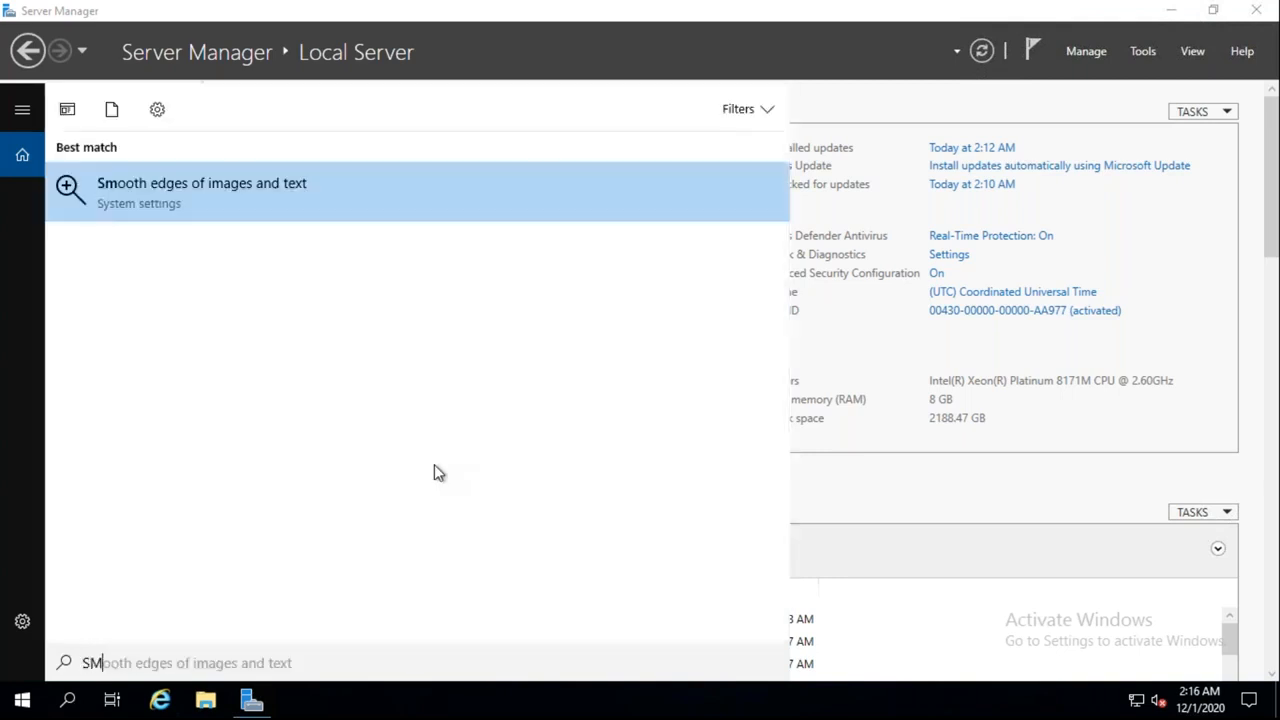
text(MS)
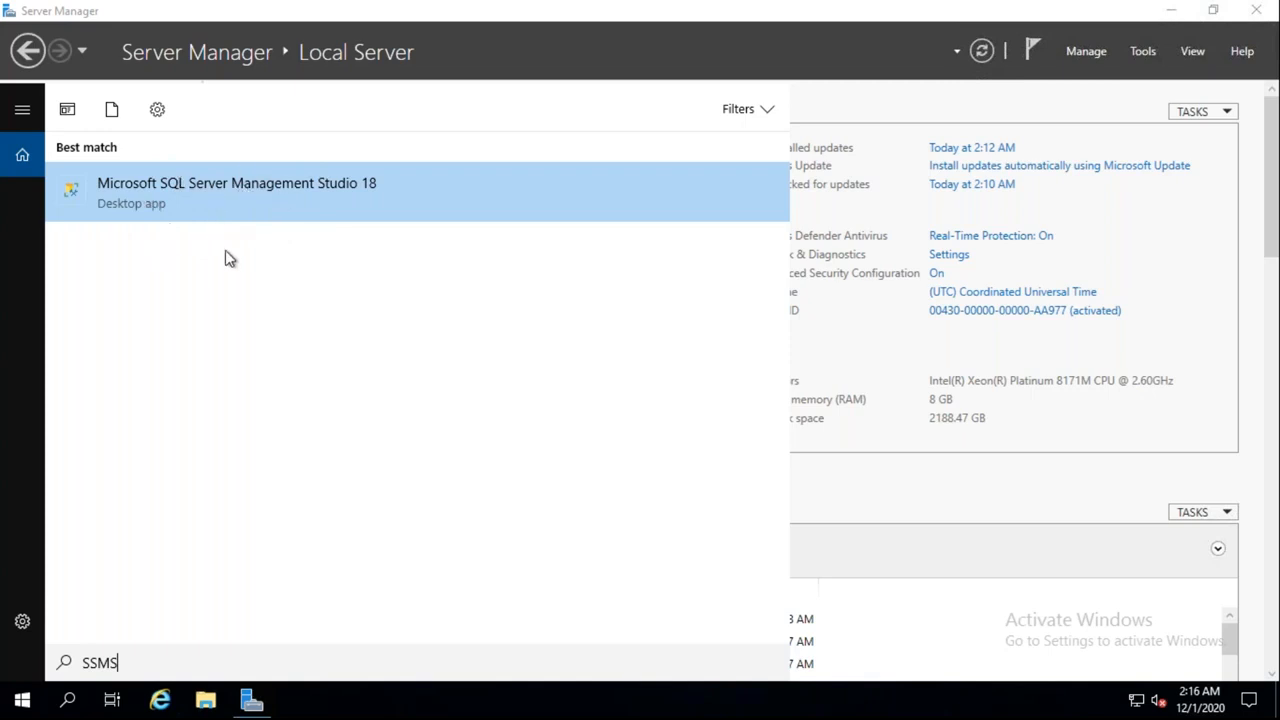
click(191, 186)
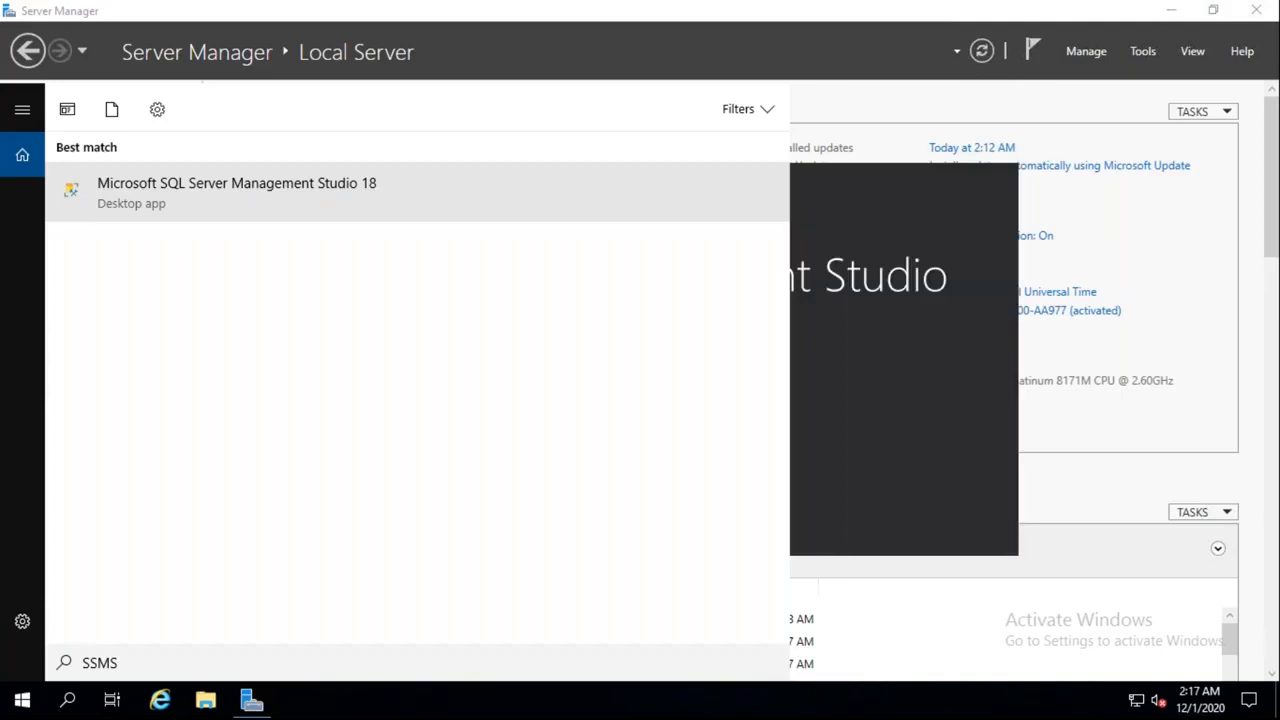
click(934, 352)
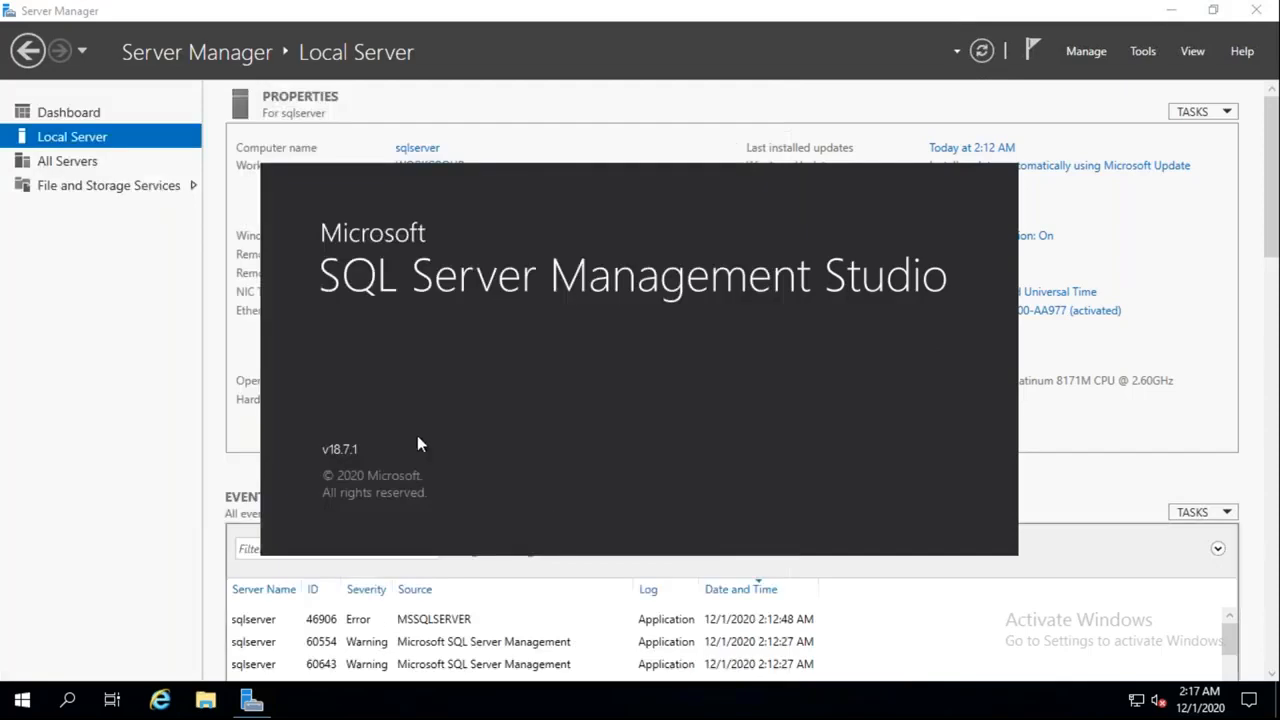
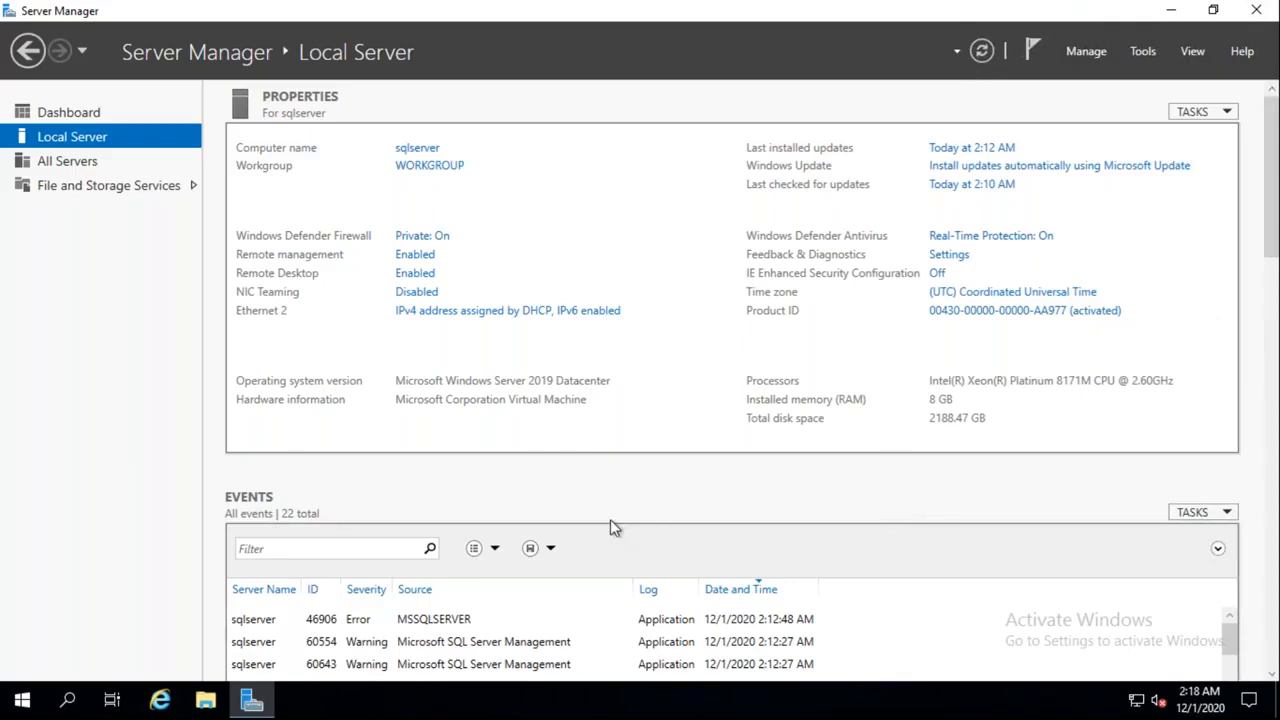
Restore and close Server Manager so Management Studio's Connect to Server dialog shows
scroll(610, 519, down, 2)
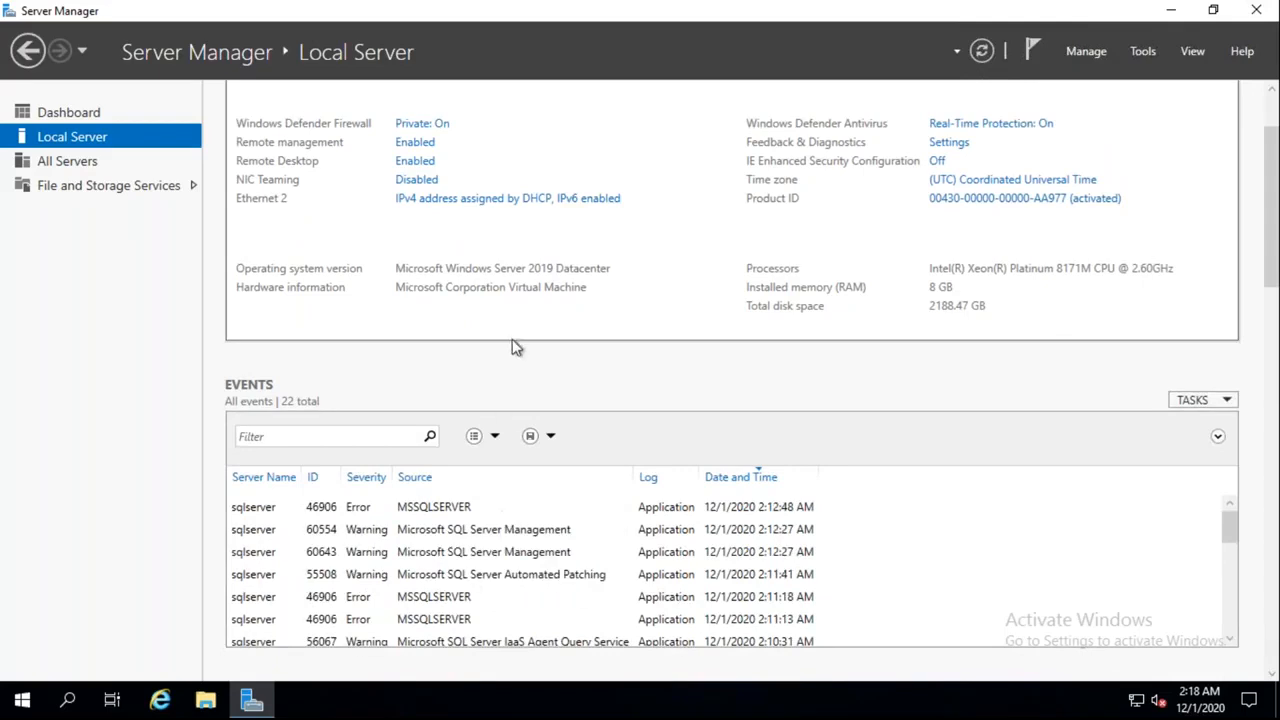
key(alt+Tab)
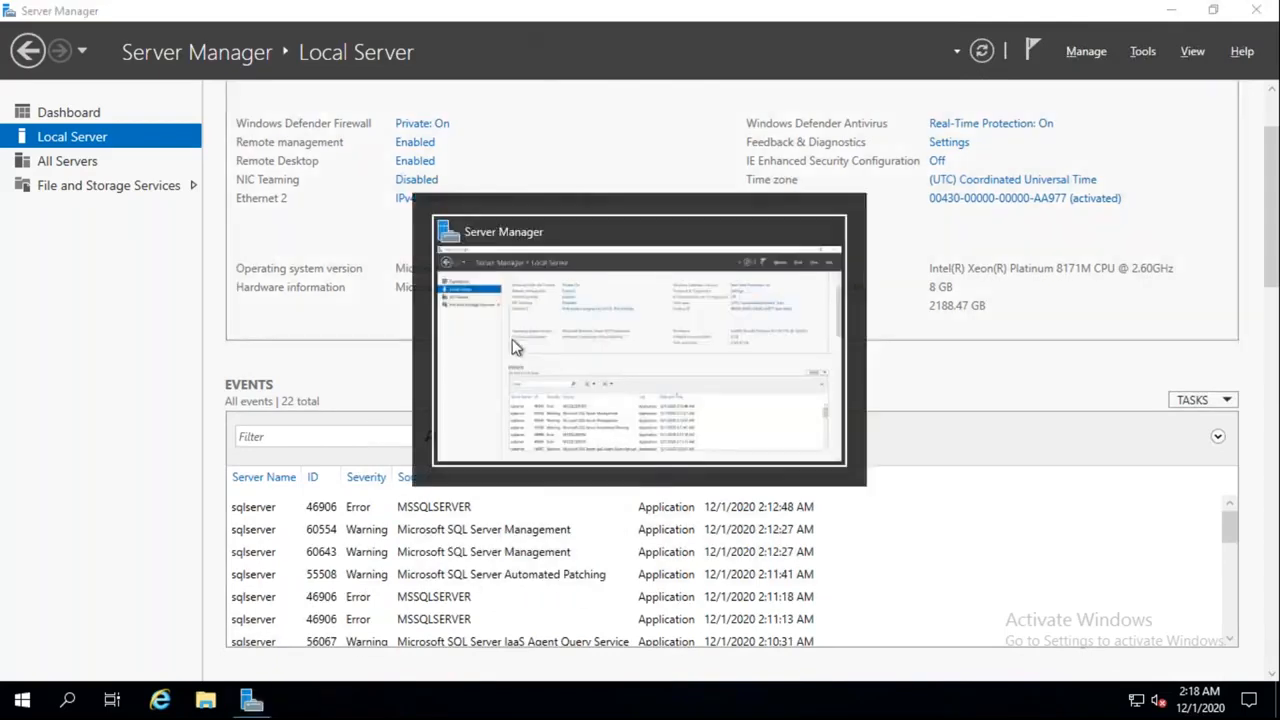
double_click(594, 20)
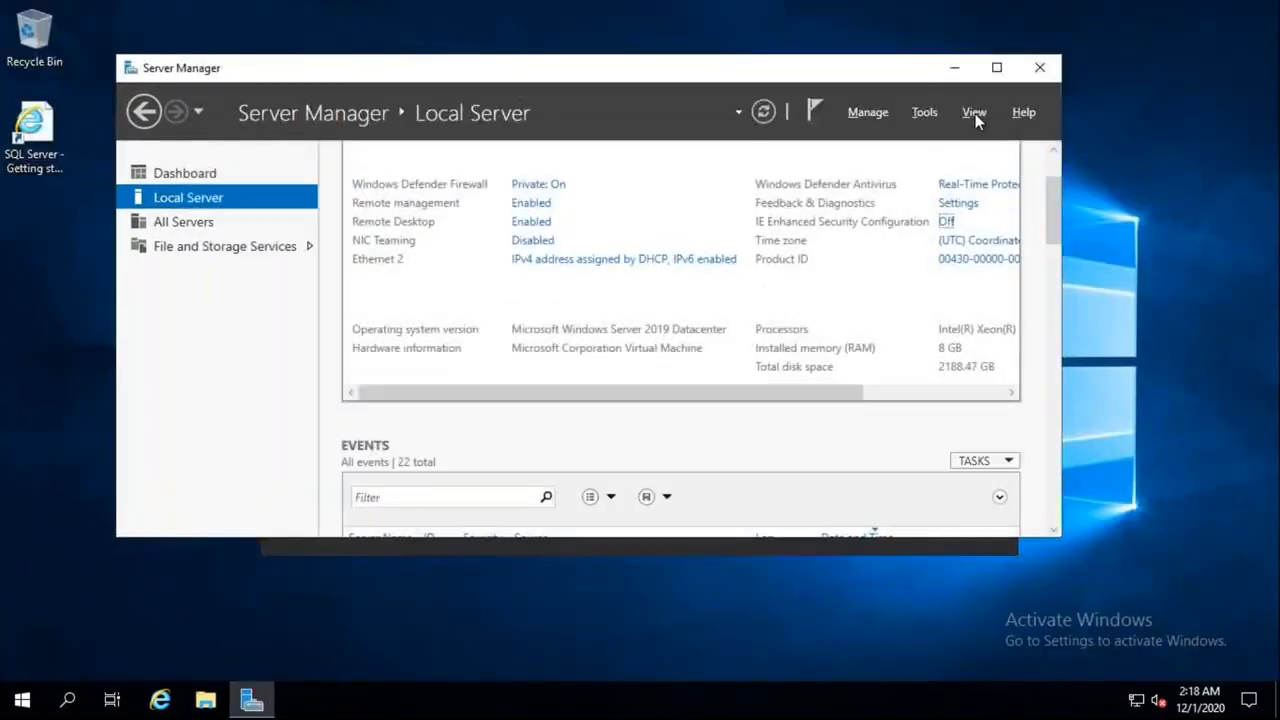
drag(700, 91, 697, 82)
drag(866, 104, 838, 131)
click(1015, 131)
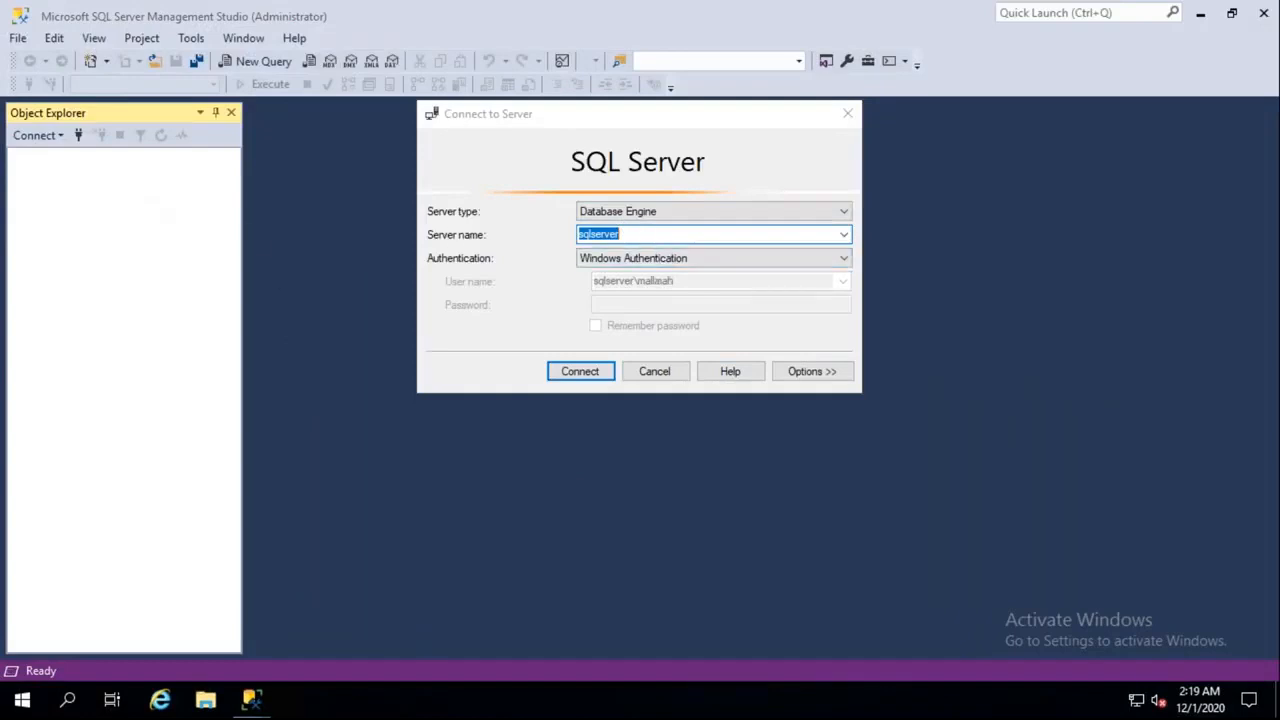
Select the Server name field, then minimise all windows to reveal the remote desktop
click(647, 235)
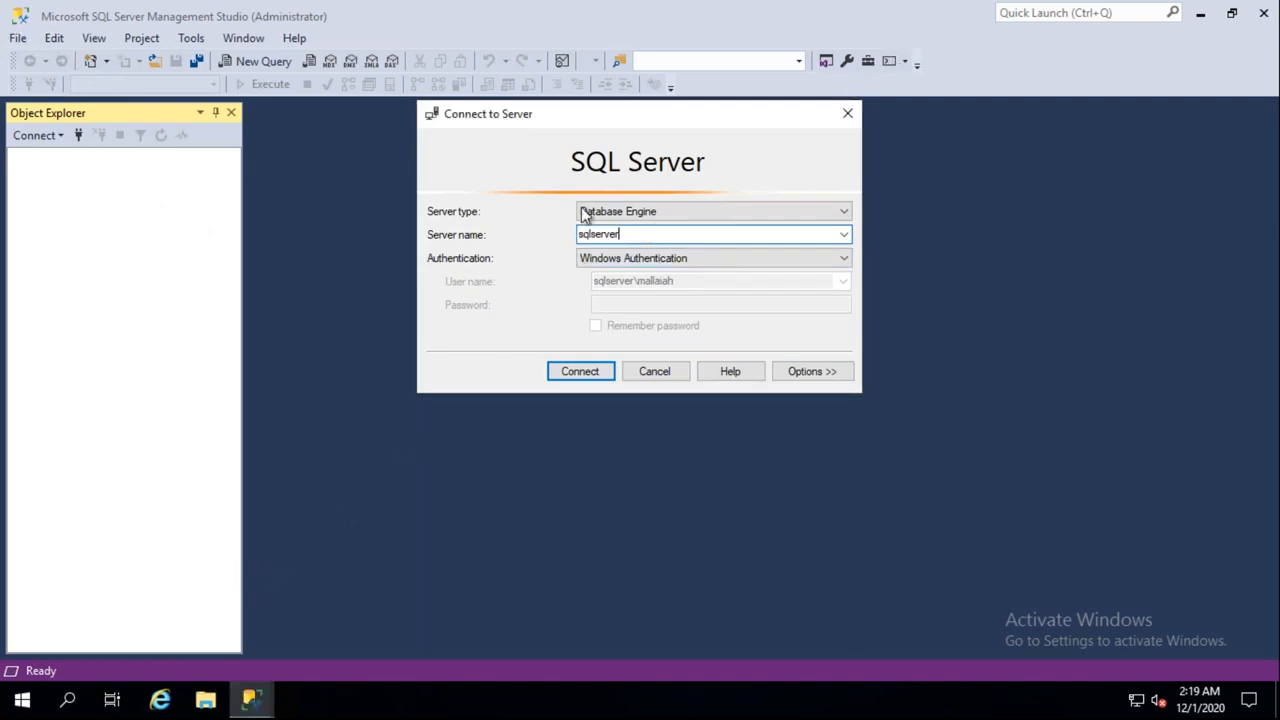
key(super+d)
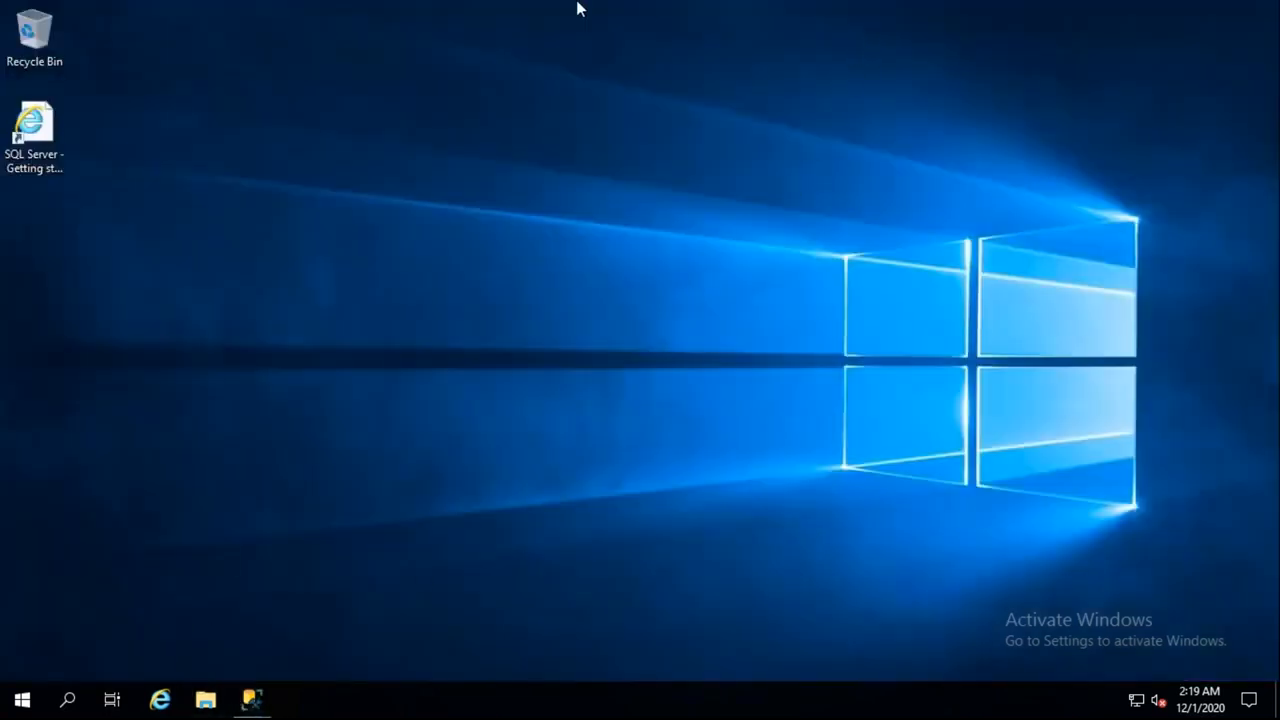
Select the VM name sqlserver in the Azure Portal, then return to the remote session's Management Studio
mouse_move(400, 10)
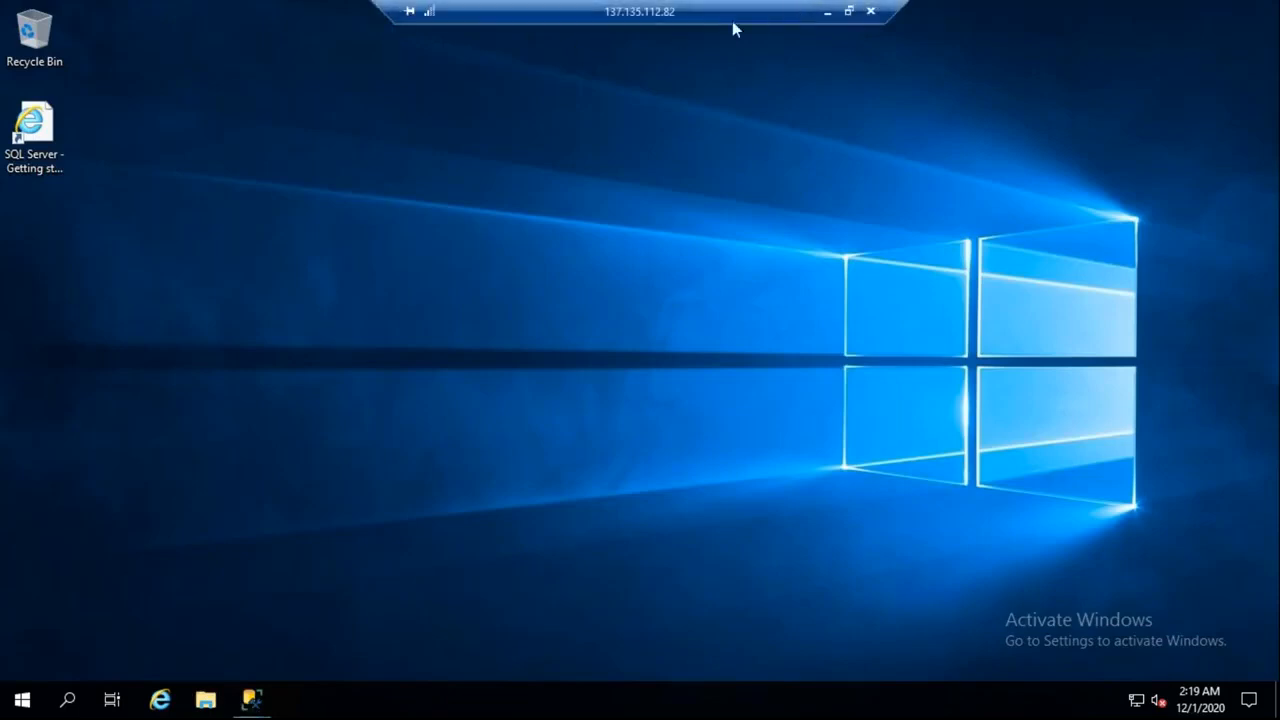
click(827, 12)
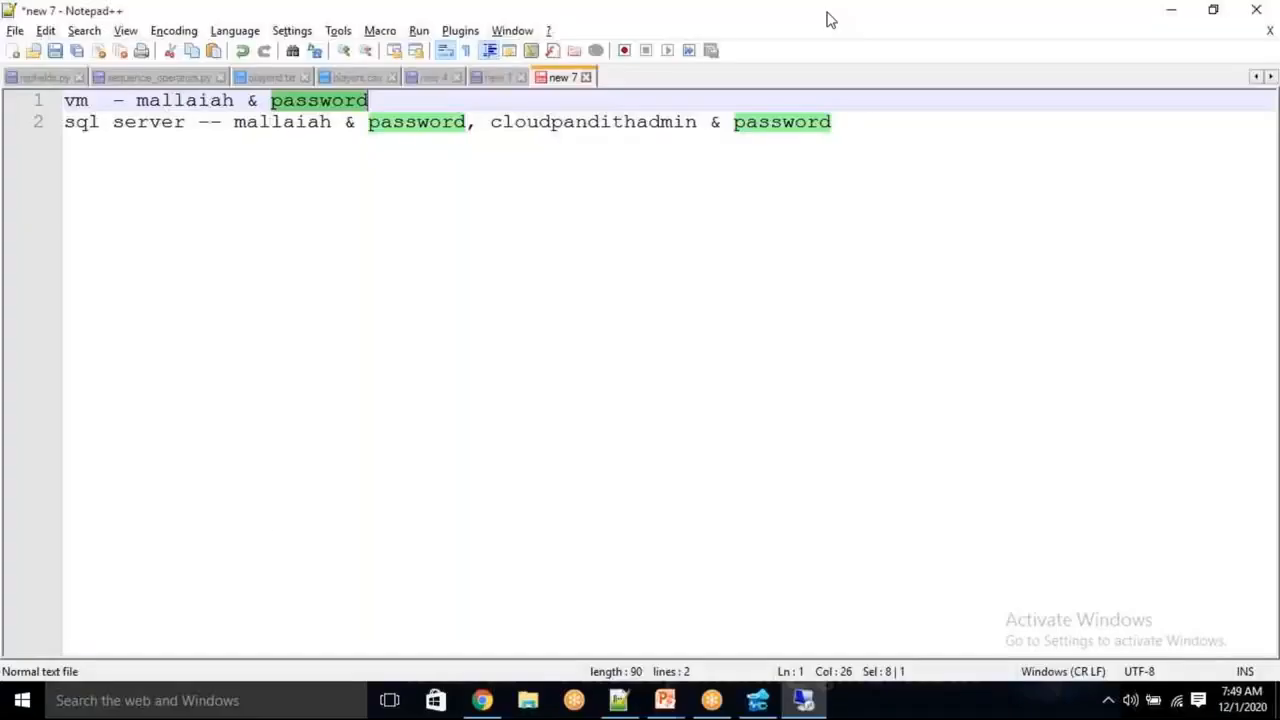
click(482, 700)
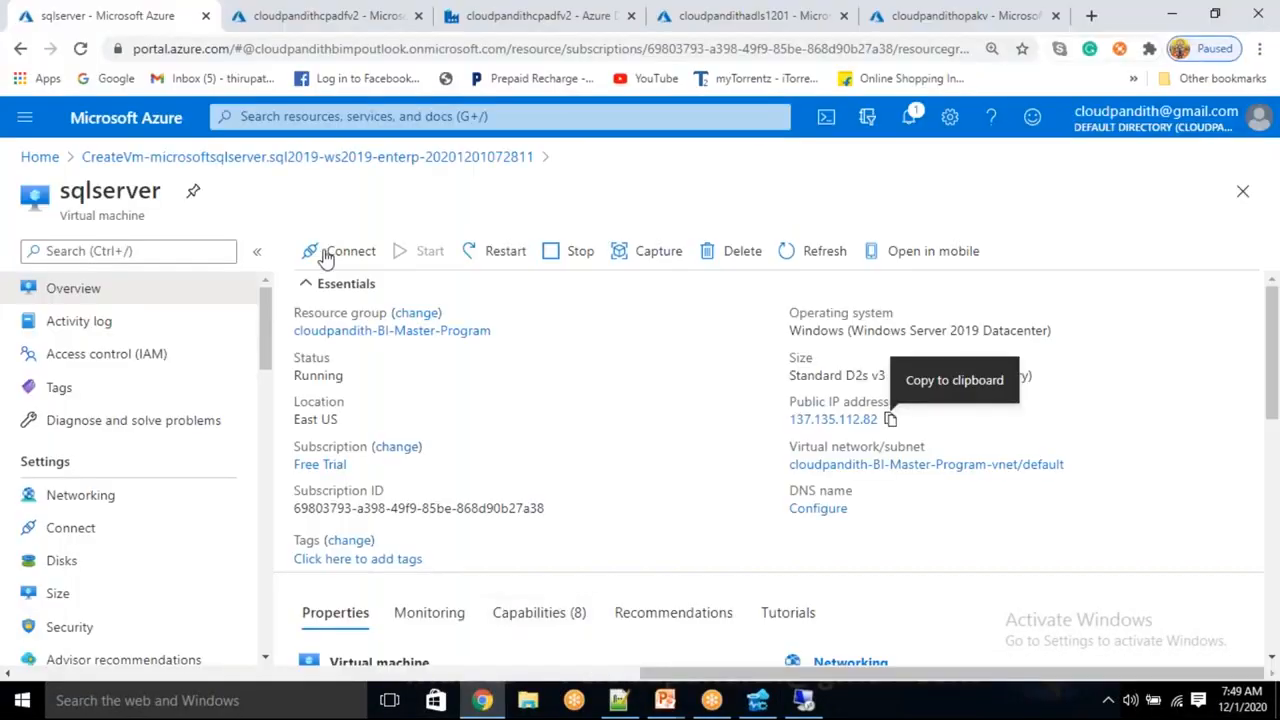
double_click(101, 196)
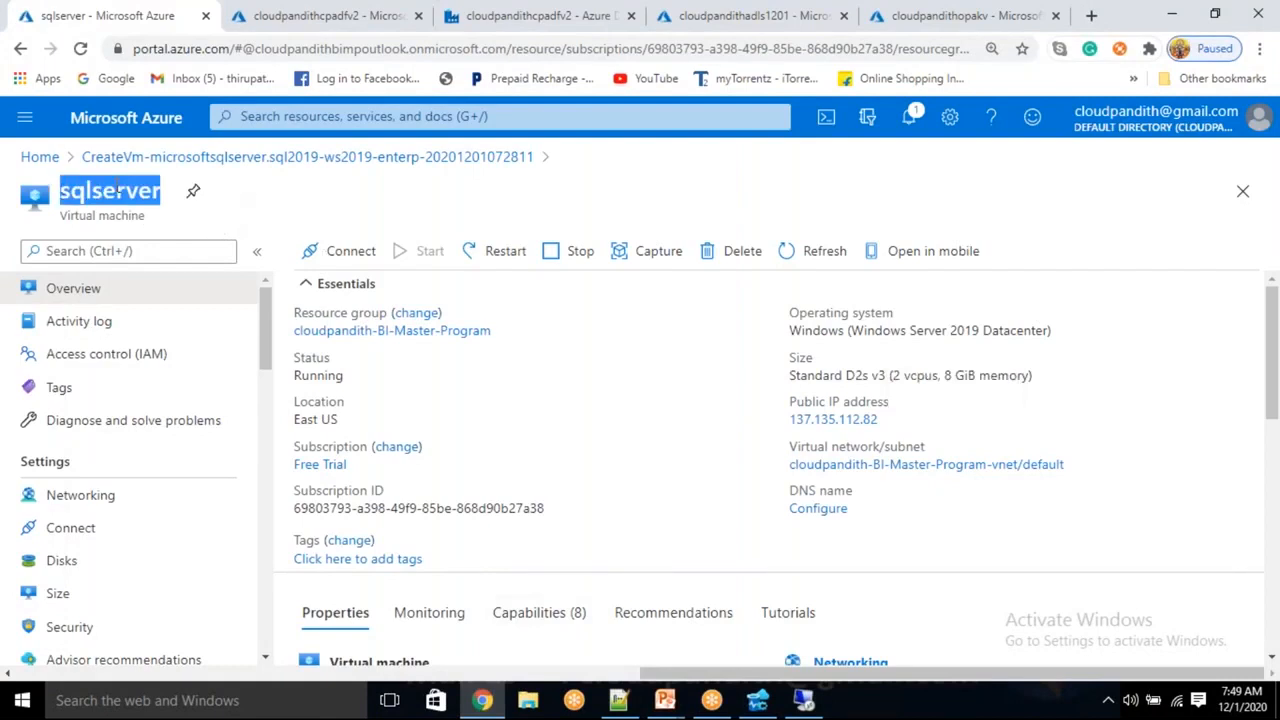
click(804, 700)
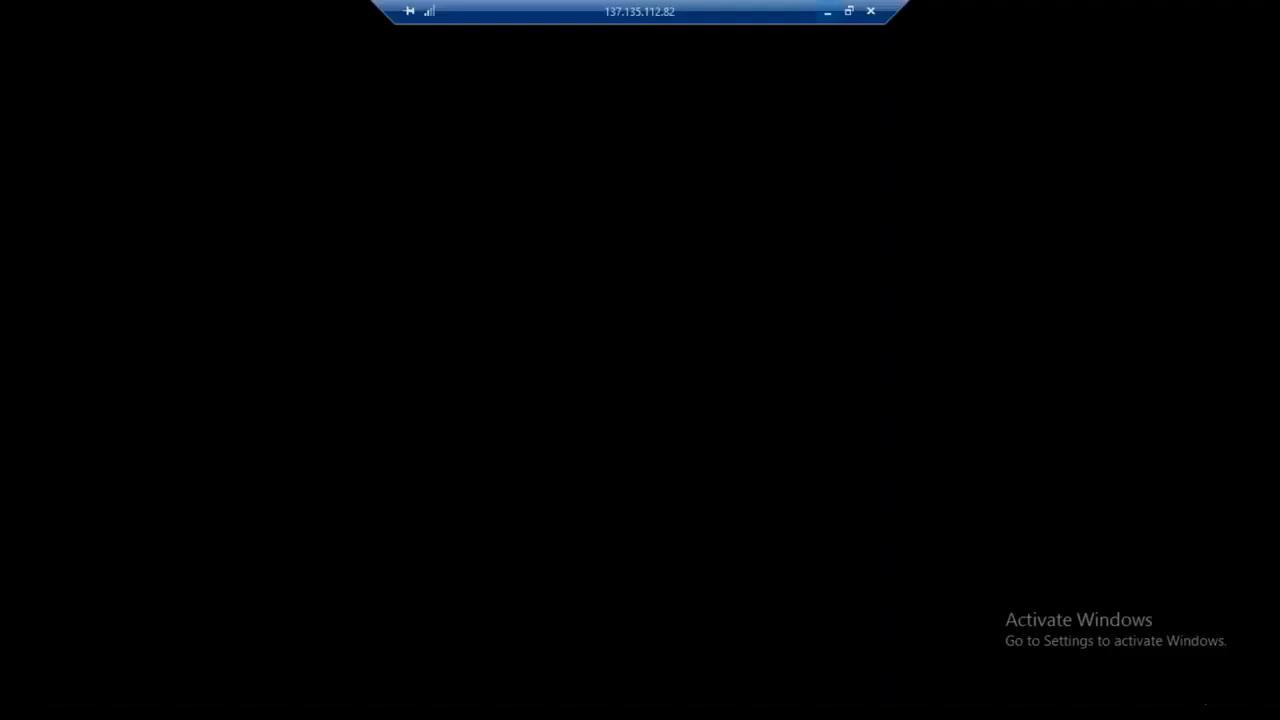
click(250, 697)
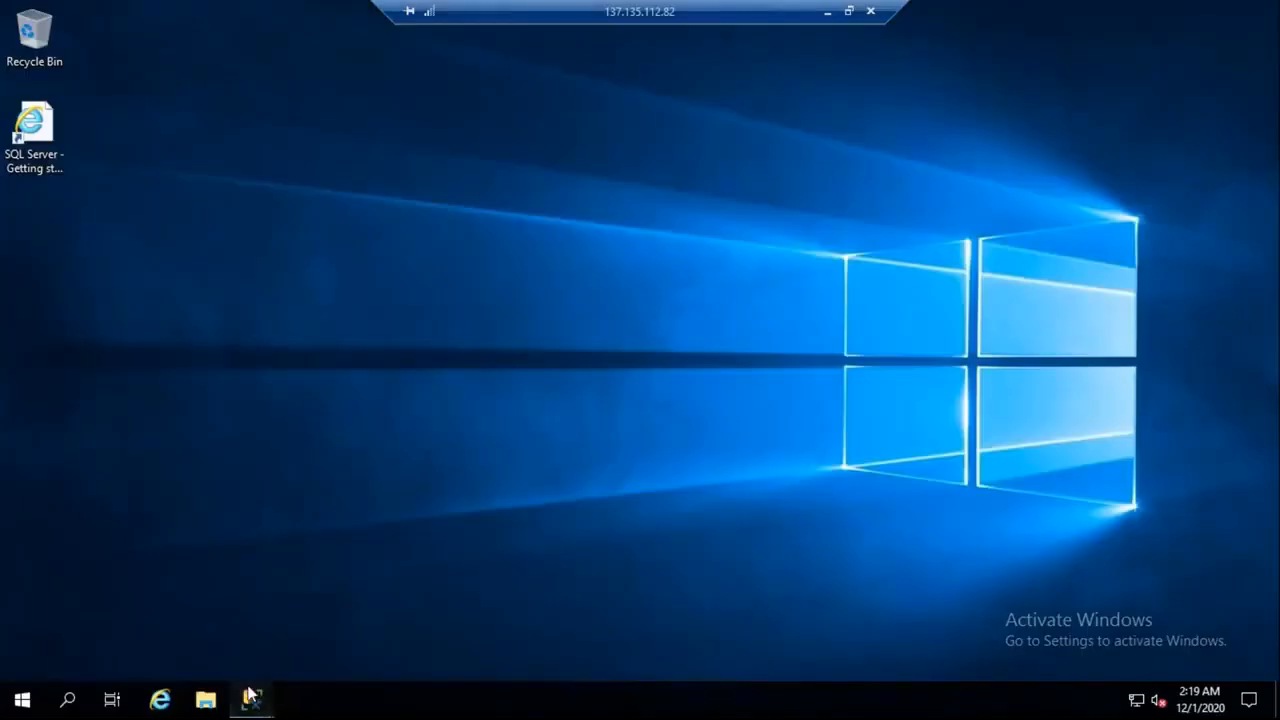
Start a new Database Engine connection and re-enter the server name sqlserver
click(145, 587)
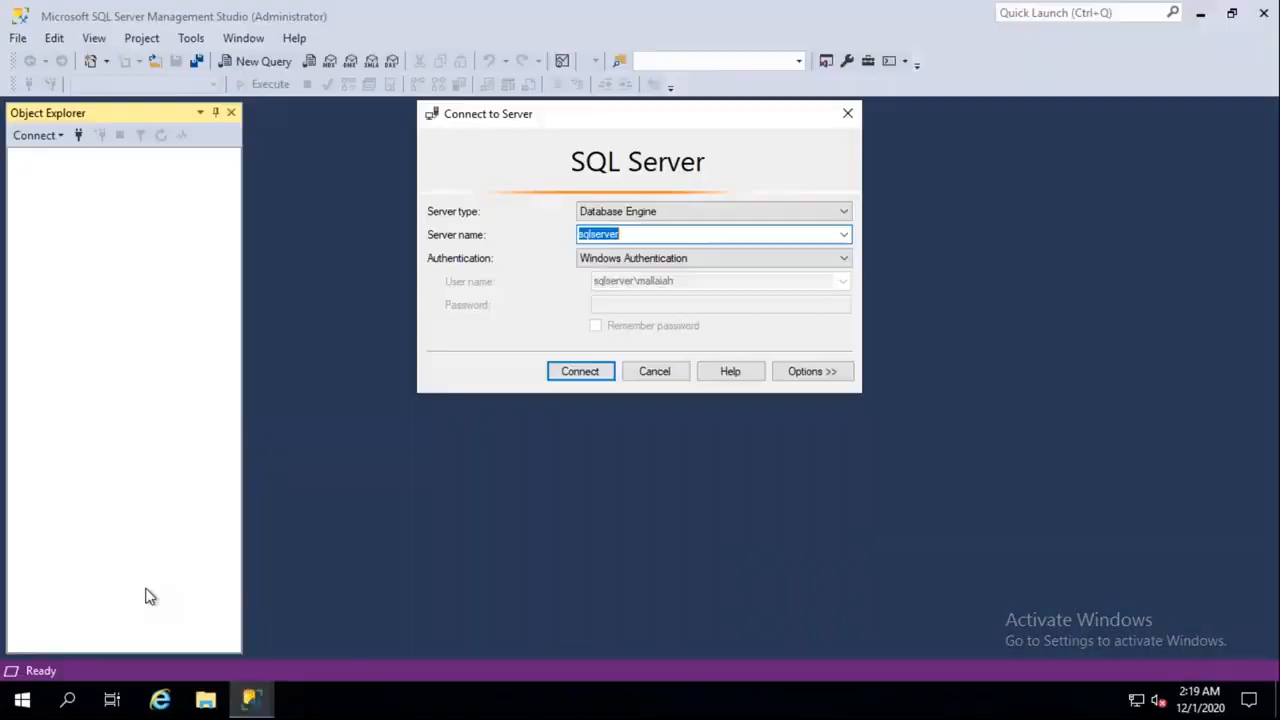
click(656, 371)
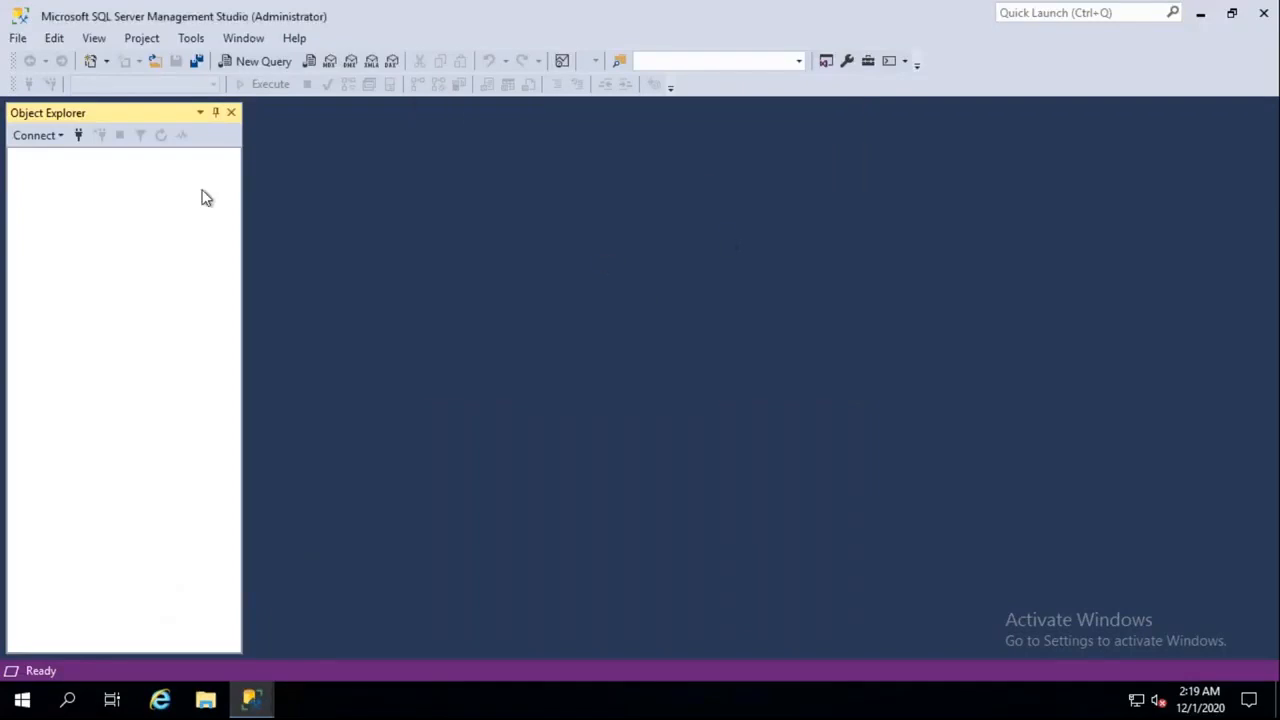
click(52, 140)
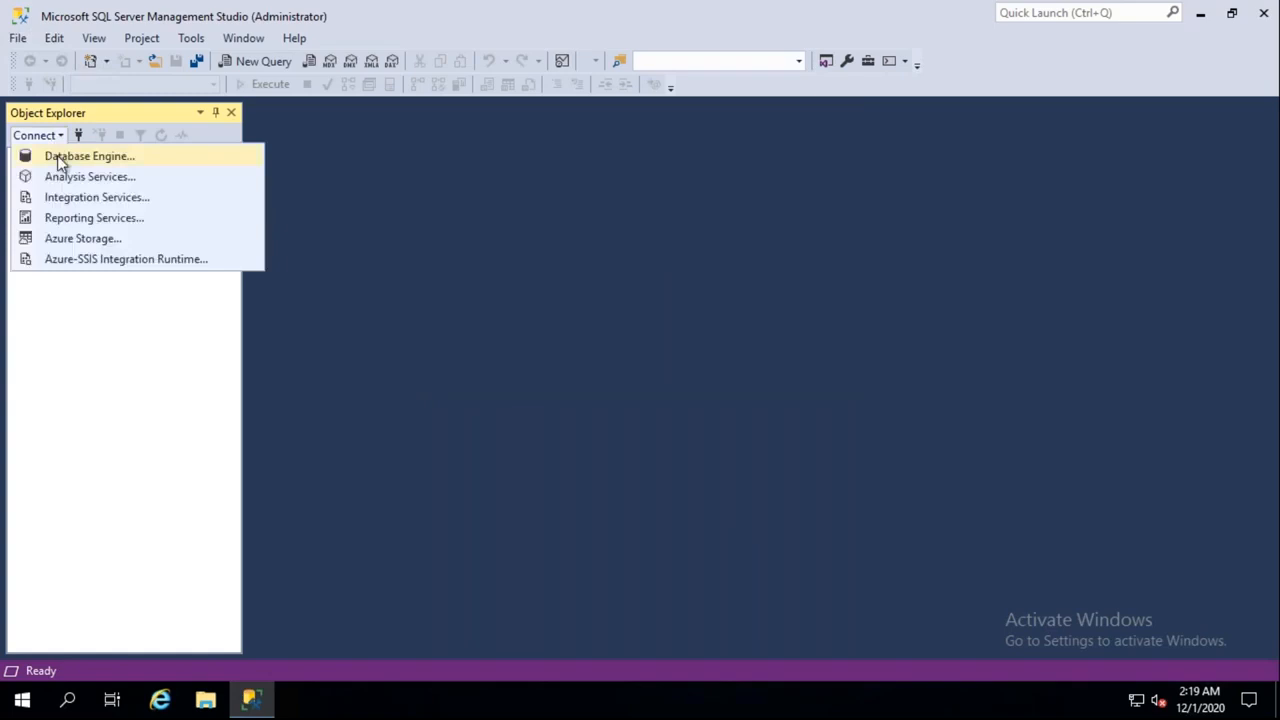
click(58, 160)
click(629, 235)
key(ctrl+a)
key(ctrl+x)
key(ctrl+v)
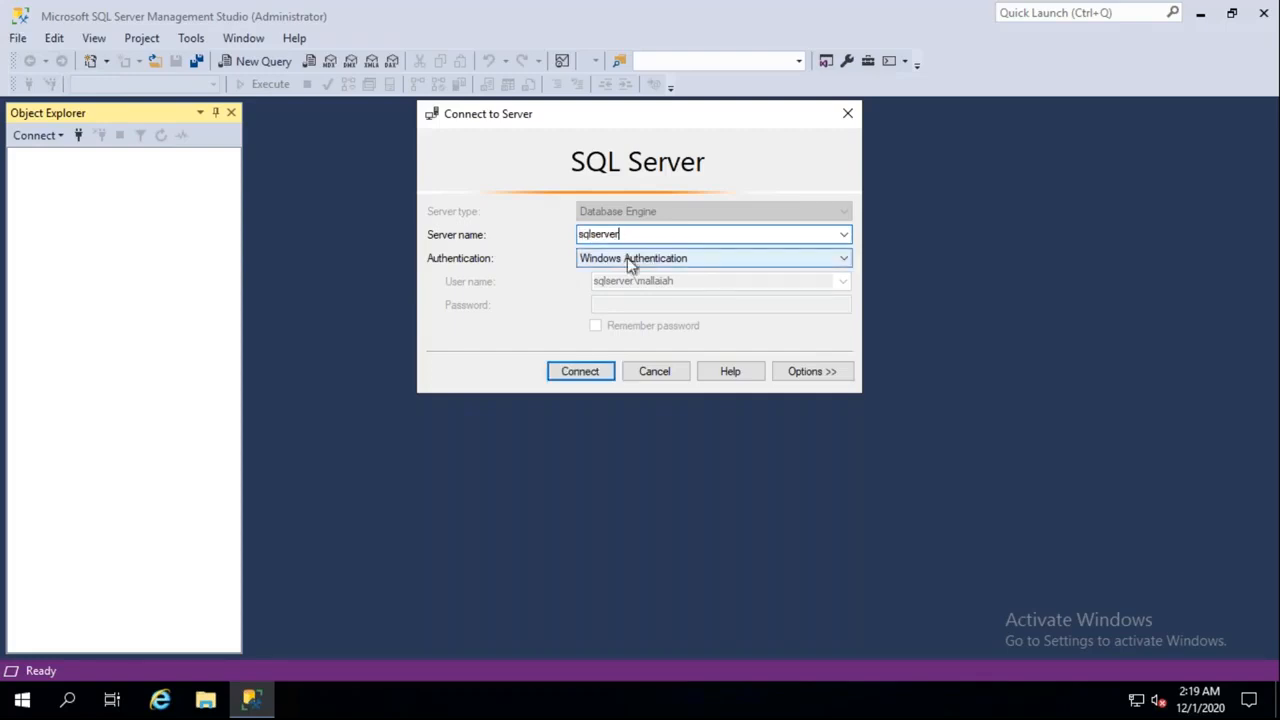
Connect with Windows Authentication, then disconnect from sqlserver
click(628, 258)
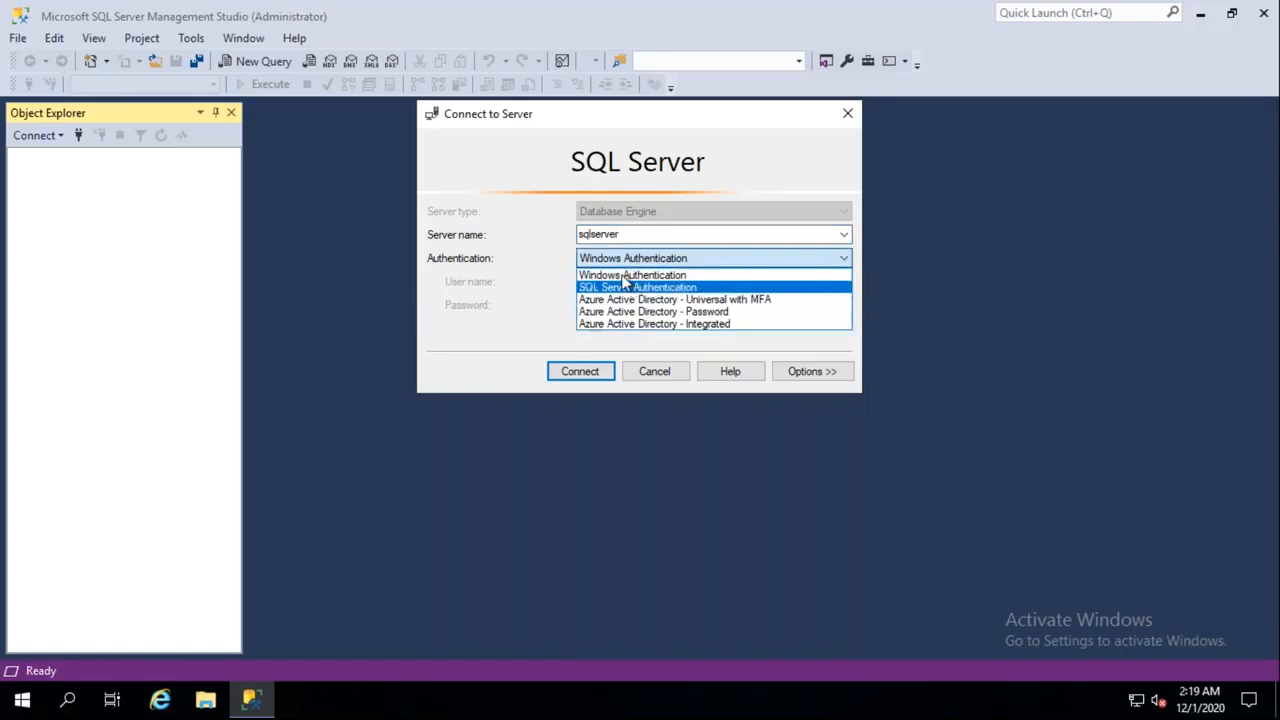
click(625, 276)
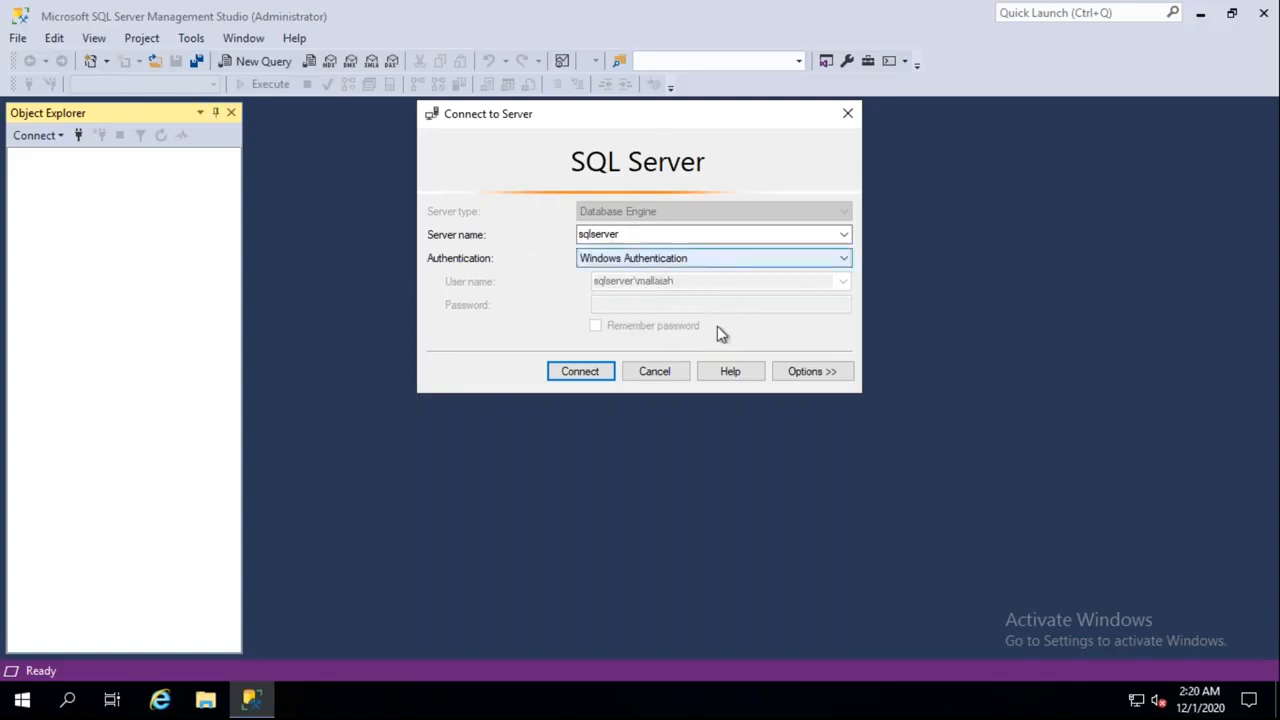
click(584, 373)
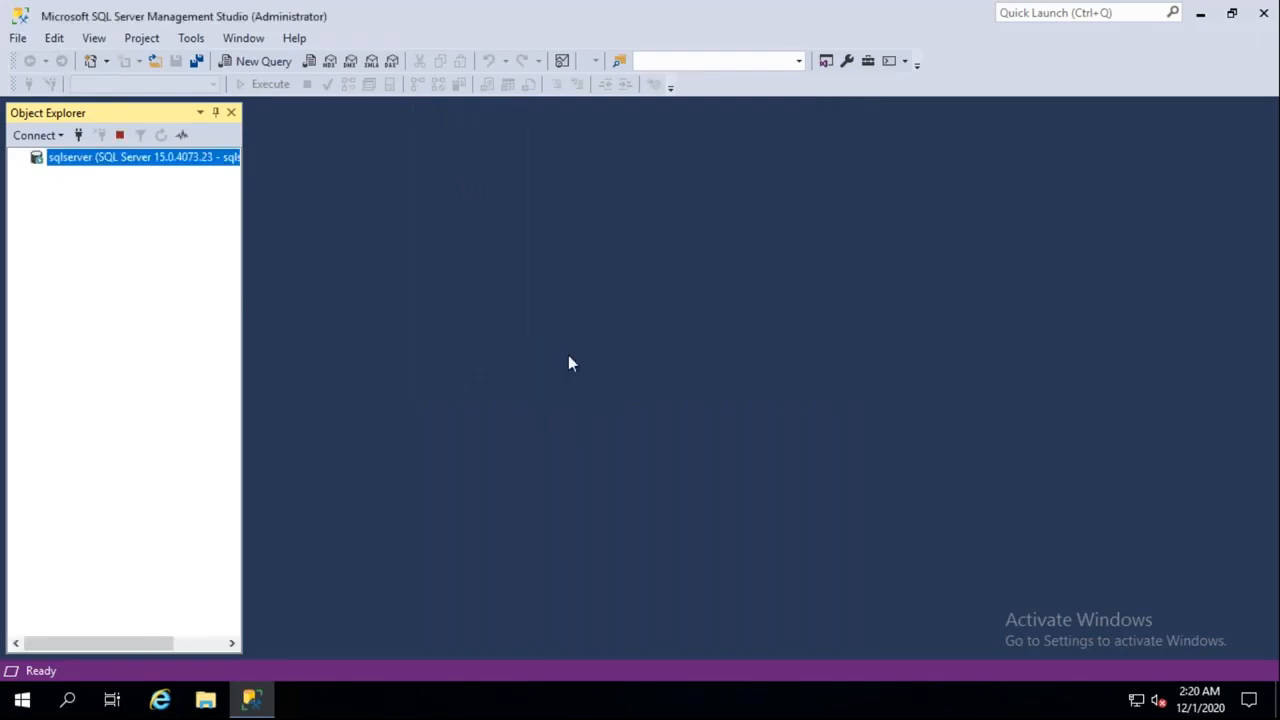
right_click(99, 163)
click(158, 195)
Connect to sqlserver using SQL Server Authentication with the admin login and password
click(40, 137)
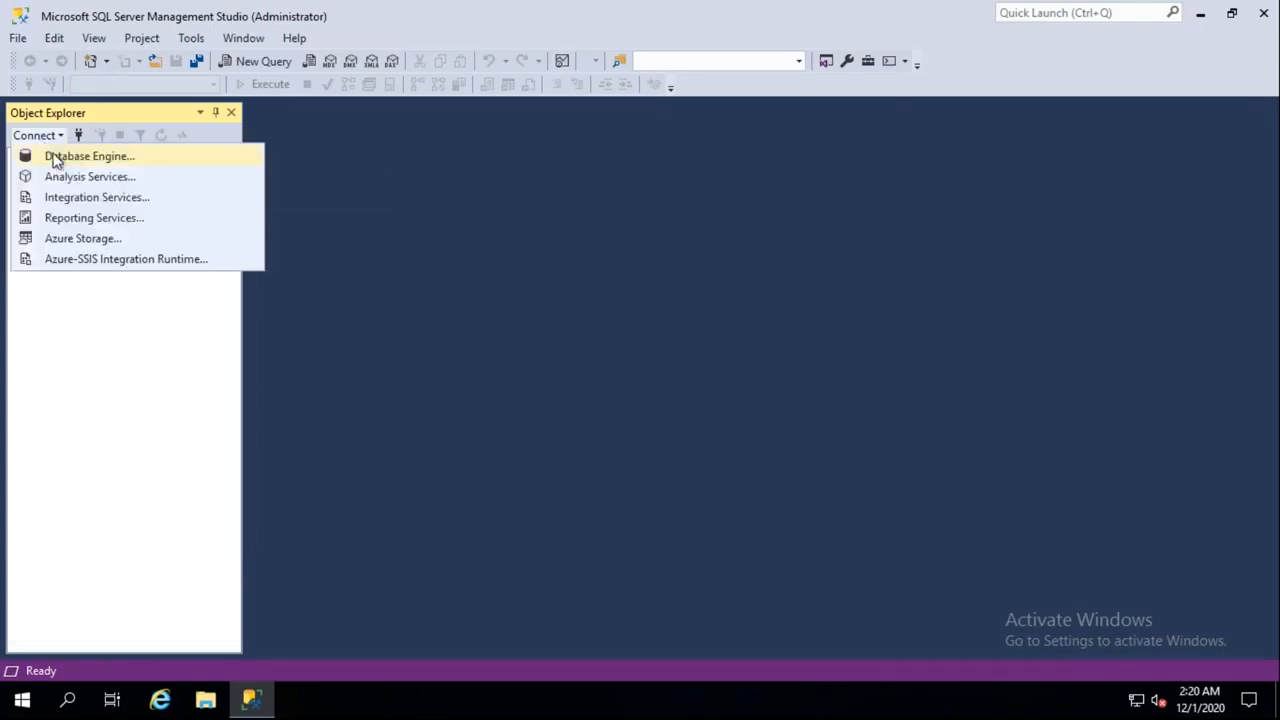
click(55, 156)
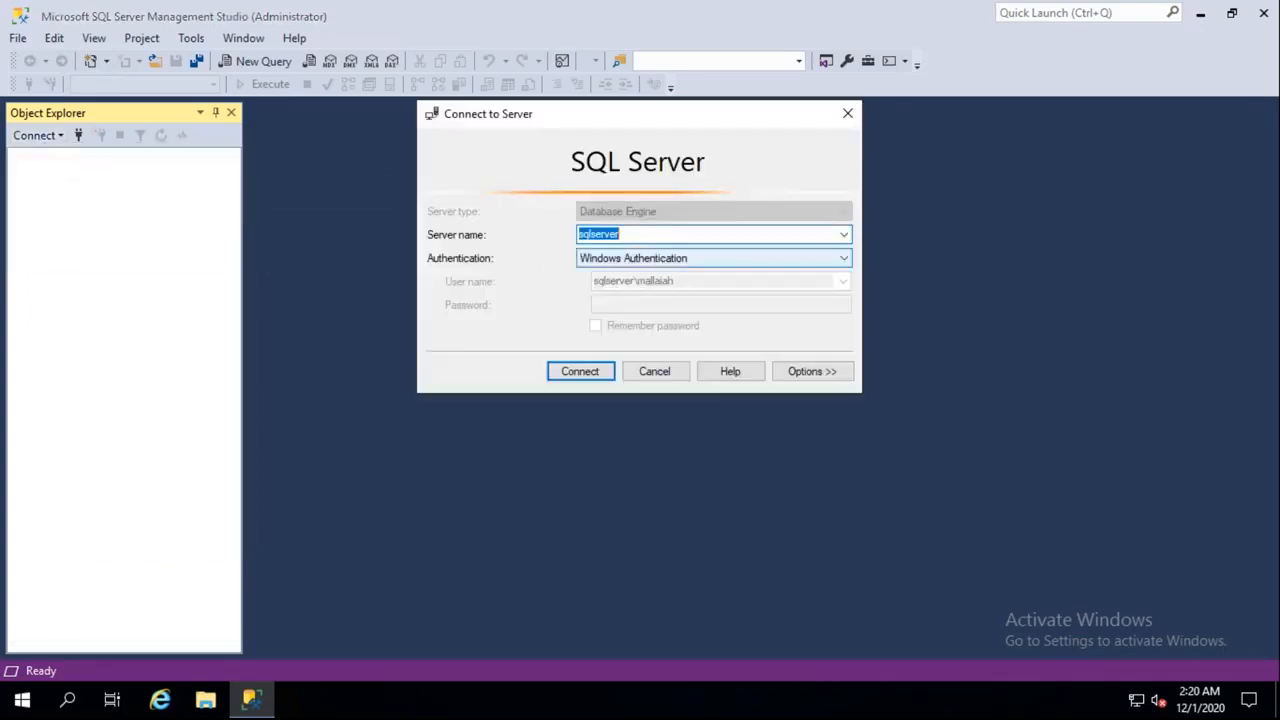
click(660, 260)
click(637, 288)
click(631, 282)
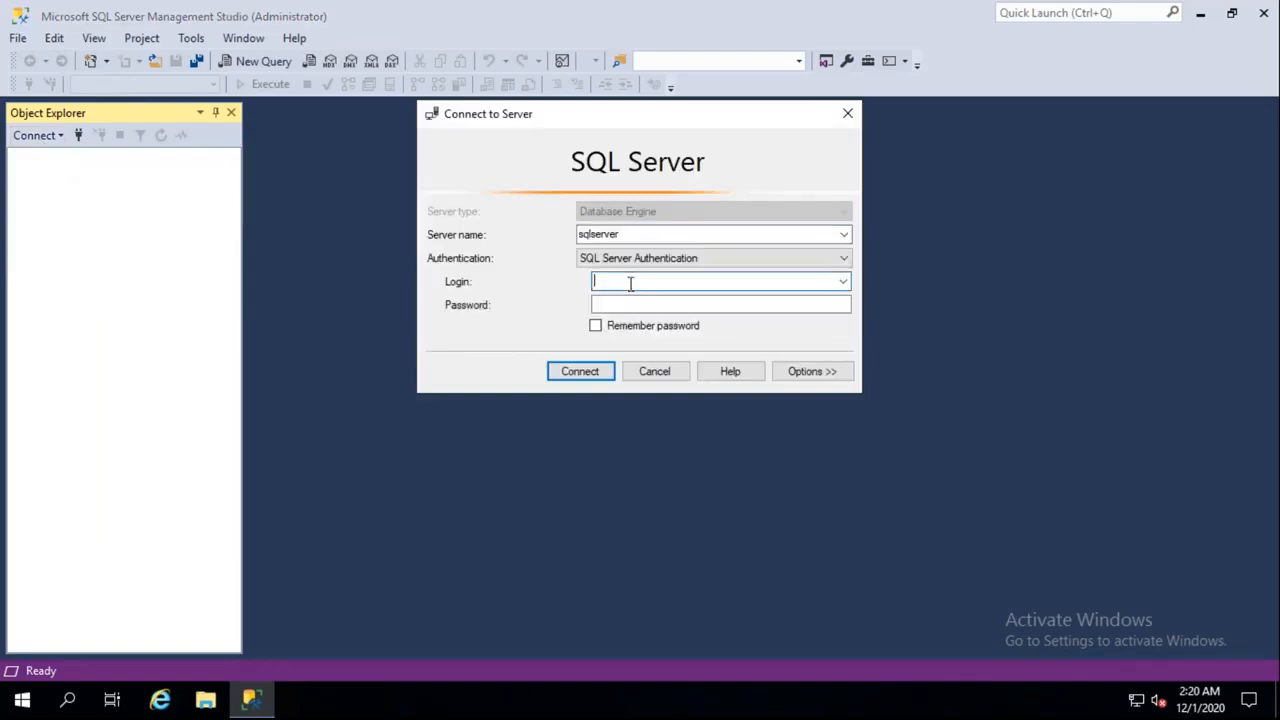
text(CLOUDPOA)
key(BackSpace)
key(BackSpace)
key(BackSpace)
key(BackSpace)
key(BackSpace)
text(oudpandithadmin)
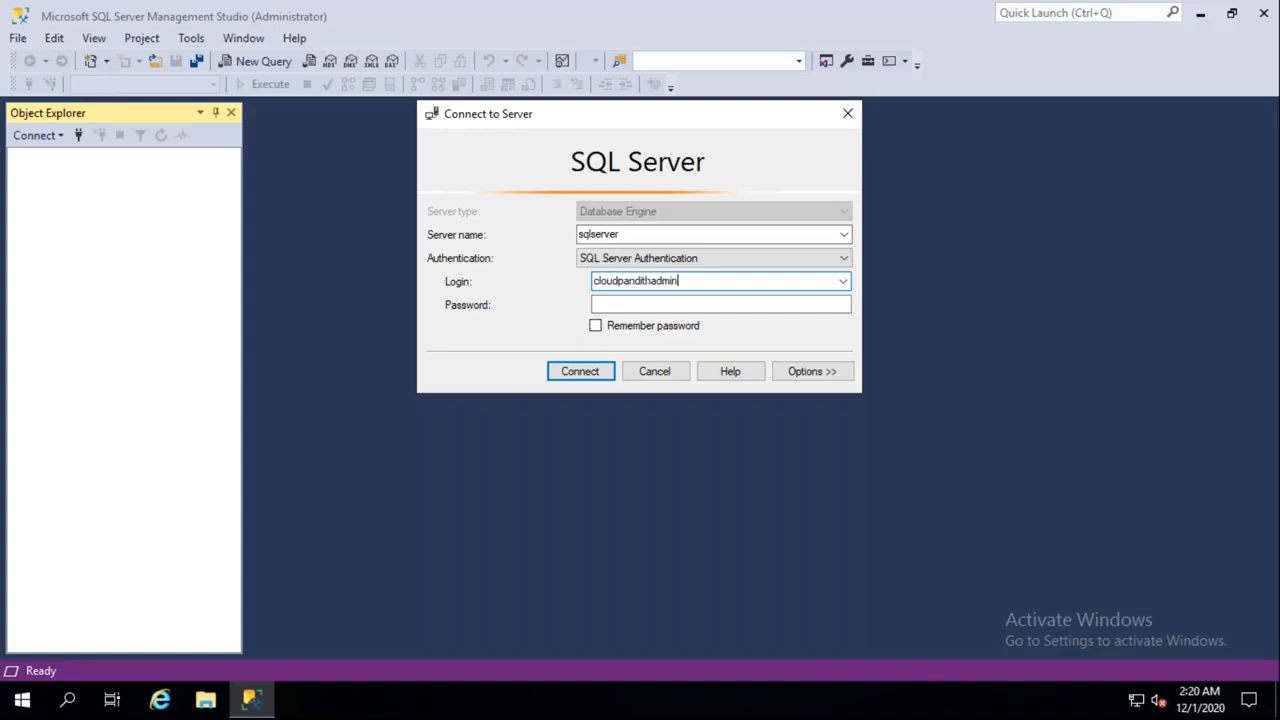
key(Tab)
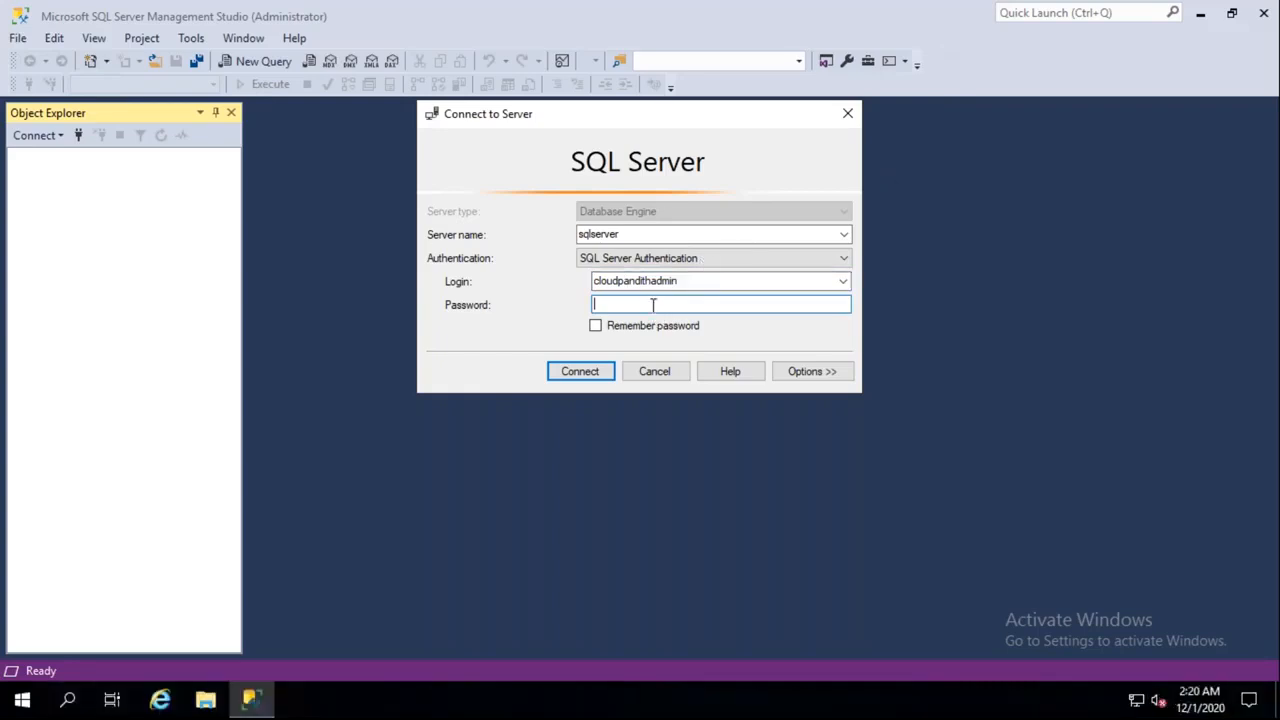
text(*********)
click(600, 374)
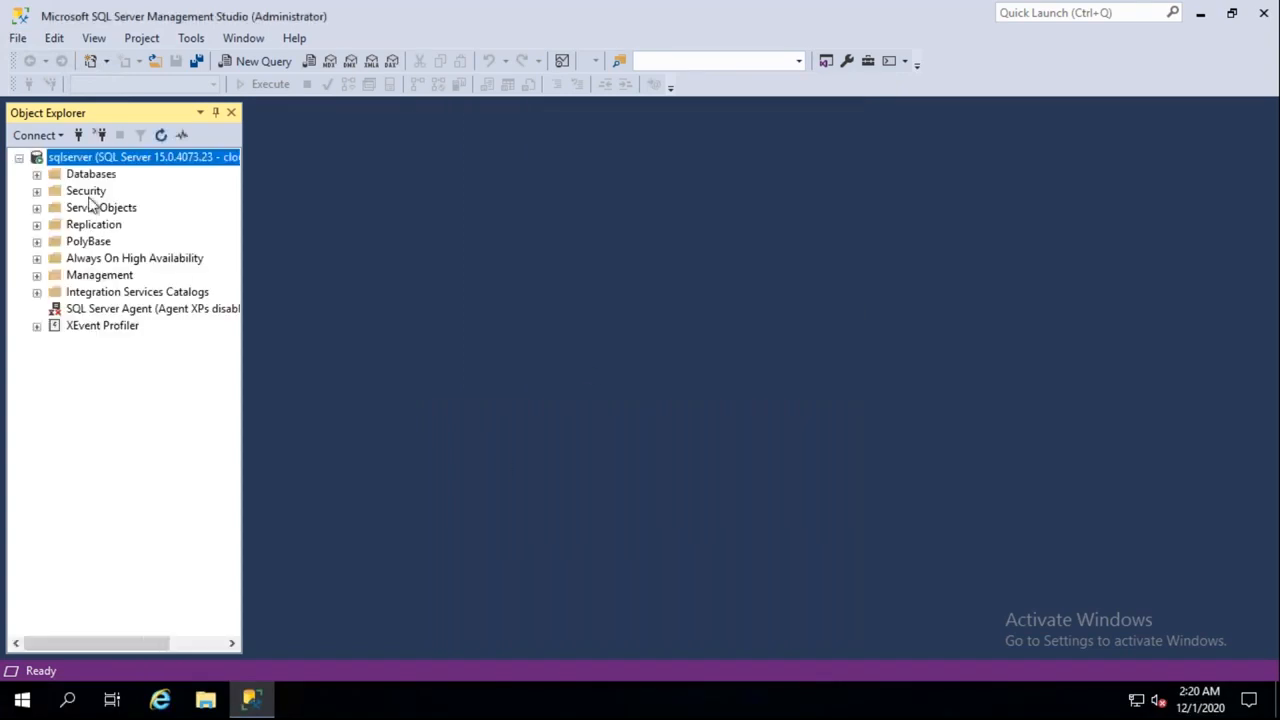
Expand Databases and open a new query window on sqlserver
click(37, 175)
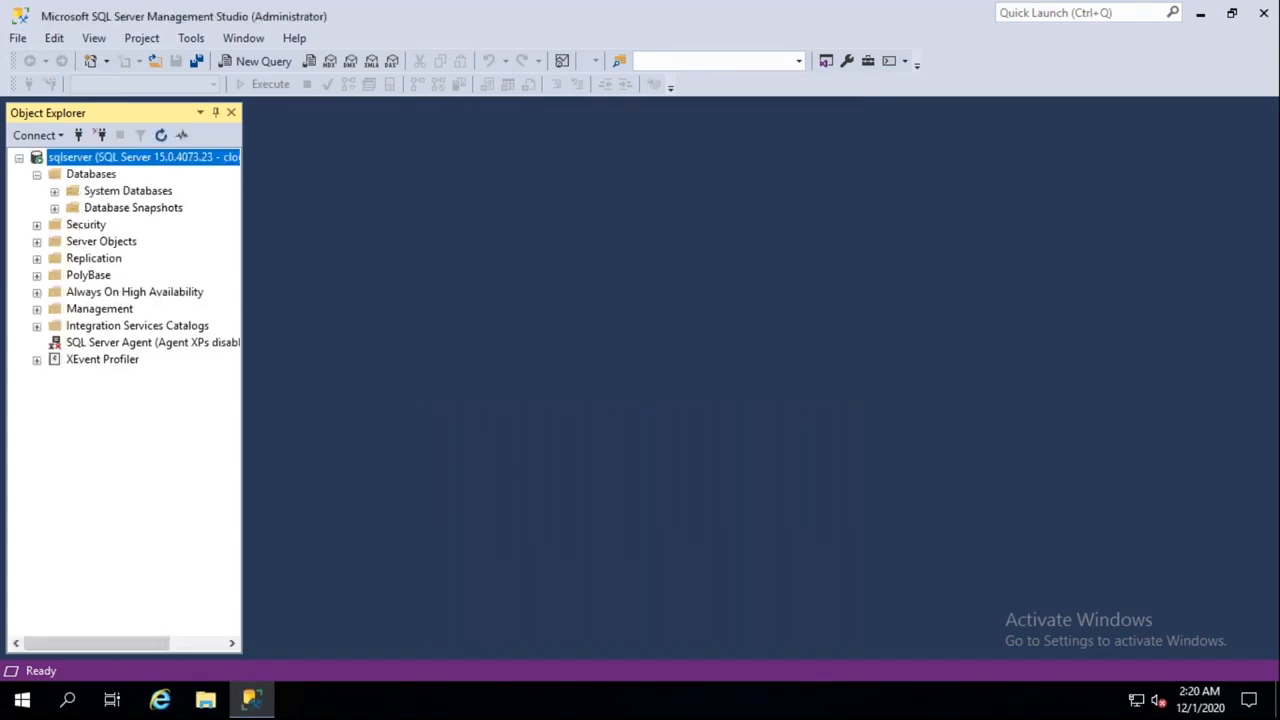
right_click(117, 164)
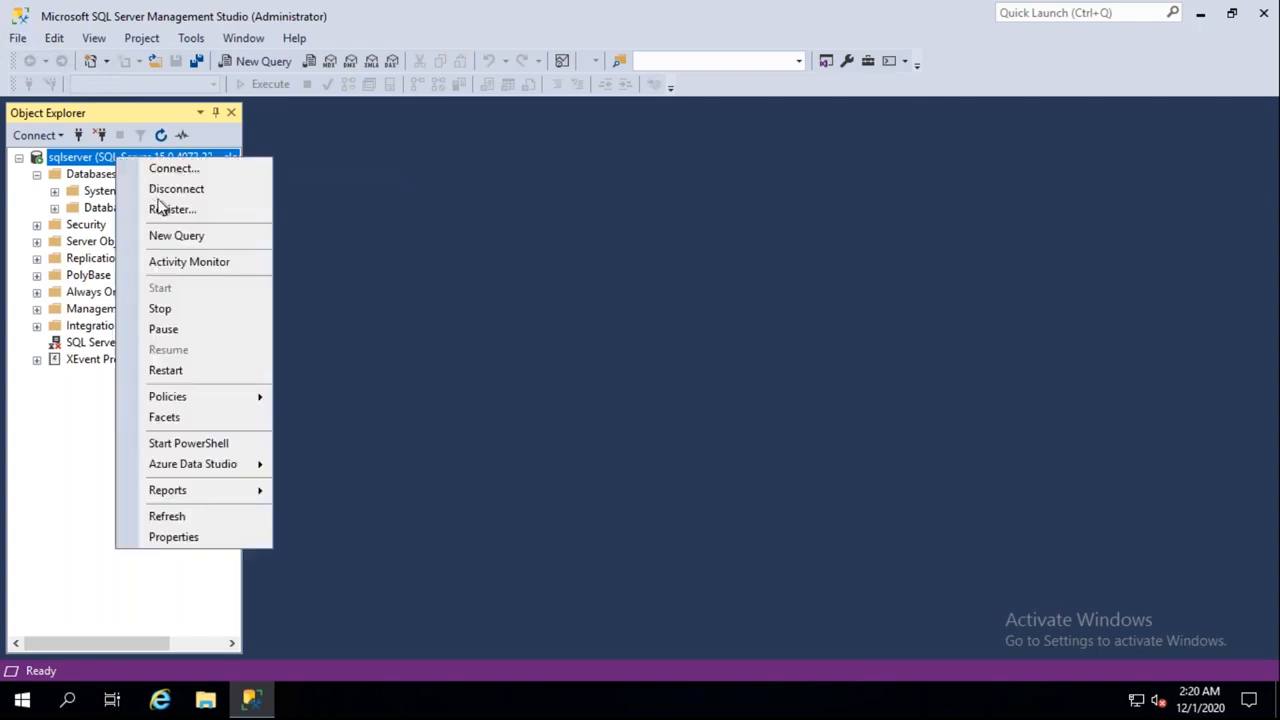
click(175, 240)
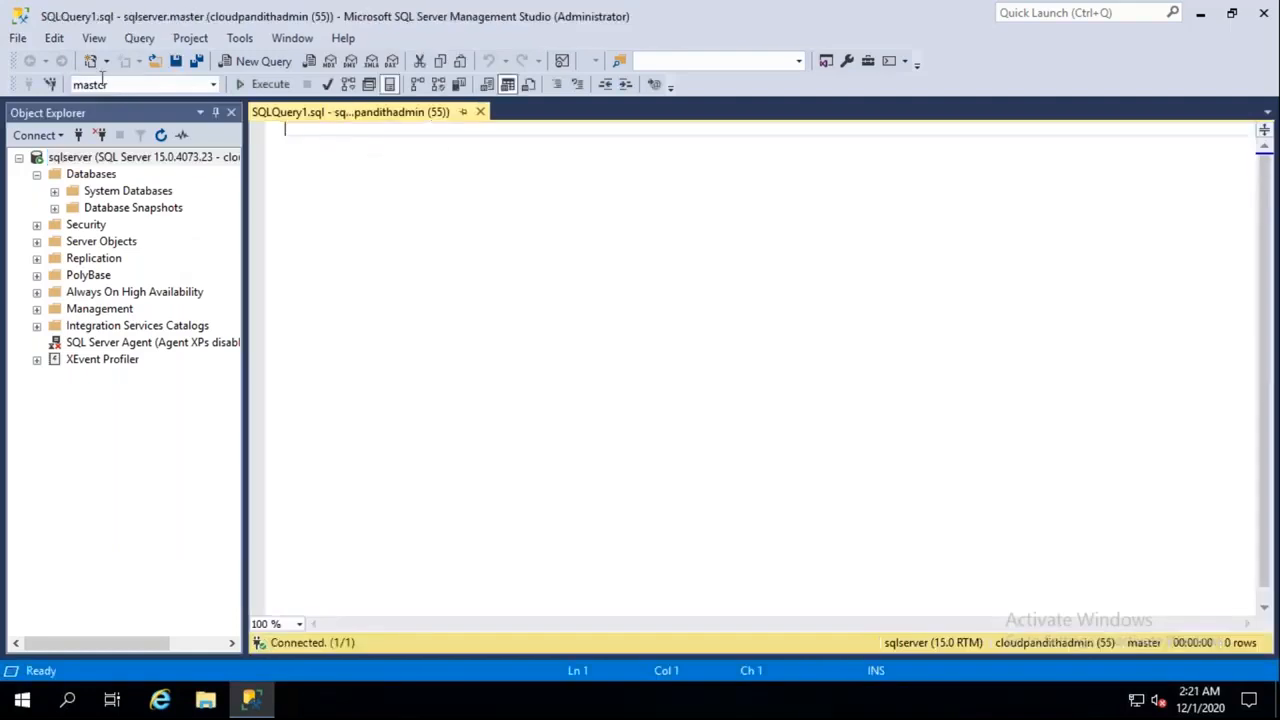
Start a new database named cloudpandithsqldb and add an extra data file
click(86, 176)
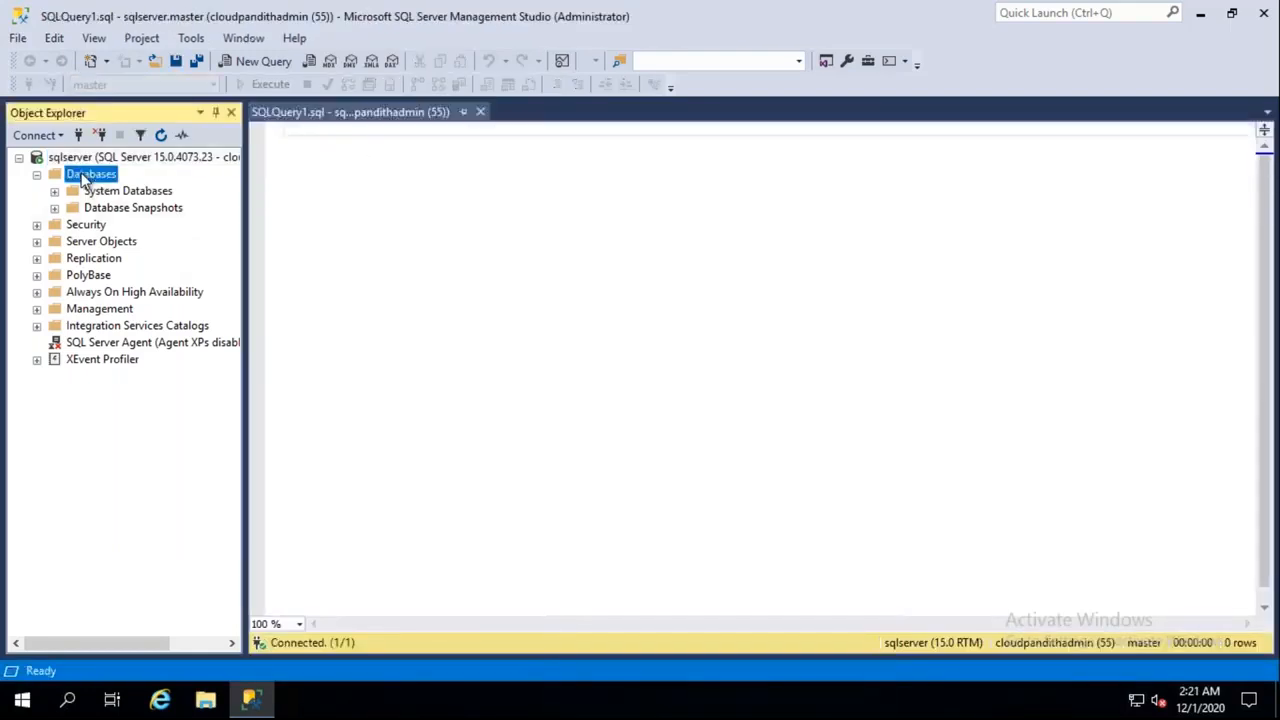
right_click(85, 177)
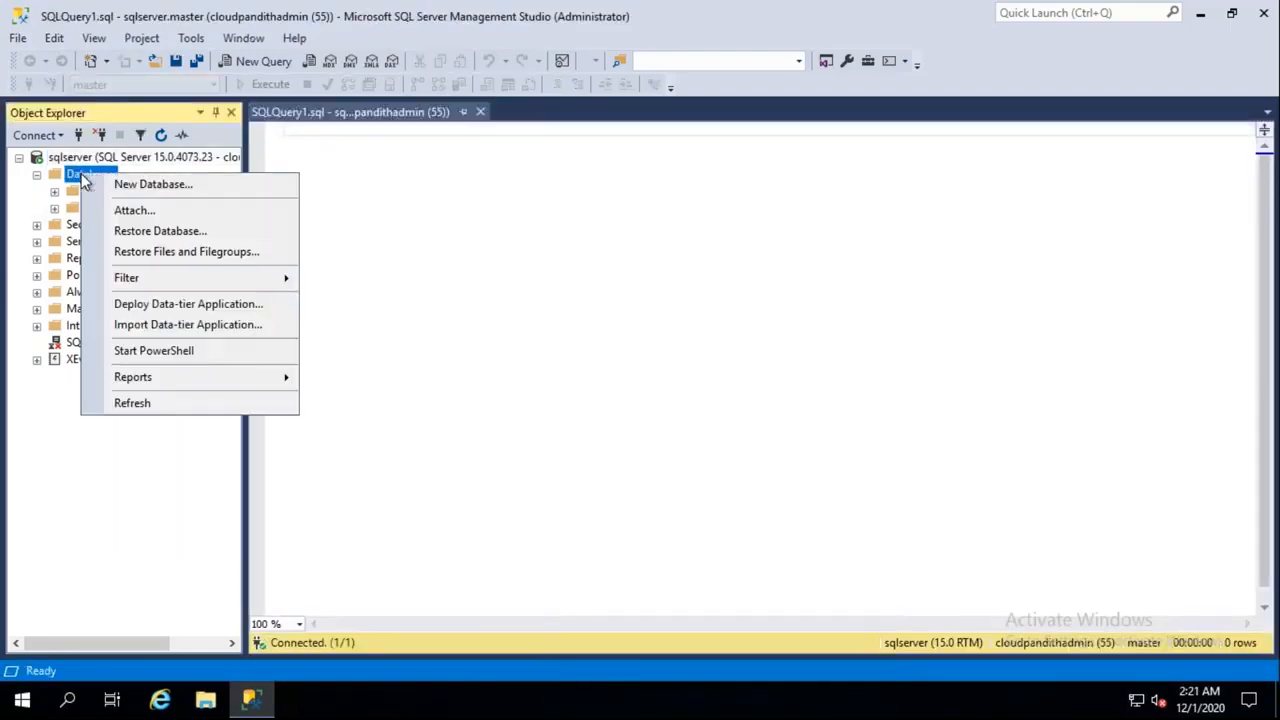
click(134, 190)
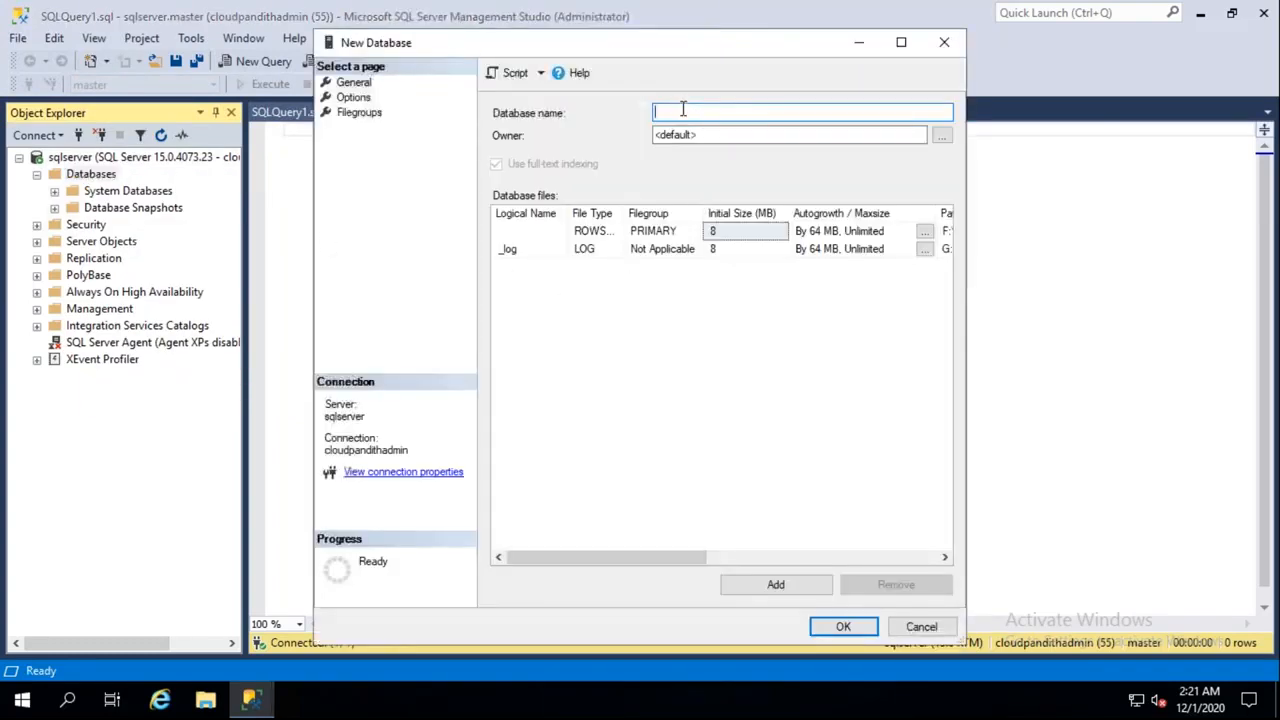
text(CLOUDPANDITH)
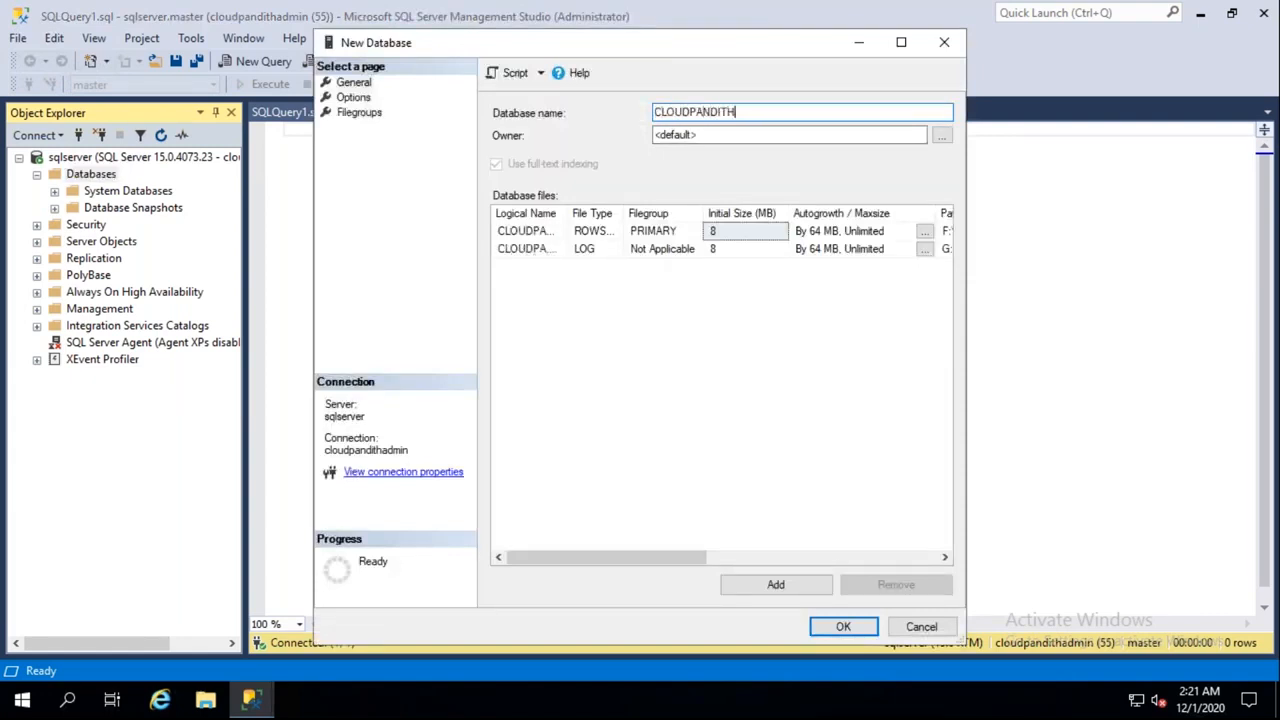
key(ctrl+a)
text(clou)
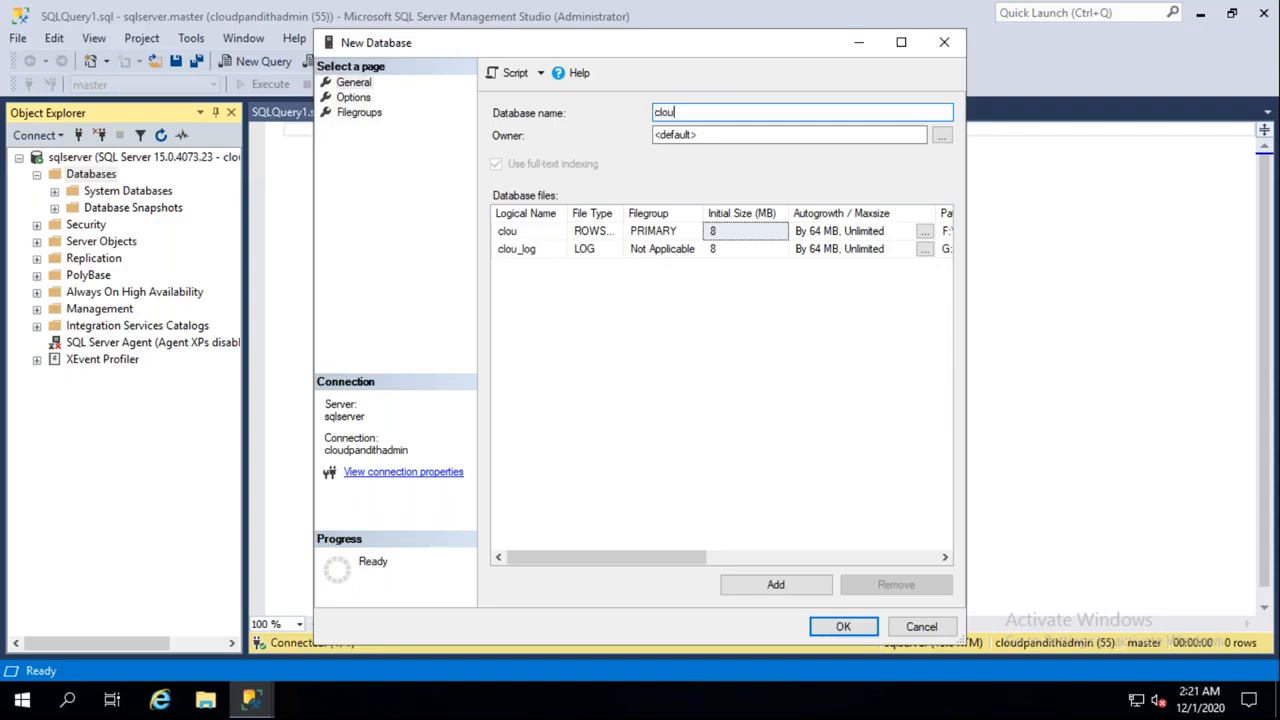
text(dpandithsqldb)
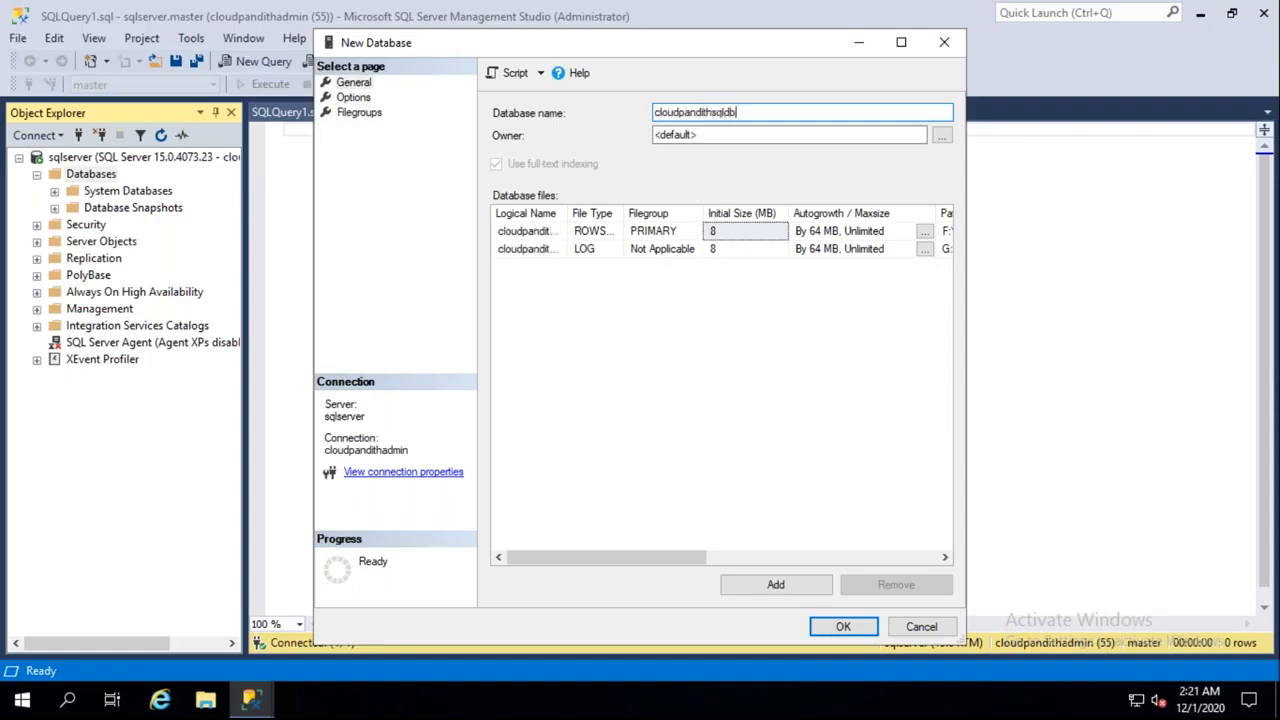
click(792, 587)
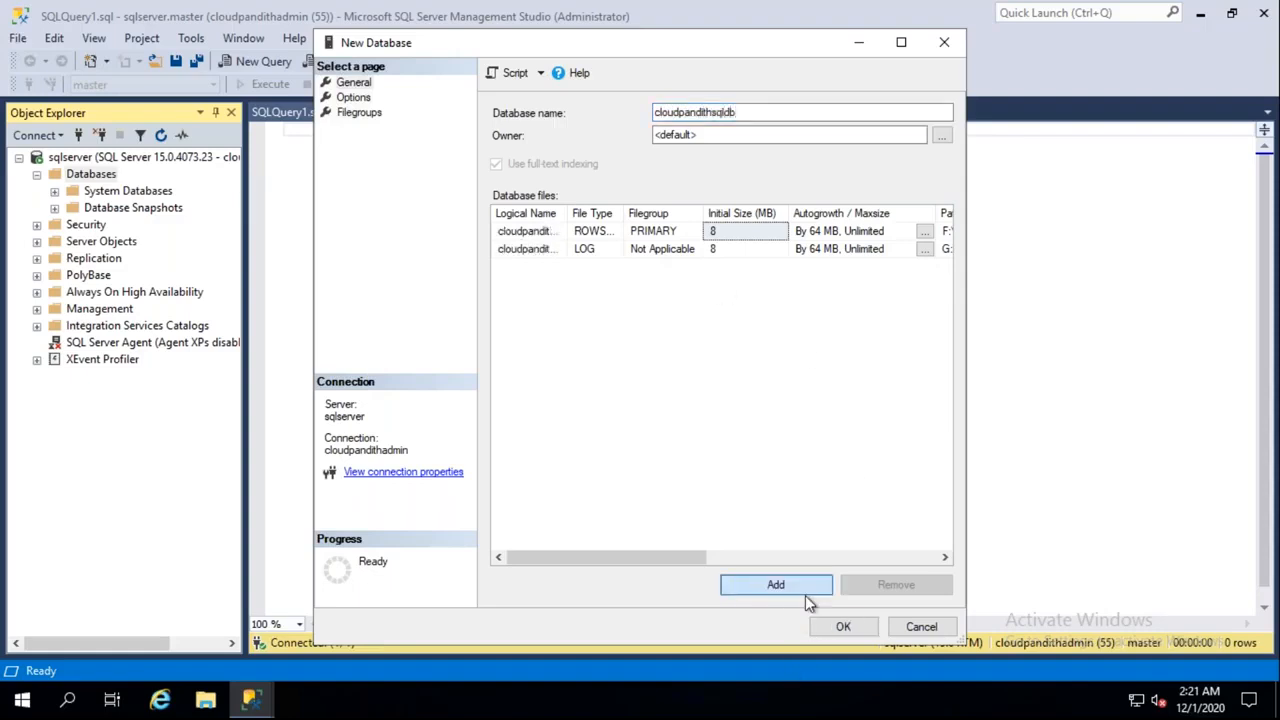
click(843, 627)
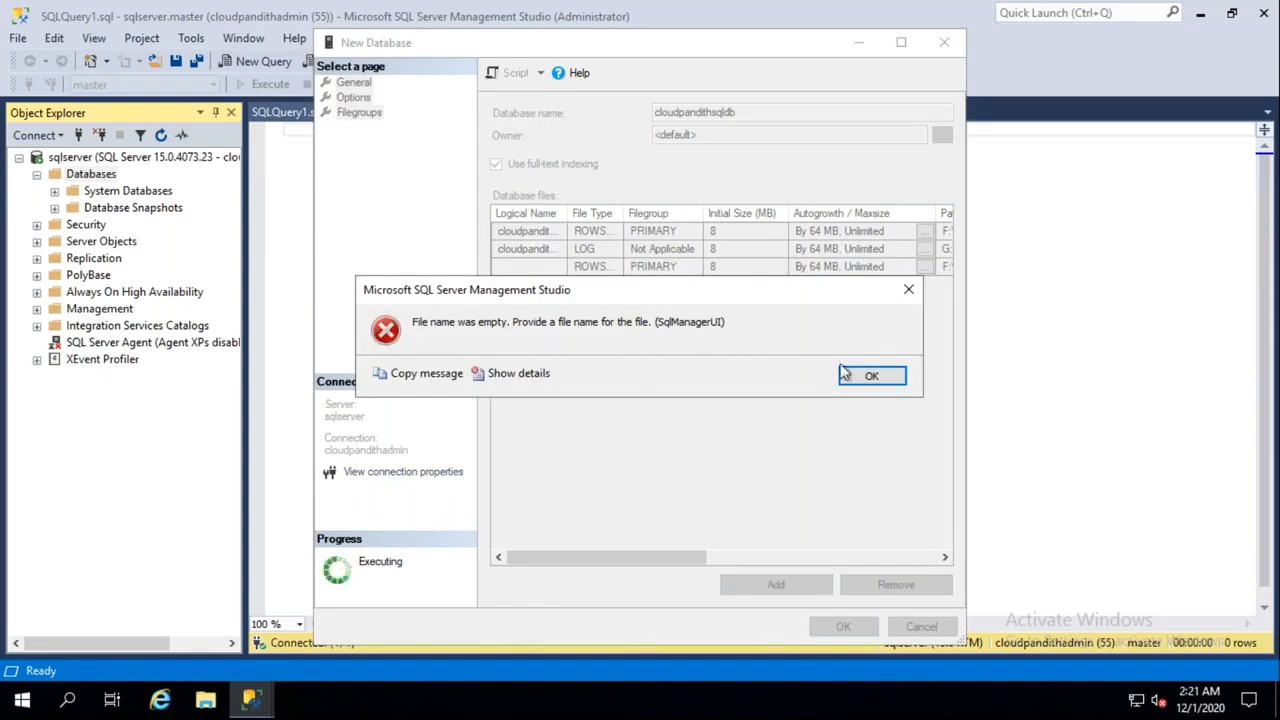
click(871, 382)
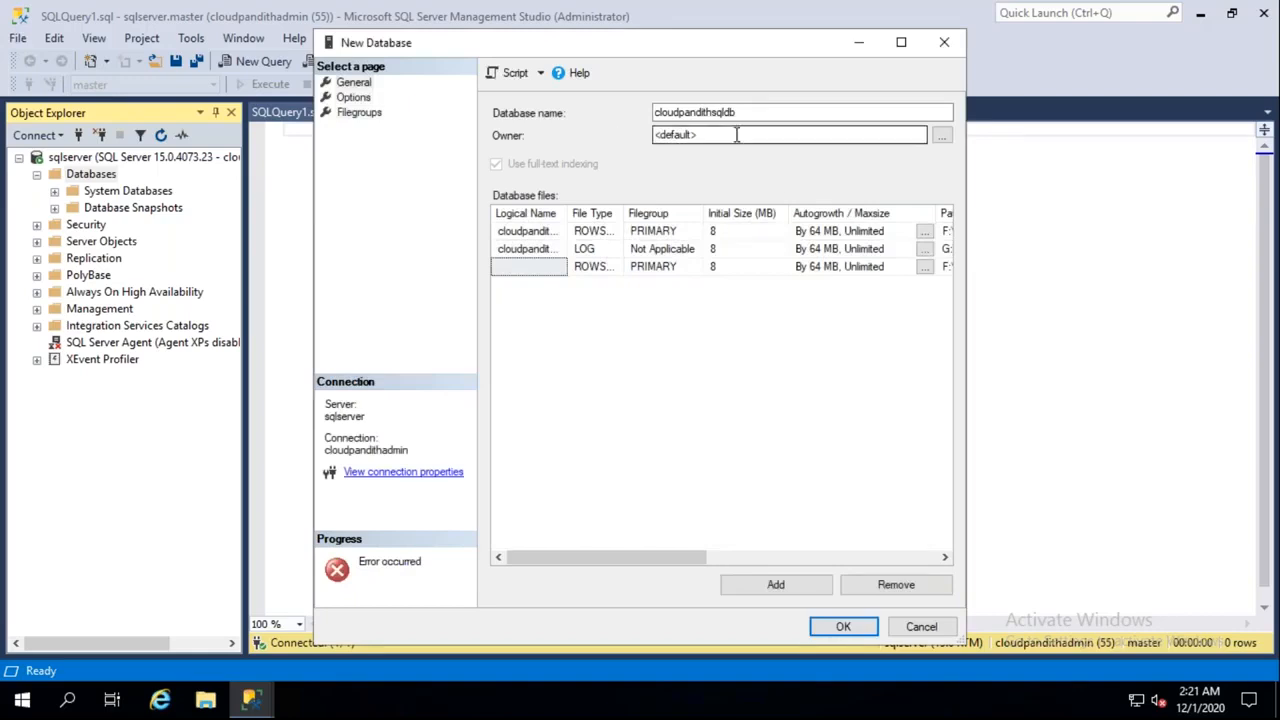
Browse for a database owner login, then cancel without choosing one
click(945, 140)
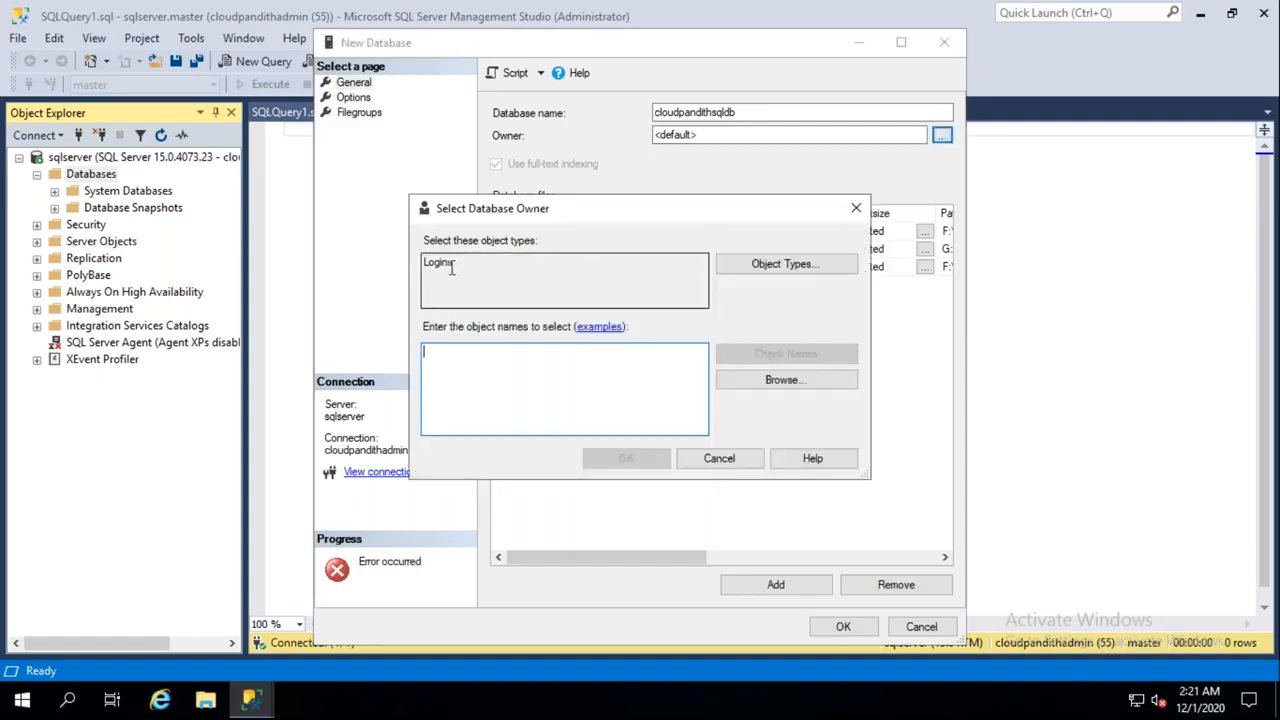
click(440, 265)
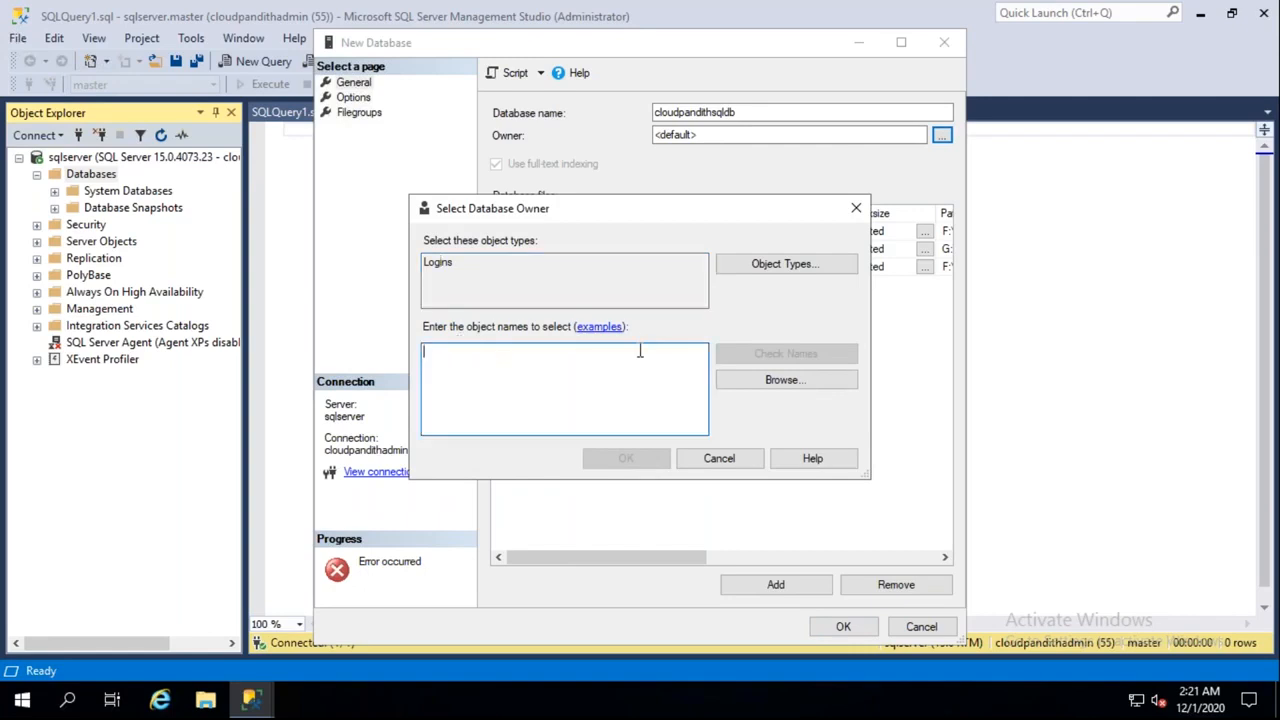
click(603, 330)
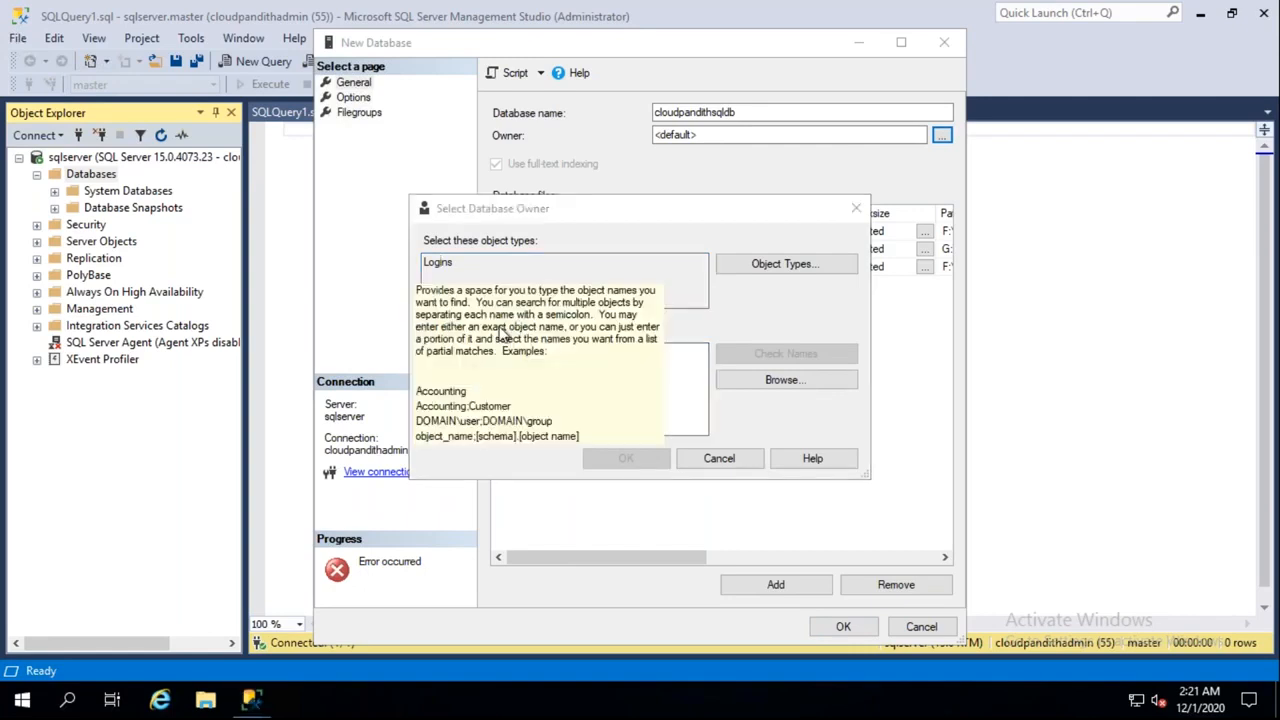
click(716, 462)
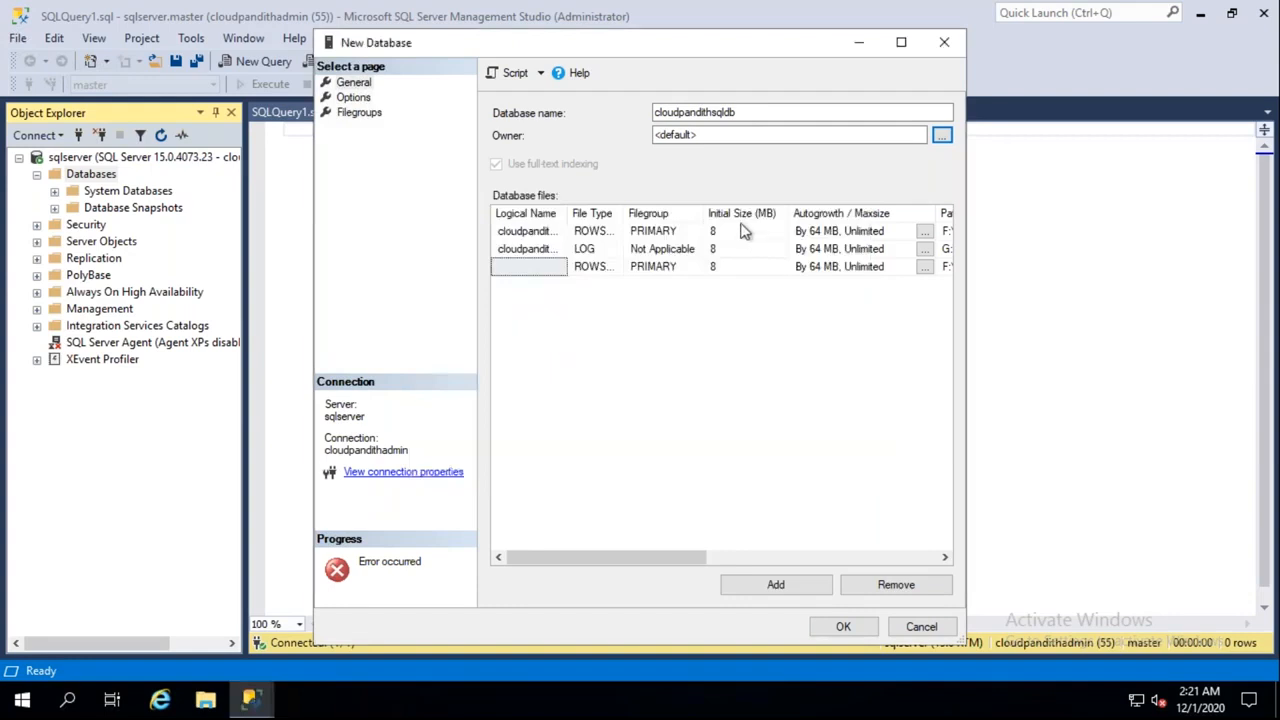
Give the added data file a logical name and create the database
click(538, 268)
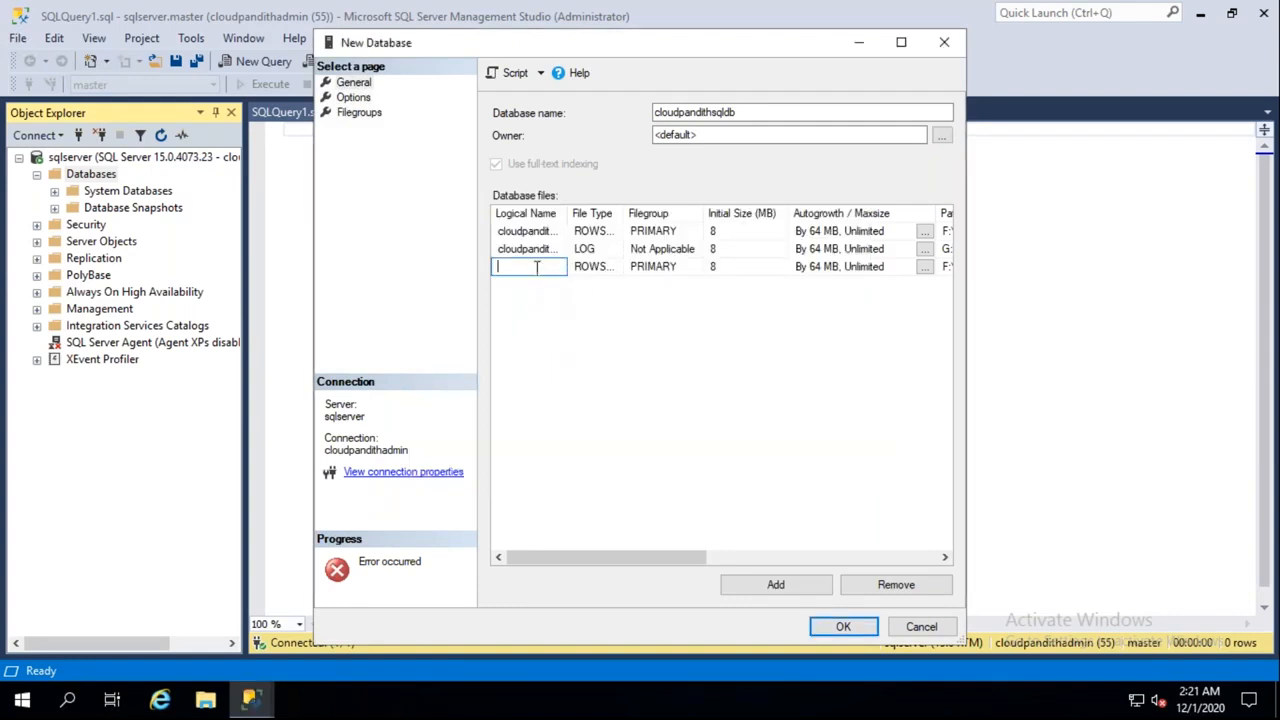
text(cl)
key(ctrl+a)
key(BackSpace)
text(mallaiah)
click(843, 627)
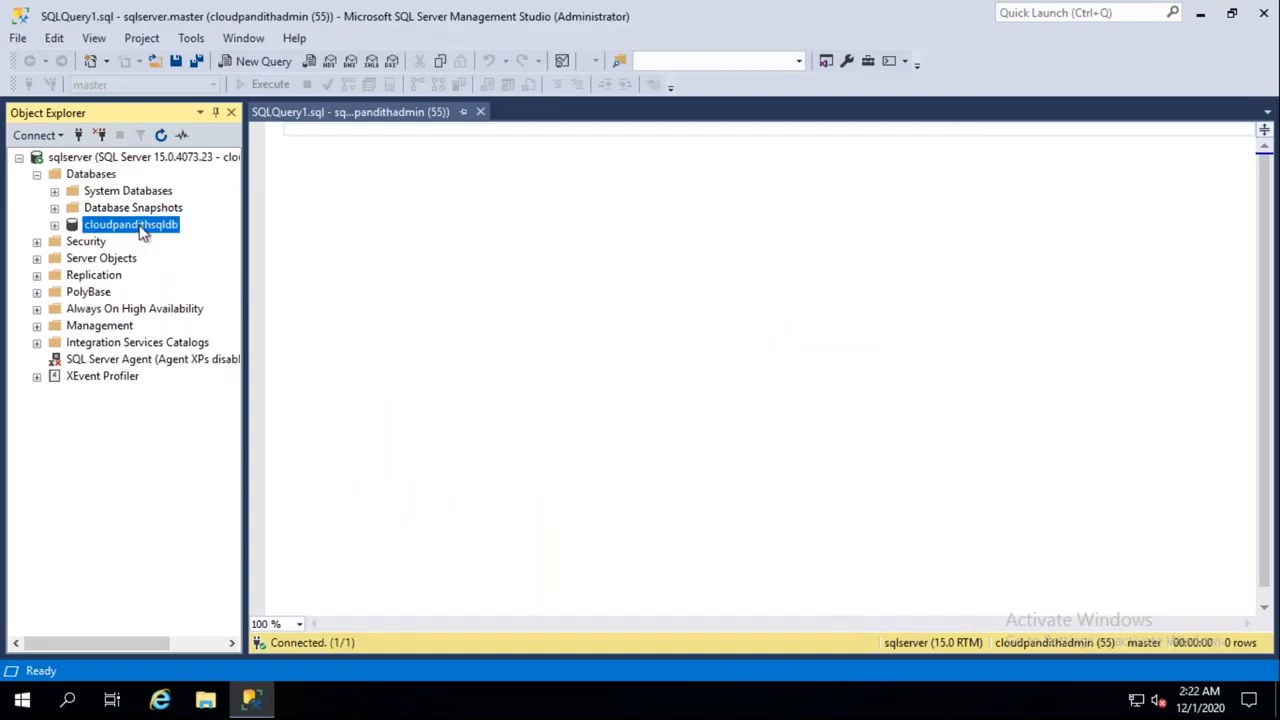
Run 'create database cloudpandithdb' and refresh the Databases list
click(359, 138)
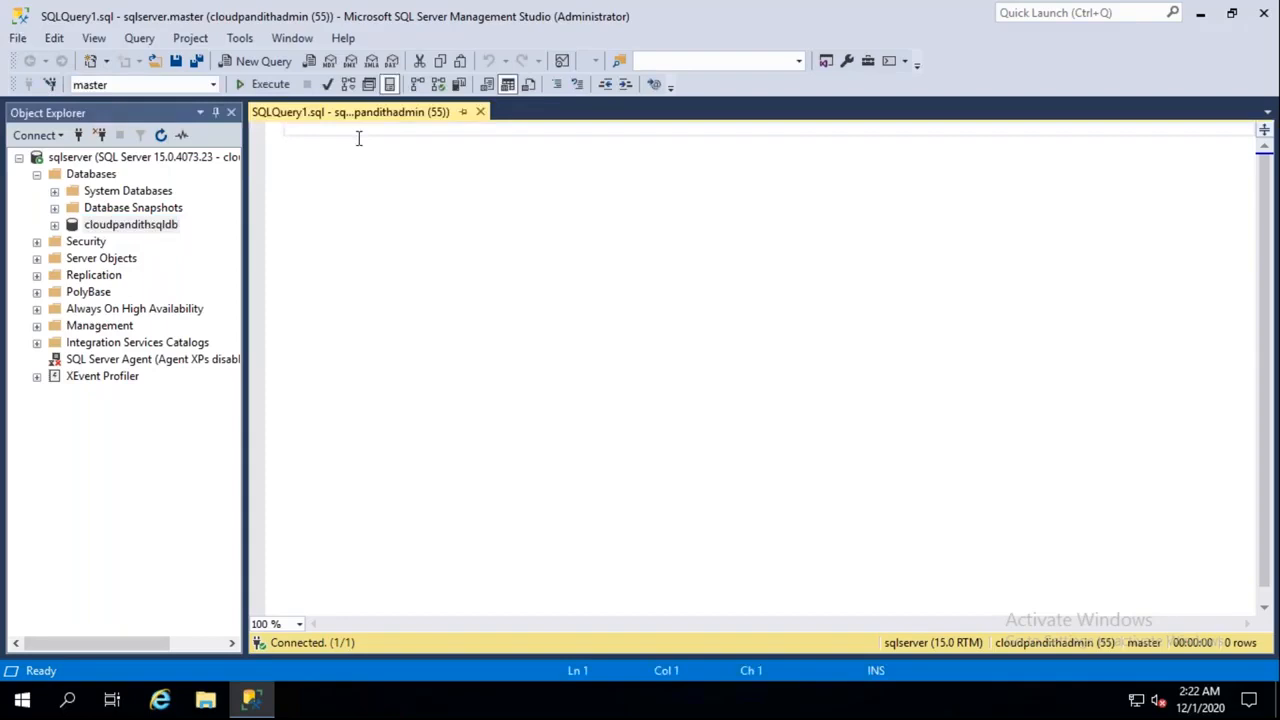
text(create )
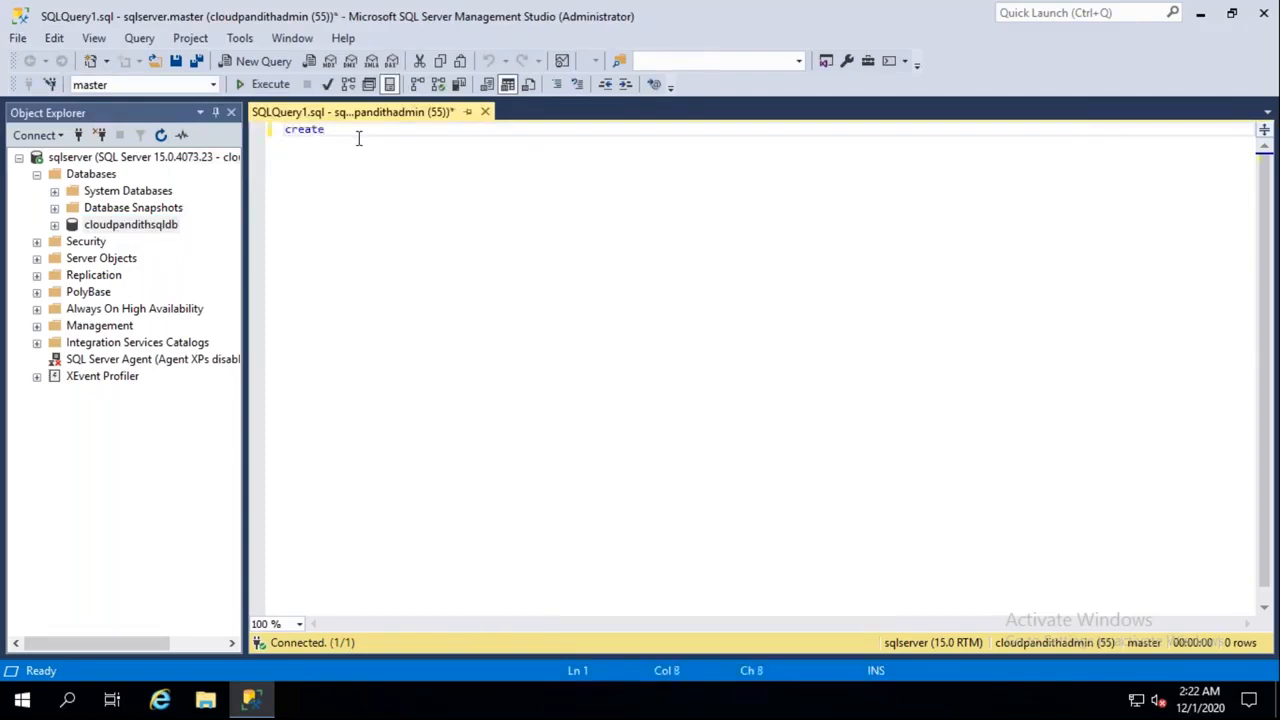
text(database cloudpandithdb)
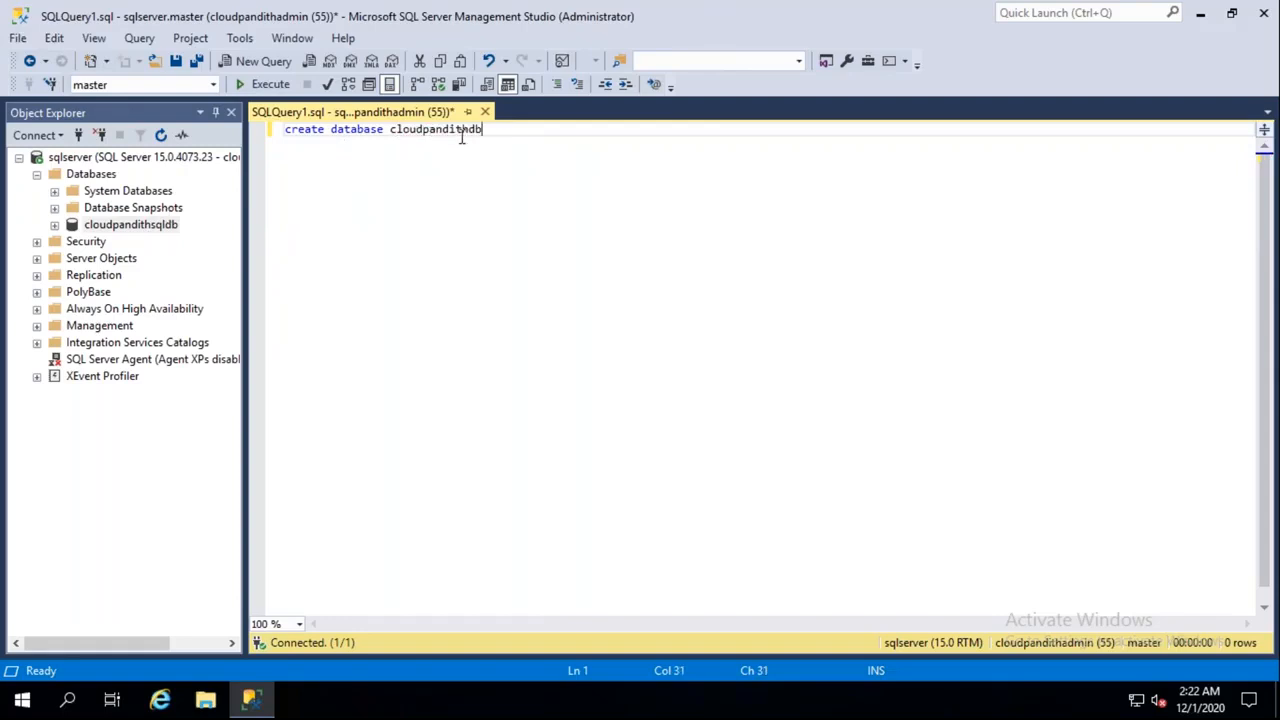
click(267, 87)
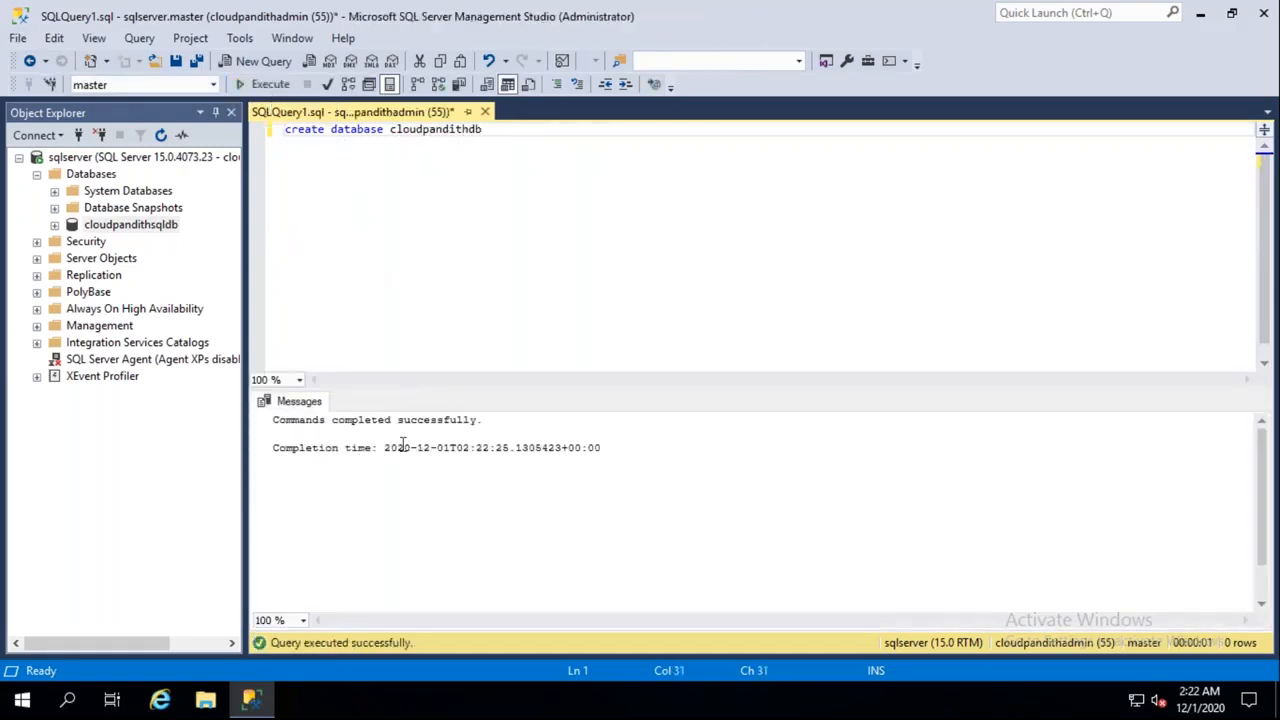
click(104, 178)
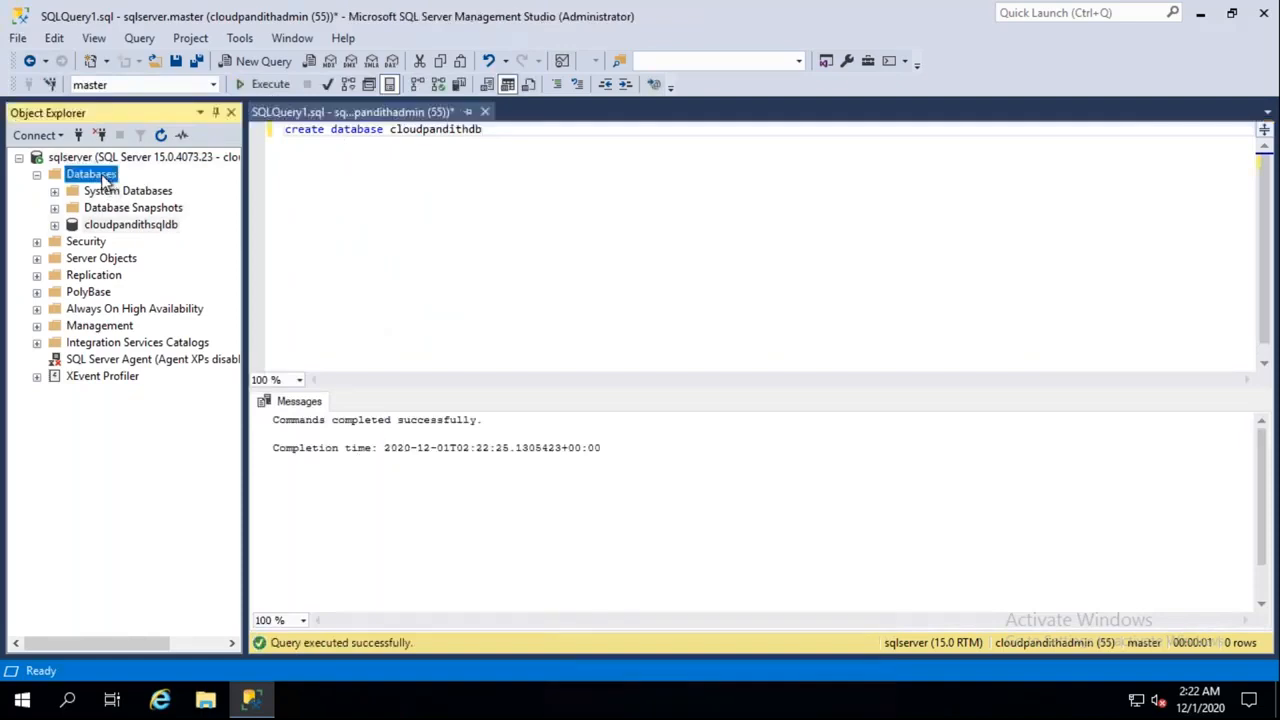
right_click(104, 178)
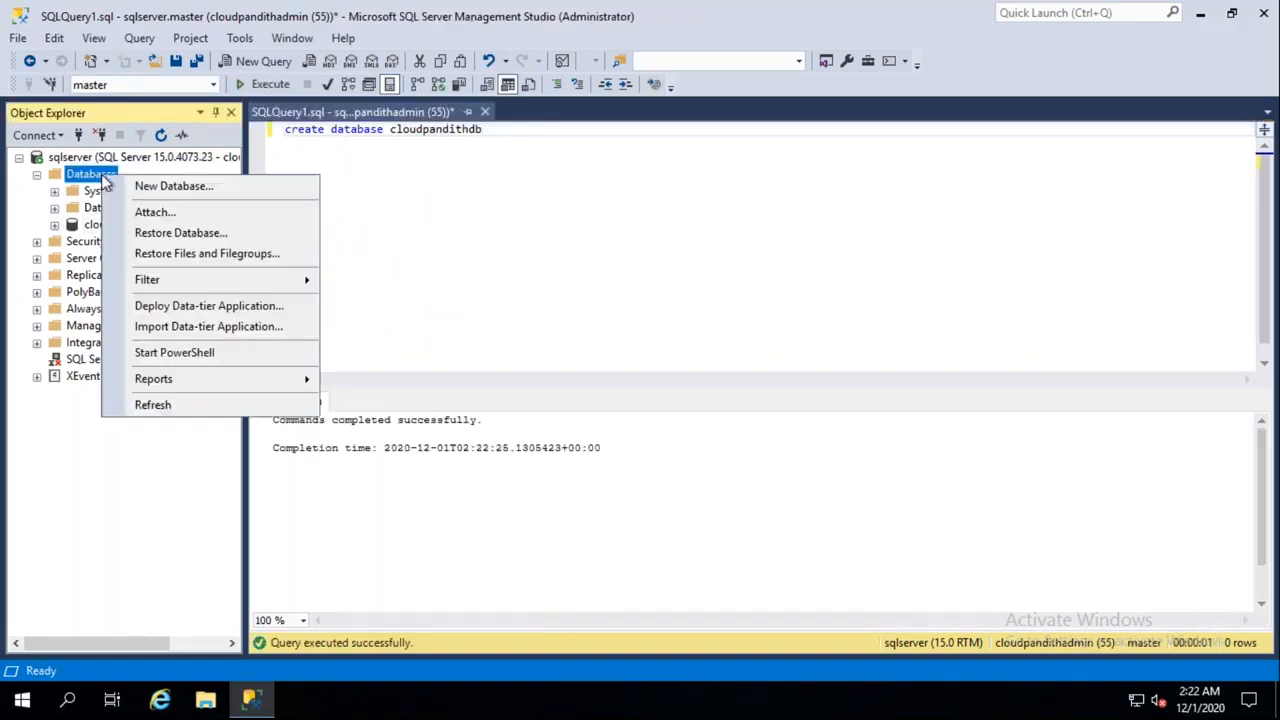
click(153, 405)
Check the cloudpandithdb and cloudpandithsqldb entries, then clear the query editor
click(127, 228)
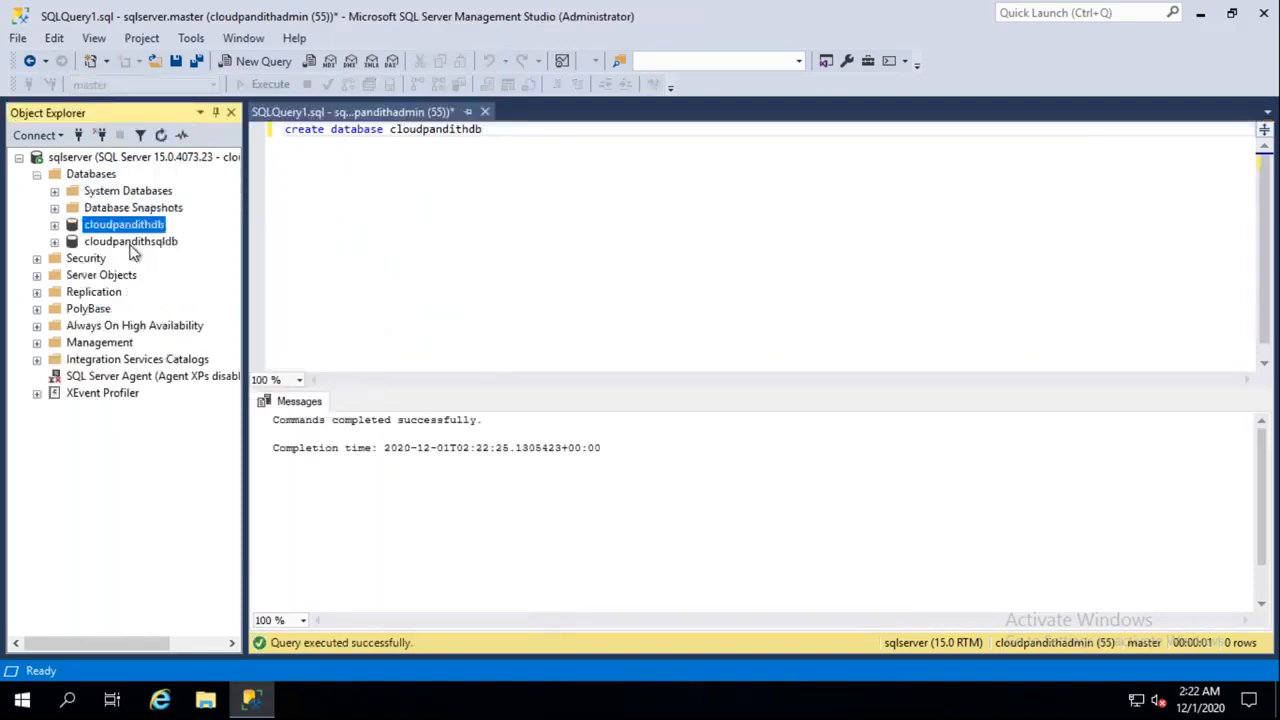
click(133, 246)
click(135, 228)
click(132, 245)
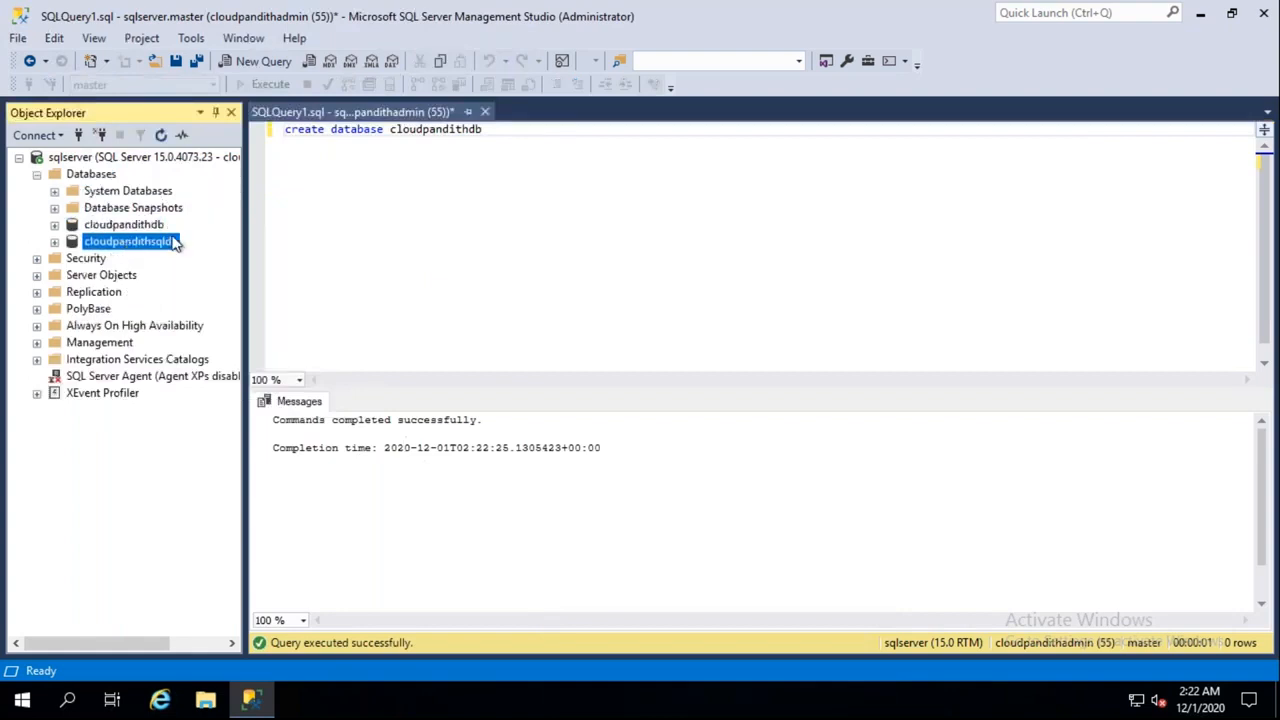
click(501, 131)
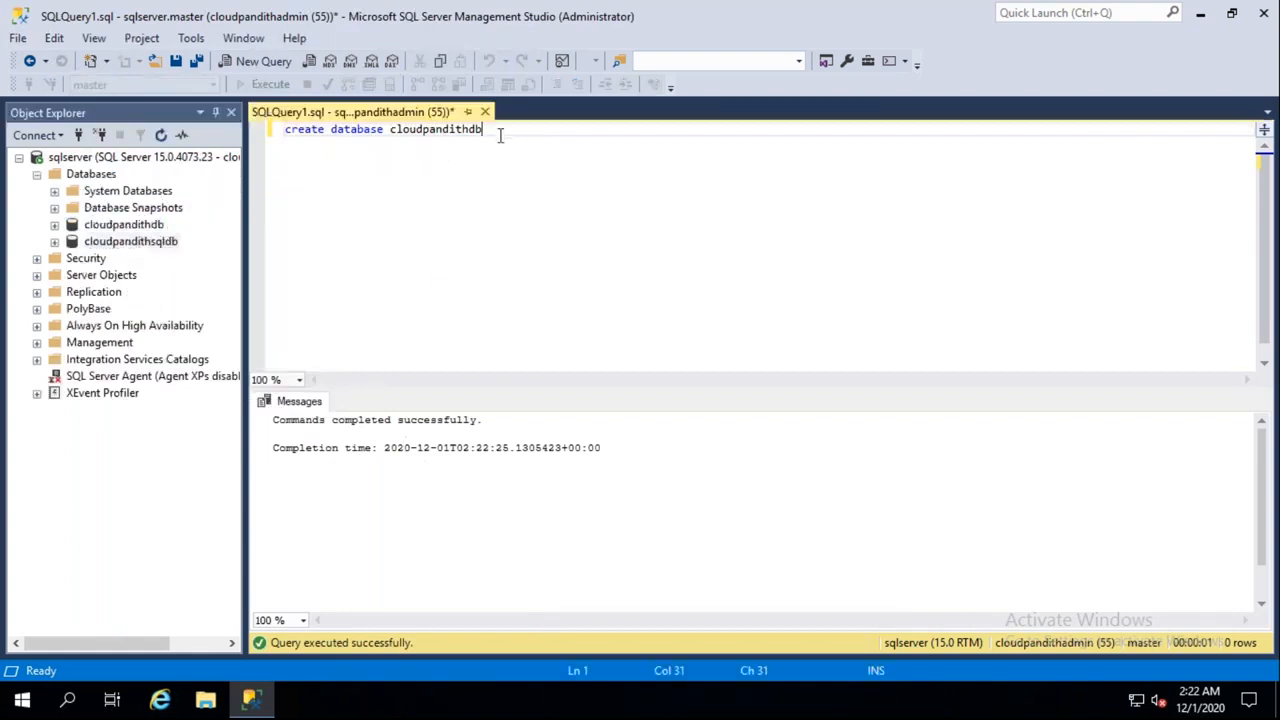
key(ctrl+a)
key(Delete)
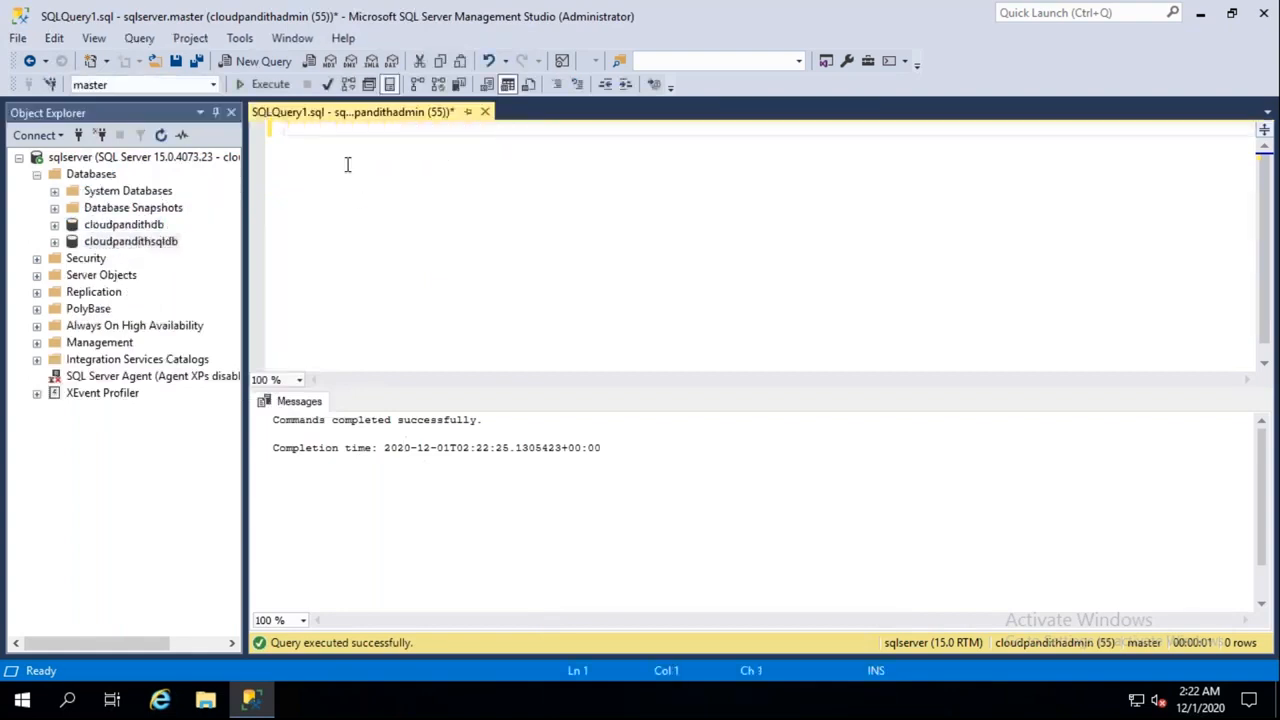
Expand cloudpandithdb and its Tables folder in Object Explorer
click(55, 242)
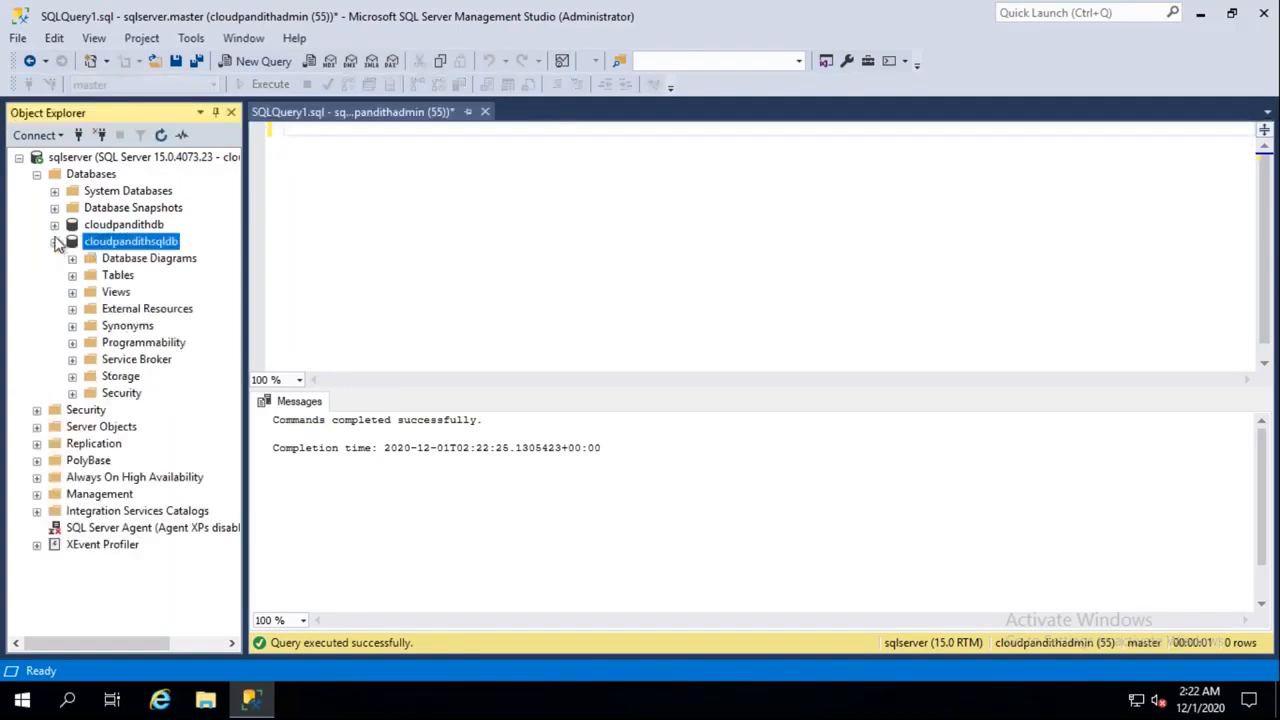
click(55, 225)
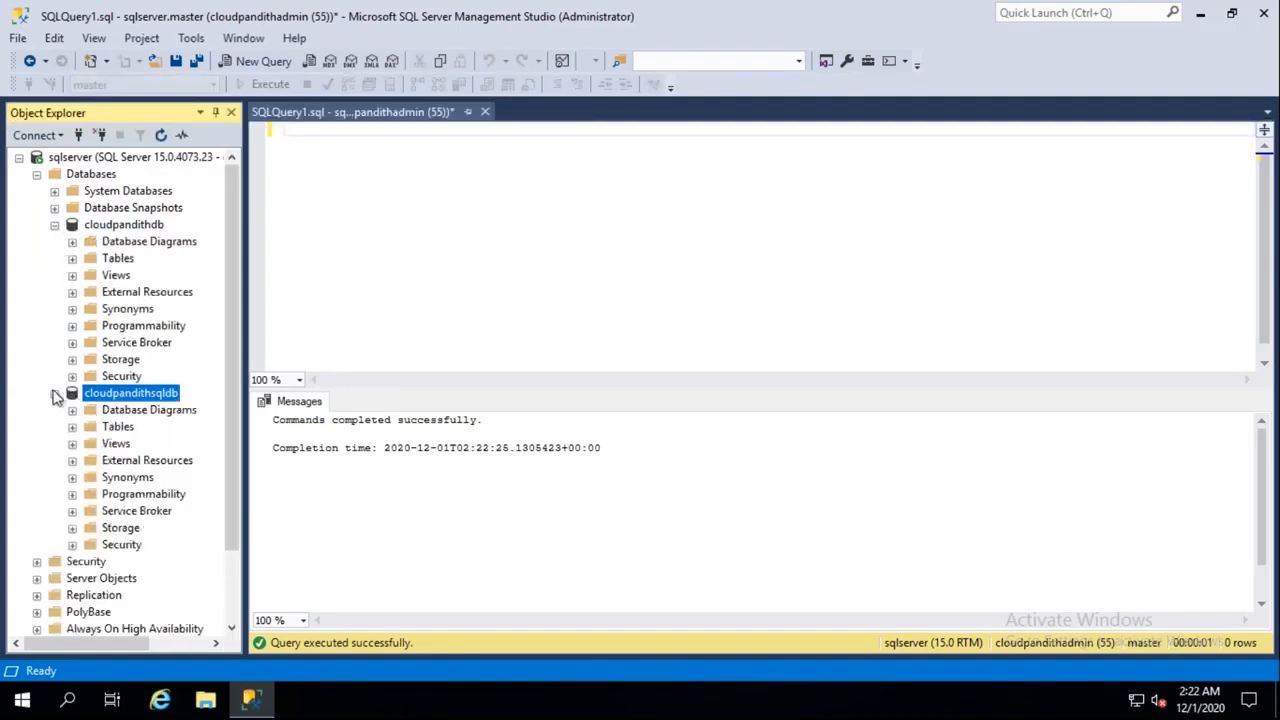
click(55, 393)
click(72, 258)
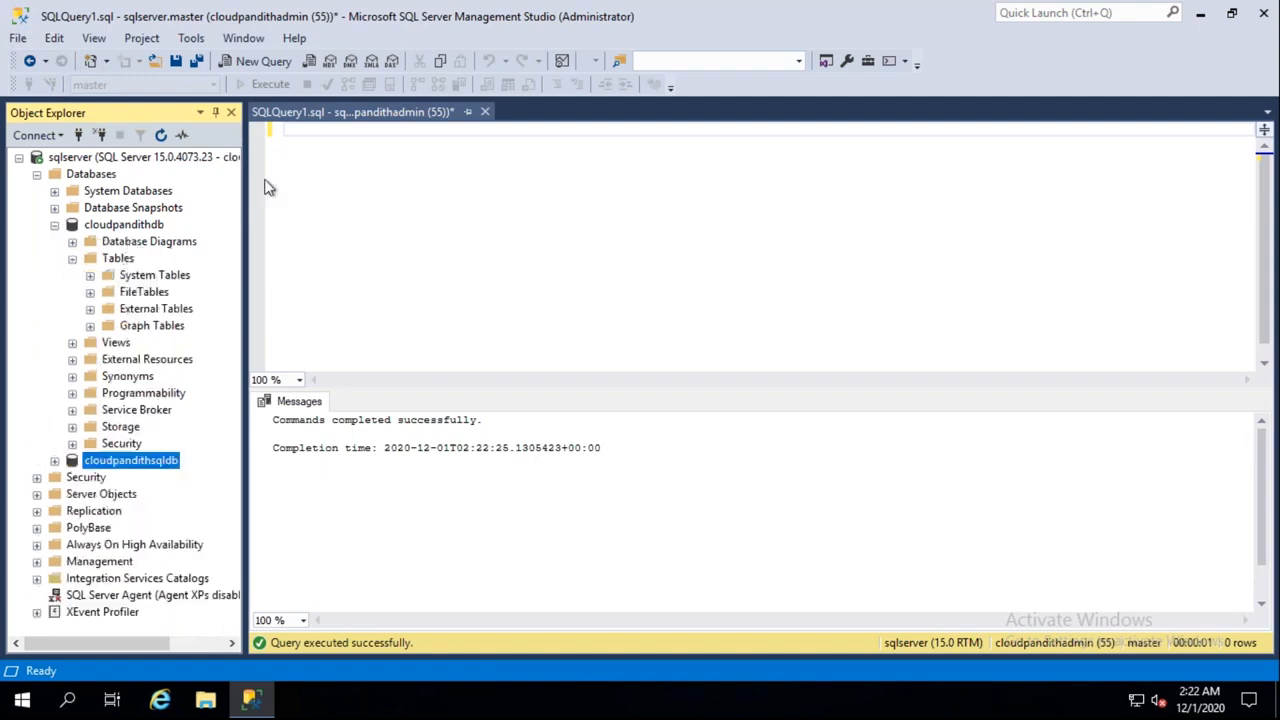
Write and run a 'use [cloudpandithdb]' statement
click(320, 152)
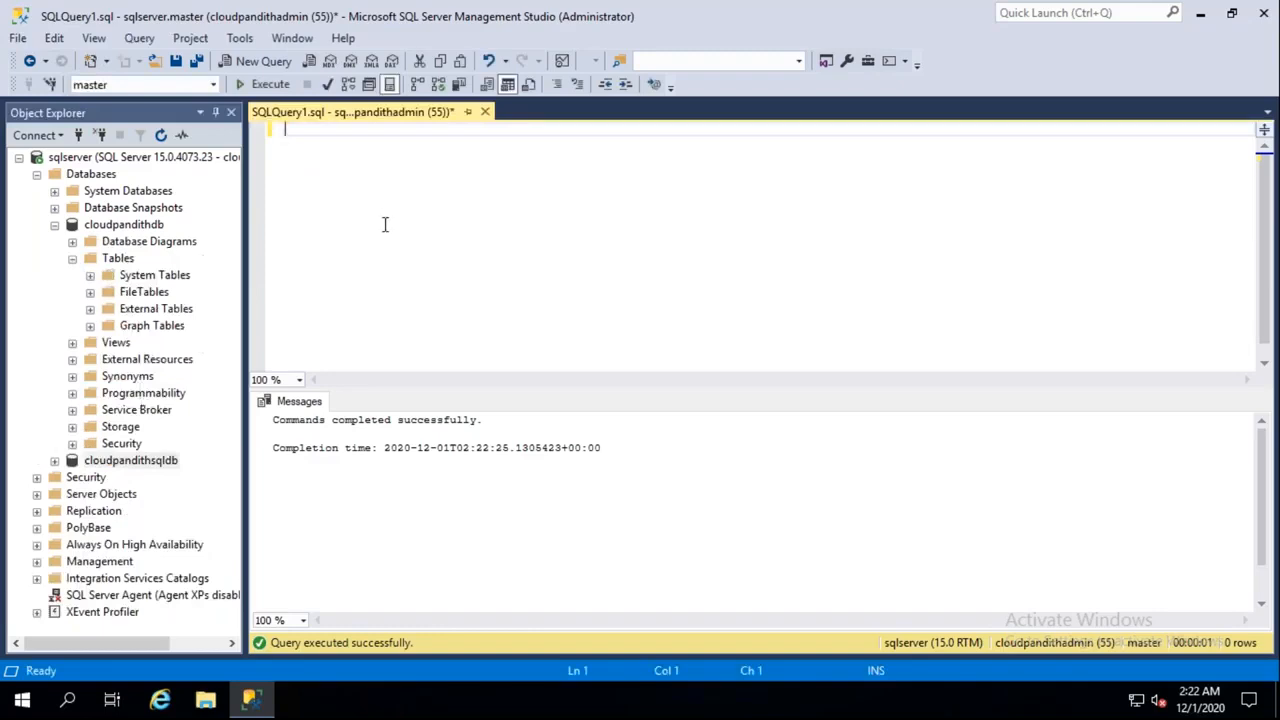
text(iu)
drag(127, 228, 376, 141)
click(447, 133)
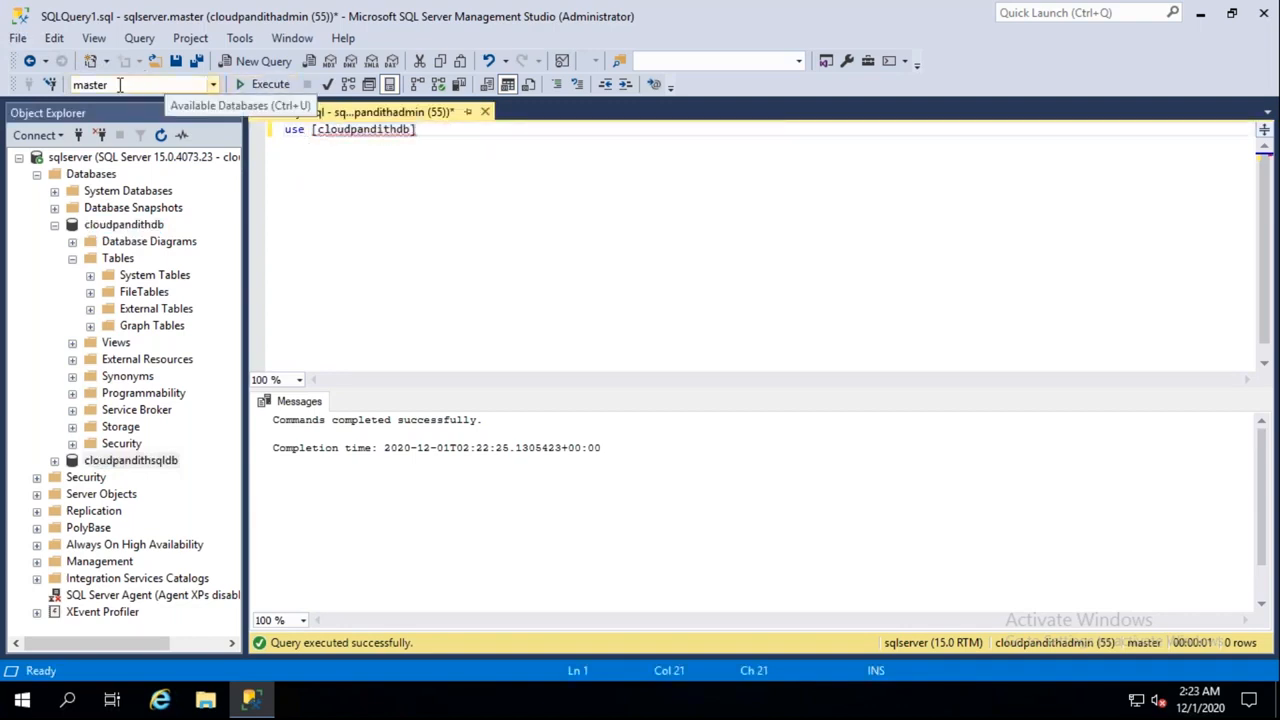
click(264, 84)
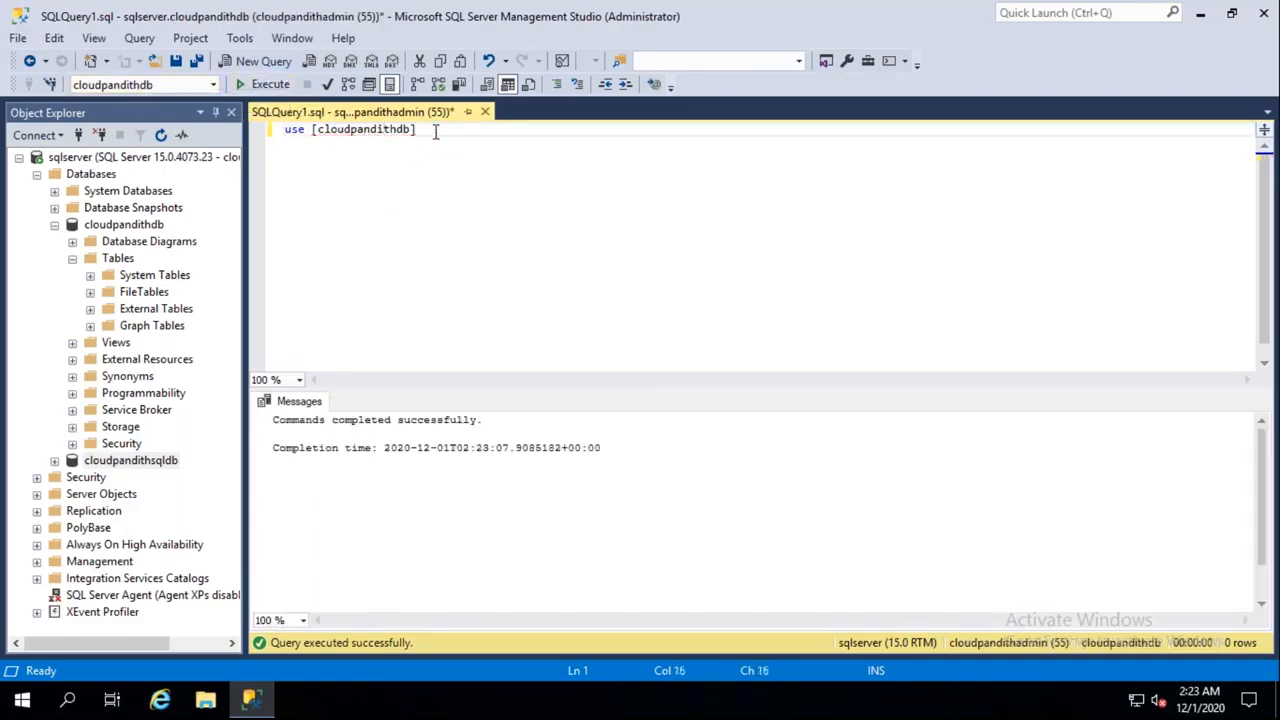
Delete the use statement and set Available Databases to cloudpandithdb
drag(424, 131, 253, 115)
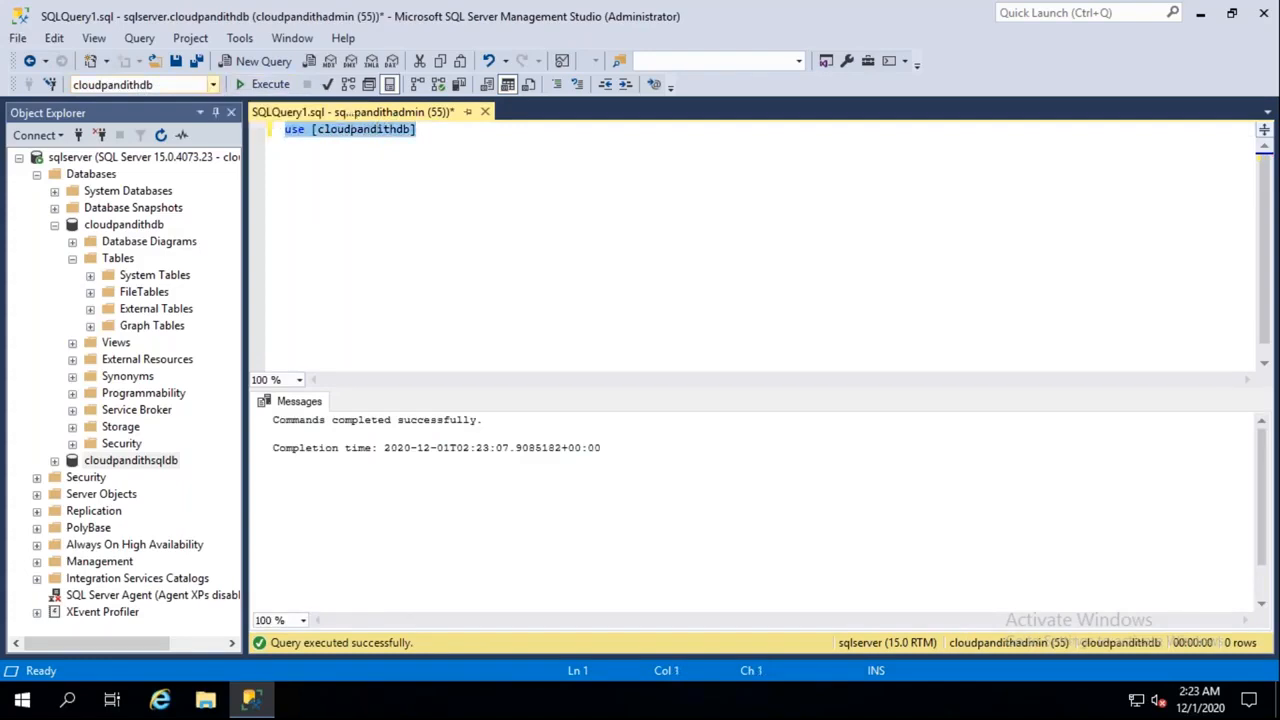
click(213, 84)
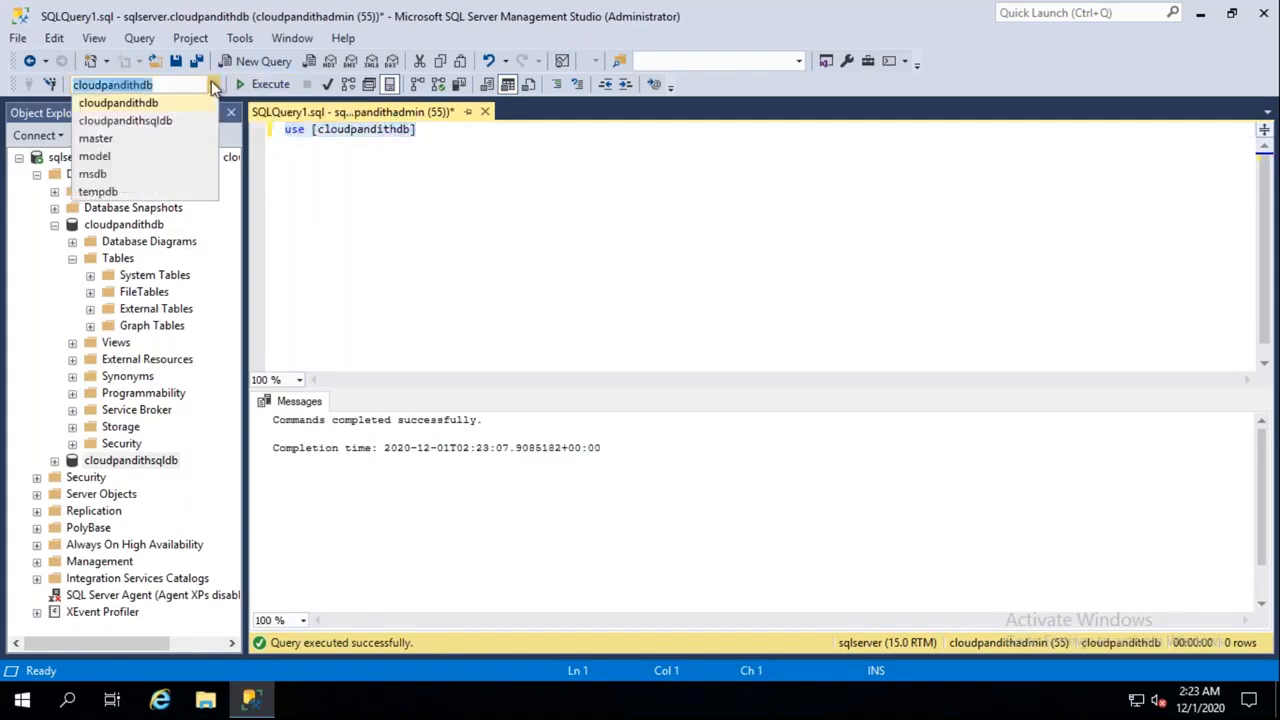
click(126, 104)
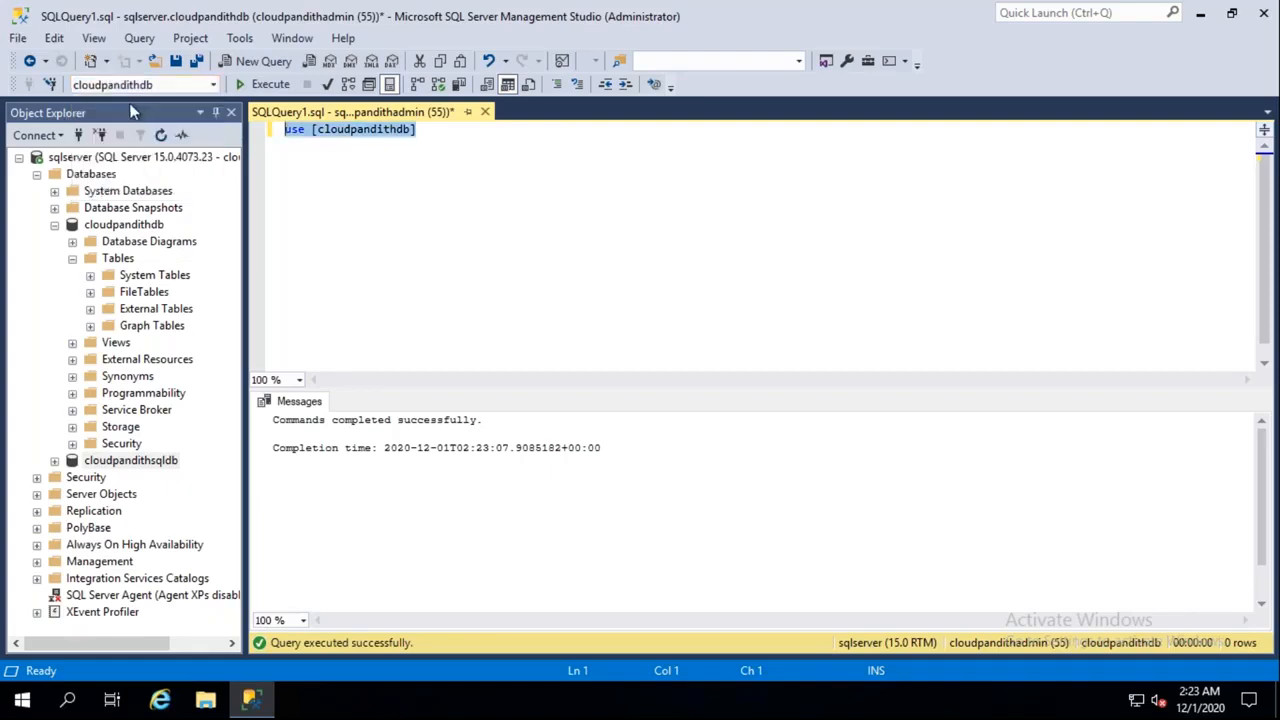
click(455, 133)
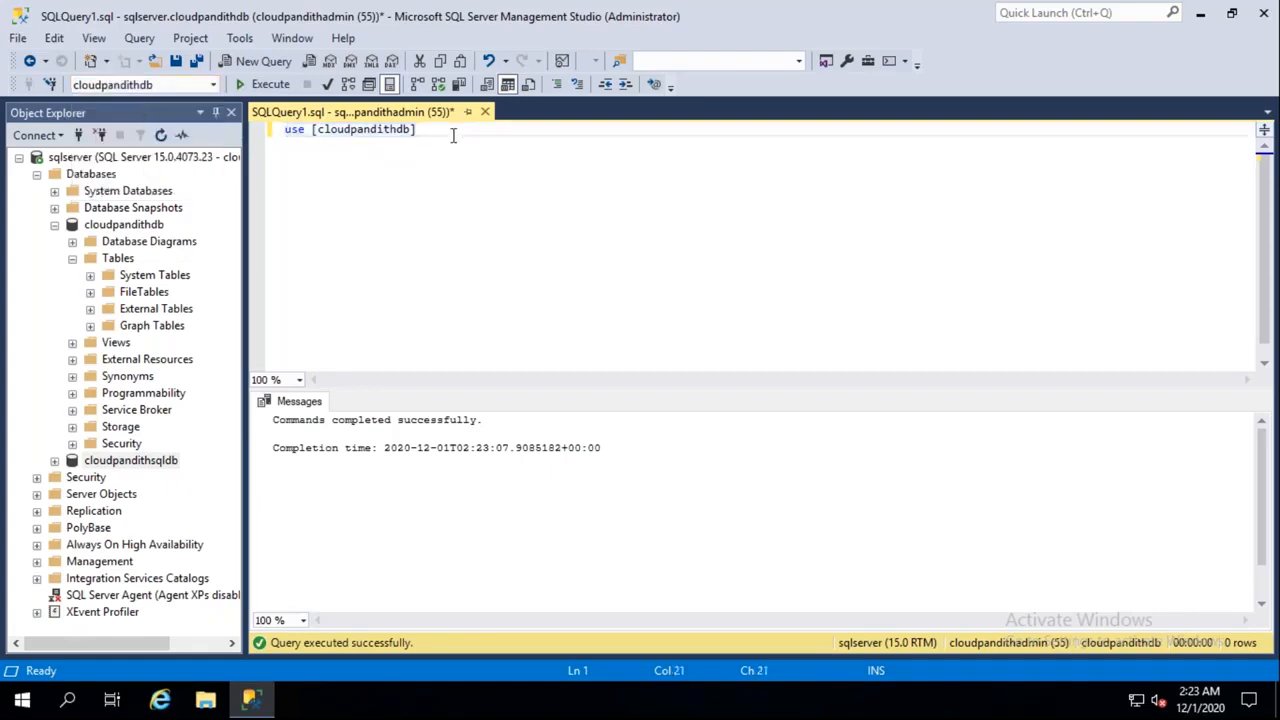
key(ctrl+a)
key(Delete)
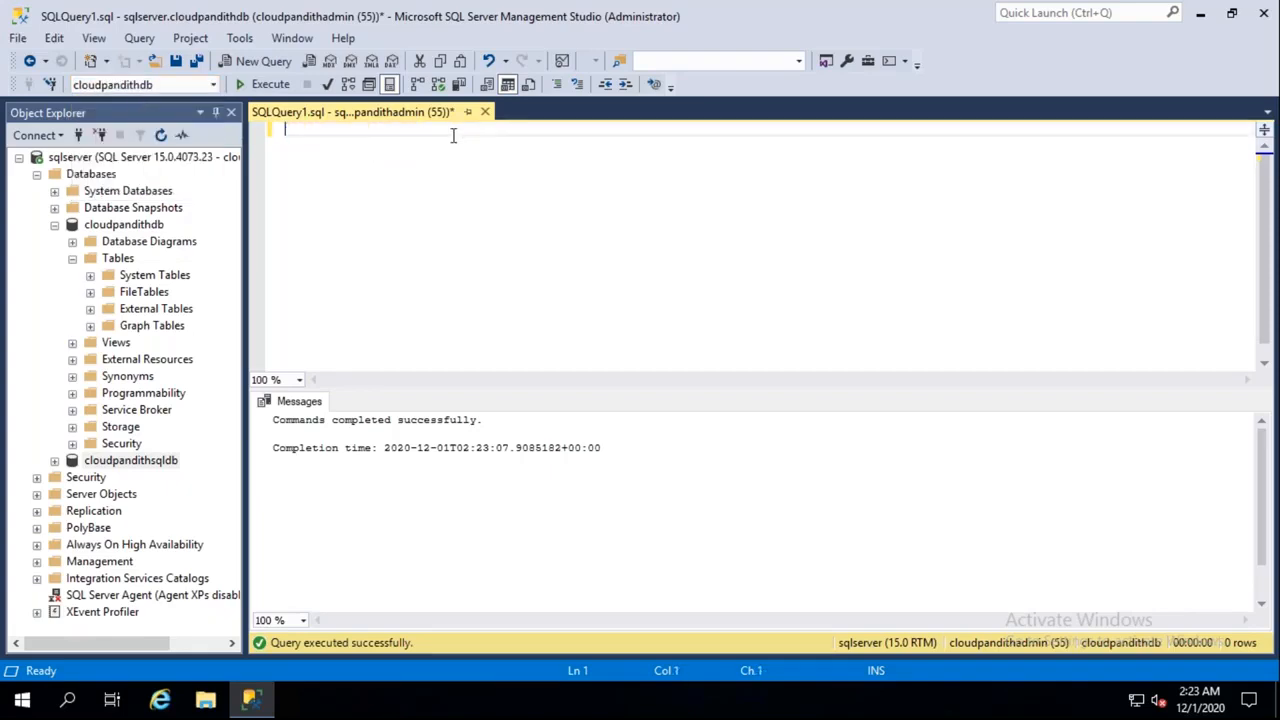
click(213, 84)
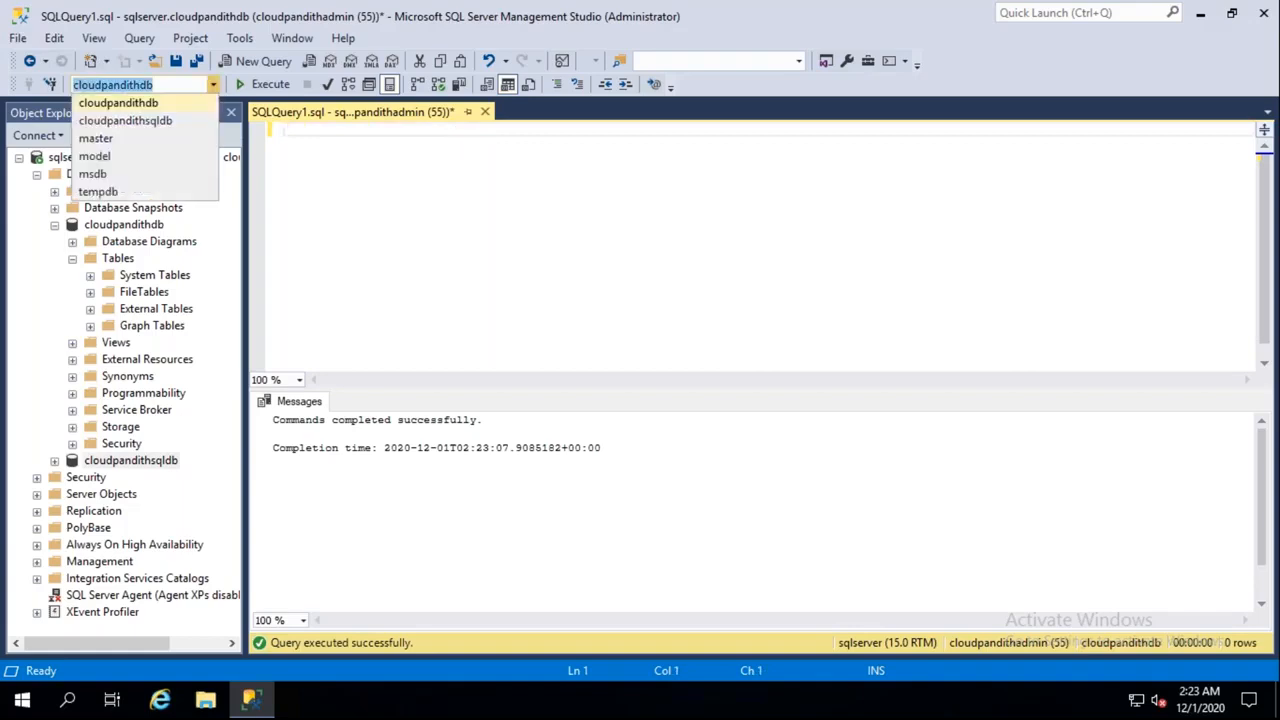
click(150, 104)
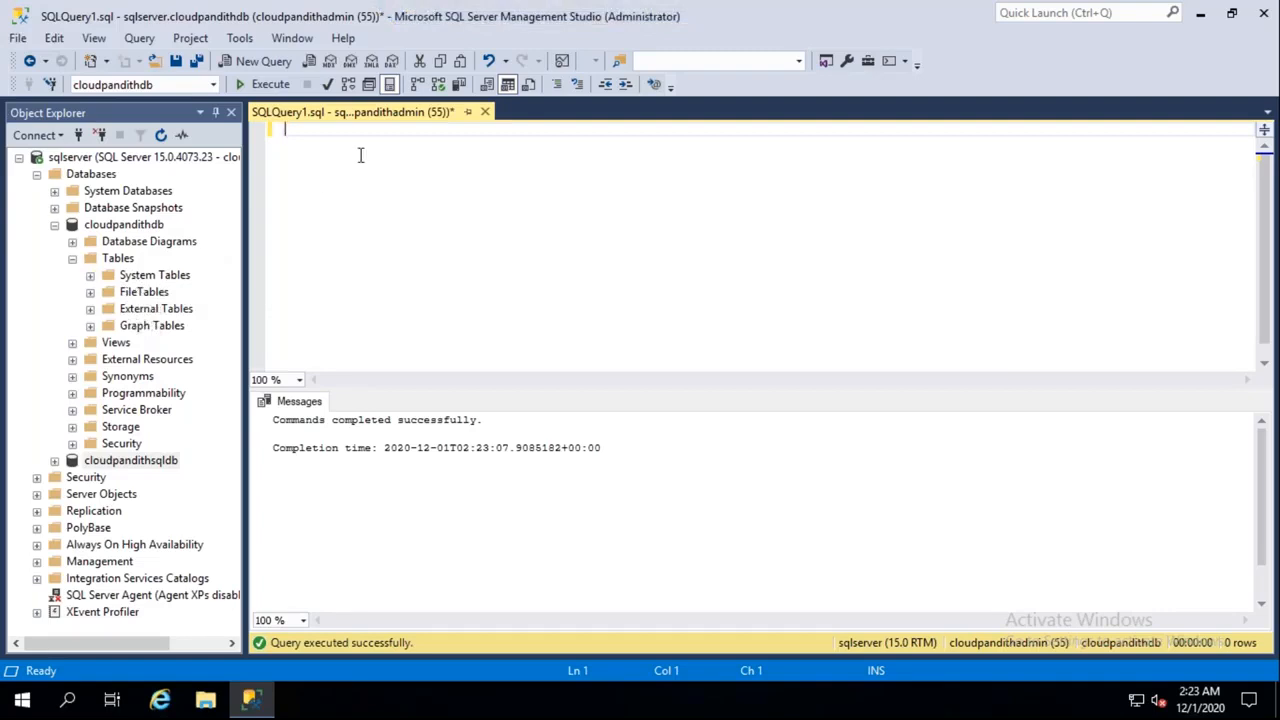
Write CREATE TABLE cust(cid int, cname varchar(50), cphno bigint)
text(te table cust(cid int,cname varchart)
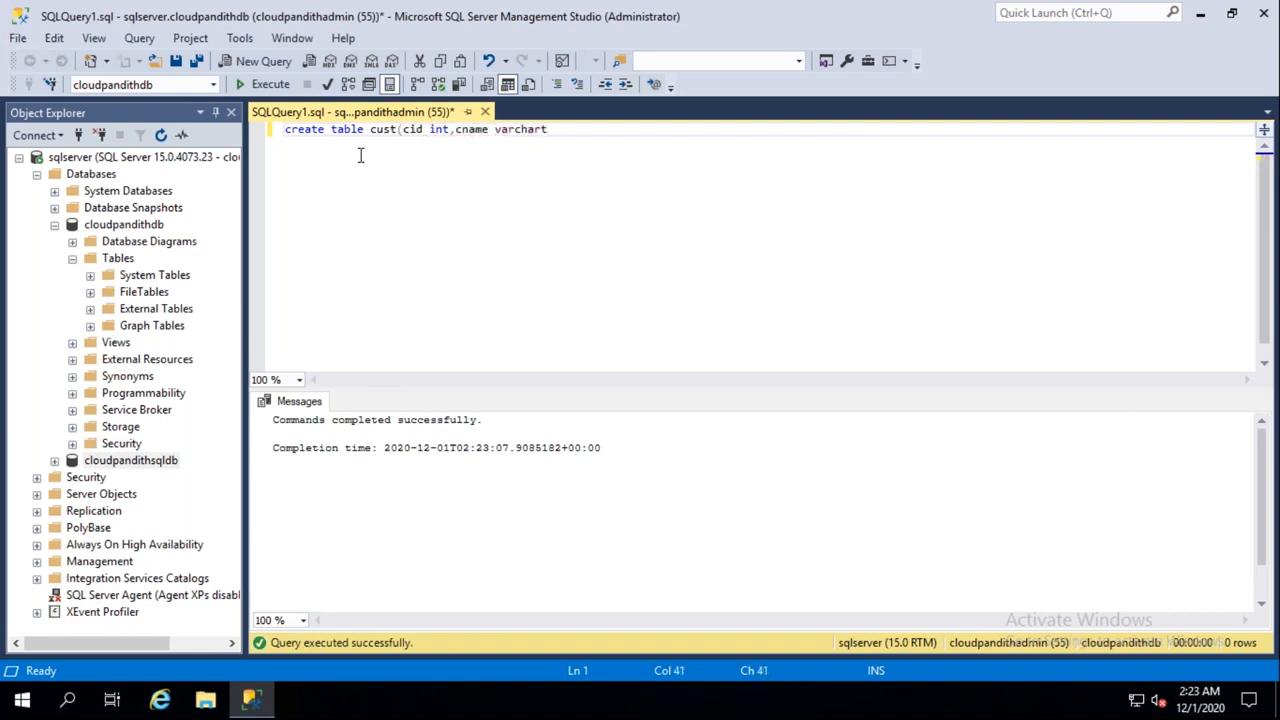
text((50))
key(Left)
key(Left)
key(Left)
key(Left)
key(Right)
key(BackSpace)
key(End)
text(,cphno bigint)
key(Return)
Add an INSERT INTO cust VALUES statement with customer rows 1, 2 and 3, names and phone numbers
text(insert into cust)
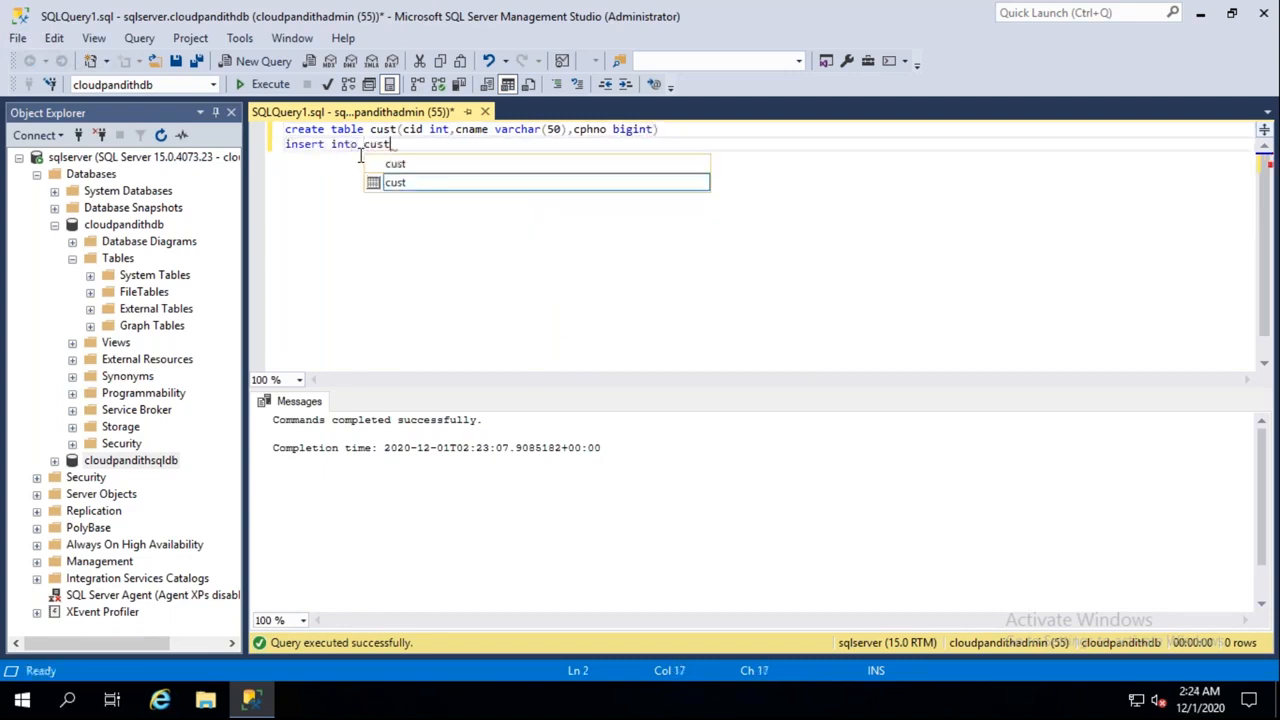
text( vaue)
text(lues)
text((1,'ra,a')
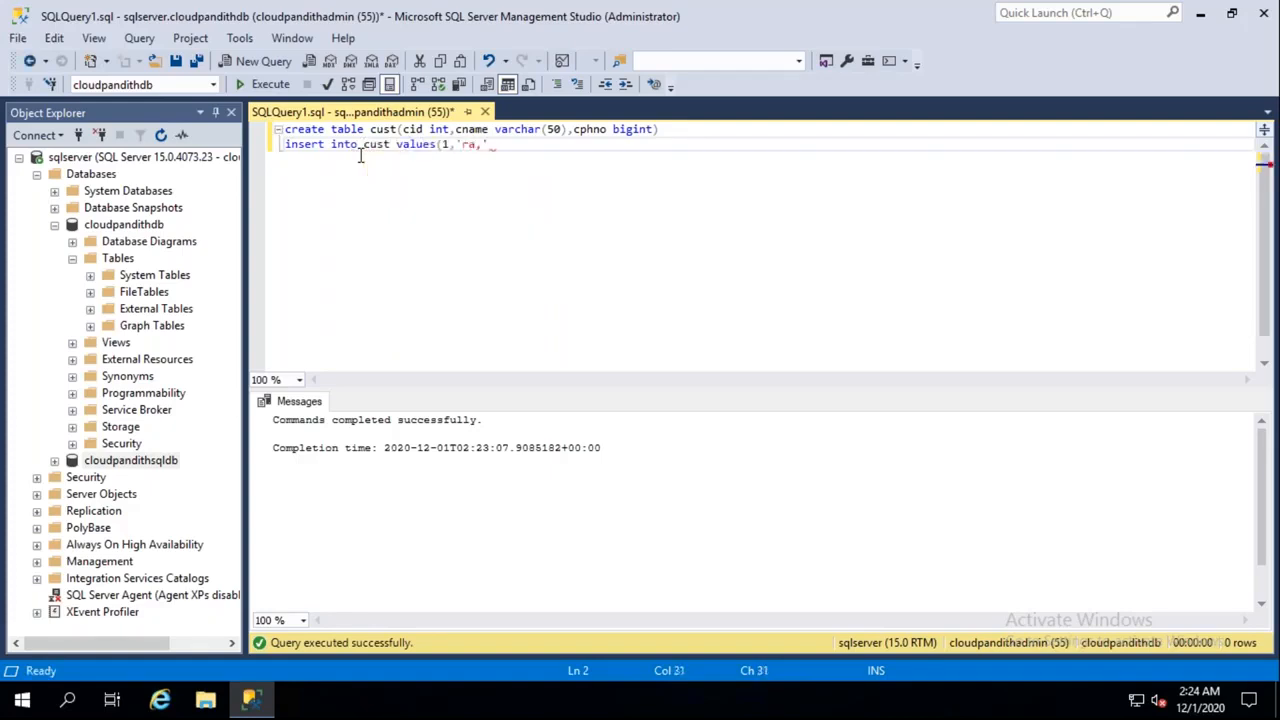
key(BackSpace)
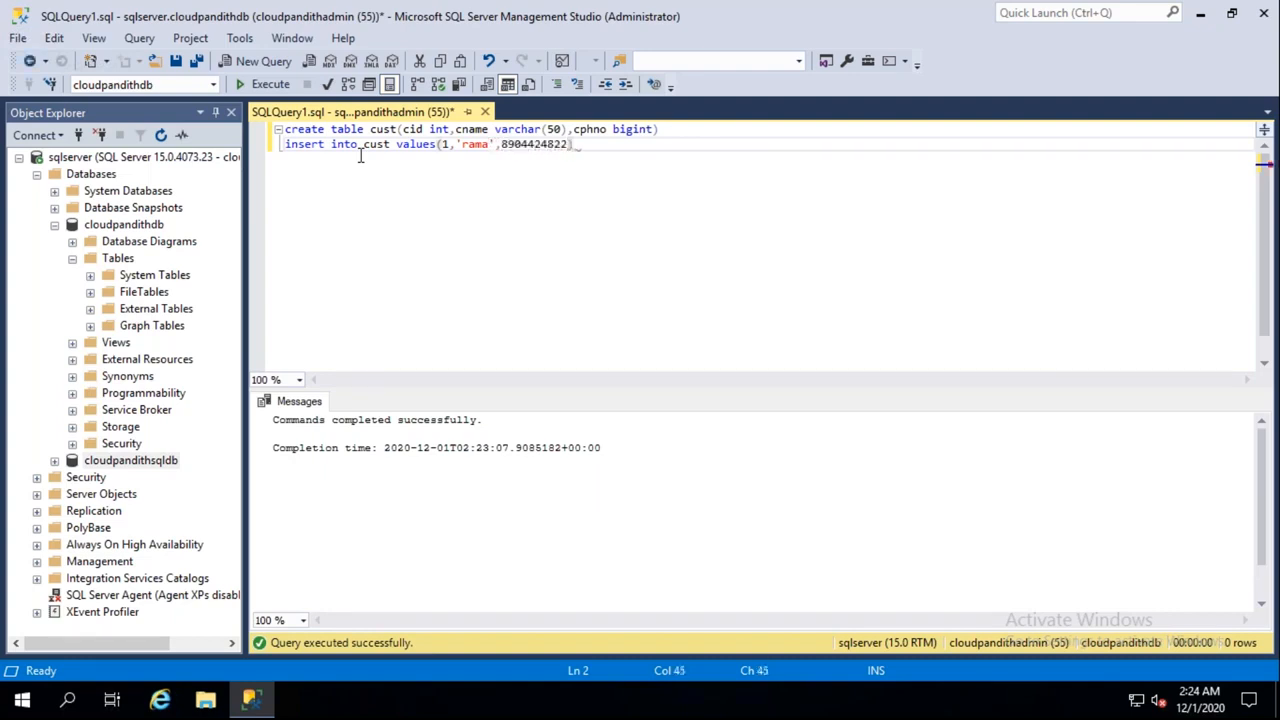
text(,)
key(Return)
text((2,'')
key(Left)
key(Return)
text((3,'sai')
key(Left)
text(sai')
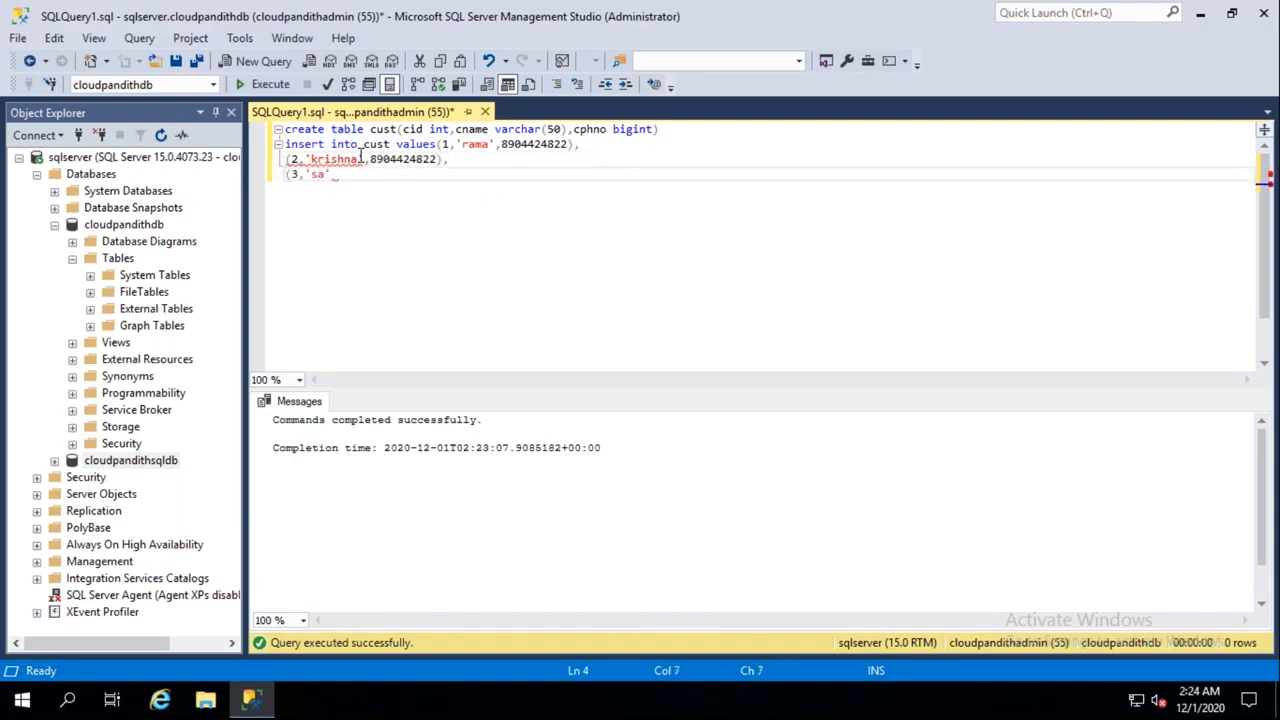
Run the script, then comment out the create and insert statements
click(268, 86)
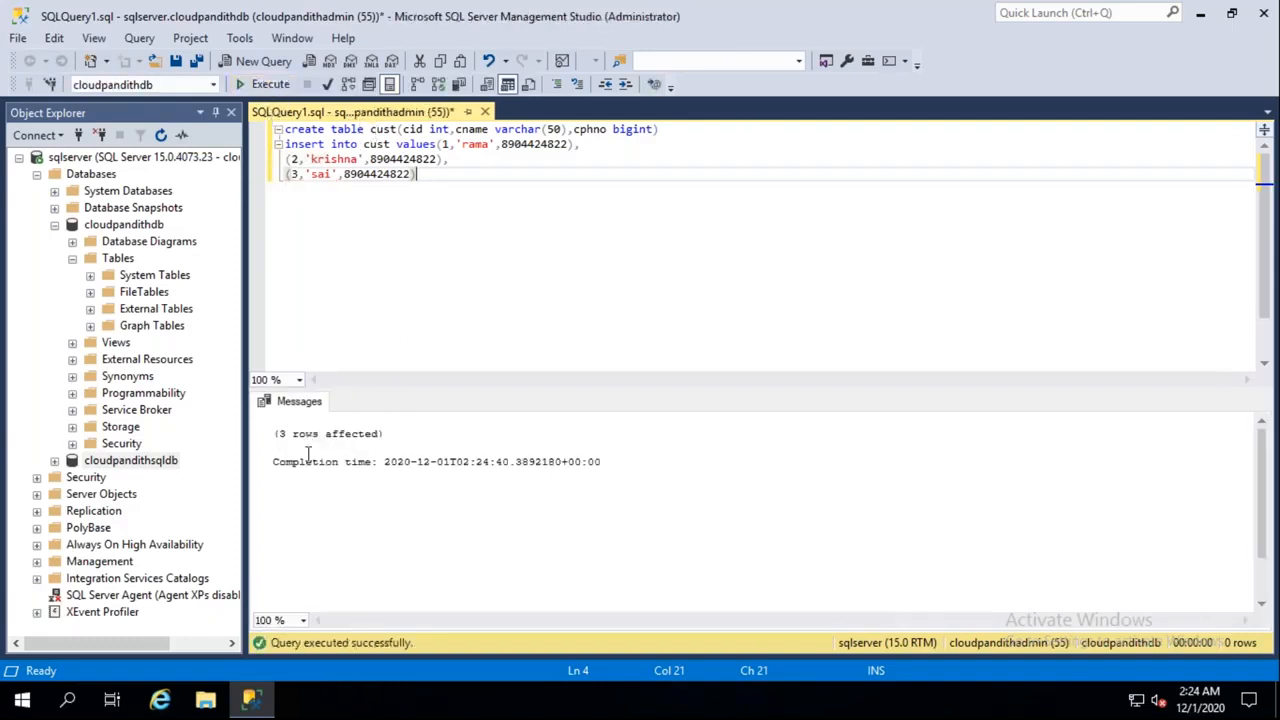
drag(434, 449, 286, 434)
drag(437, 175, 358, 129)
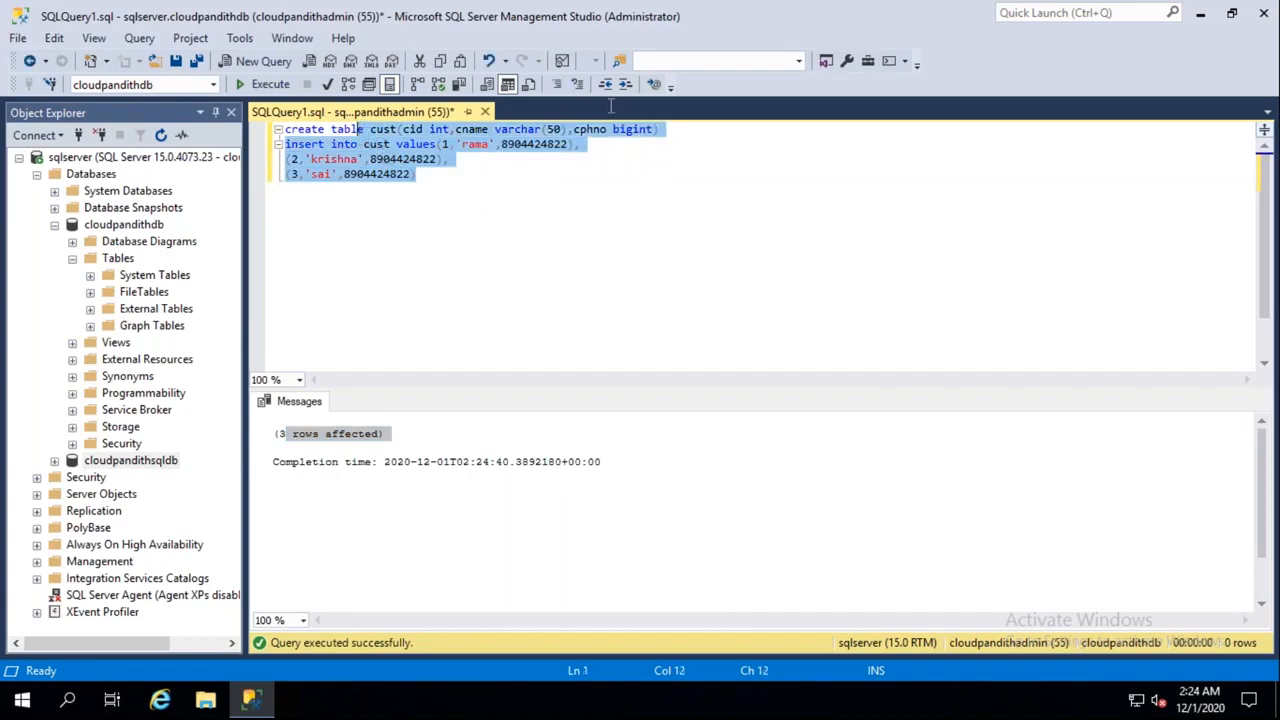
click(557, 84)
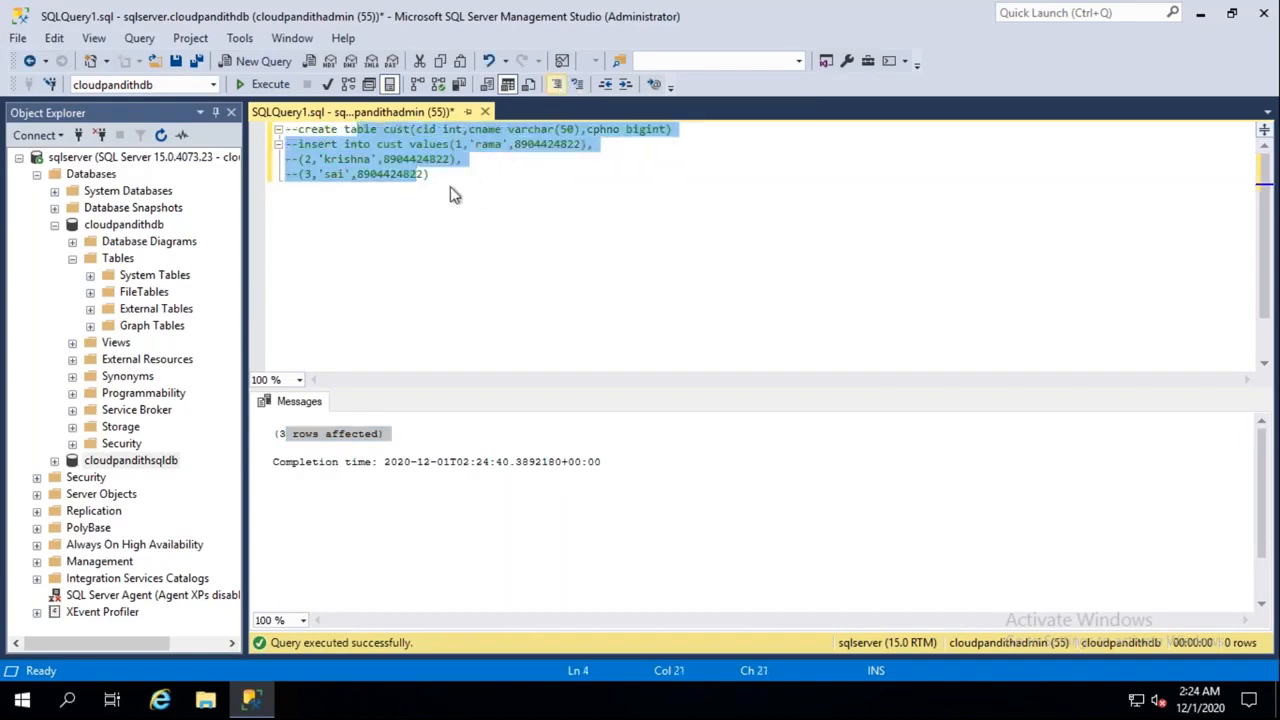
click(452, 188)
key(Return)
key(Return)
key(Return)
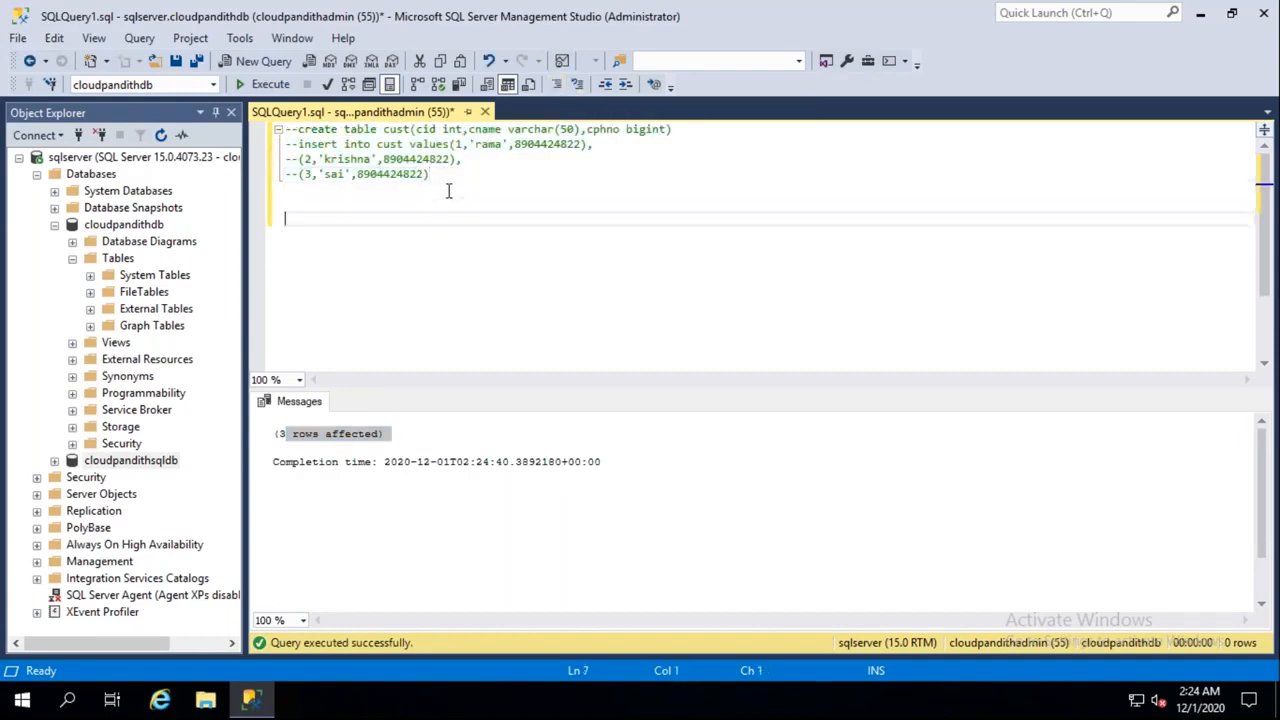
Refresh cloudpandithdb's Tables folder so dbo.cust appears
click(118, 259)
right_click(118, 259)
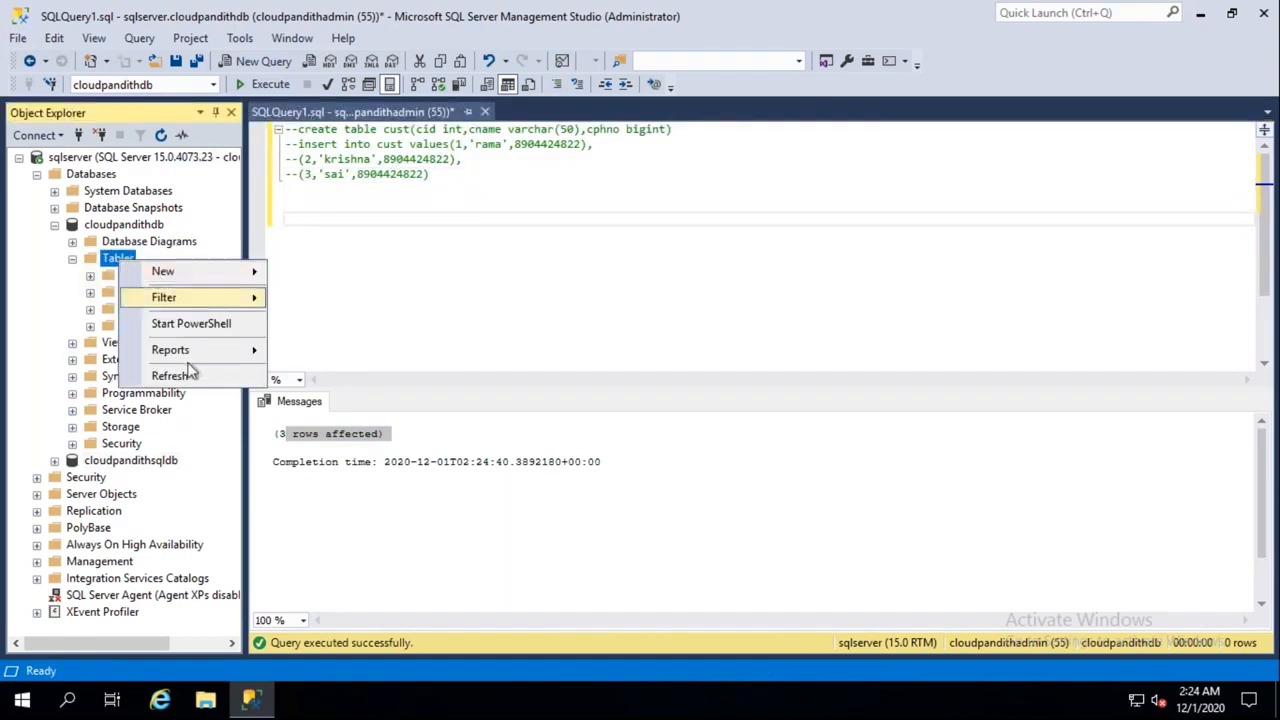
click(190, 378)
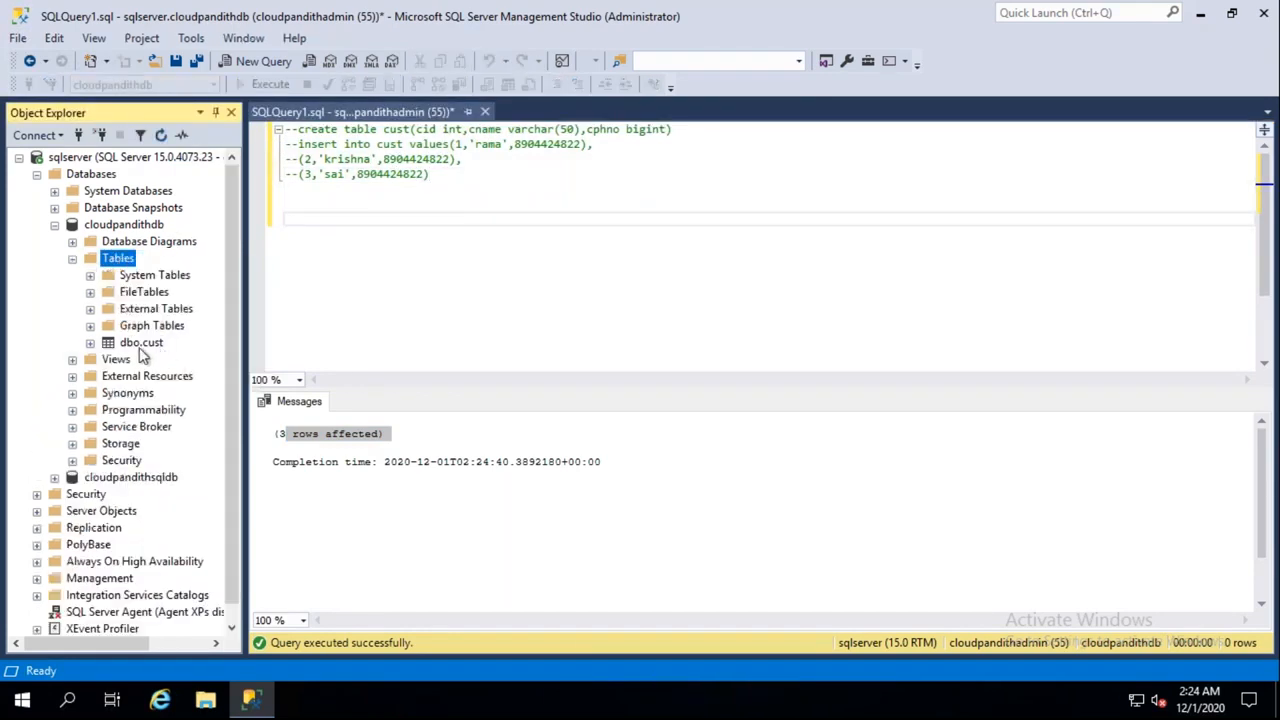
click(143, 345)
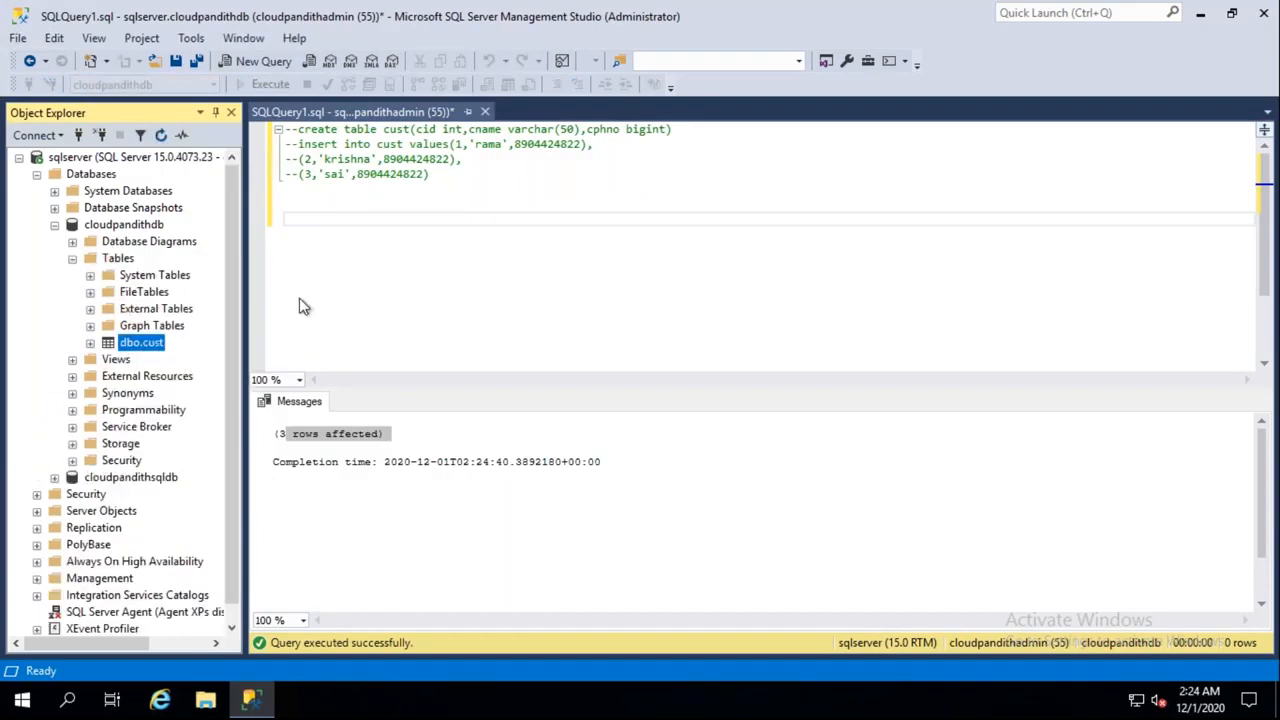
Run 'select * from cust' and inspect the three returned rows
click(343, 220)
text(select * from cu)
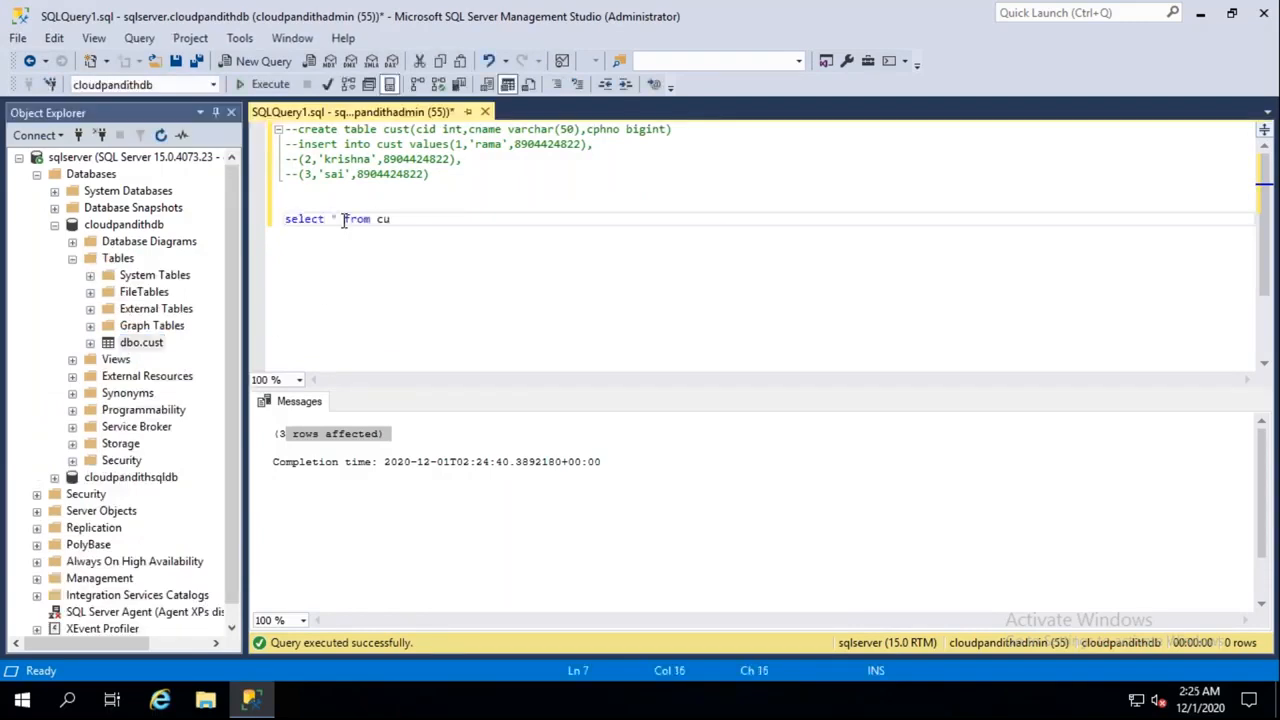
text(syt)
key(BackSpace)
key(BackSpace)
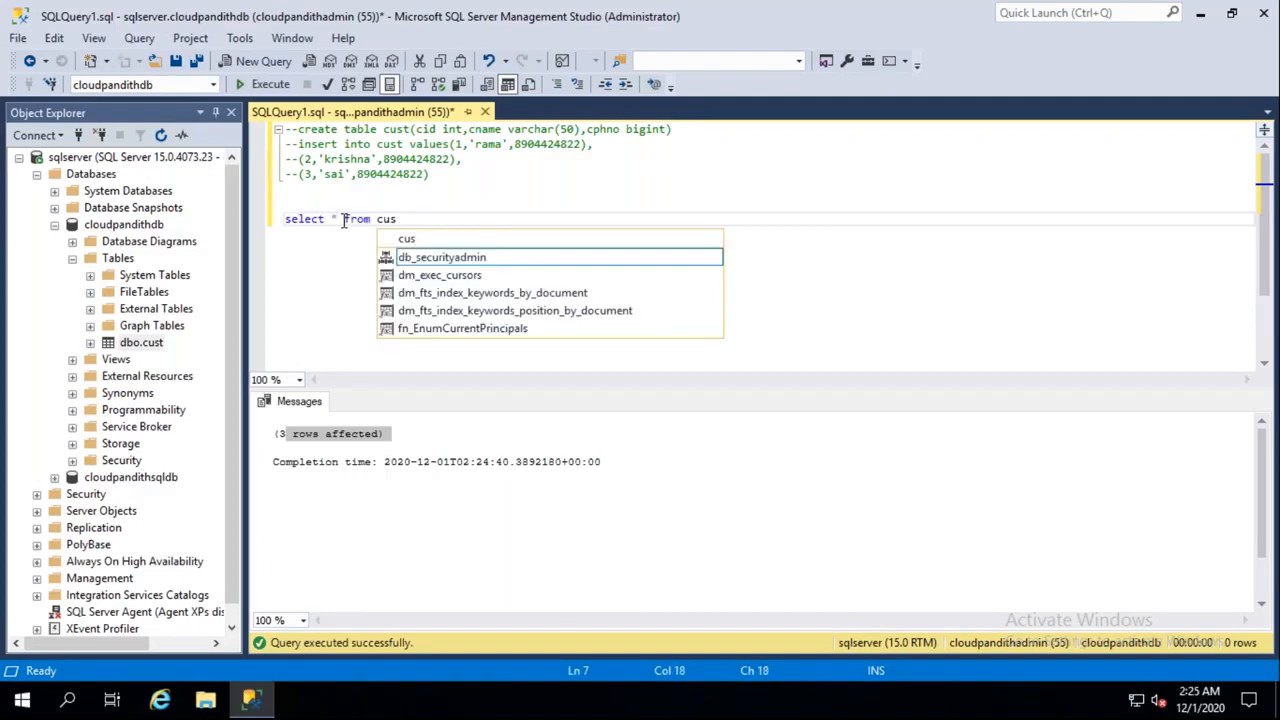
text(t)
click(256, 84)
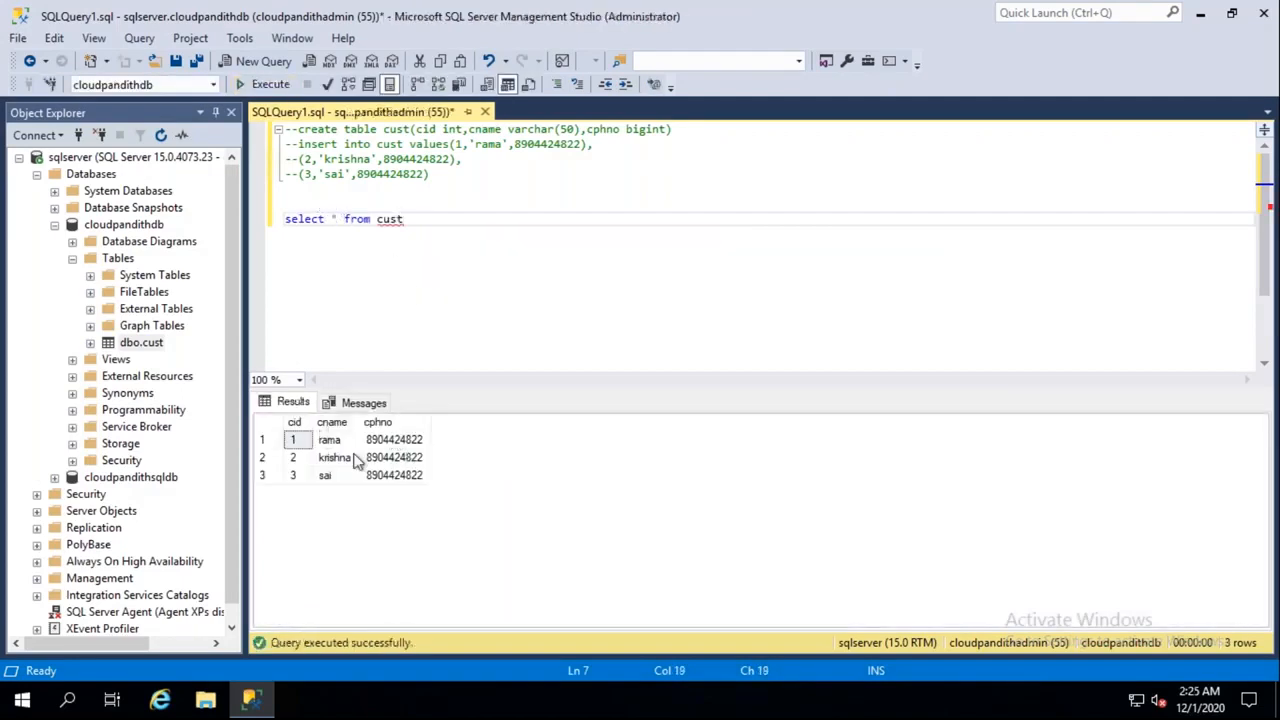
click(395, 440)
click(296, 458)
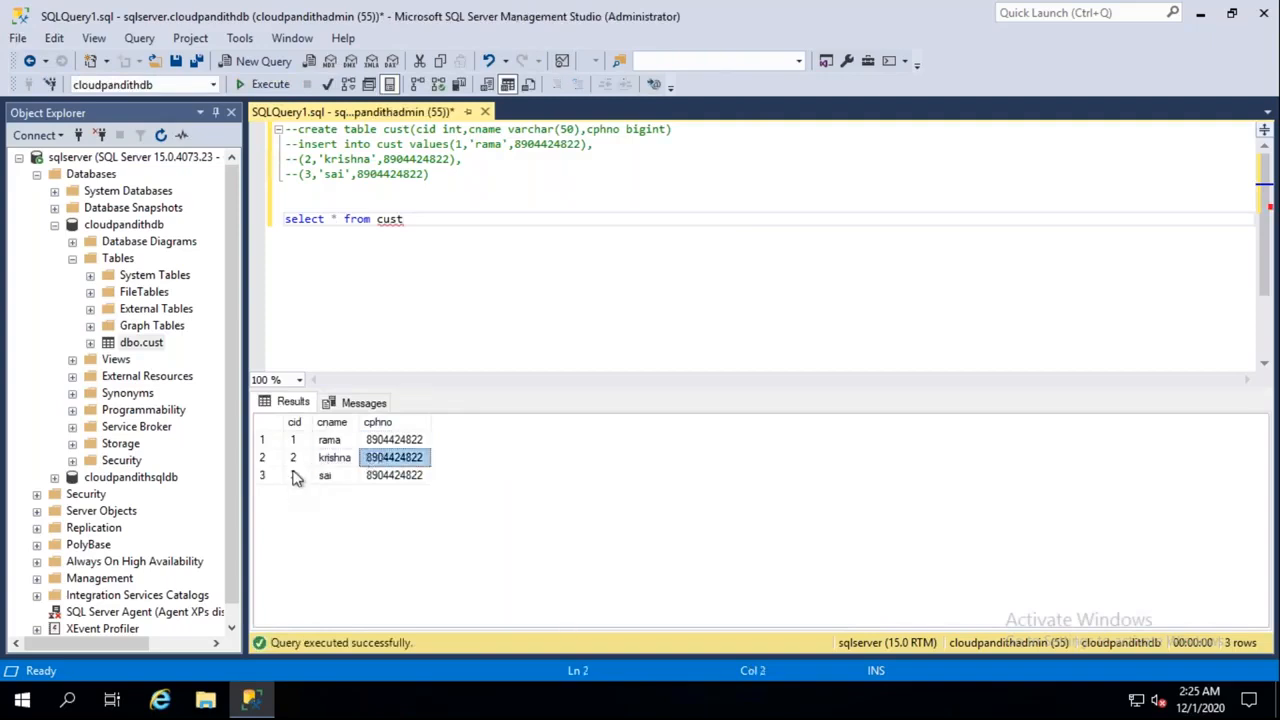
click(293, 475)
click(385, 476)
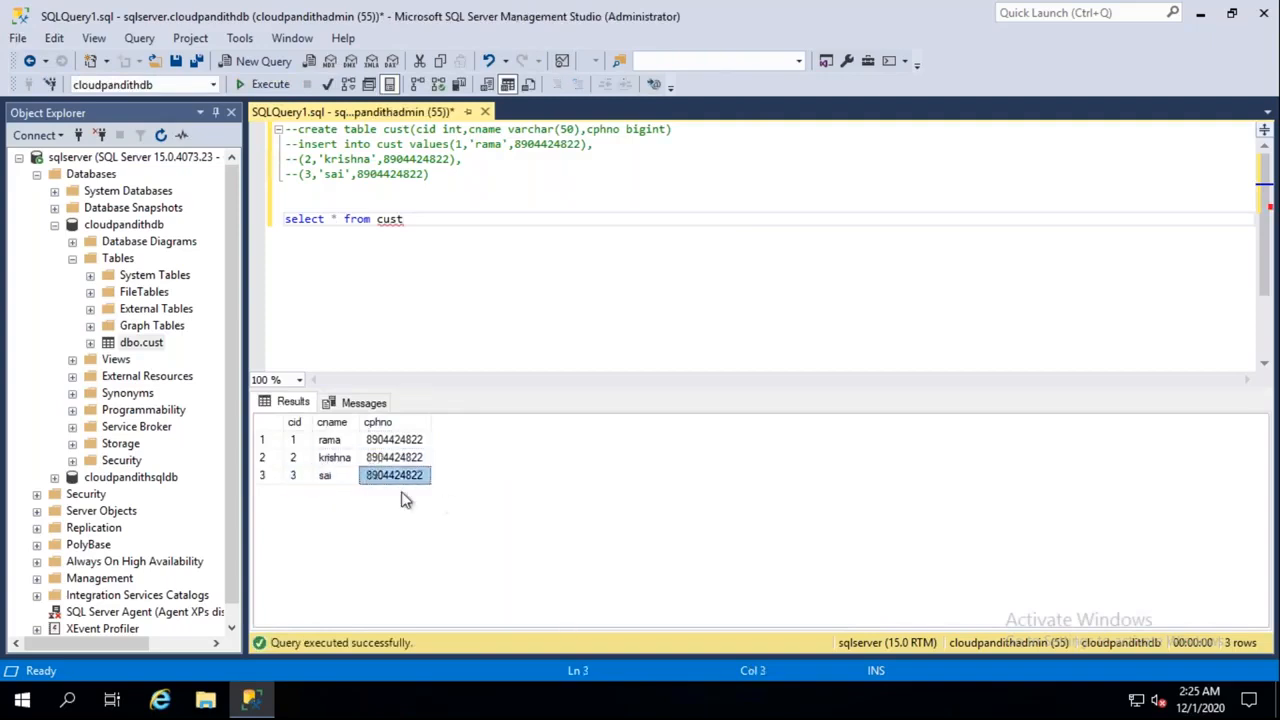
click(372, 458)
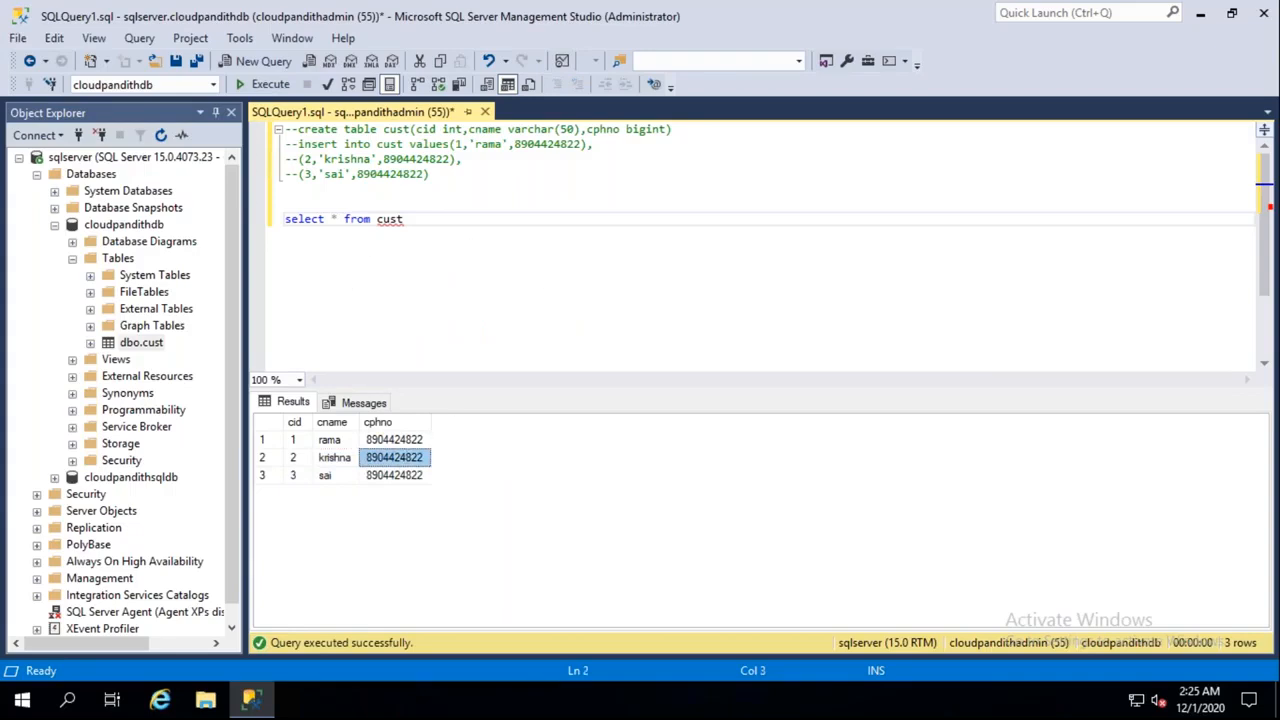
Restore Management Studio's window and minimize it to the desktop
drag(720, 14, 720, 30)
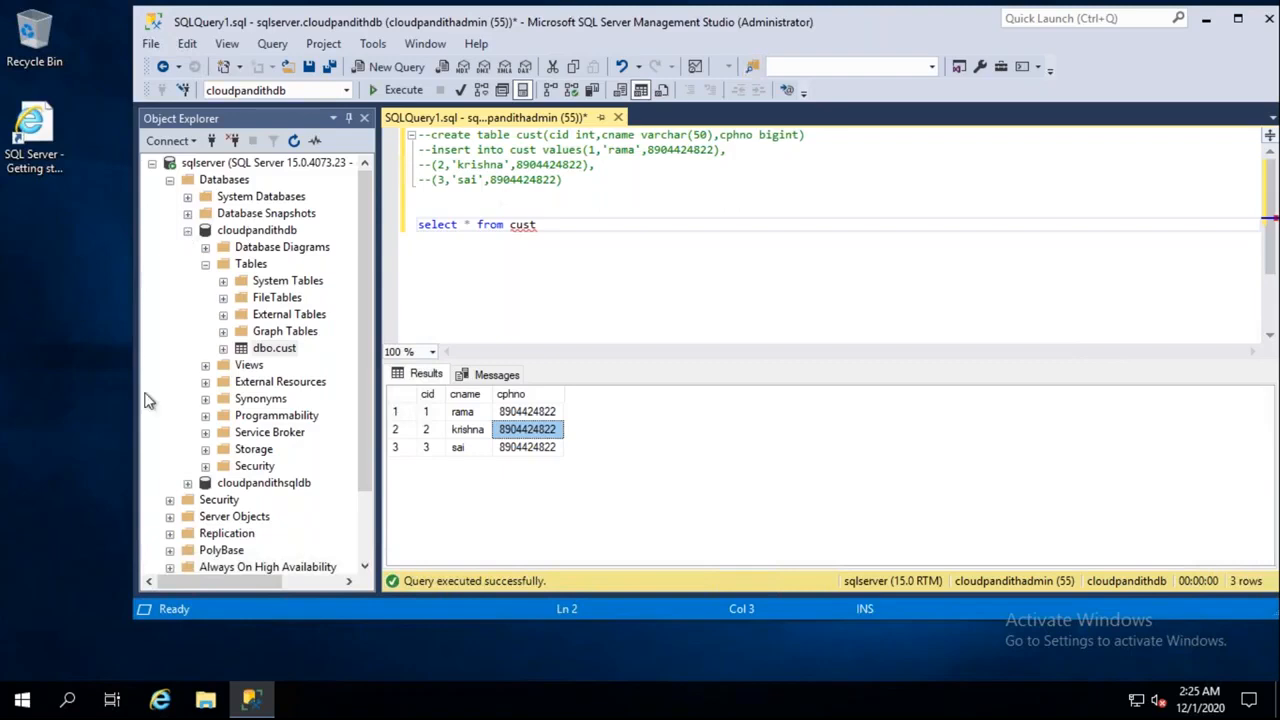
drag(734, 55, 608, 155)
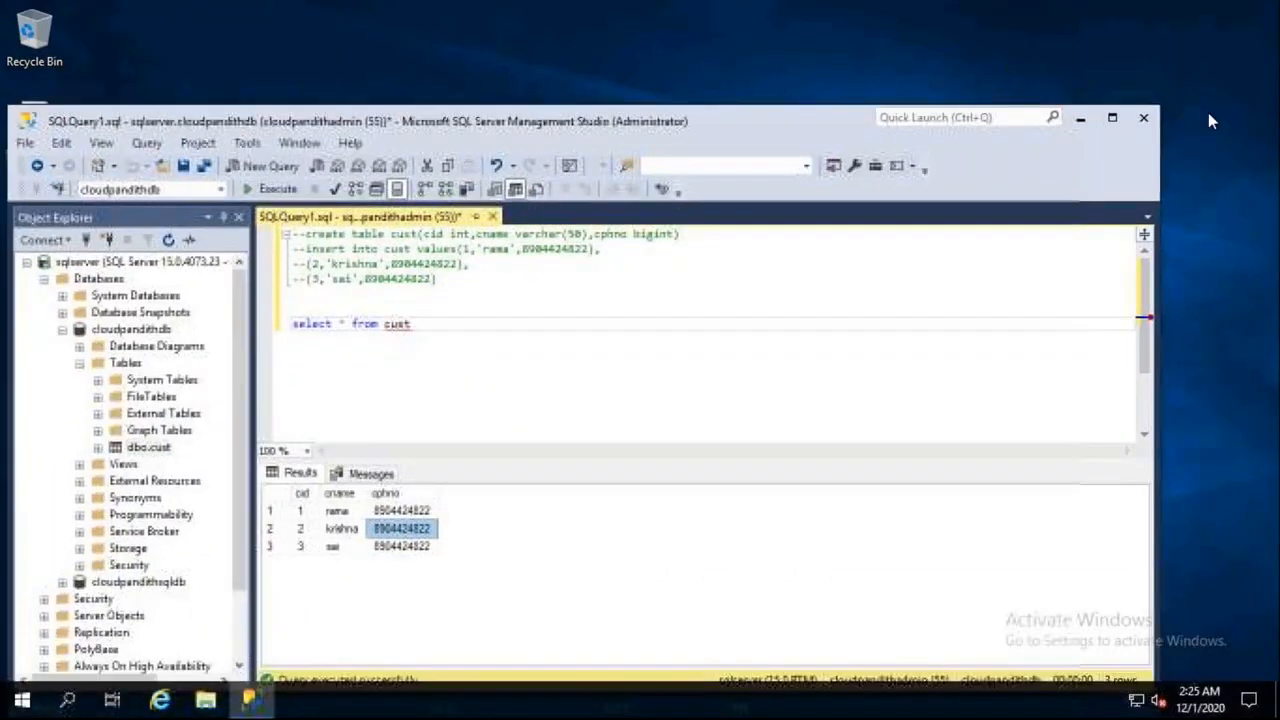
click(1080, 118)
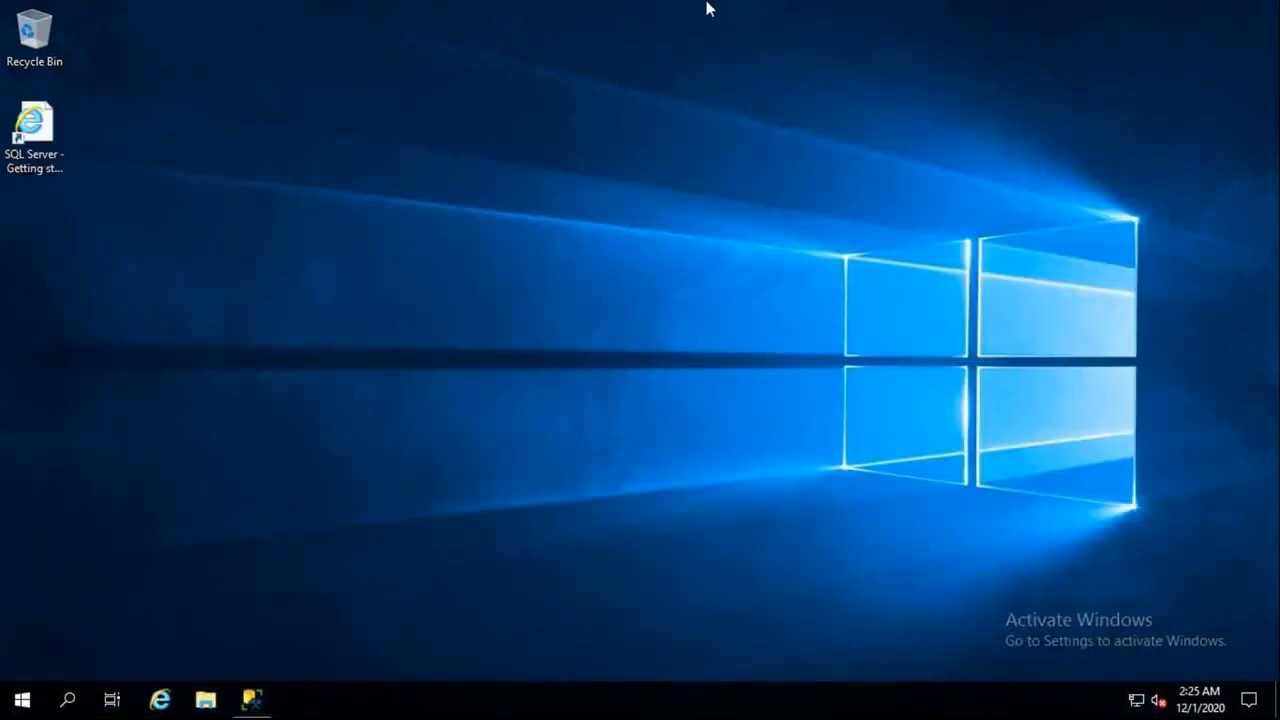
Minimize the Remote Desktop session and return to the Azure Data Factory browser tab
mouse_move(852, 30)
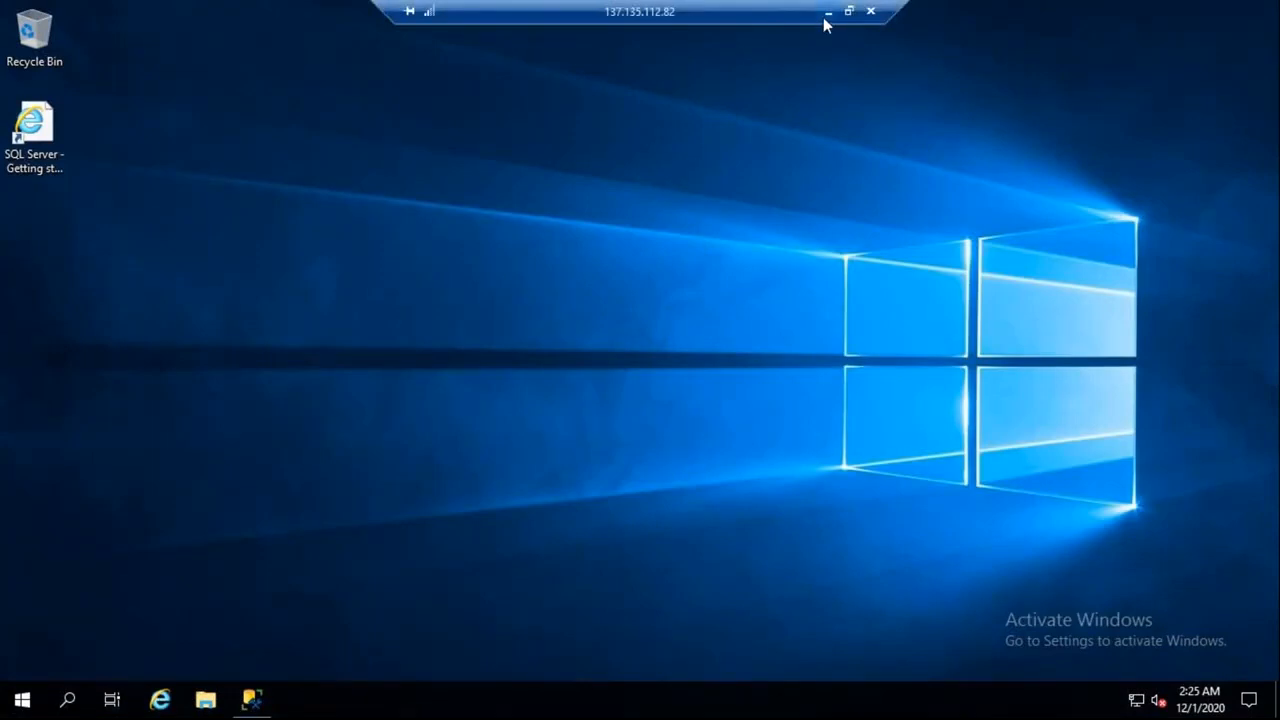
click(826, 14)
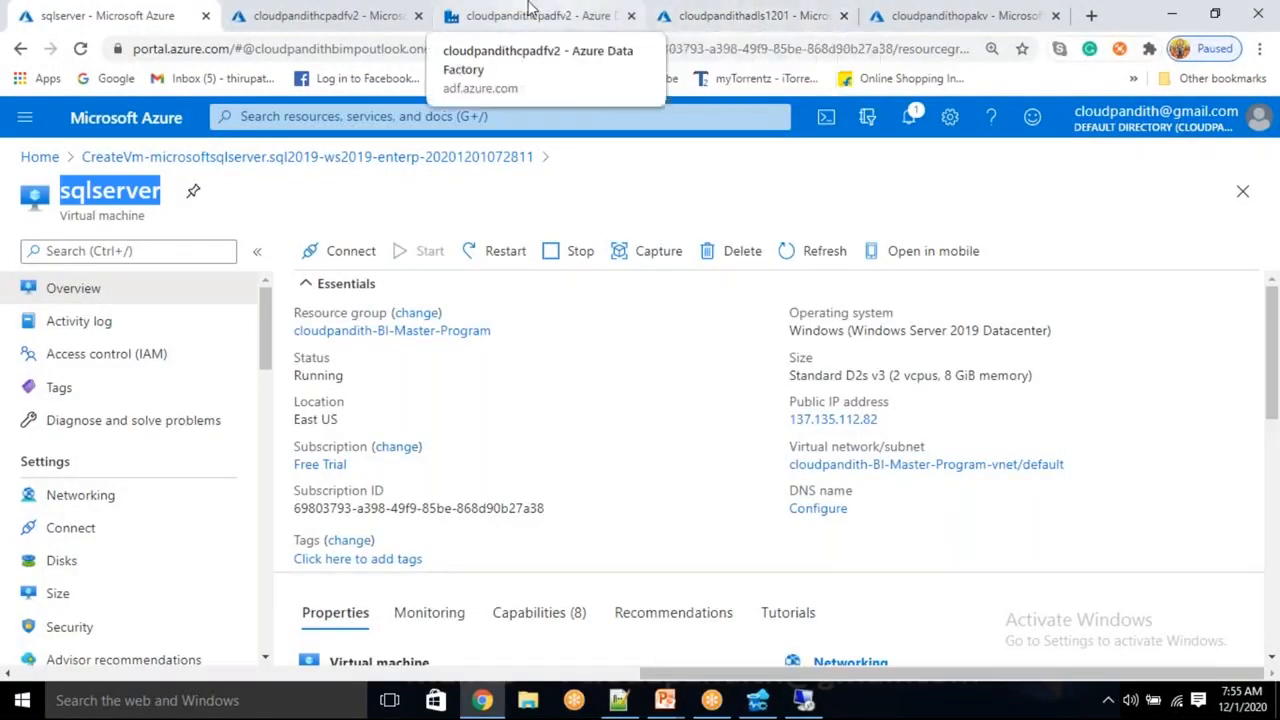
click(530, 12)
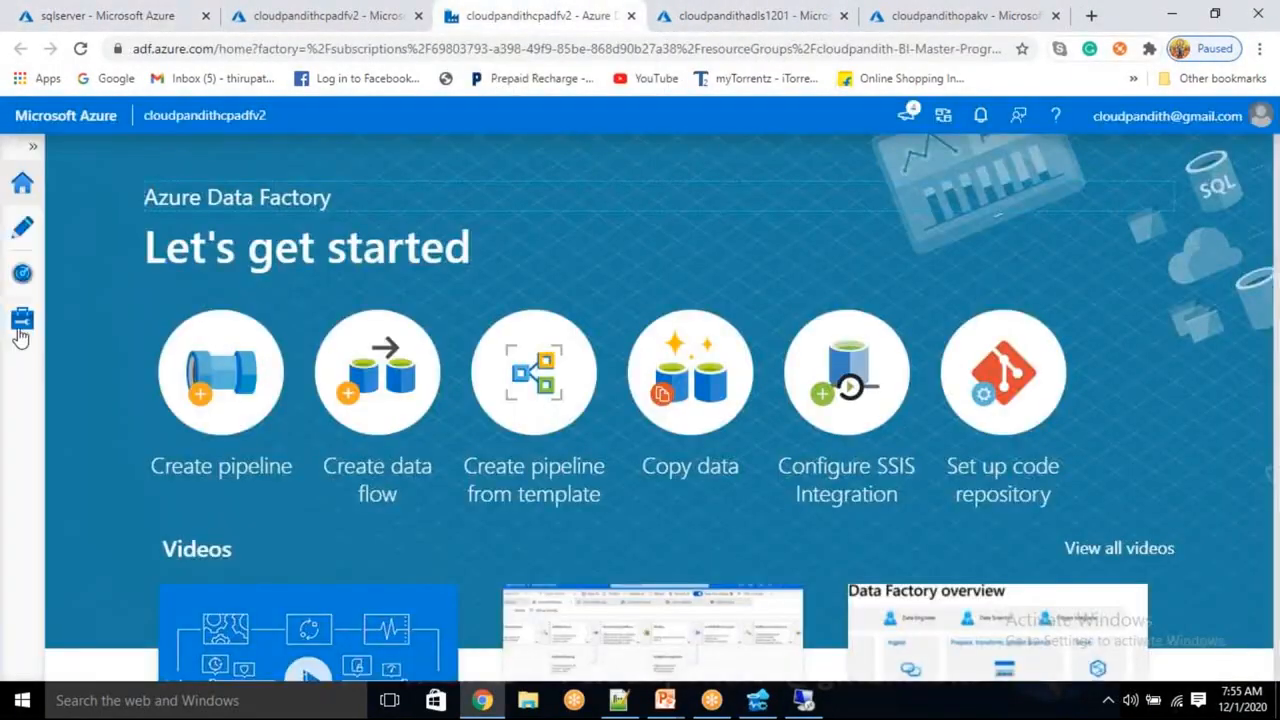
Go to Manage > Integration runtimes and start a new integration runtime setup
click(20, 335)
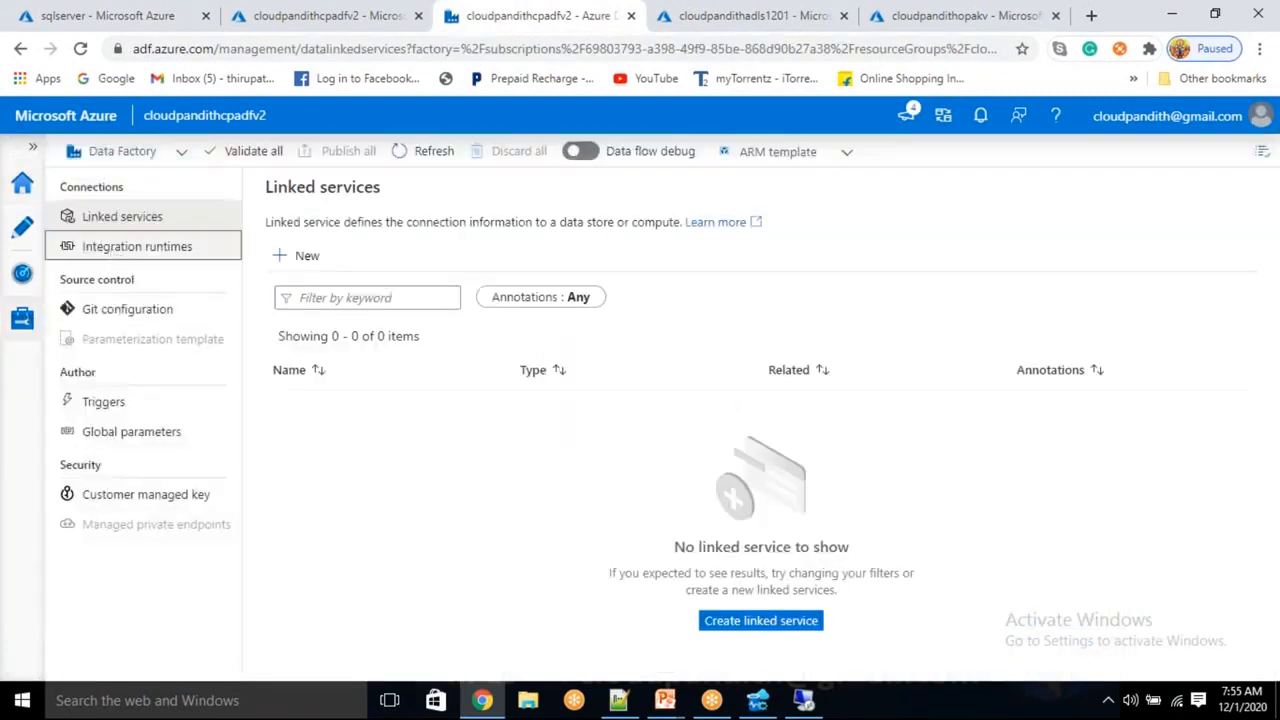
click(114, 249)
click(304, 258)
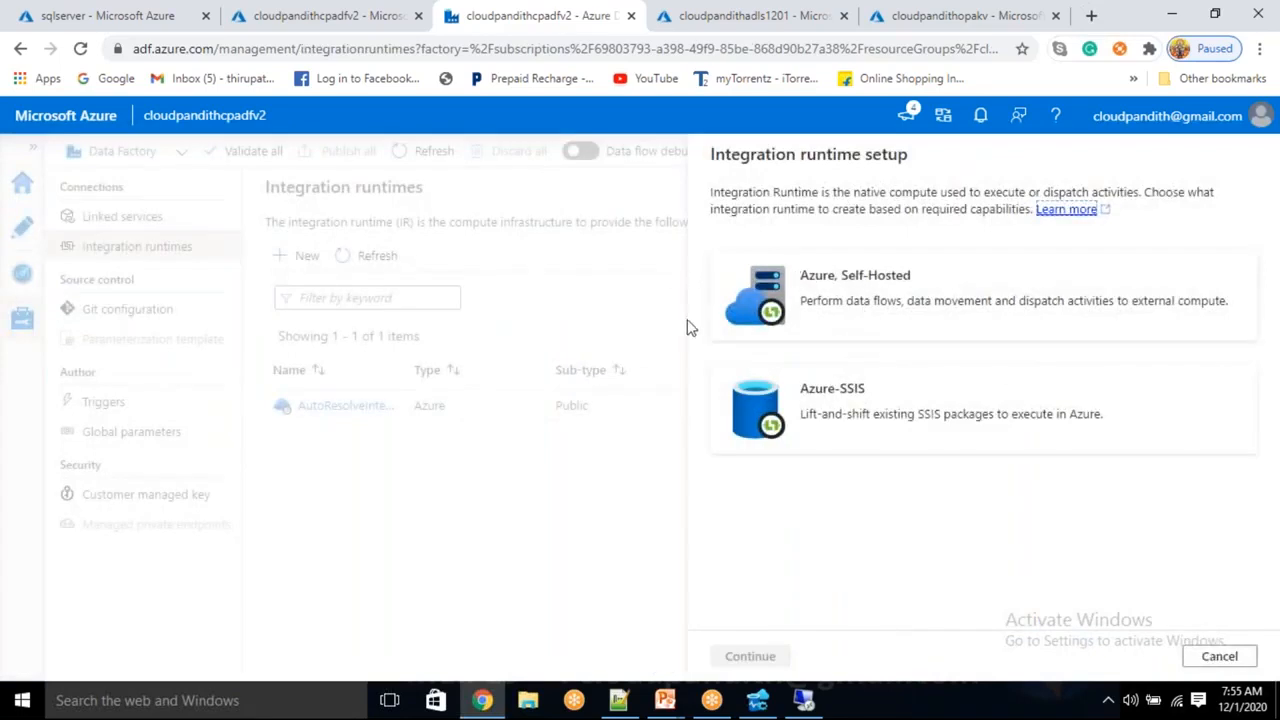
click(1219, 656)
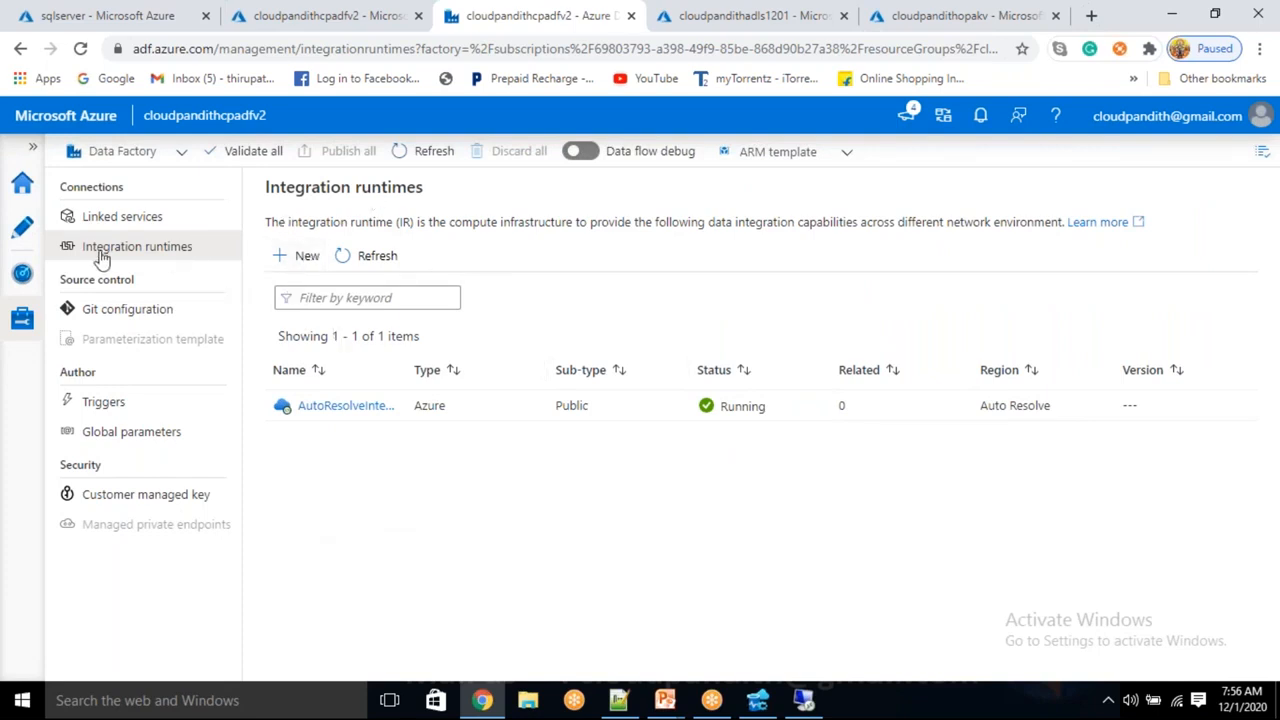
click(290, 257)
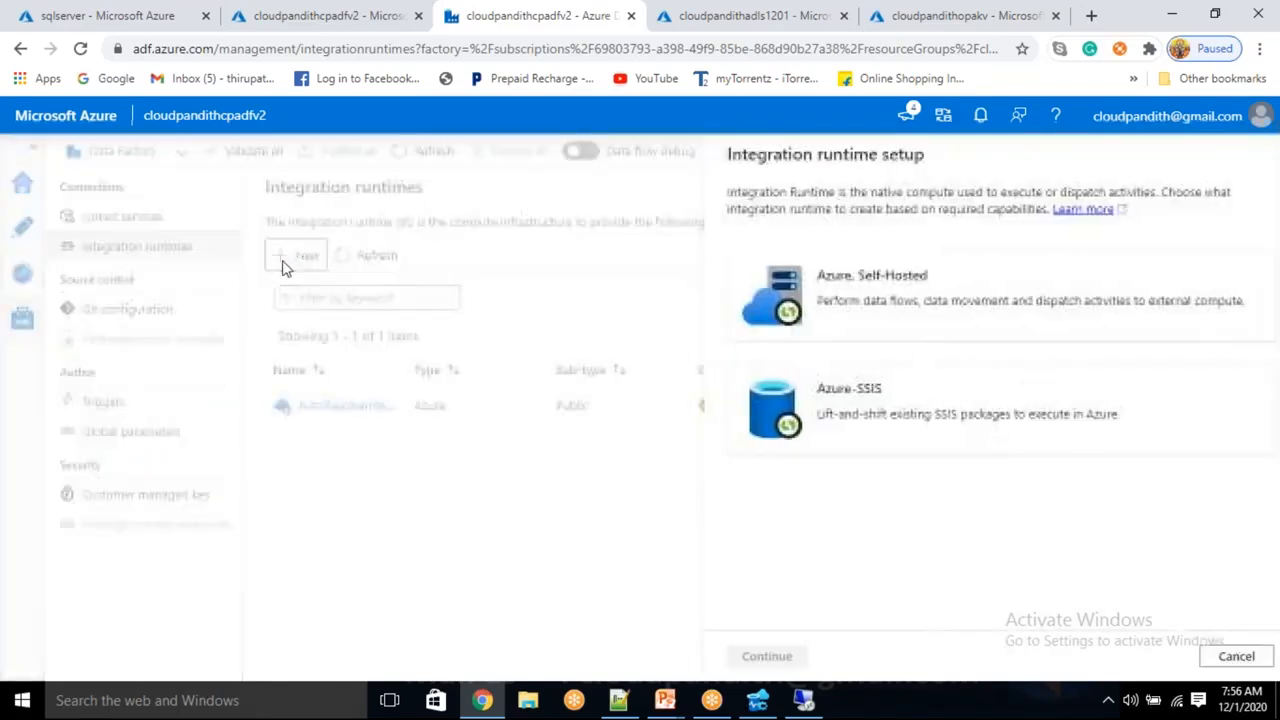
Choose the Azure, Self-Hosted runtime type with a Self-Hosted network environment
drag(807, 275, 900, 277)
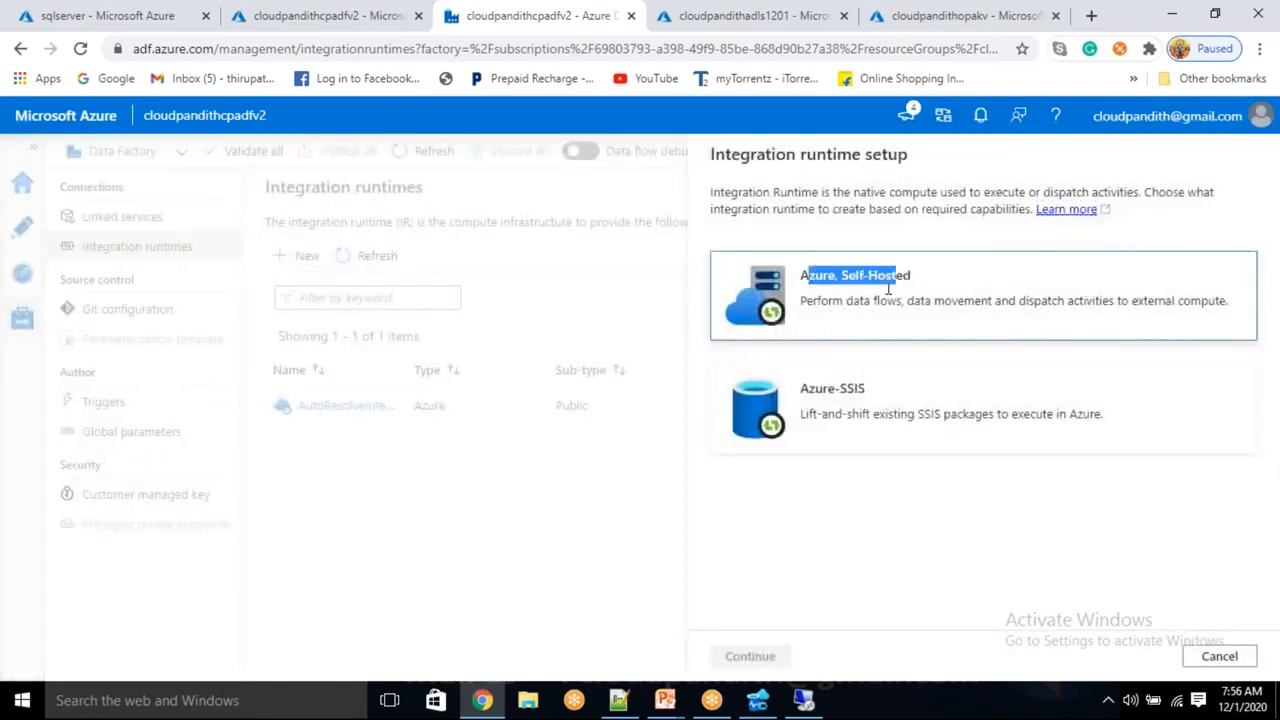
drag(866, 390, 810, 397)
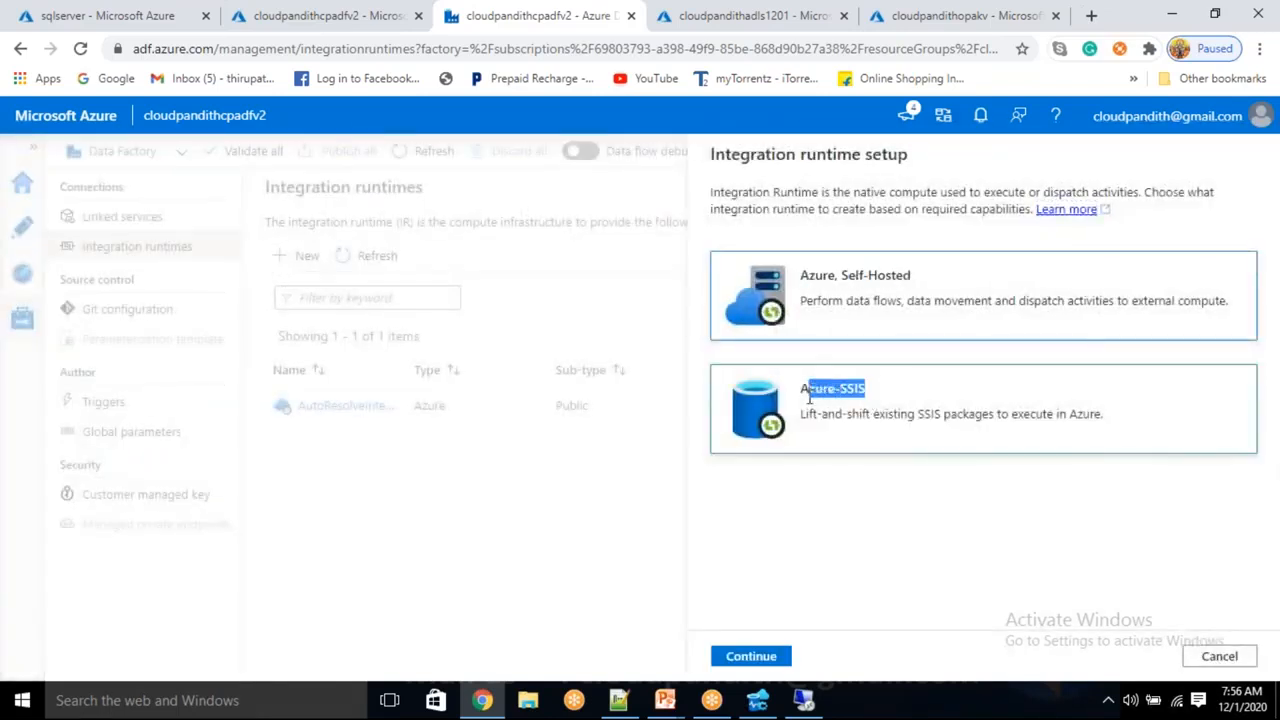
drag(842, 280, 912, 280)
click(850, 300)
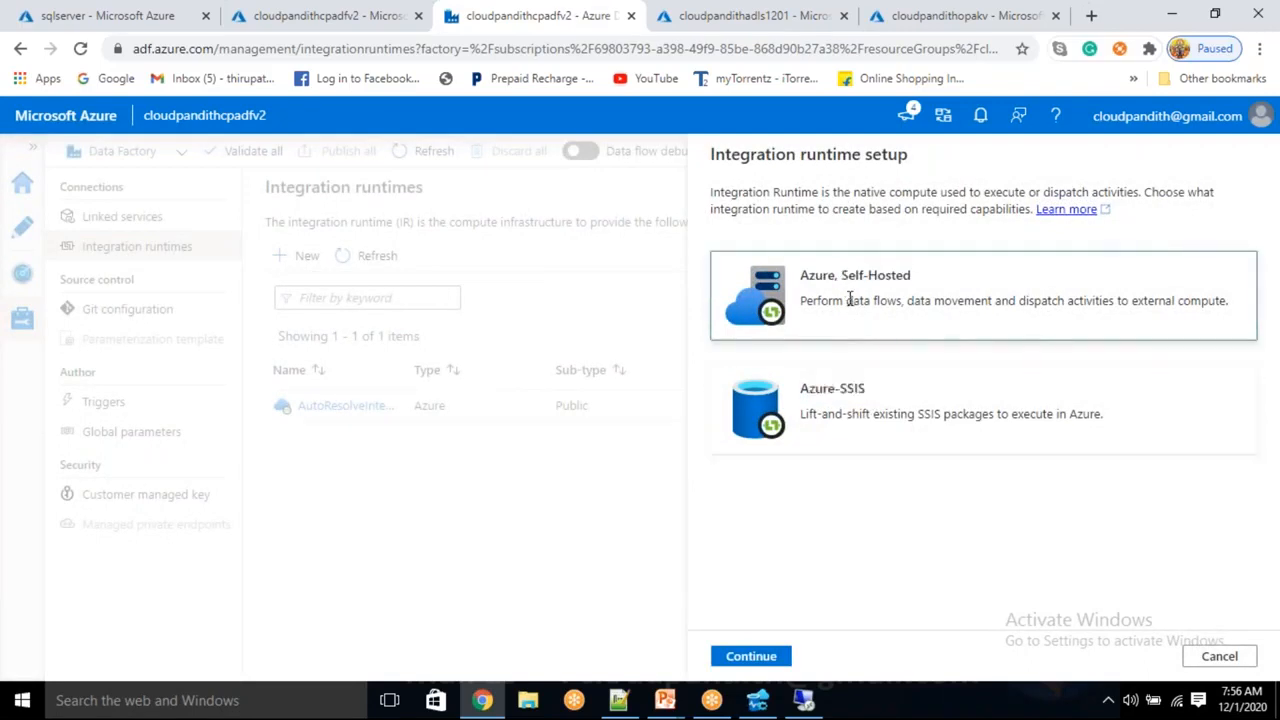
click(761, 654)
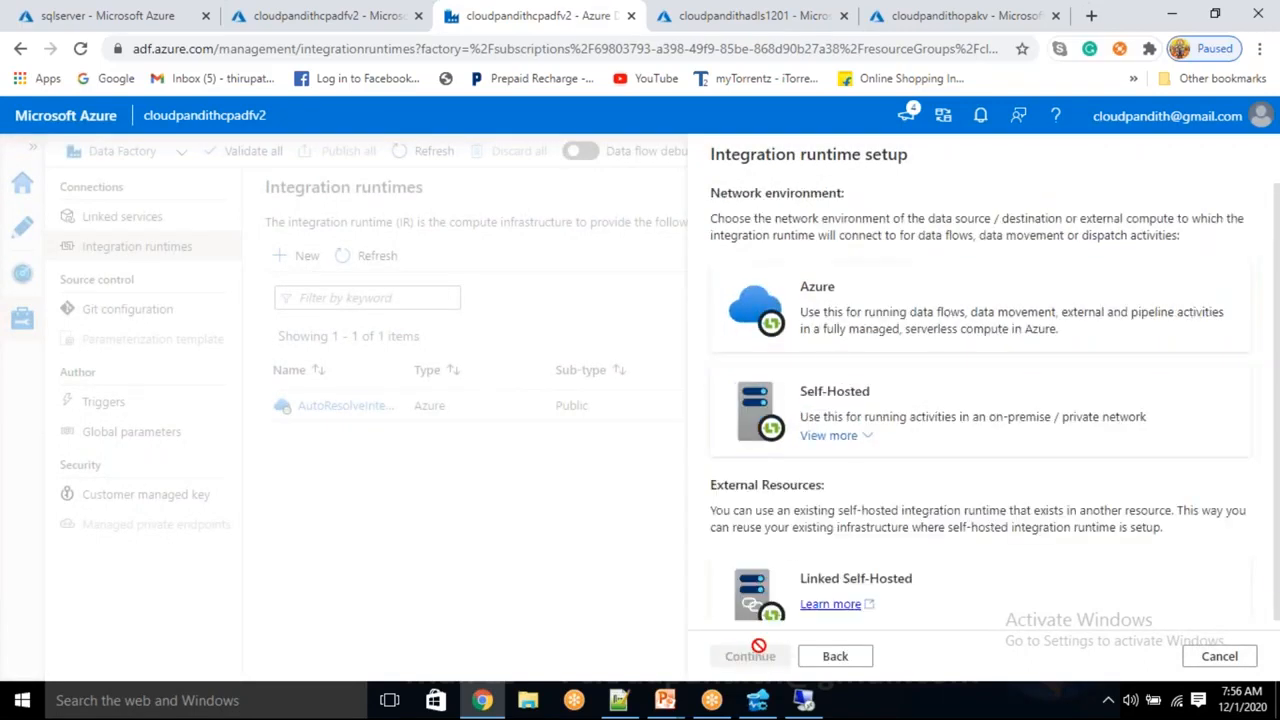
click(845, 310)
click(851, 410)
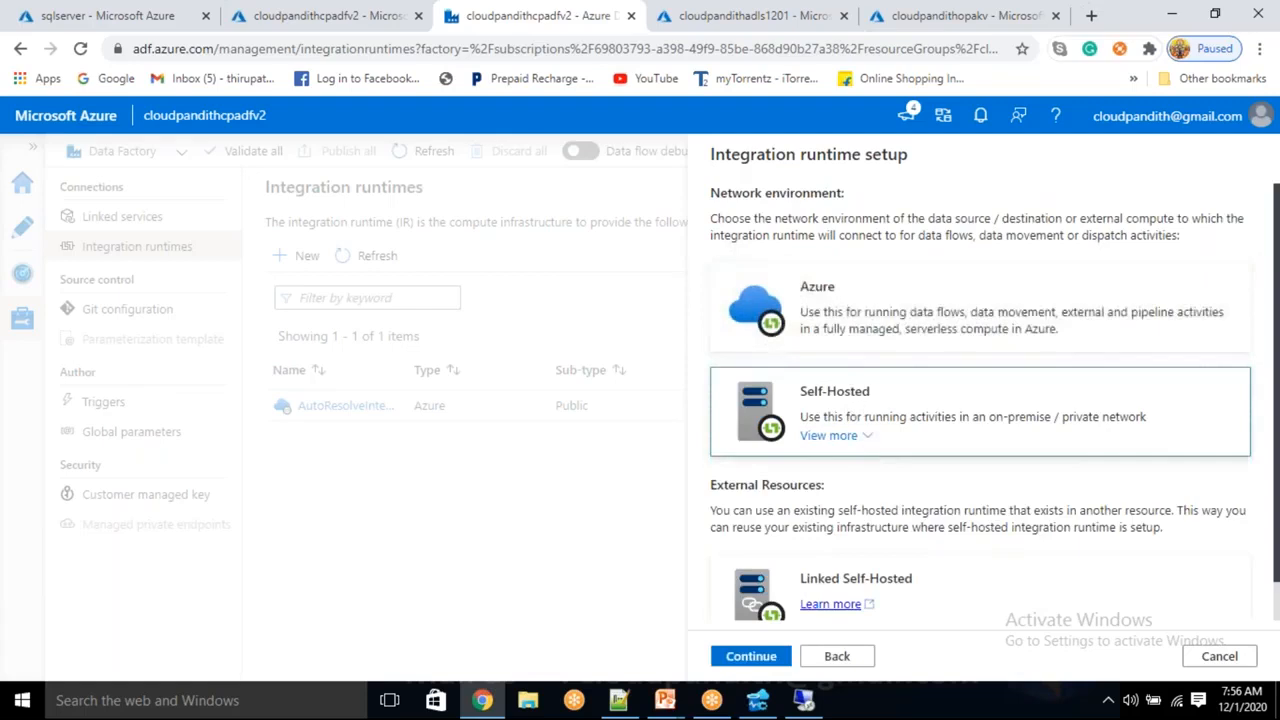
click(748, 660)
Name the runtime 'cloudpandithselfhostedIR' and create it
drag(841, 284, 659, 277)
key(BackSpace)
text(cloudpandithselfhostedIR)
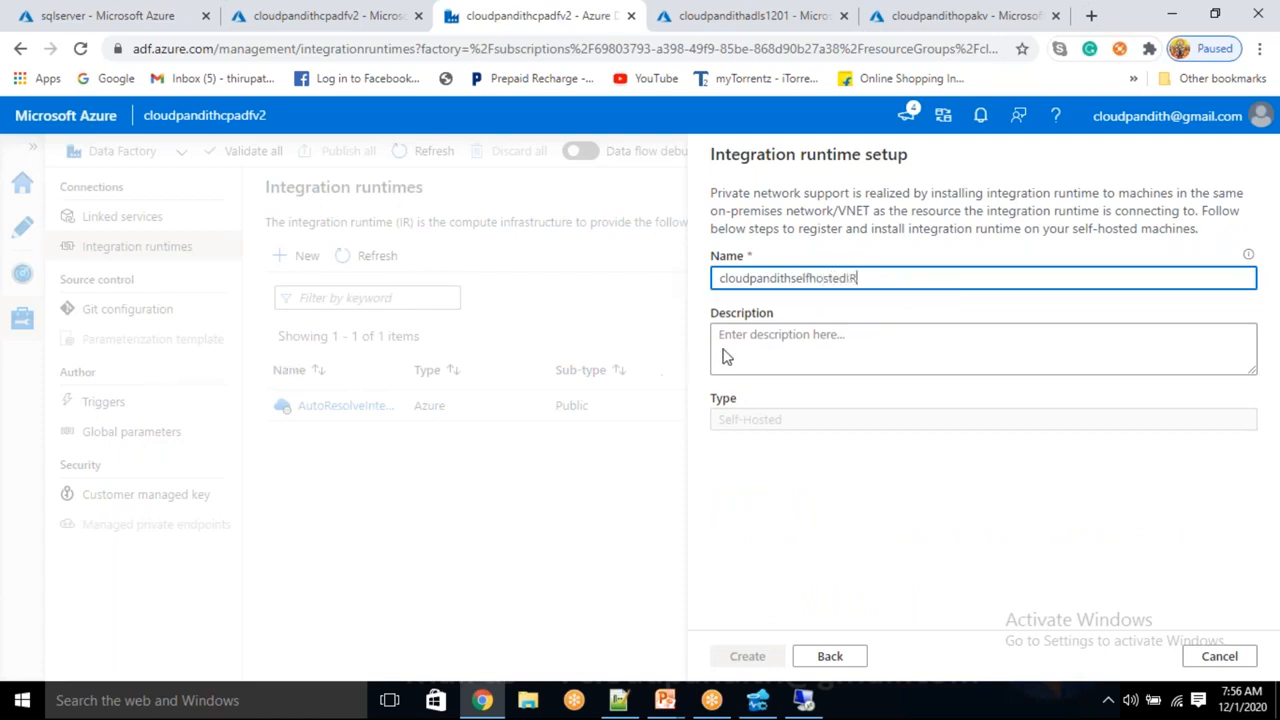
drag(728, 430, 783, 429)
click(755, 357)
click(757, 657)
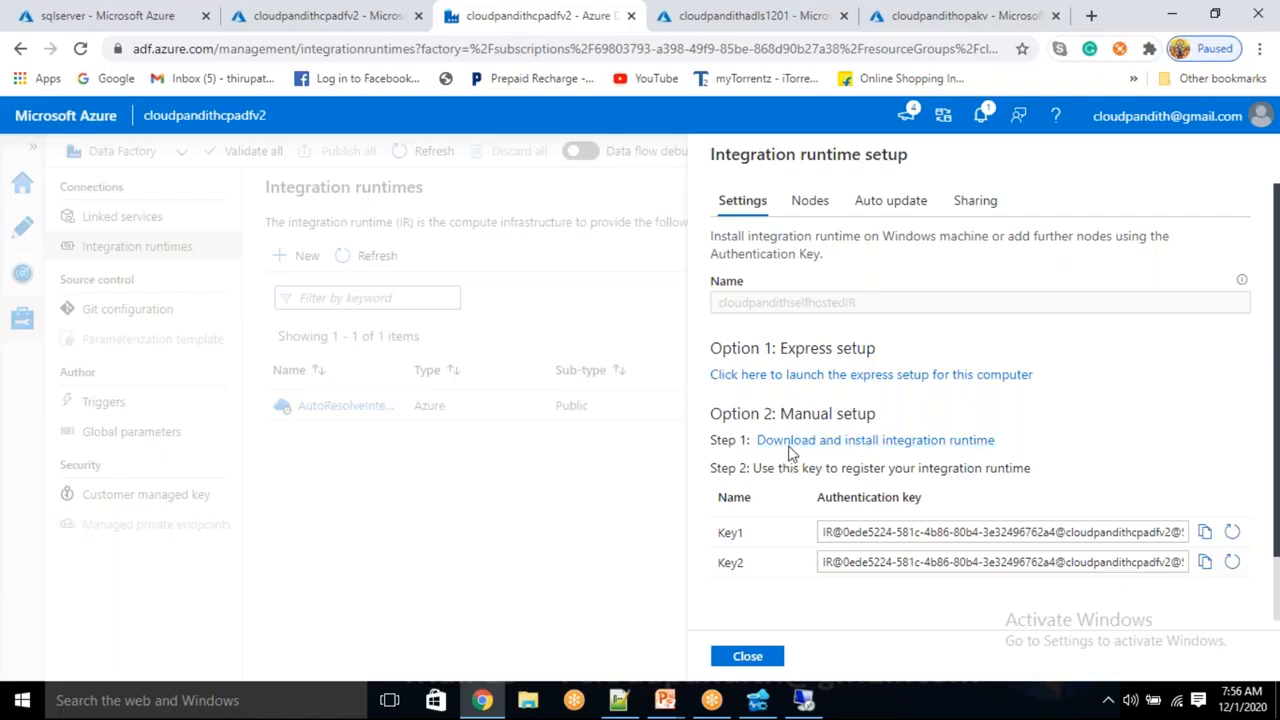
Review the Express and Manual setup options, then open the runtime download page and select its URL
drag(792, 412, 872, 413)
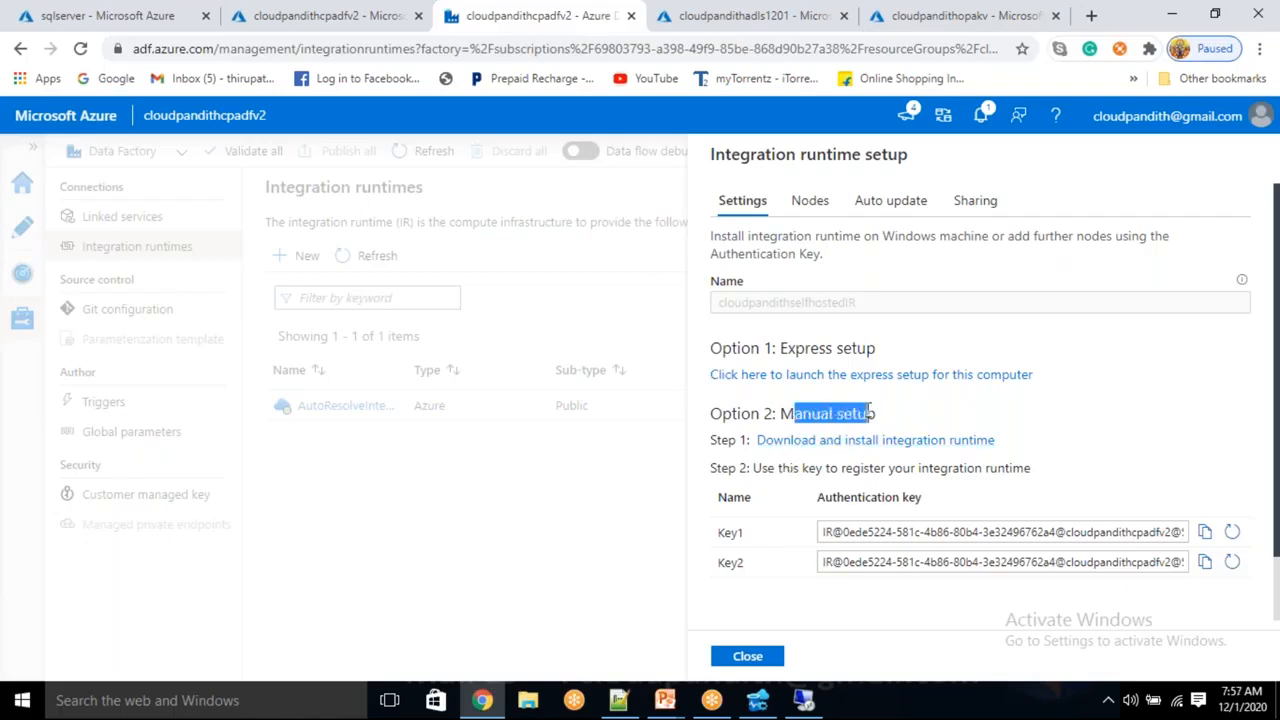
click(787, 414)
double_click(790, 414)
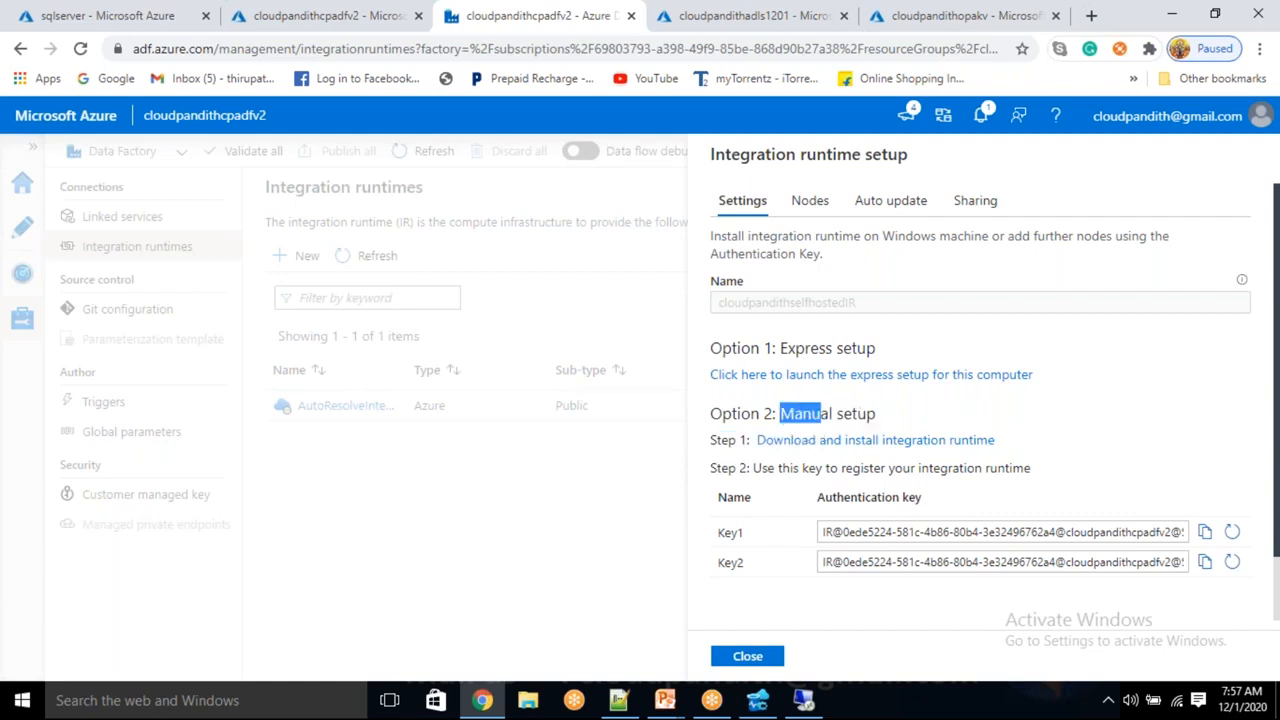
click(790, 349)
drag(792, 349, 763, 347)
click(886, 352)
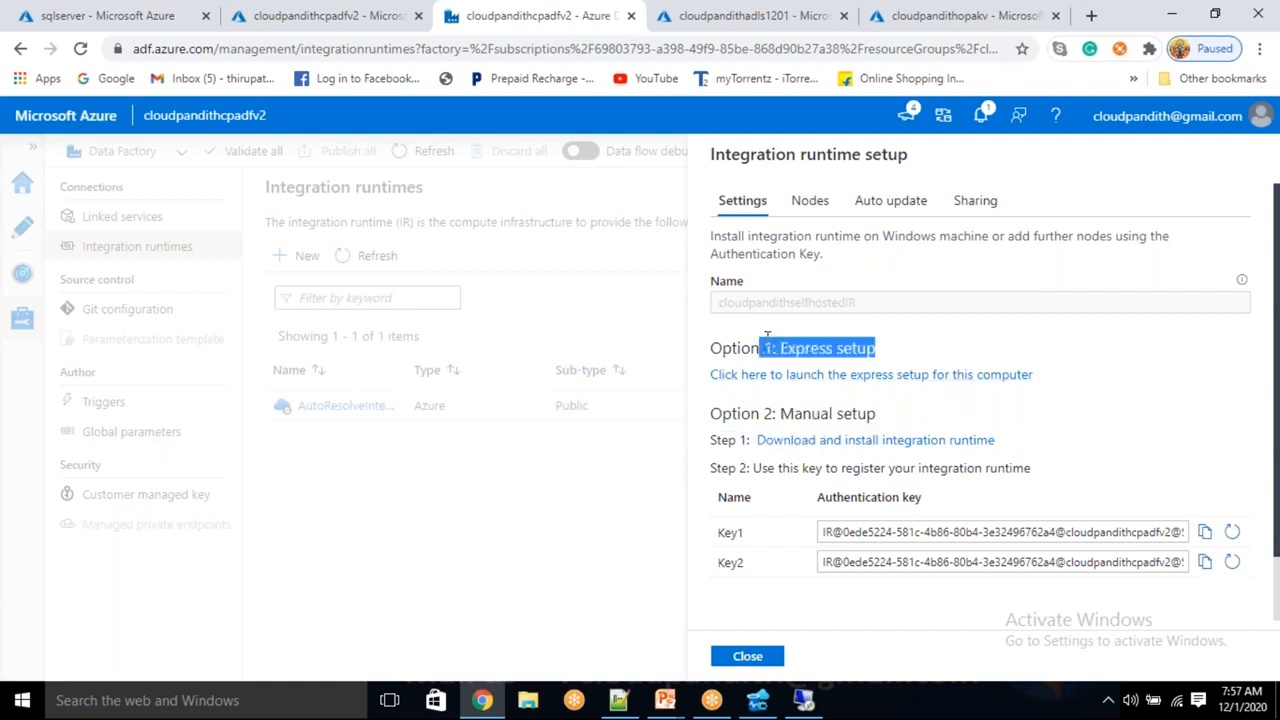
click(823, 443)
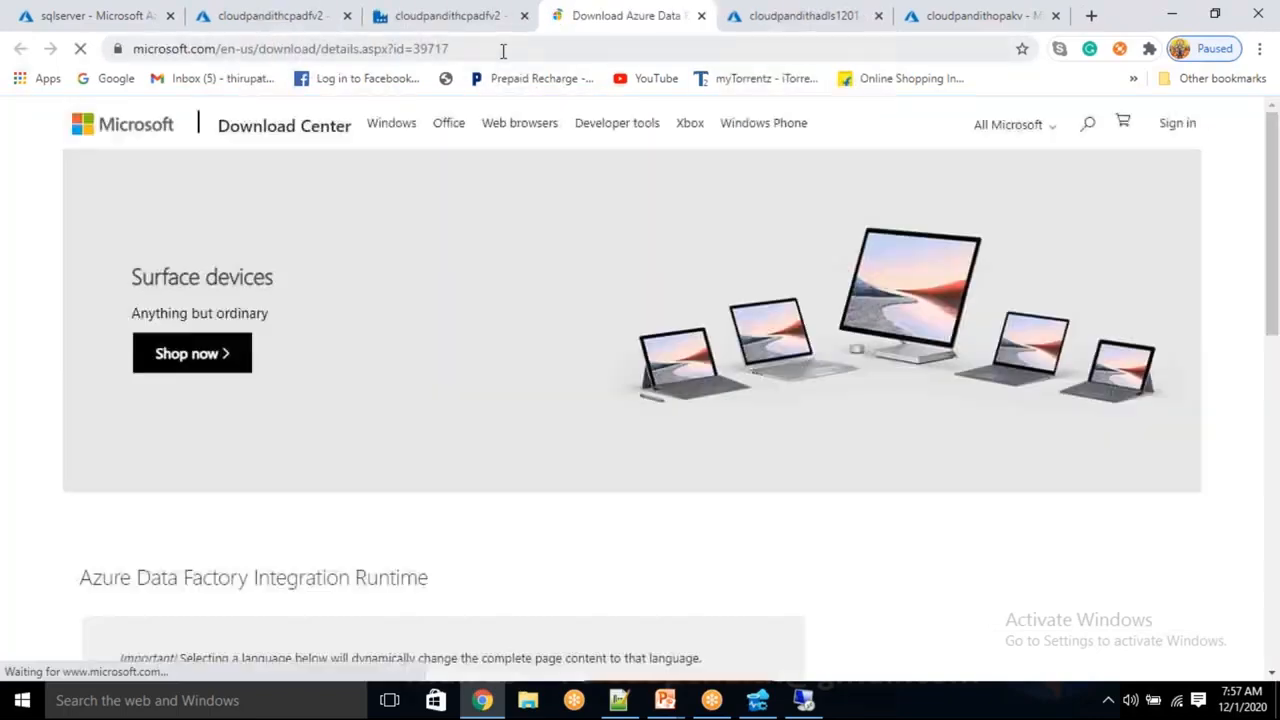
click(493, 49)
key(ctrl+c)
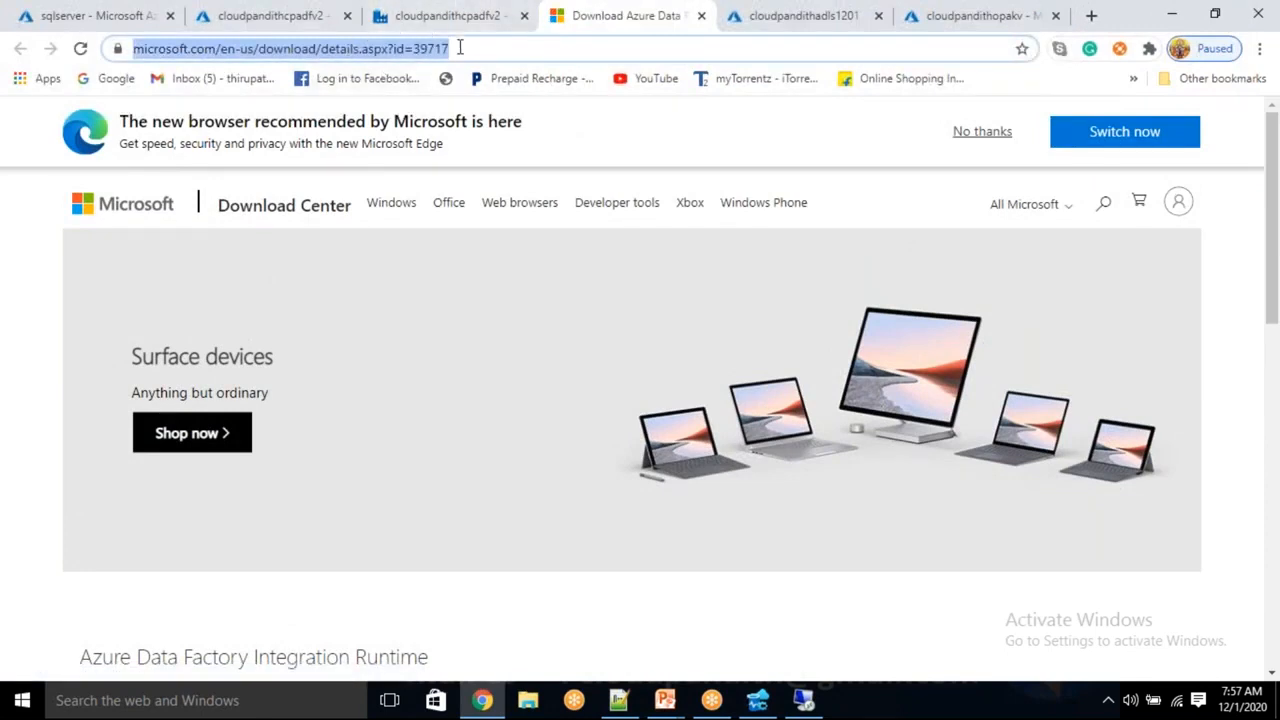
On the remote server, open Internet Explorer full screen and paste the download URL into its address bar
click(804, 700)
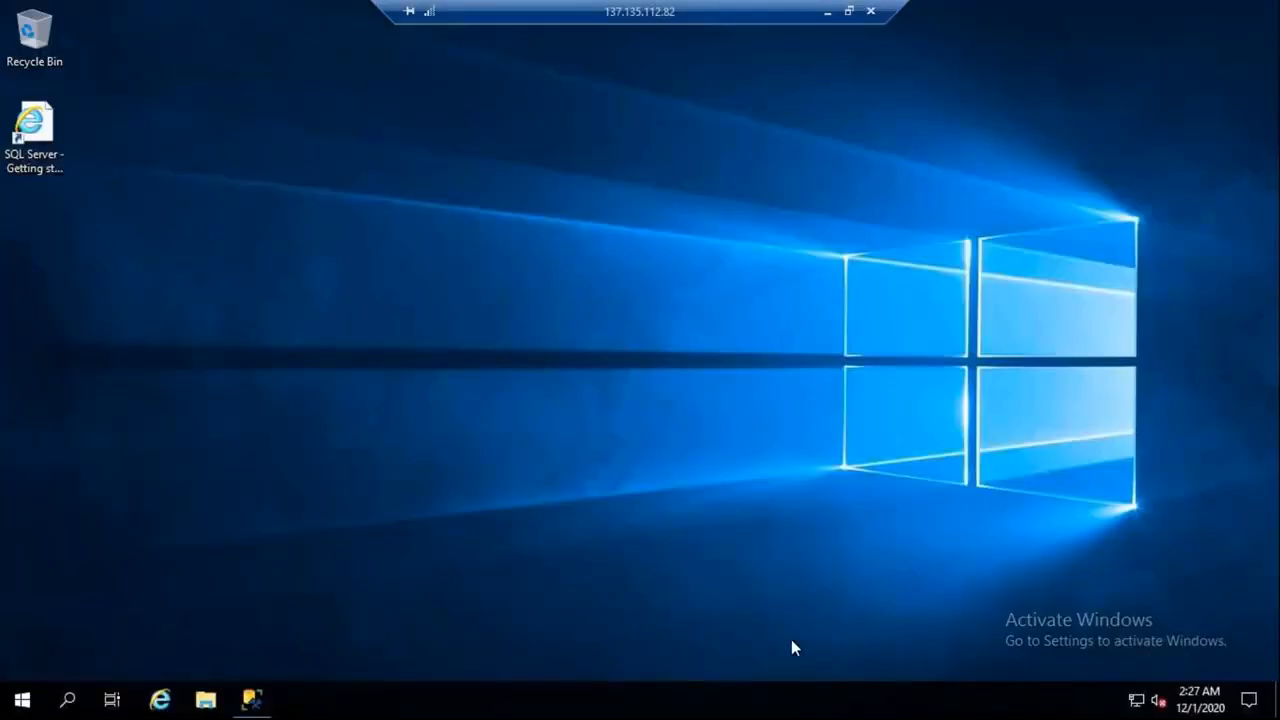
click(160, 700)
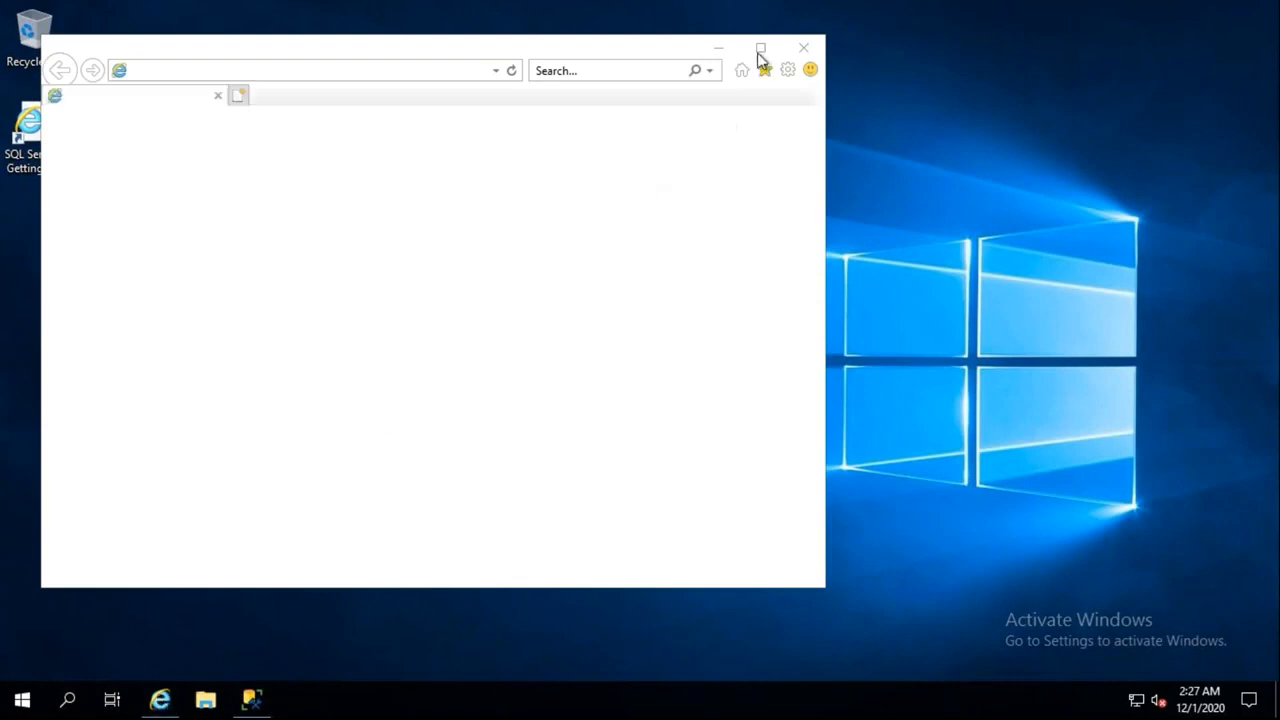
click(760, 48)
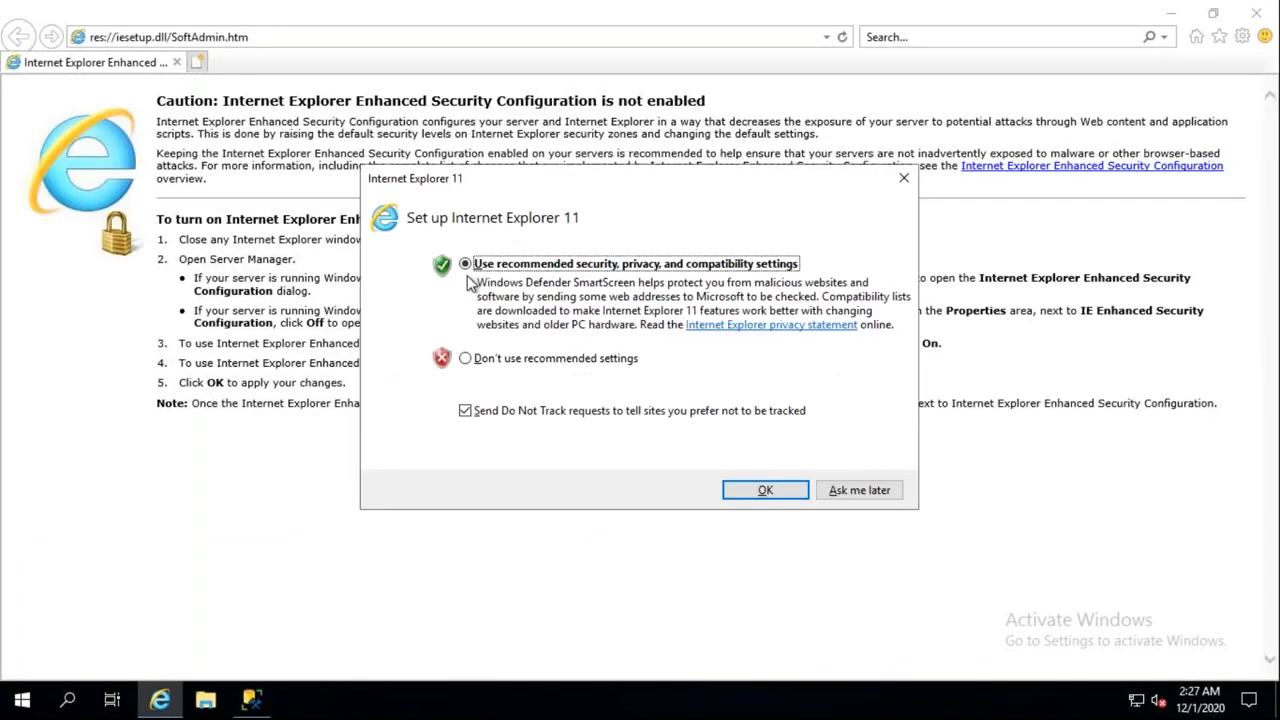
click(904, 186)
click(358, 39)
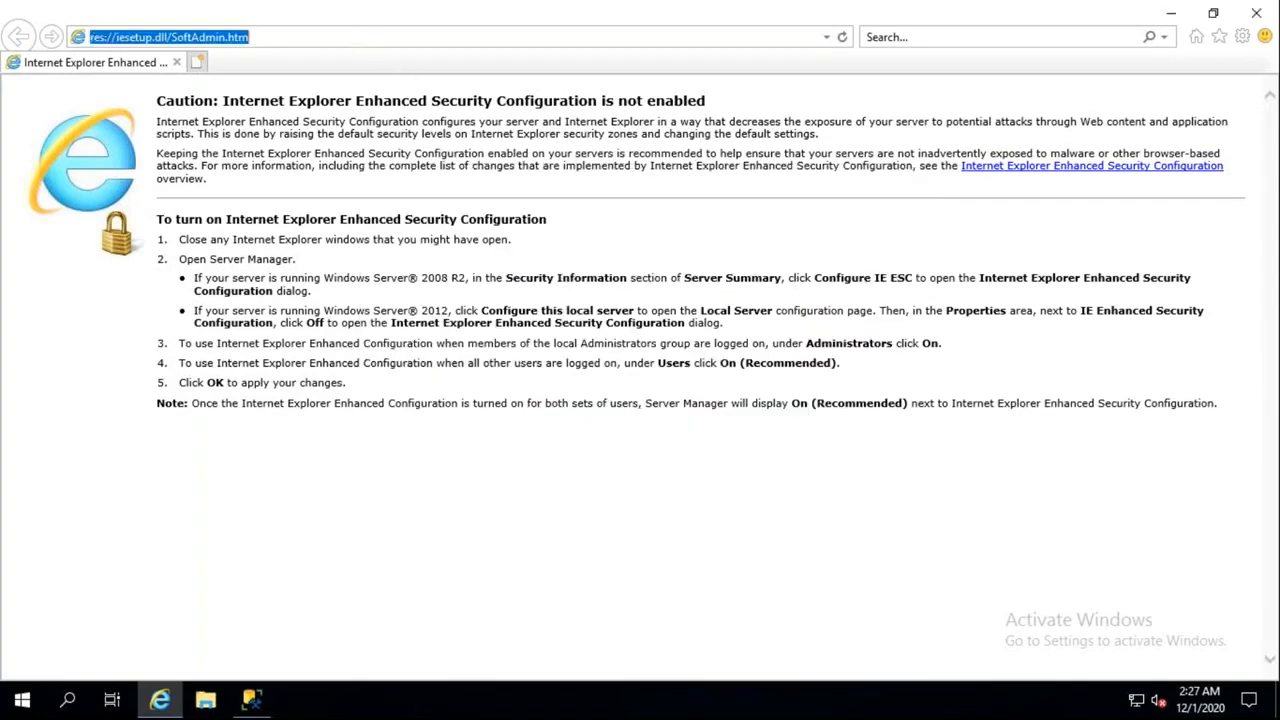
key(BackSpace)
key(ctrl+v)
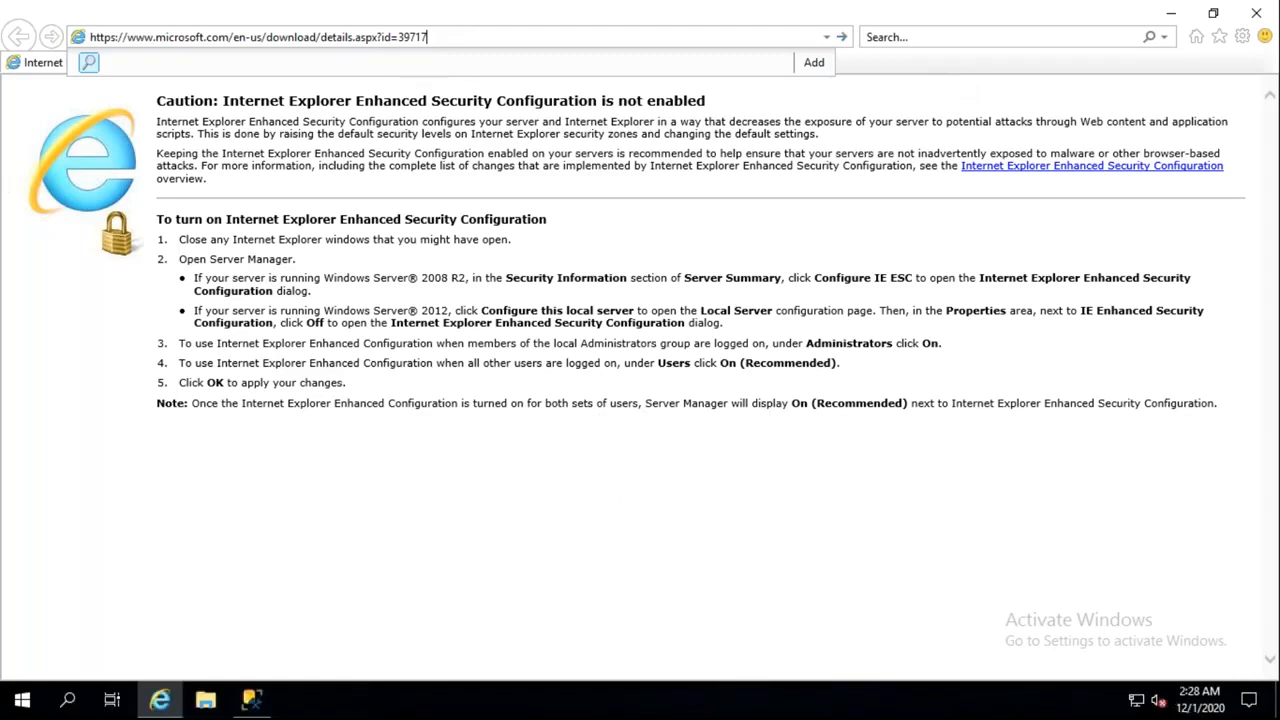
Load the Integration Runtime Download Center page and choose Download
click(843, 38)
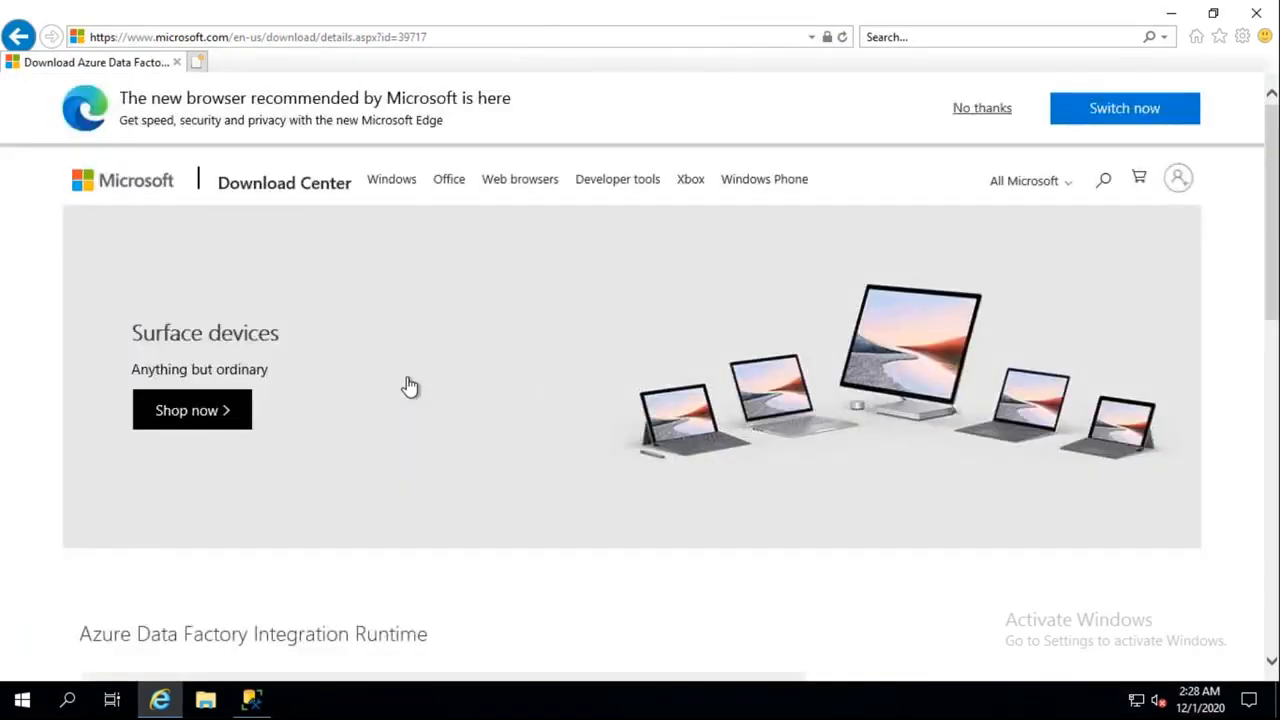
scroll(410, 387, down, 5)
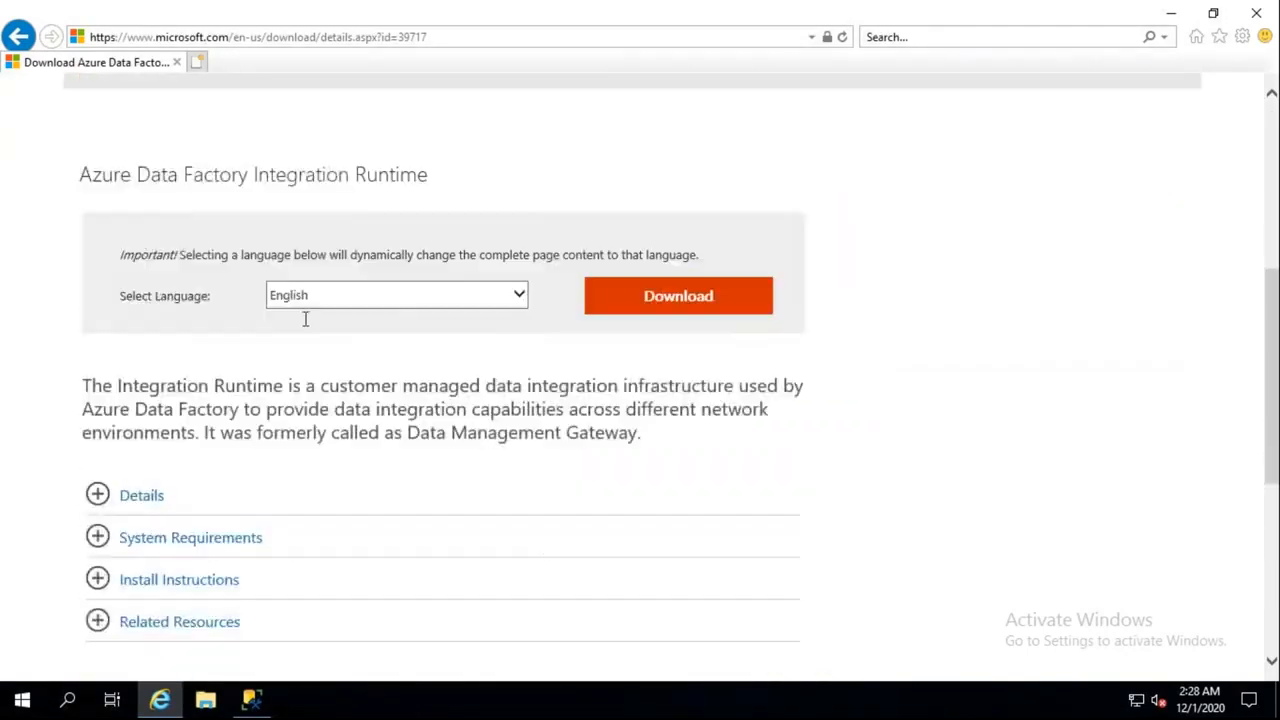
drag(133, 176, 358, 177)
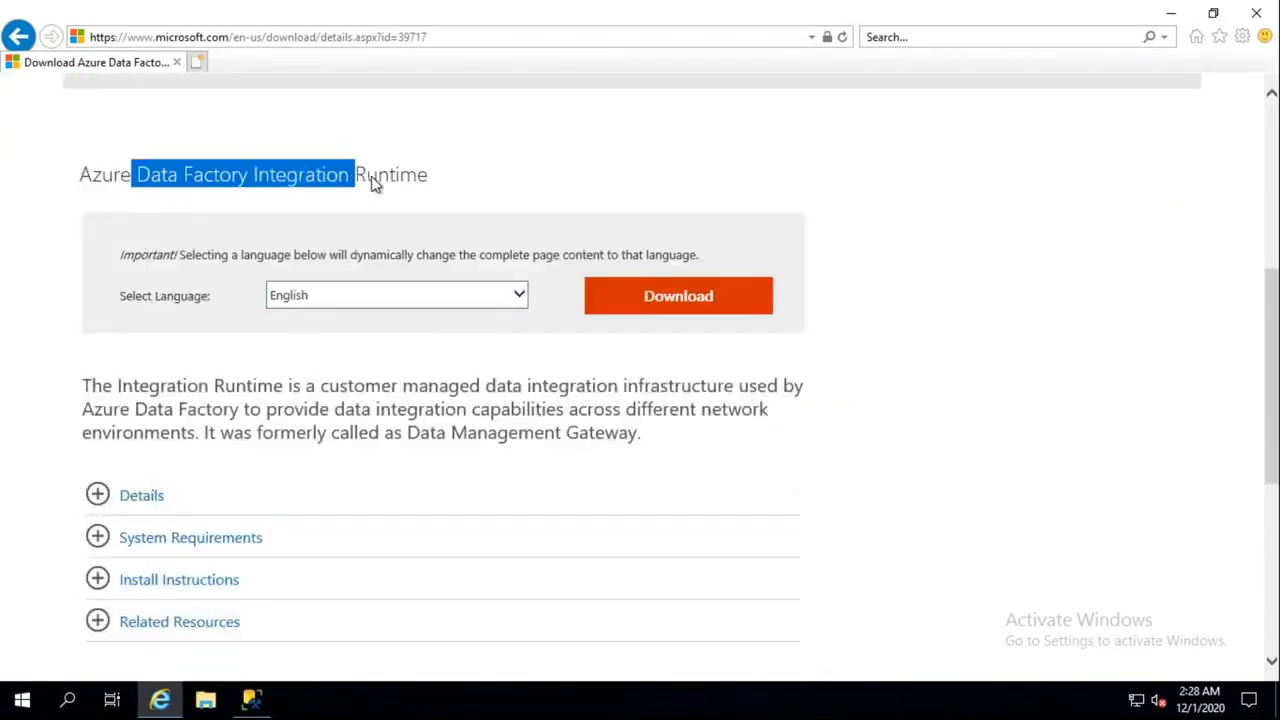
click(678, 296)
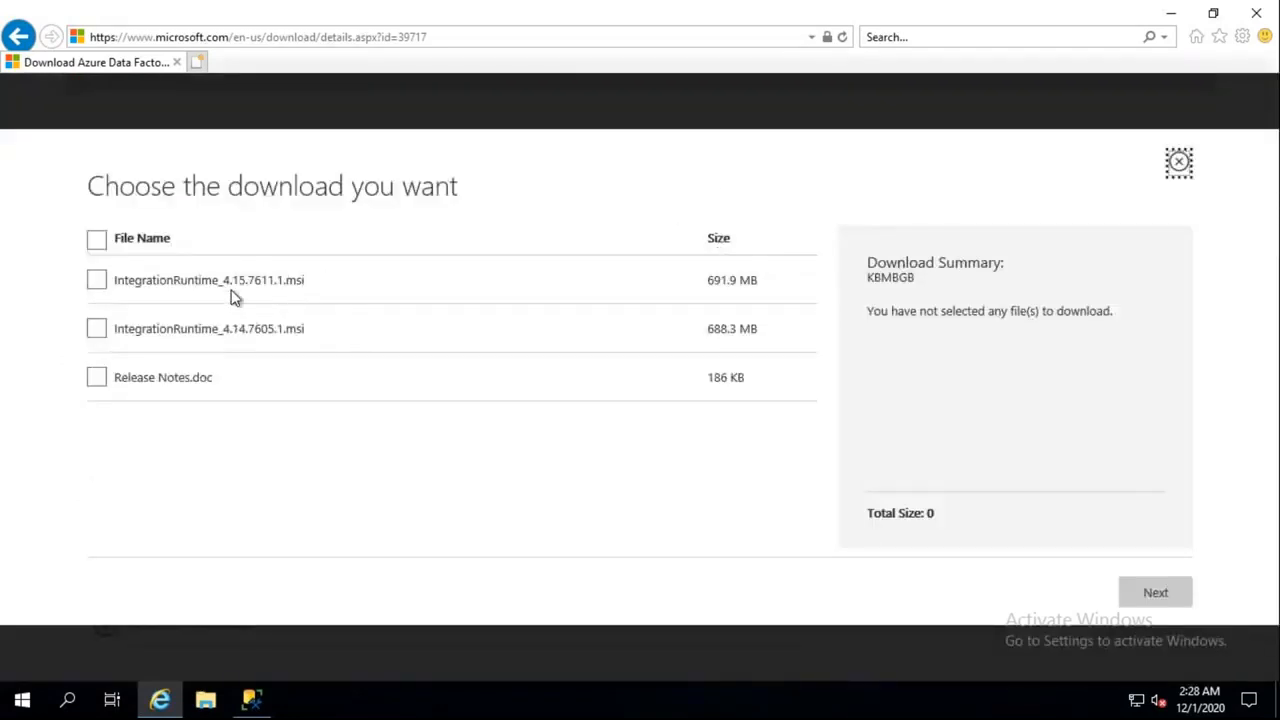
Select IntegrationRuntime_4.15.7611.1.msi (691.9 MB) over the older version and proceed with Next
click(259, 273)
double_click(259, 273)
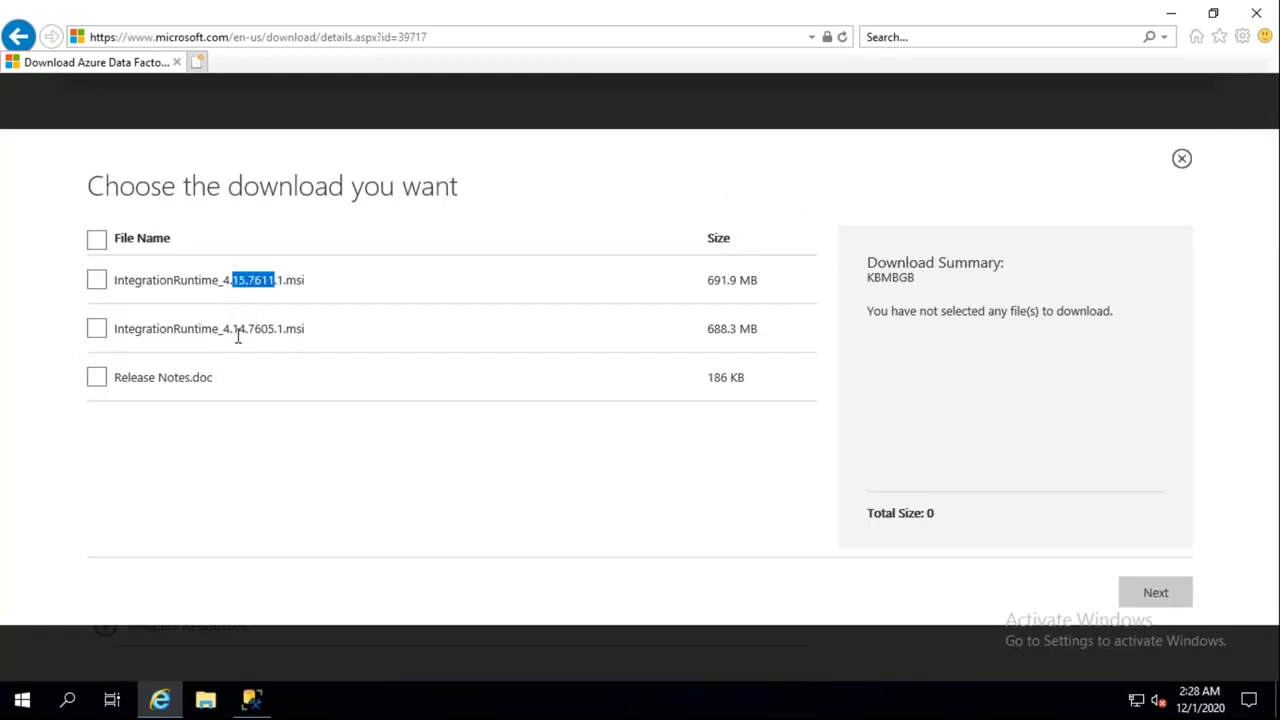
drag(247, 332, 232, 330)
click(96, 280)
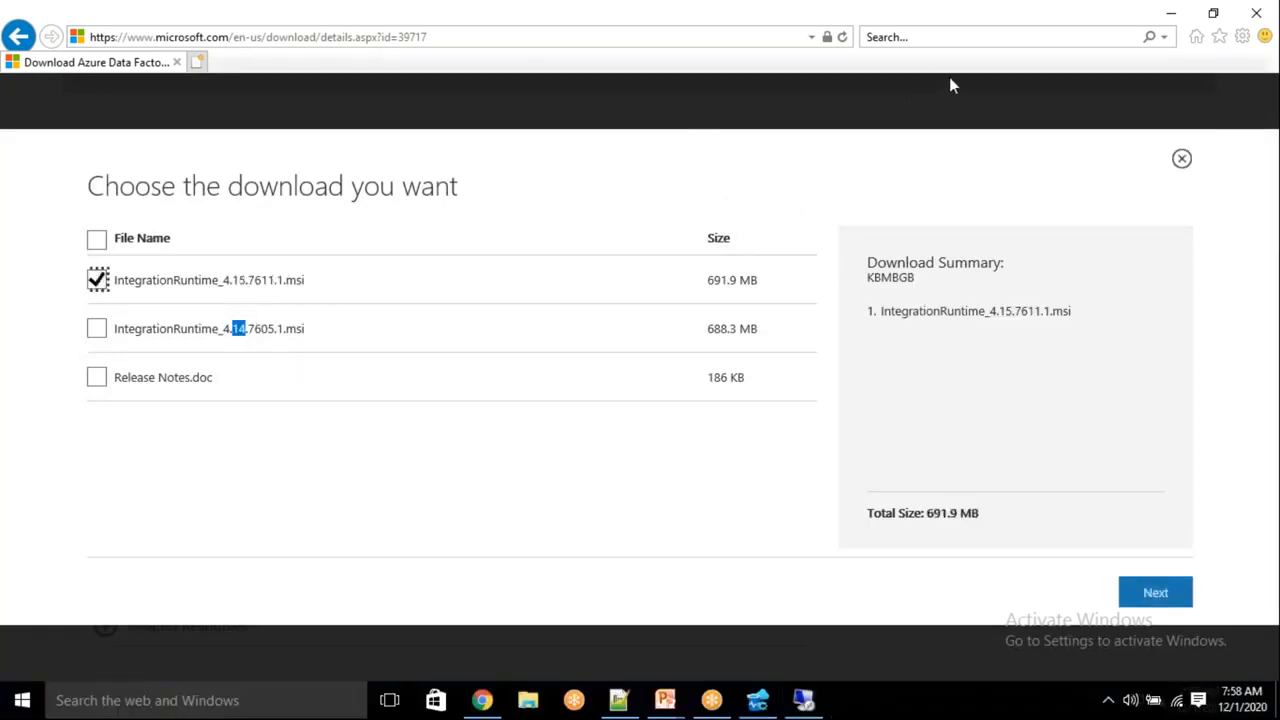
click(708, 286)
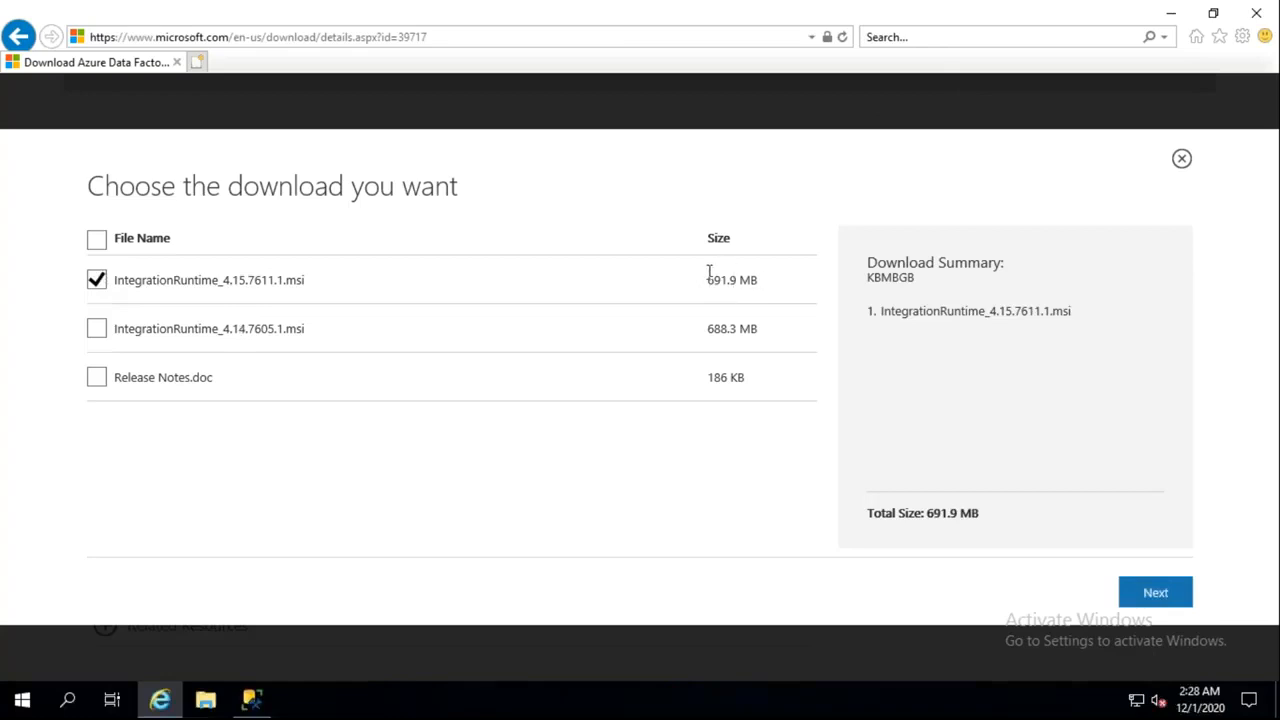
triple_click(709, 278)
click(788, 472)
triple_click(744, 280)
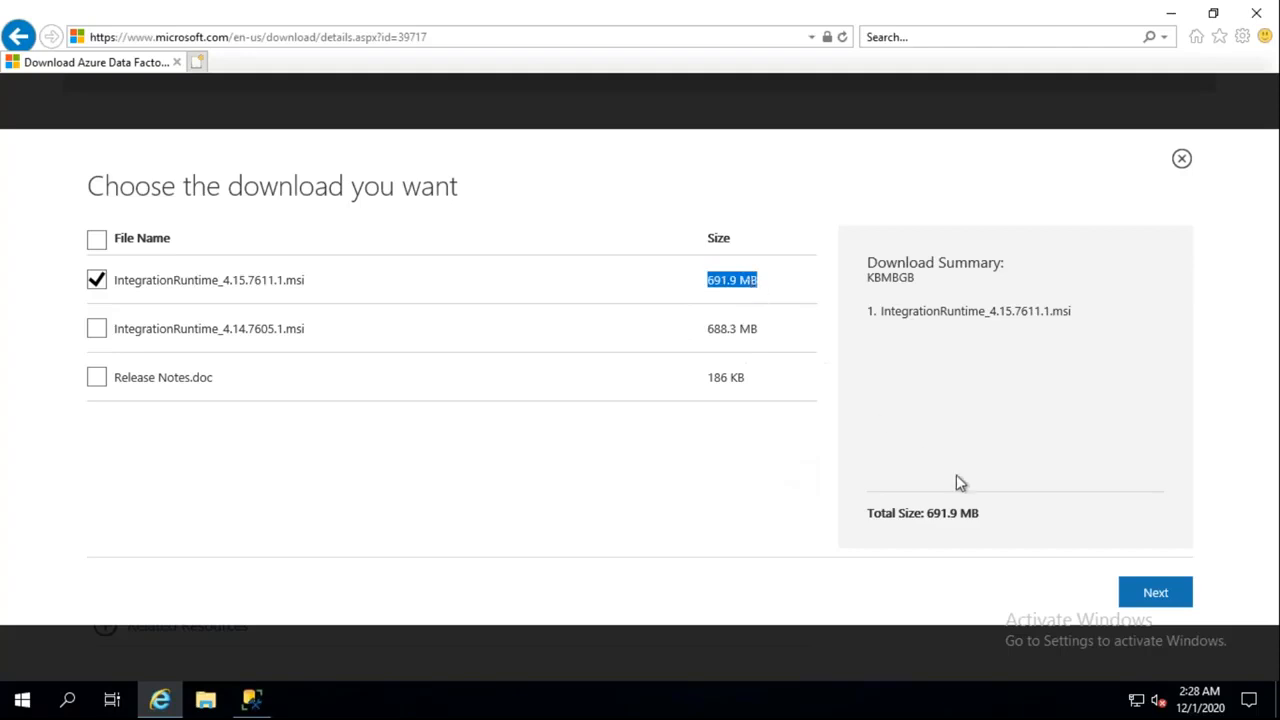
click(1156, 595)
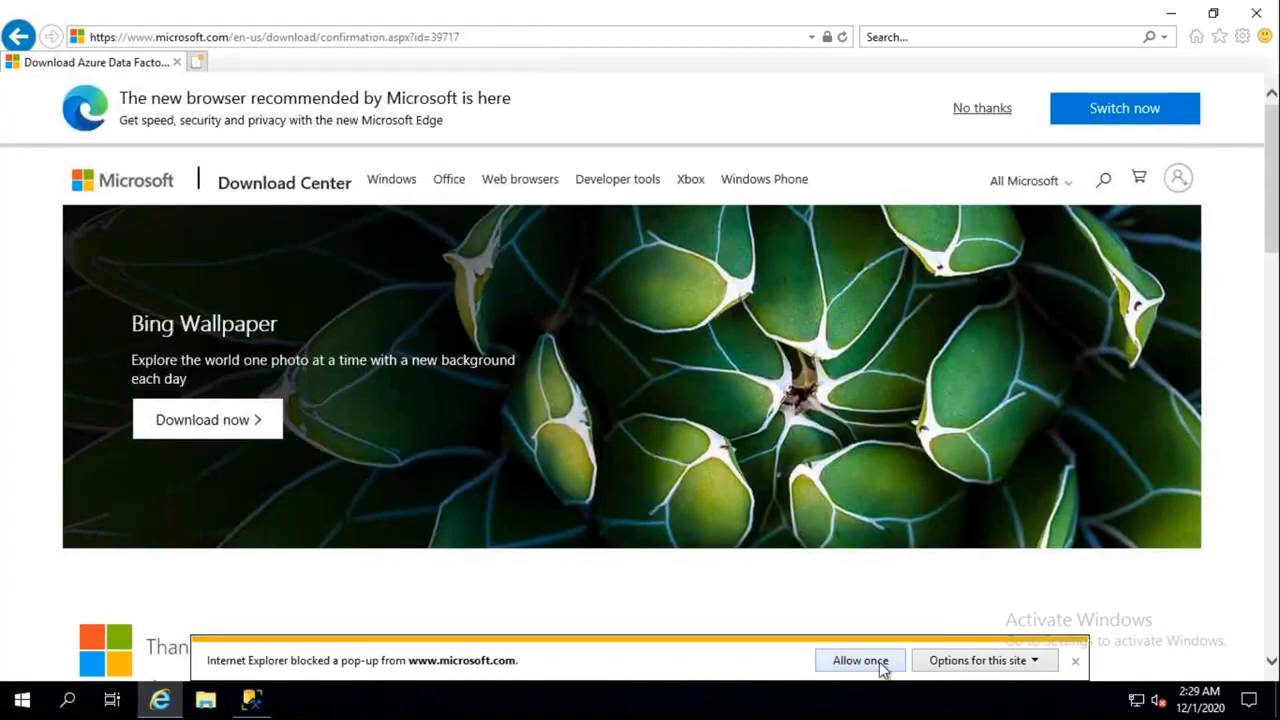
Allow the pop-up once, run the downloaded installer, and bring its setup window forward
click(882, 662)
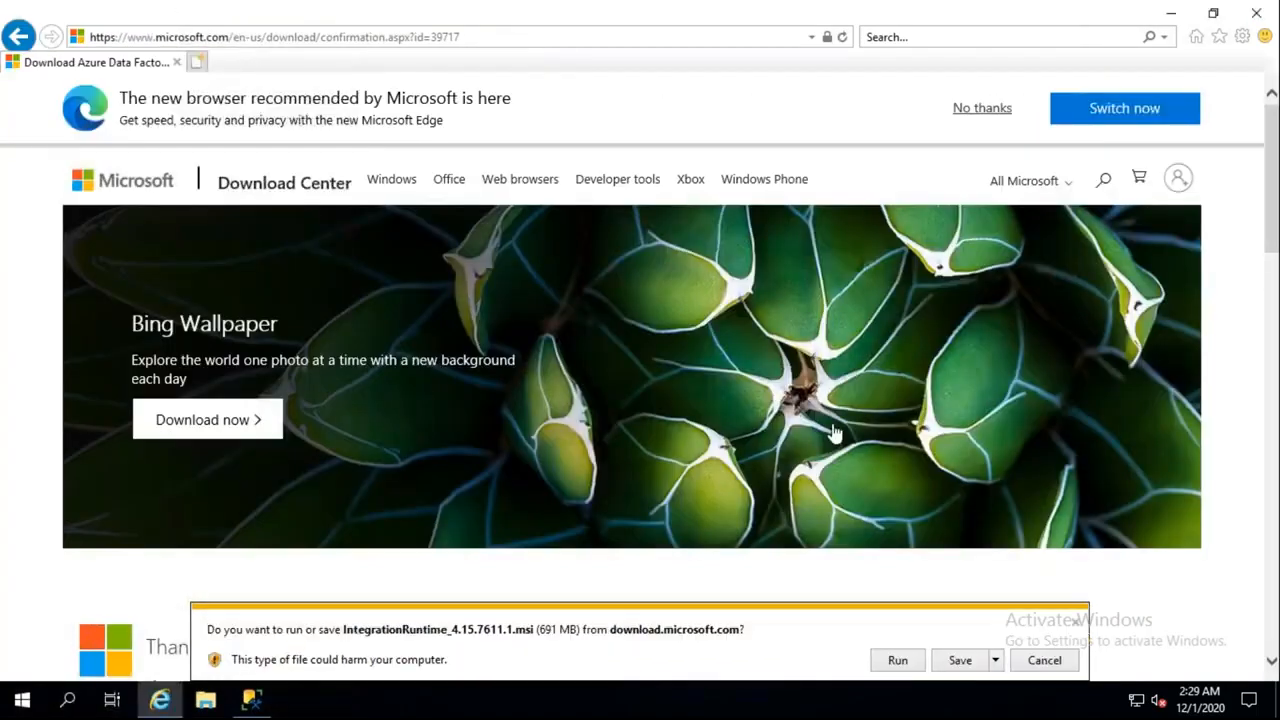
click(897, 662)
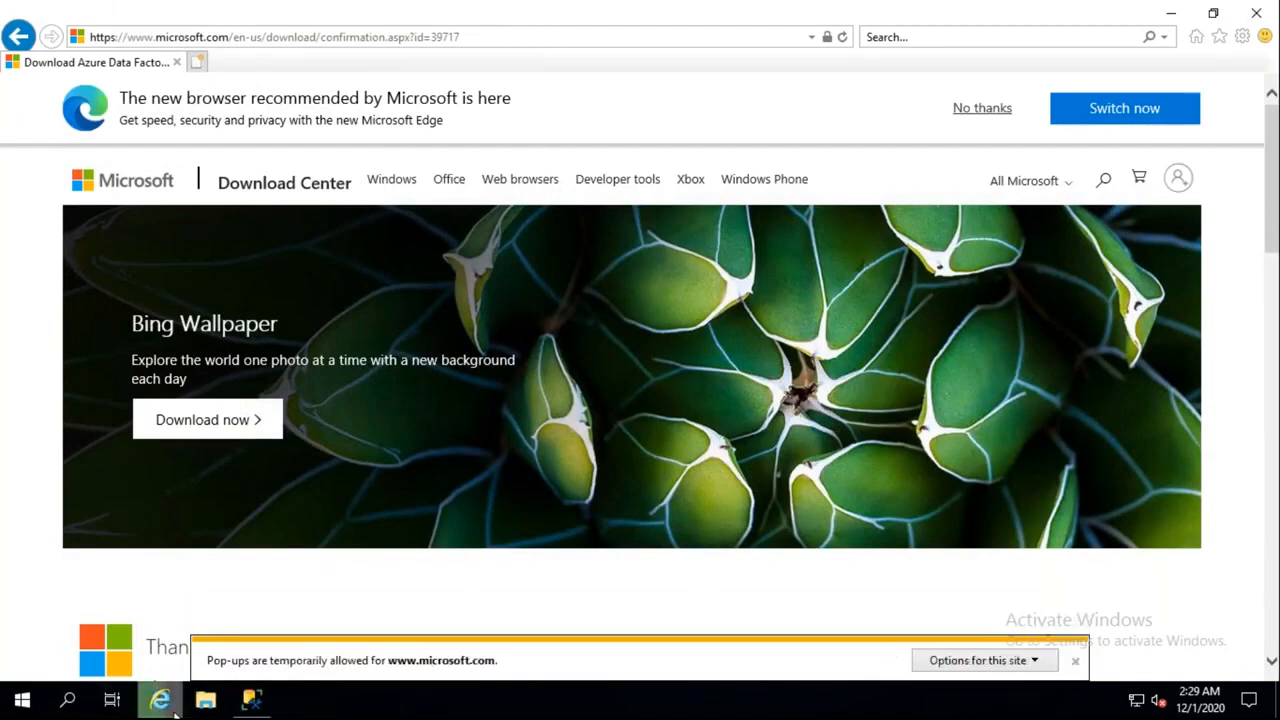
mouse_move(166, 706)
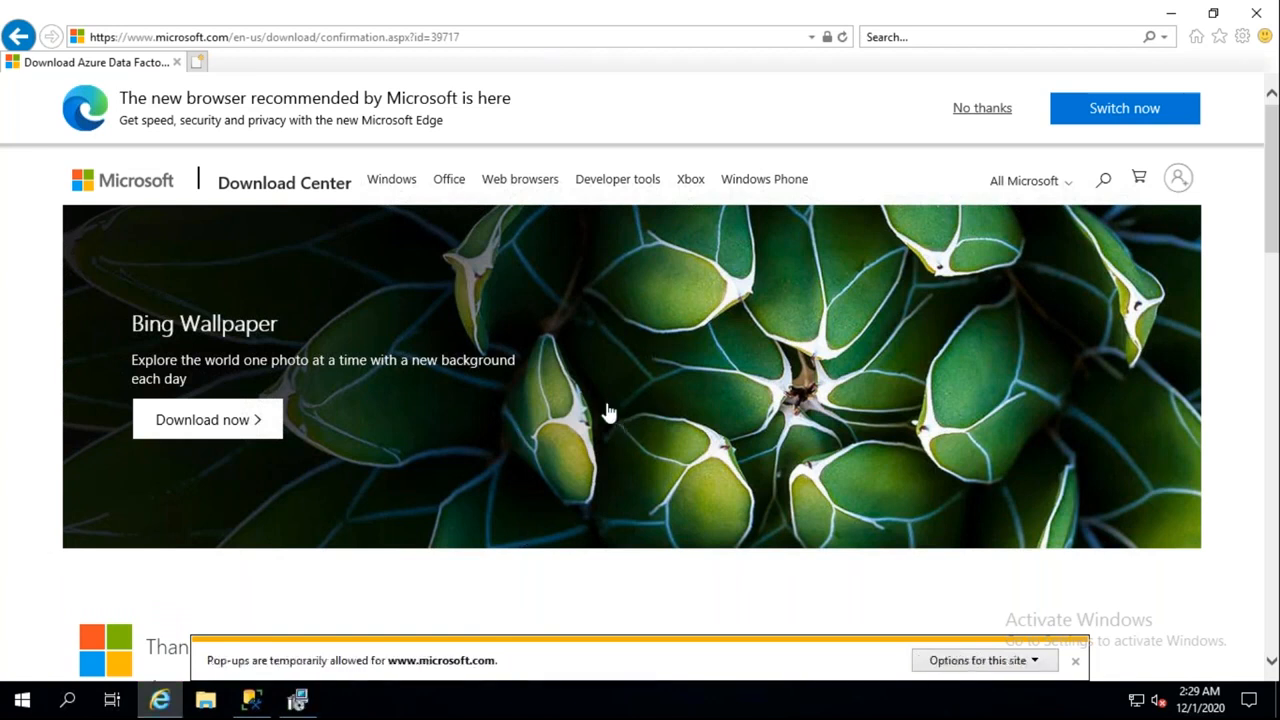
click(301, 700)
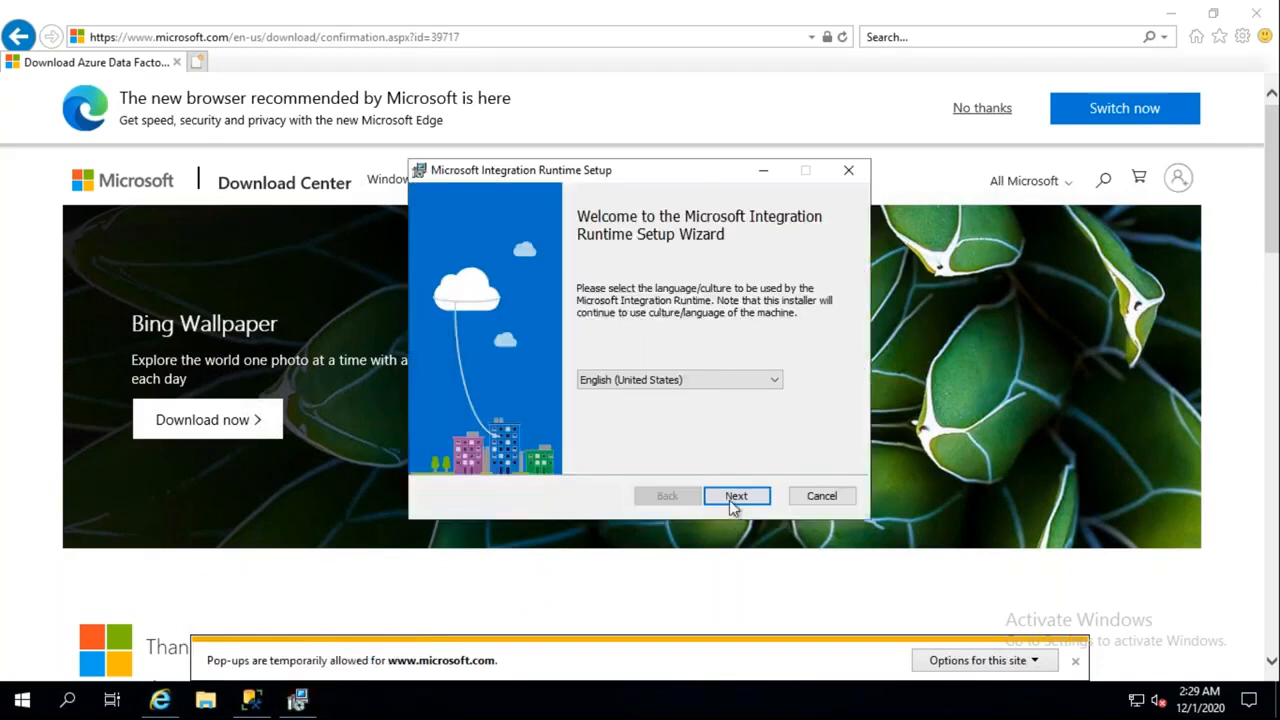
Pass the welcome page, accept the license terms, then cancel the installation and confirm
click(735, 500)
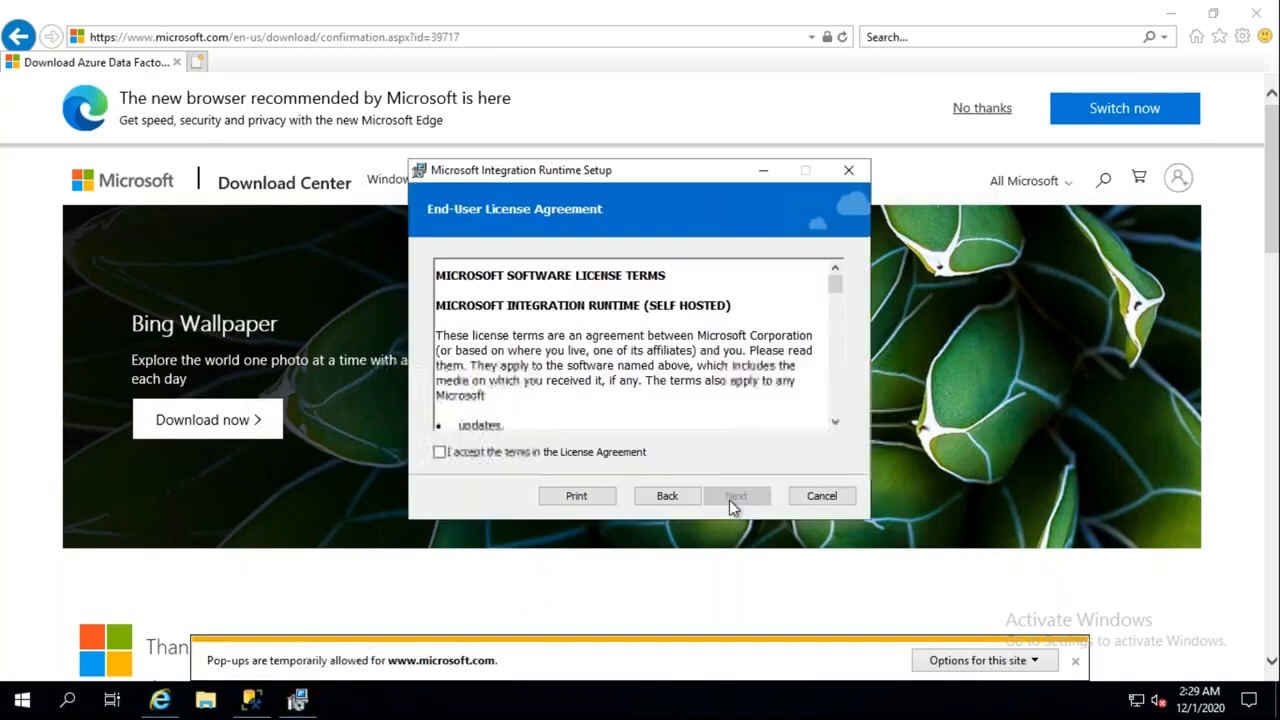
click(490, 459)
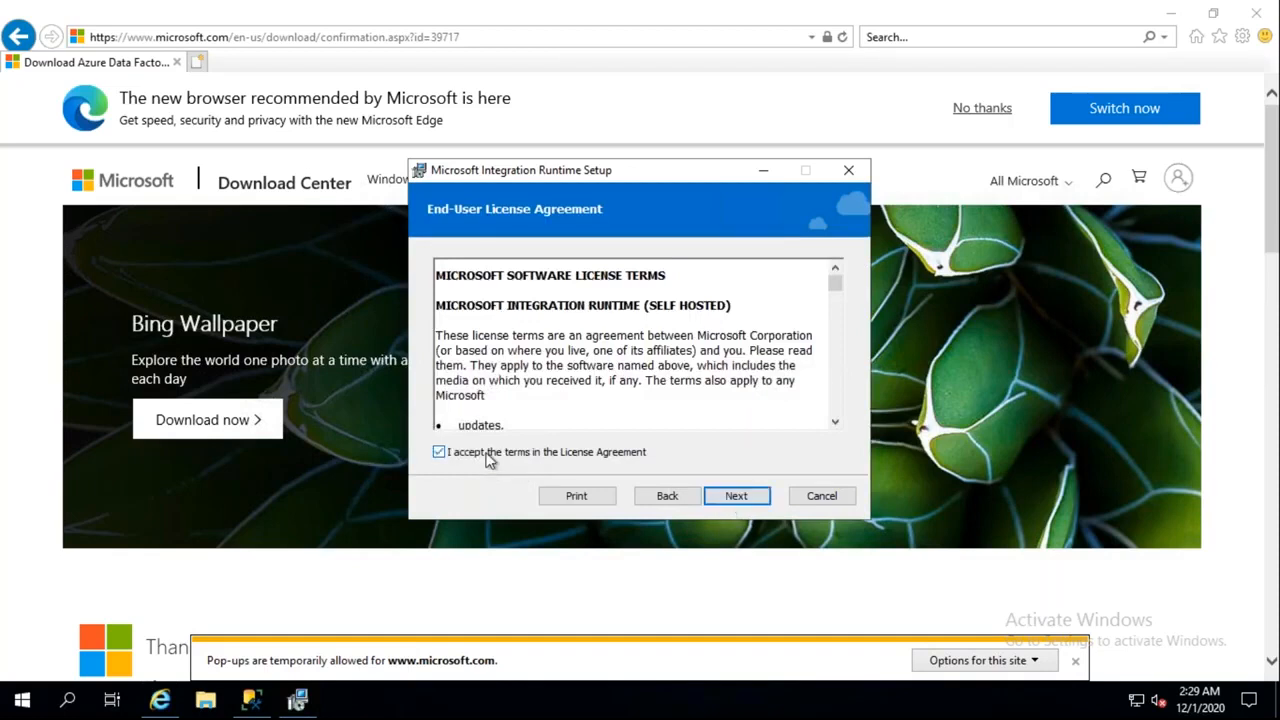
click(740, 496)
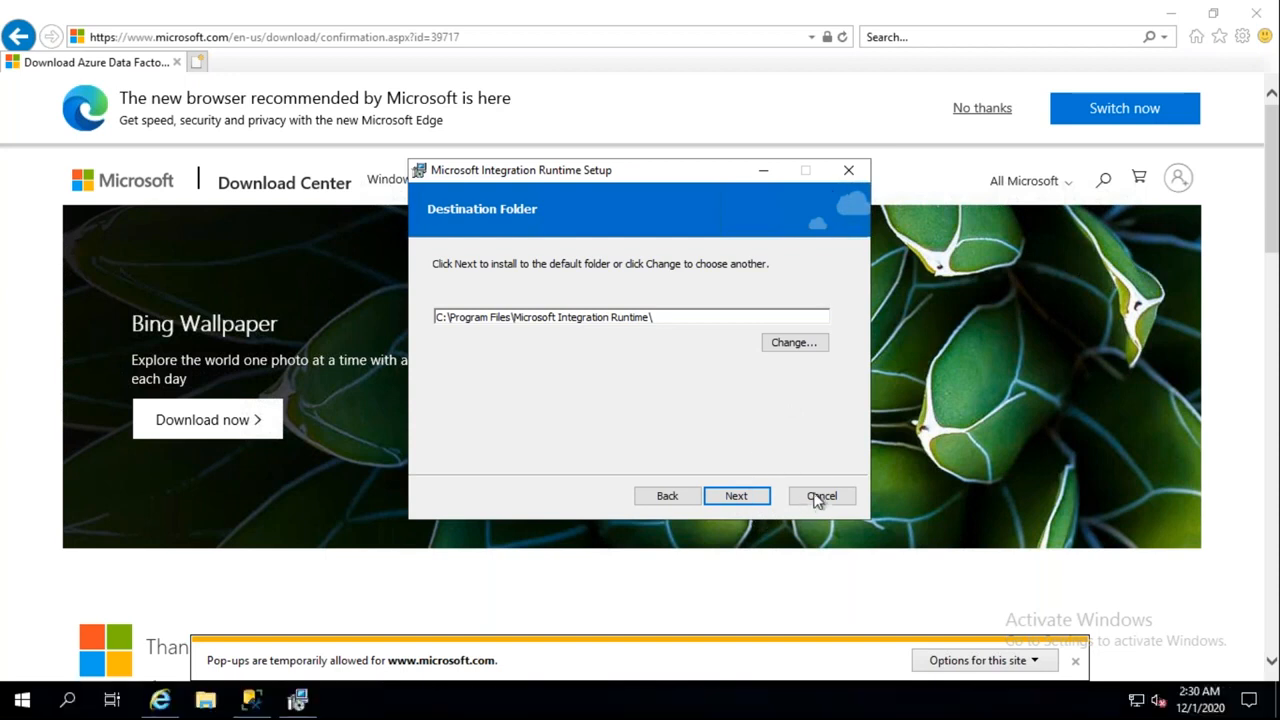
click(819, 496)
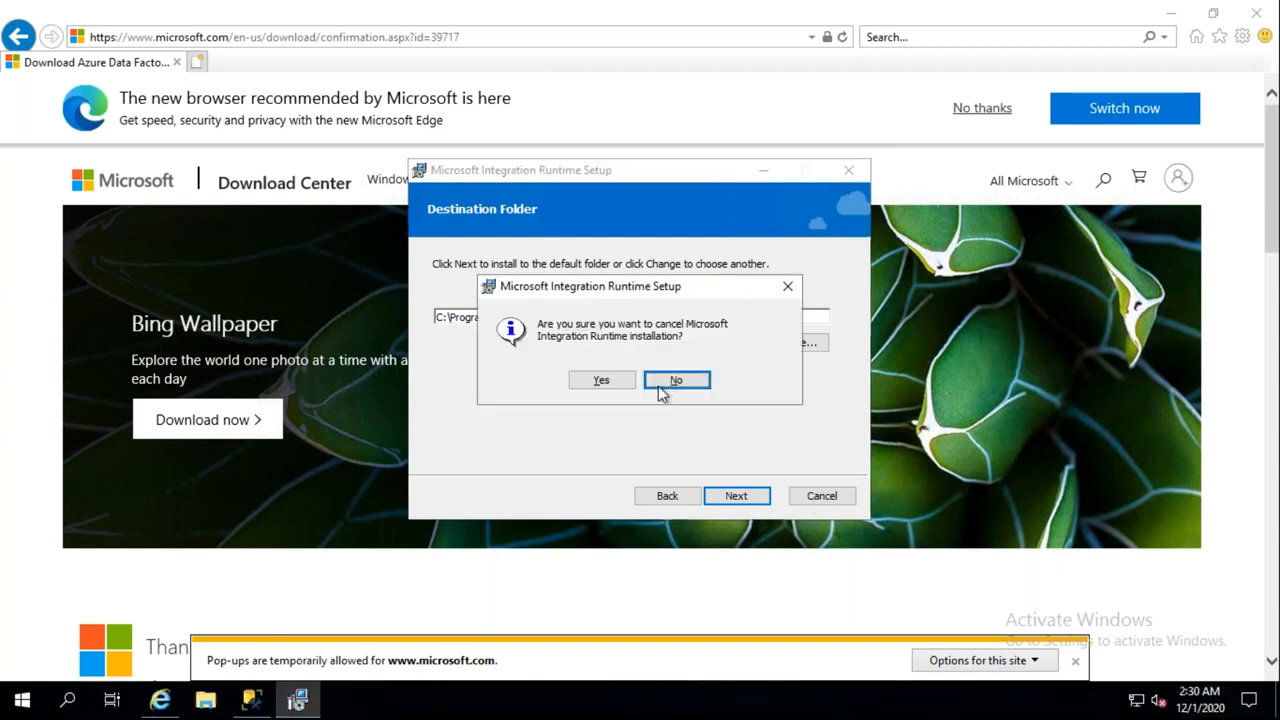
click(602, 380)
Close the interrupted setup wizard, go back, and reload the Integration Runtime details page
click(752, 498)
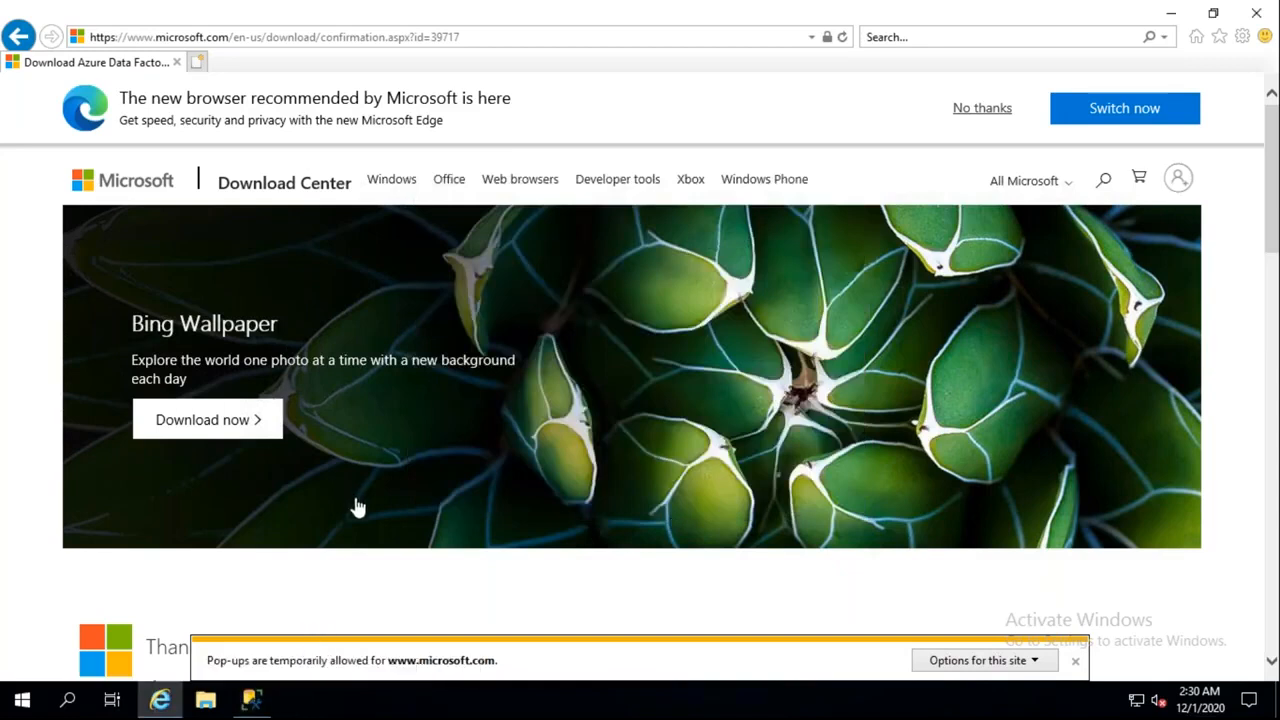
scroll(357, 505, down, 3)
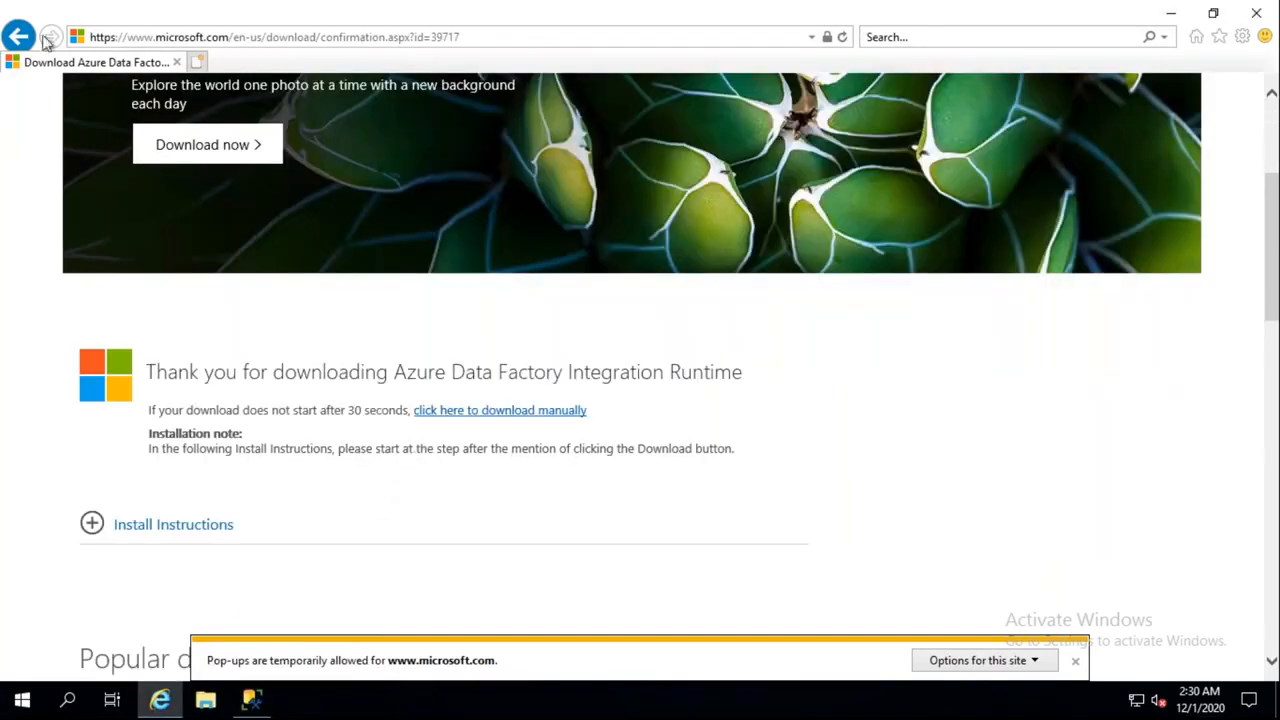
click(18, 36)
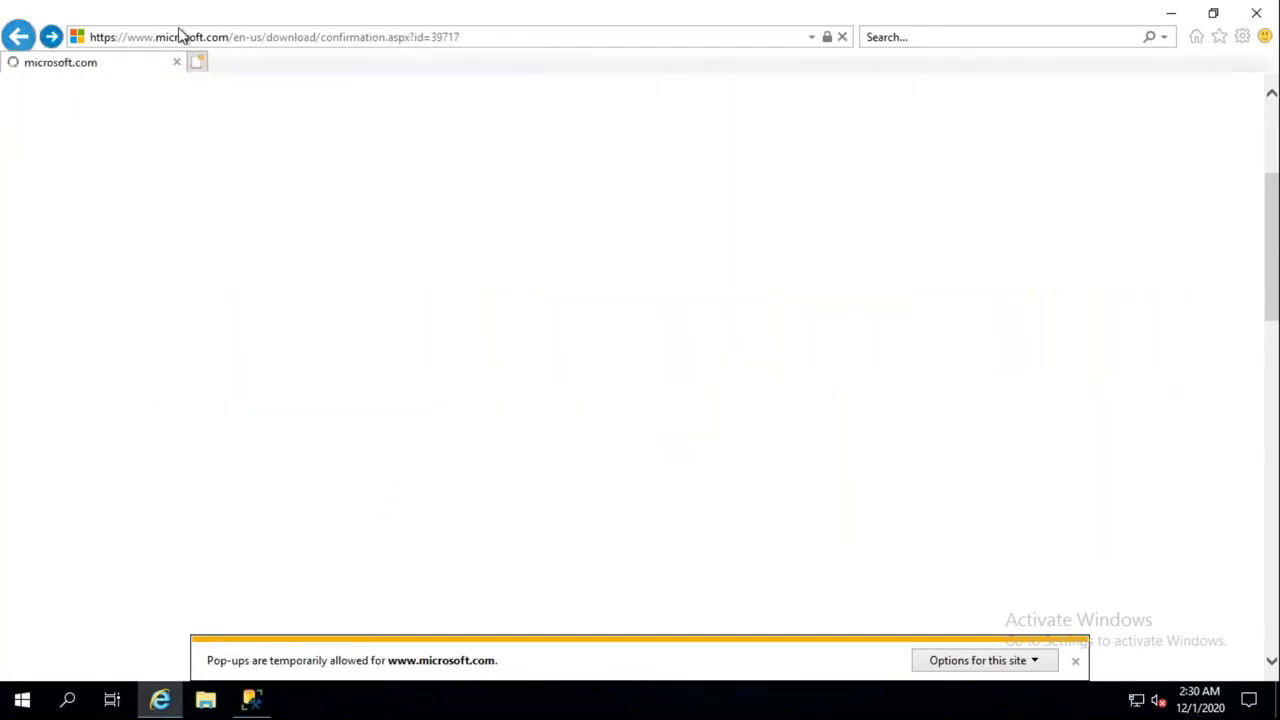
click(265, 37)
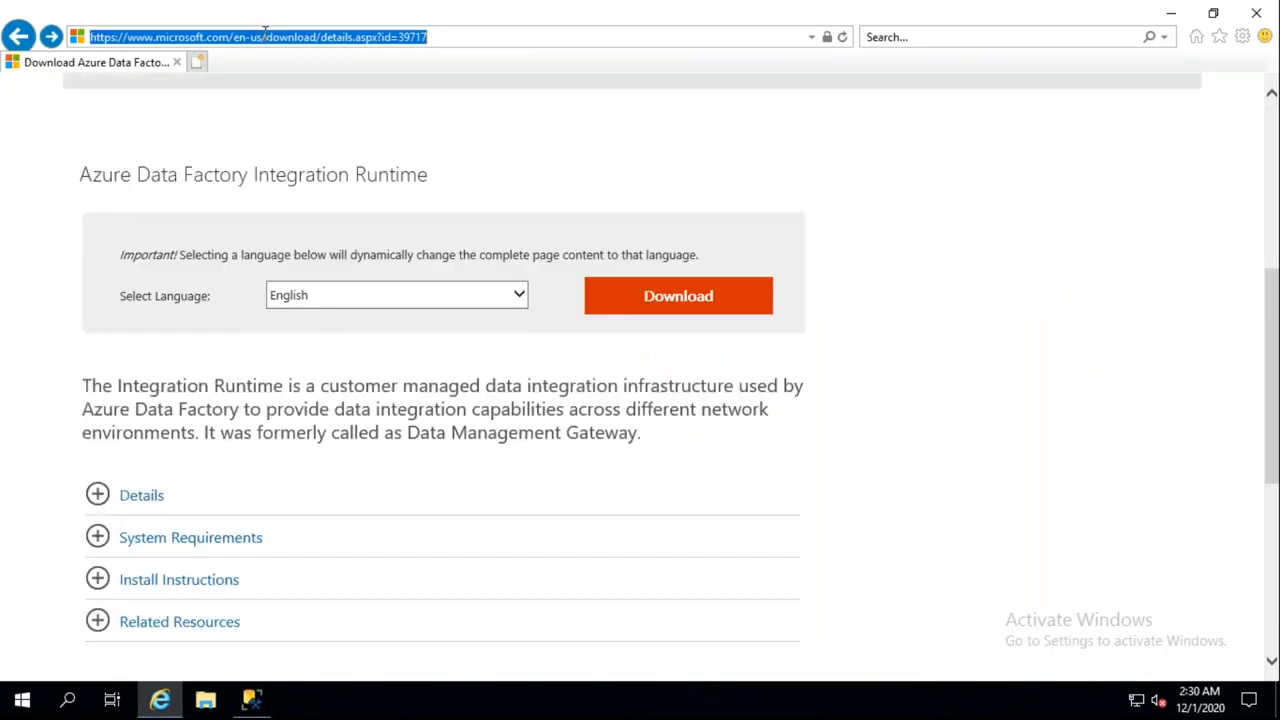
key(ctrl+x)
key(ctrl+v)
key(Return)
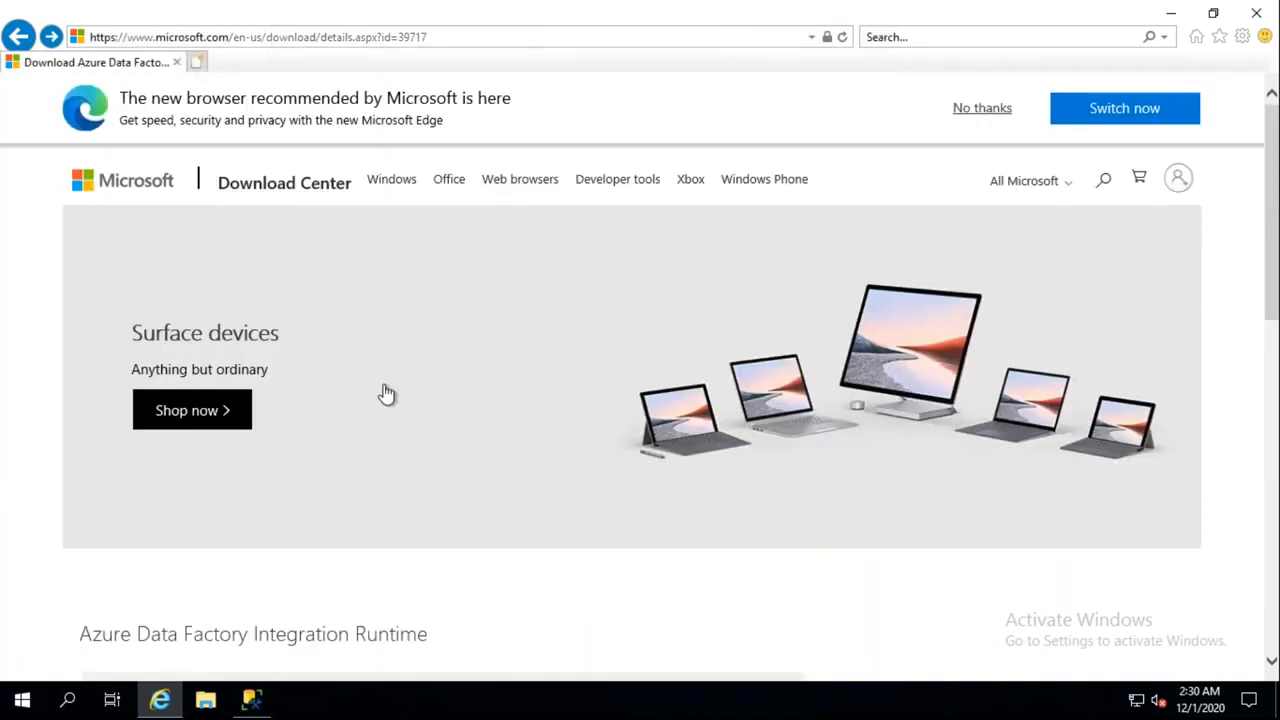
Choose Download, tick IntegrationRuntime_4.15.7611.1.msi, and proceed with Next
scroll(386, 394, down, 3)
click(684, 484)
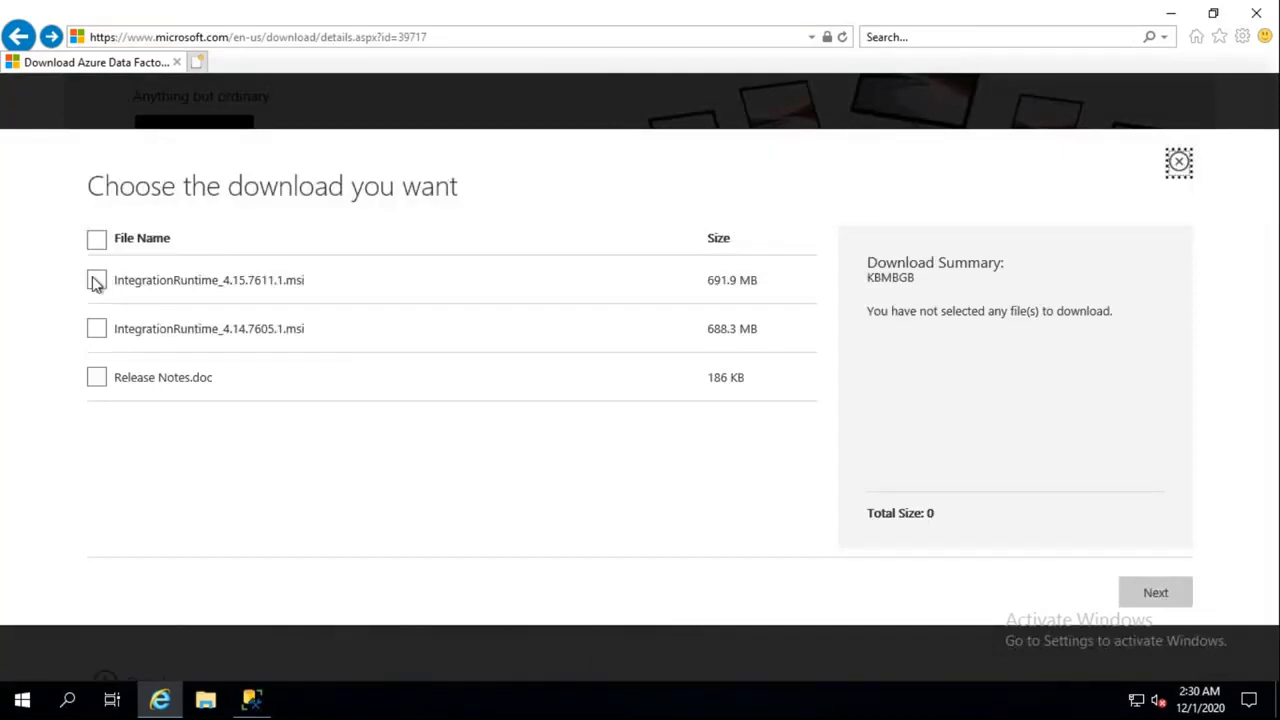
click(98, 280)
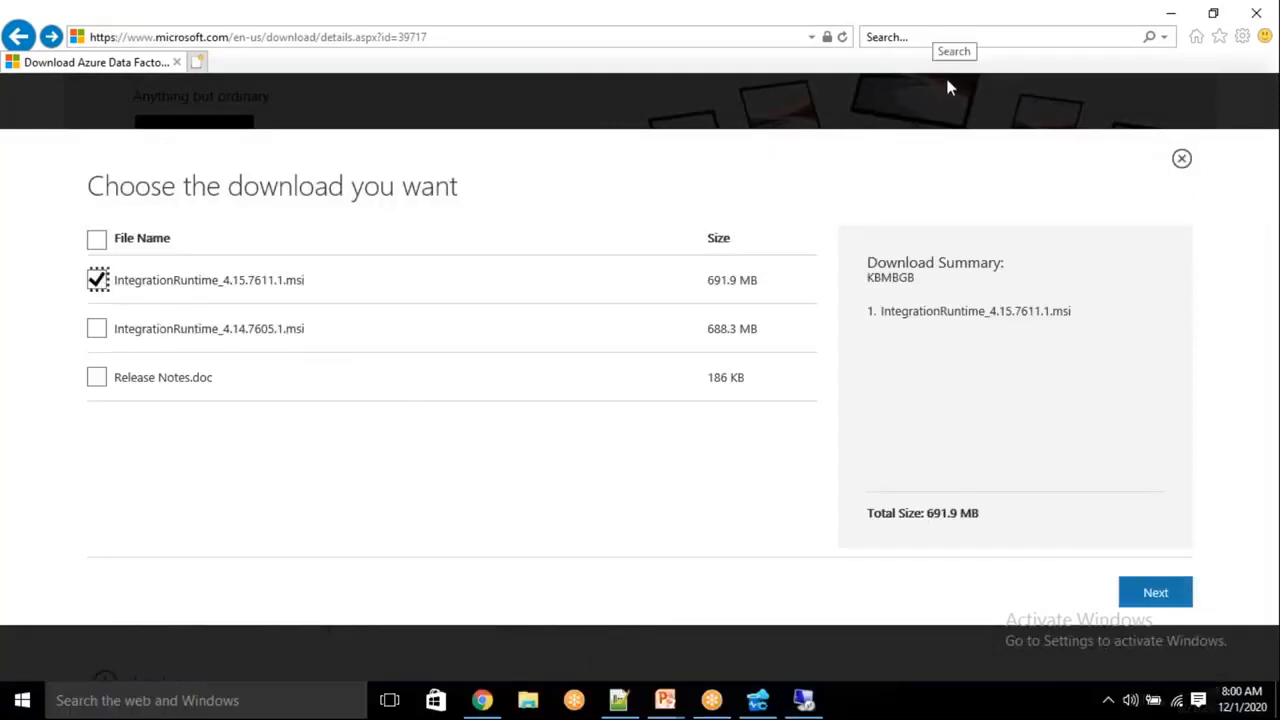
click(1151, 591)
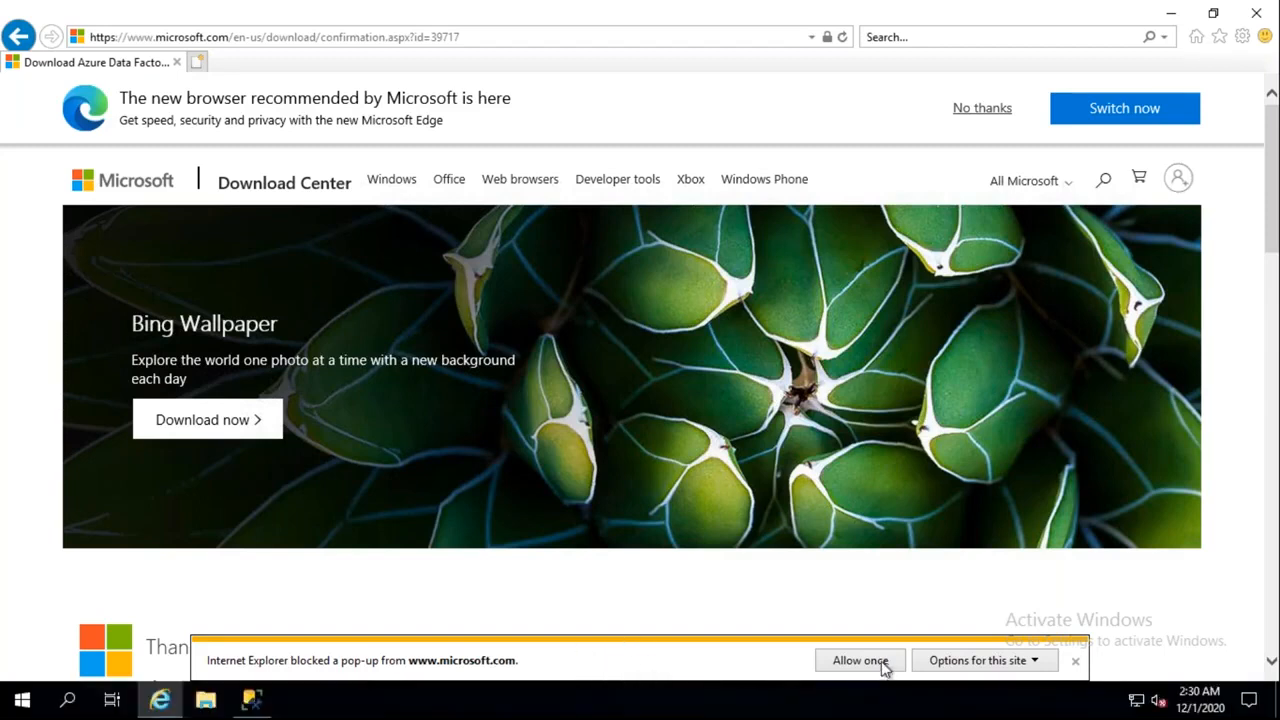
Allow the microsoft.com pop-up once, run the installer, and check the site's pop-up options
click(860, 661)
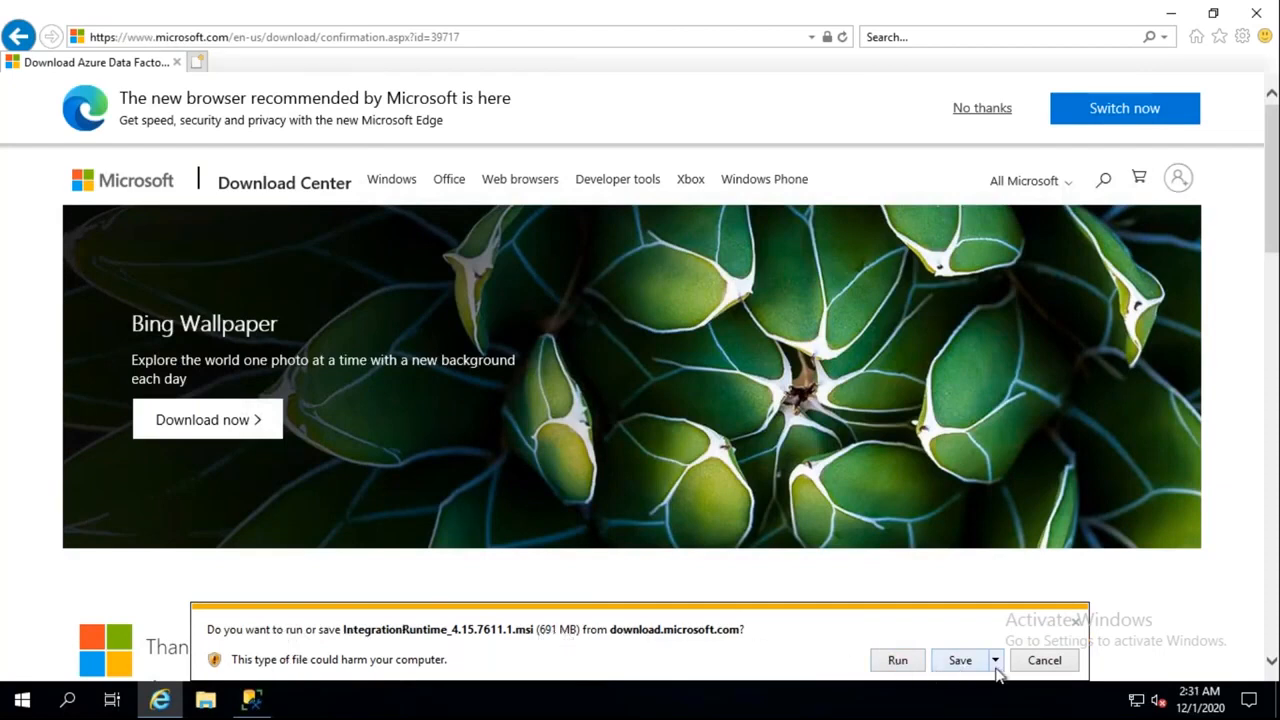
click(900, 662)
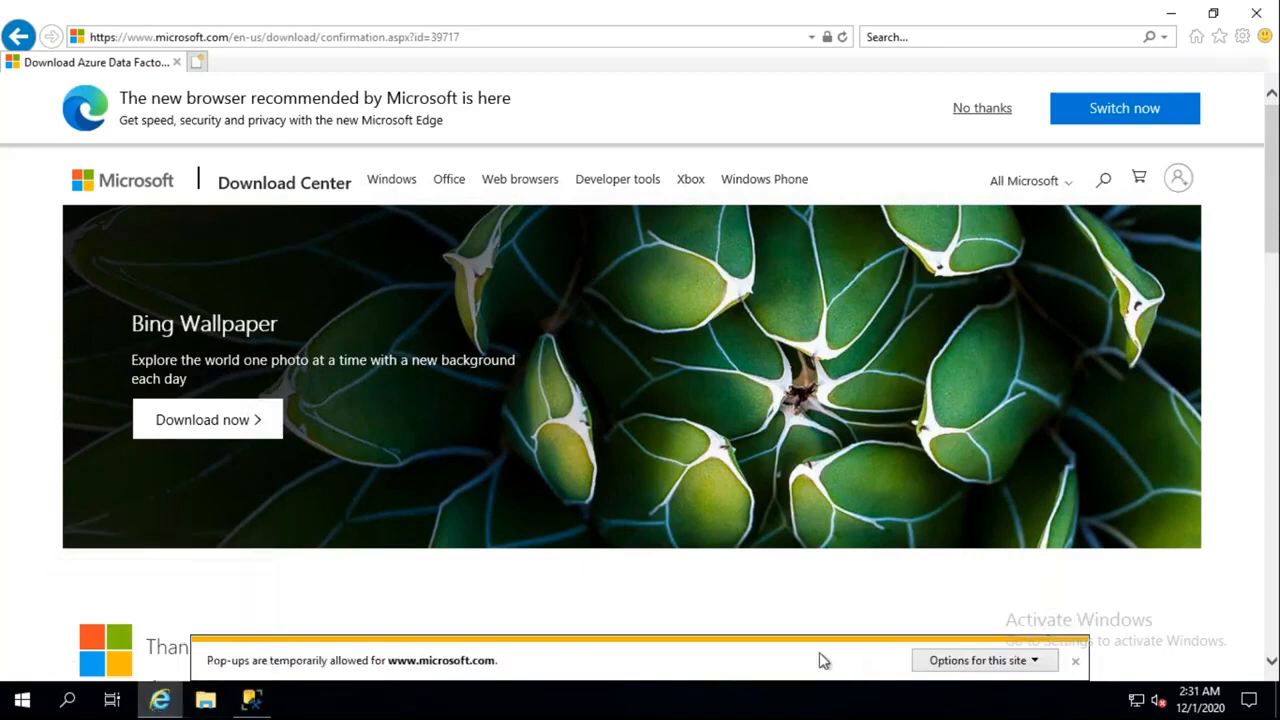
click(1034, 661)
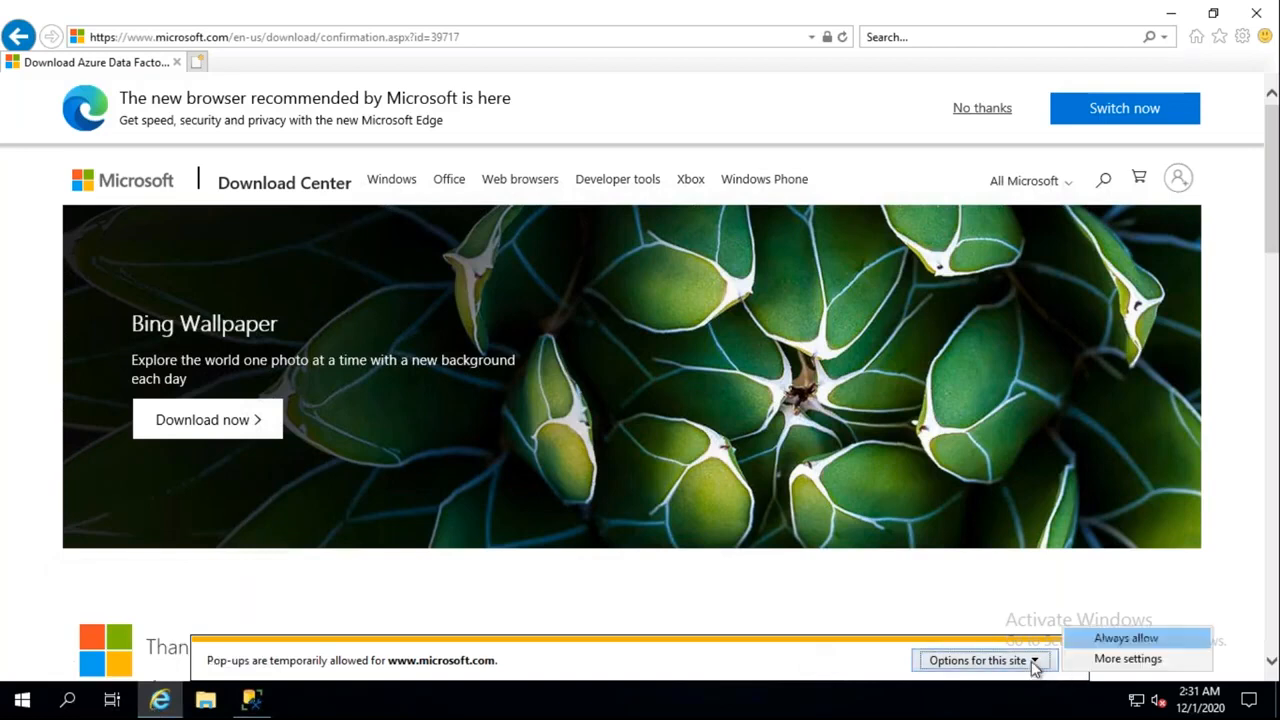
click(656, 618)
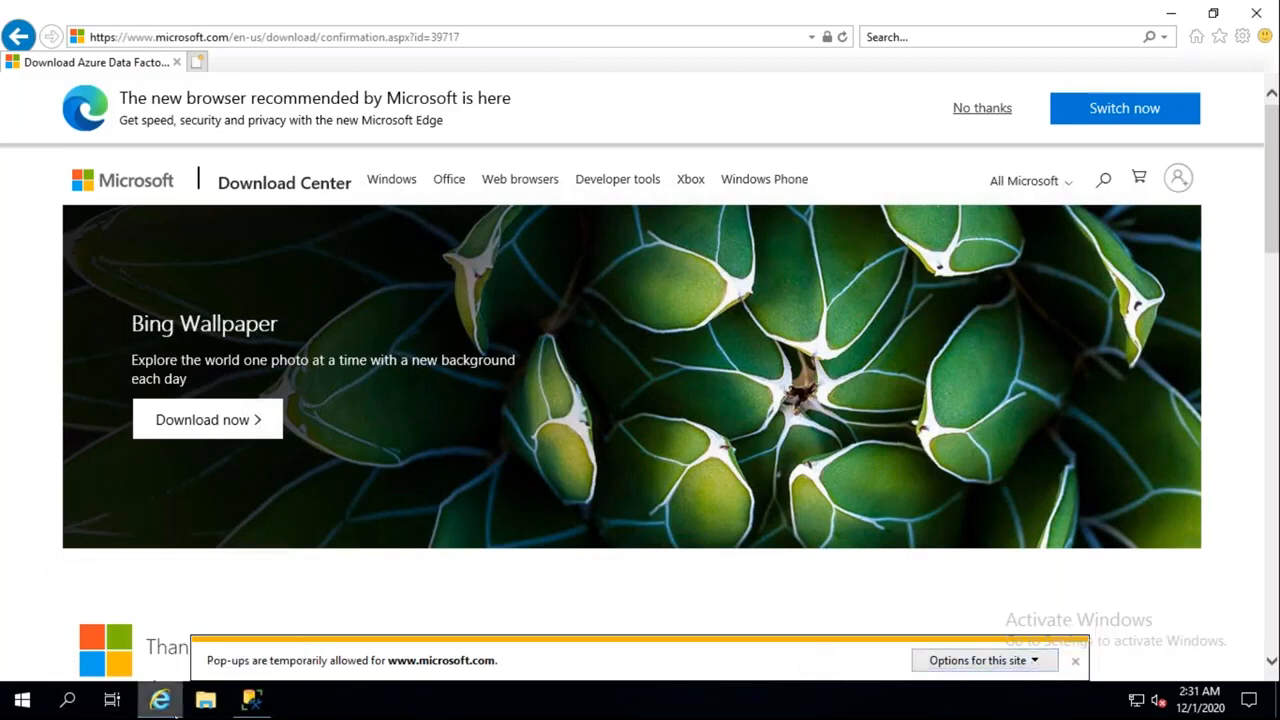
click(997, 668)
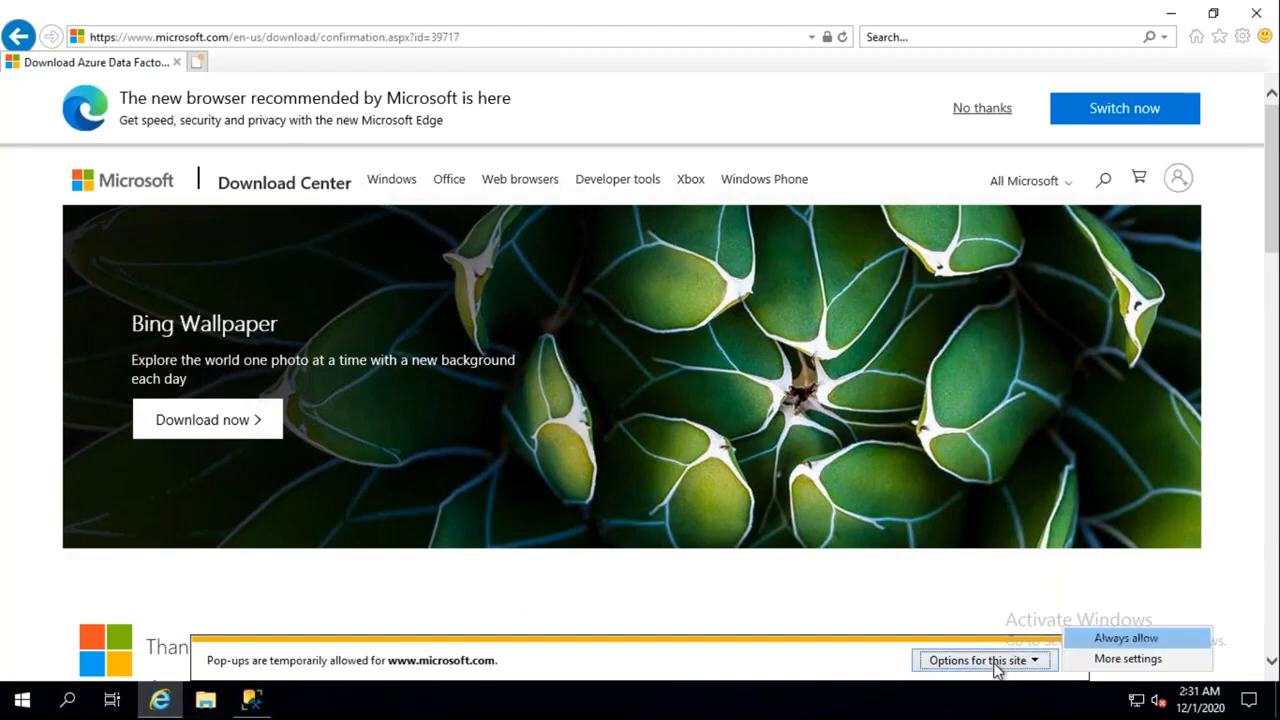
click(840, 620)
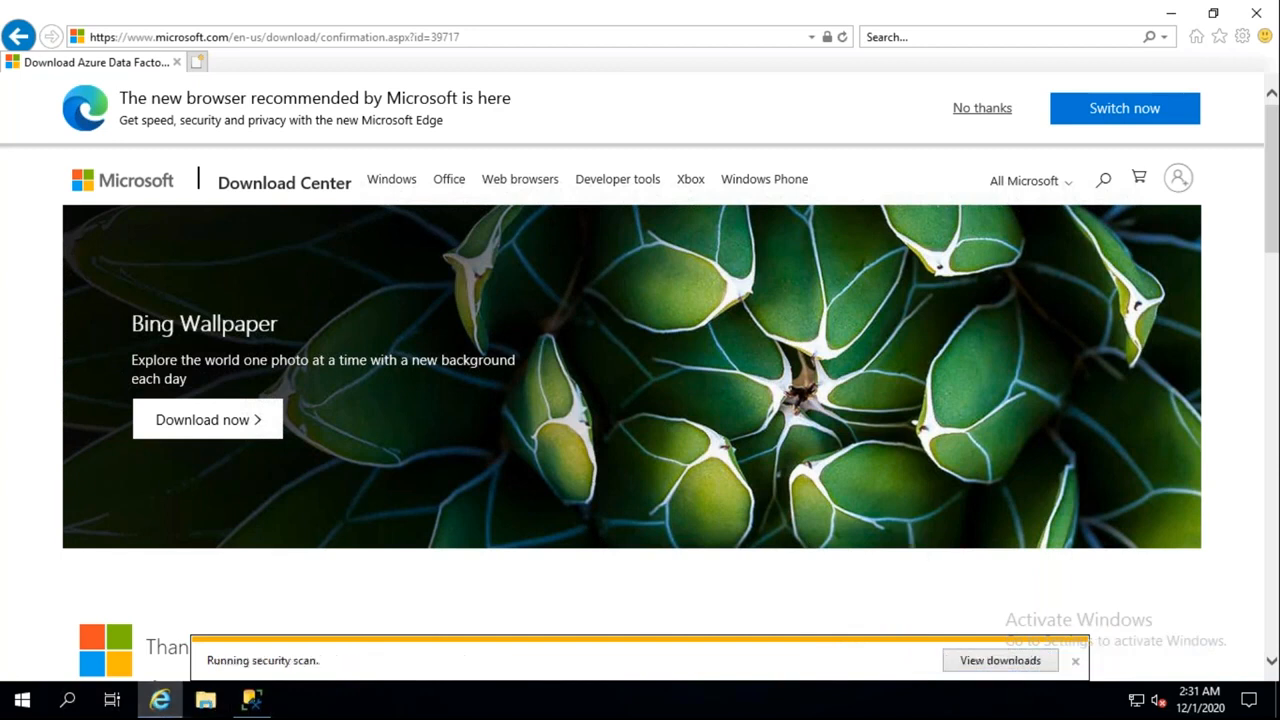
scroll(697, 414, down, 3)
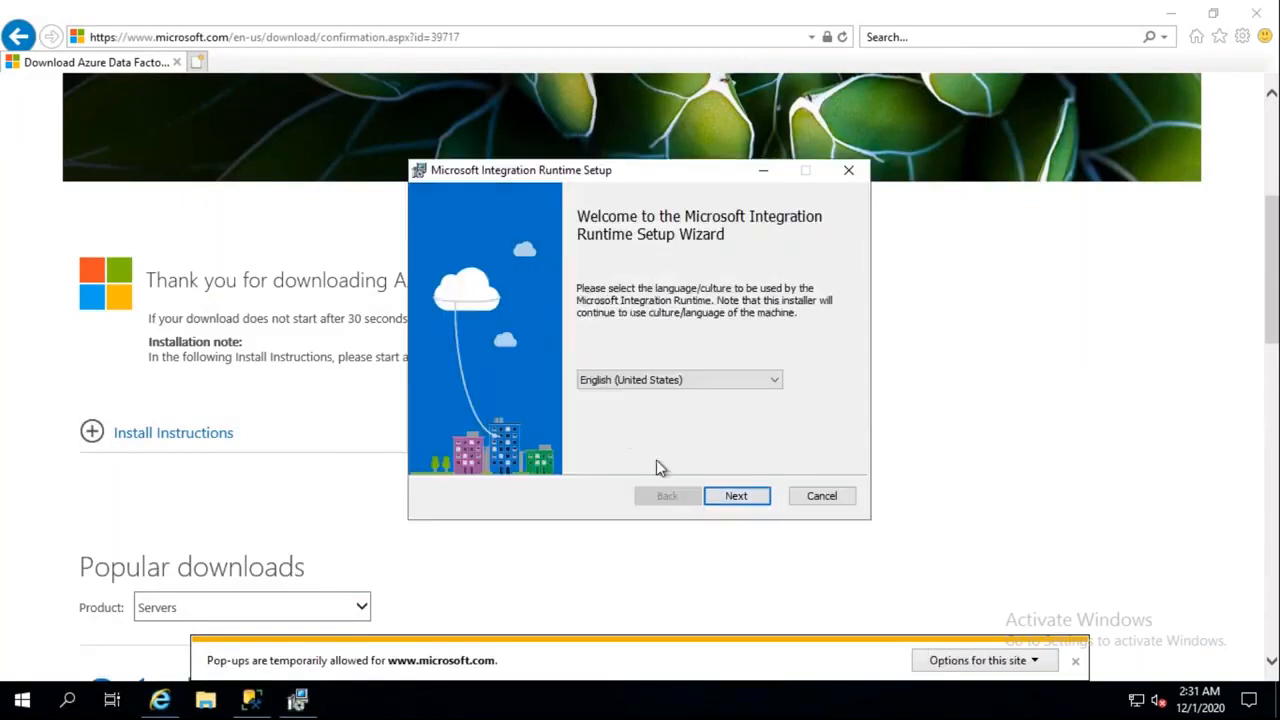
Cancel the running Integration Runtime setup, confirm with Yes, and finish the wizard
click(823, 497)
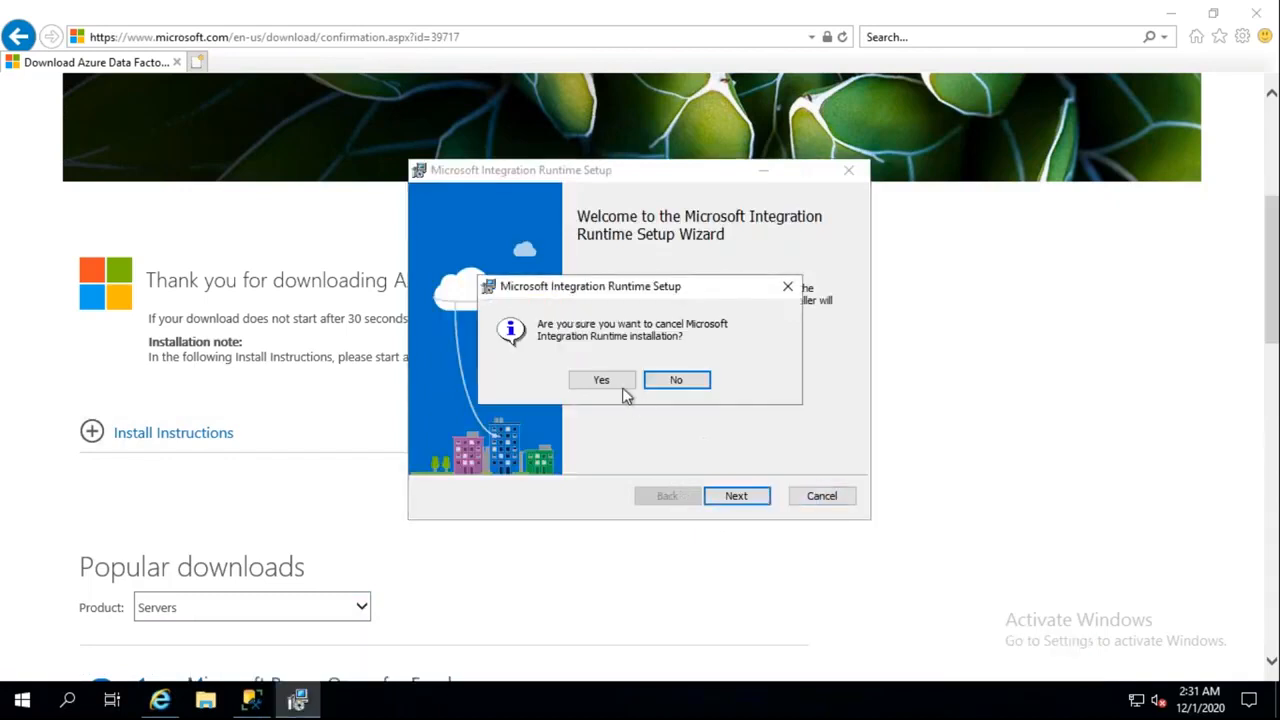
click(618, 386)
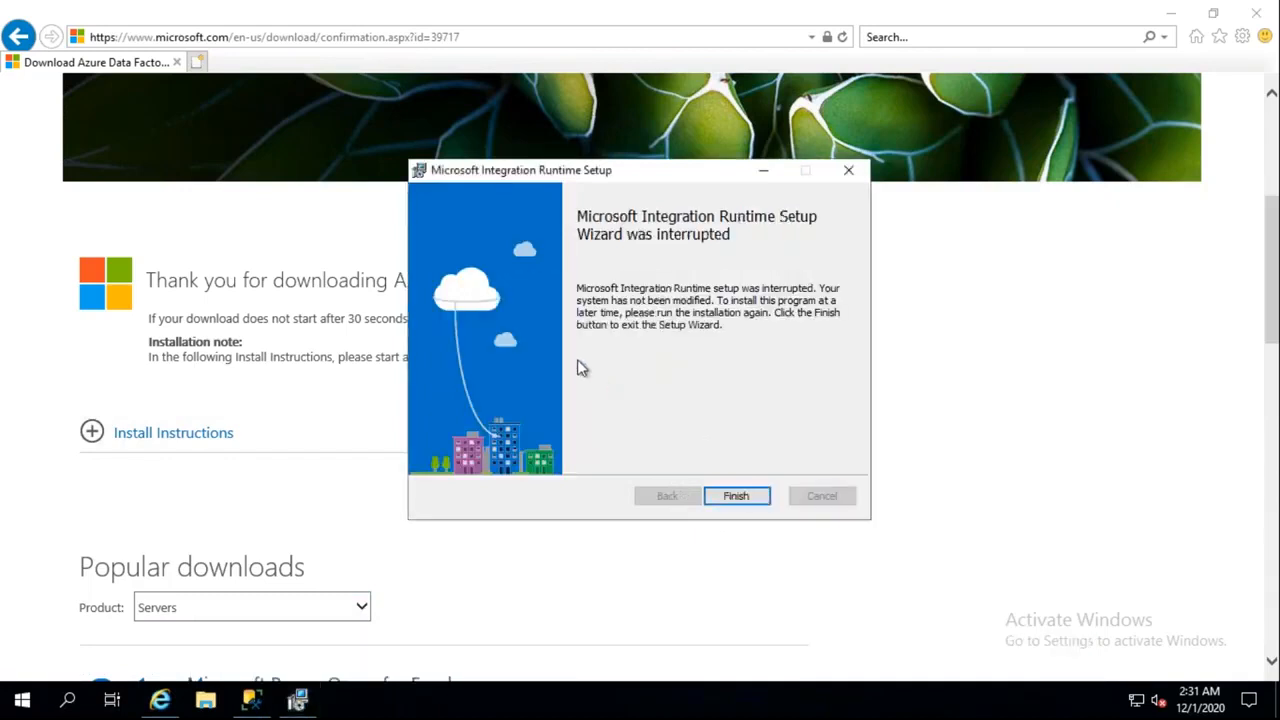
click(737, 496)
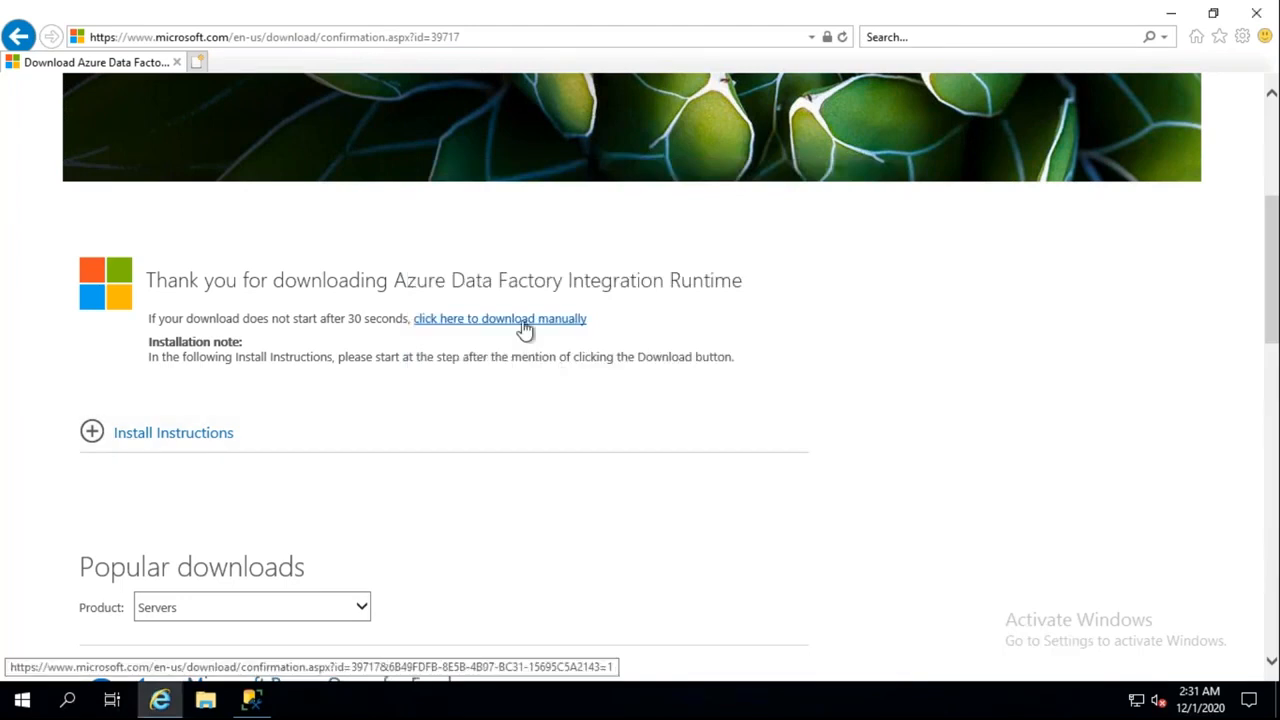
Download IntegrationRuntime_4.15.7611.1.msi manually, run it, and open Tools > View downloads
click(524, 320)
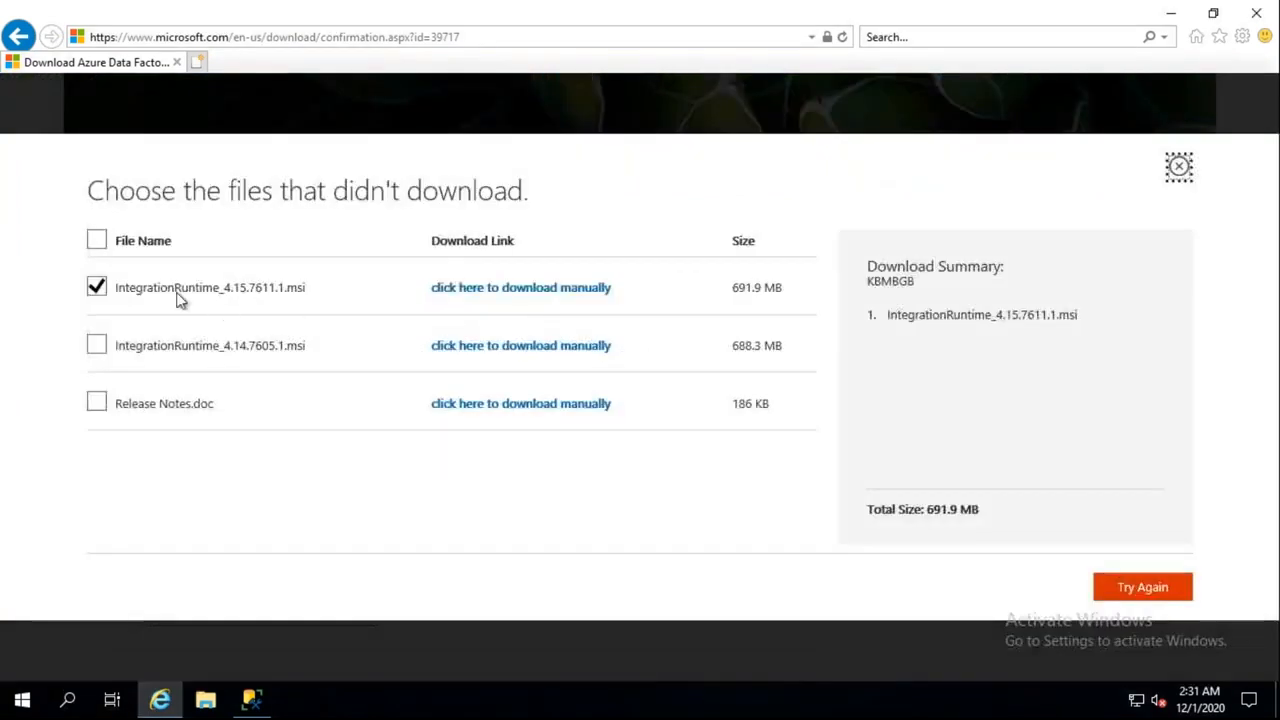
click(1142, 588)
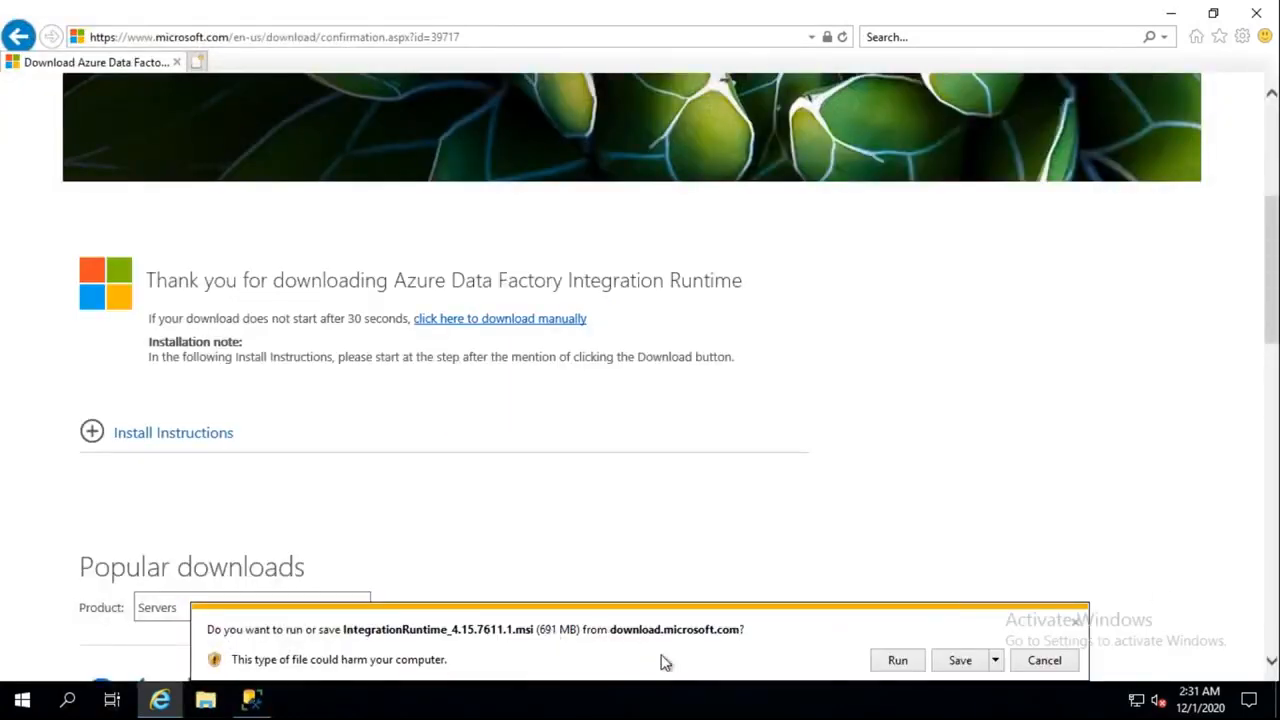
click(898, 662)
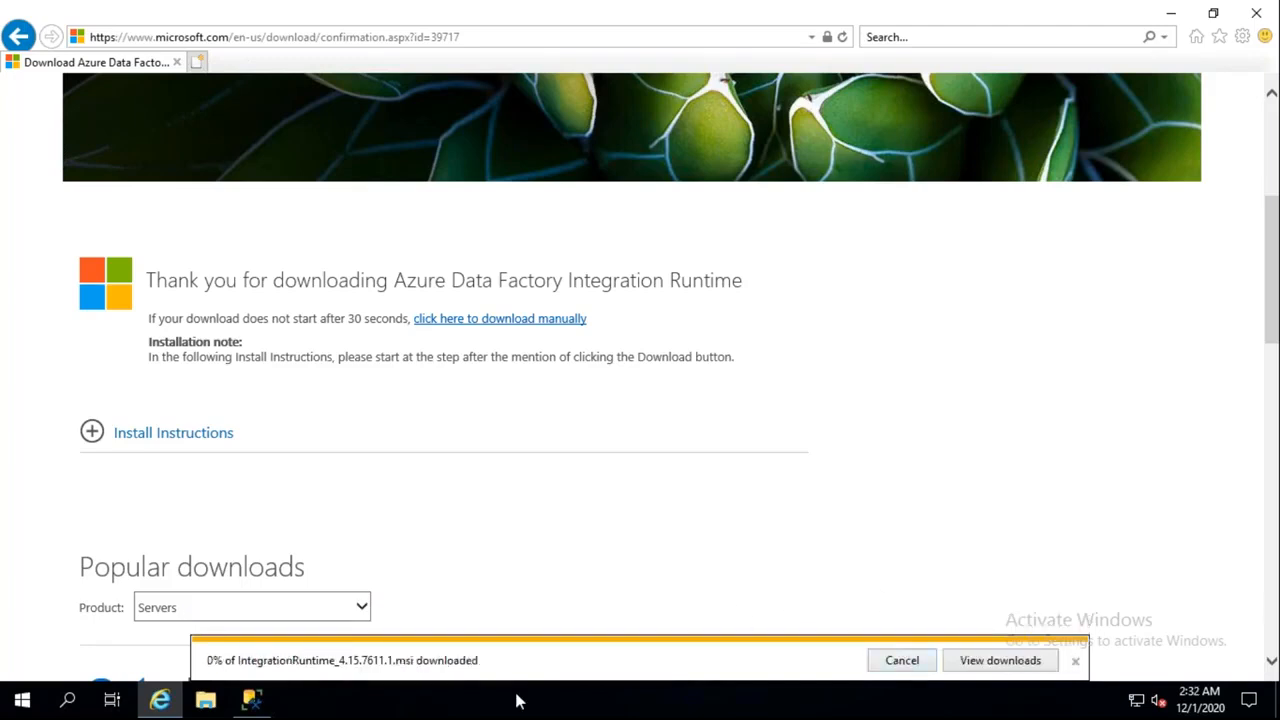
click(1000, 662)
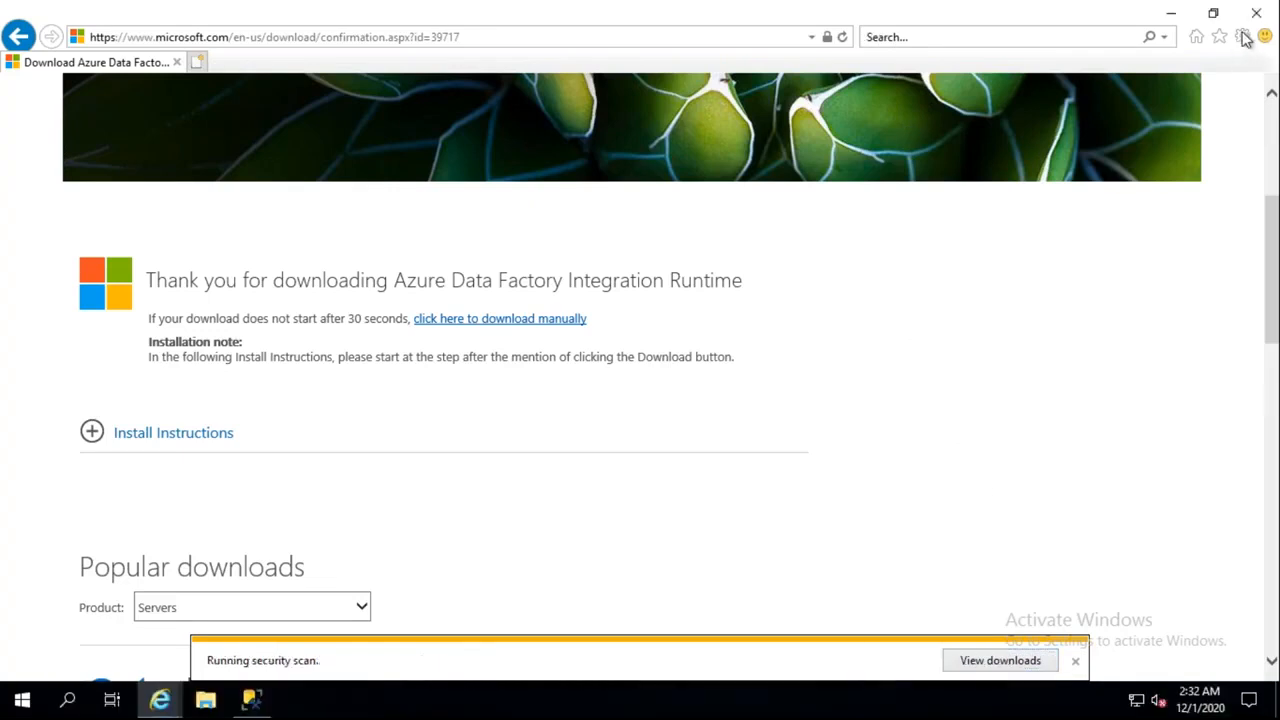
click(1242, 36)
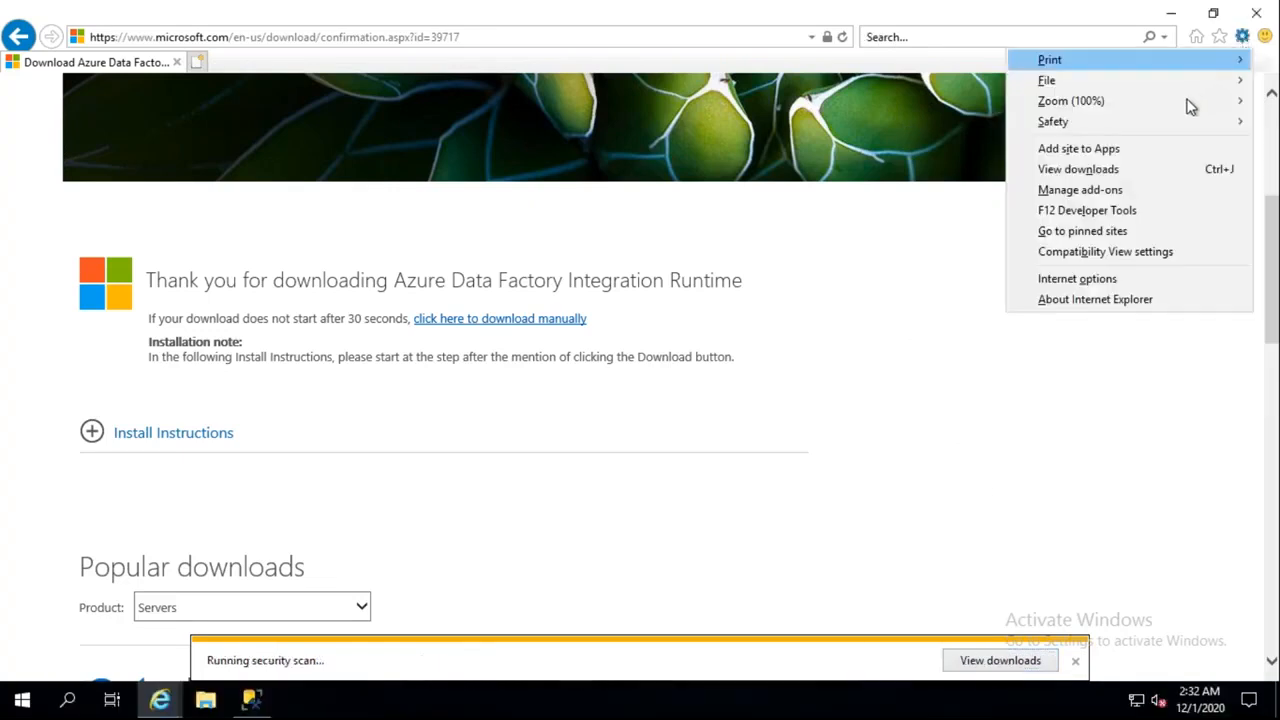
click(1105, 172)
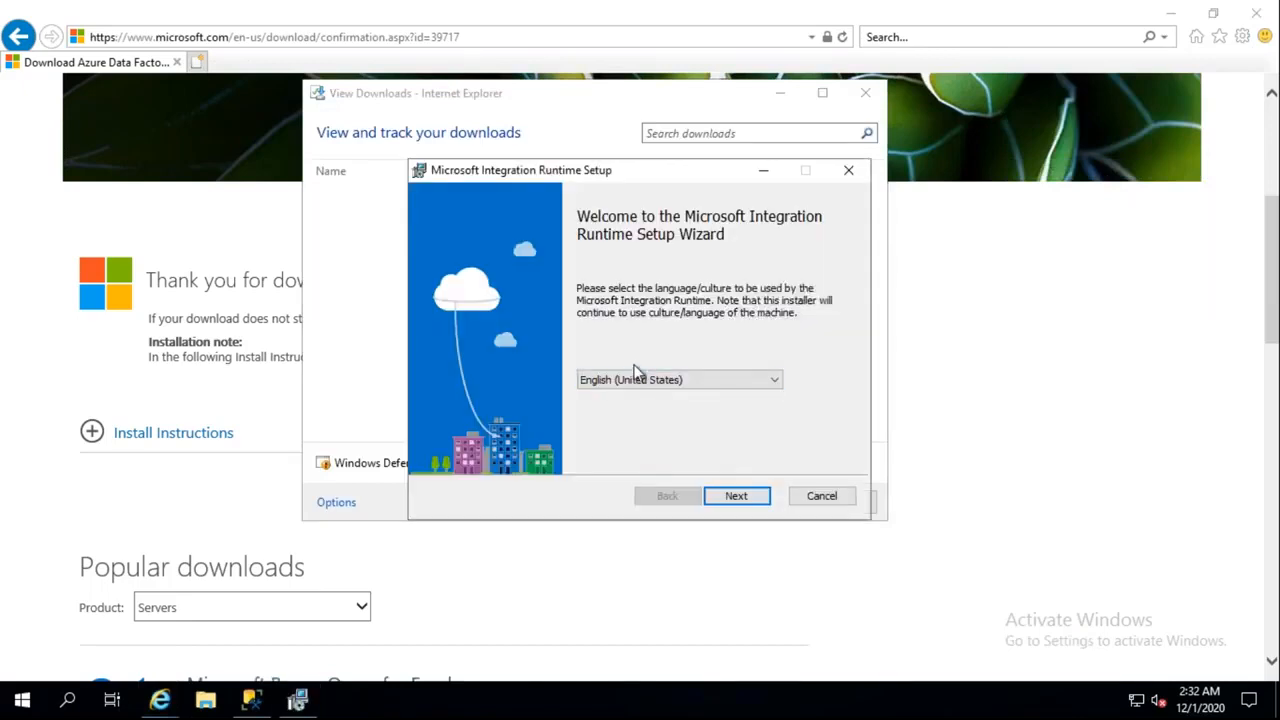
Accept the license terms and keep the default folder C:\Program Files\Microsoft Integration Runtime\
click(748, 495)
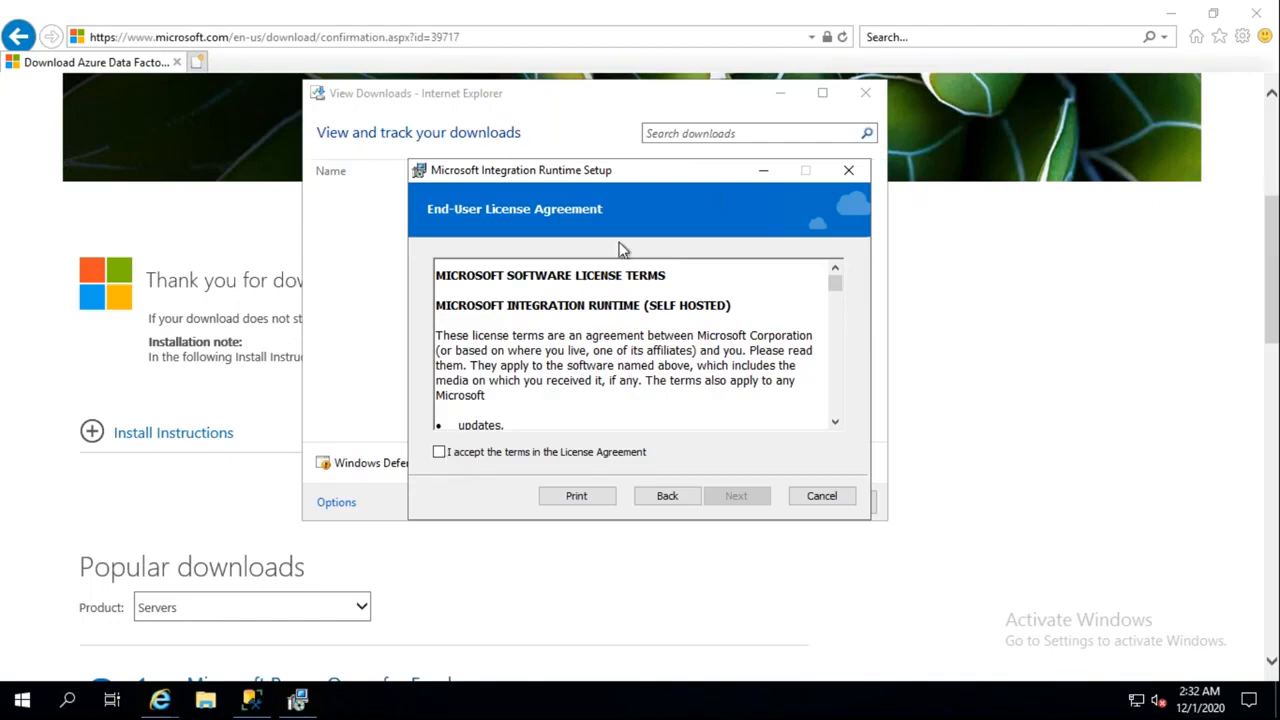
click(442, 452)
click(750, 503)
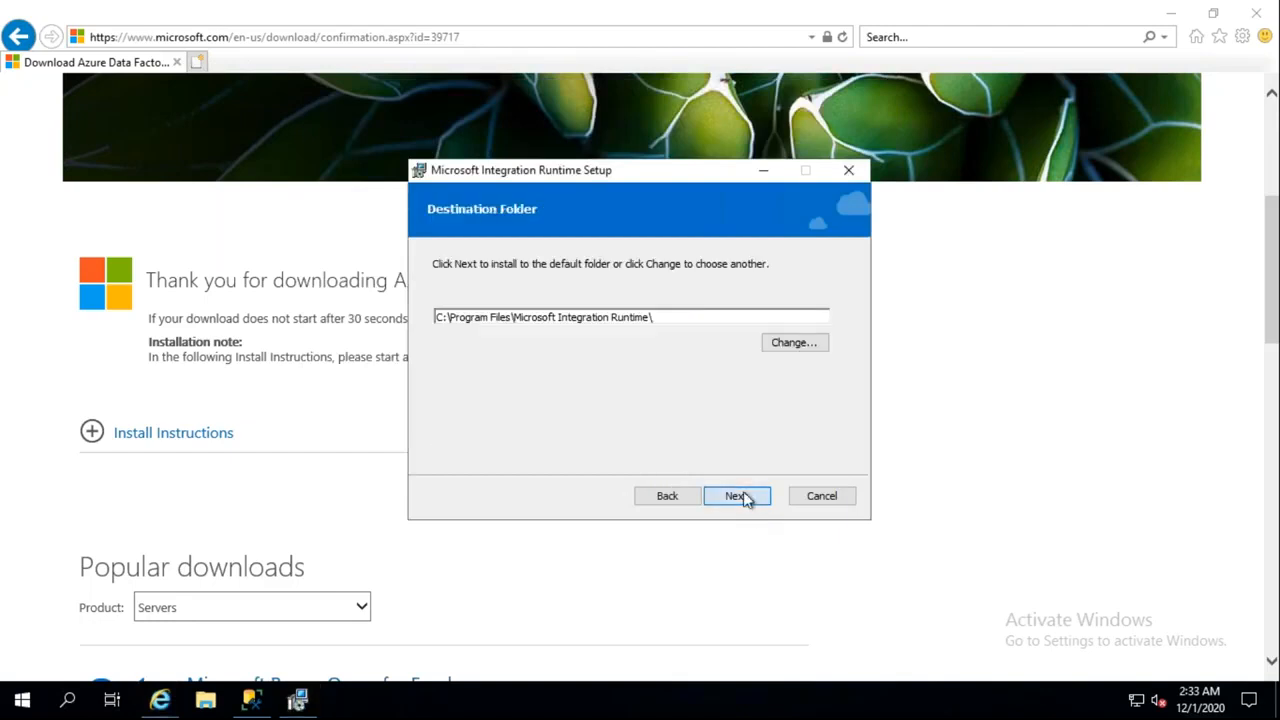
click(744, 497)
Install the self-hosted integration runtime until the wizard reports completion
key(Return)
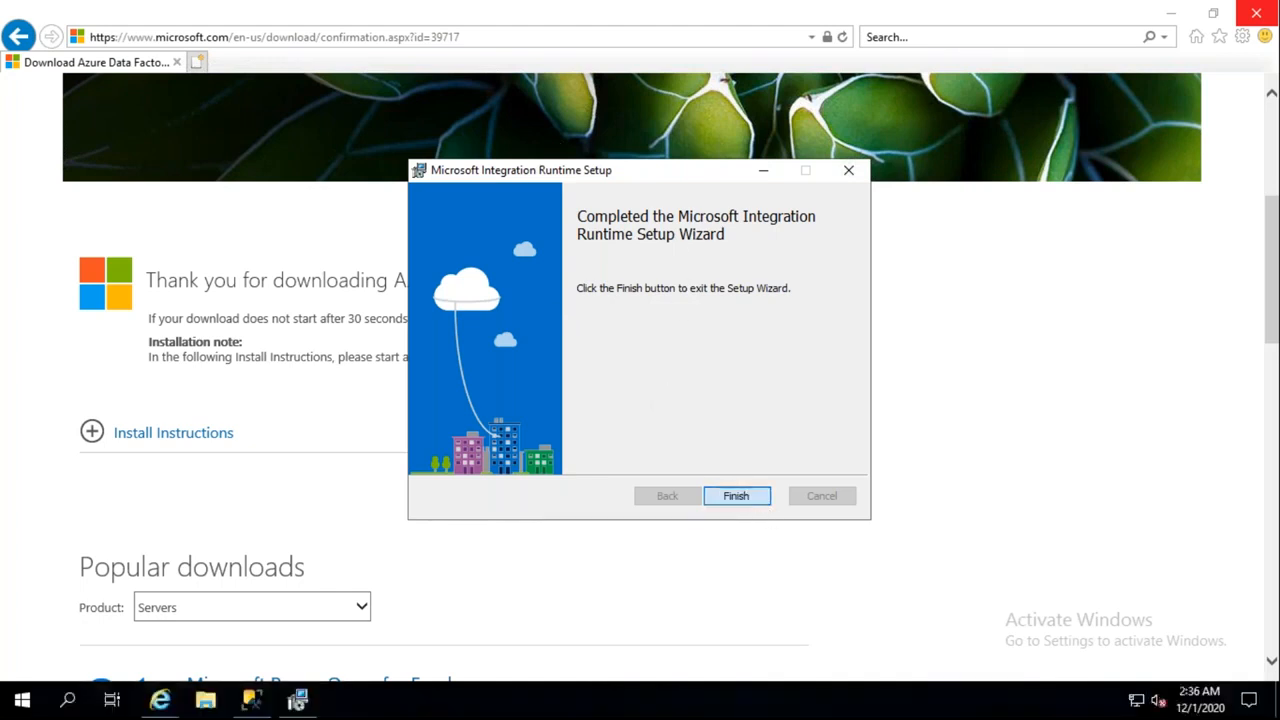
Finish setup to open the Configuration Manager's registration page, then return to the Download Center browser
click(736, 496)
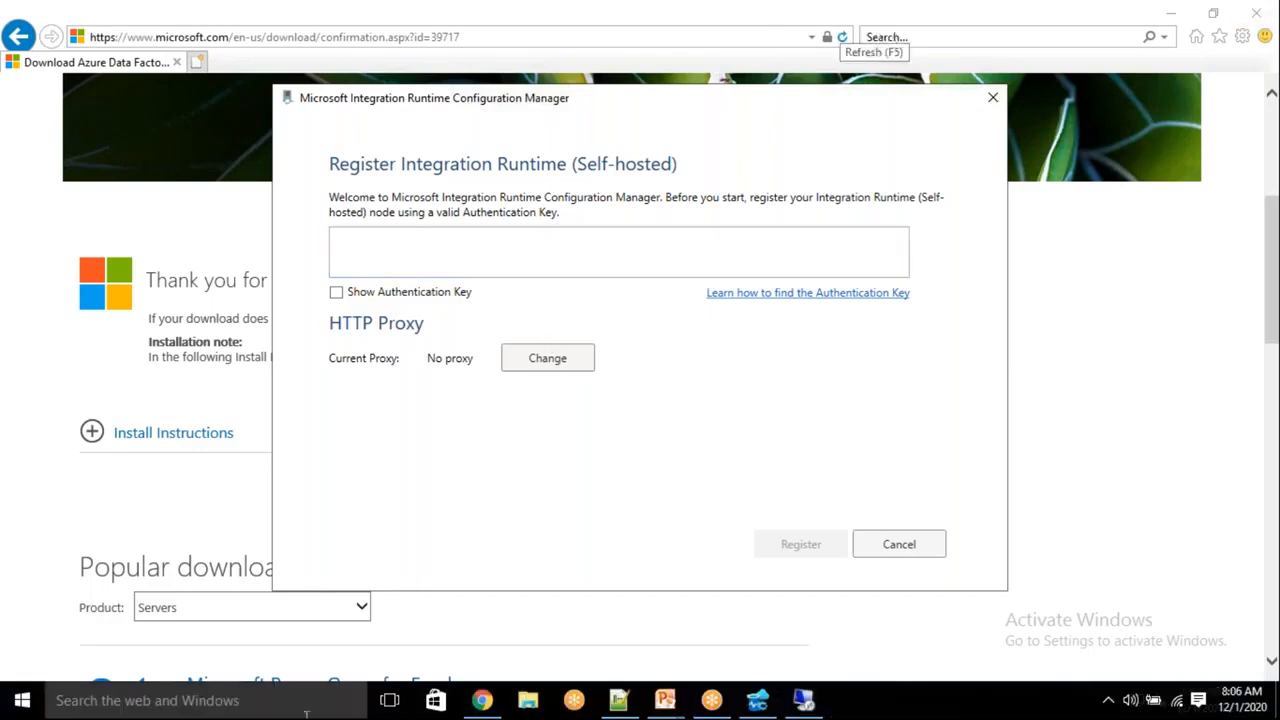
click(483, 700)
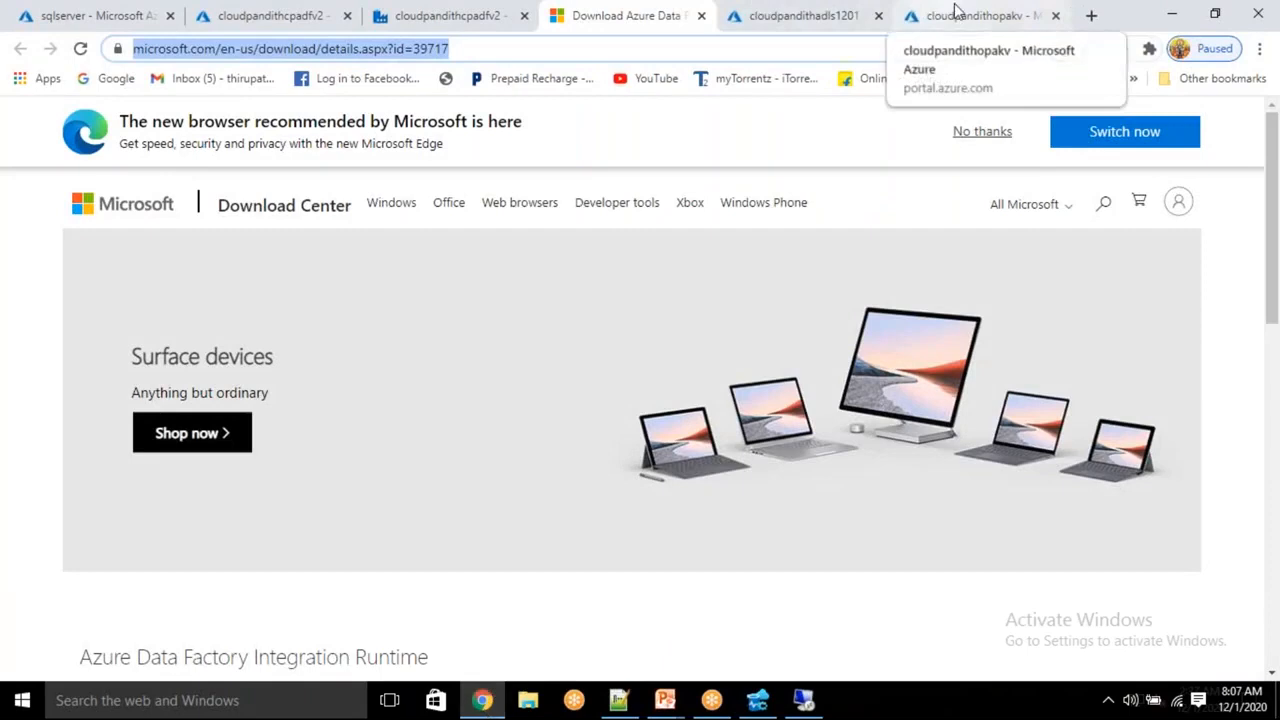
Return to the Data Factory integration runtime setup and copy the Key1 authentication key
click(741, 10)
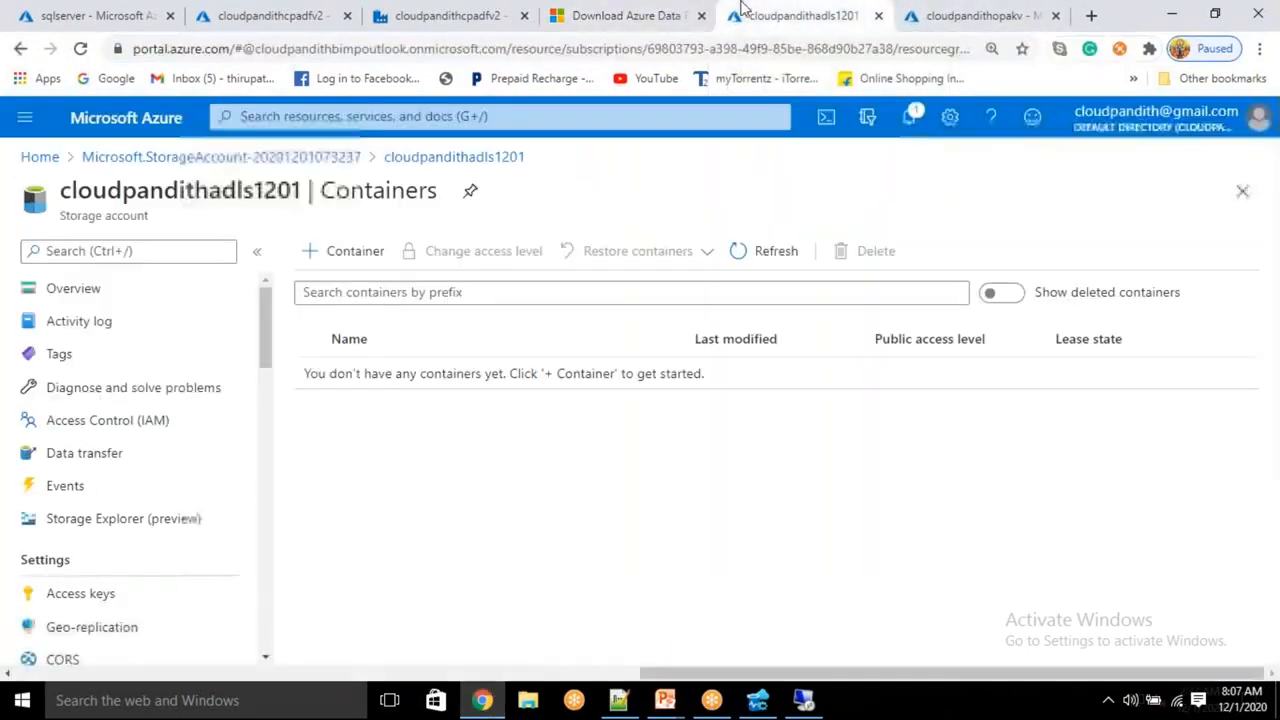
click(450, 15)
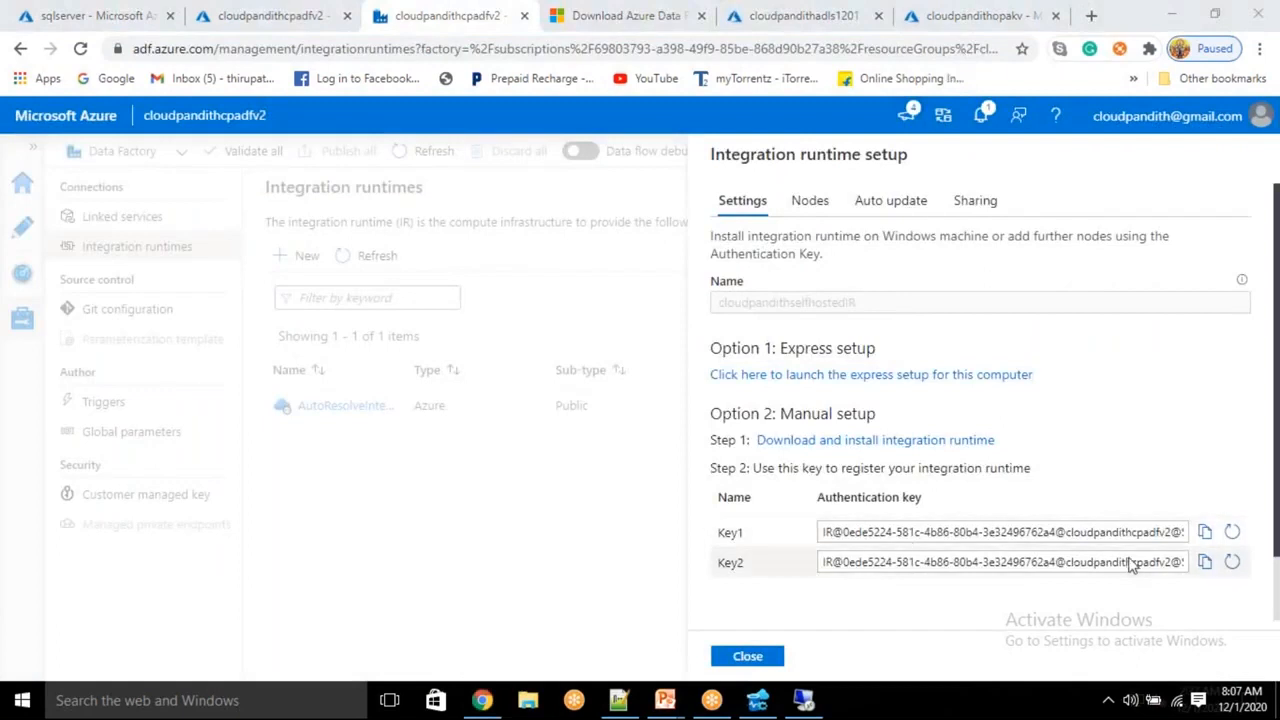
click(1206, 537)
Paste the copied Key1 into the Register Integration Runtime box and validate it
click(803, 700)
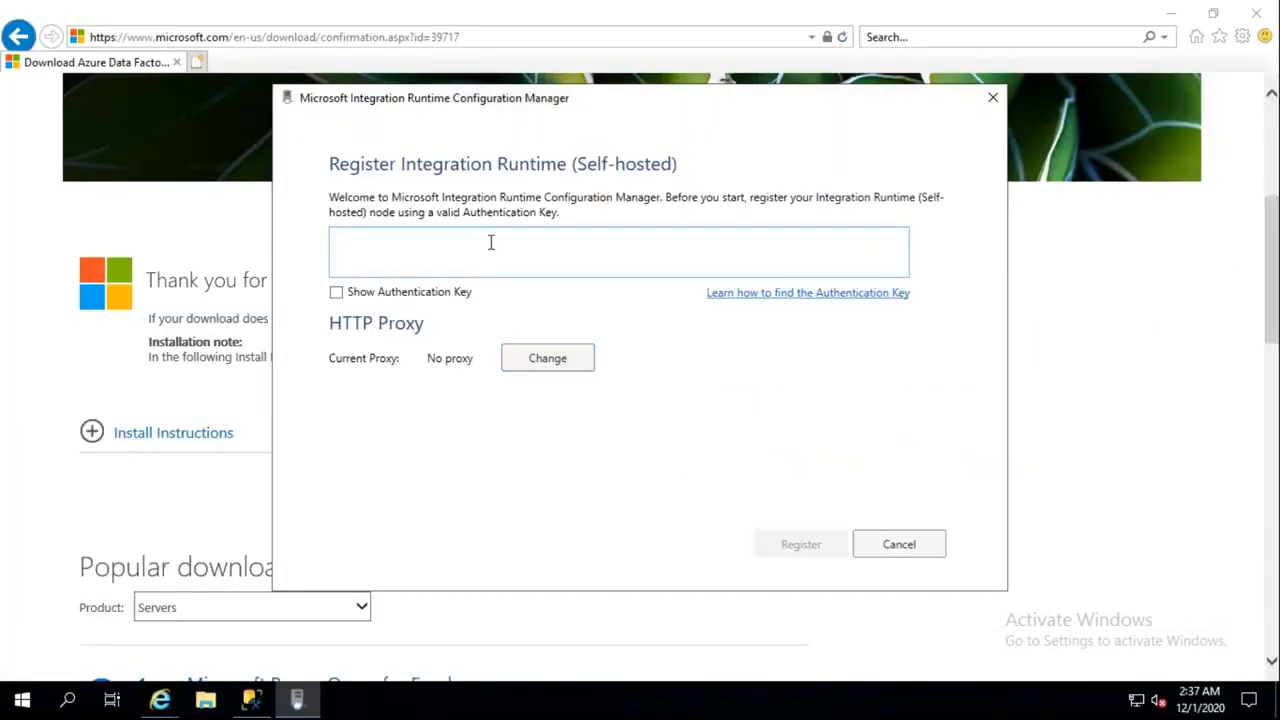
key(ctrl+v)
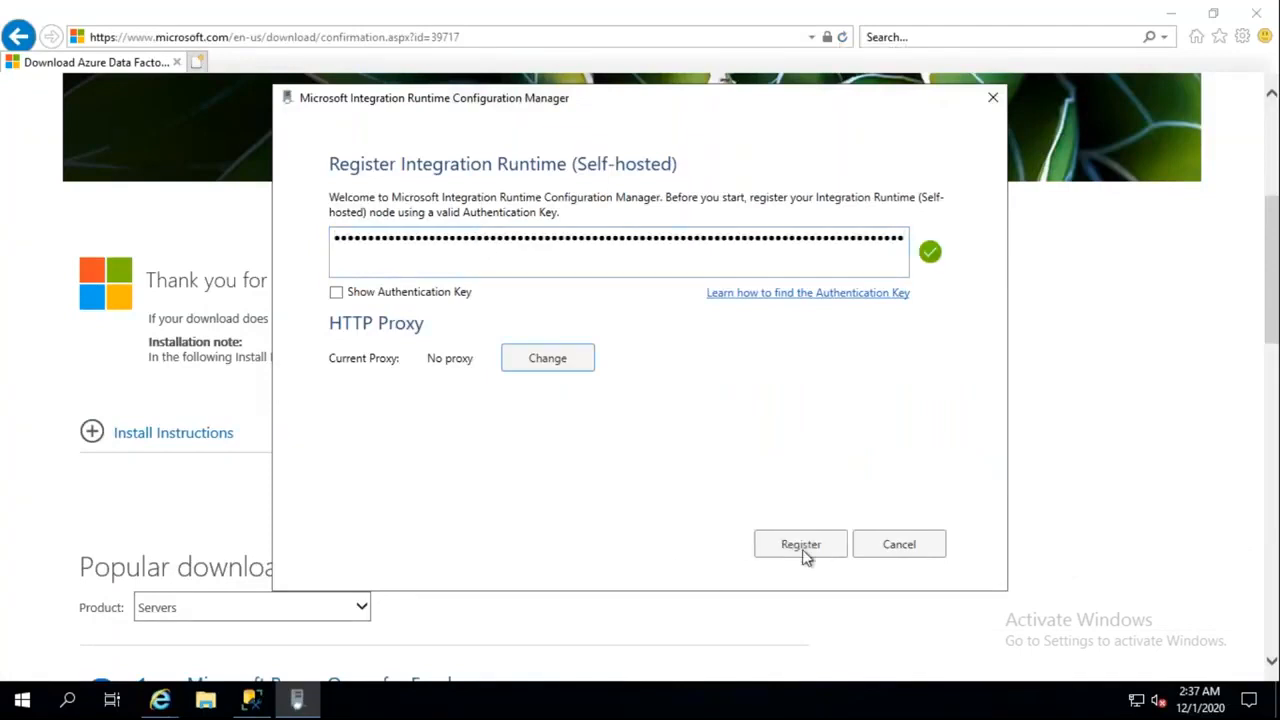
click(804, 554)
click(809, 561)
click(549, 200)
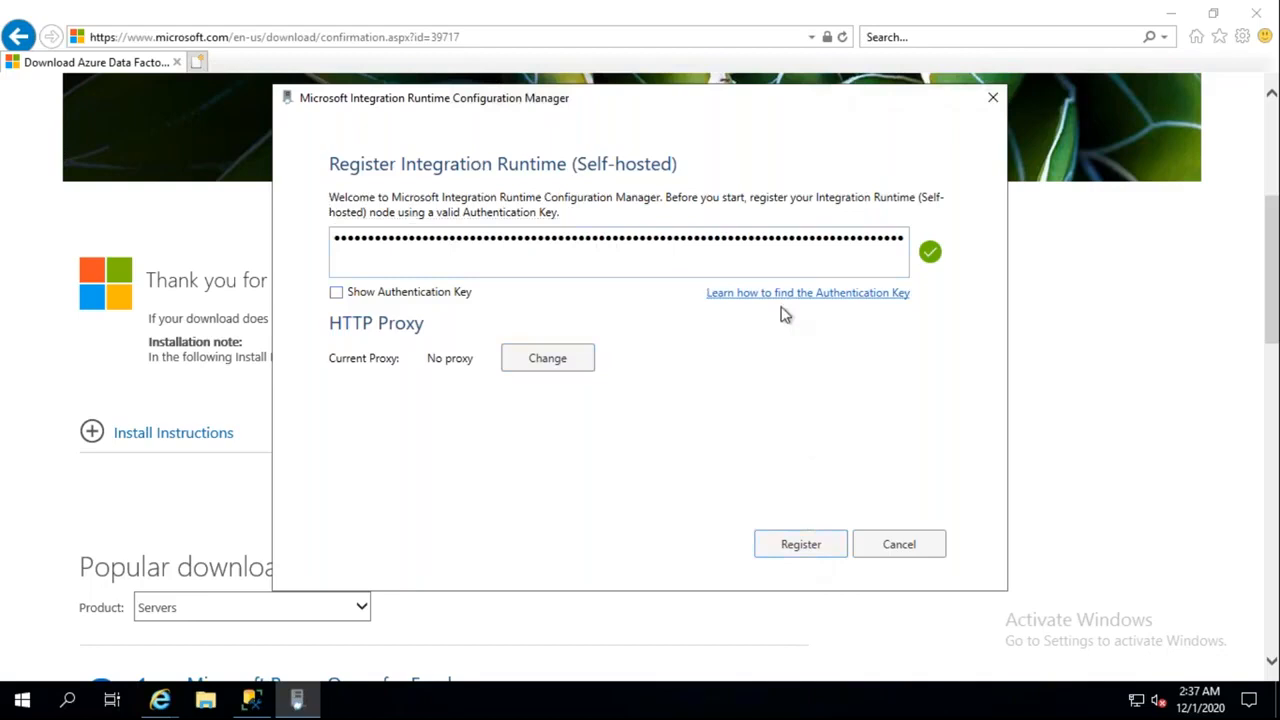
Close the runtime setup panel and refresh the list, showing the self-hosted runtime as Unavailable
key(alt+Tab)
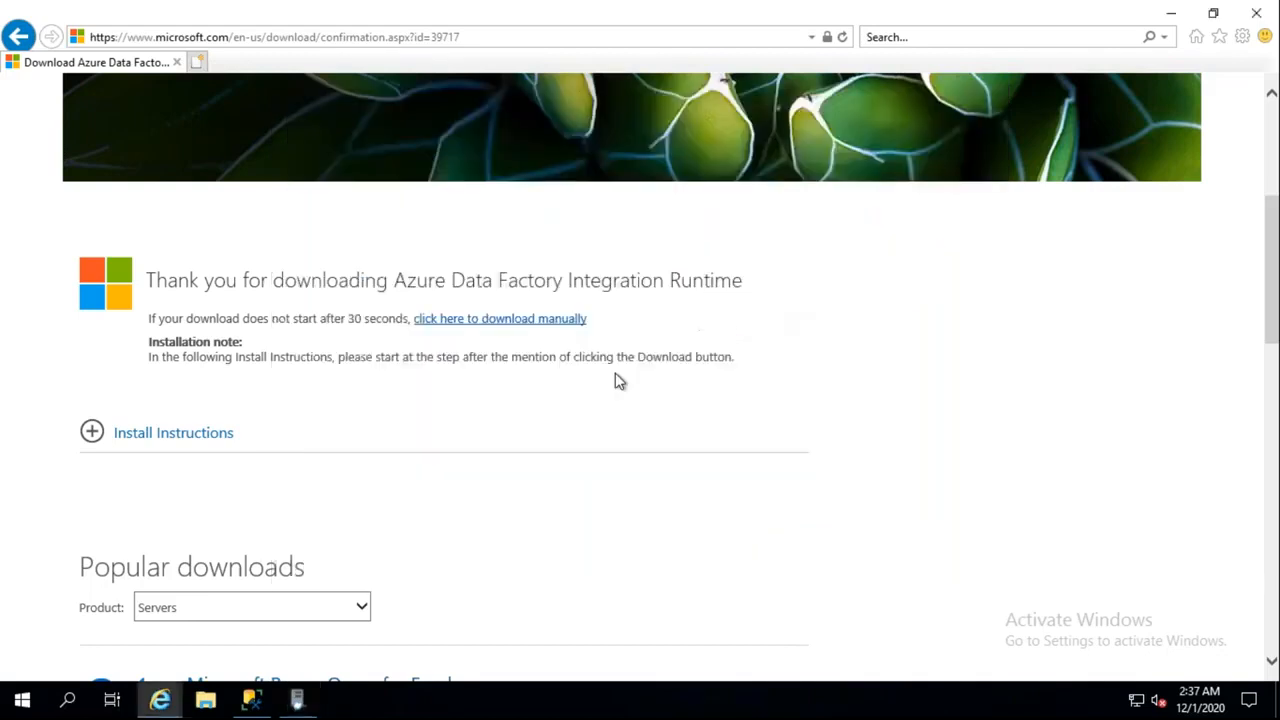
key(alt+Tab)
mouse_move(689, 9)
click(827, 11)
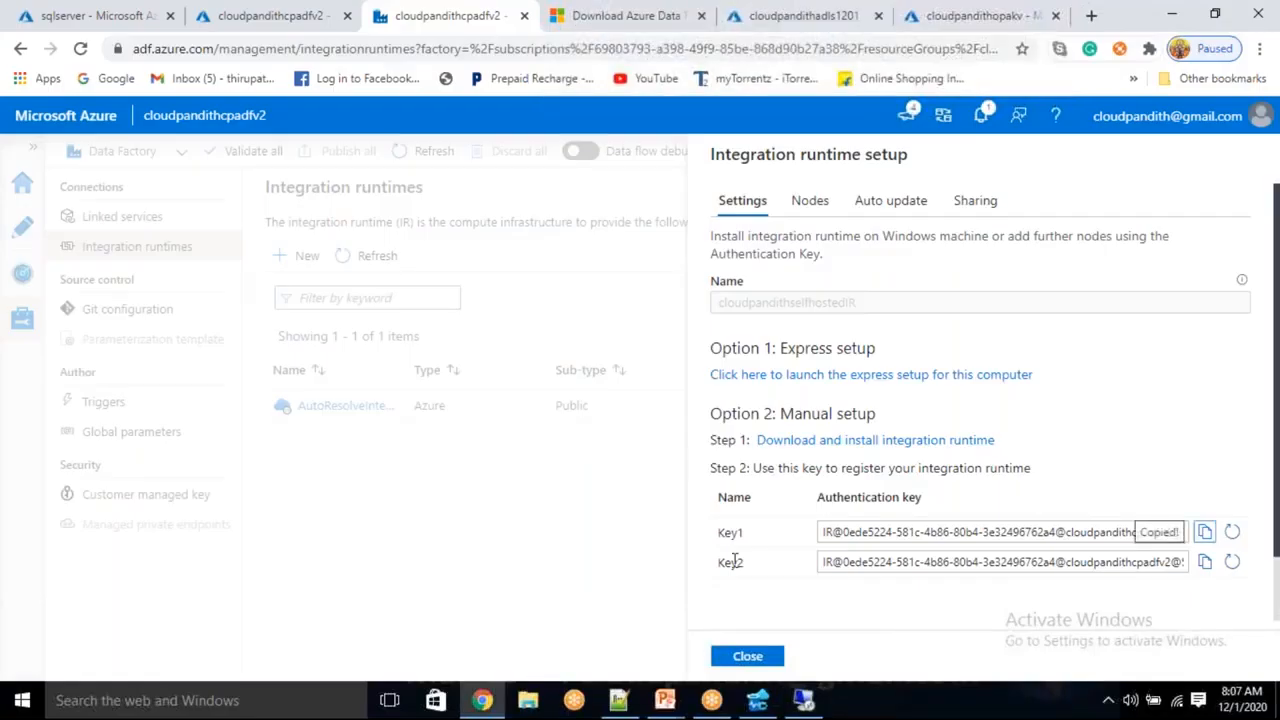
click(748, 656)
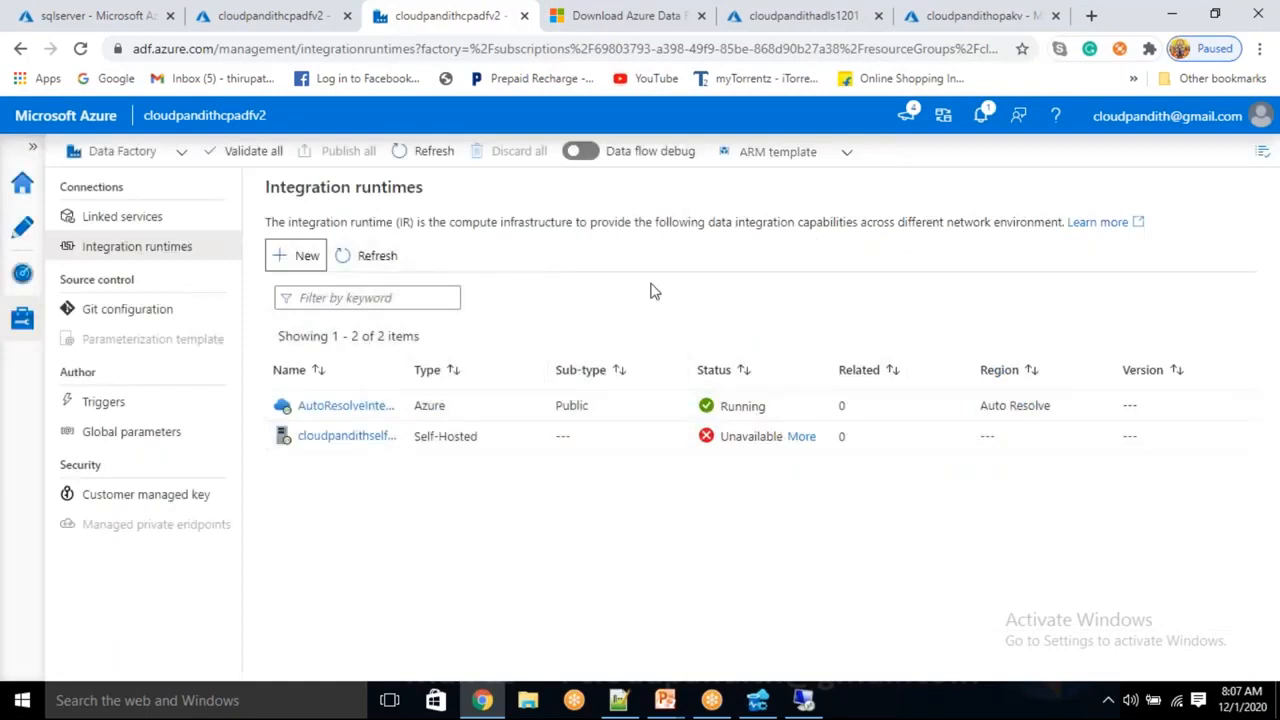
click(352, 268)
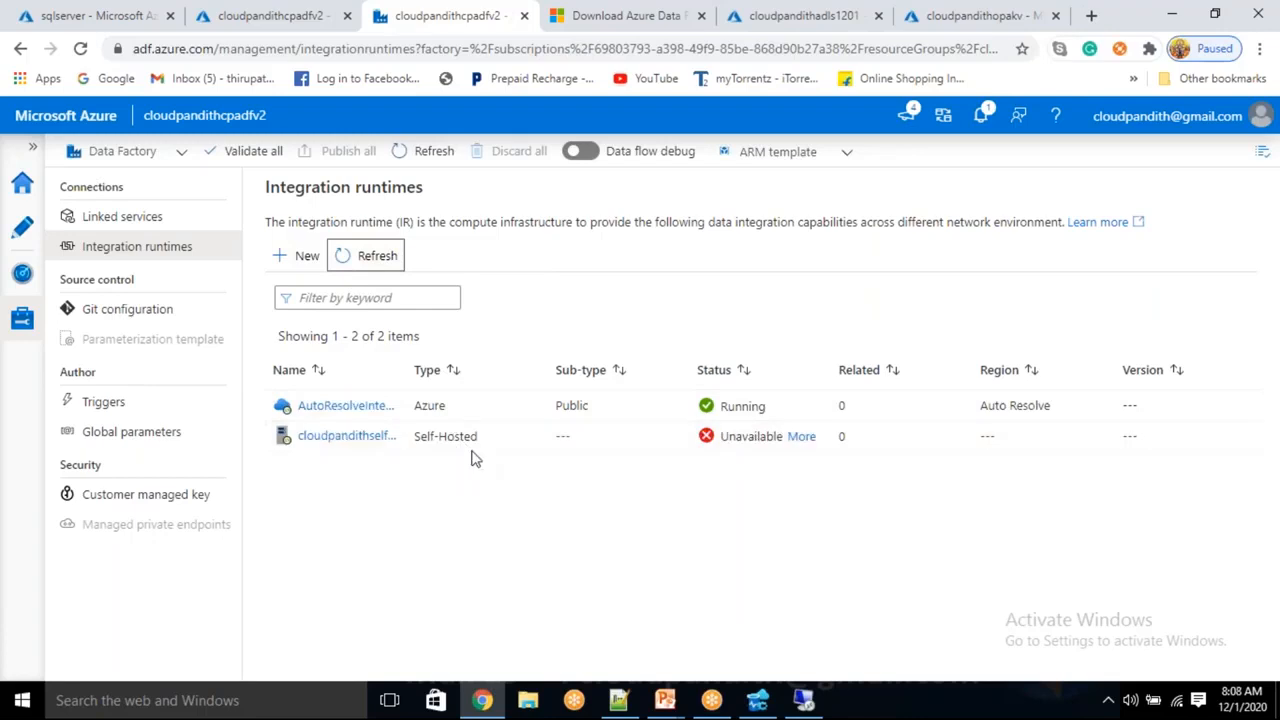
Register this machine as node sqlserver of cloudpandithselfhostedIR and confirm it connects to the cloud
click(805, 700)
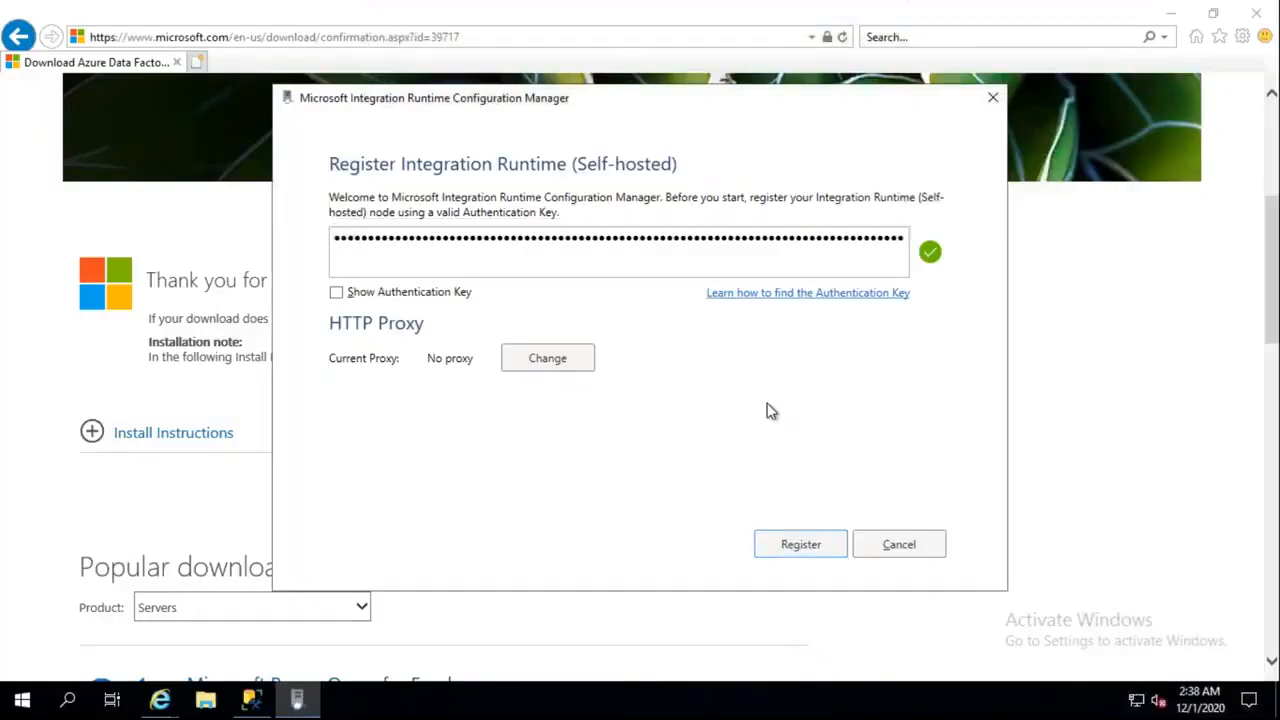
click(804, 542)
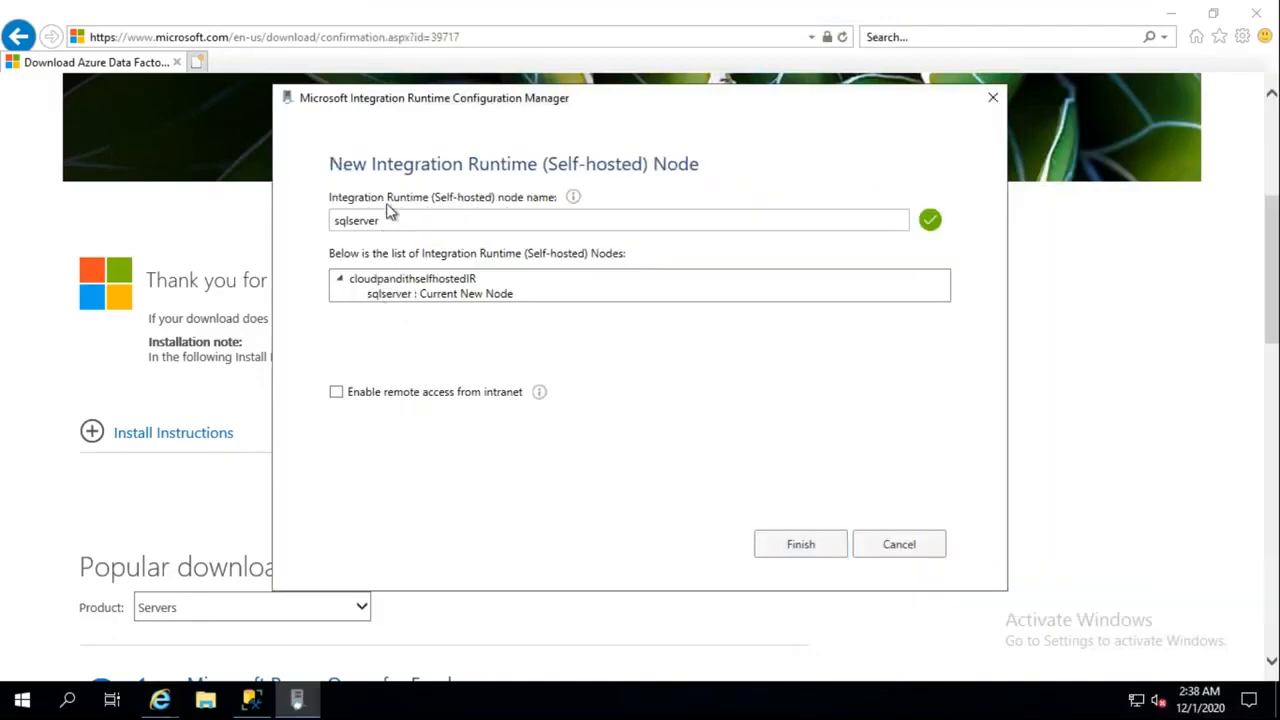
click(803, 550)
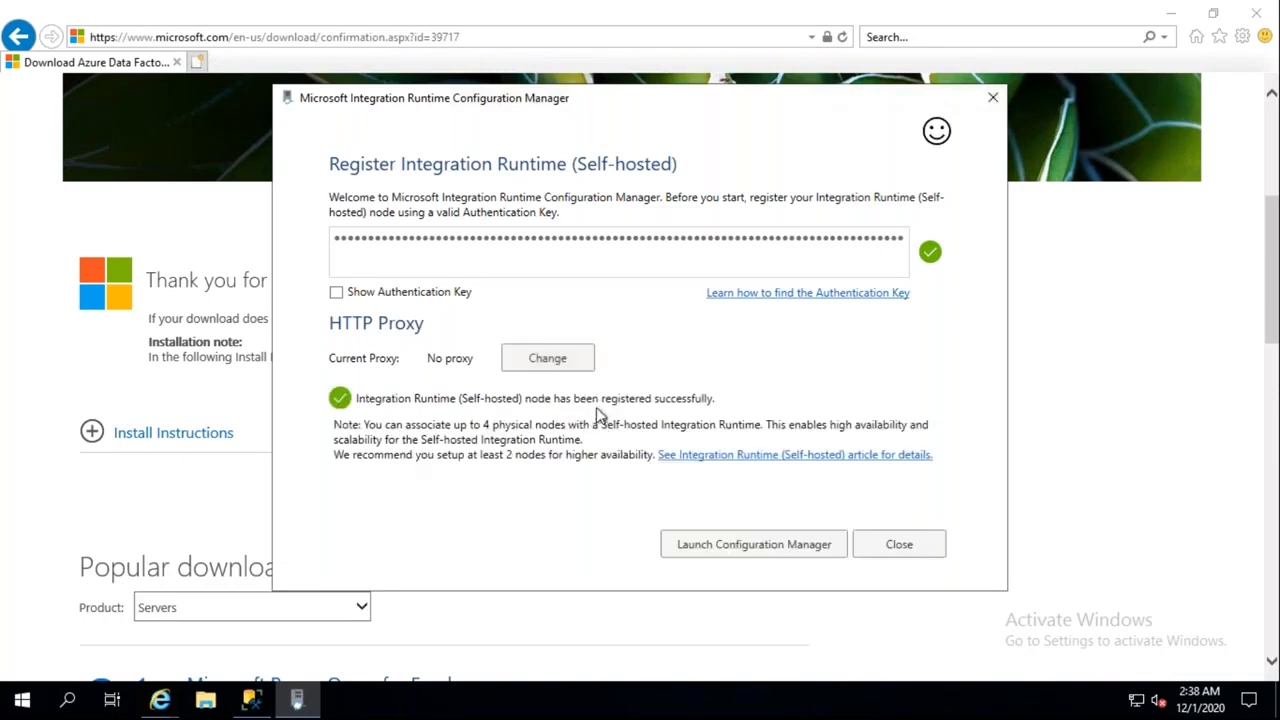
click(766, 548)
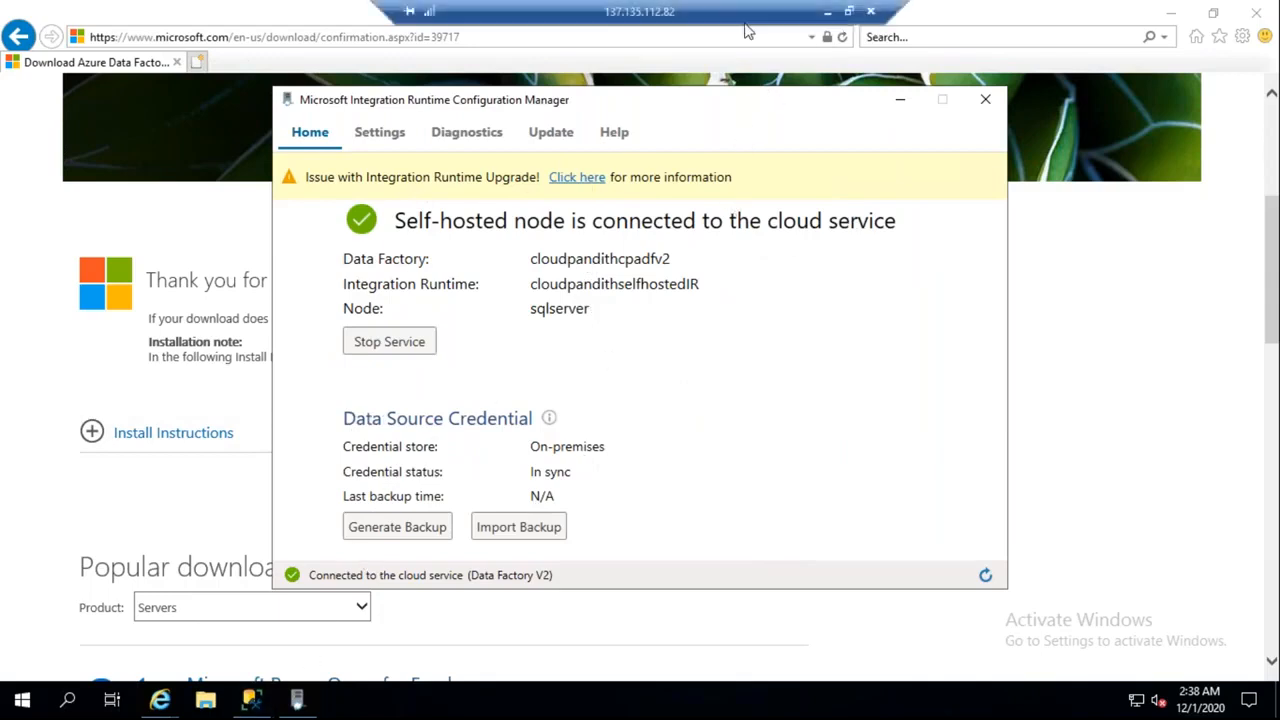
Refresh until the self-hosted runtime shows Running (version 4.15.7611.1), then go to Linked services
click(820, 10)
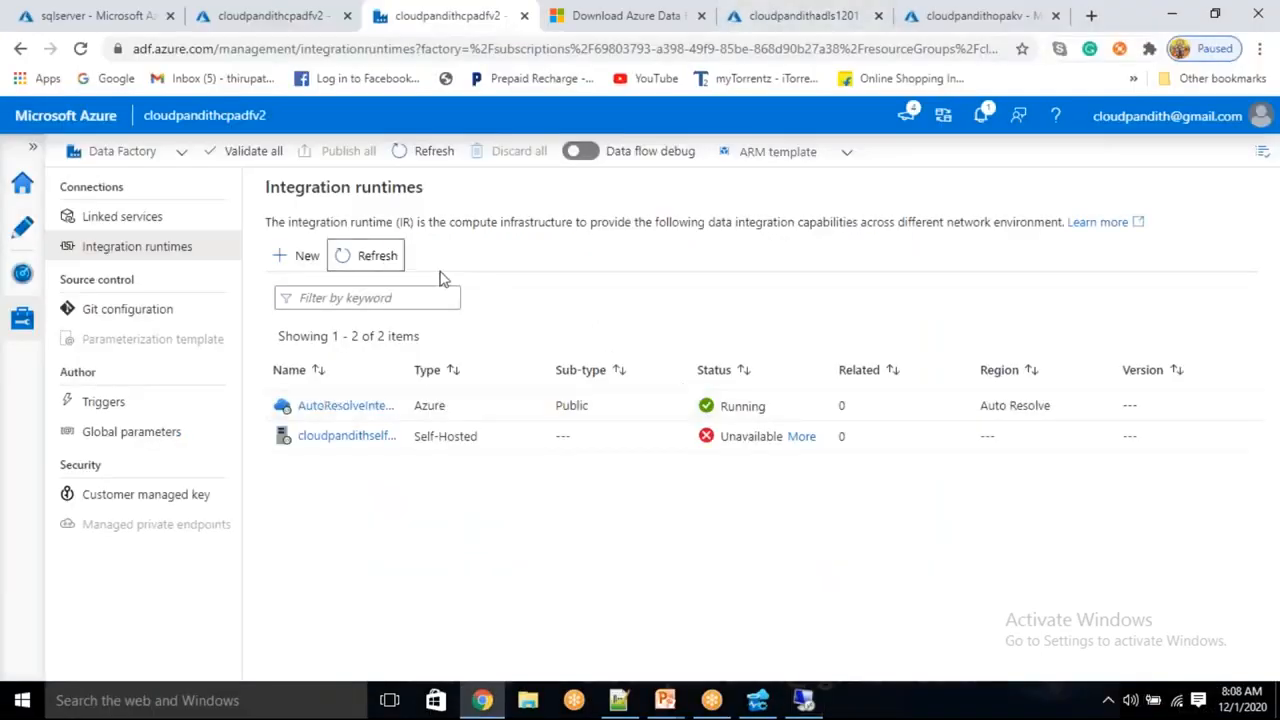
click(364, 255)
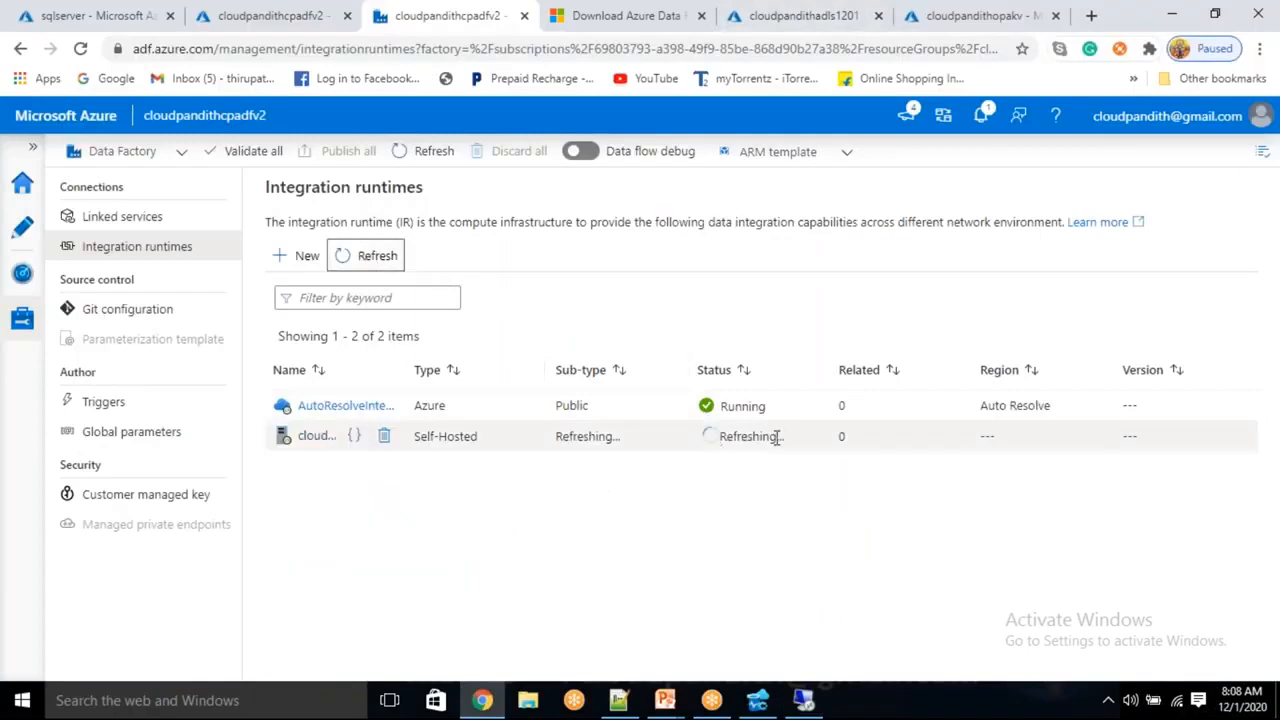
click(733, 436)
drag(733, 436, 763, 433)
click(718, 498)
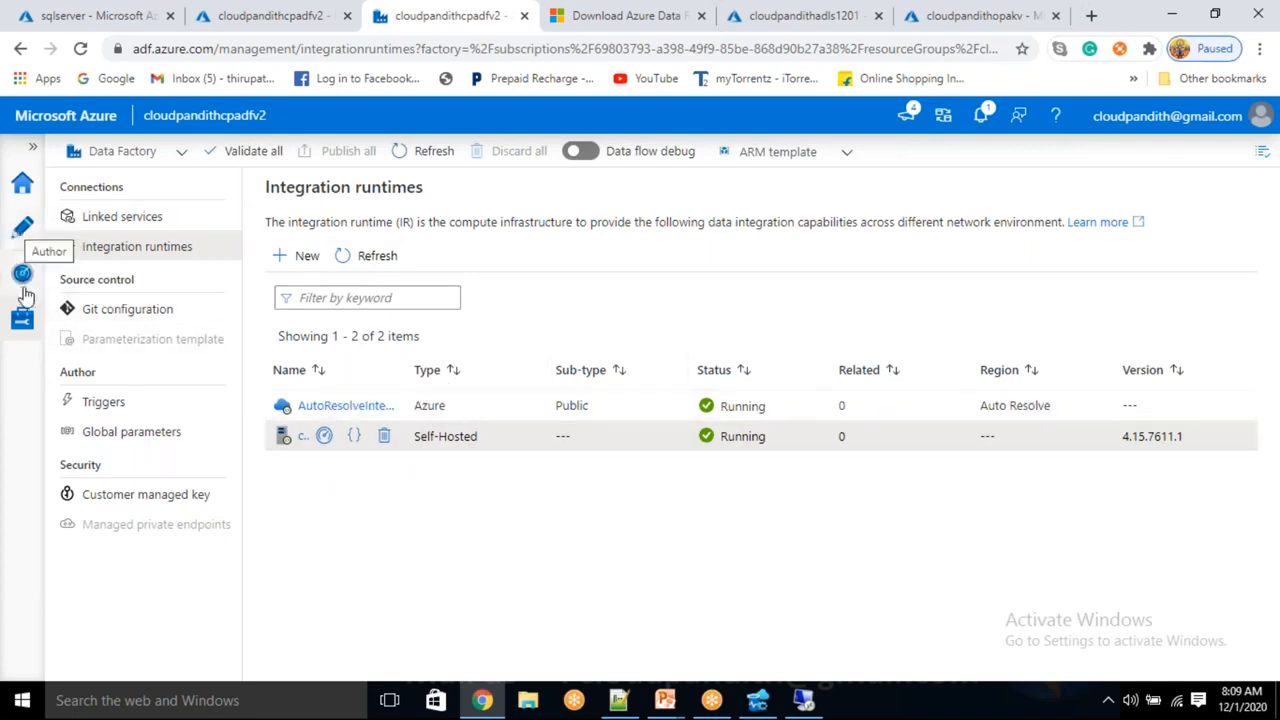
click(150, 216)
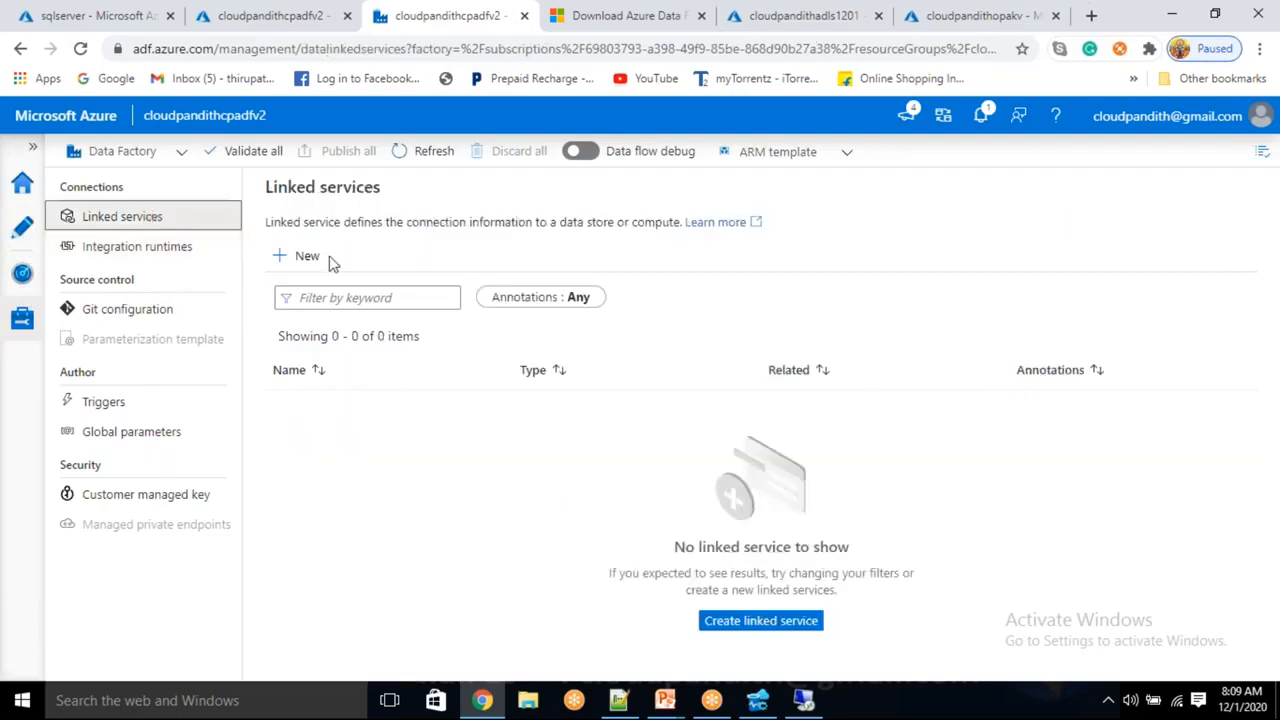
Create a new linked service, searching 'sql server' and continuing with the SQL Server data store
click(301, 255)
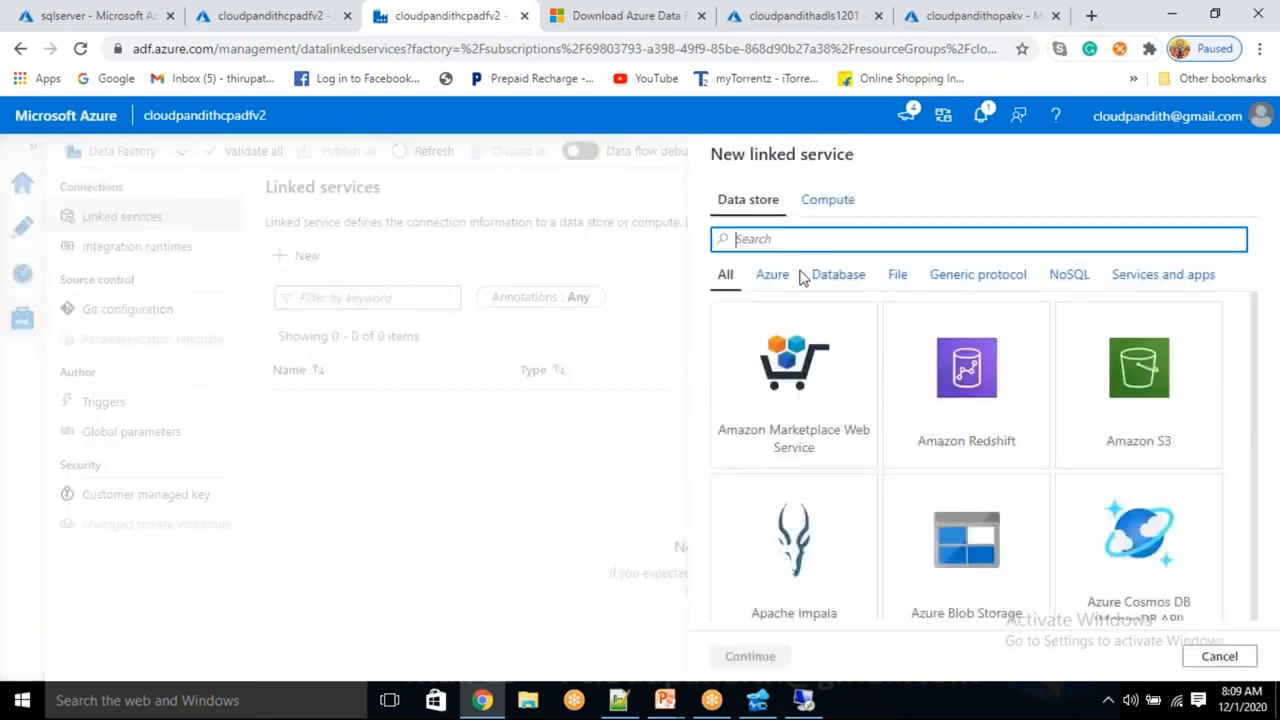
text(sql server)
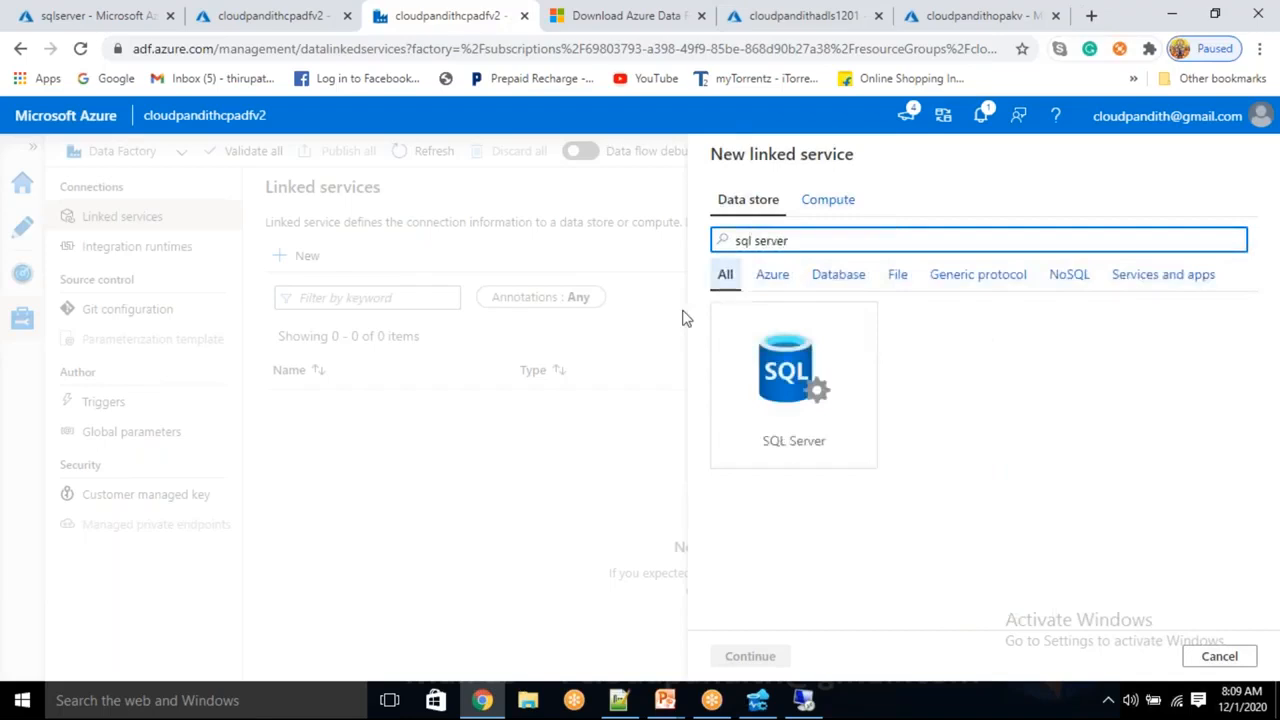
click(810, 392)
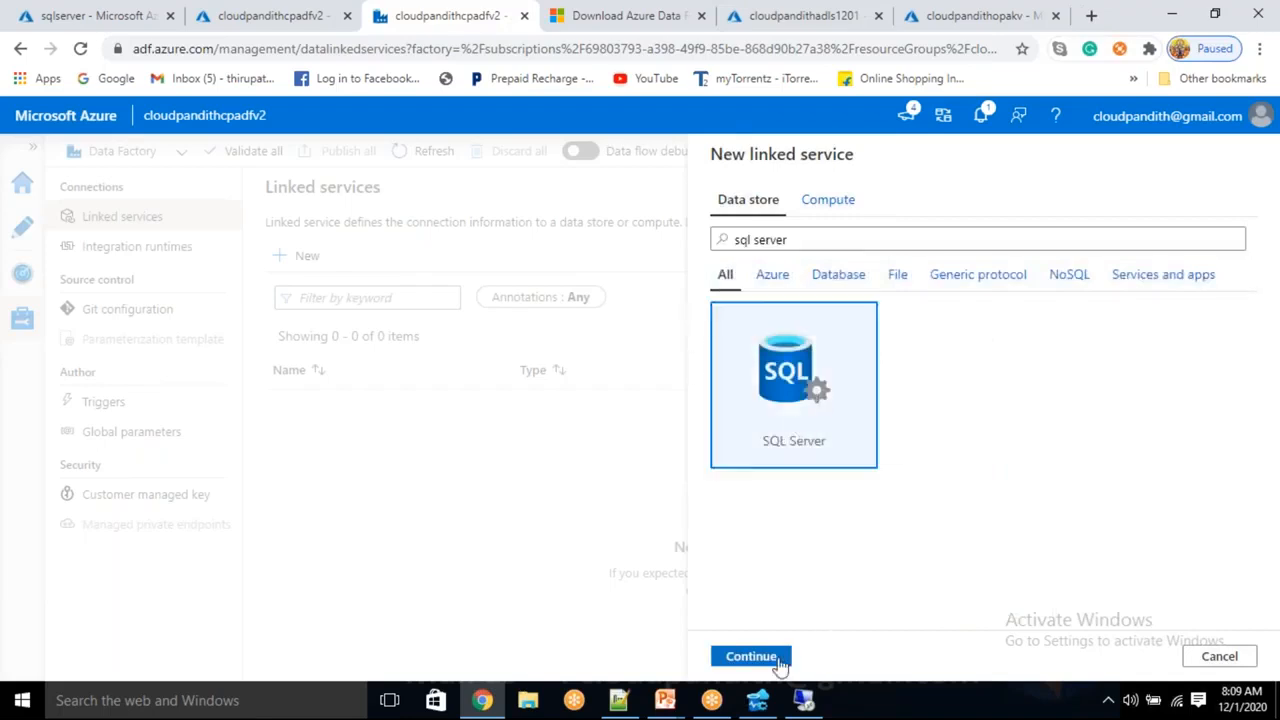
click(740, 658)
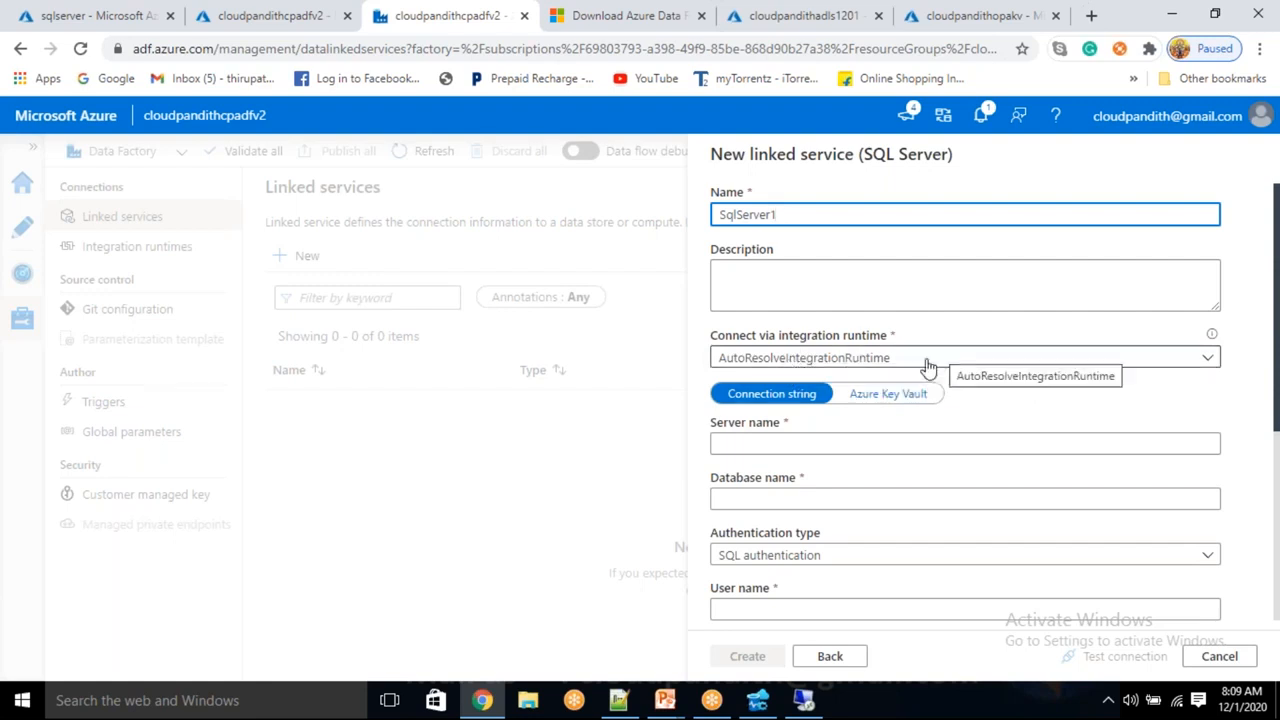
Name the linked service LS_OnPremise_SQLServer
drag(780, 216, 686, 191)
text(LS)
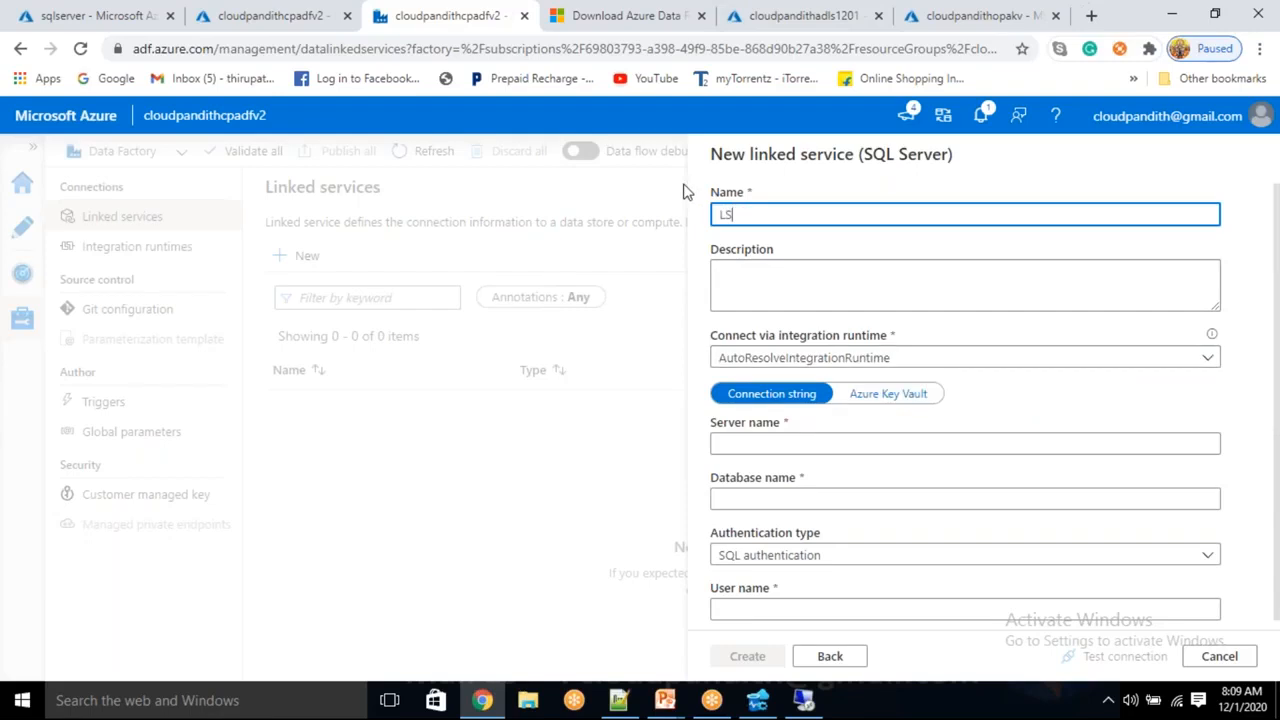
text(_OSQLServer)
click(749, 216)
text(nPremise_)
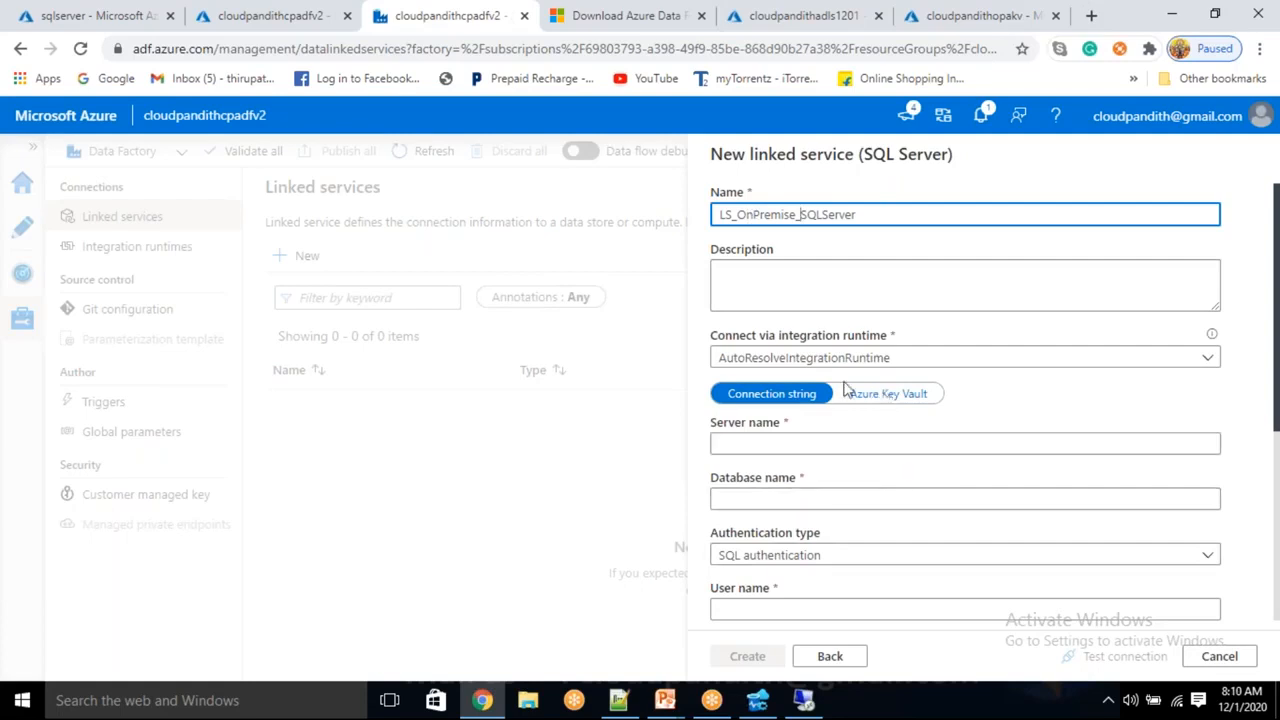
Enter server name sqlserver and database name cloudpandithdb
click(742, 446)
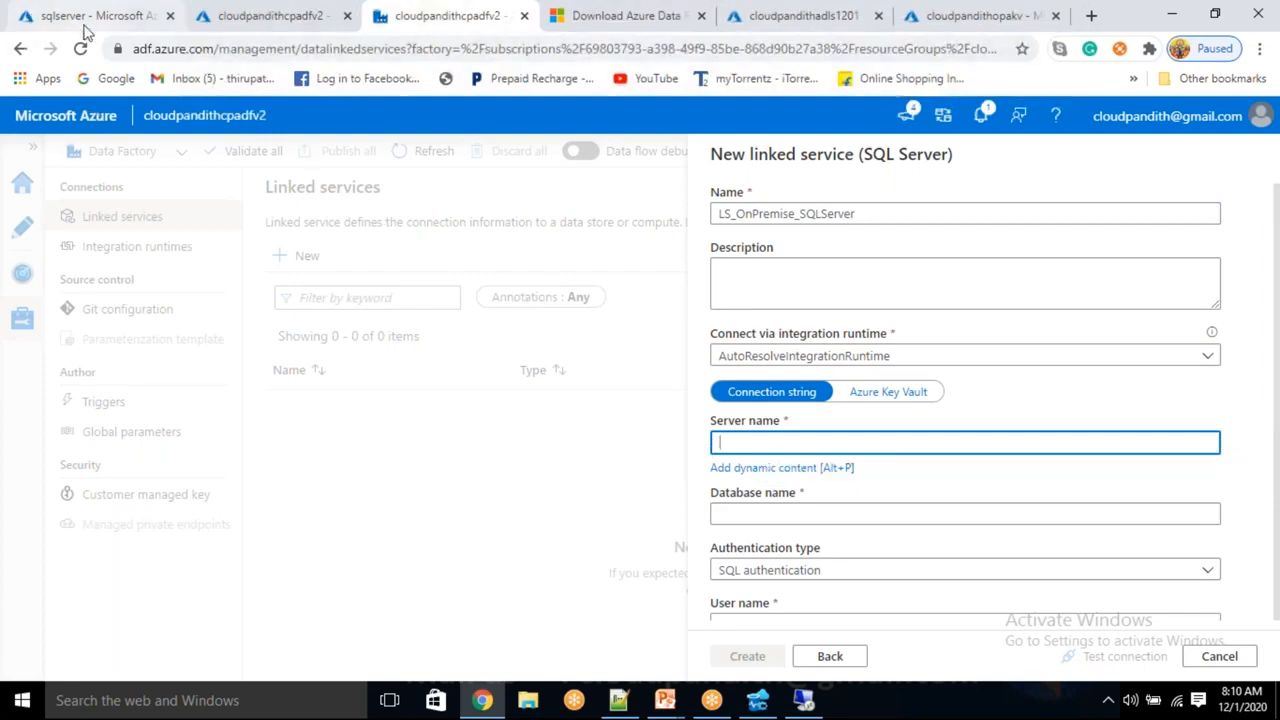
text(sqlserver)
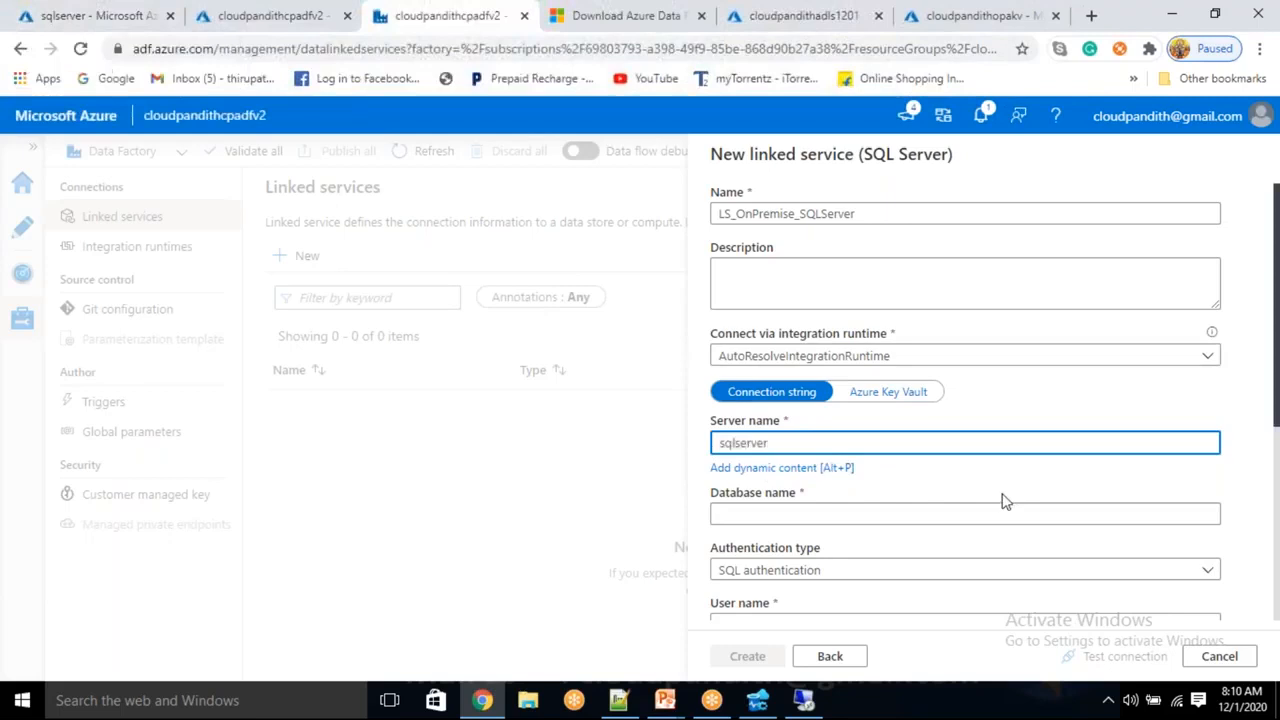
click(749, 505)
text(cloudpandithdb)
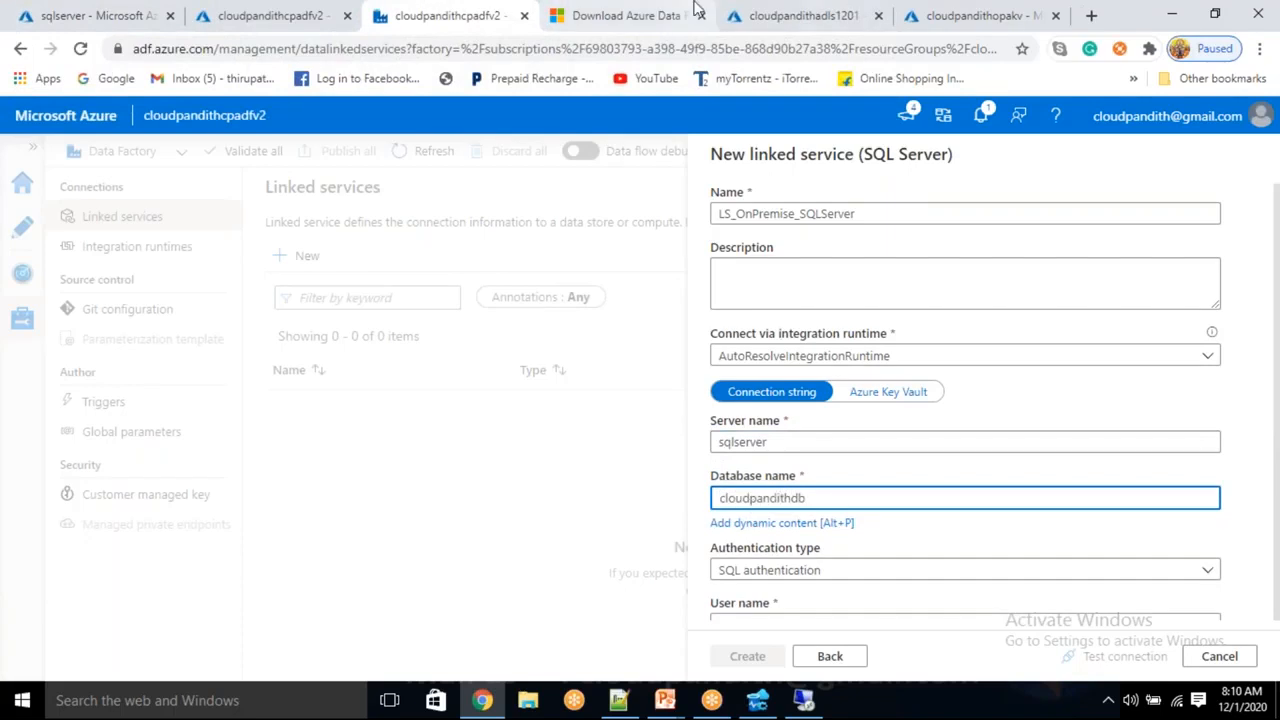
scroll(831, 477, down, 3)
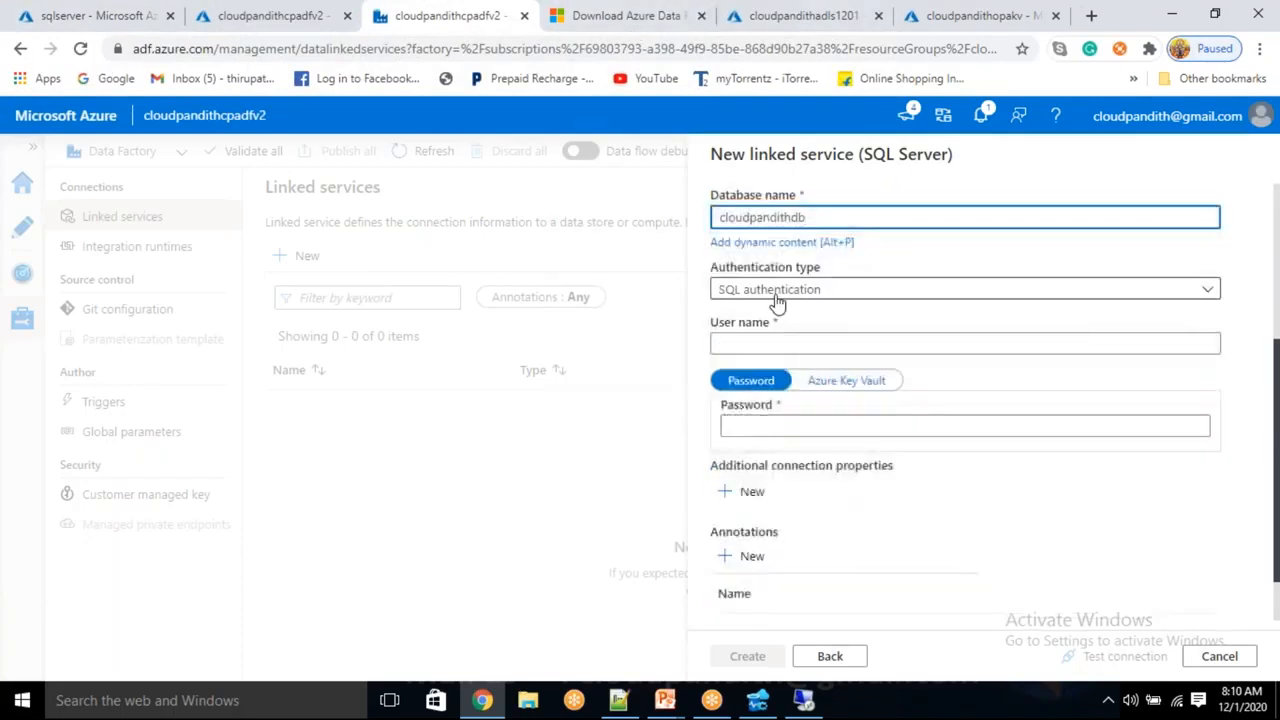
Fill in the admin login's user name and password, then test the connection
click(766, 343)
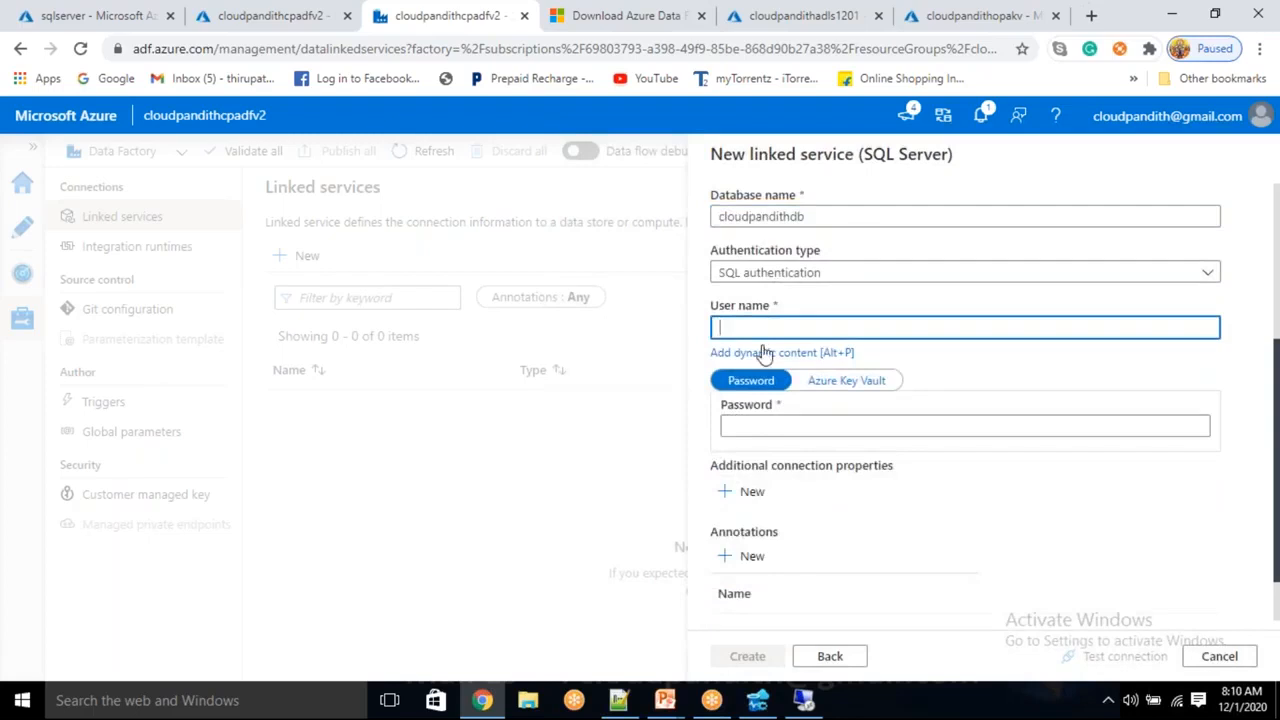
text(malaiah)
click(743, 328)
text(l)
click(783, 435)
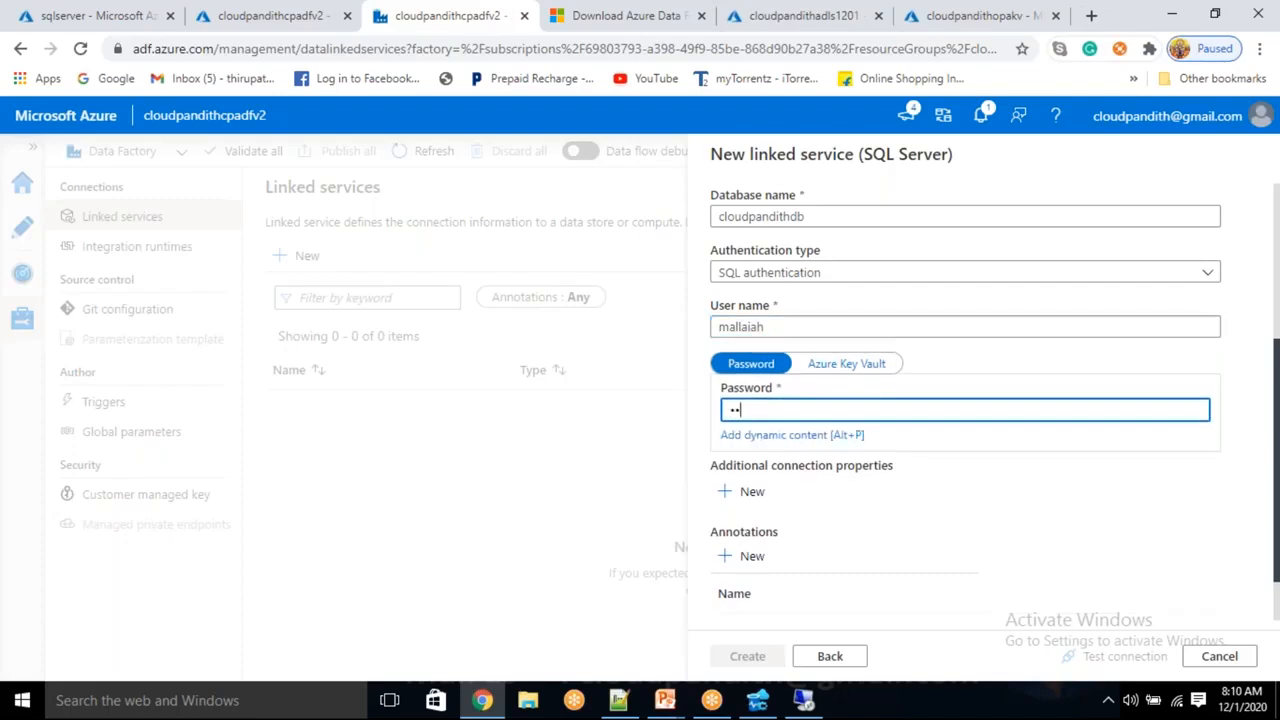
text(••••••••••••)
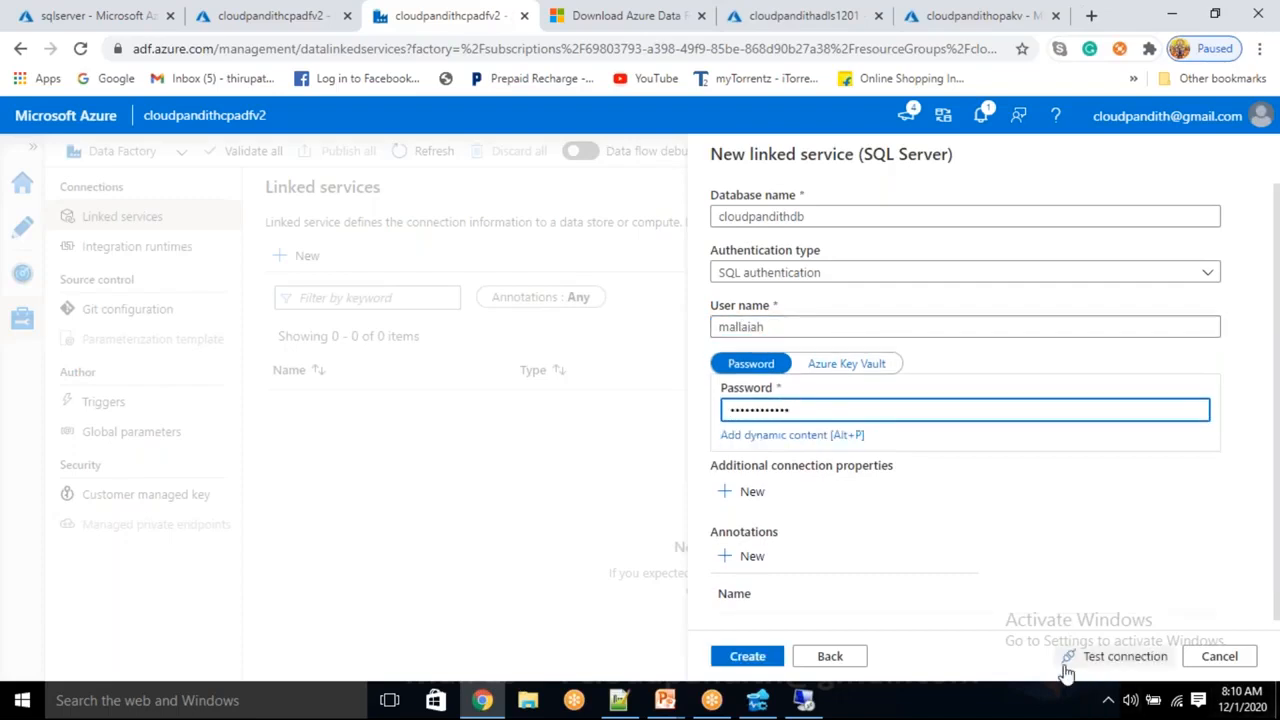
click(1100, 657)
Route the SQL Server linked service through cloudpandithselfhostedIR and test the connection
scroll(1022, 607, up, 5)
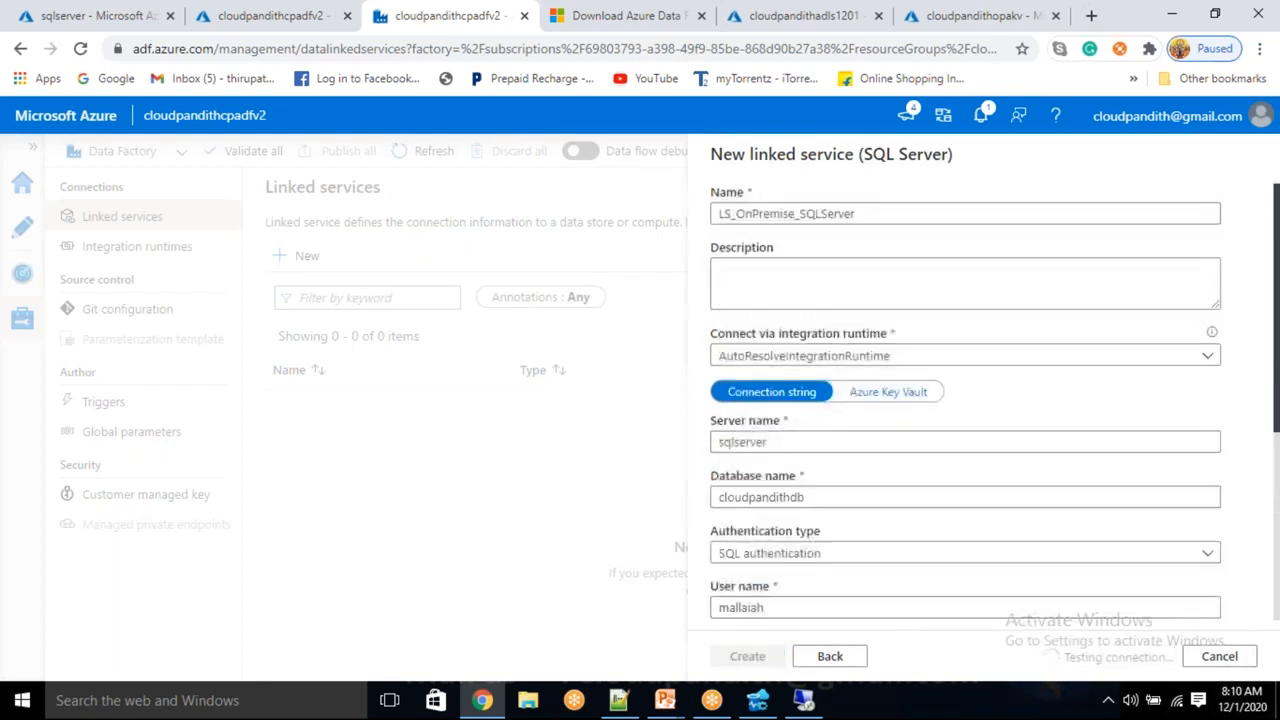
scroll(1022, 607, down, 2)
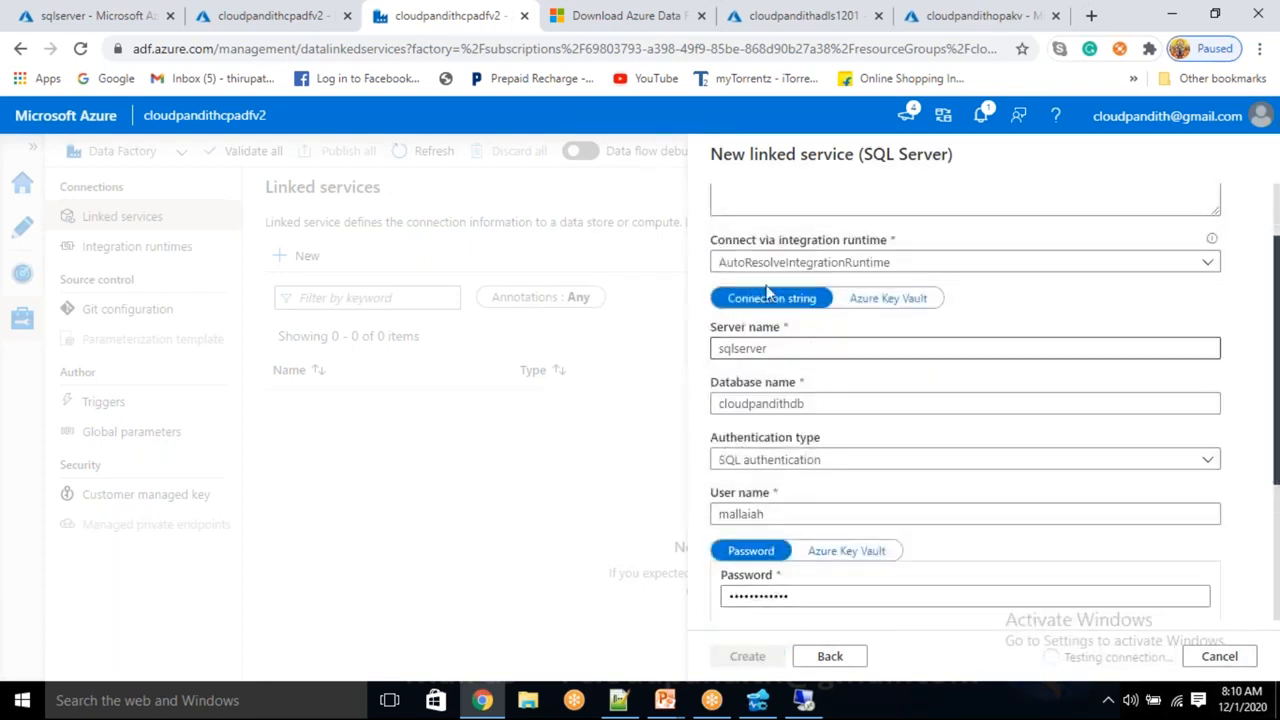
drag(710, 243, 883, 240)
click(915, 247)
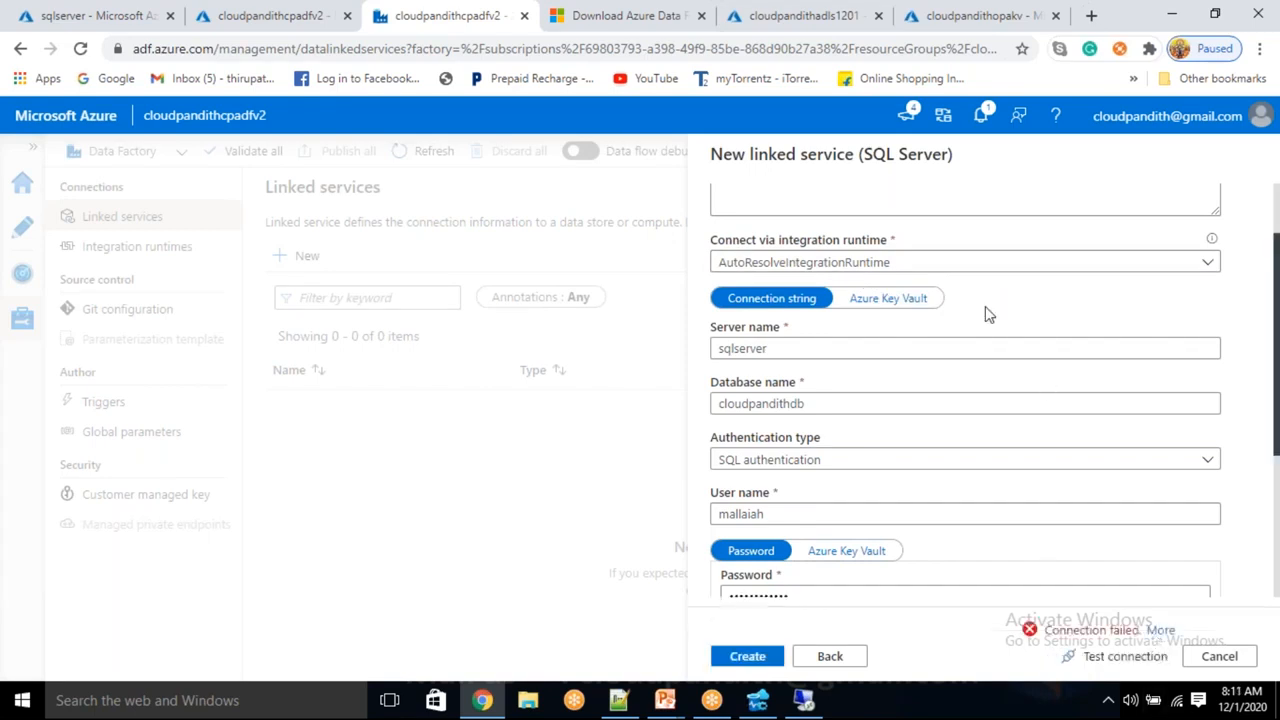
click(946, 264)
click(797, 352)
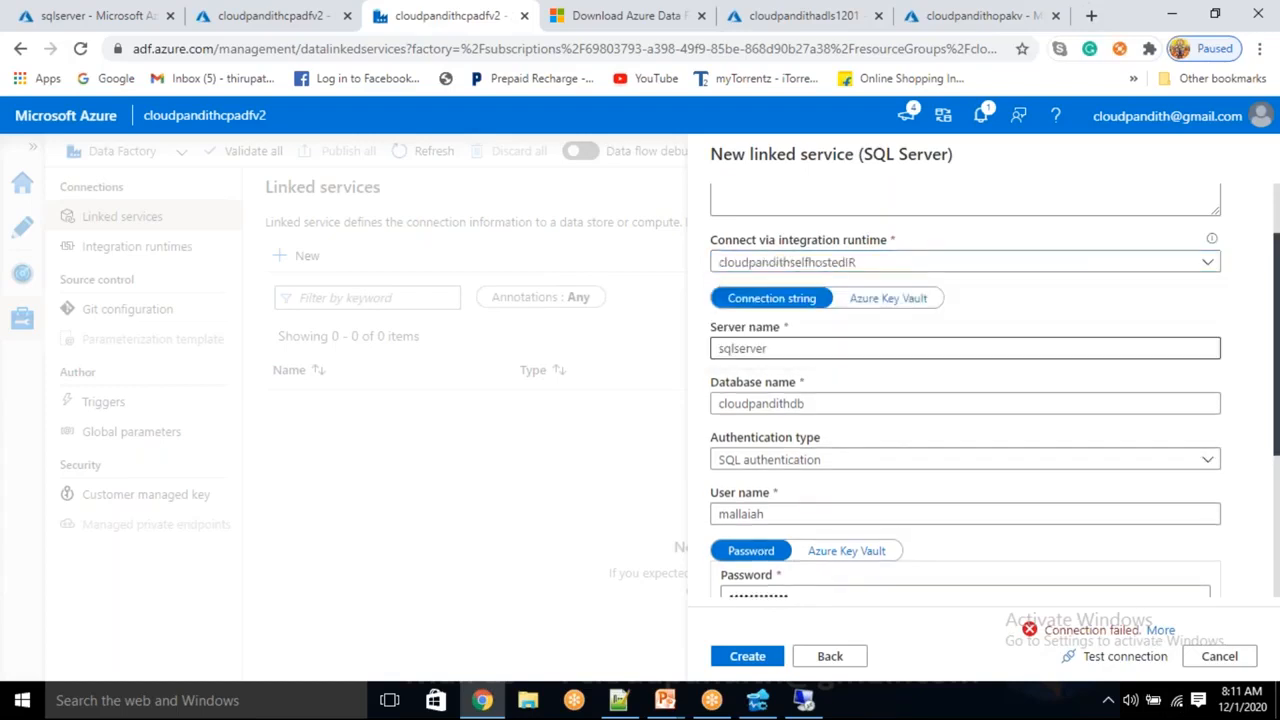
click(1126, 657)
Review the login-failed error details (SqlErrorNumber 18456), then dismiss them
scroll(1116, 553, down, 1)
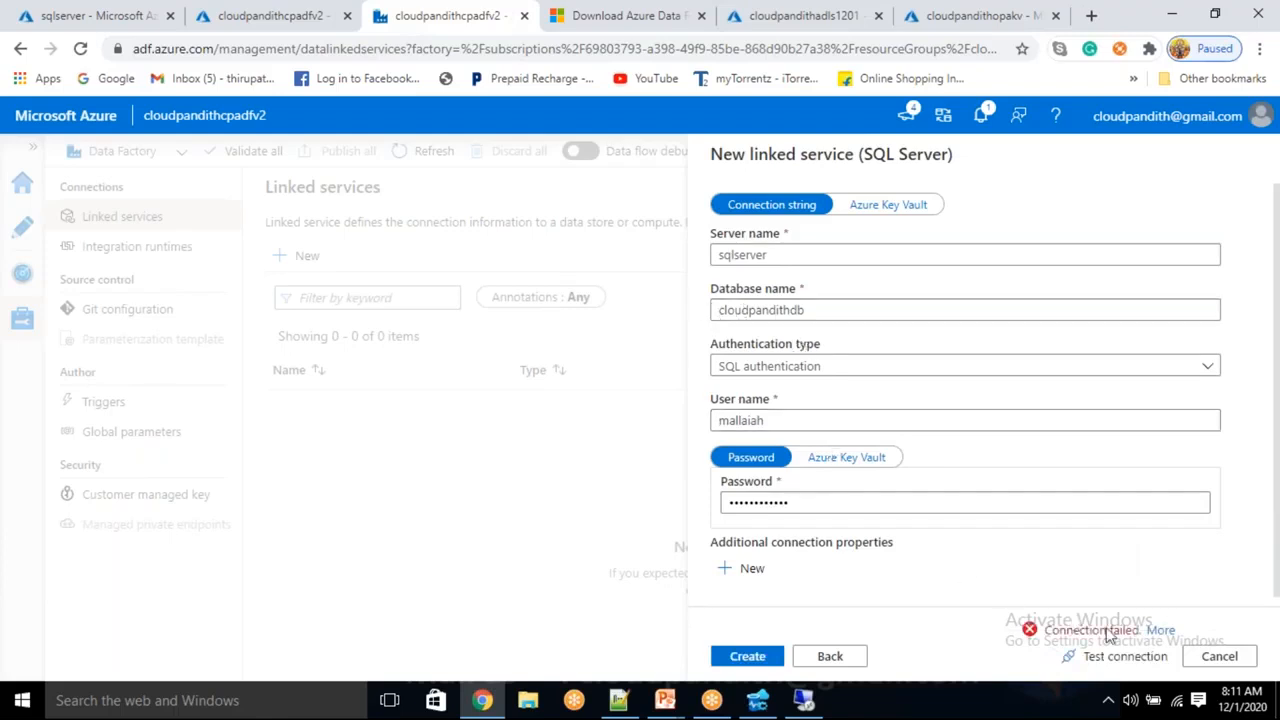
click(1160, 630)
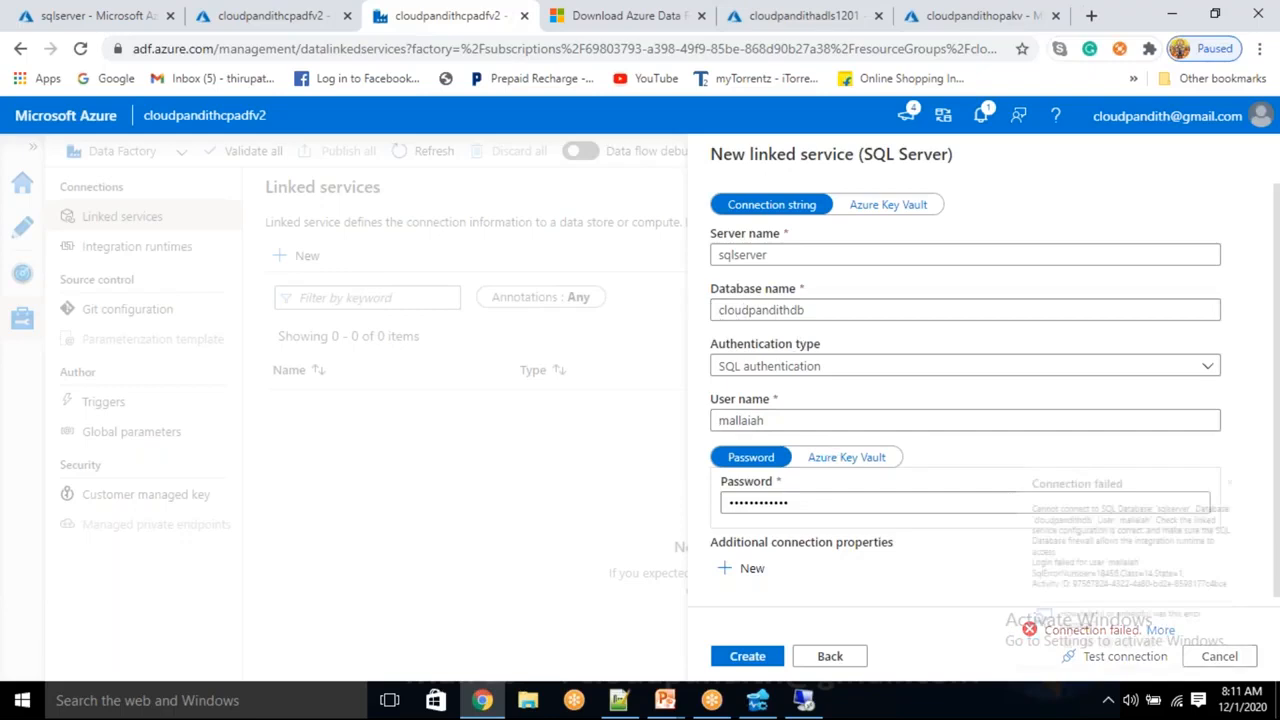
drag(1009, 425, 1183, 425)
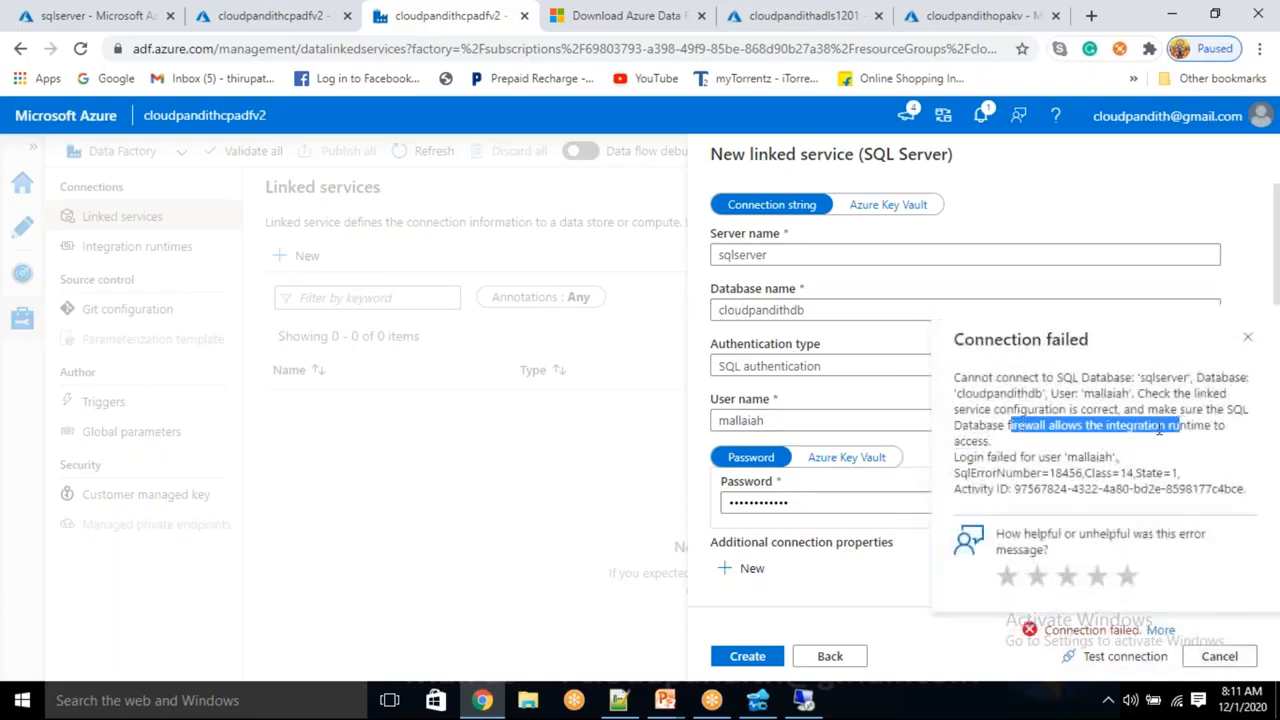
click(1028, 438)
drag(997, 377, 1188, 377)
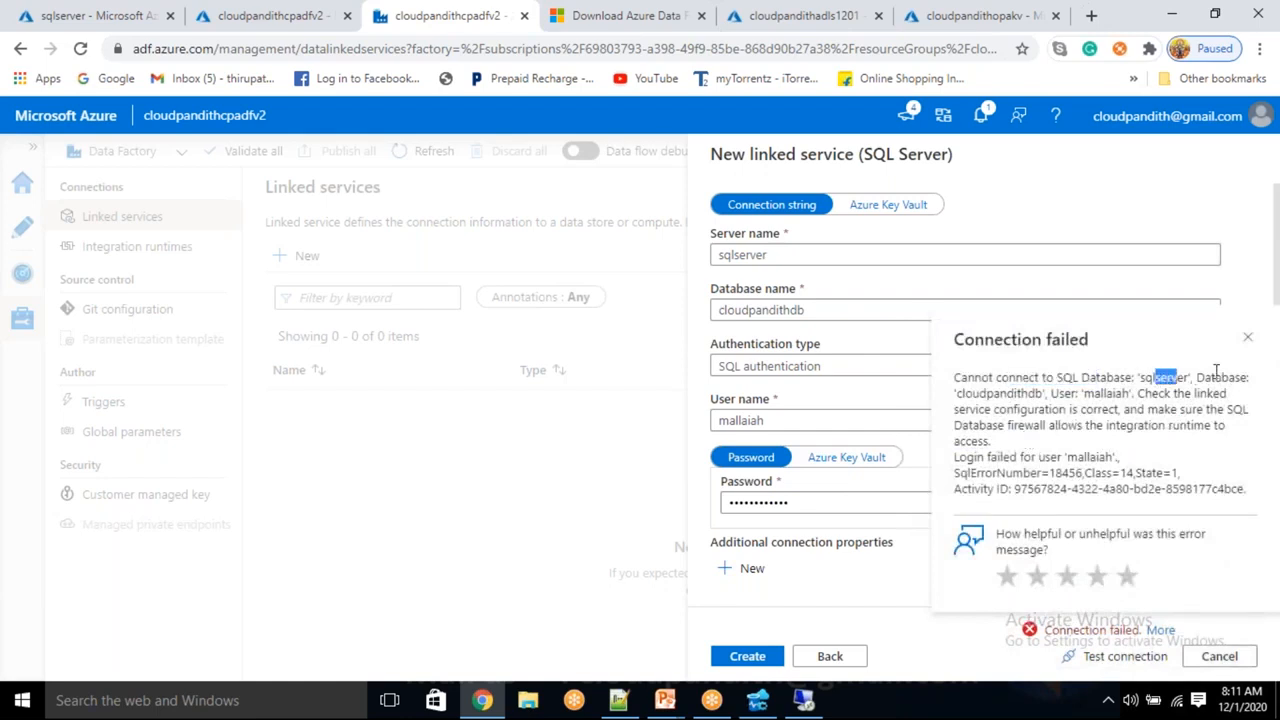
double_click(1012, 395)
double_click(1096, 393)
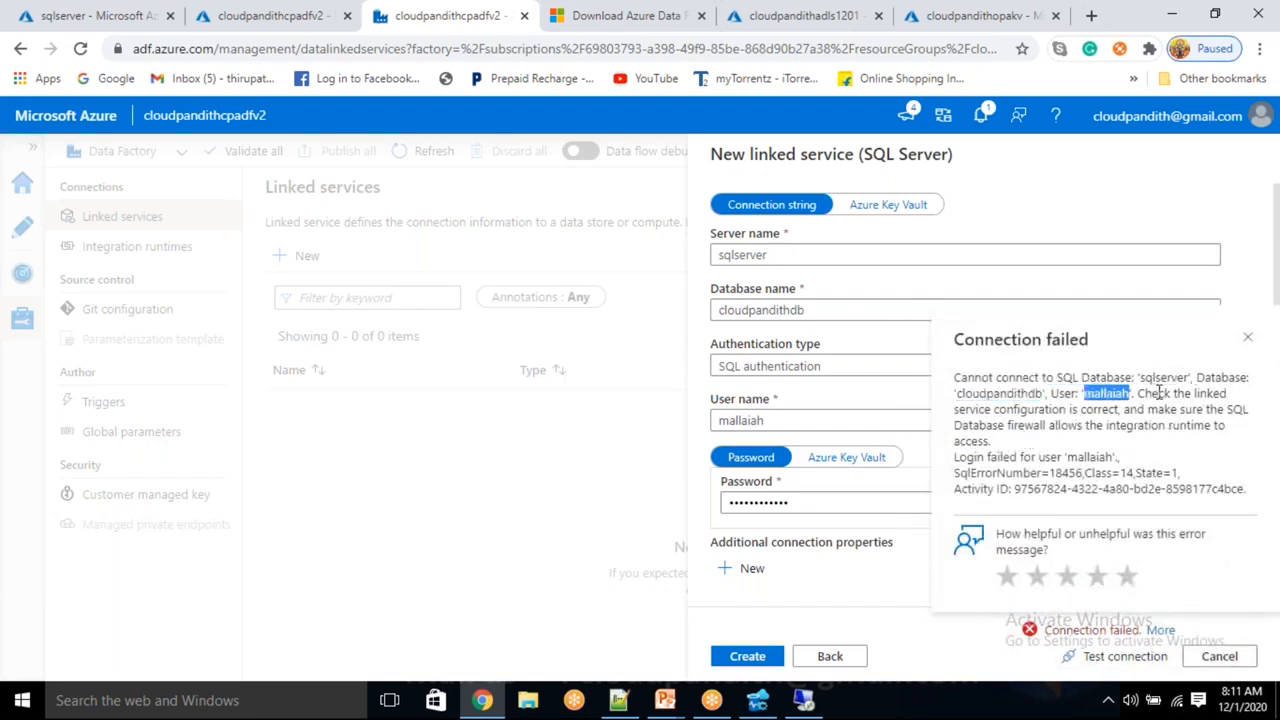
double_click(1035, 427)
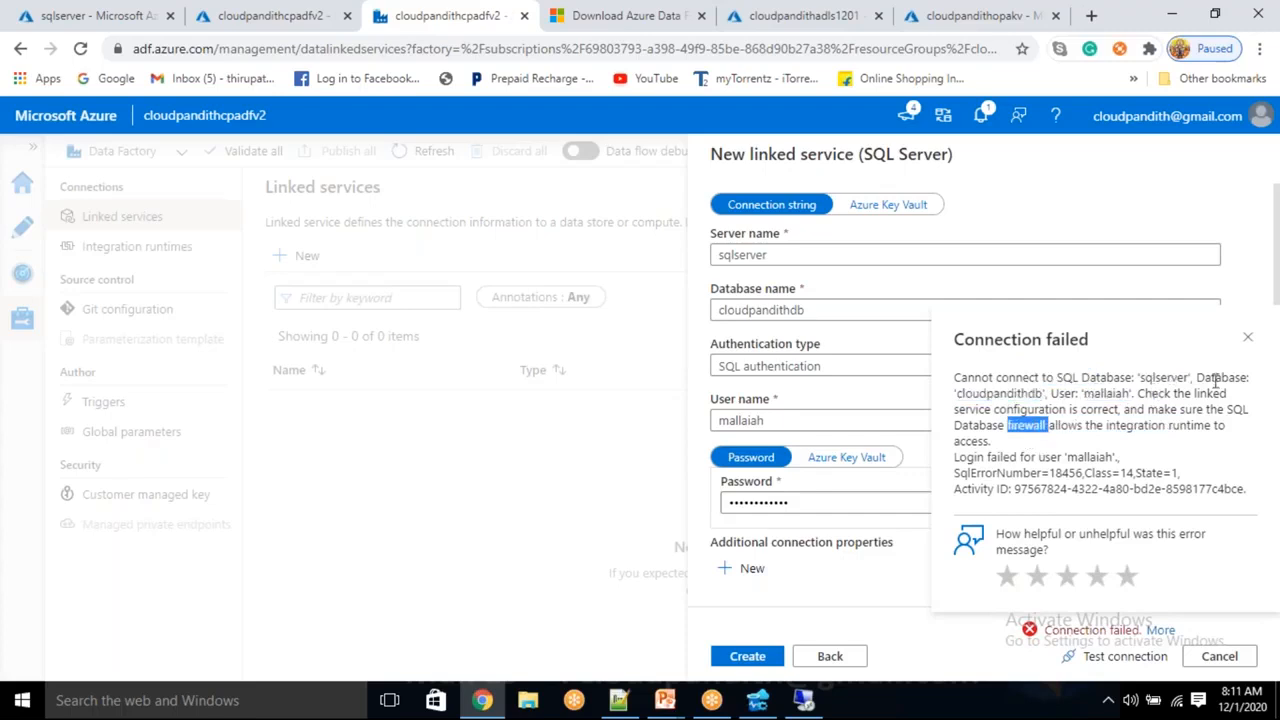
click(1247, 338)
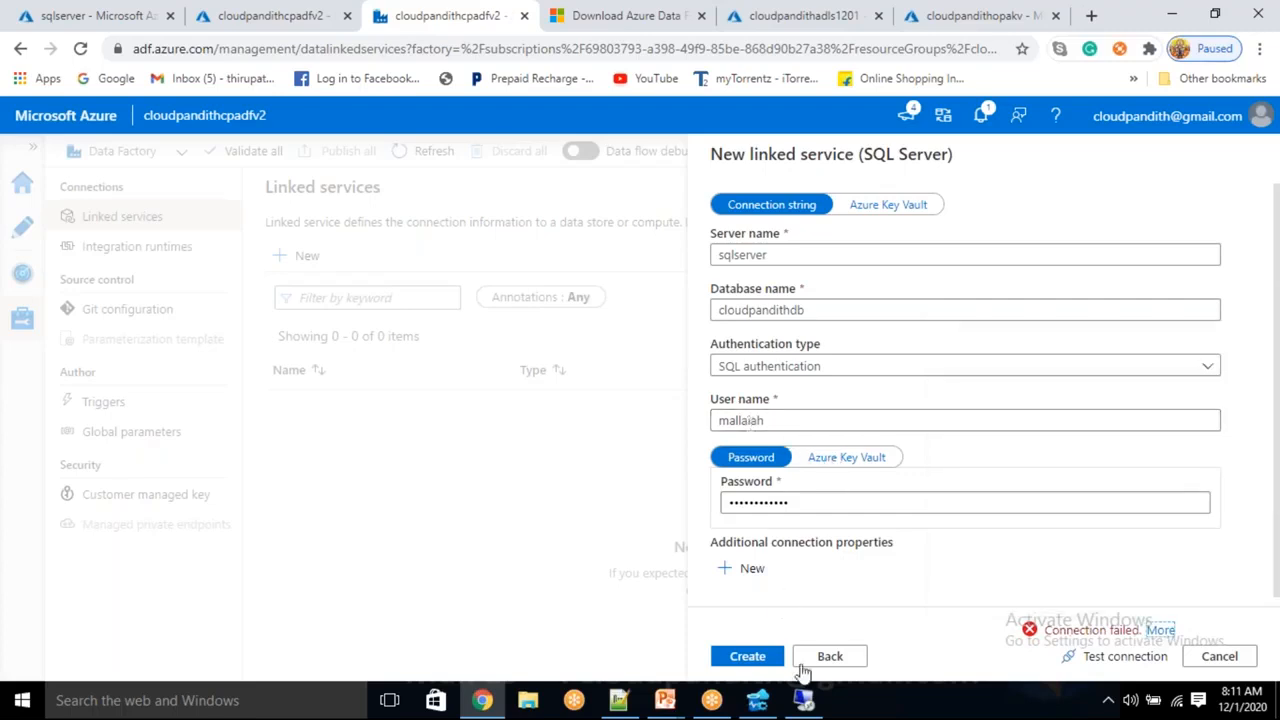
click(776, 712)
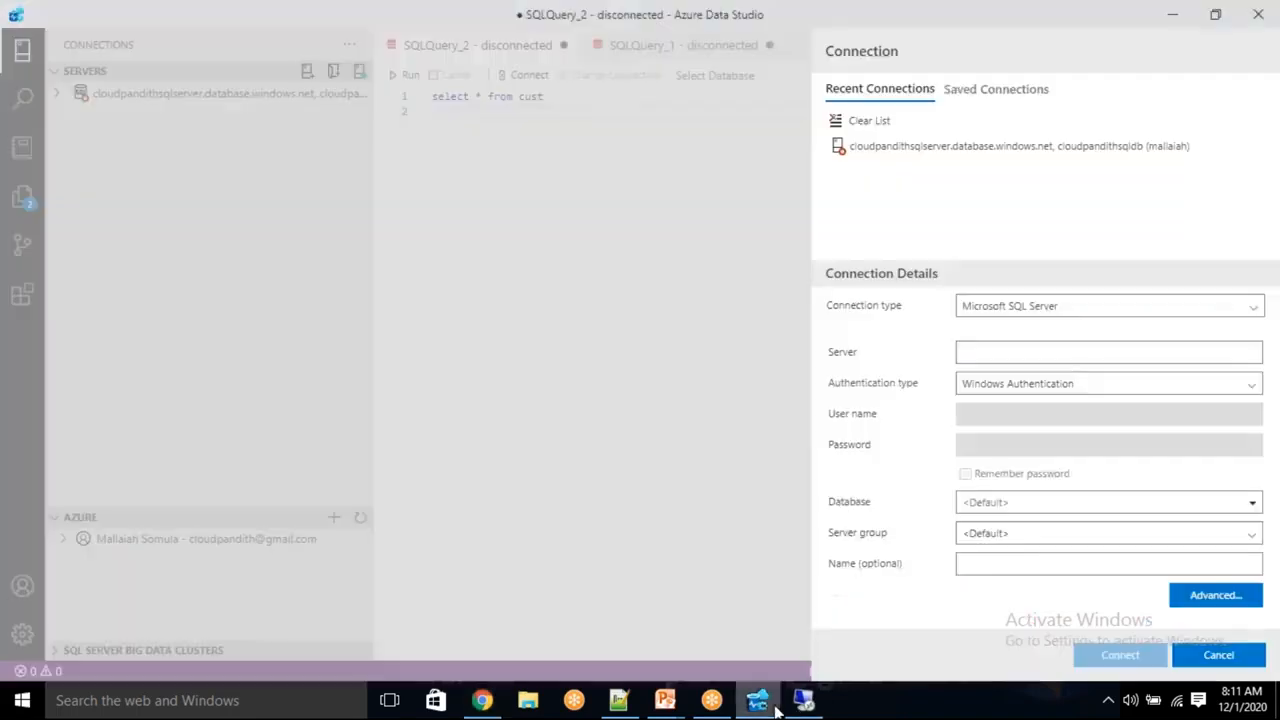
click(776, 712)
click(798, 712)
click(803, 703)
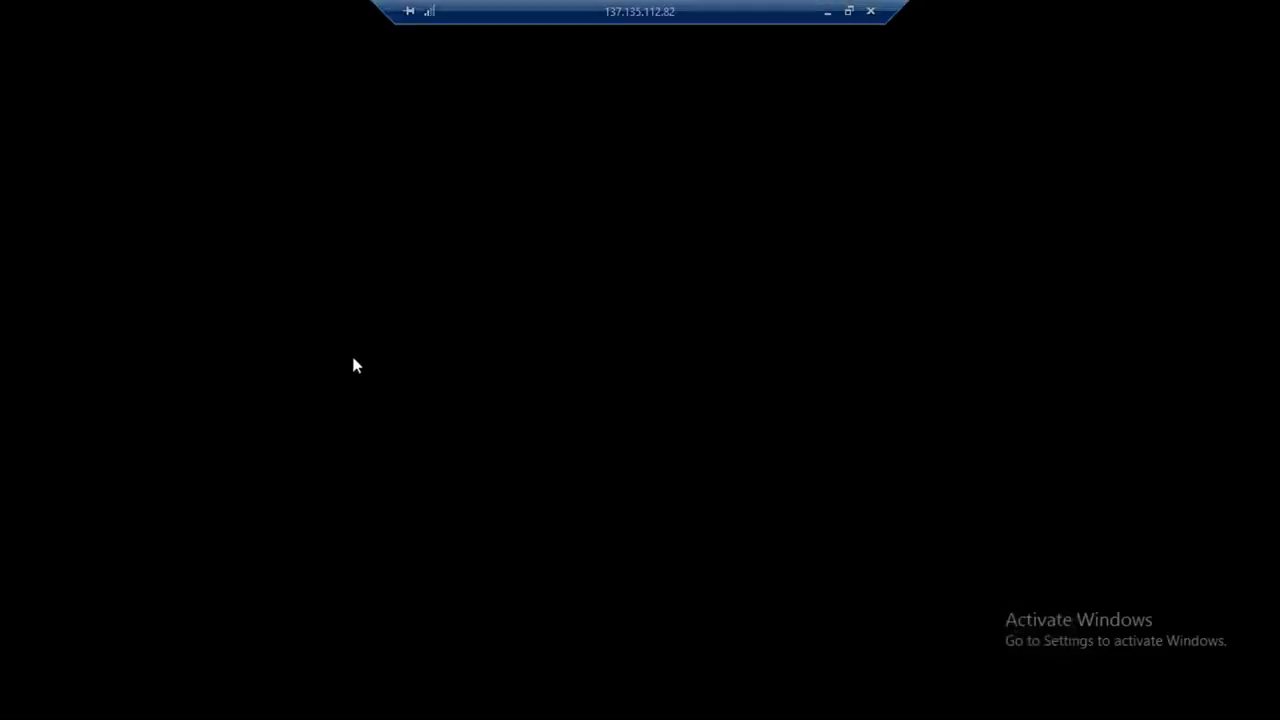
click(262, 706)
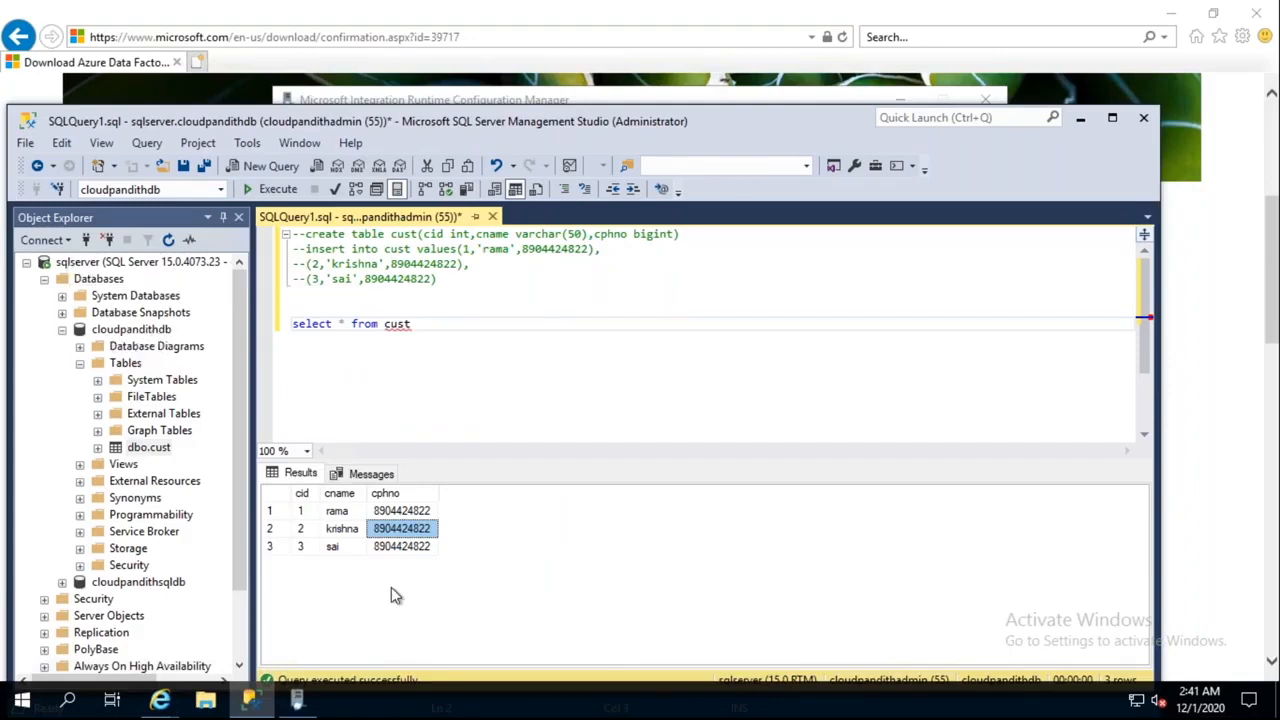
click(828, 14)
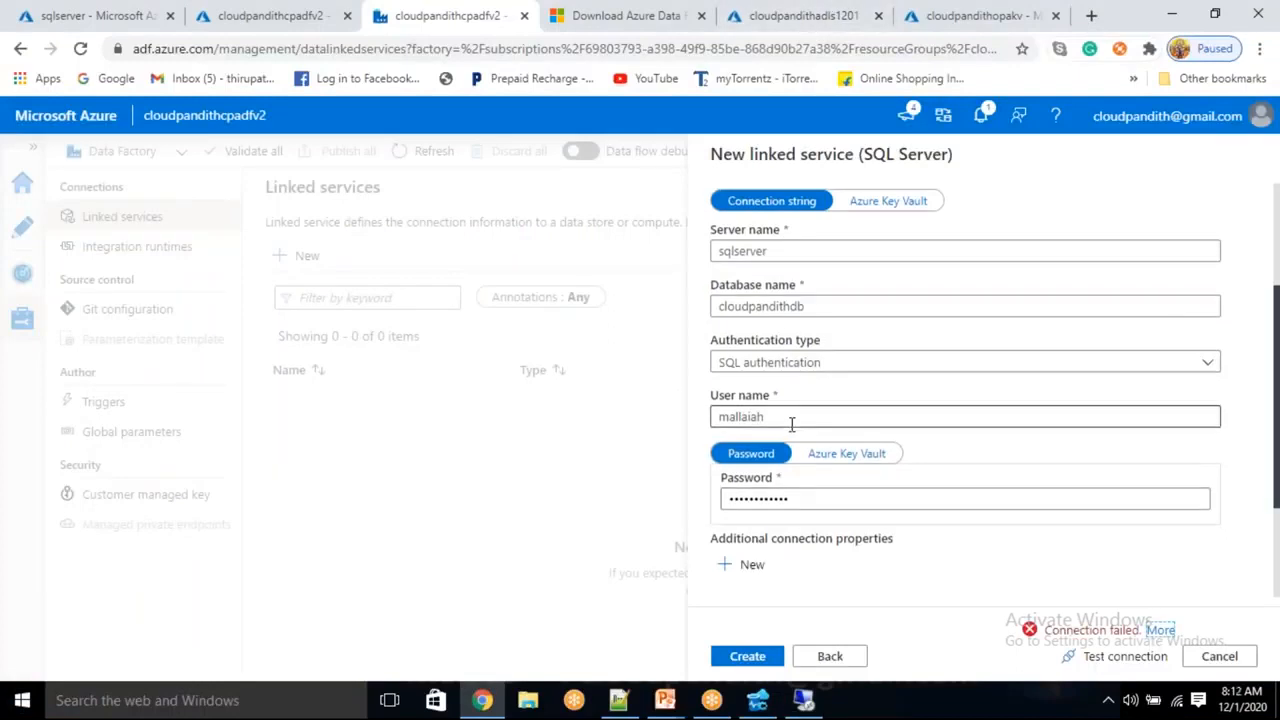
Clear the saved SQL Server password and re-enter it
scroll(791, 424, up, 1)
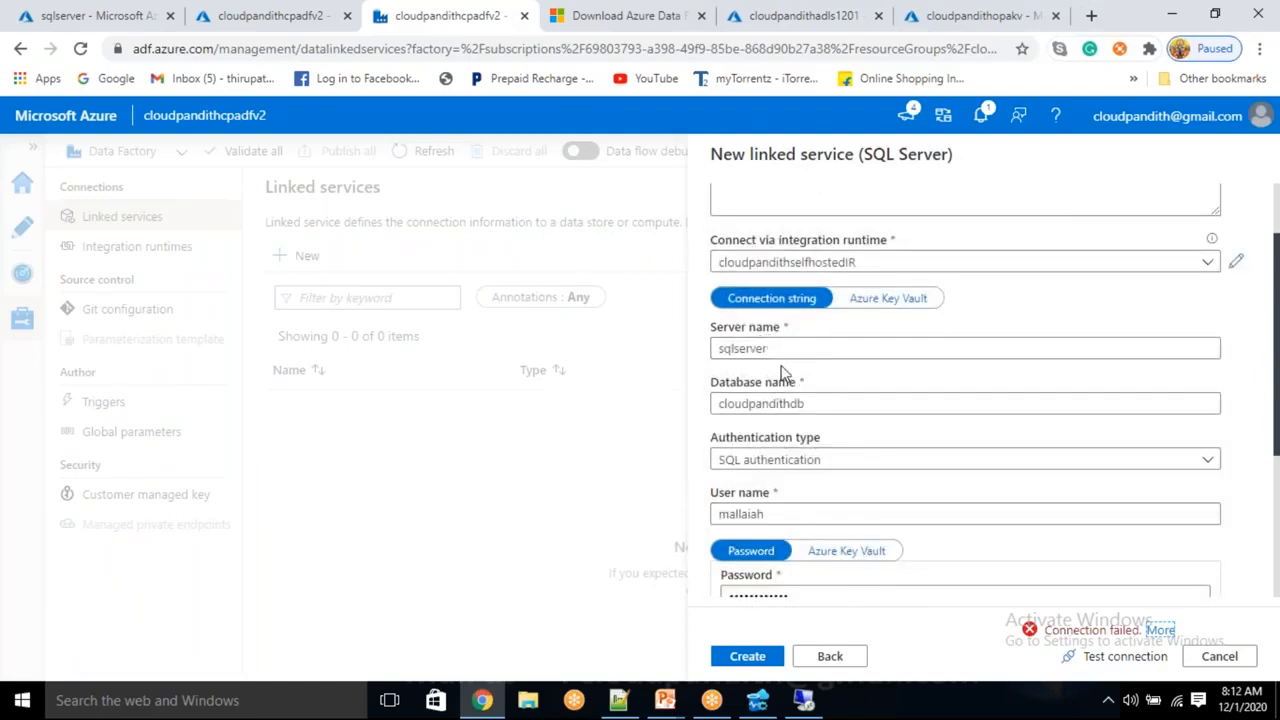
scroll(785, 368, up, 1)
scroll(808, 530, down, 3)
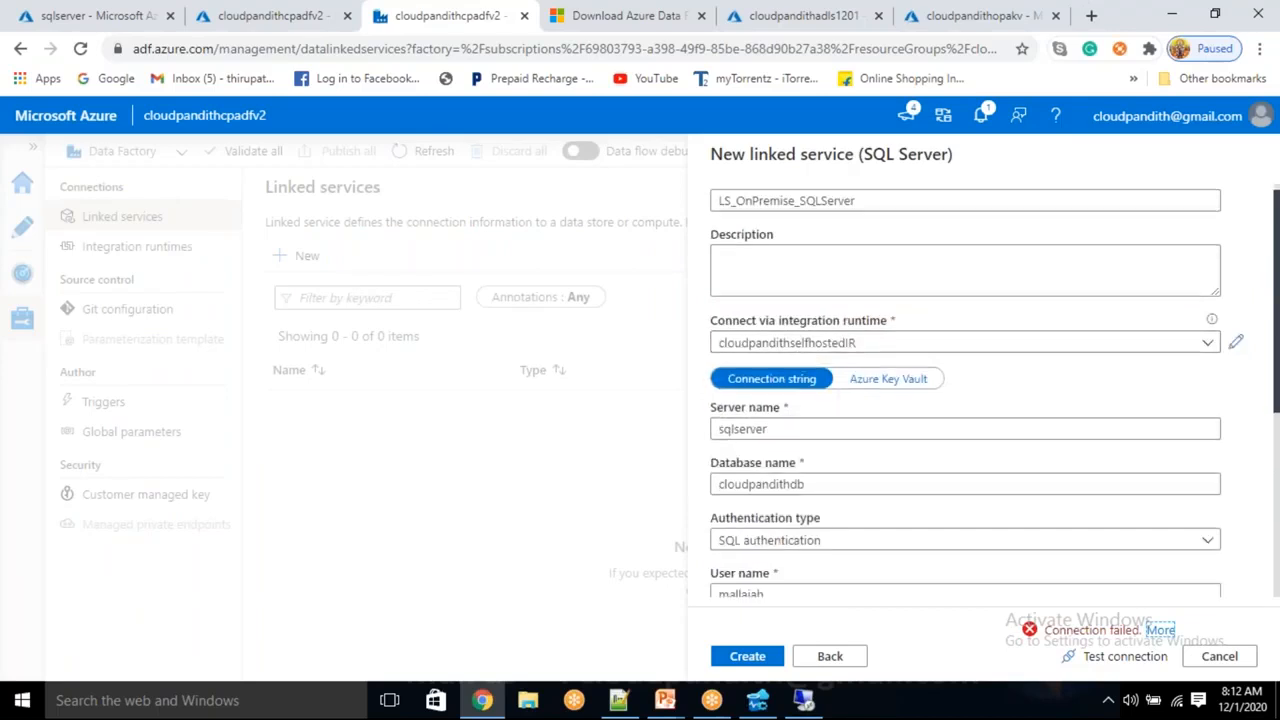
drag(833, 410, 714, 409)
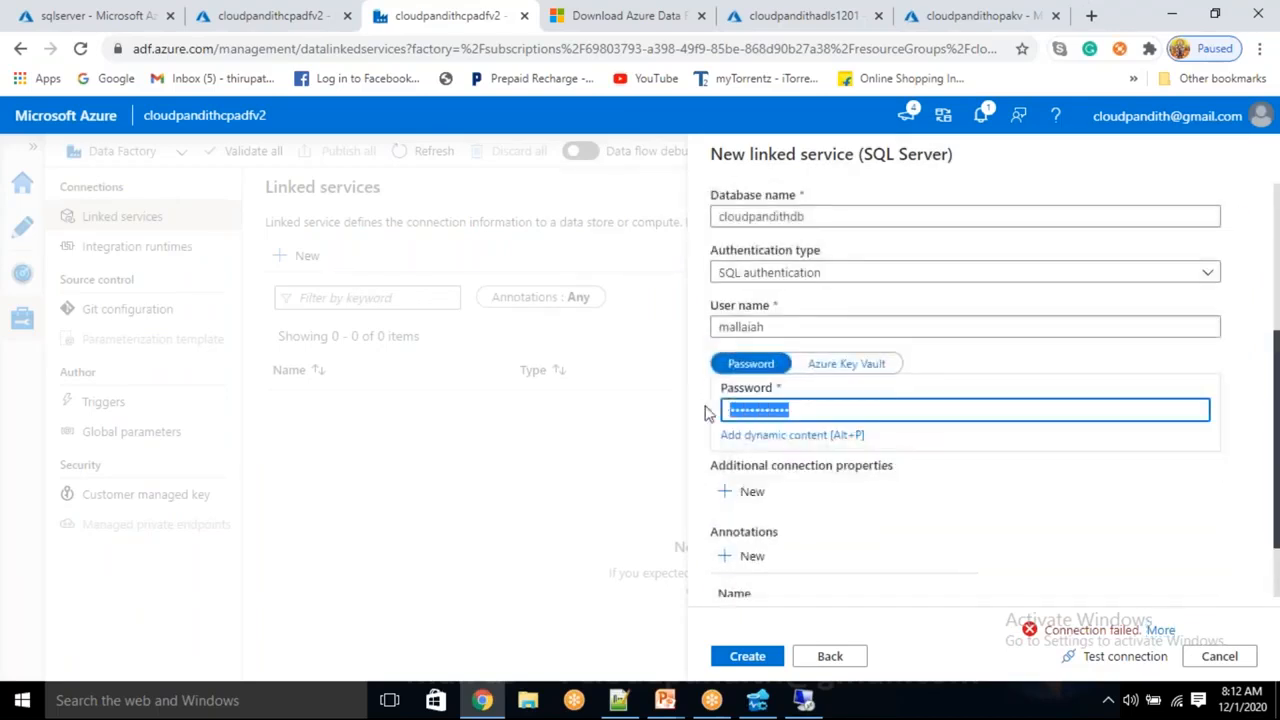
key(BackSpace)
click(812, 329)
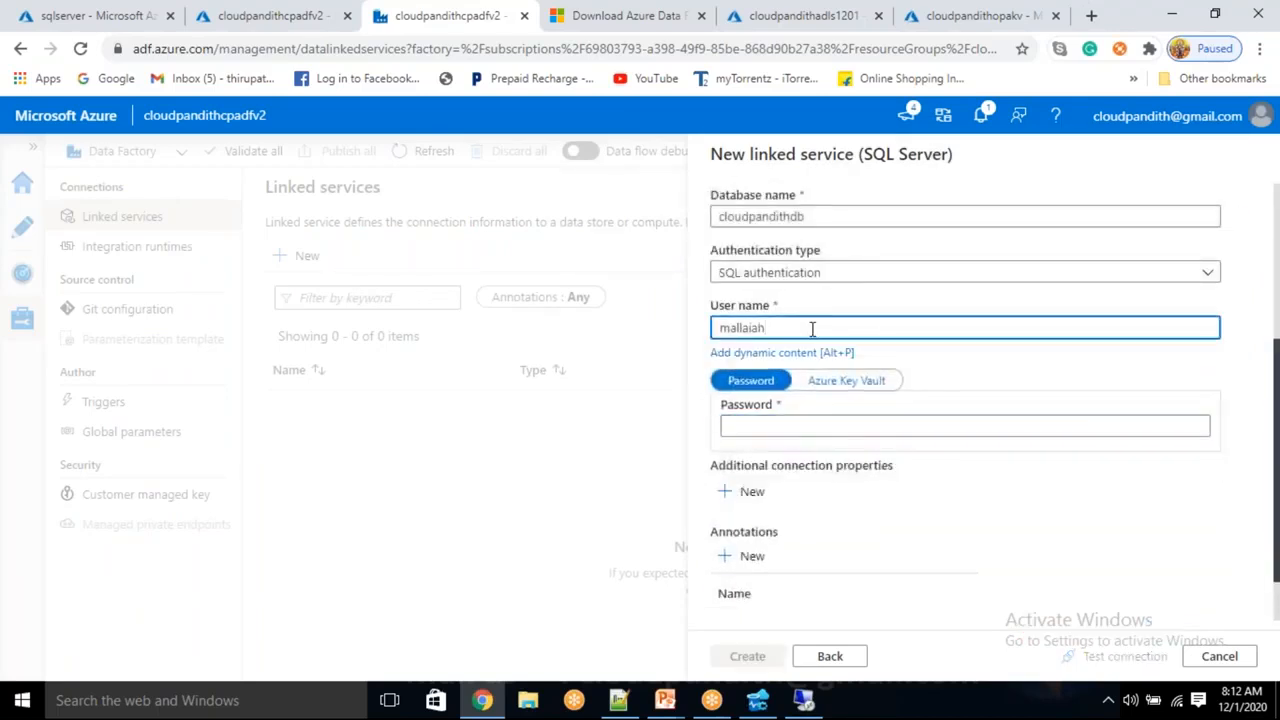
click(760, 426)
key(Tab)
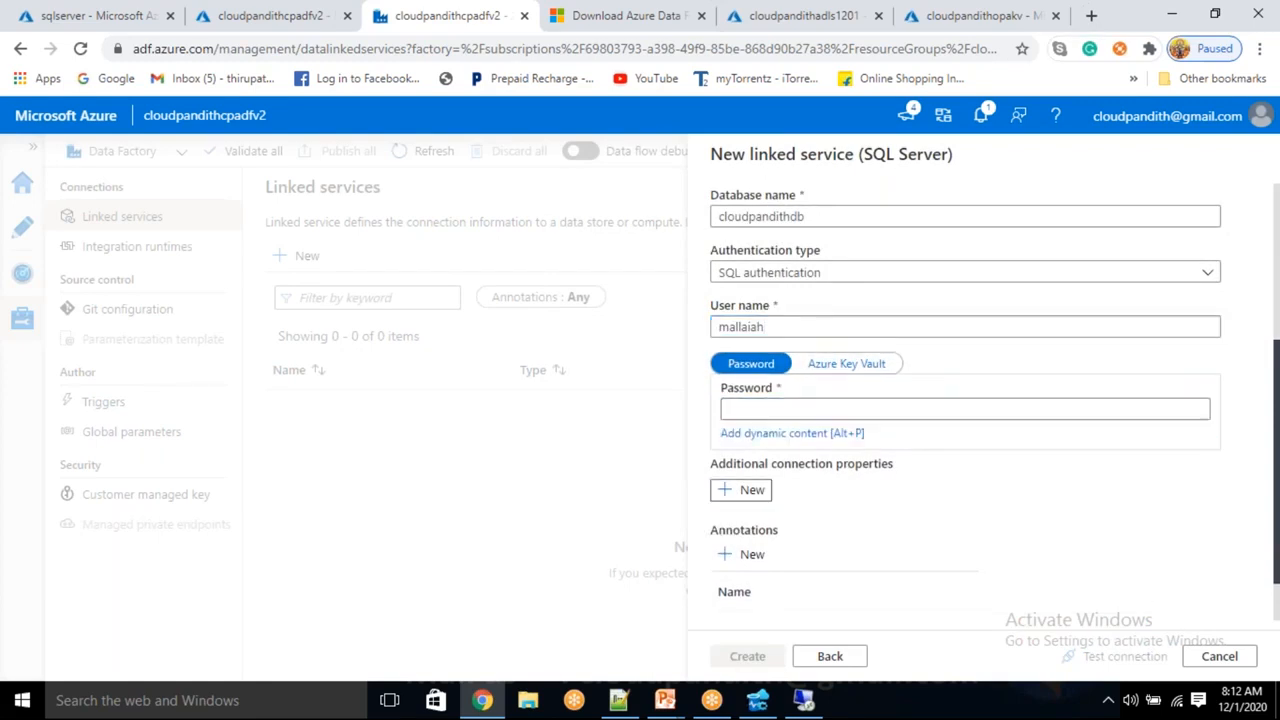
click(783, 325)
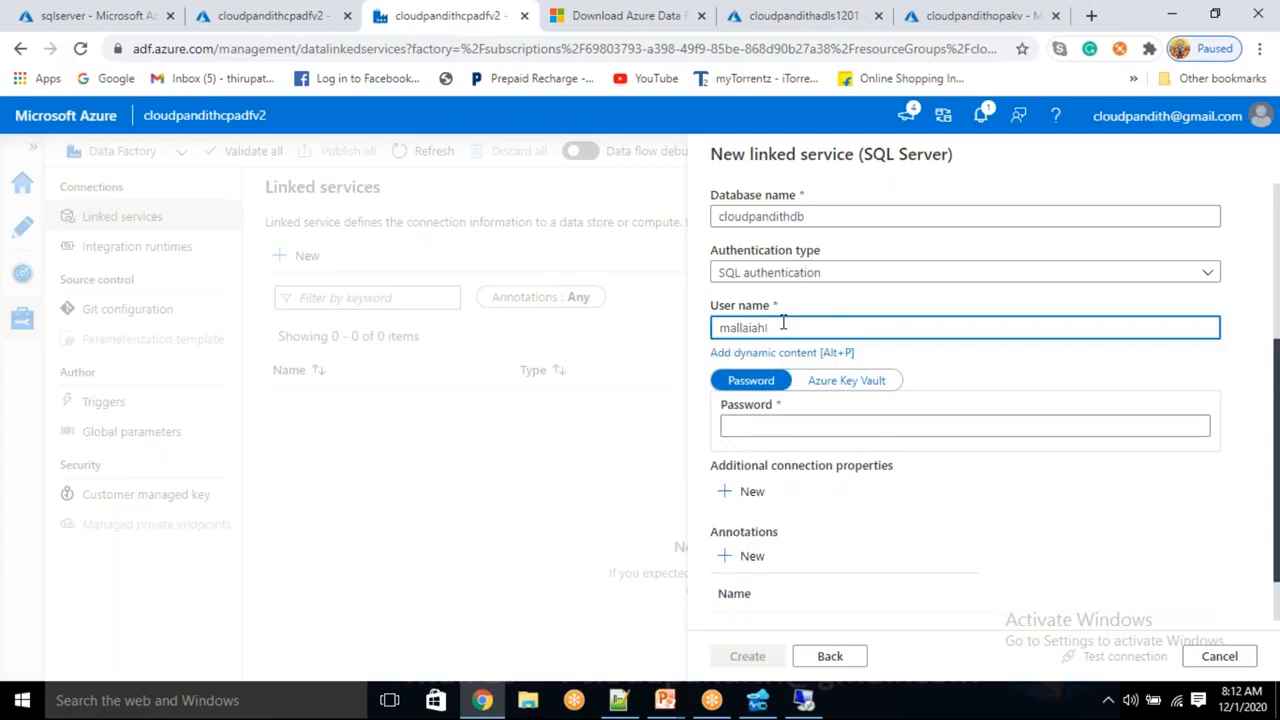
click(757, 426)
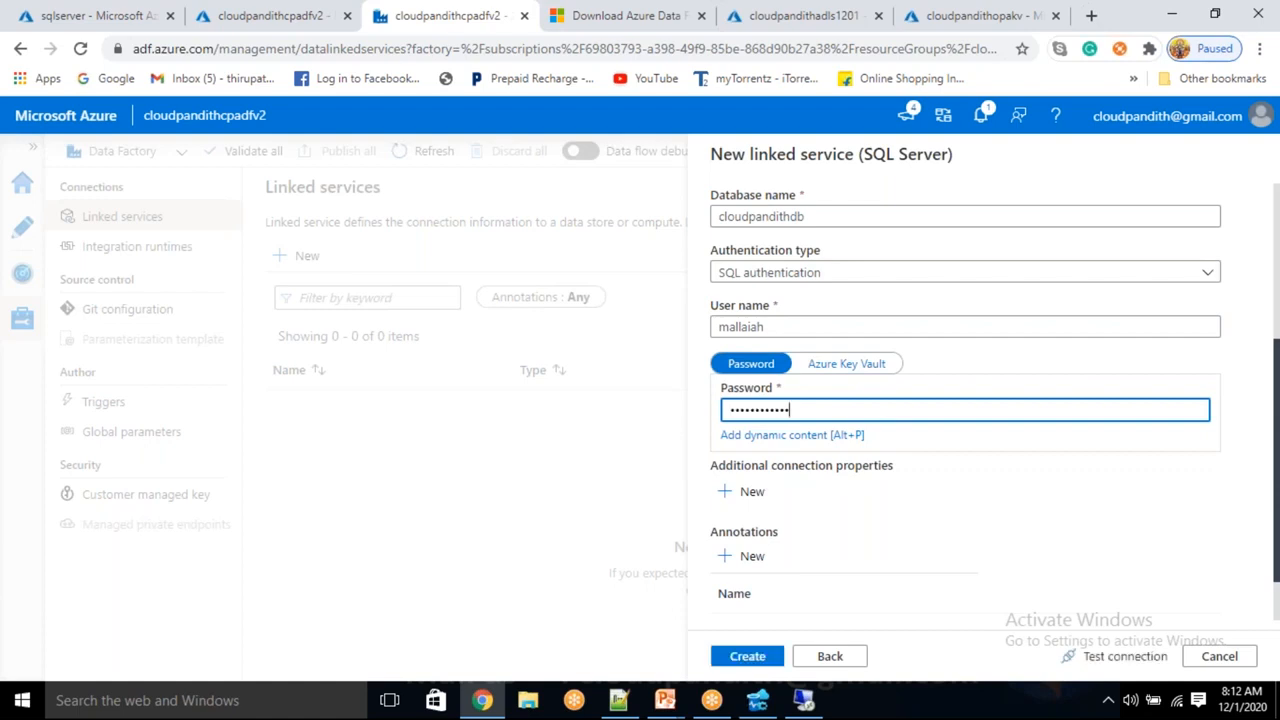
Retest the connection and review the still-failing login error before closing it
click(1101, 660)
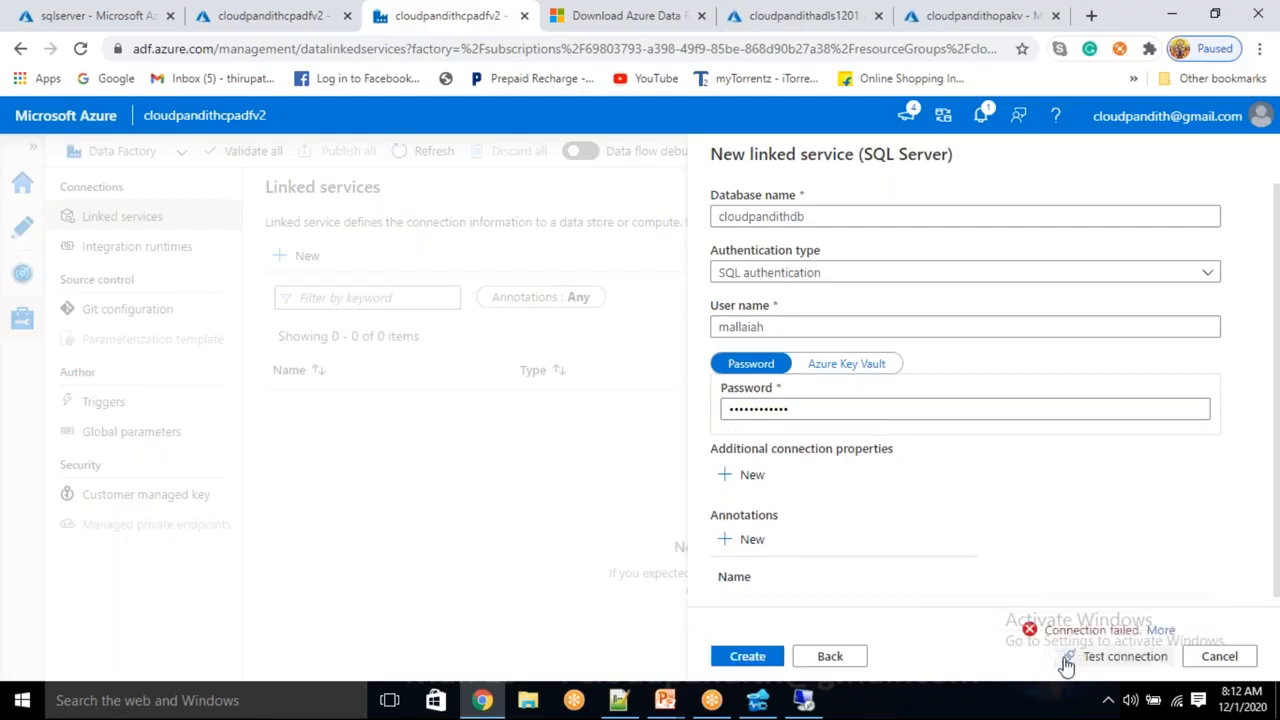
click(1162, 631)
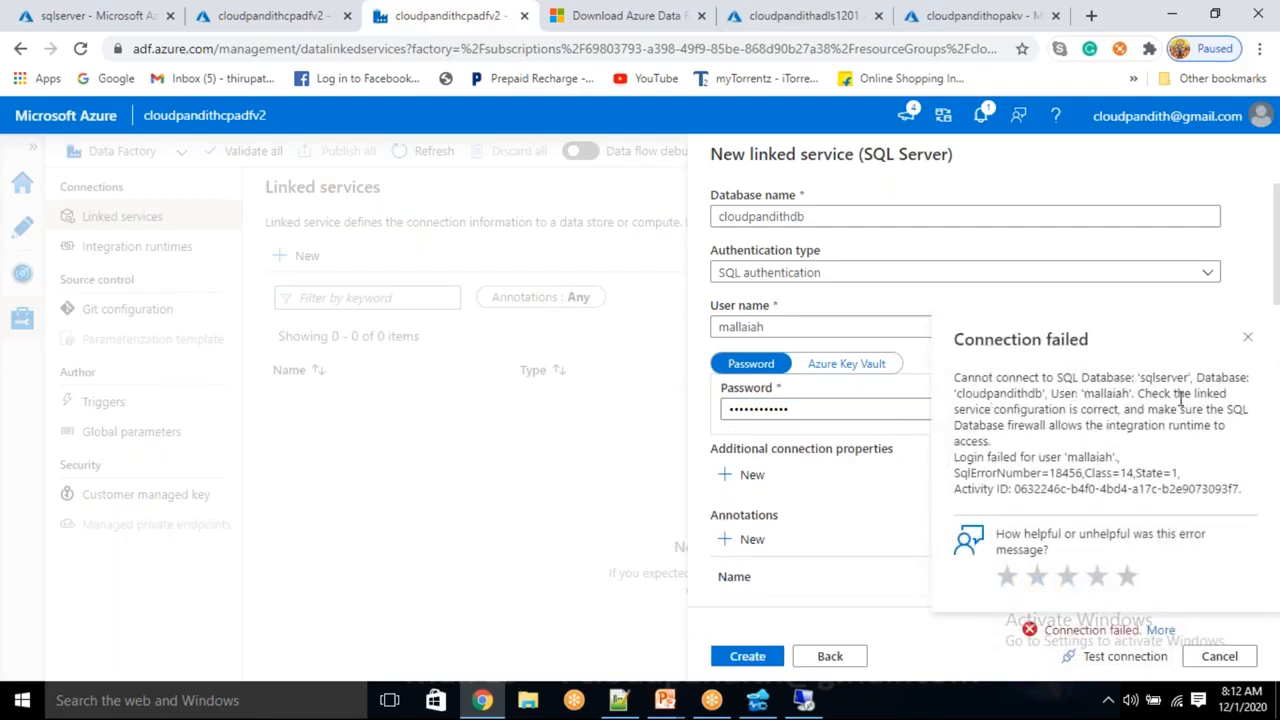
drag(1090, 425, 1090, 461)
click(1075, 437)
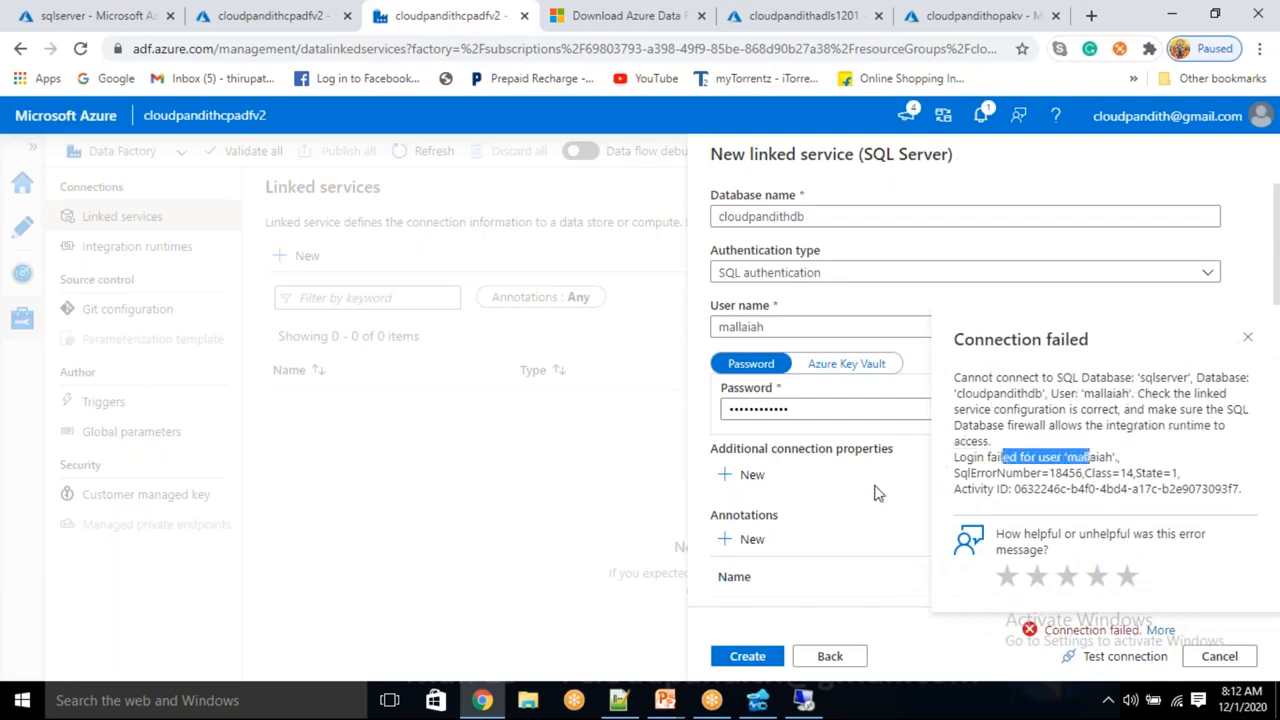
click(876, 492)
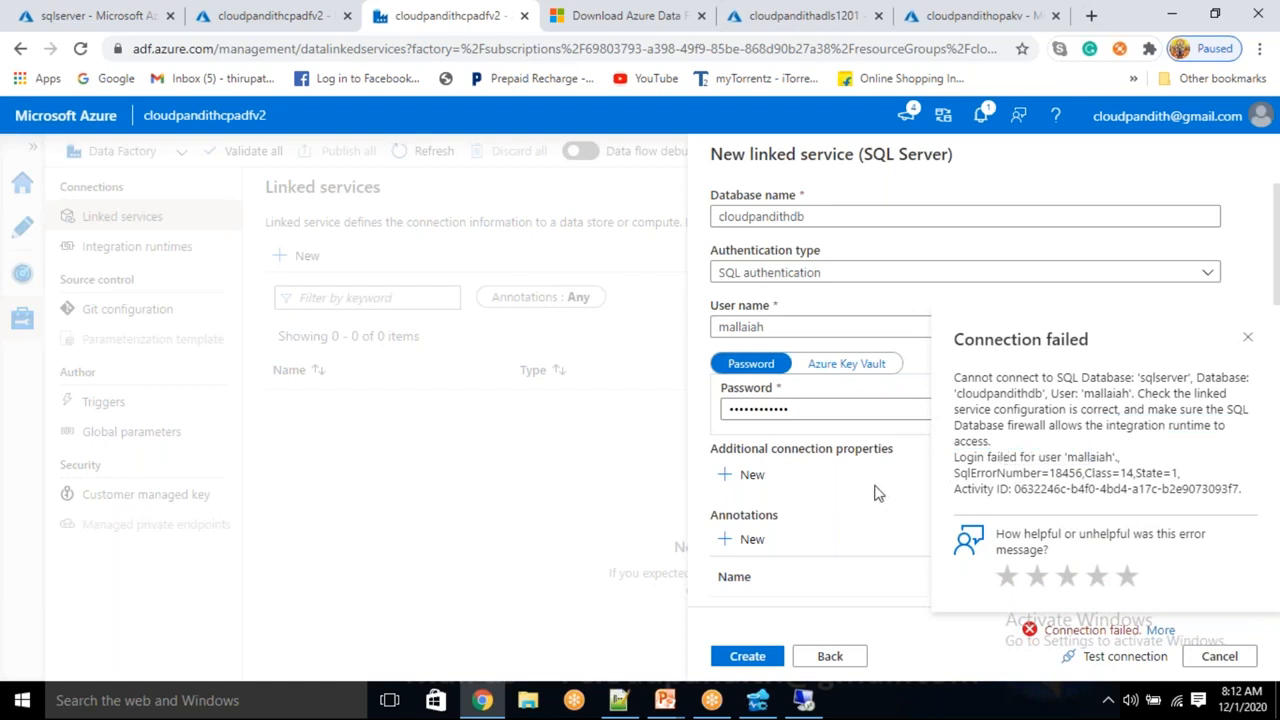
click(876, 492)
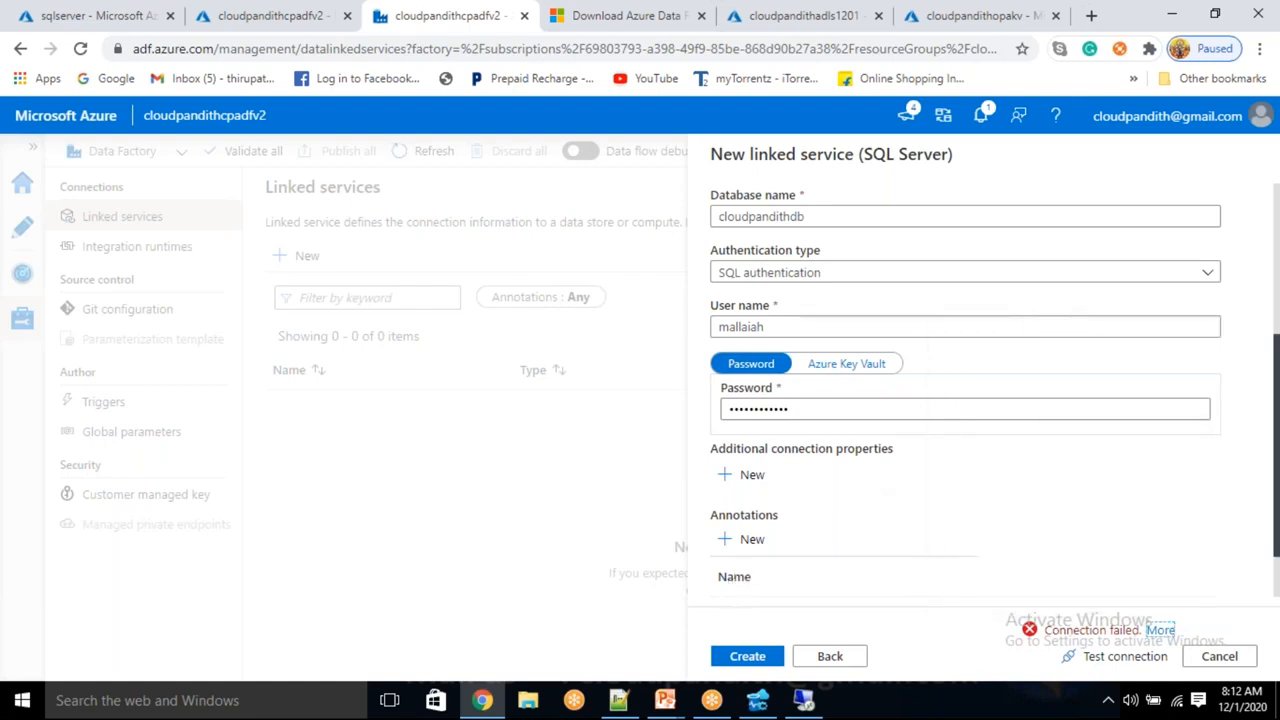
Delete the current User name and bring up the saved credentials notes
drag(783, 322, 711, 320)
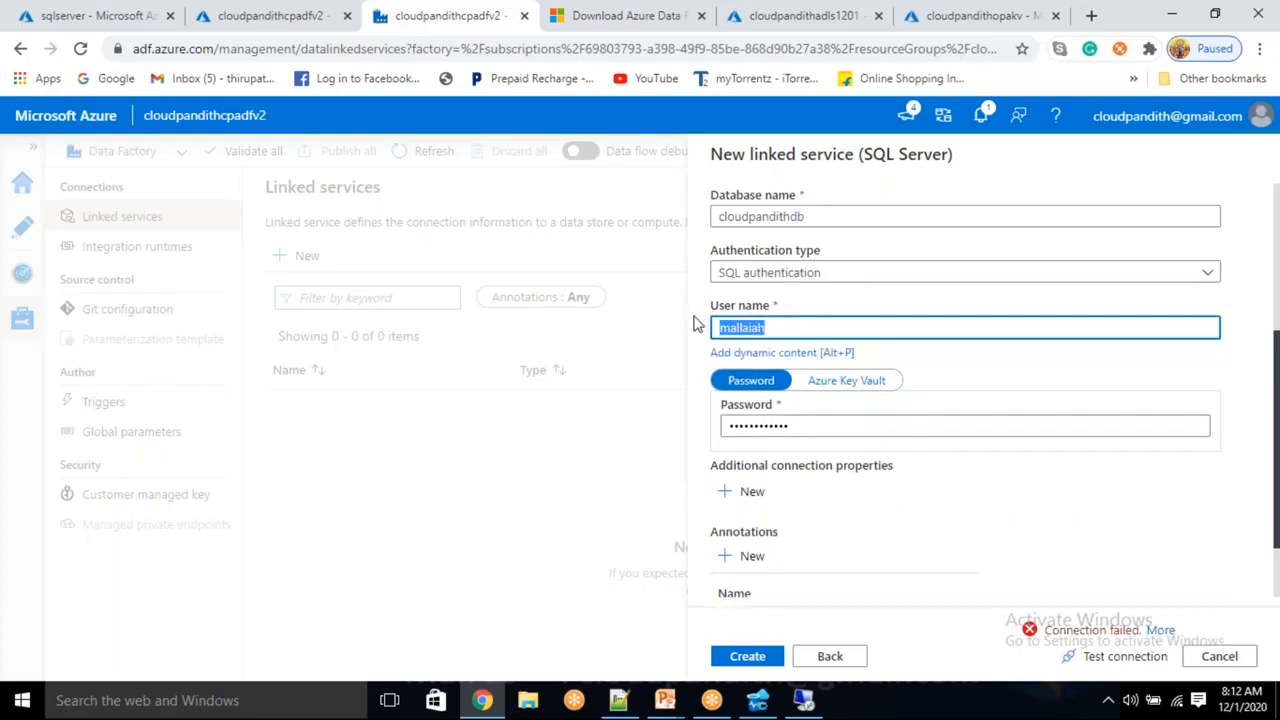
key(BackSpace)
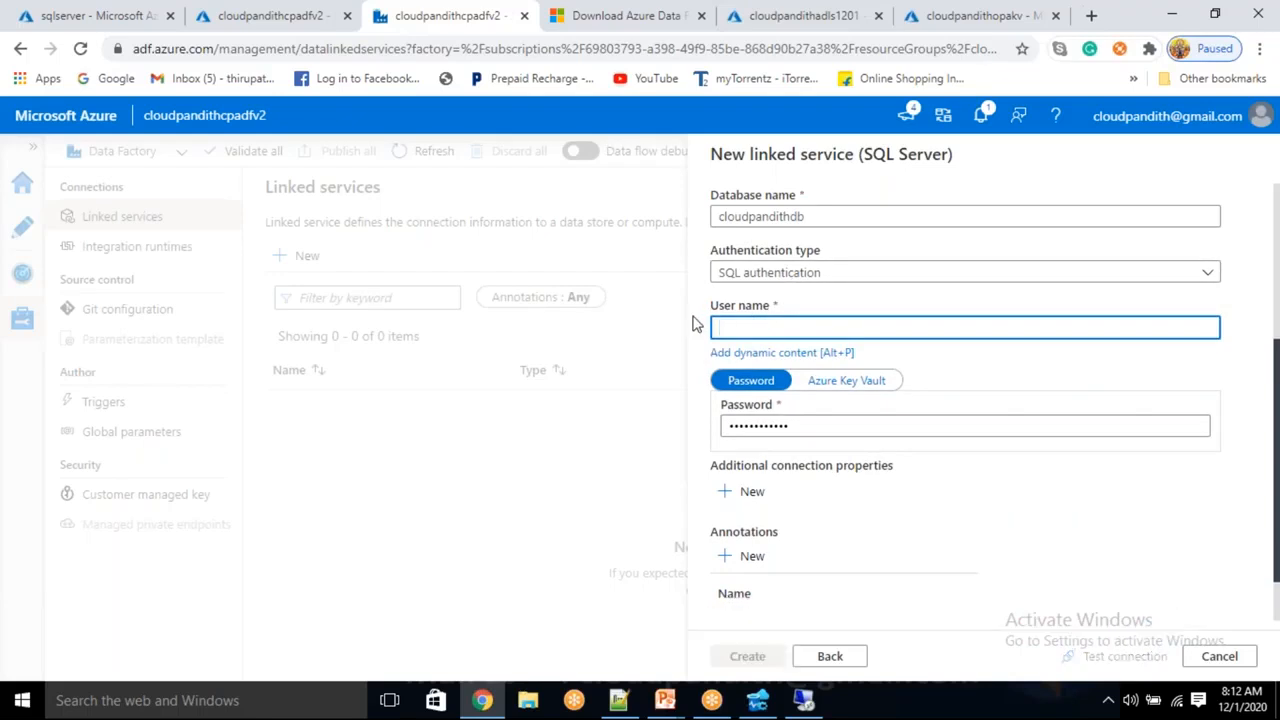
key(alt+Tab)
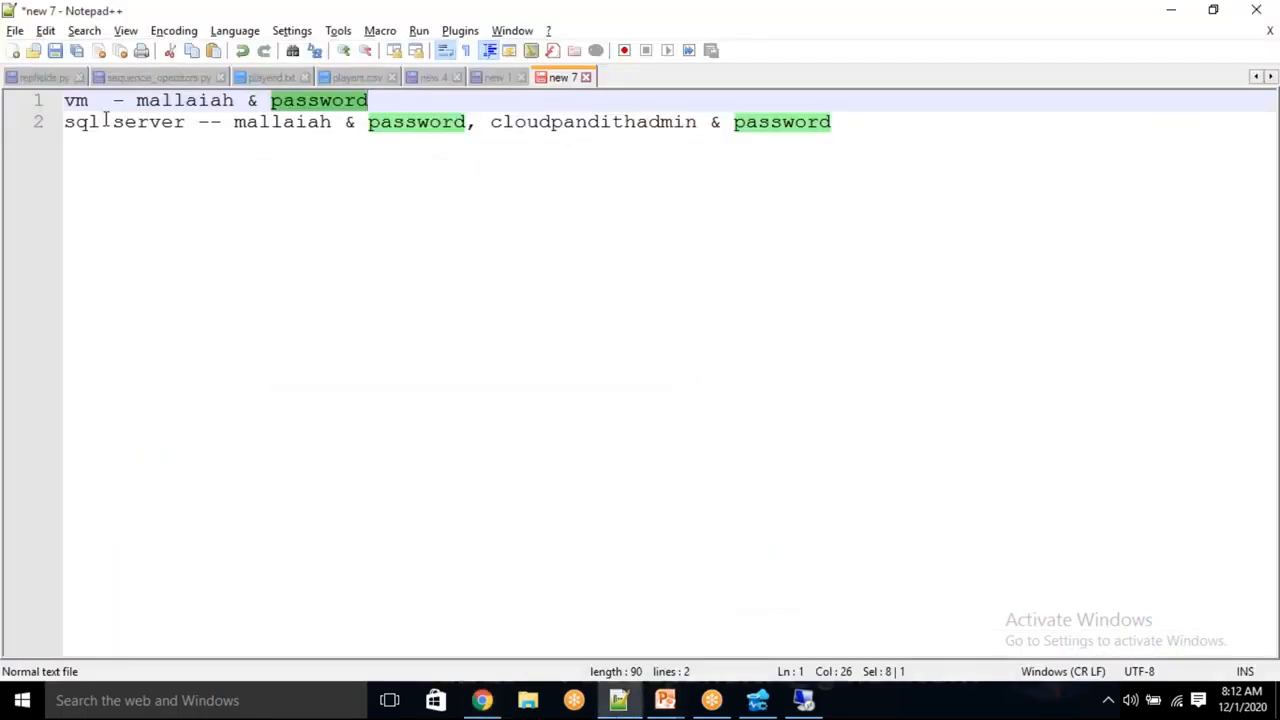
Copy the SQL Server admin login from line 2 of the notes into the User name field
drag(137, 100, 403, 108)
drag(242, 121, 368, 121)
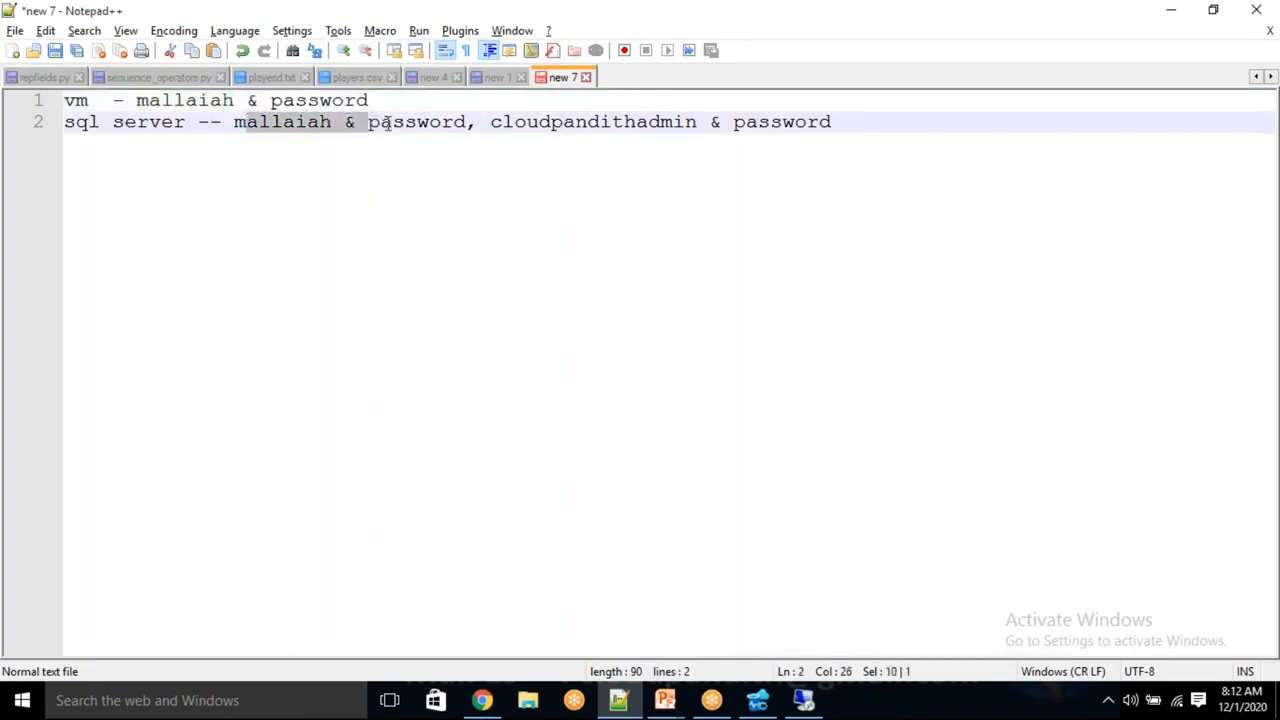
double_click(530, 119)
key(ctrl+c)
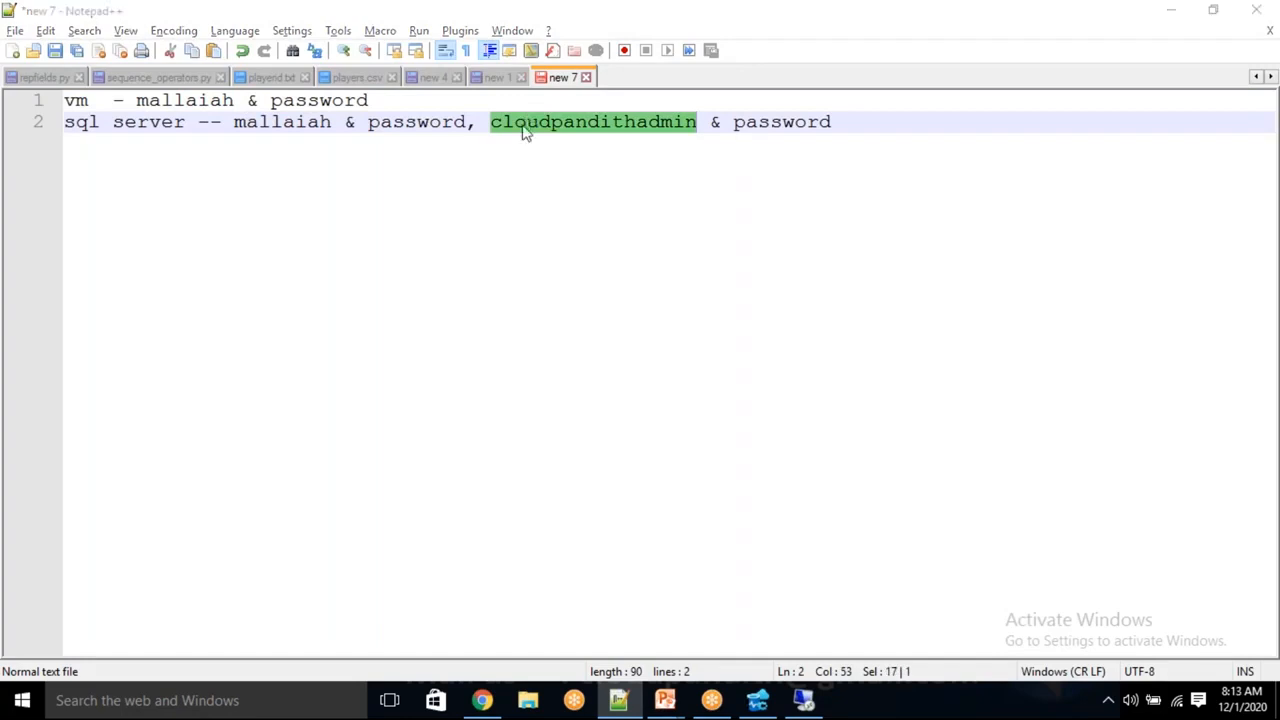
key(alt+Tab)
key(ctrl+v)
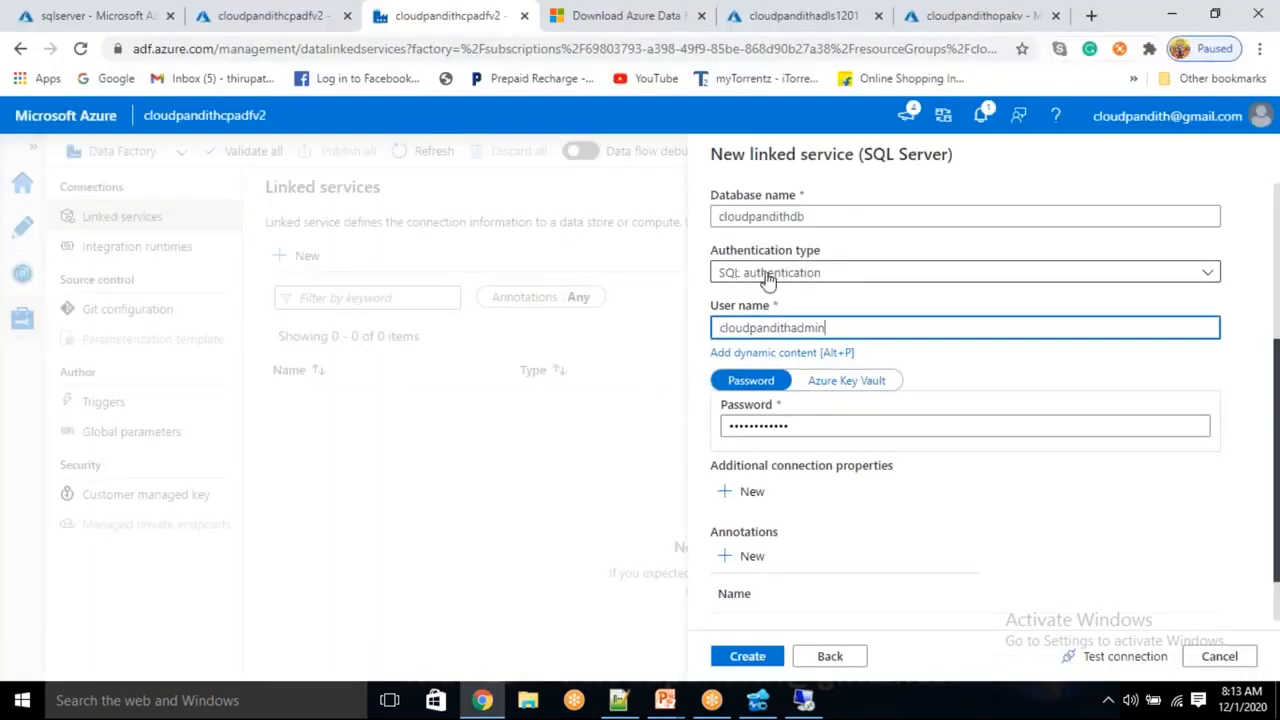
click(1110, 657)
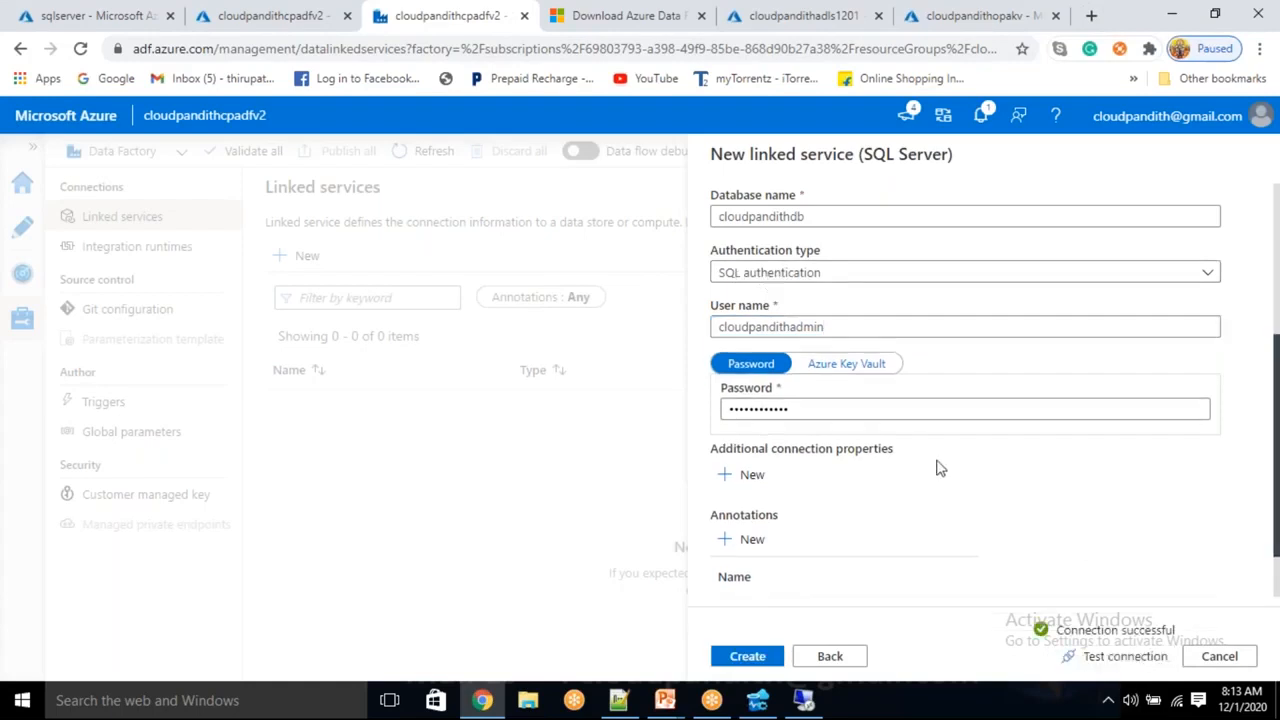
scroll(937, 464, up, 3)
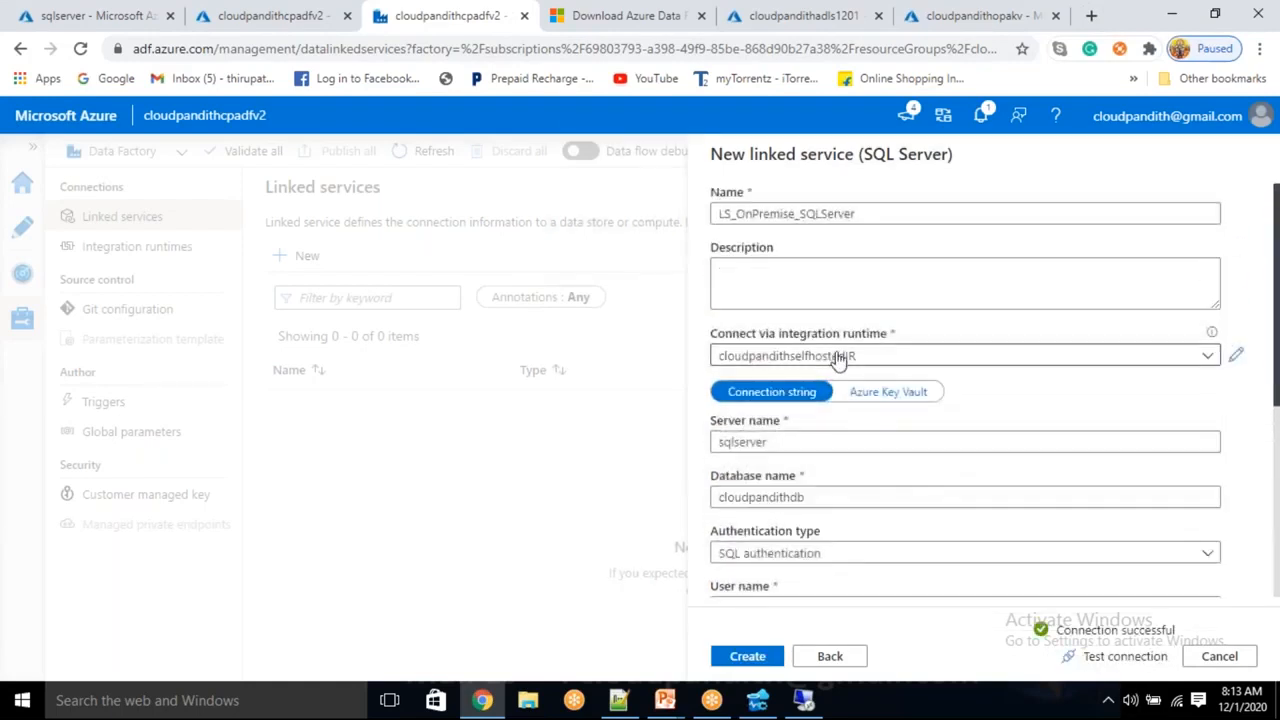
click(835, 357)
click(724, 416)
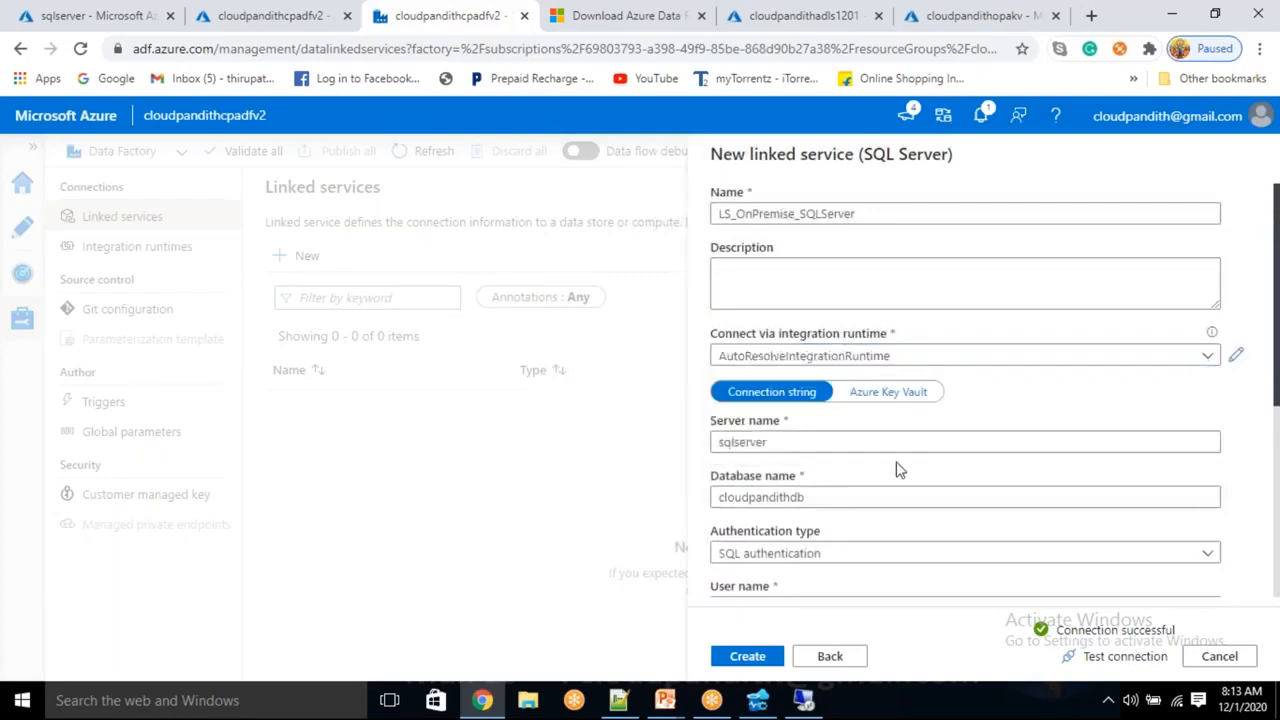
click(1095, 662)
scroll(1052, 552, down, 3)
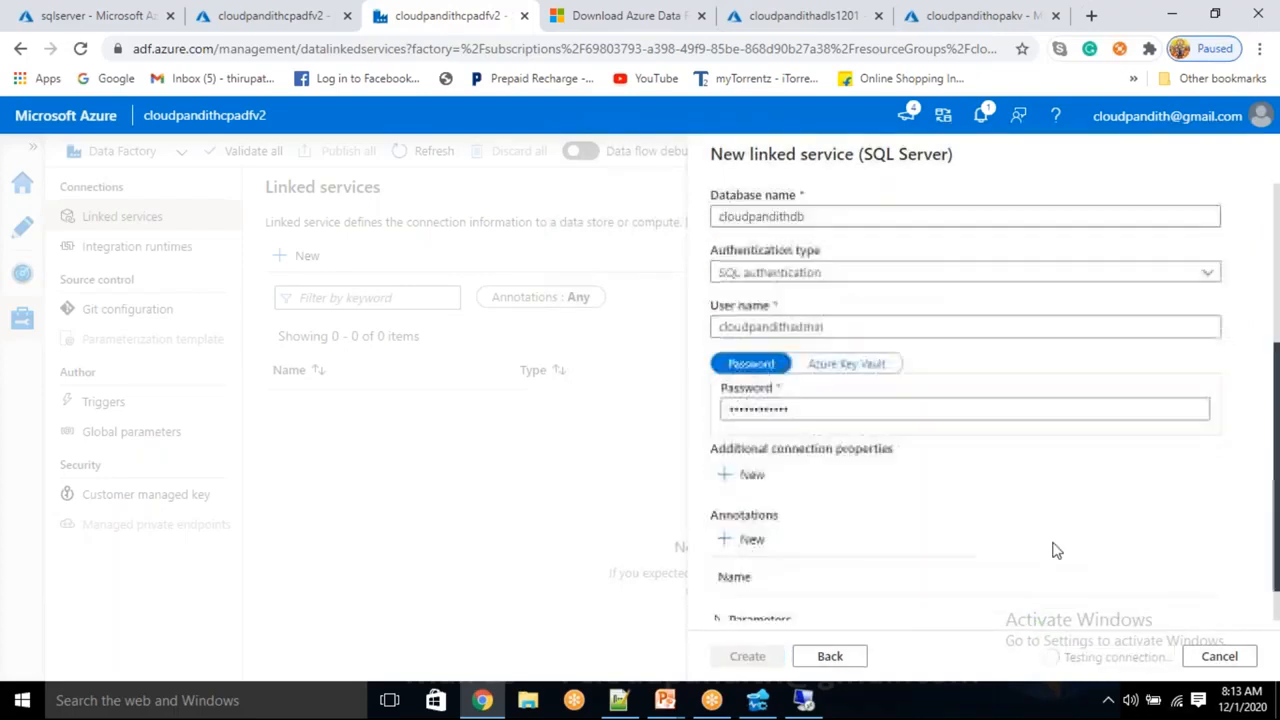
scroll(1056, 550, down, 1)
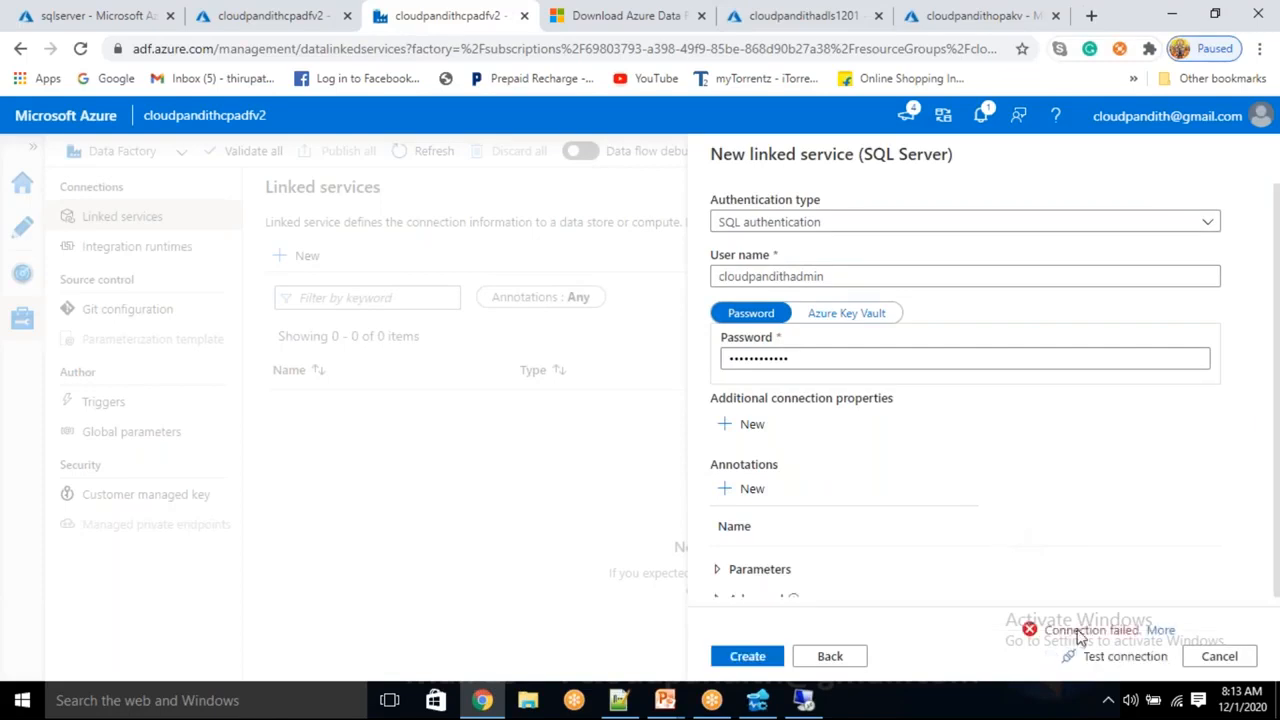
scroll(983, 489, up, 3)
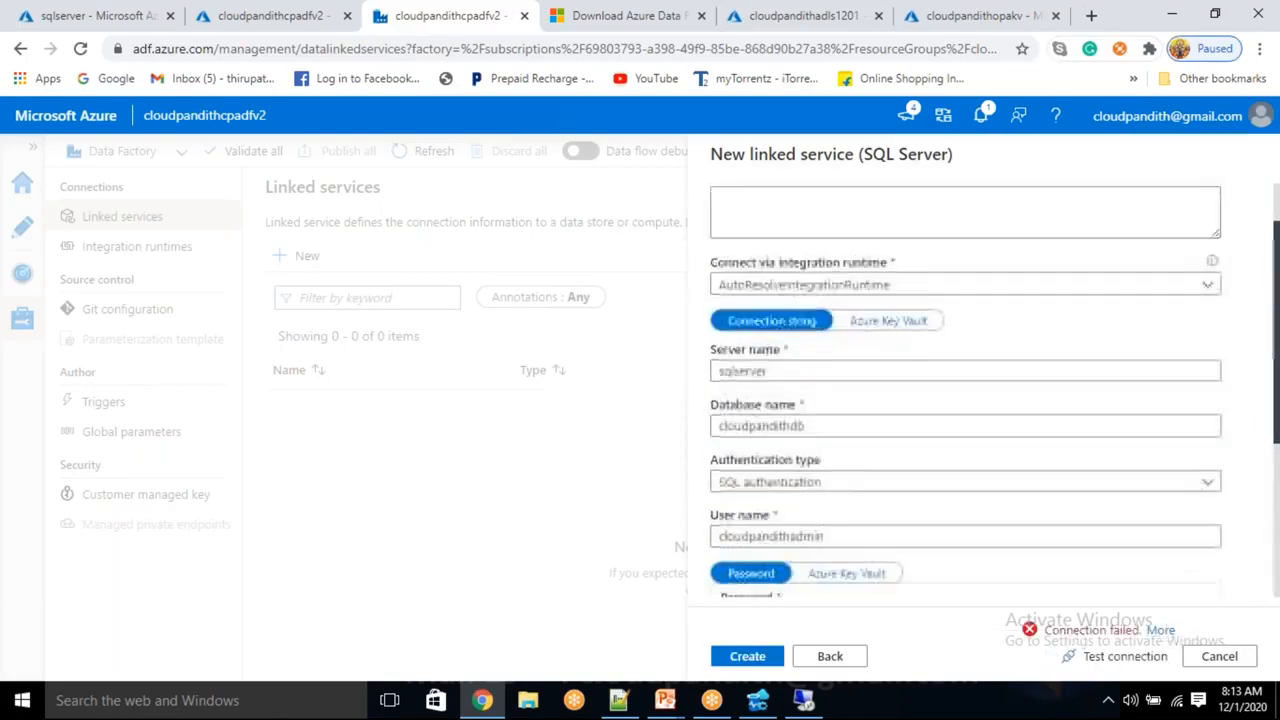
click(800, 355)
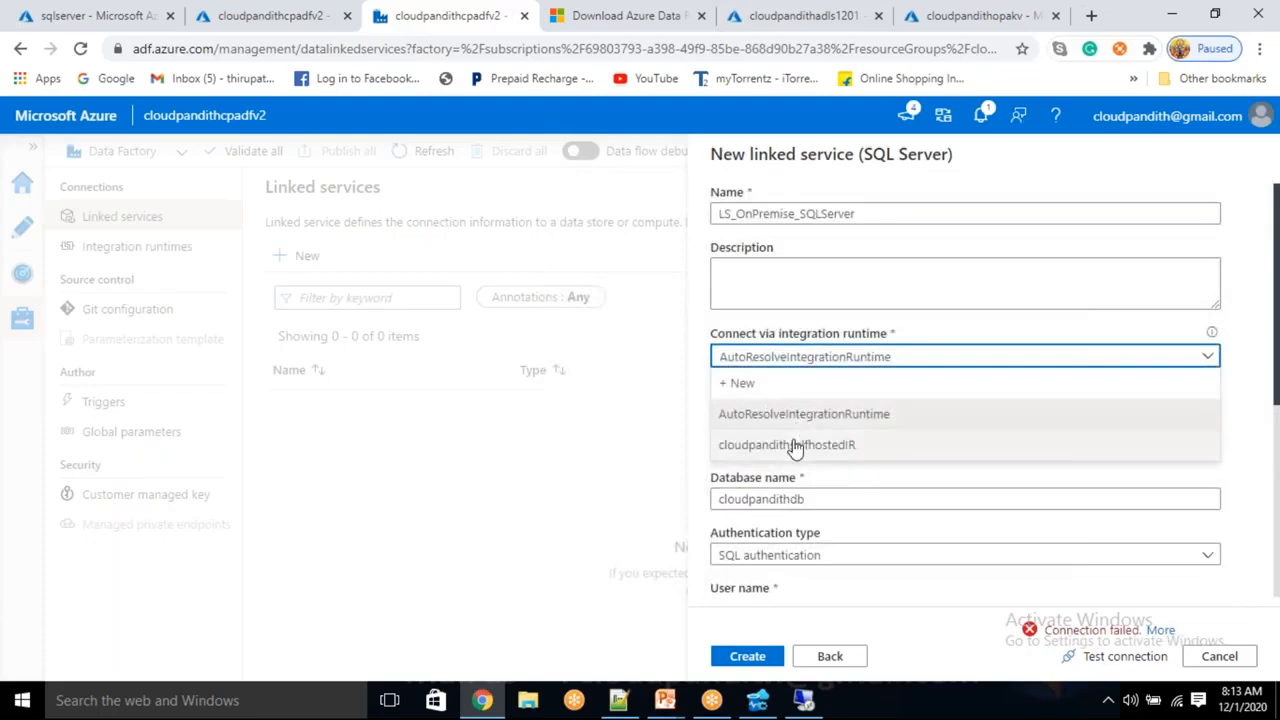
click(797, 446)
click(1120, 657)
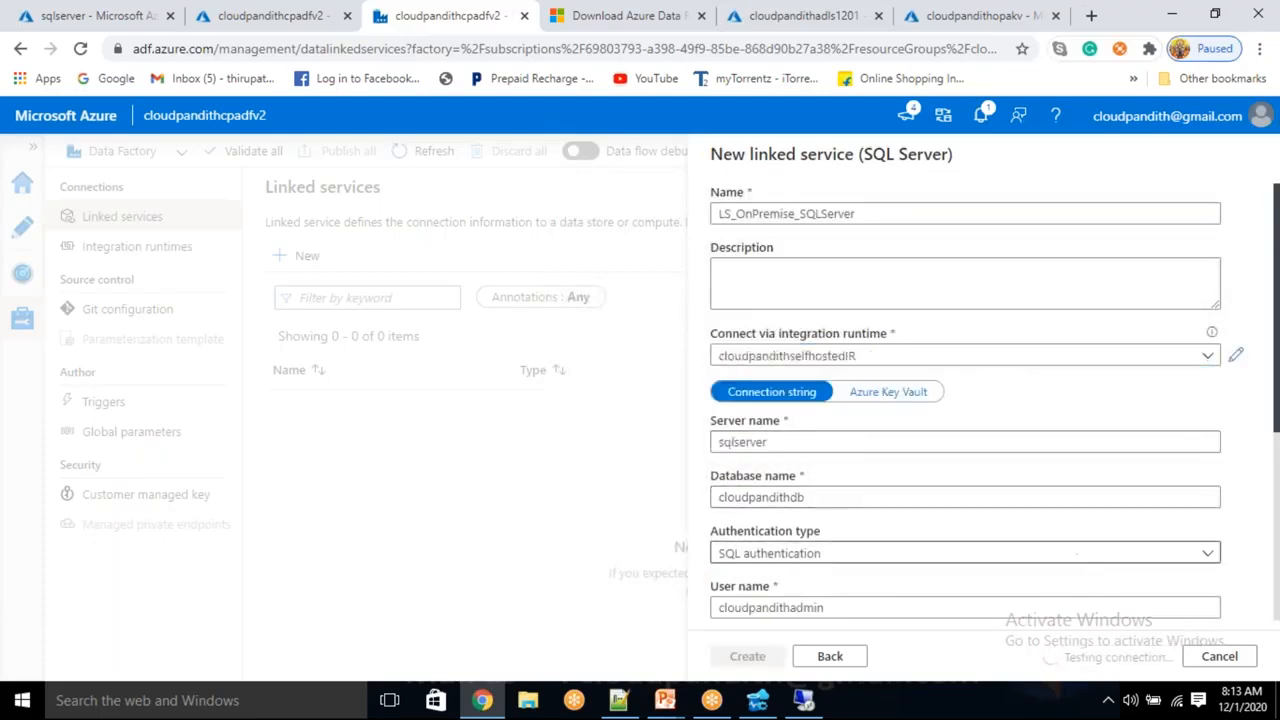
scroll(1086, 551, down, 2)
scroll(1000, 450, down, 1)
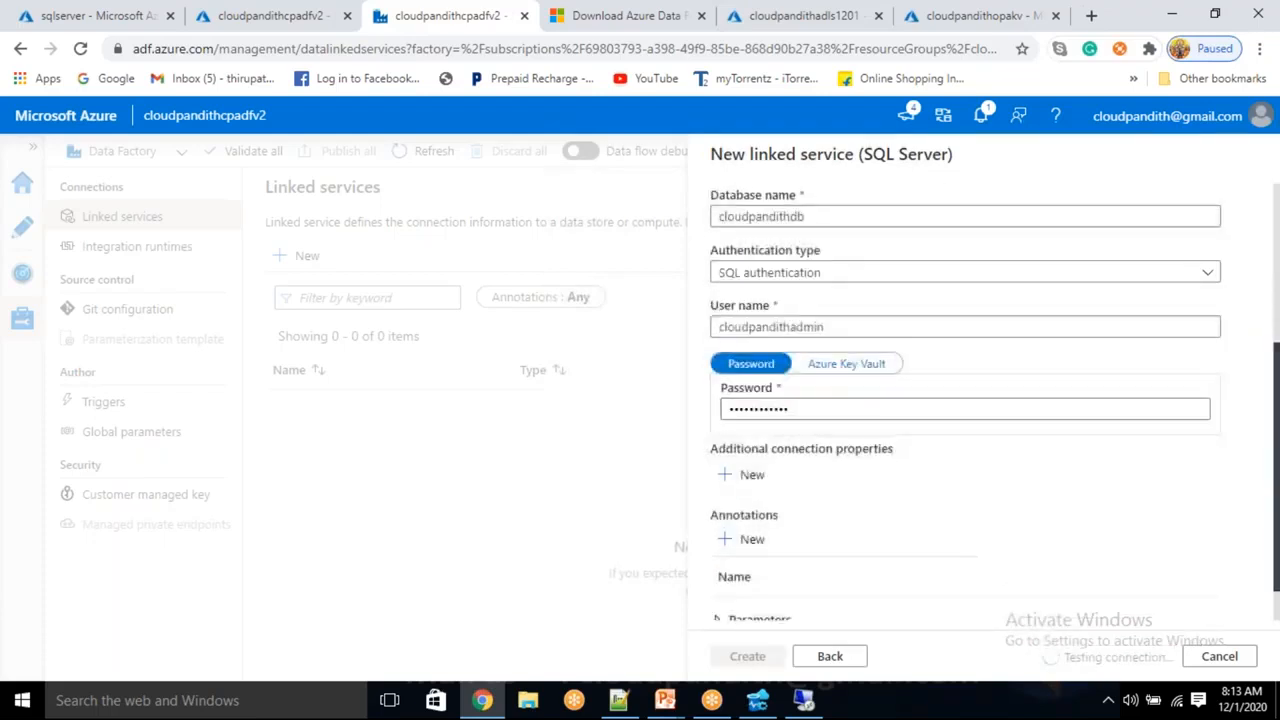
Switch the password to Azure Key Vault and start a new AKV linked service named LS_AKV
click(862, 368)
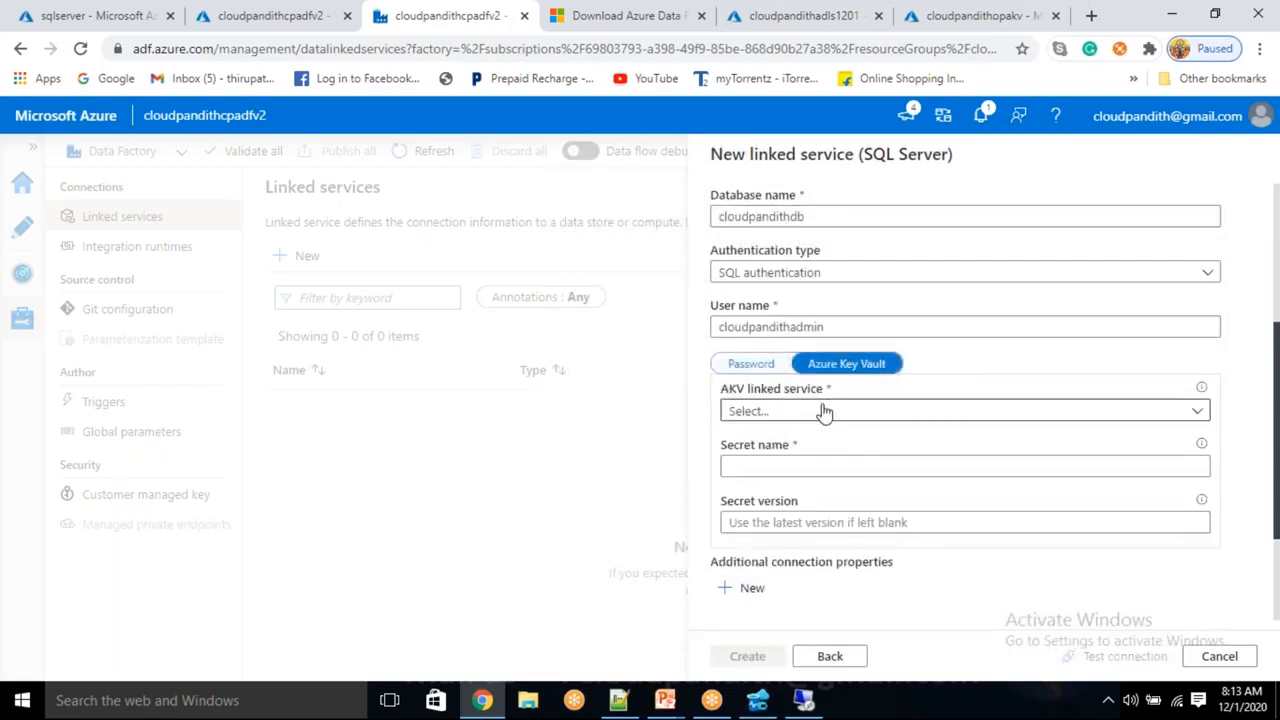
click(820, 412)
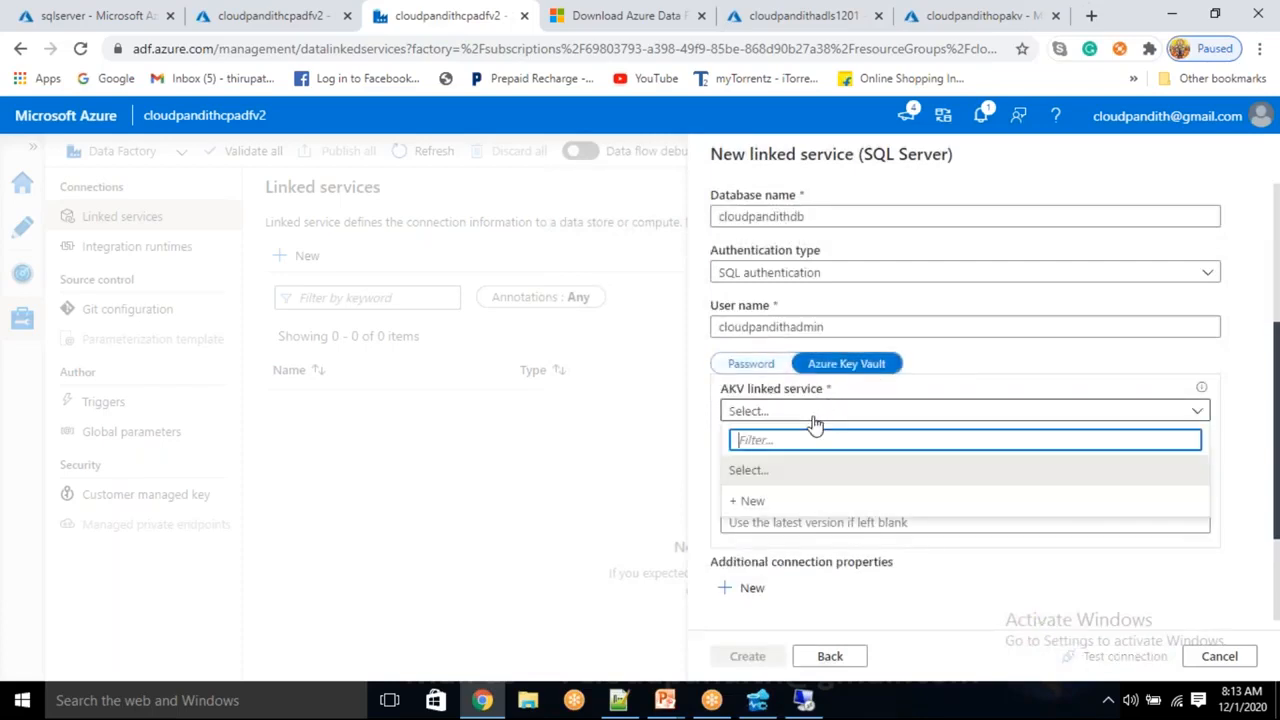
click(752, 501)
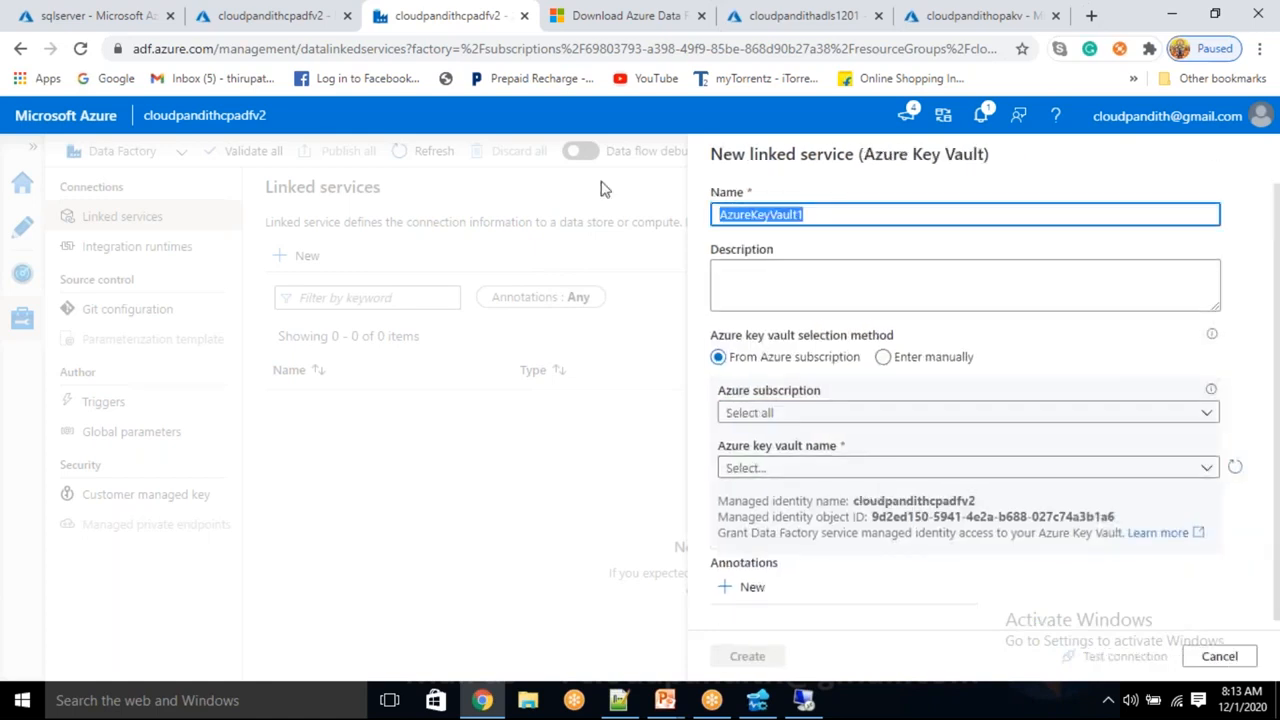
key(BackSpace)
text(LS_AKV)
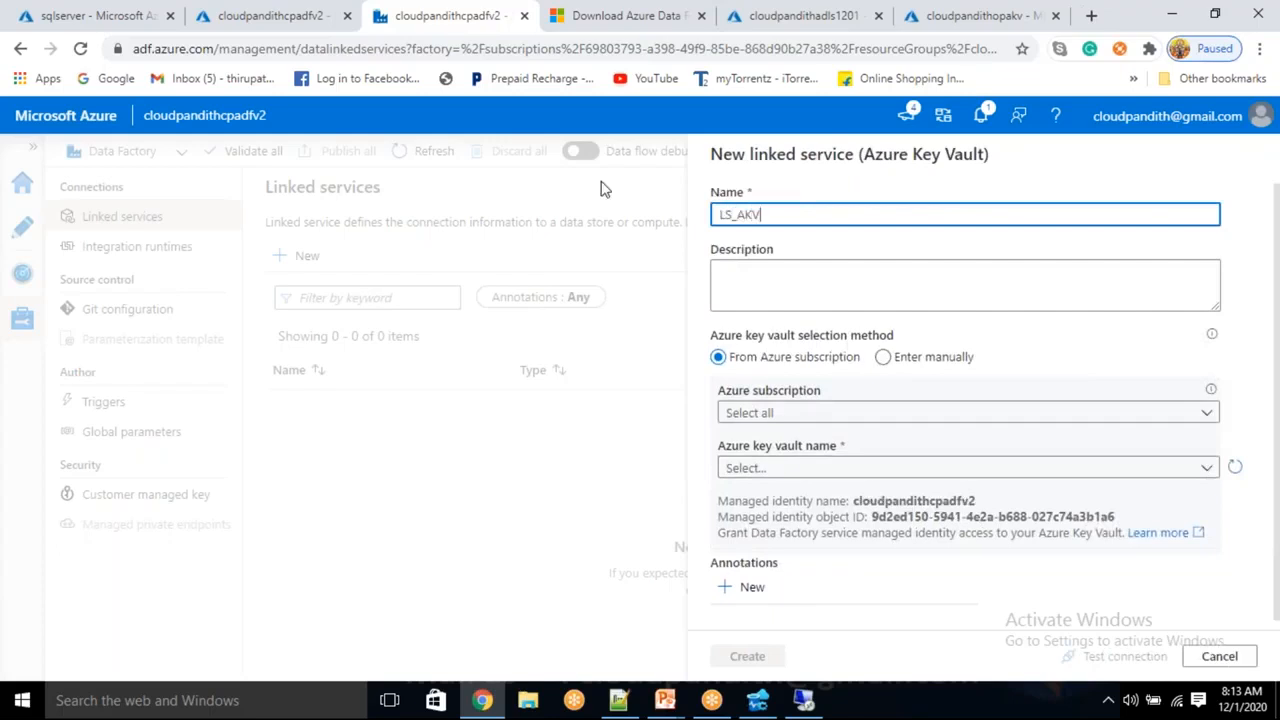
Point LS_AKV at vault cloudpandithopakv under Free Trial, test it, and create it
click(830, 418)
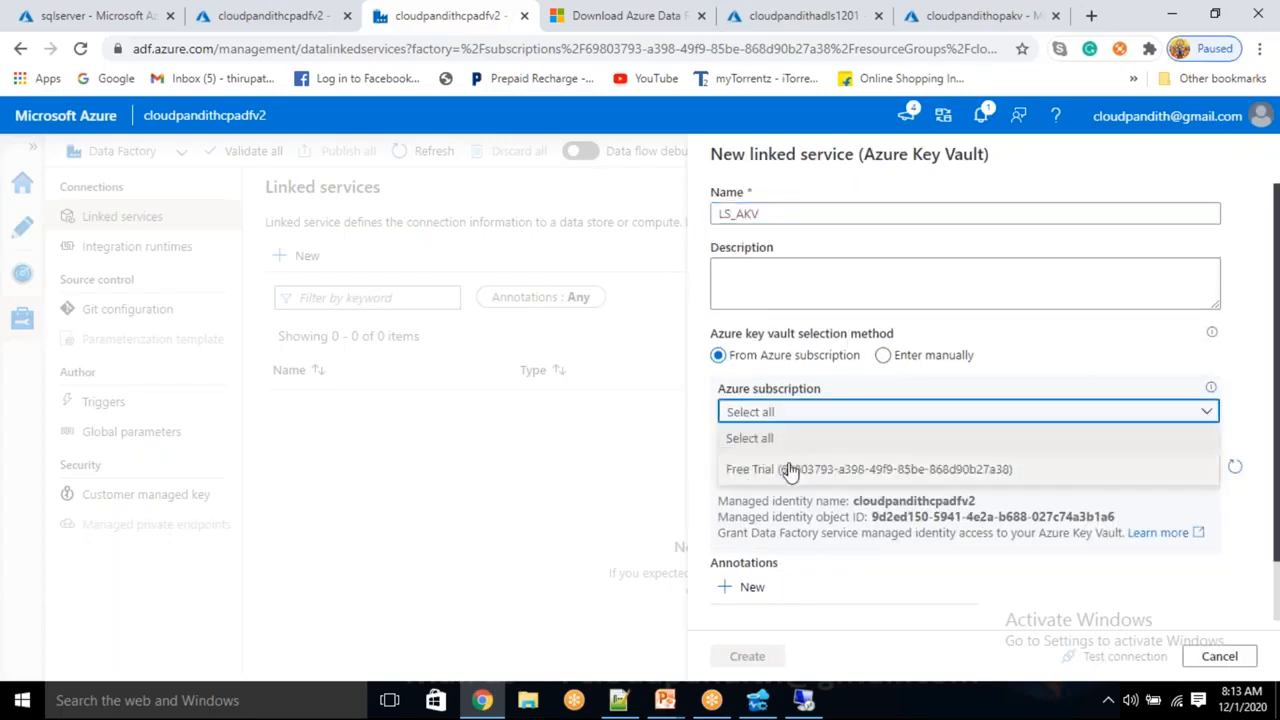
click(790, 470)
click(815, 468)
click(809, 551)
click(1158, 664)
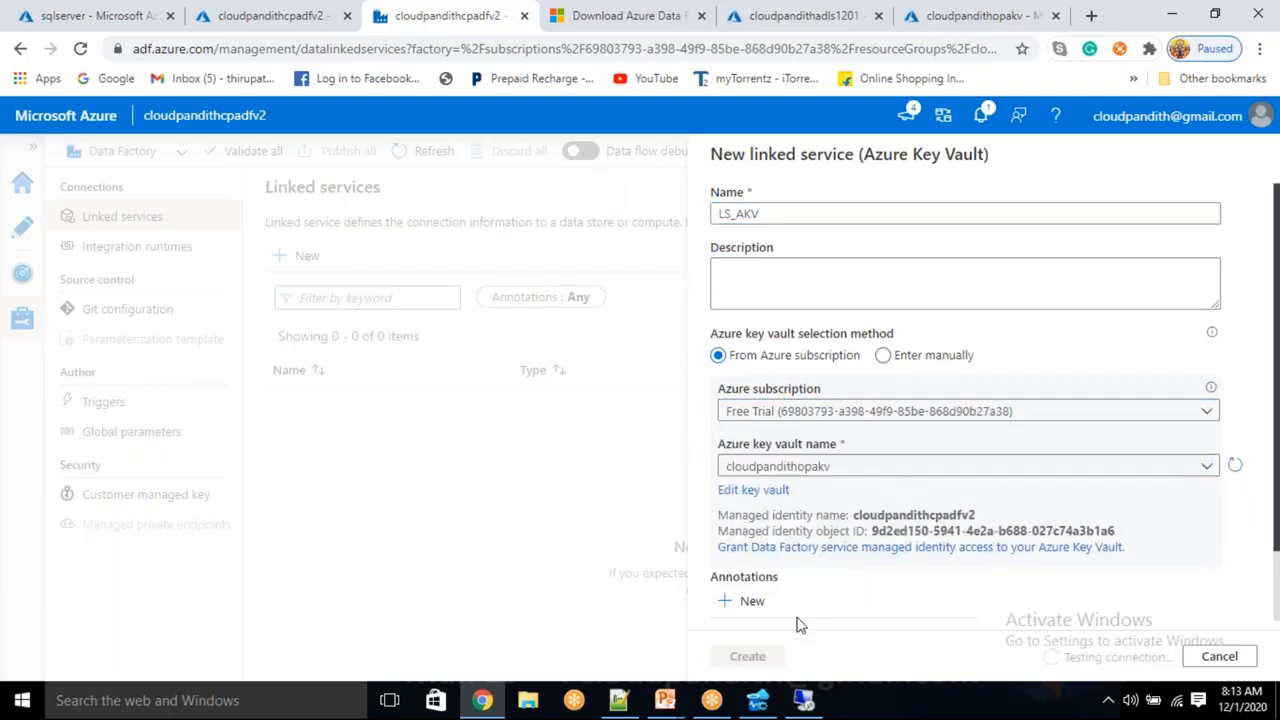
click(745, 657)
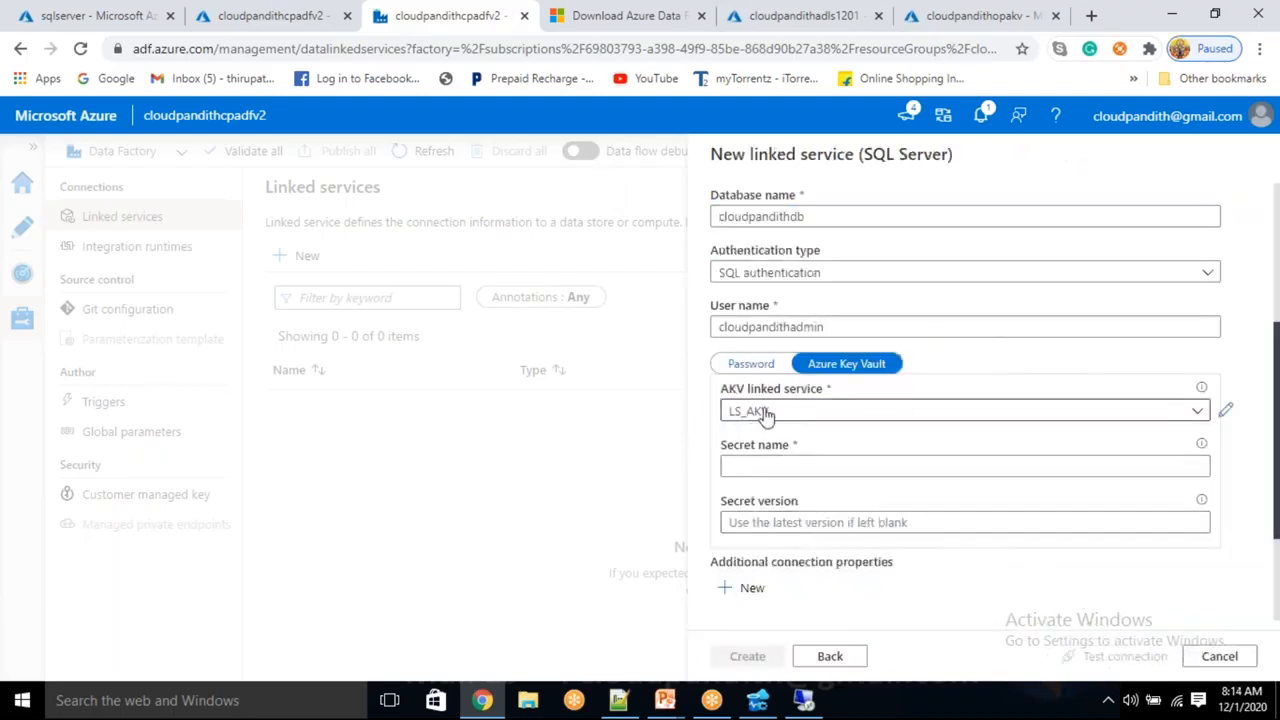
click(756, 465)
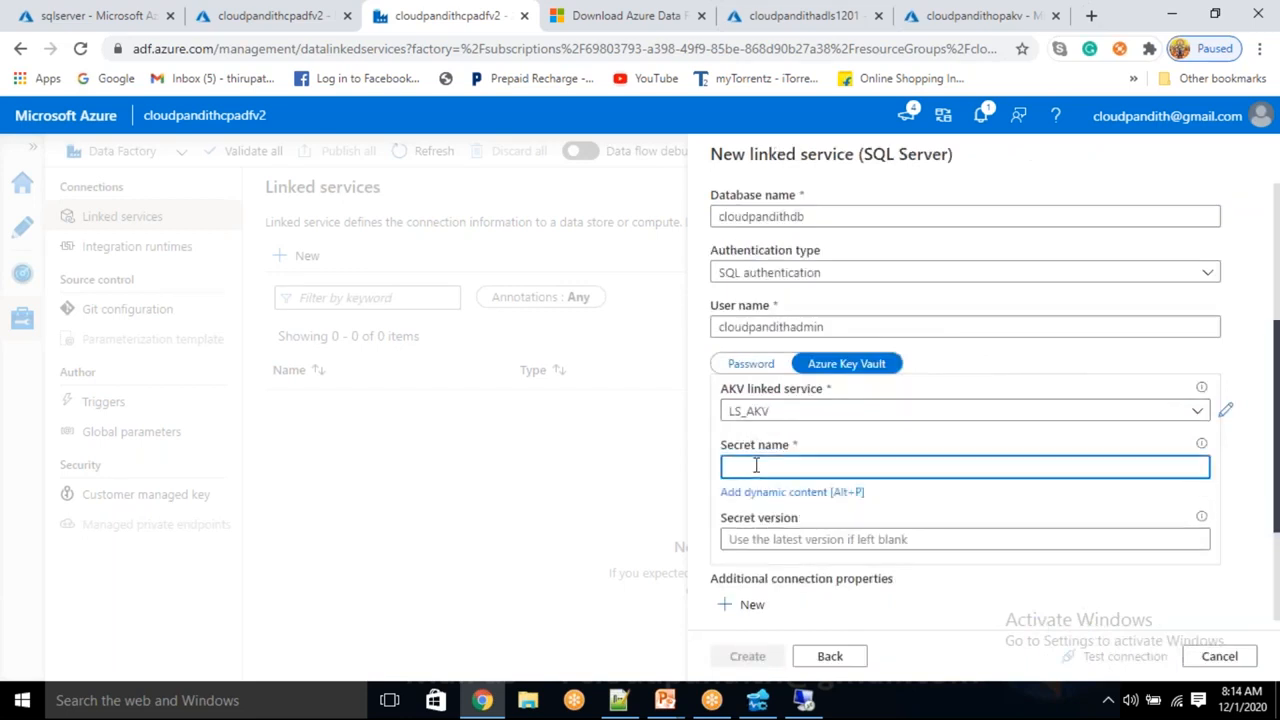
Copy the secret name sqlpassword from the Key Vault Secrets page into Secret name and retest
click(701, 16)
click(769, 12)
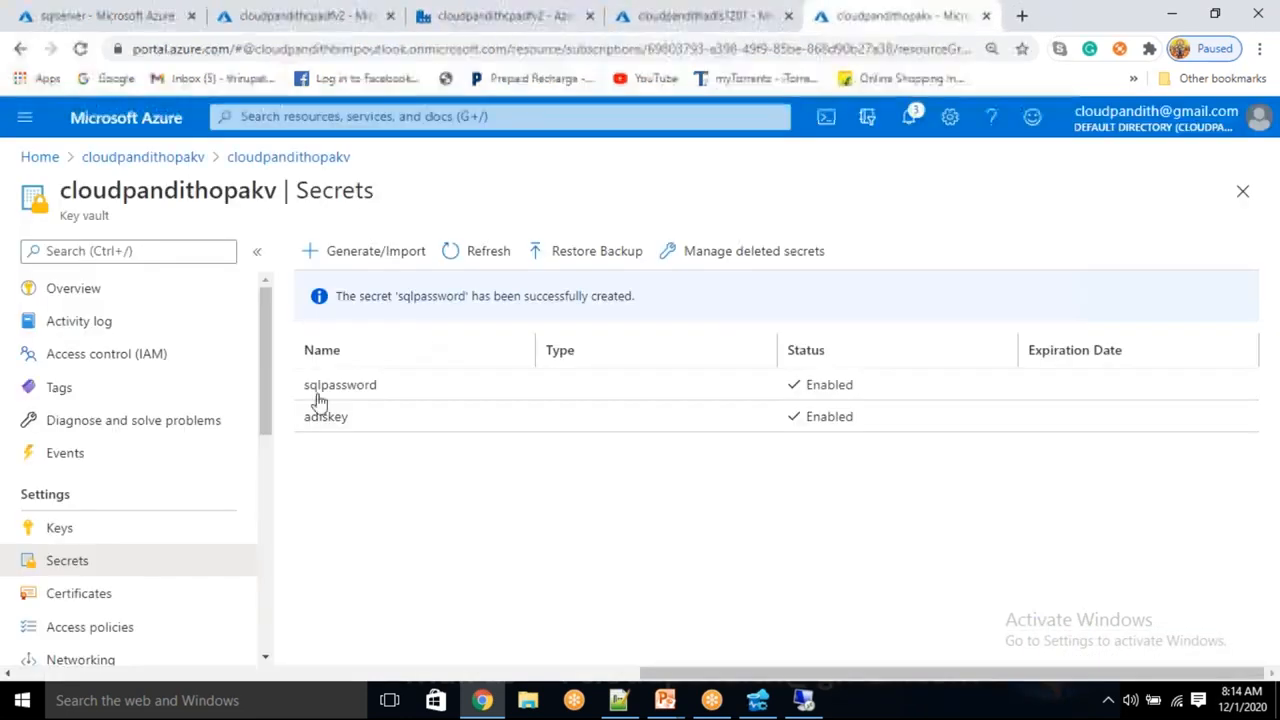
drag(392, 392, 298, 392)
key(ctrl+c)
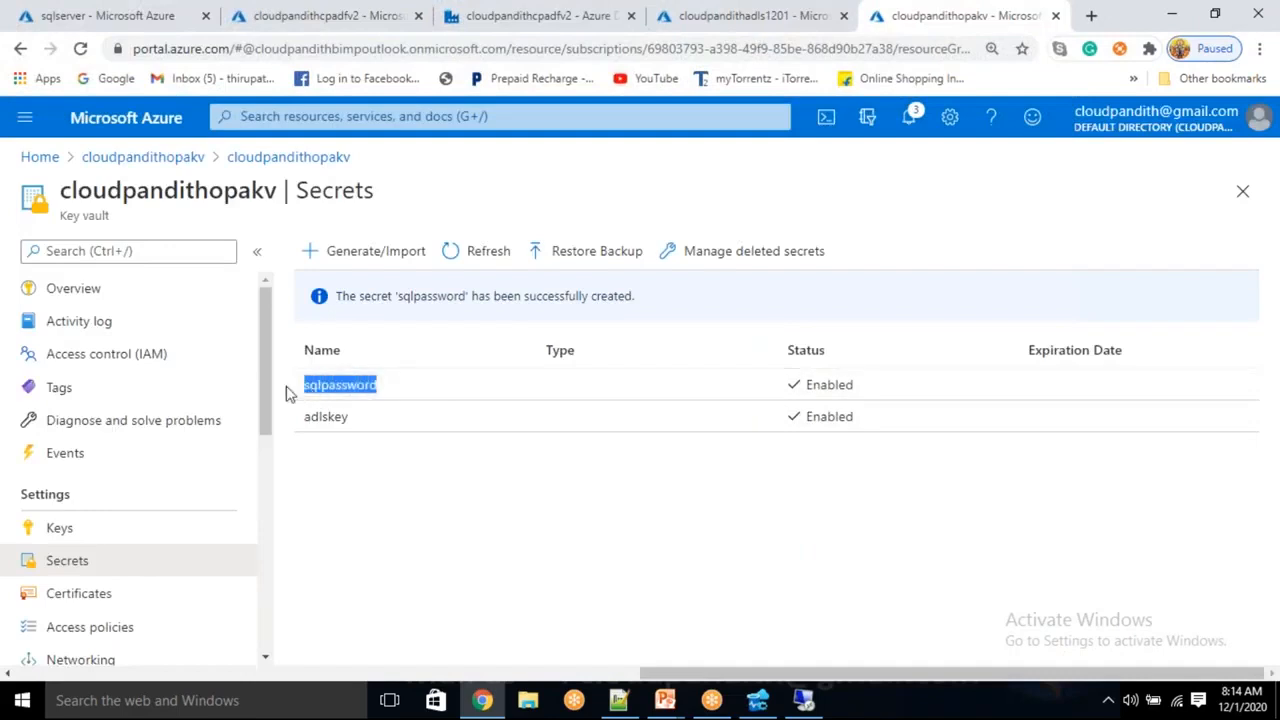
click(545, 14)
key(ctrl+v)
click(1092, 657)
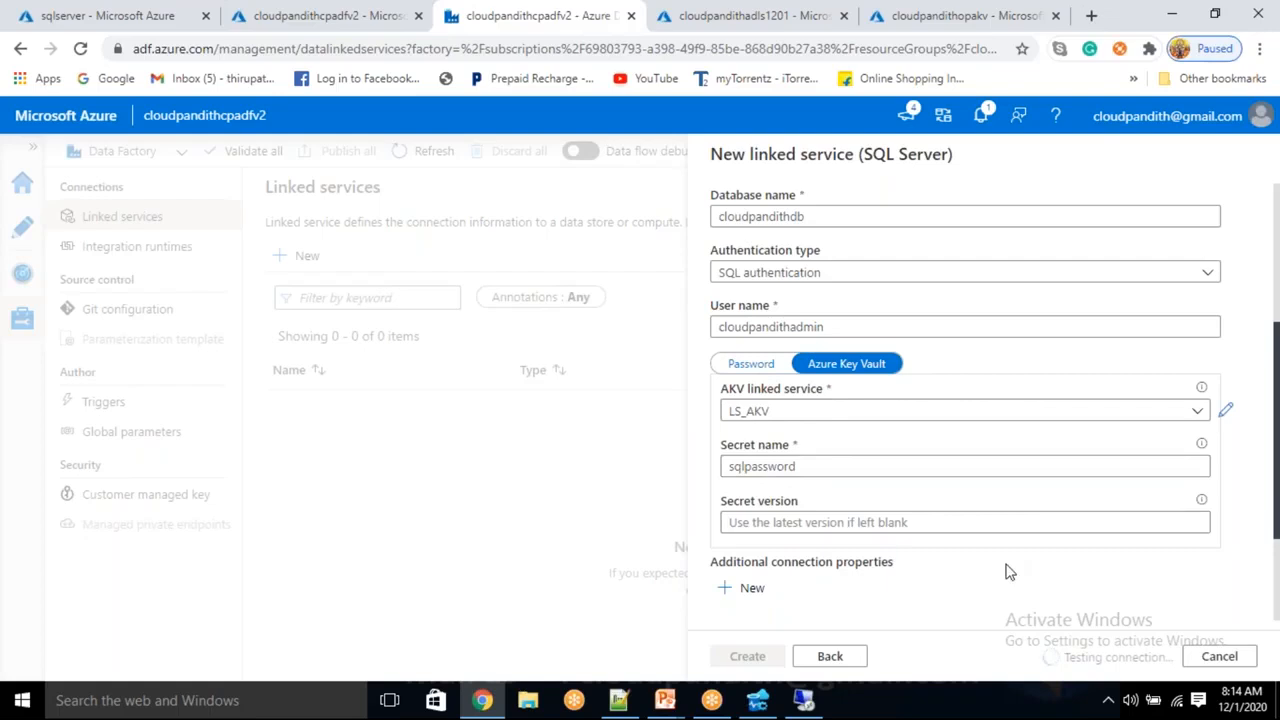
Attempt to create the SQL Server linked service
scroll(1009, 571, up, 3)
scroll(1009, 571, down, 2)
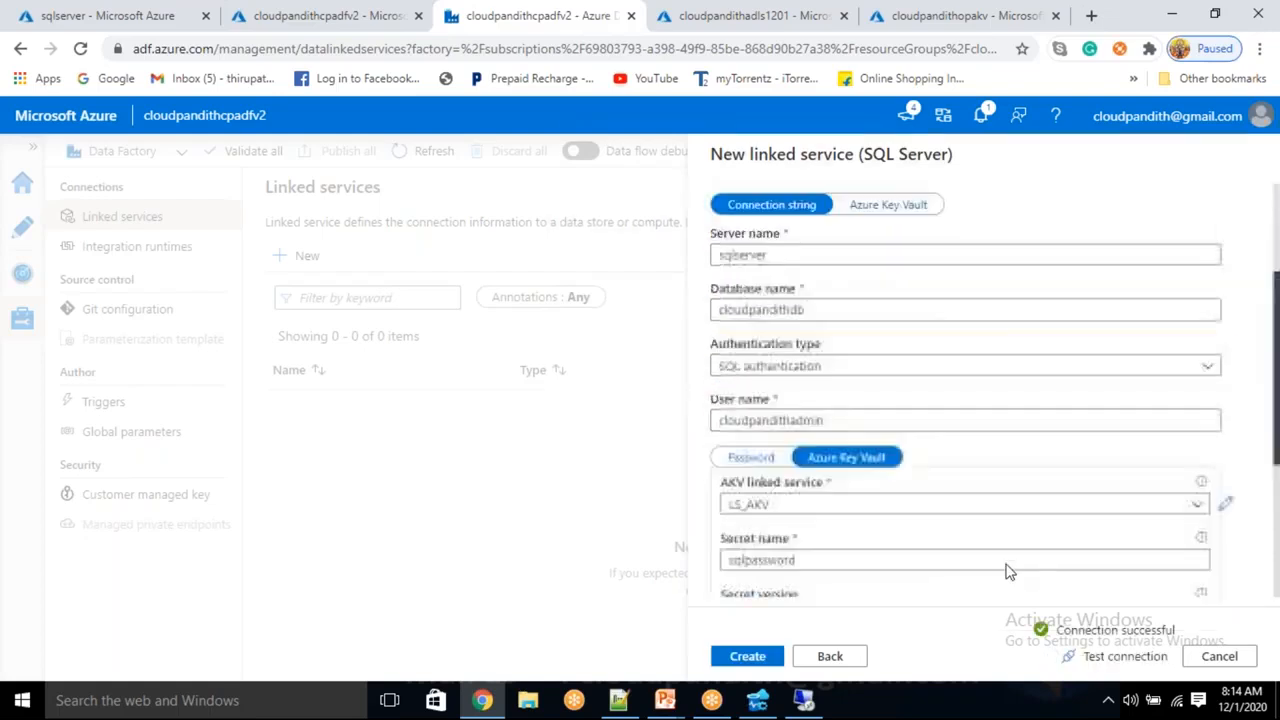
scroll(920, 591, up, 3)
click(768, 656)
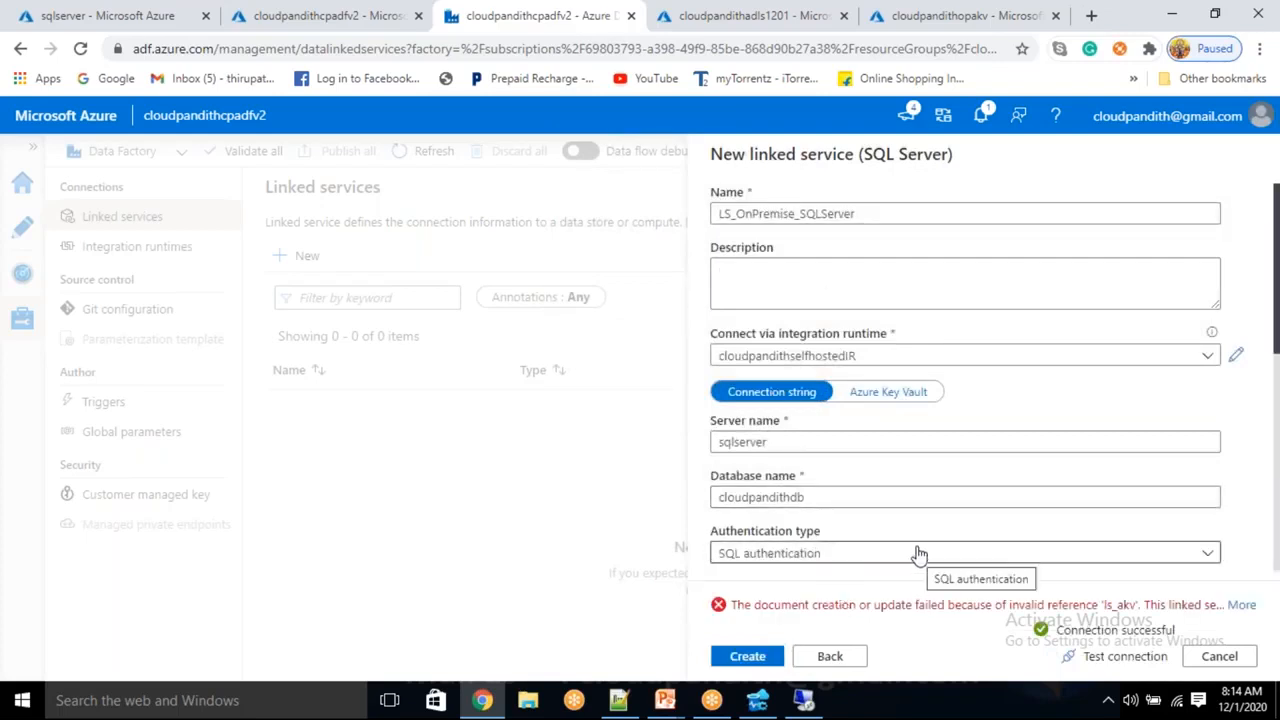
Read the error saying the LS_AKV reference must be published first, then close it
scroll(913, 545, down, 3)
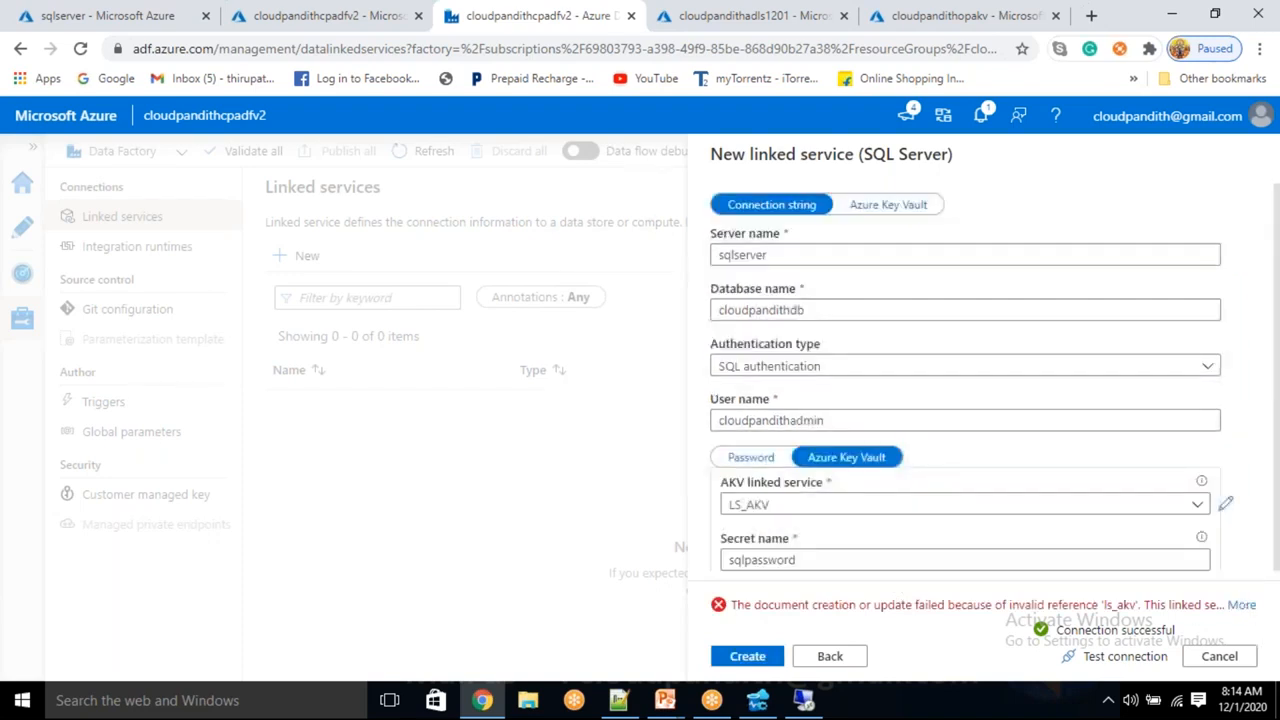
click(1240, 605)
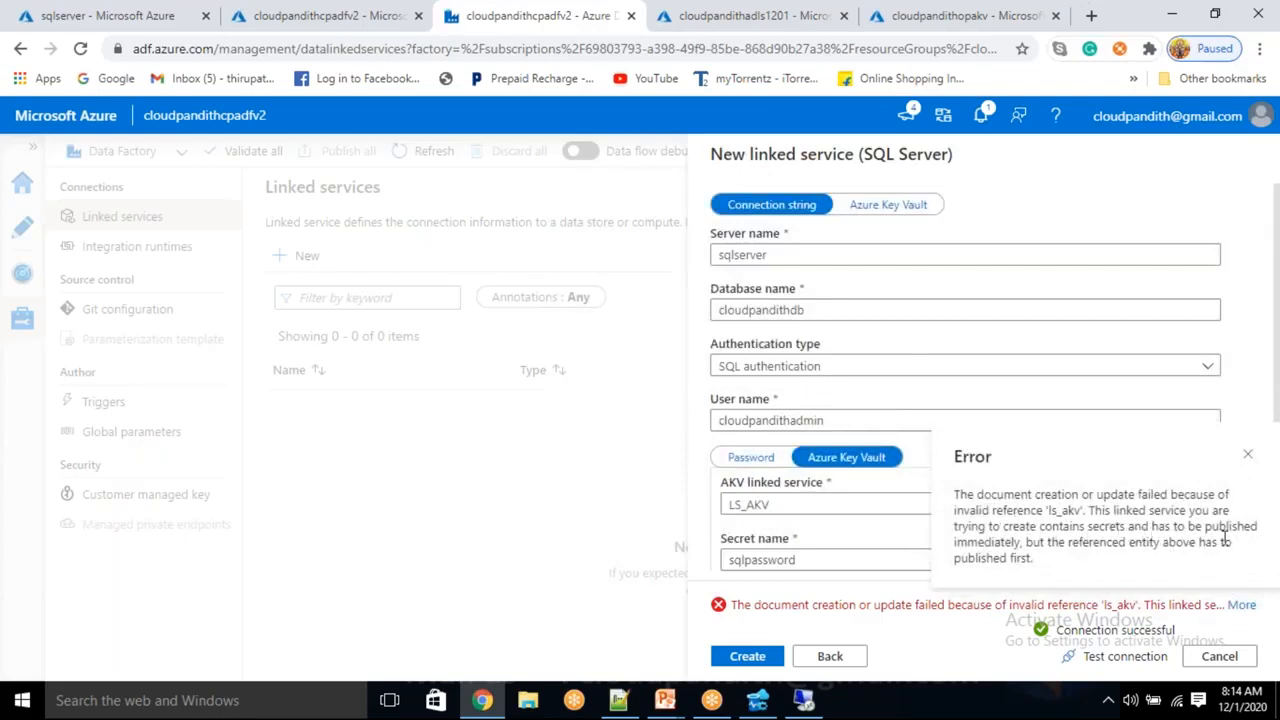
drag(1047, 546, 1216, 546)
click(1052, 566)
click(1247, 455)
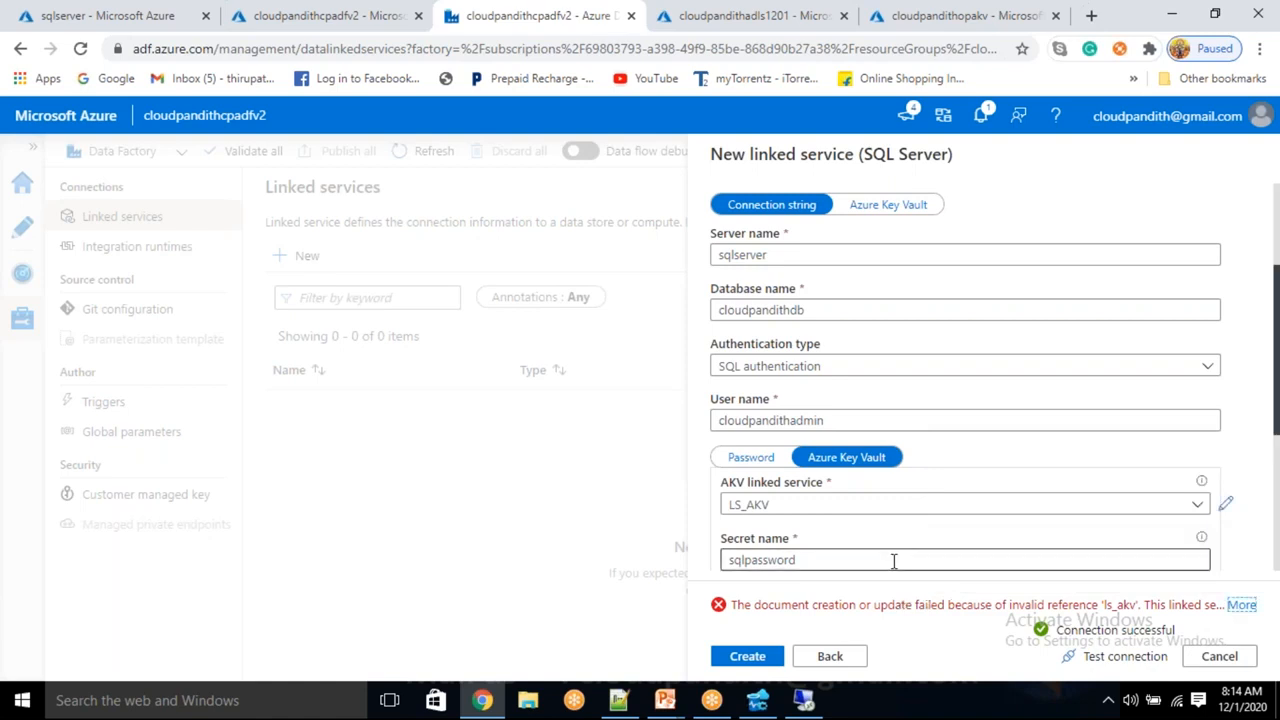
click(1244, 609)
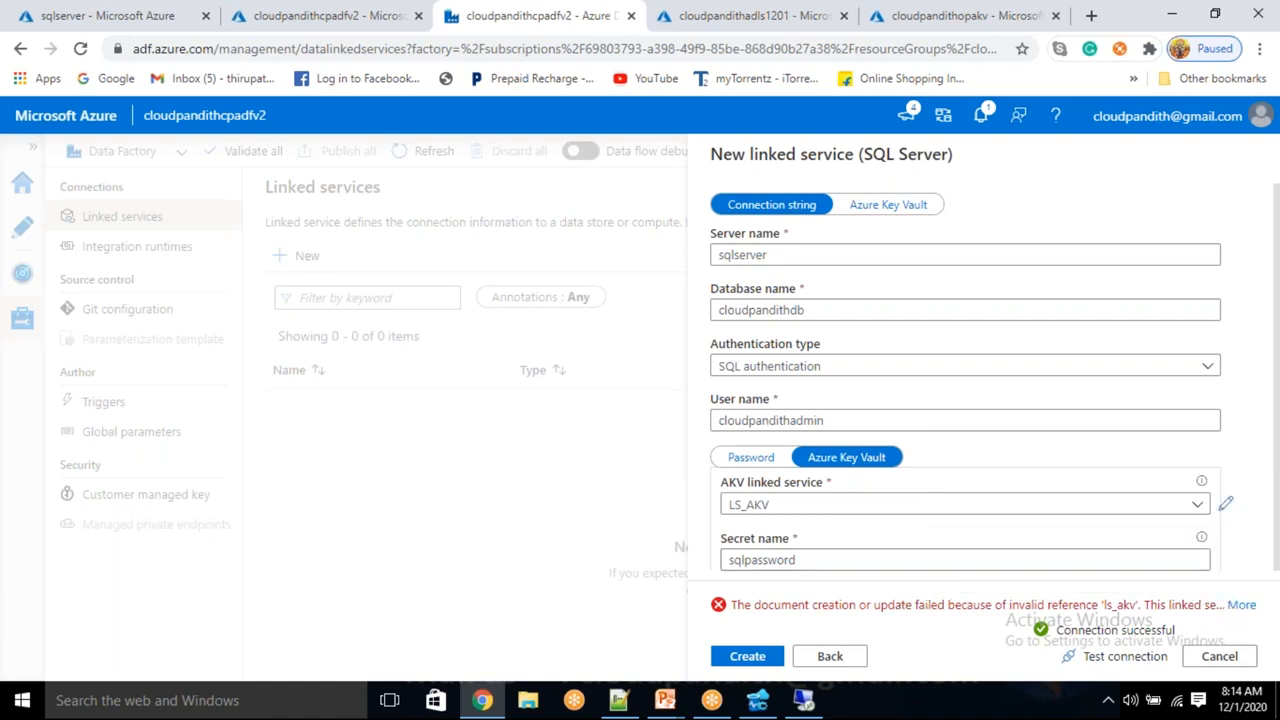
click(1247, 455)
scroll(786, 486, down, 3)
scroll(786, 486, up, 3)
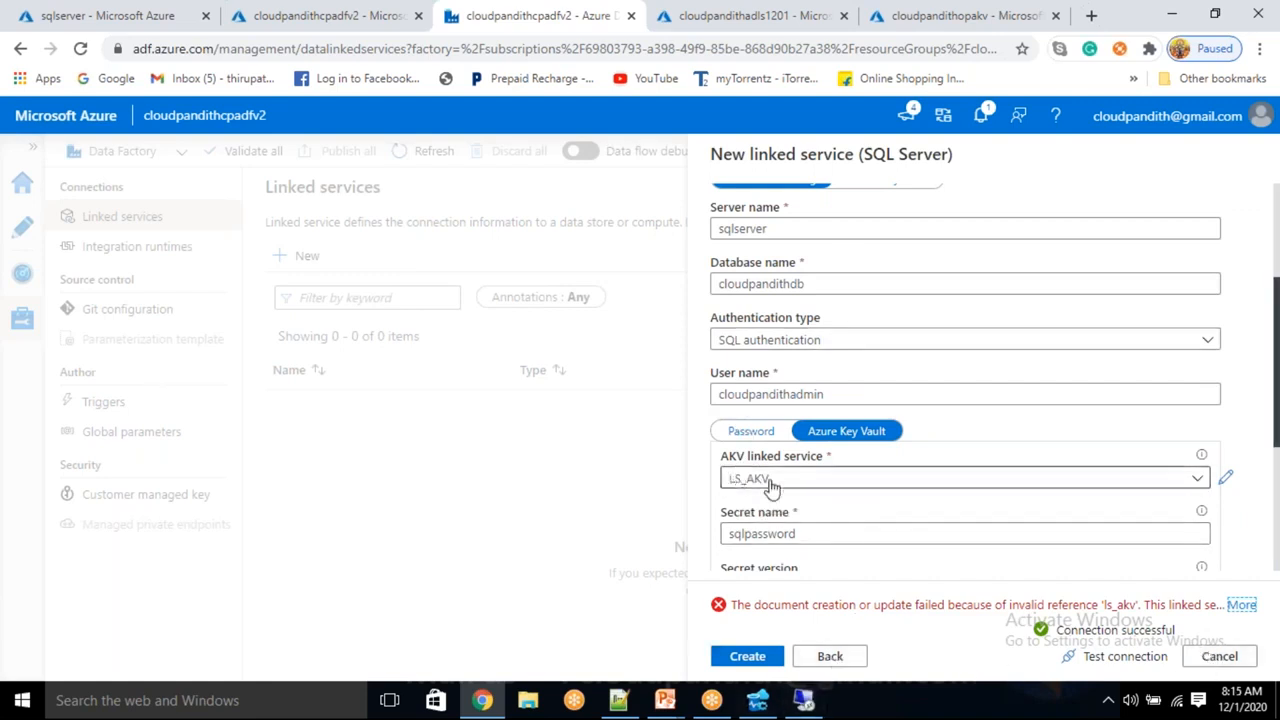
Discard the unsaved SQL Server linked service and review pending changes listing LS_AKV
click(1219, 656)
click(548, 443)
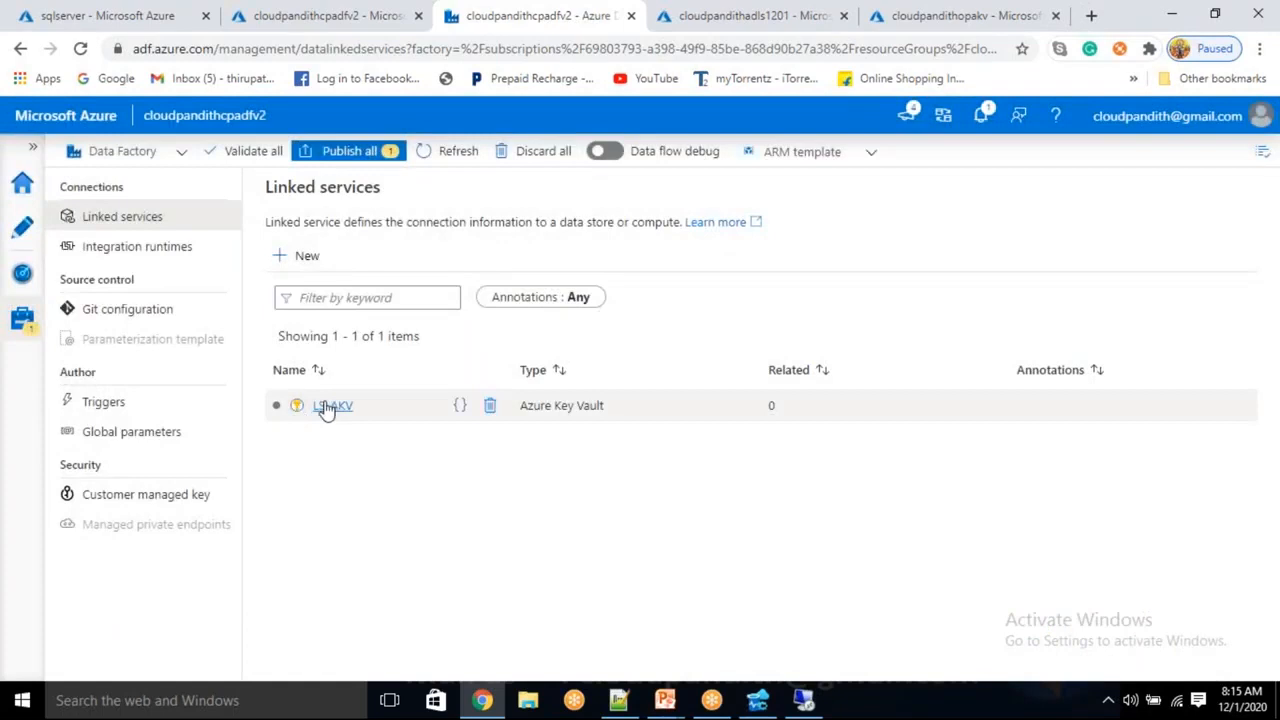
click(360, 158)
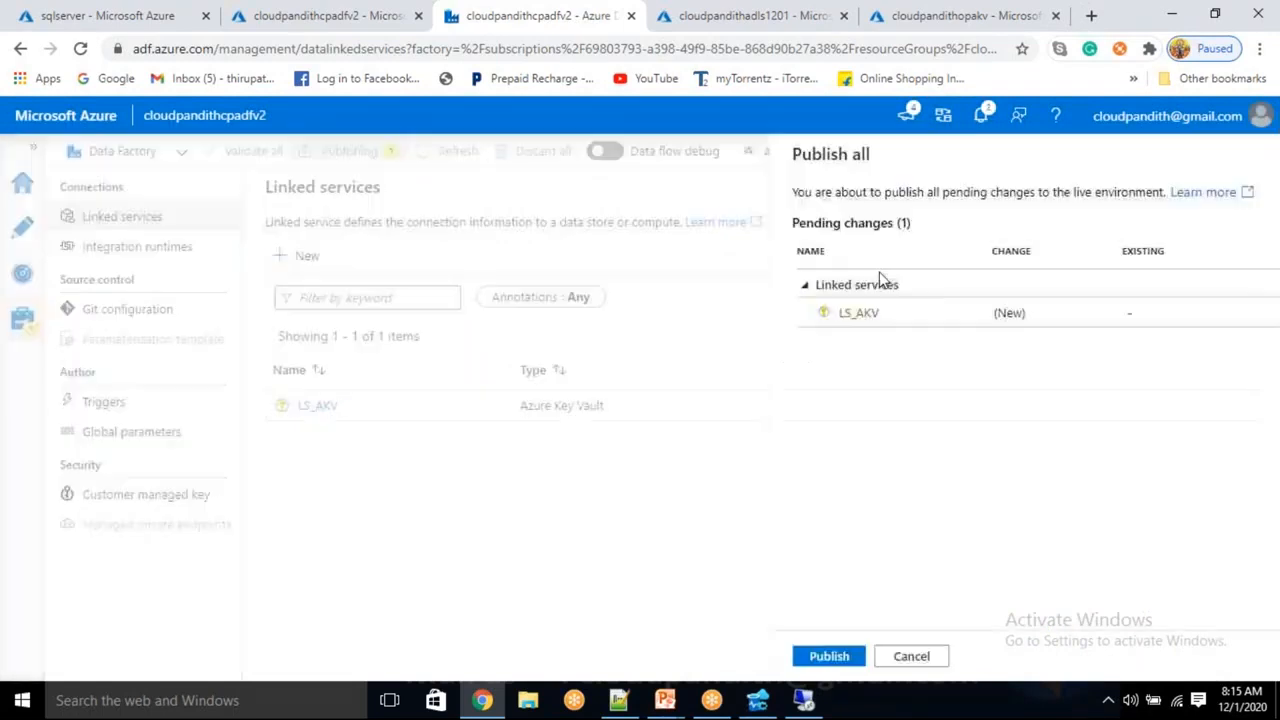
Publish the LS_AKV Key Vault linked service to the factory, then begin another linked service
click(747, 658)
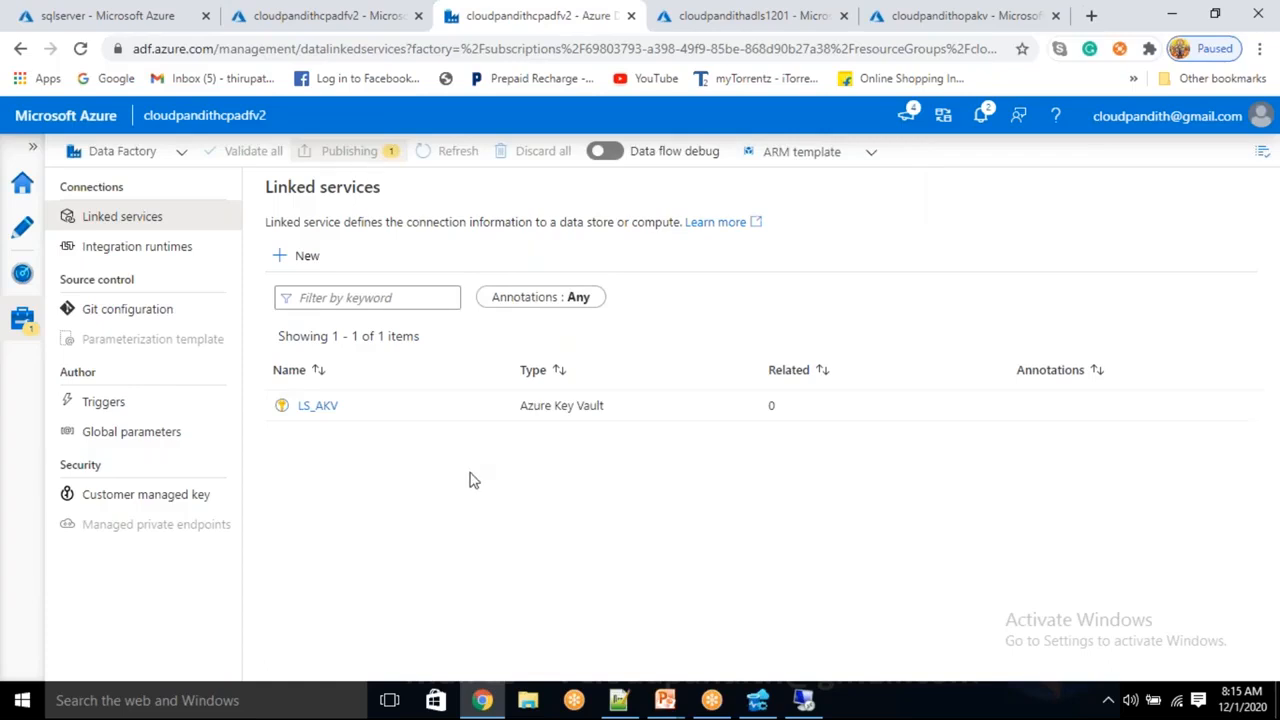
click(305, 256)
Start a SQL Server linked service named LS_OnPremise_SQLServer using the self-hosted integration runtime
text(SQL SERVER)
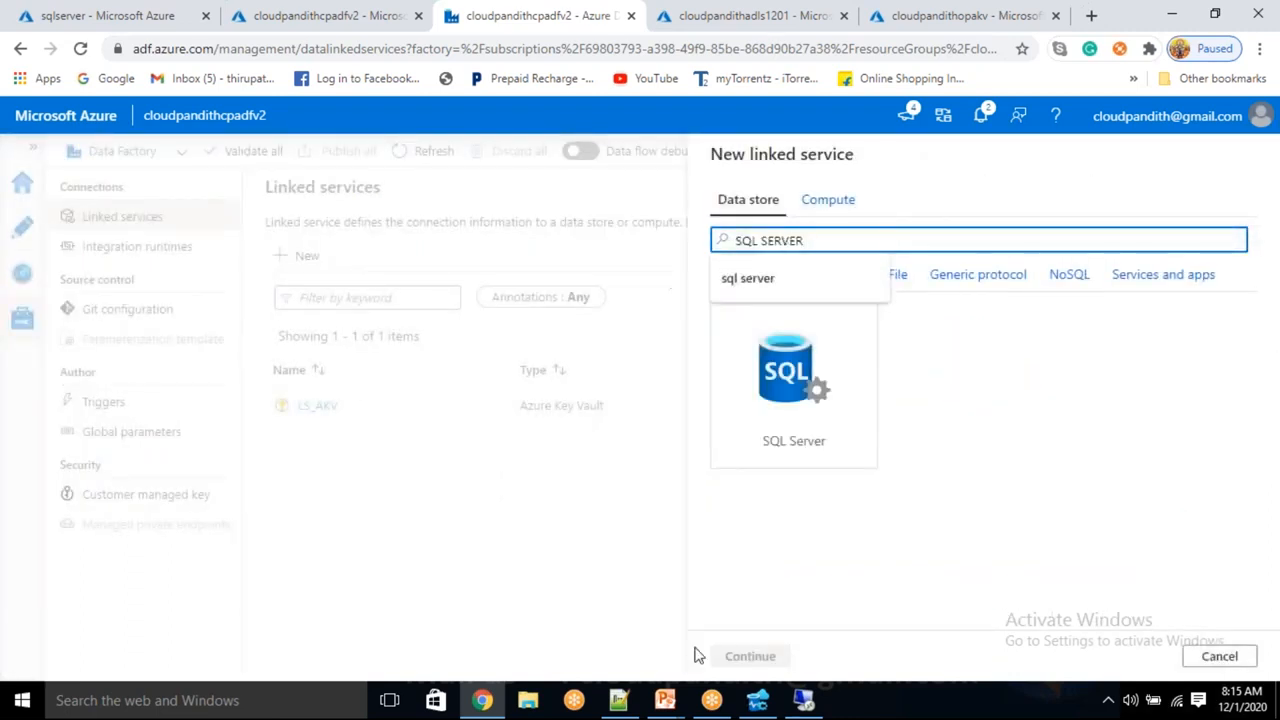
click(795, 397)
click(751, 656)
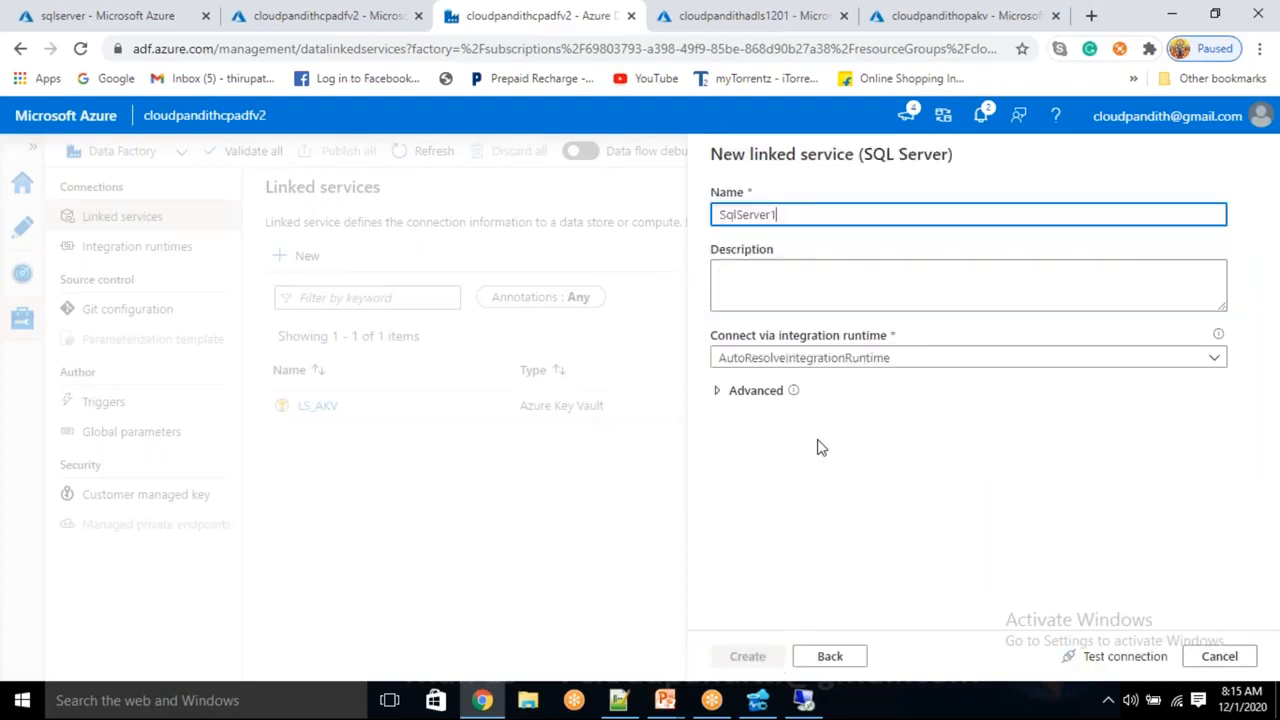
key(BackSpace)
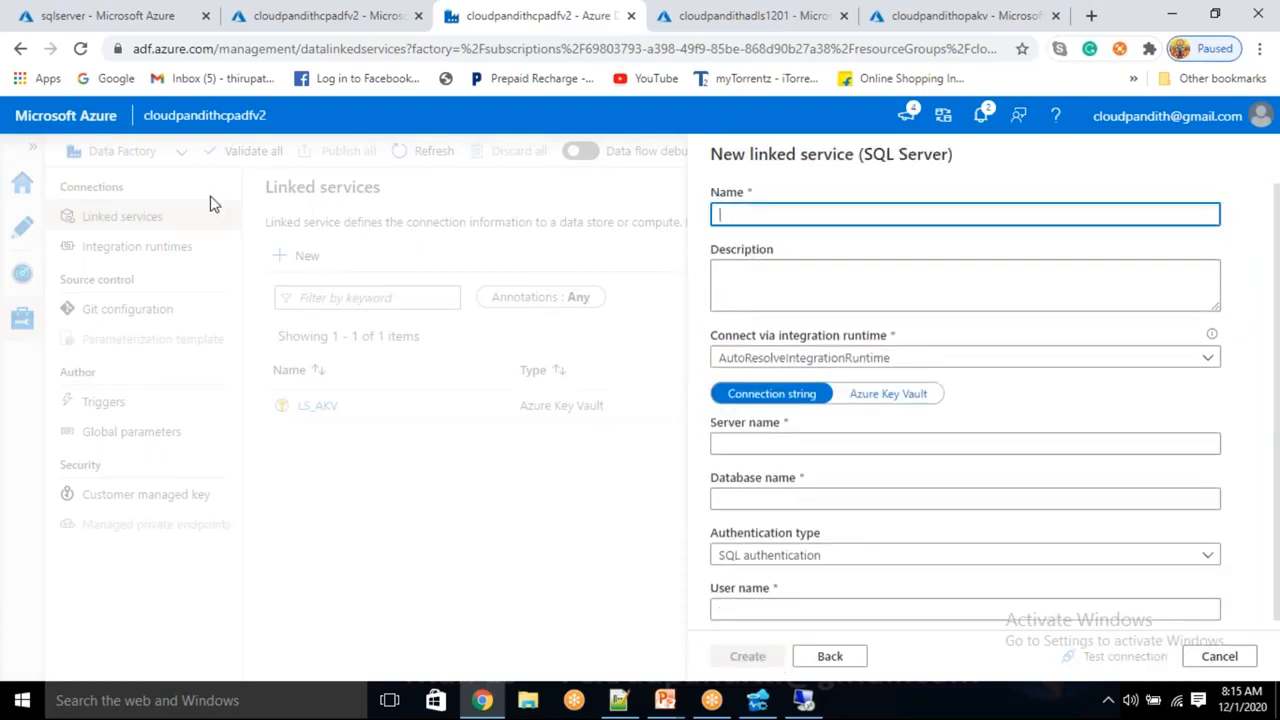
text(LS_OnPremise_SqlServe)
text(remise_SqlServer)
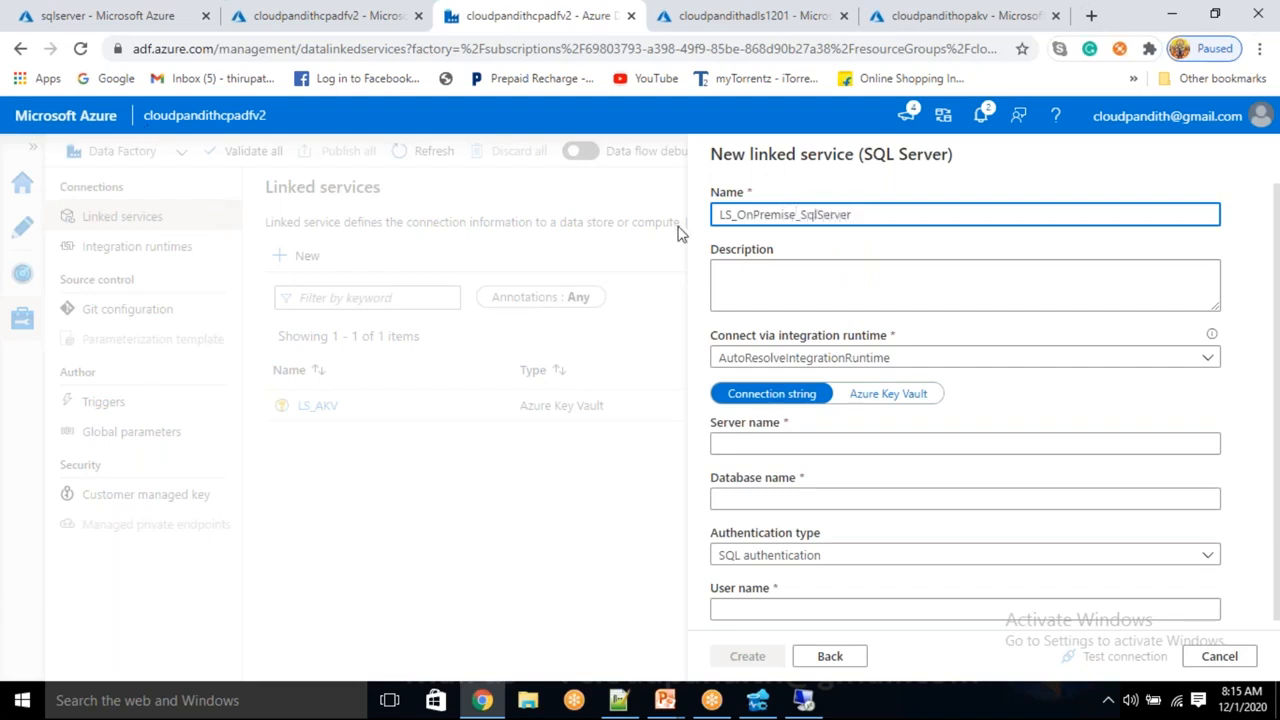
click(857, 362)
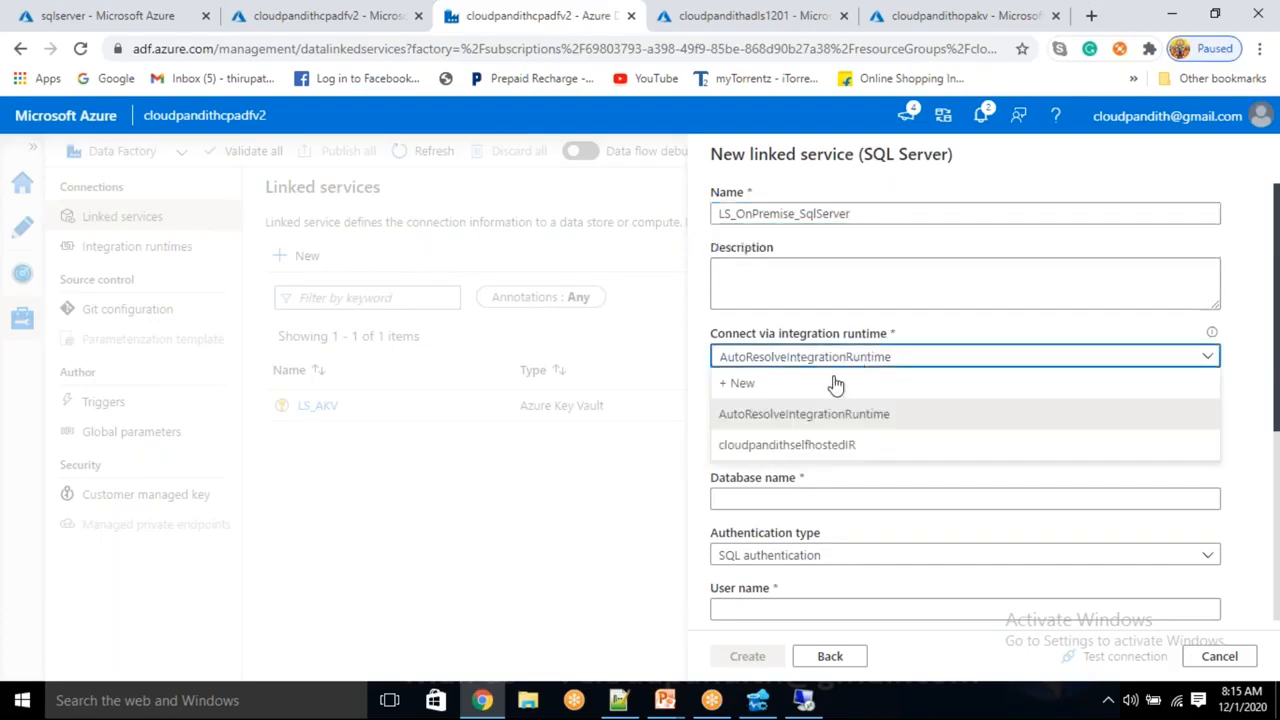
click(770, 442)
scroll(769, 440, down, 2)
scroll(811, 311, up, 2)
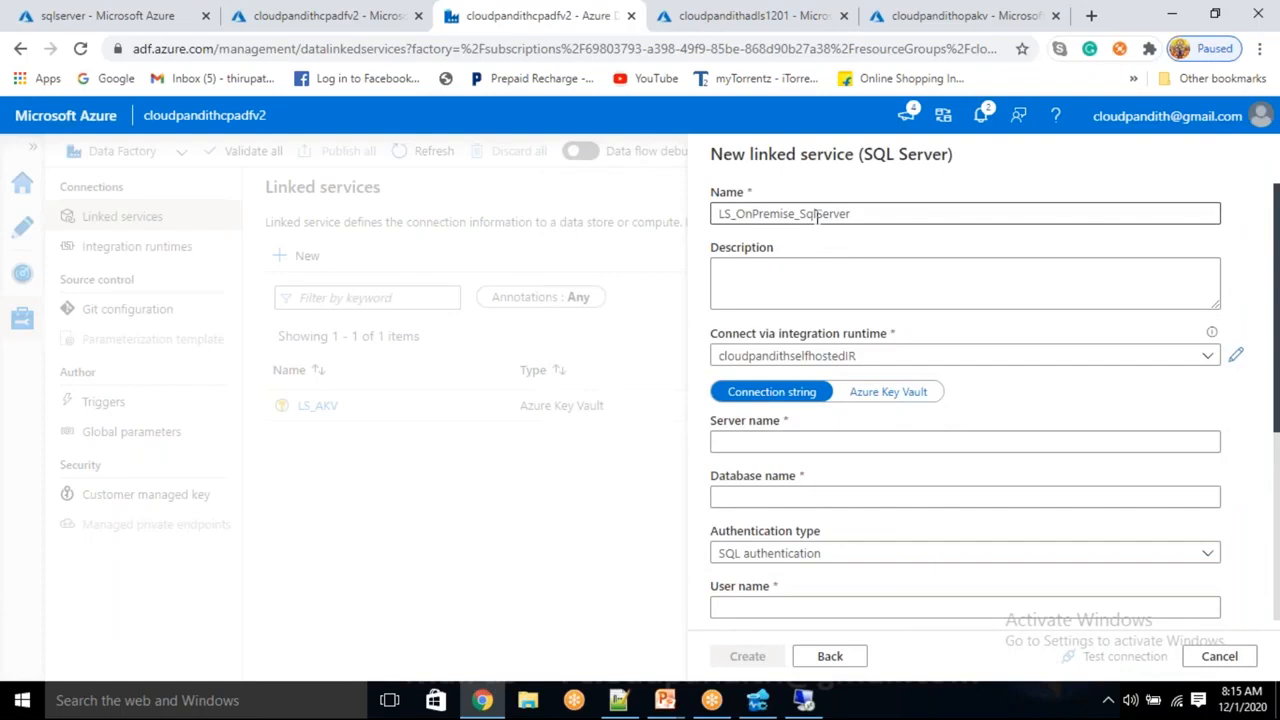
Fix the name's casing and enter server sqlserver and database cloudpandithdb
click(817, 215)
key(BackSpace)
key(BackSpace)
text(QLS)
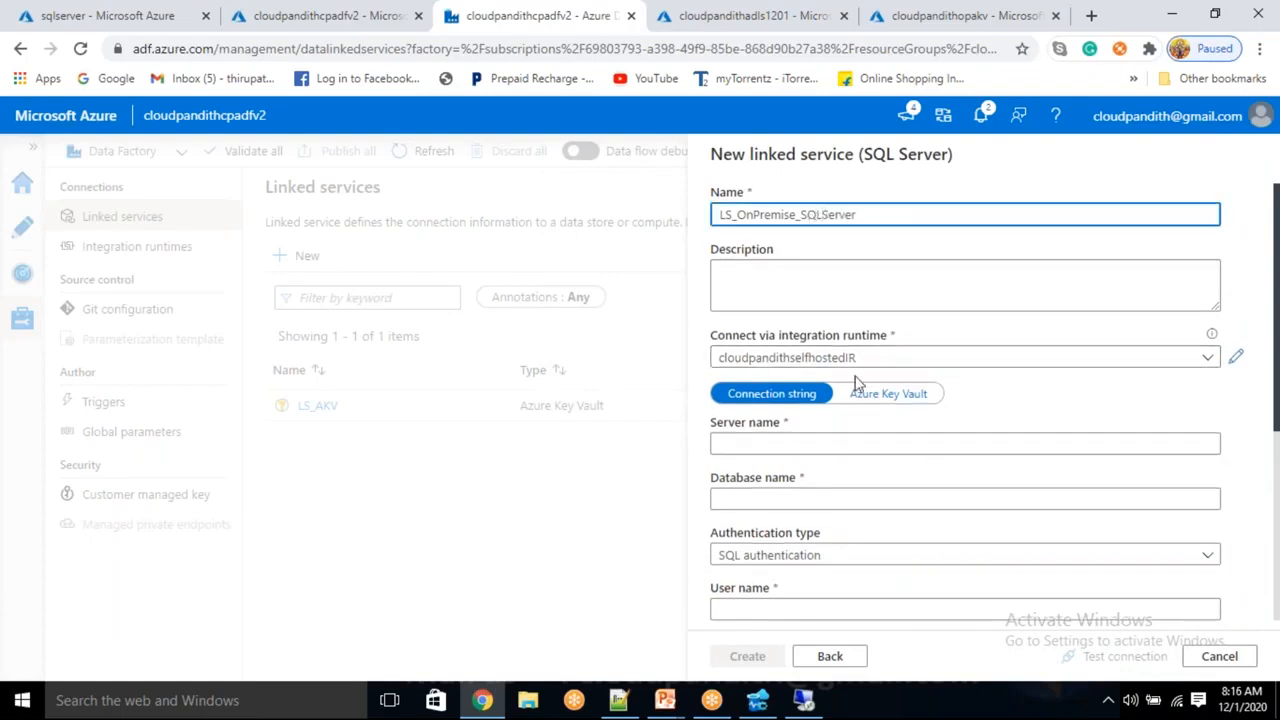
click(762, 446)
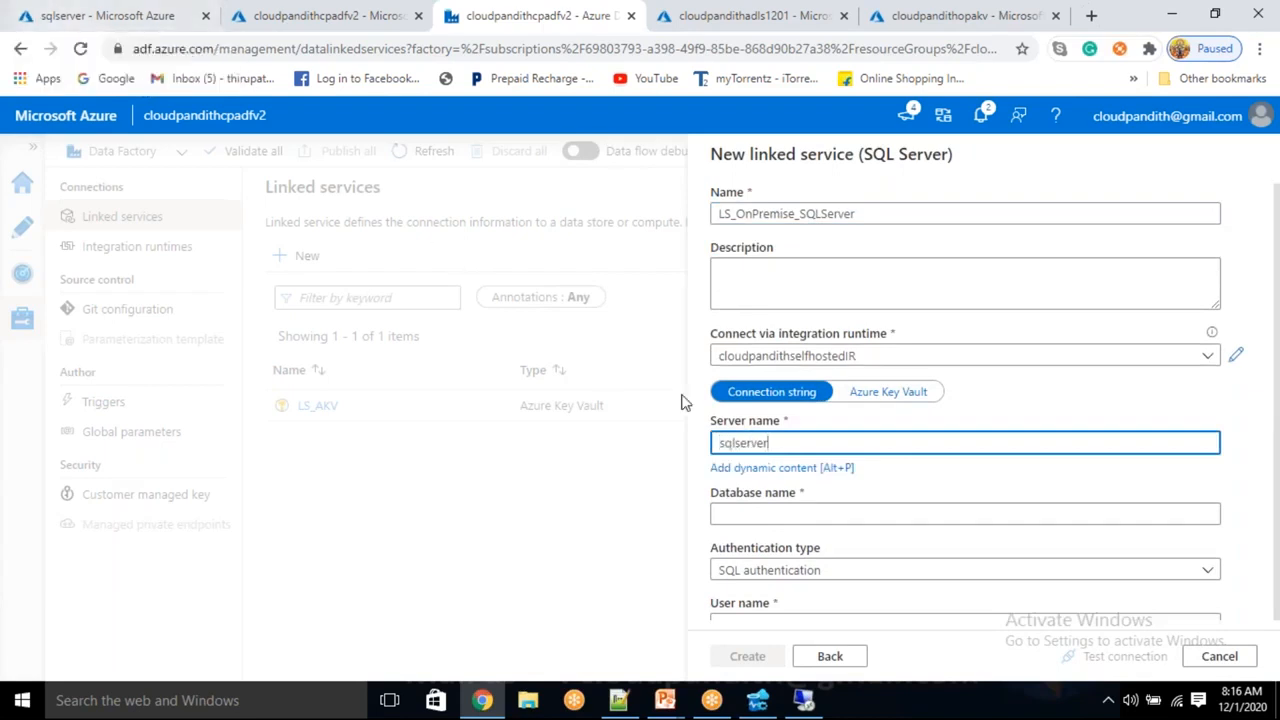
click(780, 512)
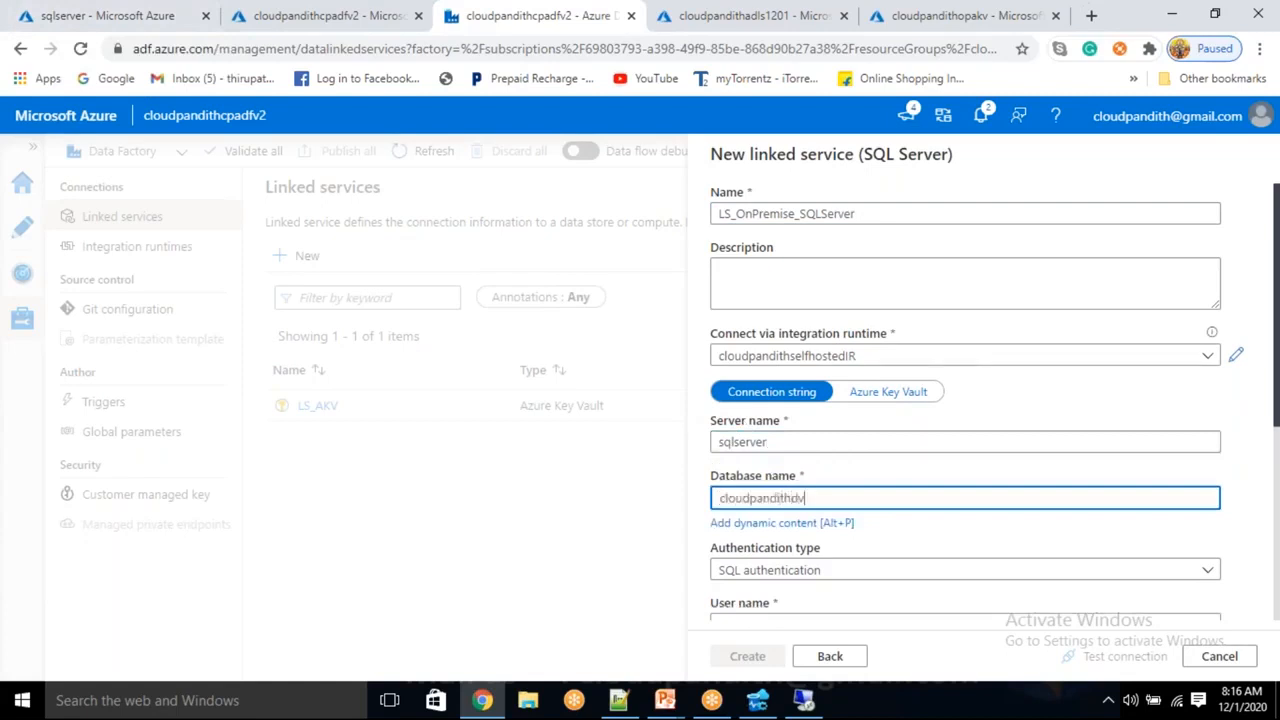
text(cloudpandithdb)
scroll(806, 534, down, 1)
click(762, 530)
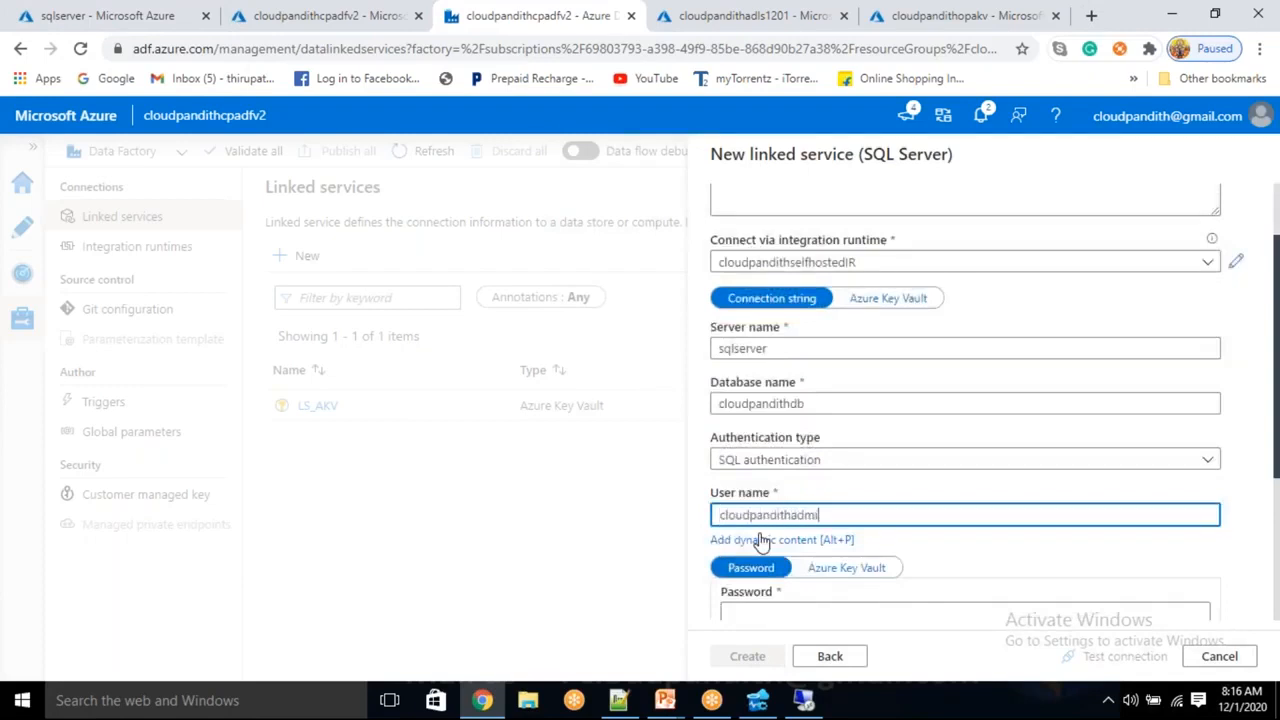
click(805, 700)
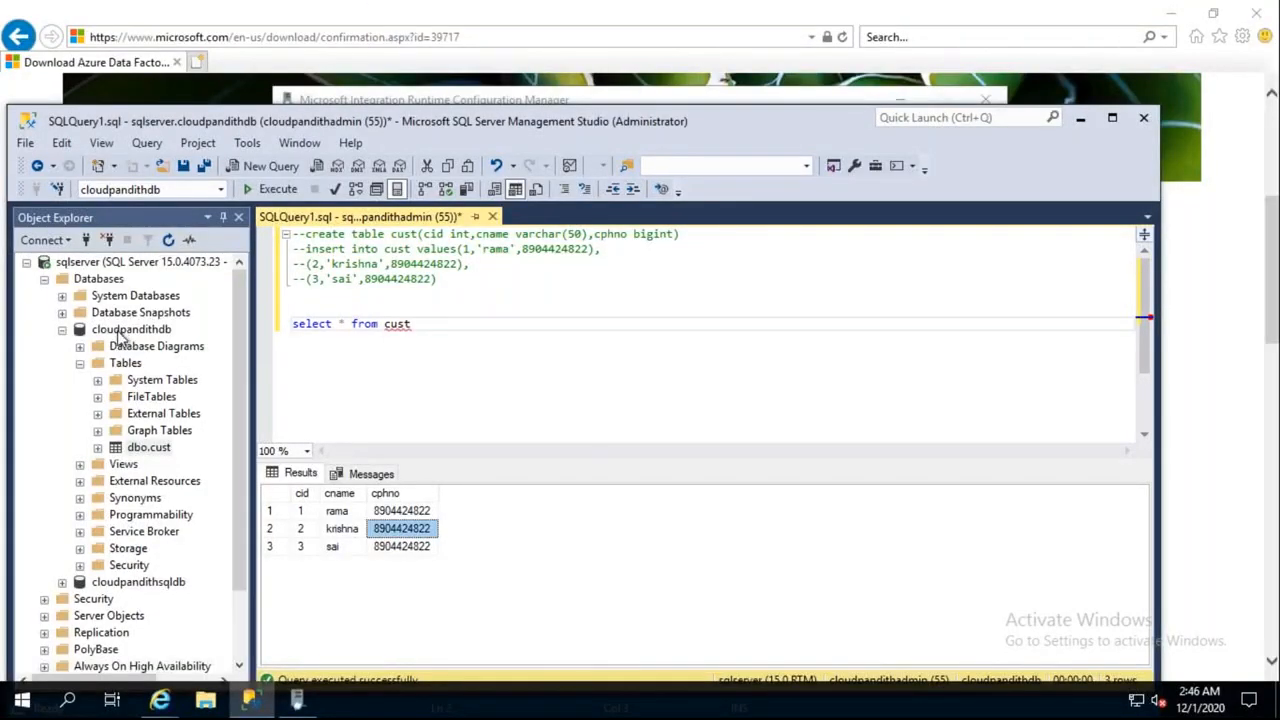
click(118, 334)
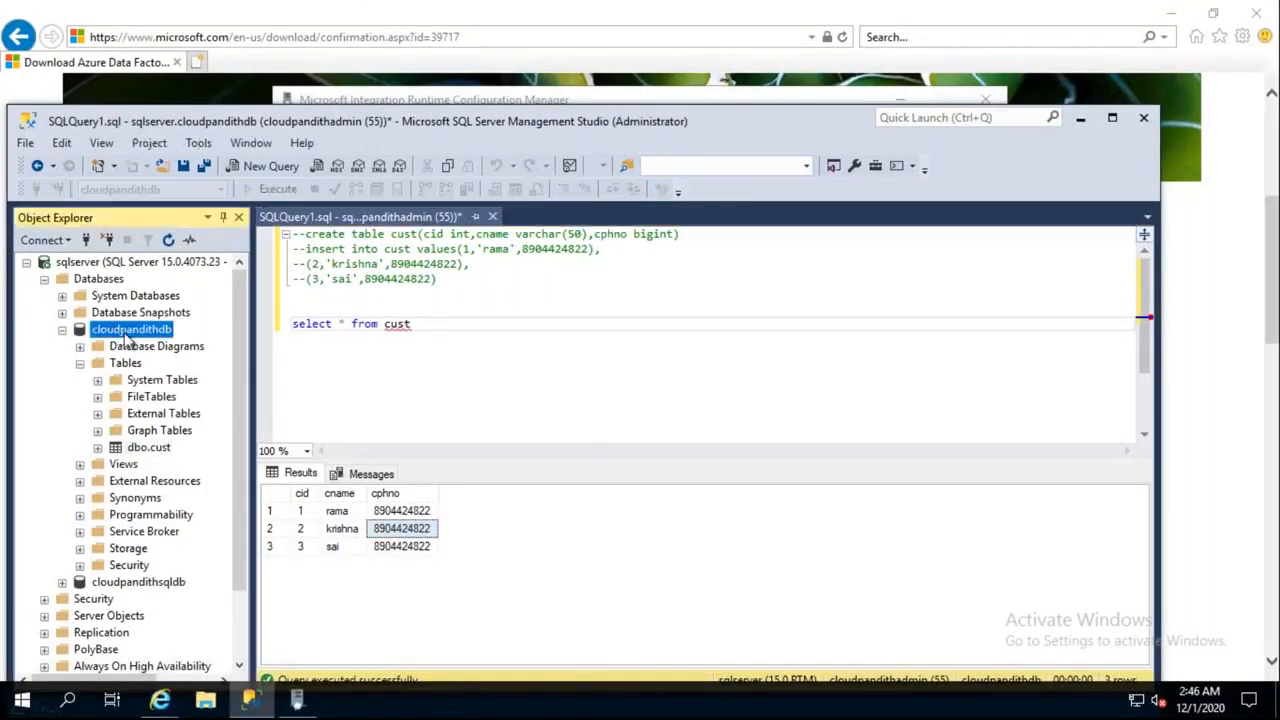
click(152, 449)
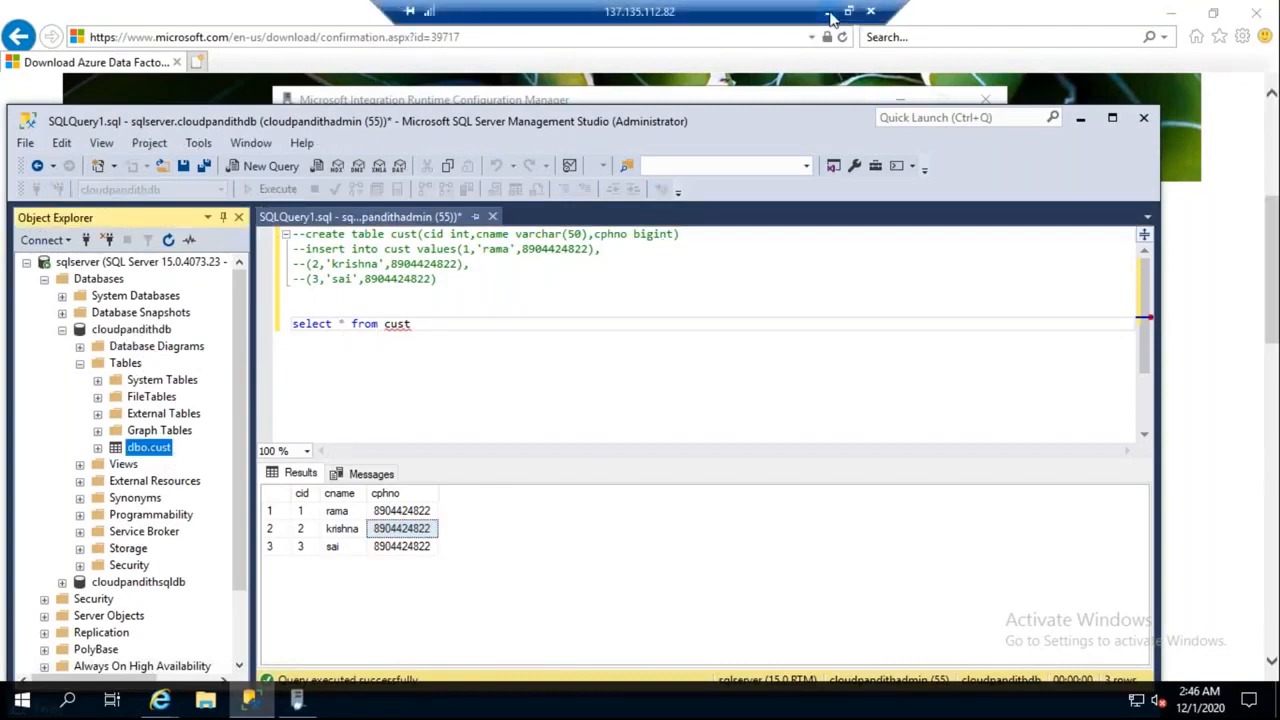
click(831, 18)
click(620, 702)
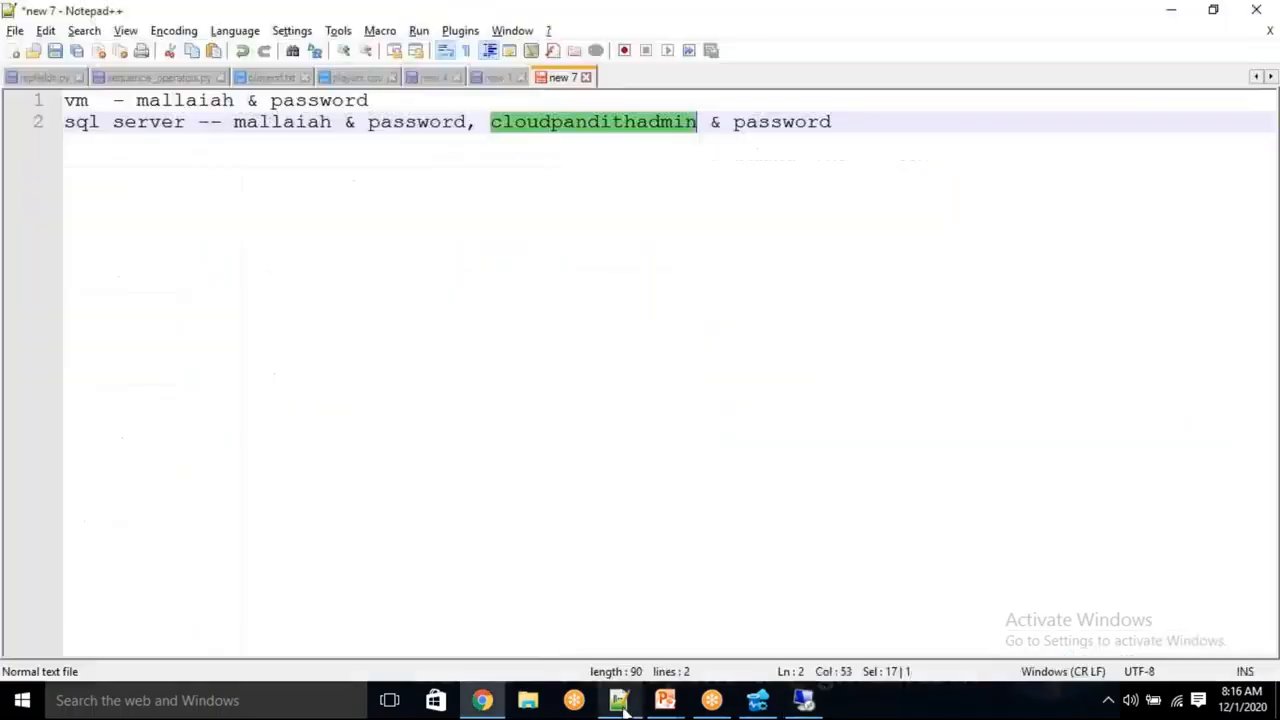
double_click(585, 135)
key(ctrl+c)
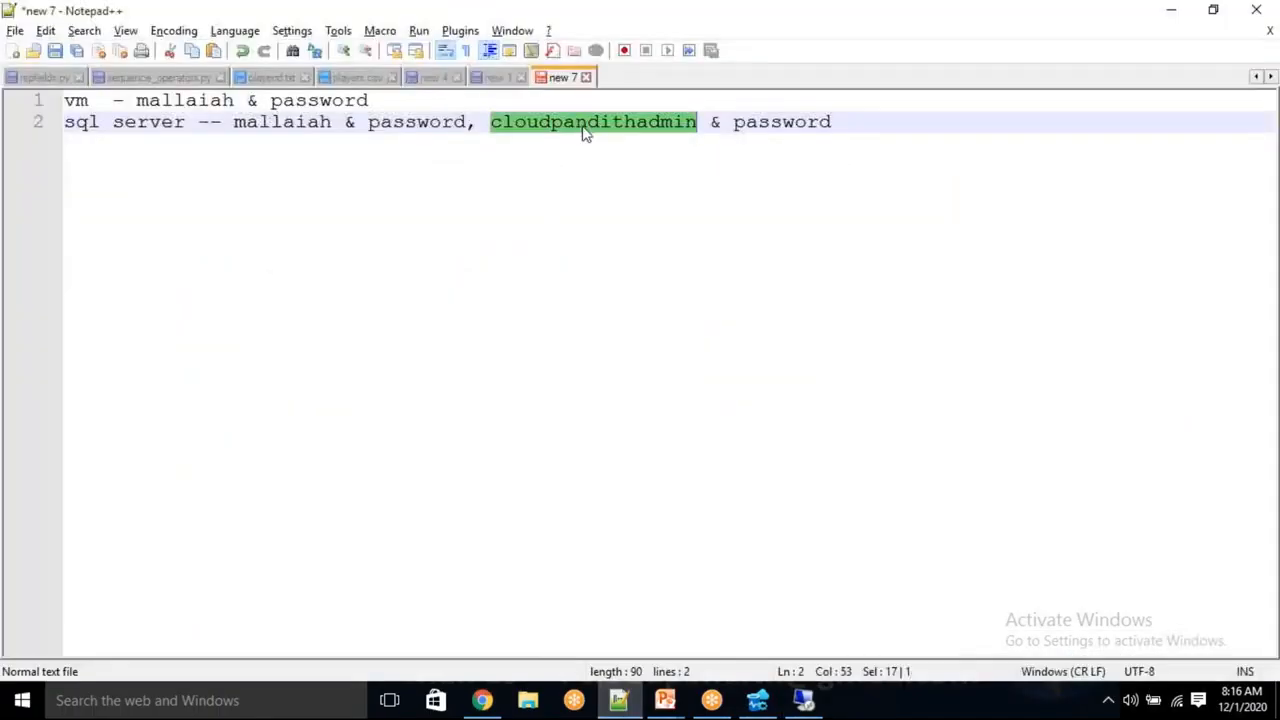
key(alt+Tab)
Paste the admin user name and source the password from Azure Key Vault via LS_AKV
drag(832, 513, 643, 494)
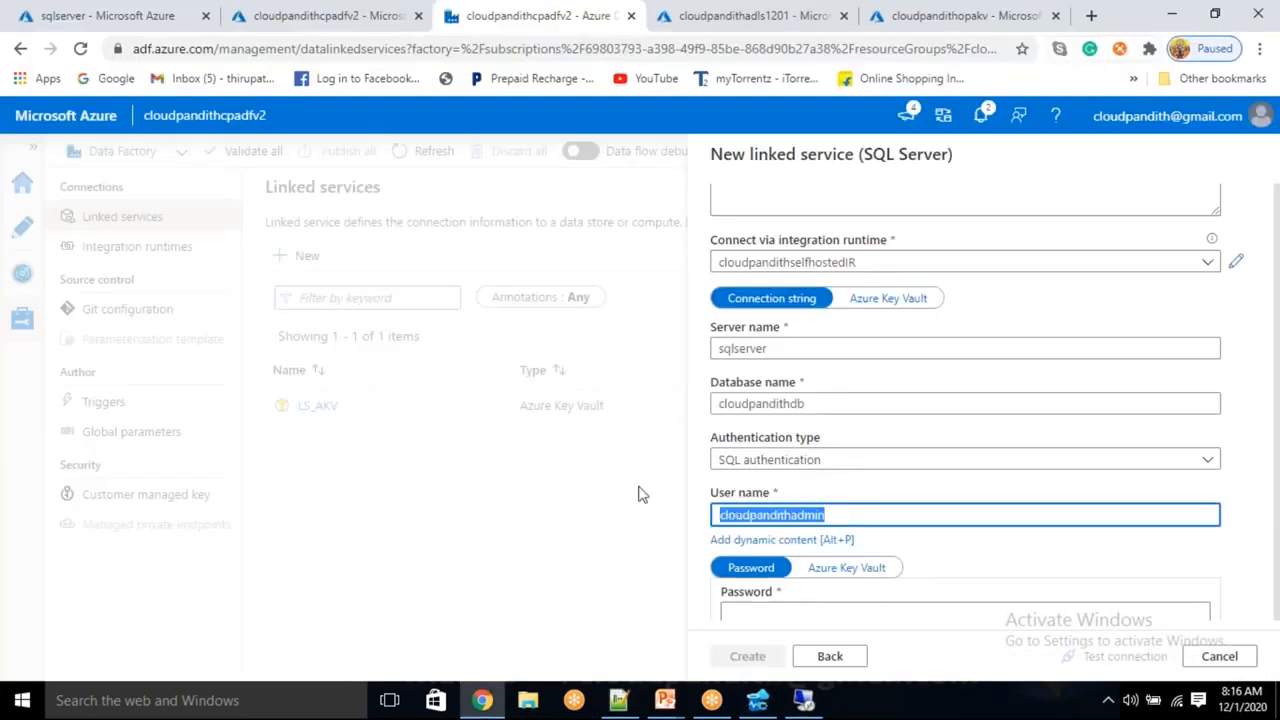
key(ctrl+v)
click(877, 567)
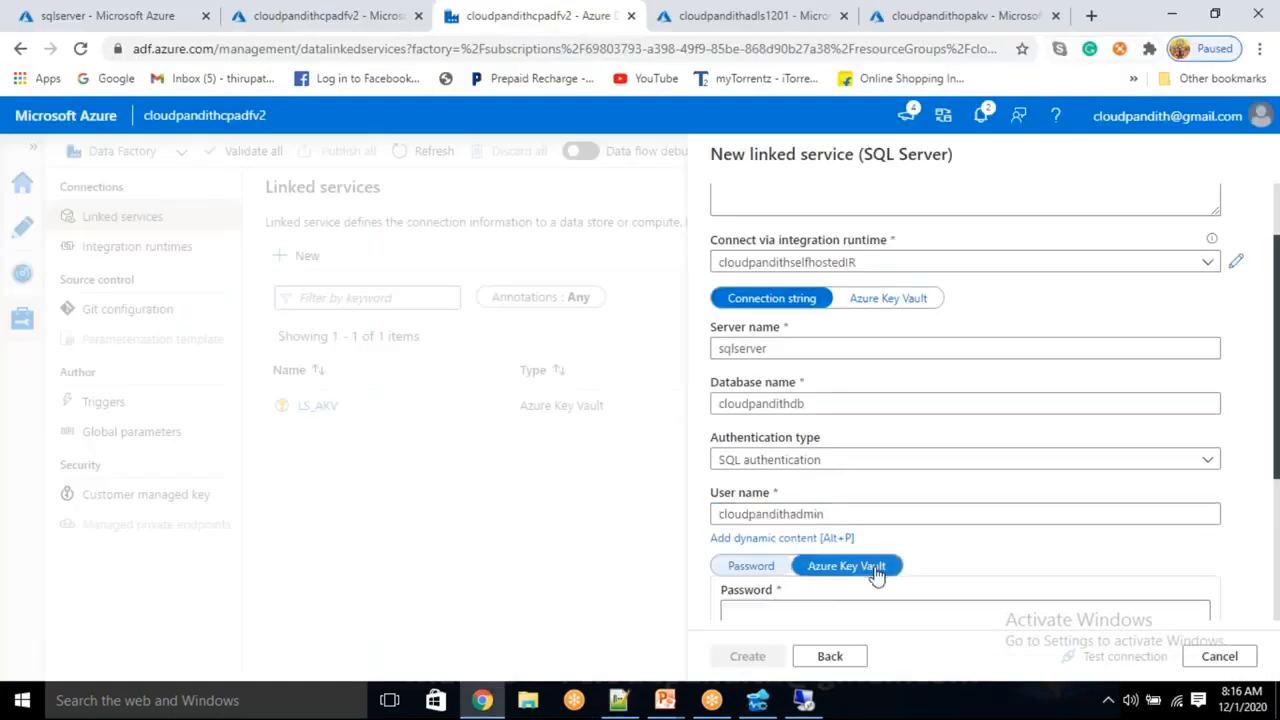
scroll(880, 540, down, 2)
click(738, 467)
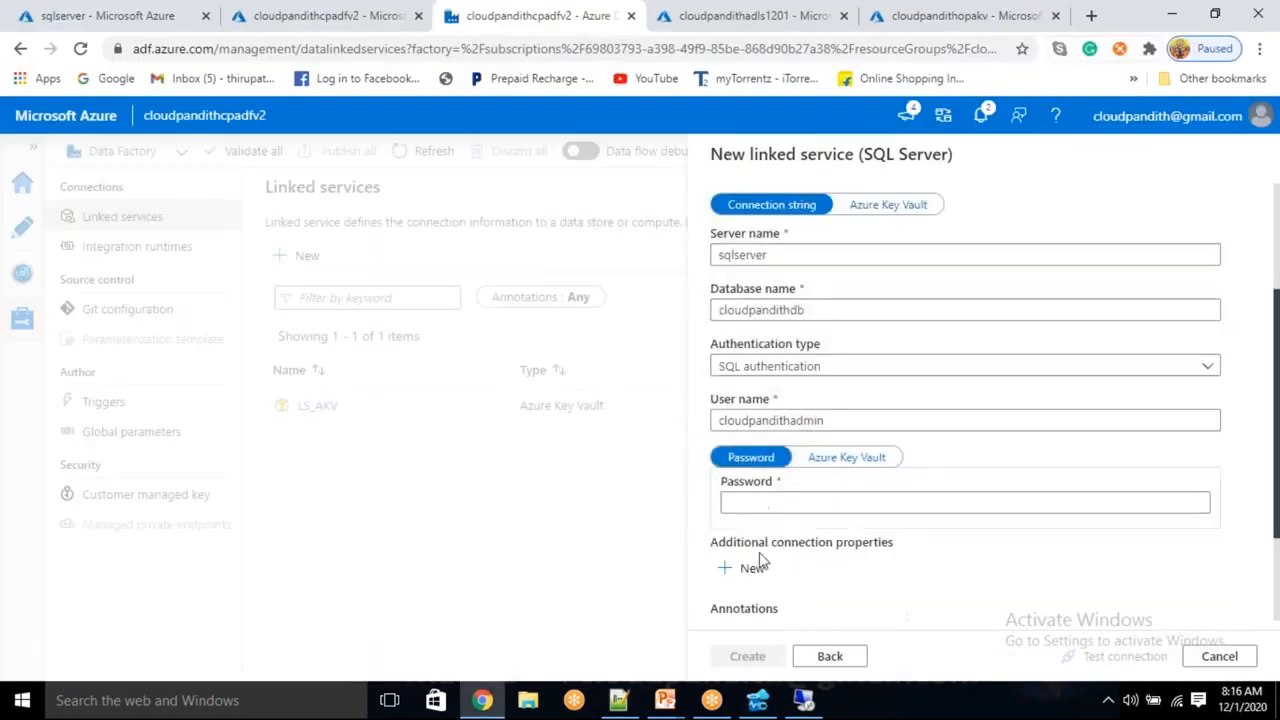
click(826, 462)
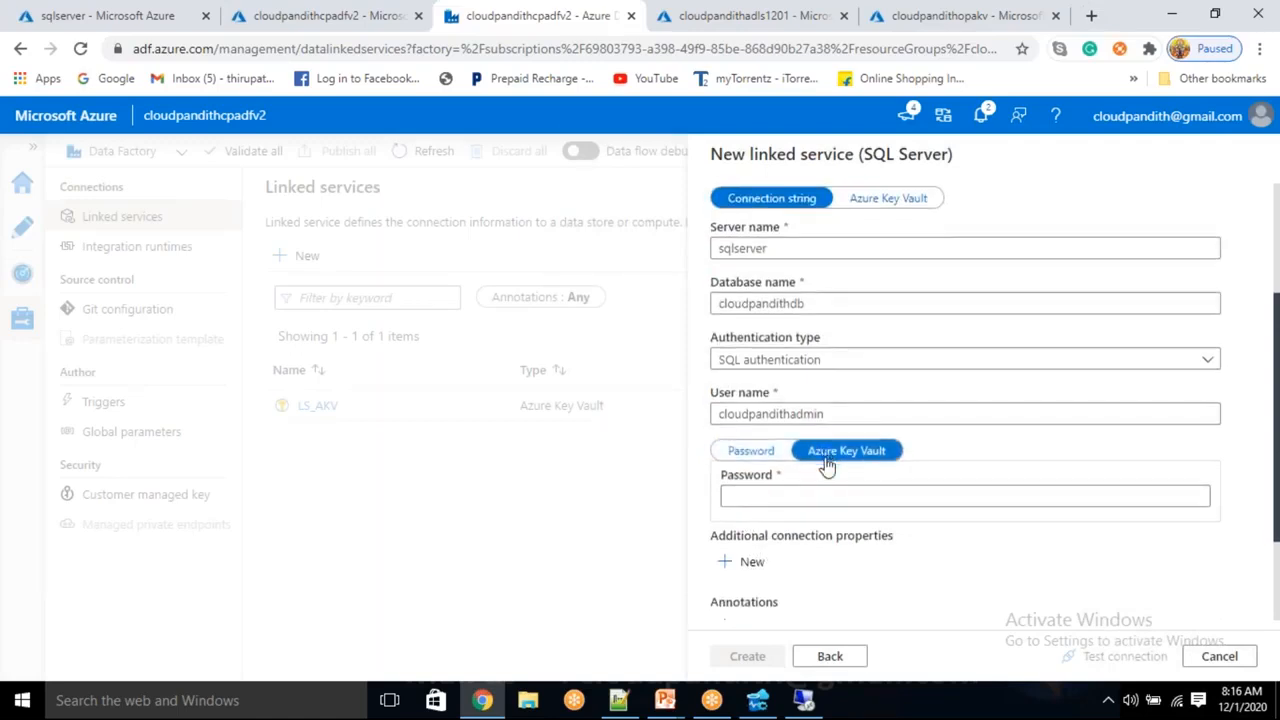
scroll(826, 465, down, 2)
click(806, 415)
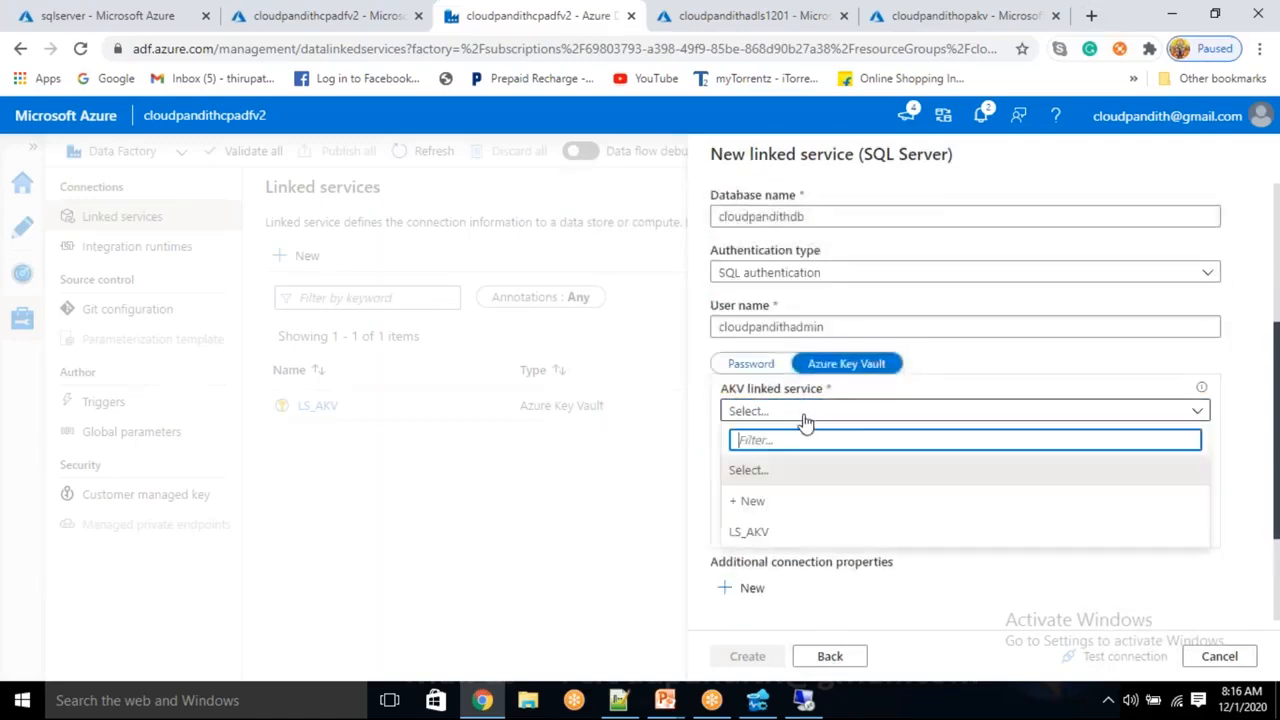
click(750, 531)
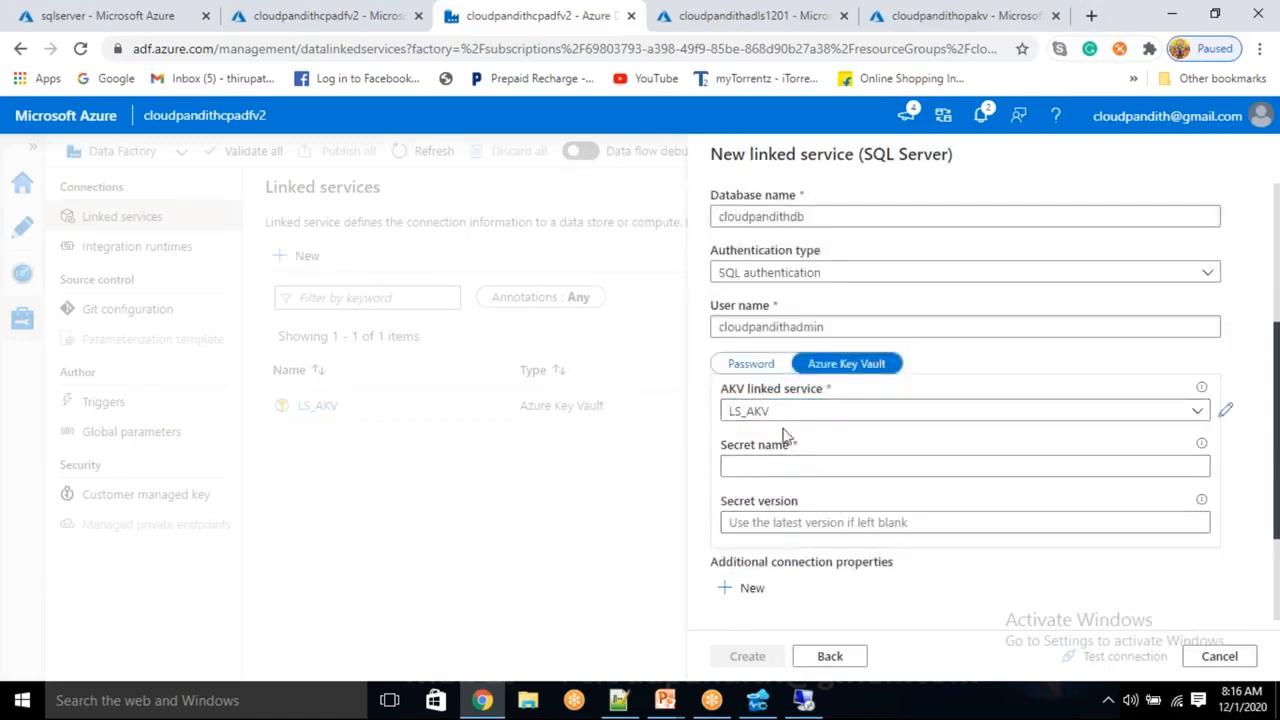
Enter secret name sqlpassword, test the connection successfully, and create LS_OnPremise_SQLServer
click(772, 464)
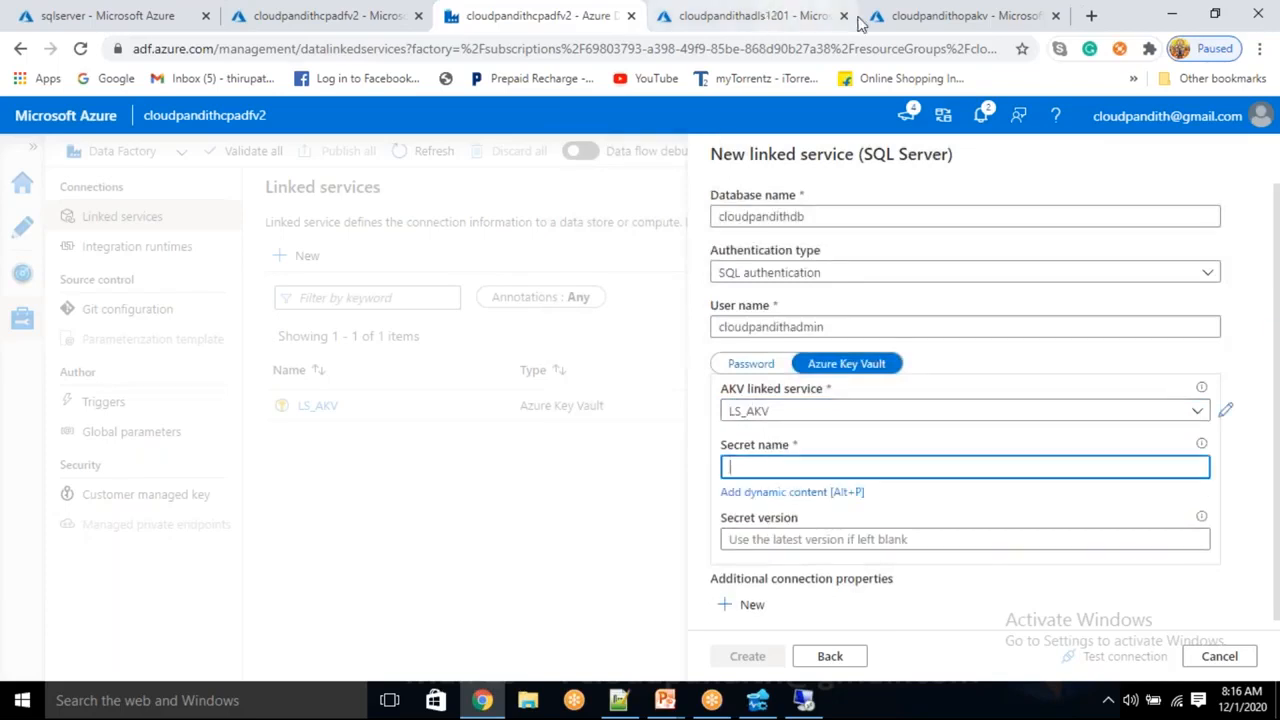
click(900, 28)
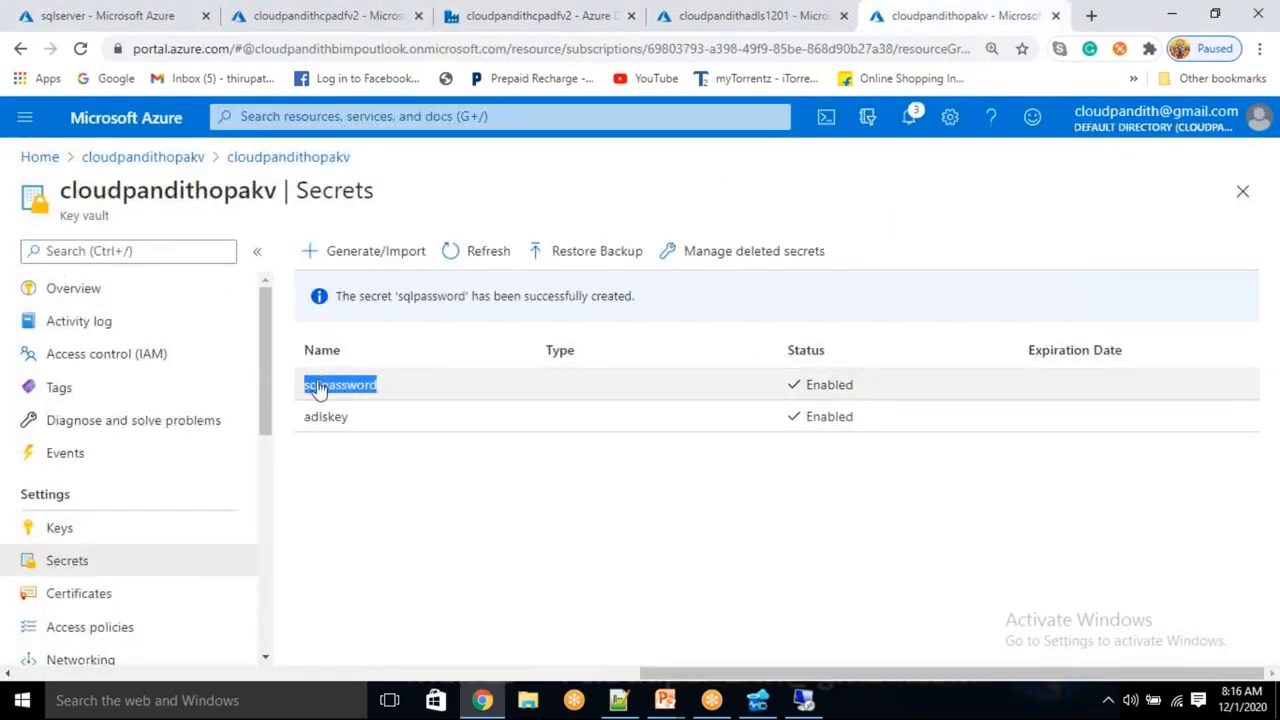
click(562, 8)
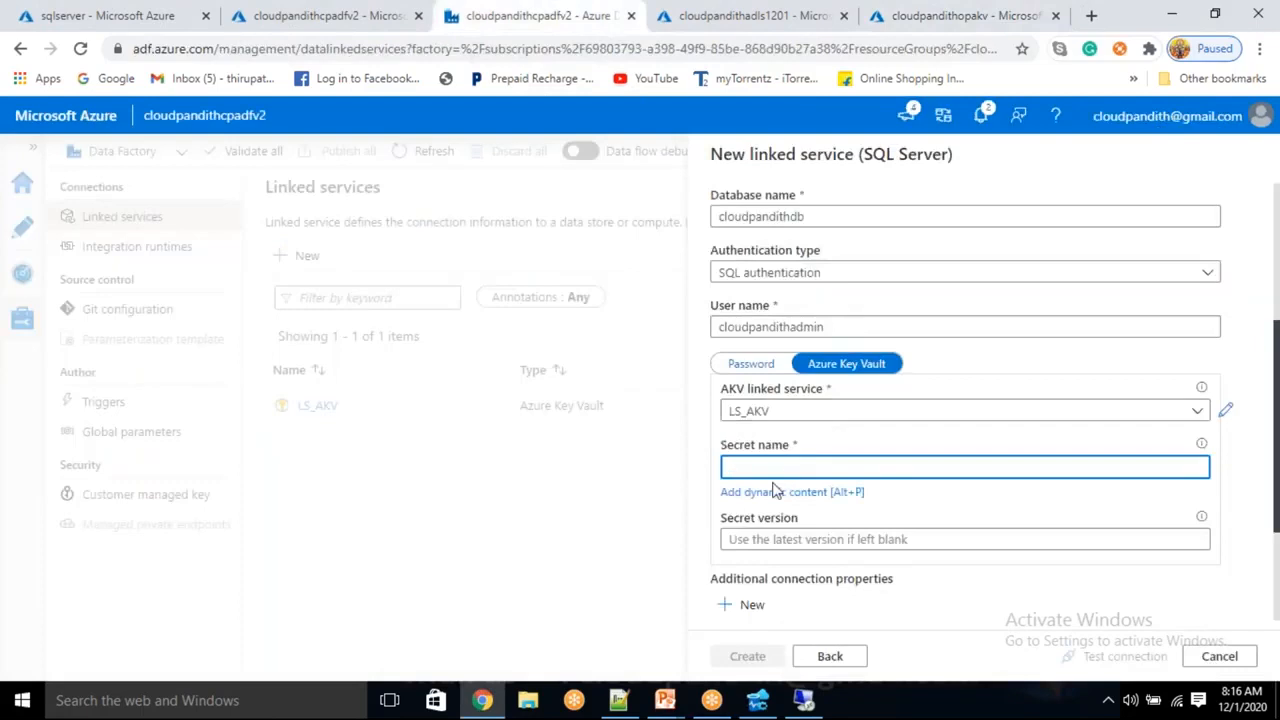
key(ctrl+v)
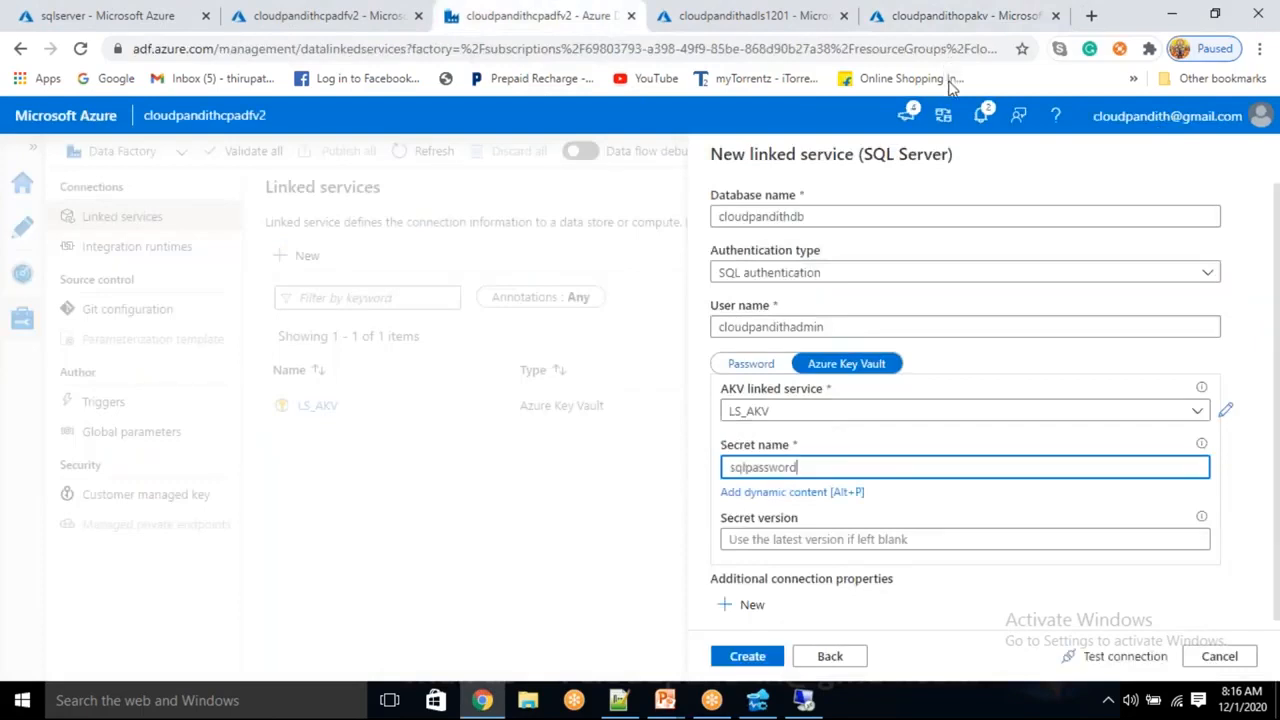
click(1068, 656)
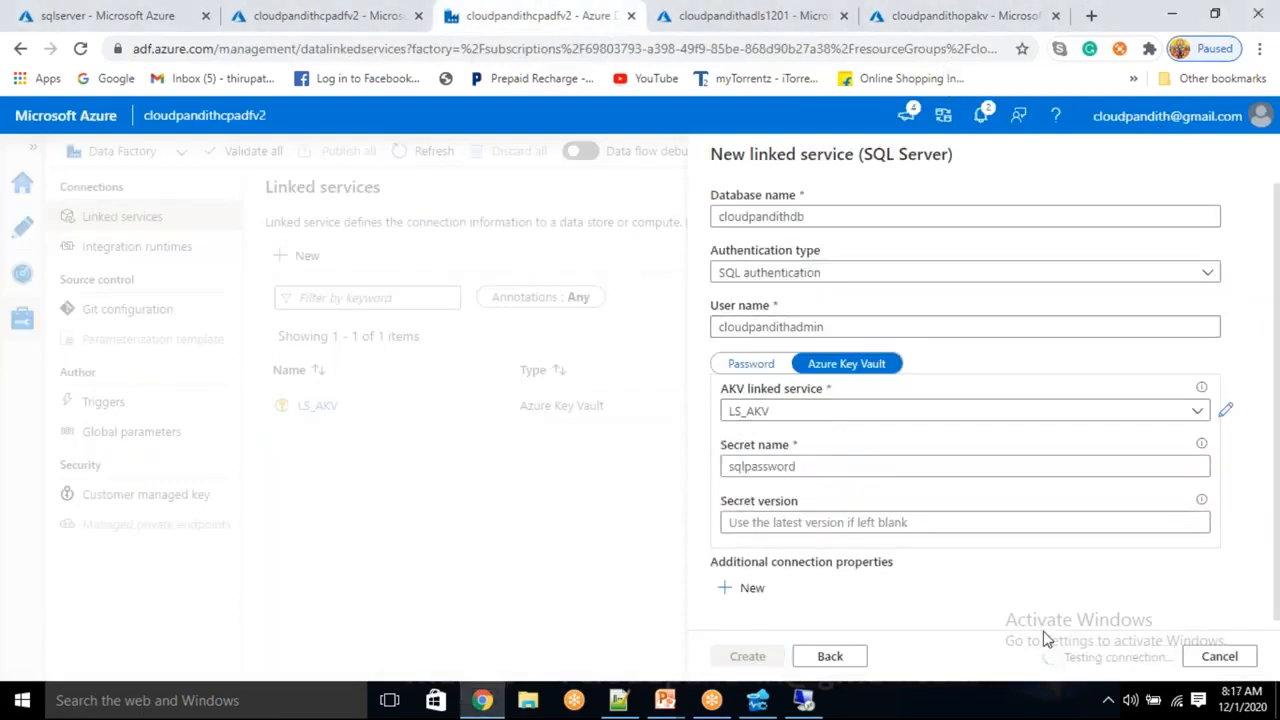
click(743, 655)
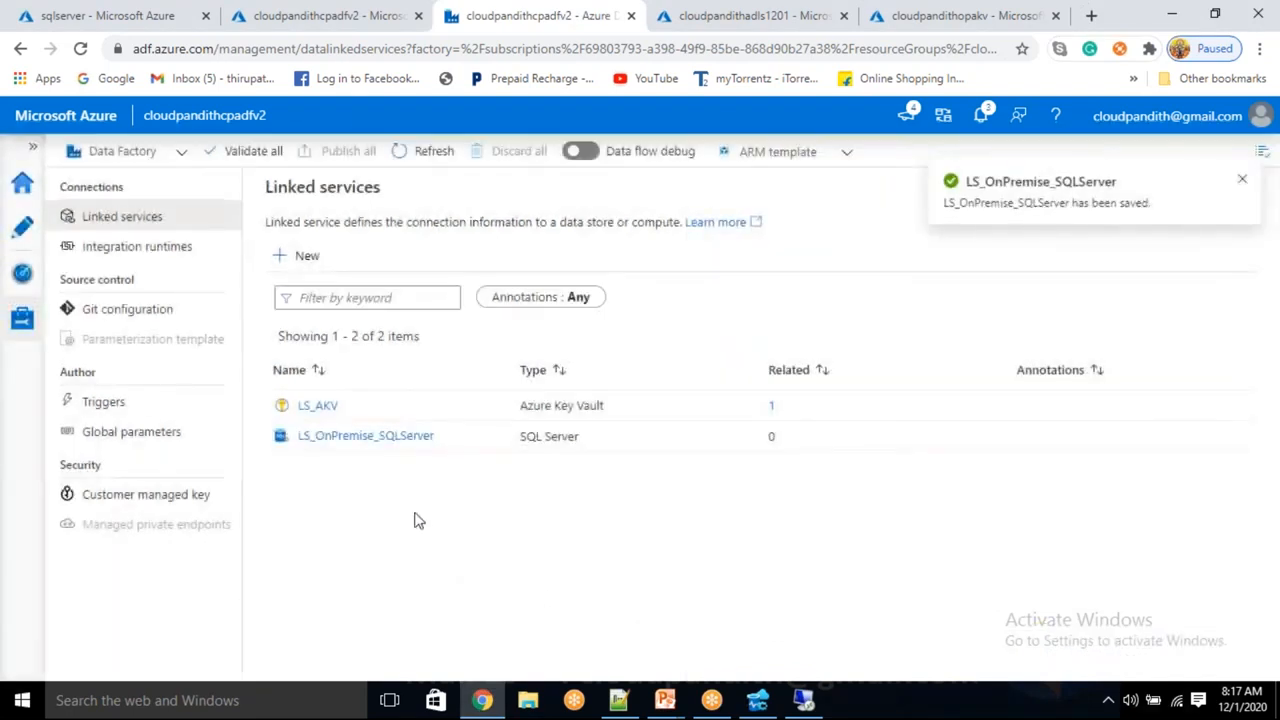
Choose Azure Data Lake Storage Gen2 from a 'data lake' search and name the service LS_ADLSGEN2
click(312, 262)
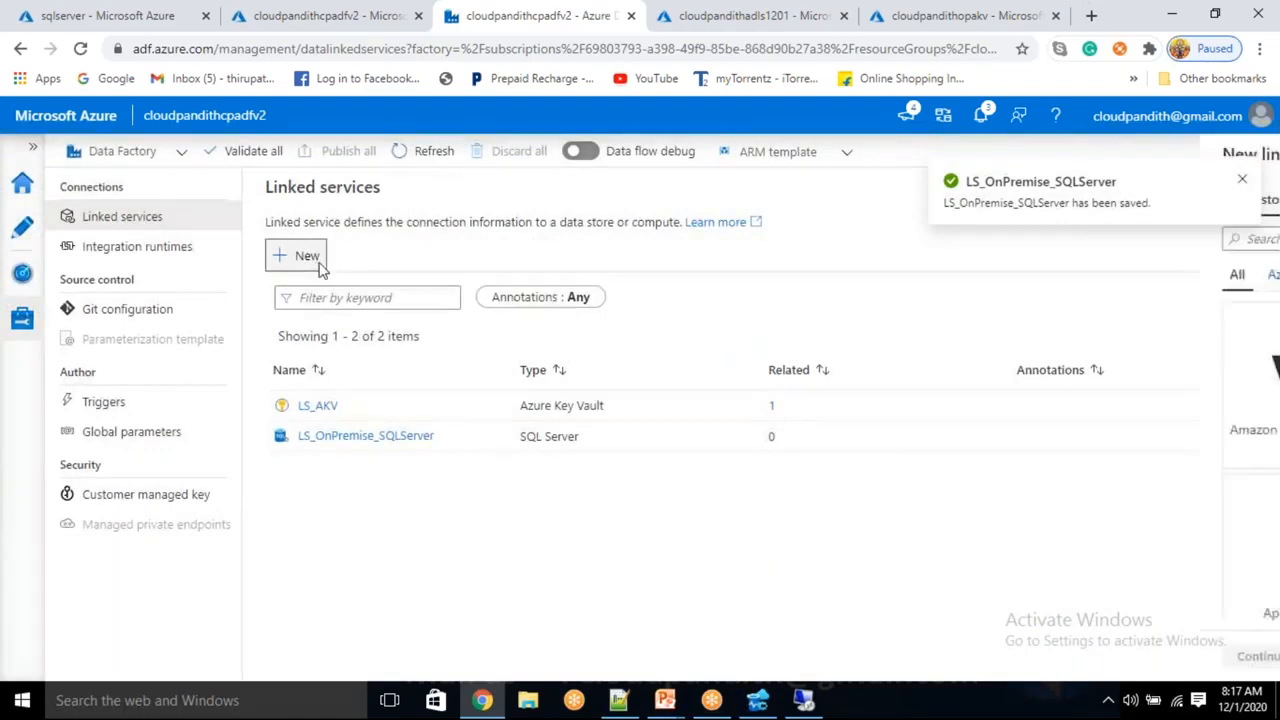
text(data lake)
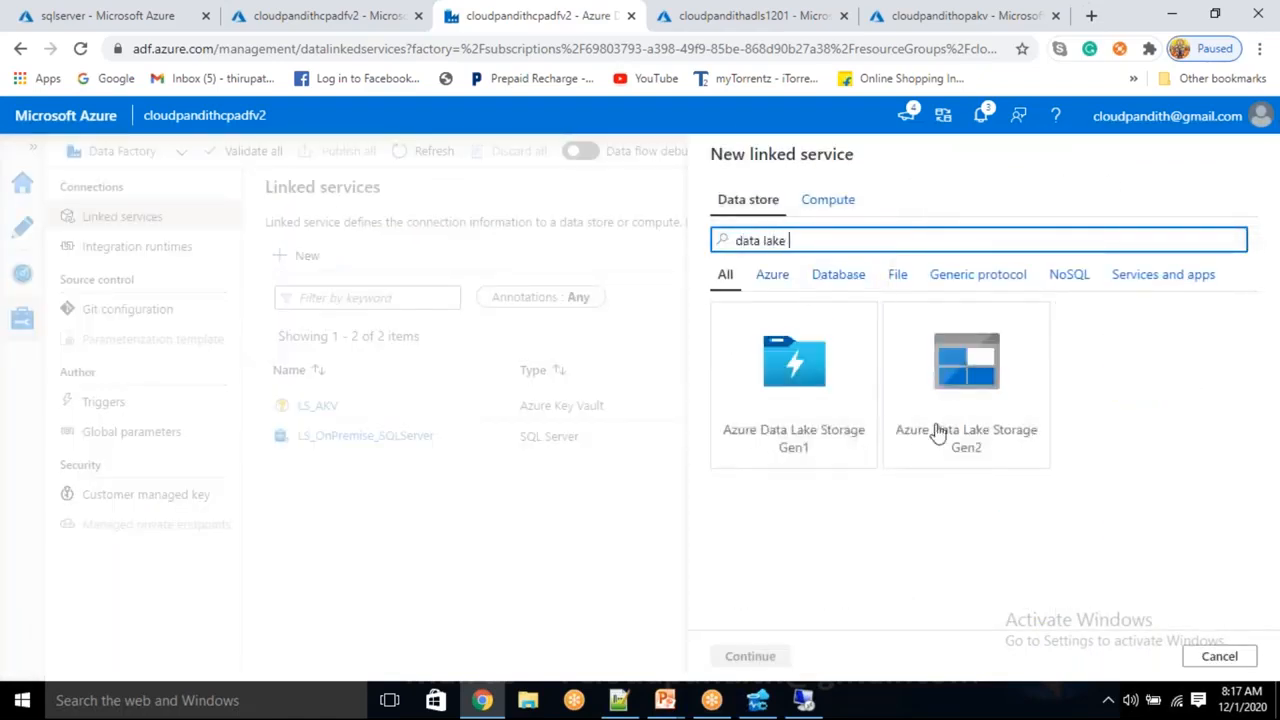
click(1023, 428)
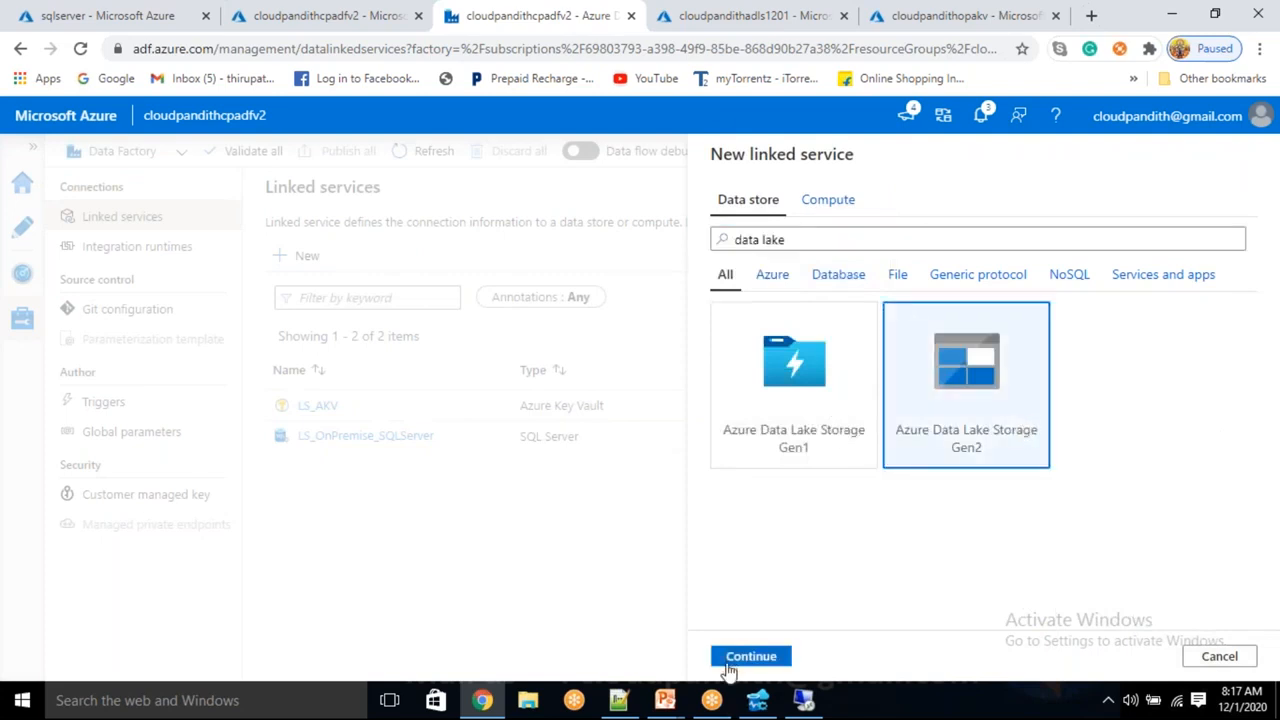
click(788, 660)
drag(877, 211, 645, 287)
key(BackSpace)
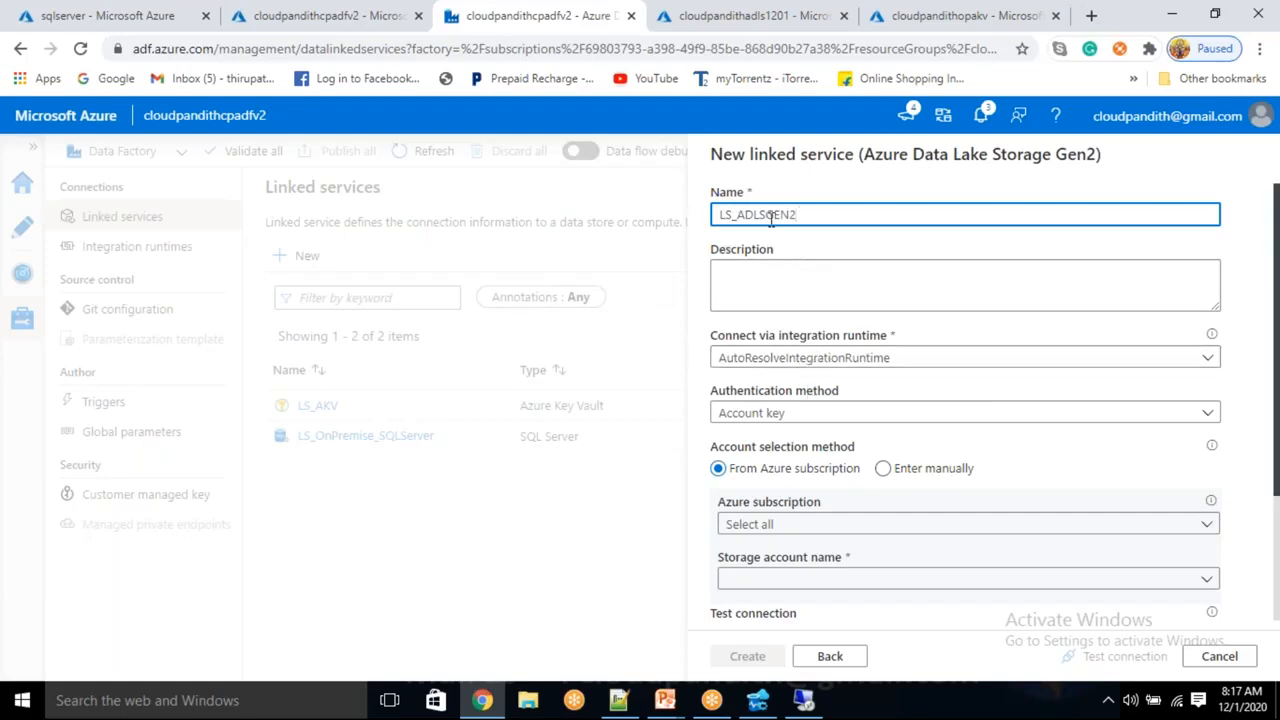
scroll(766, 485, down, 1)
Switch to manual entry and take the account key from LS_AKV secret adlskey
click(760, 431)
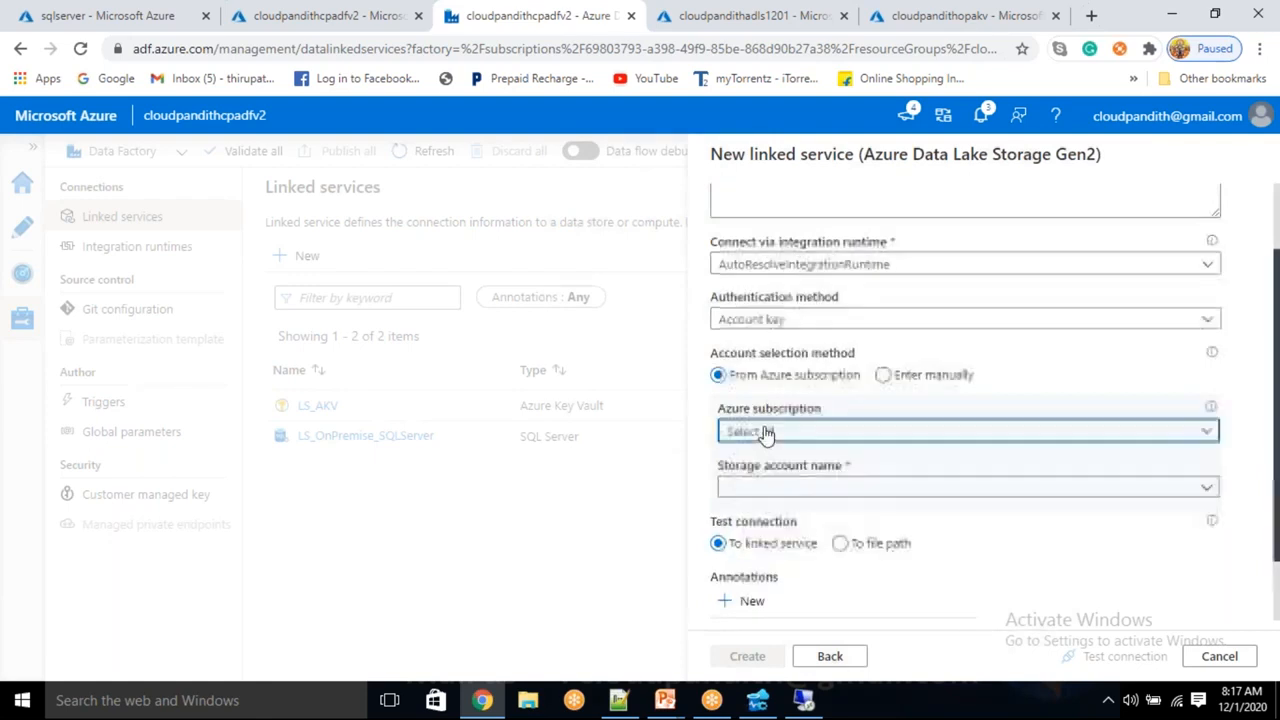
click(883, 374)
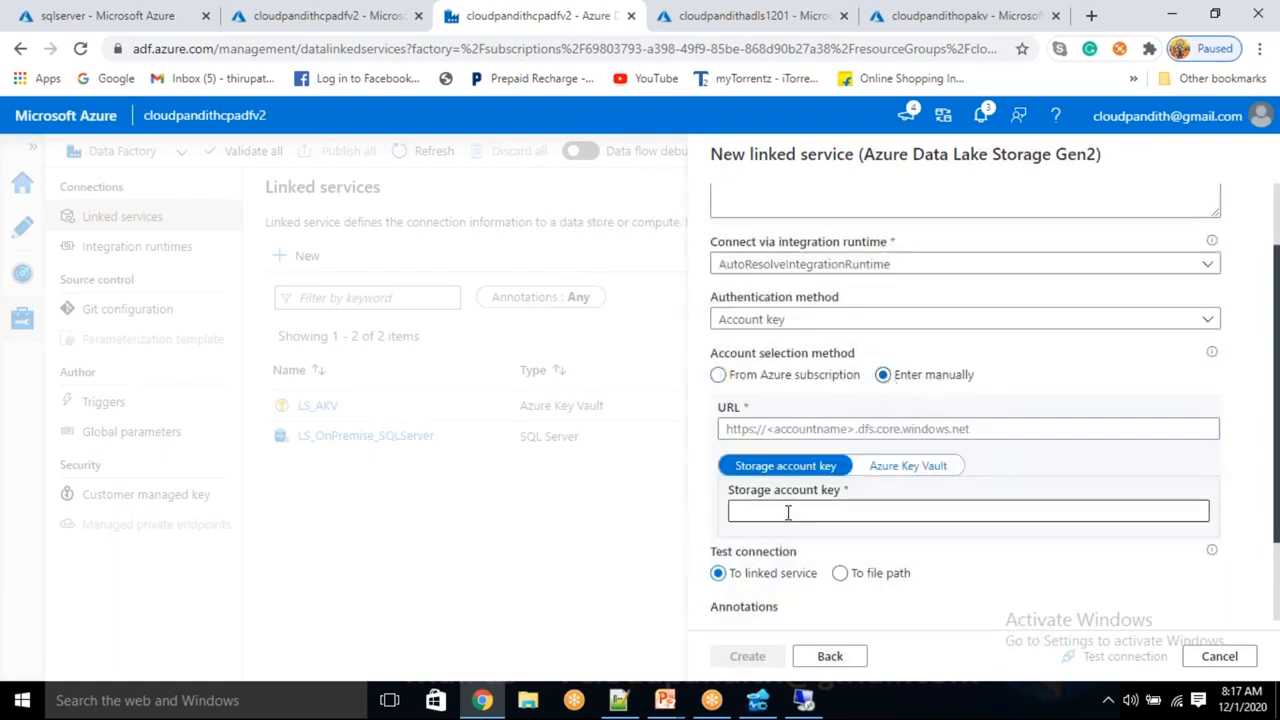
click(910, 466)
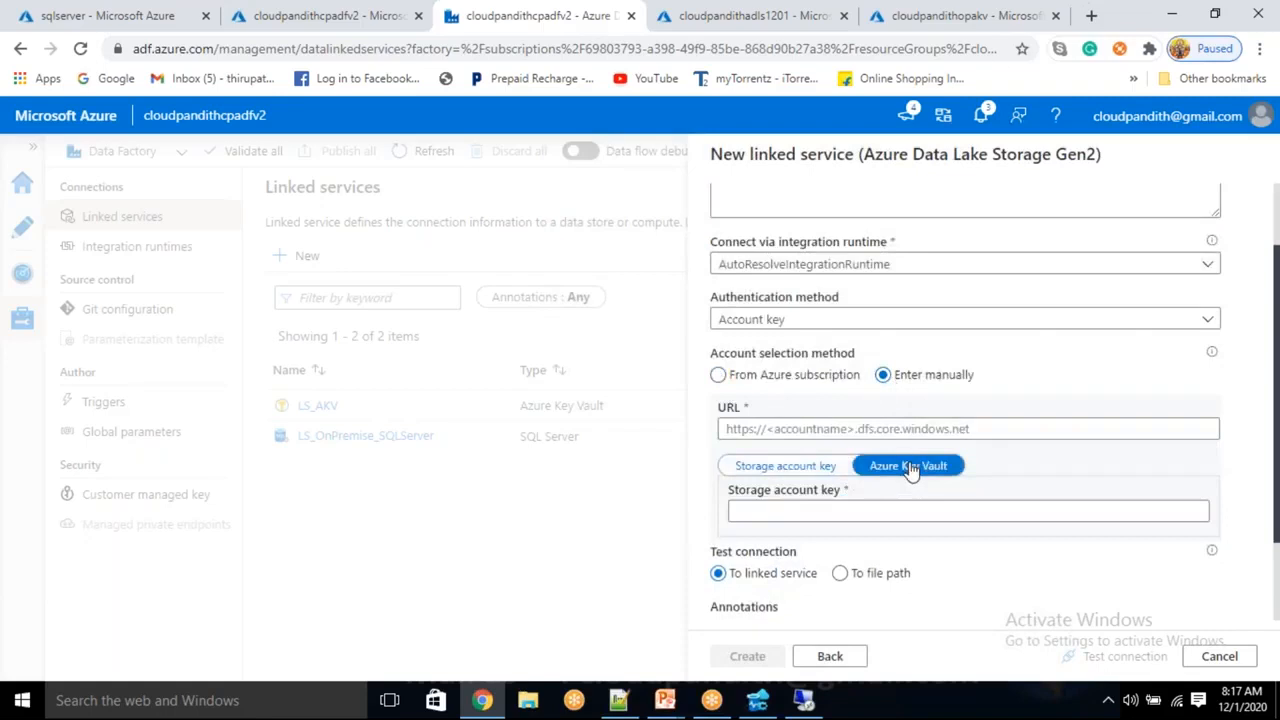
click(855, 512)
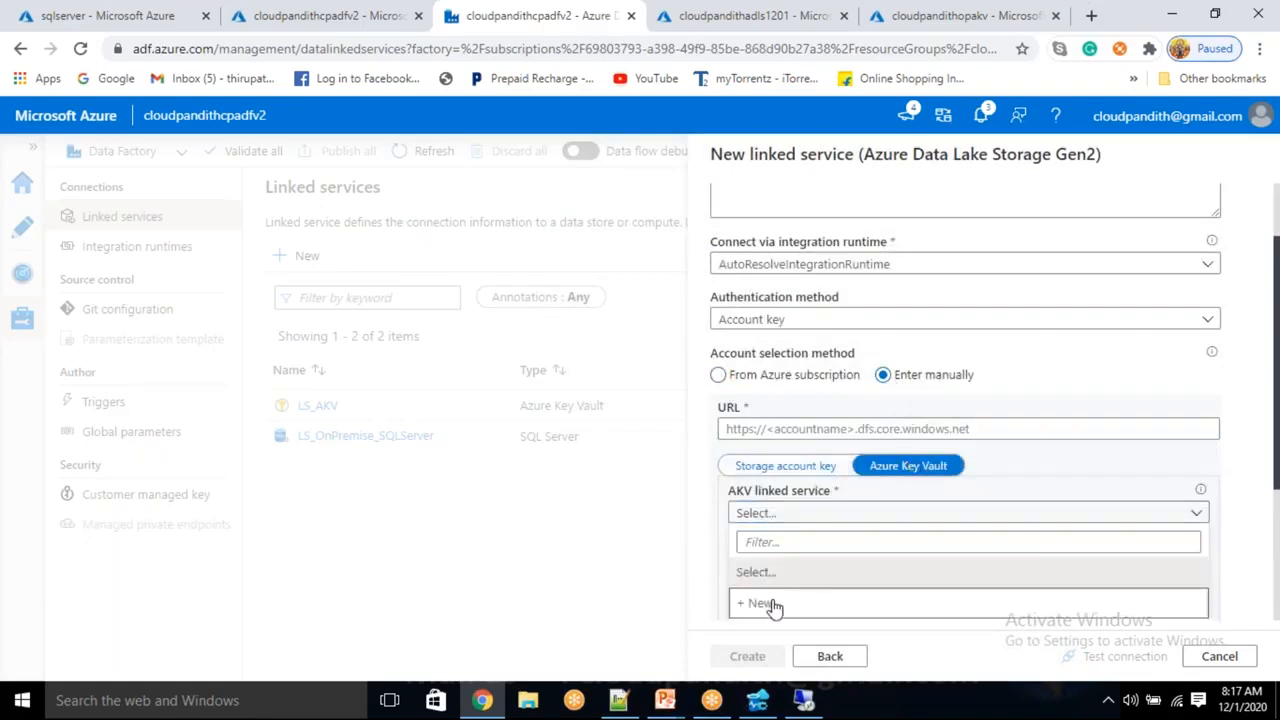
scroll(806, 540, down, 2)
click(770, 446)
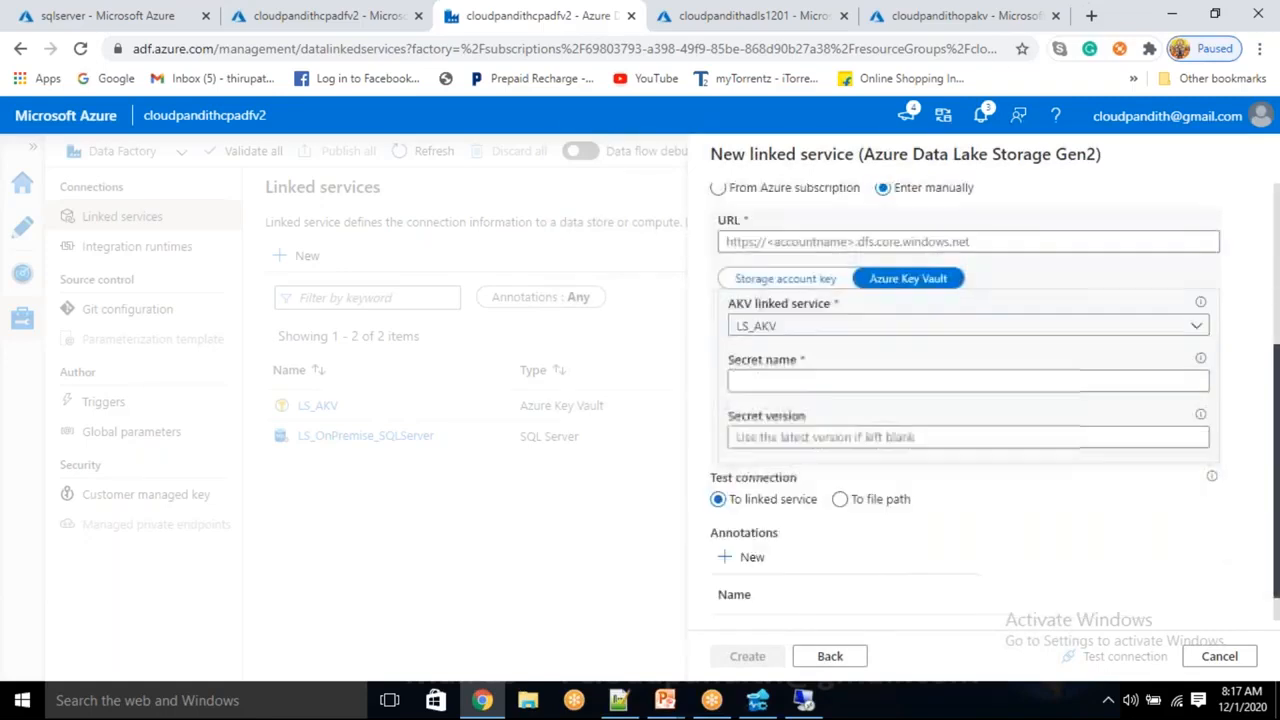
click(788, 378)
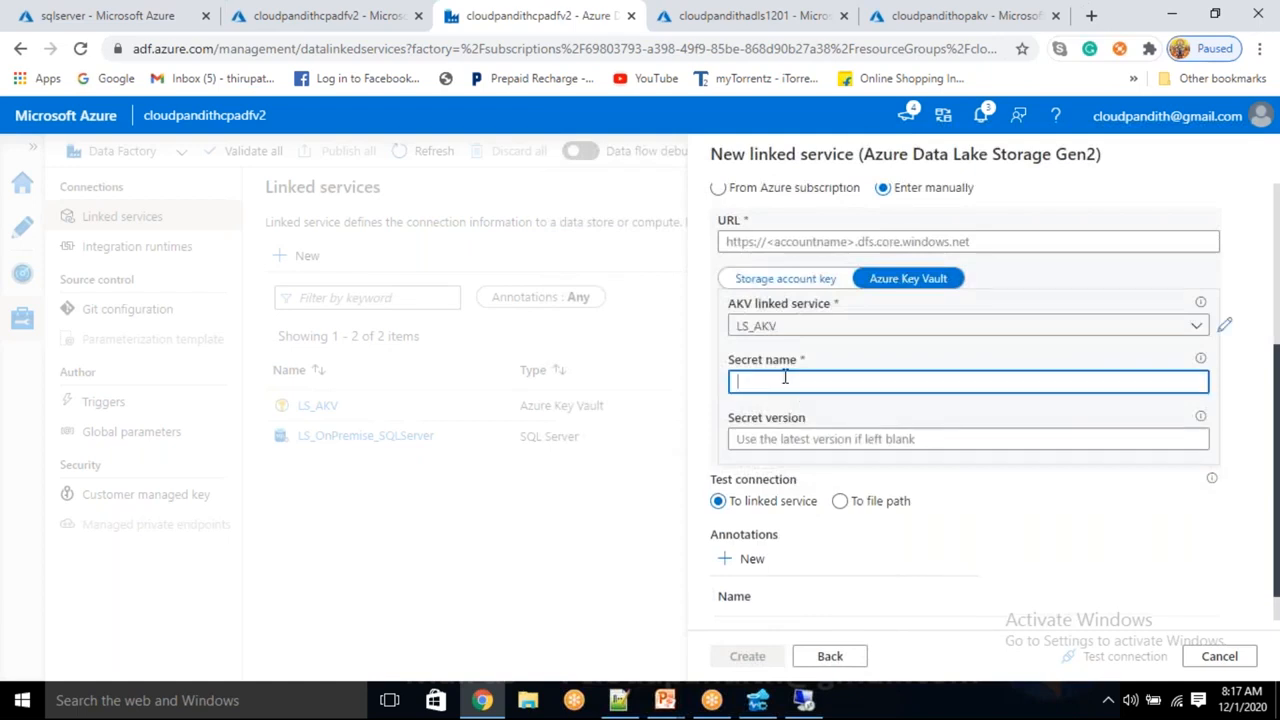
click(902, 16)
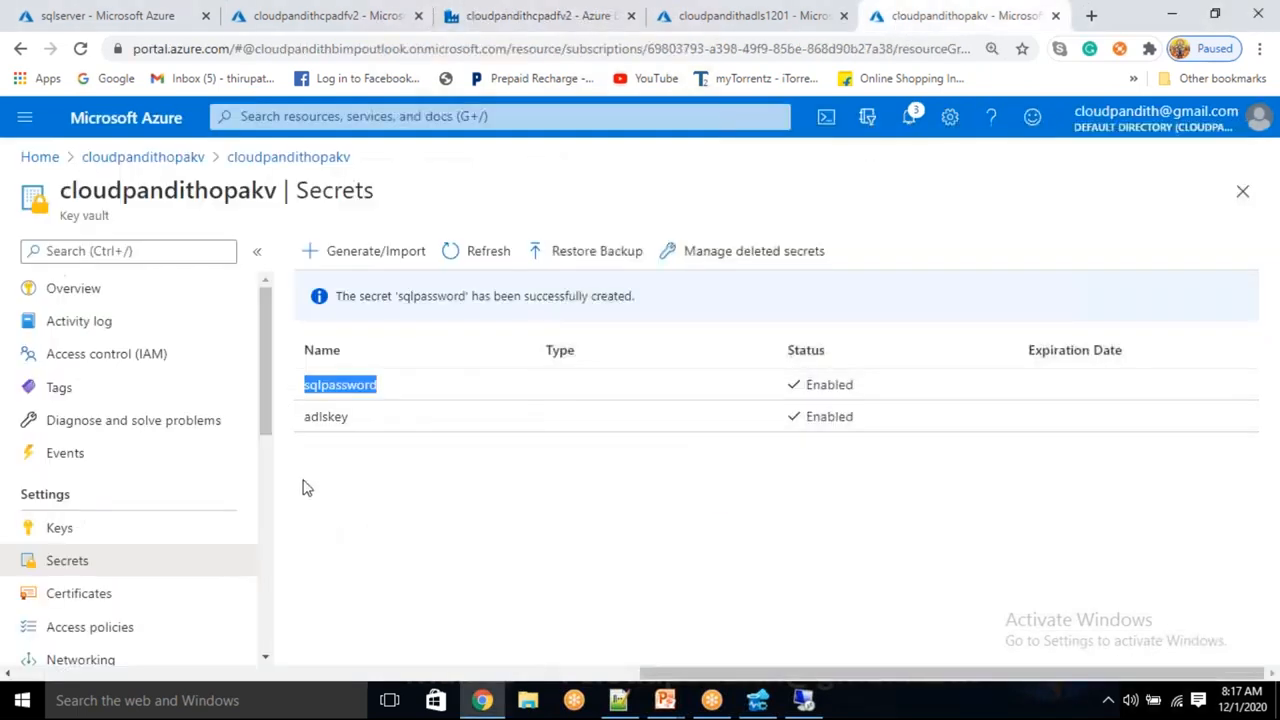
drag(371, 429, 306, 423)
key(ctrl+c)
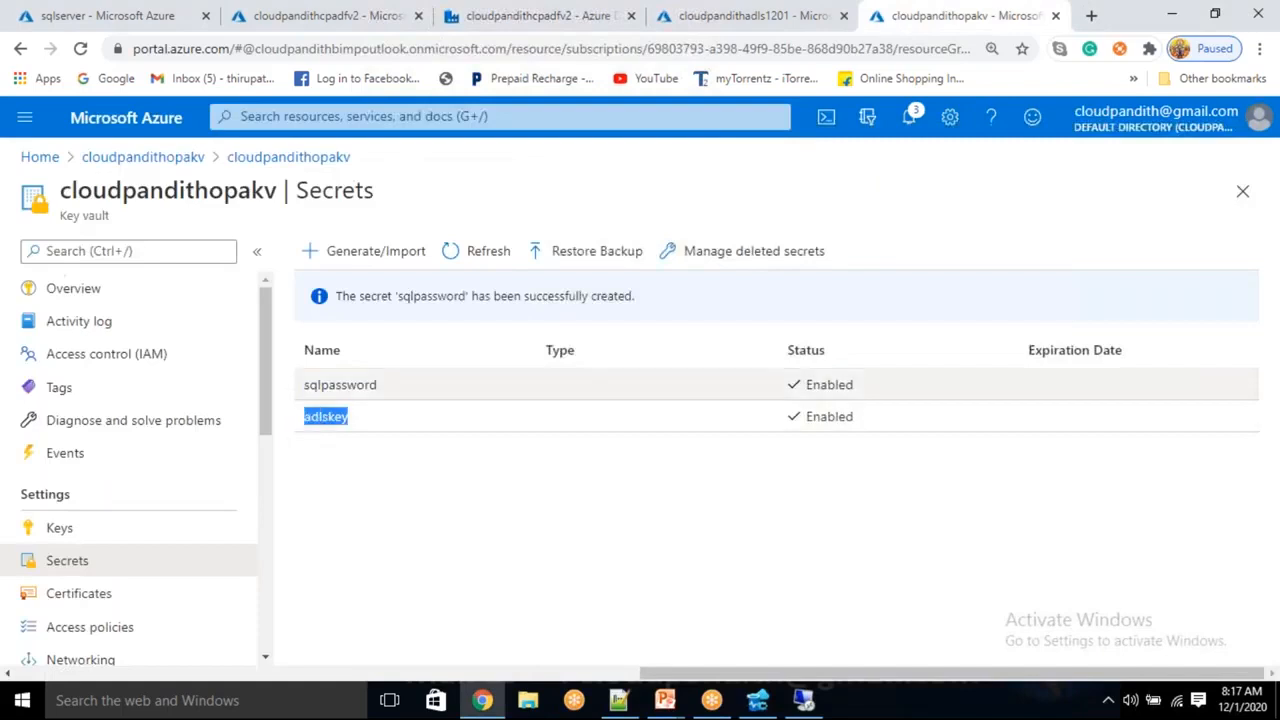
click(610, 20)
key(ctrl+v)
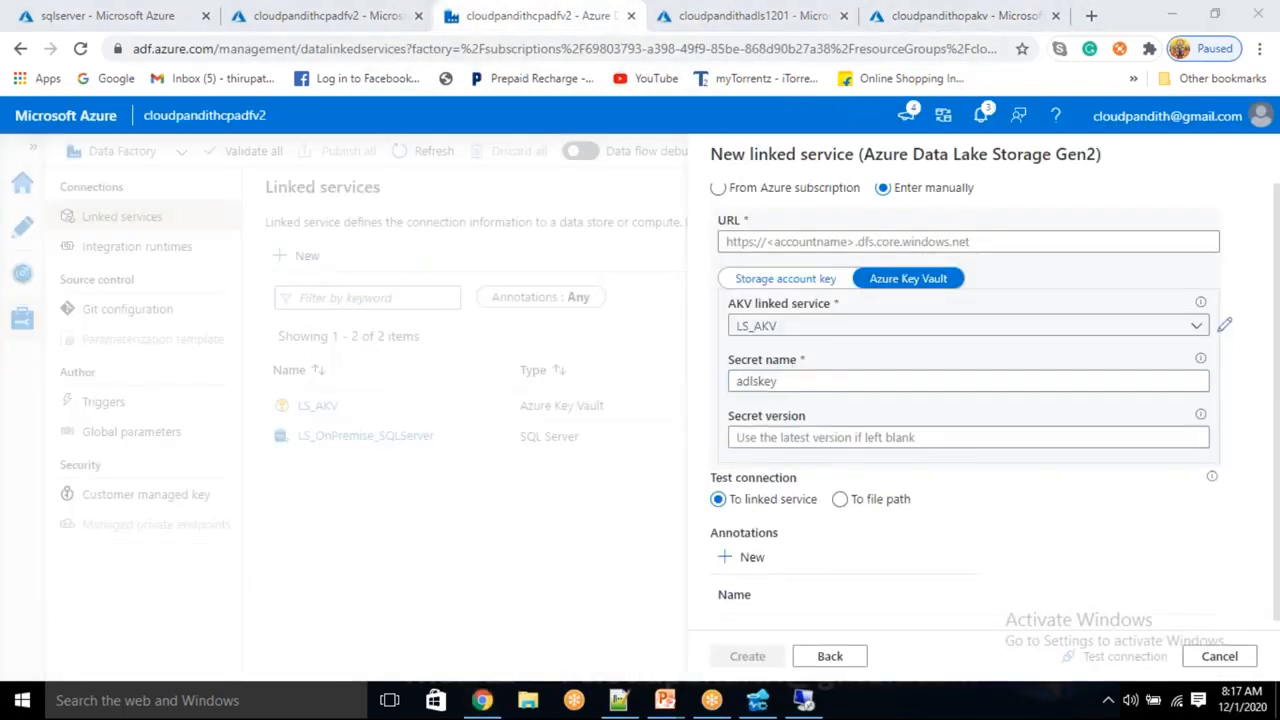
click(768, 243)
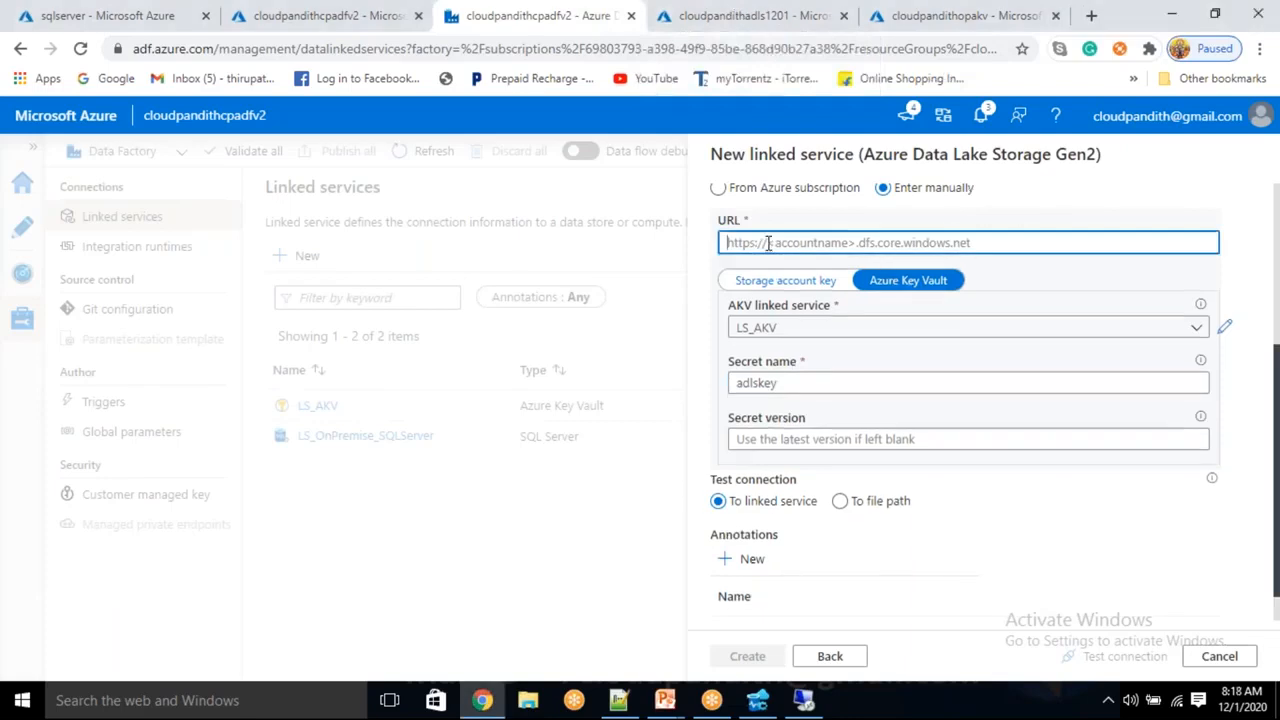
click(758, 16)
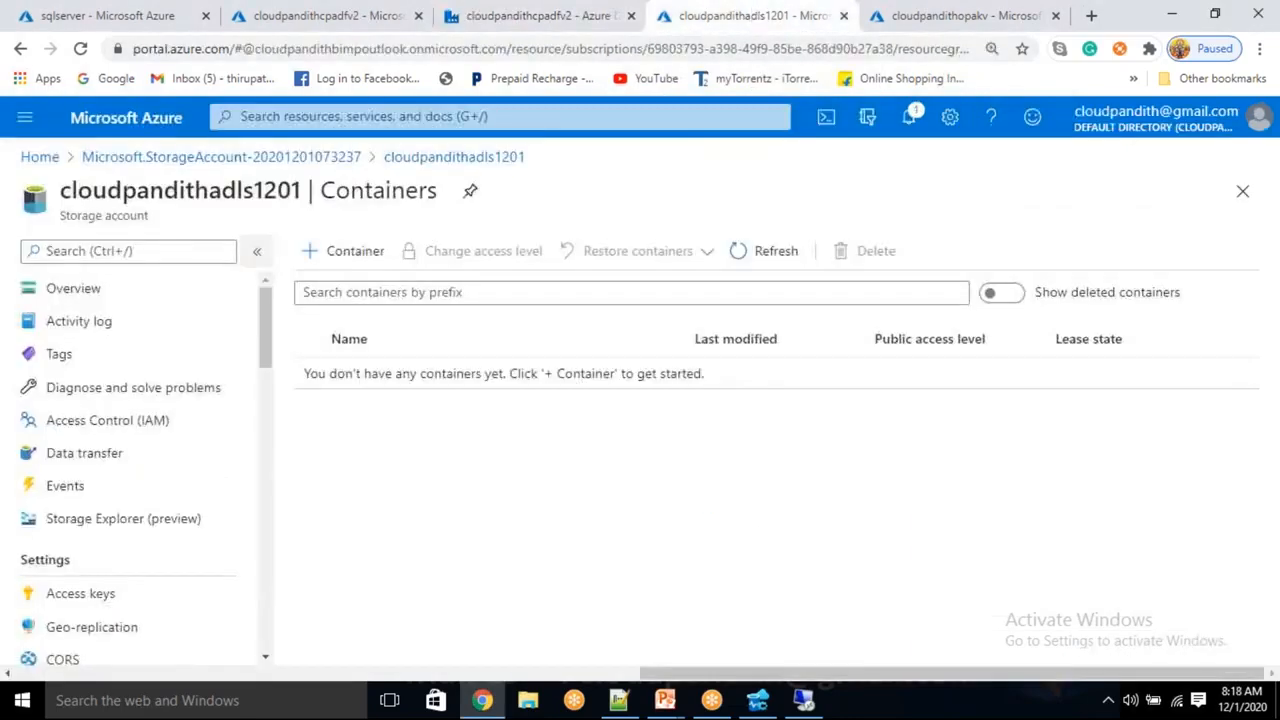
double_click(254, 195)
key(ctrl+c)
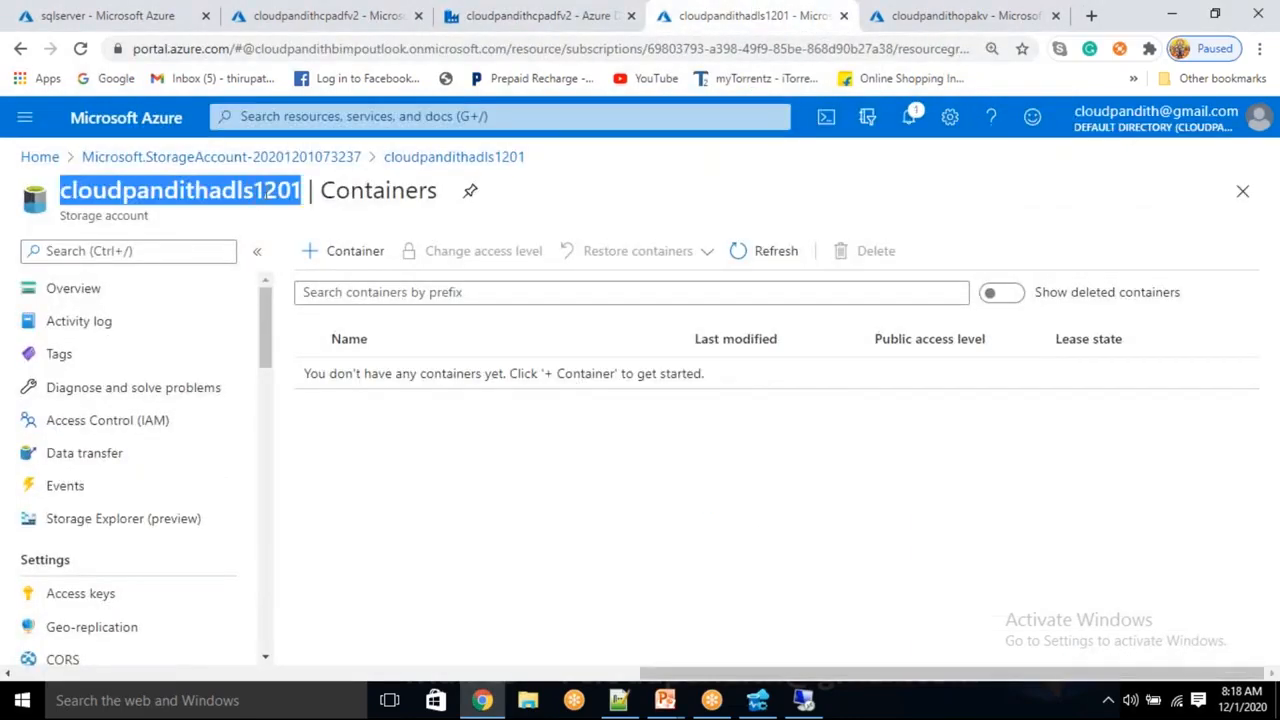
click(546, 20)
text(ht)
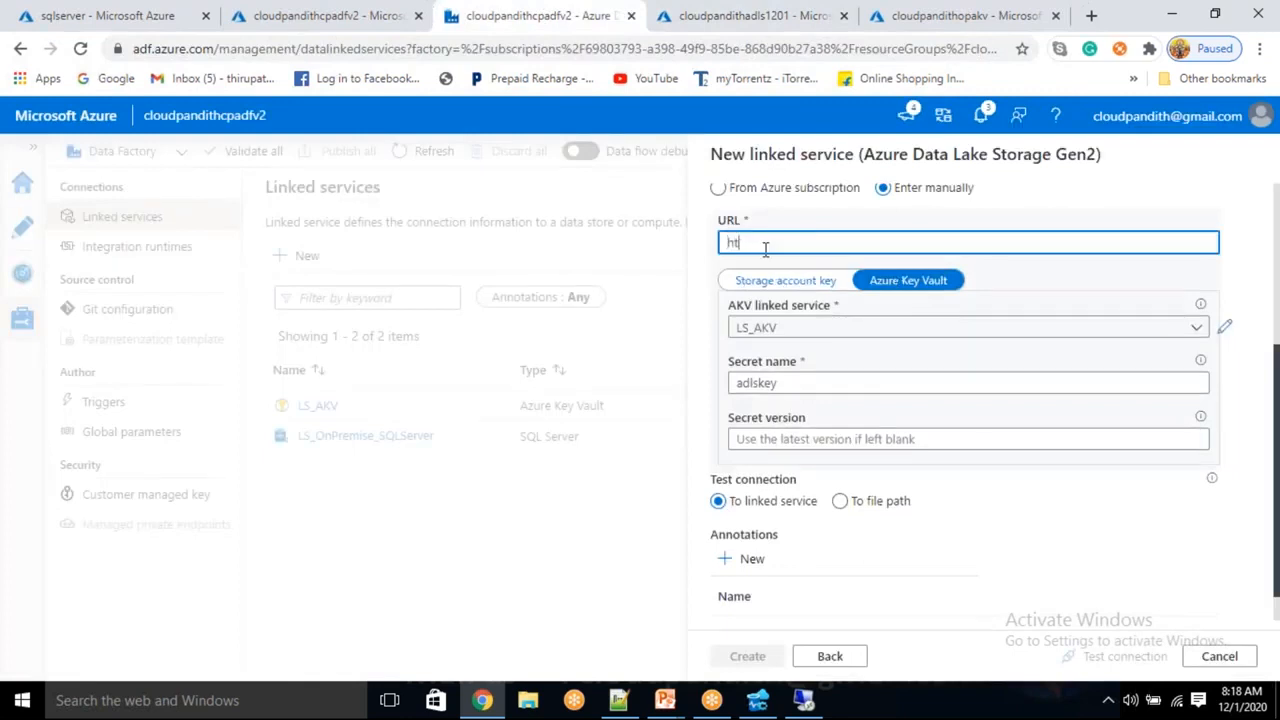
text(tps://)
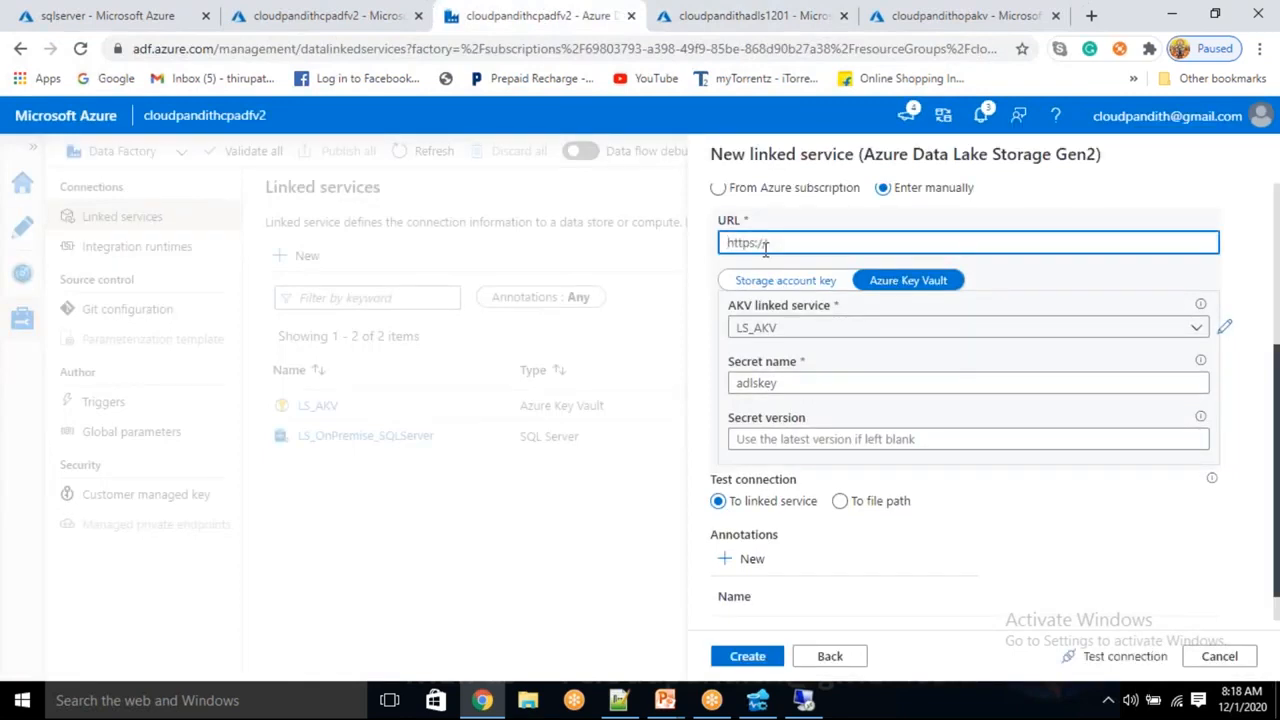
key(ctrl+v)
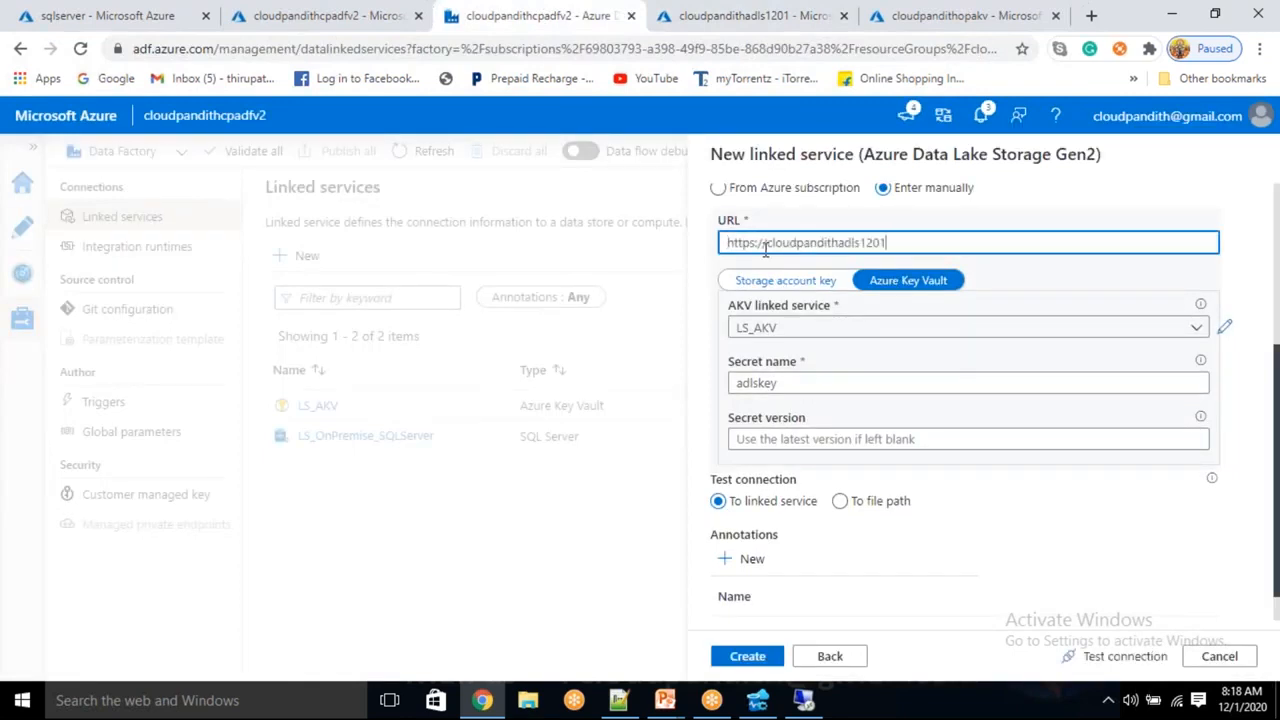
text(.dfs.core.windows.net)
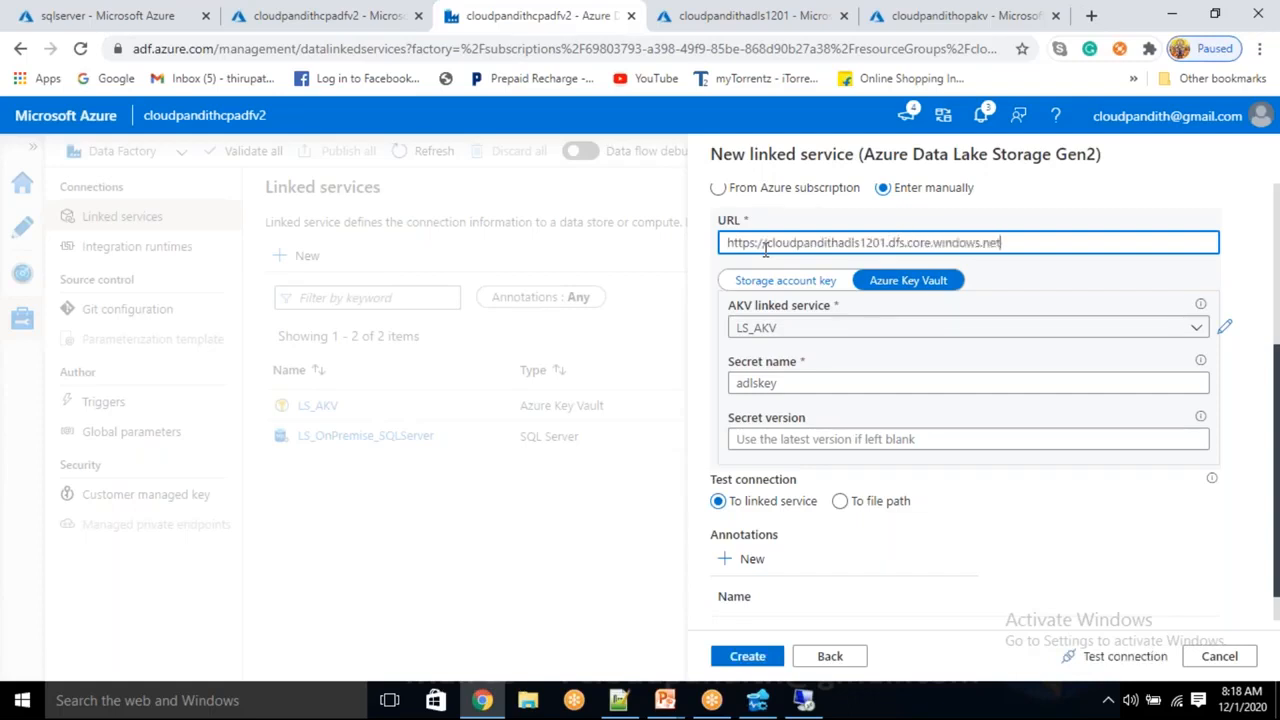
click(1112, 660)
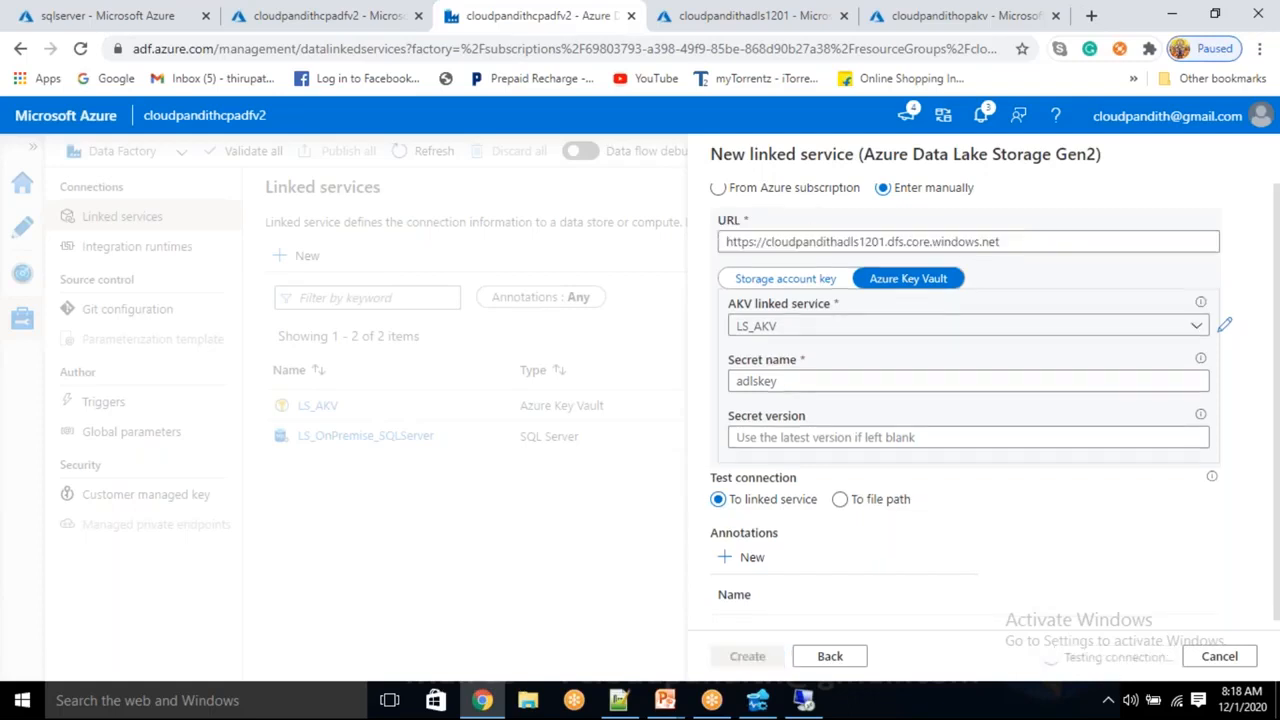
click(920, 440)
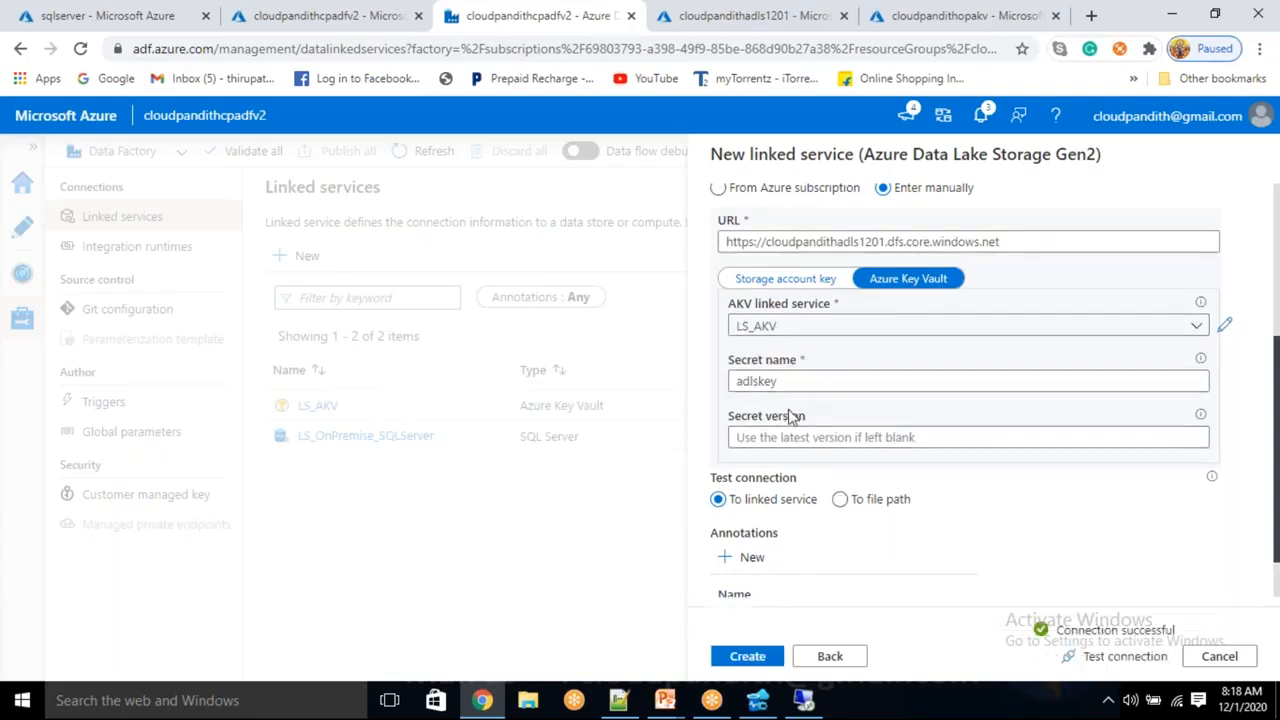
click(770, 659)
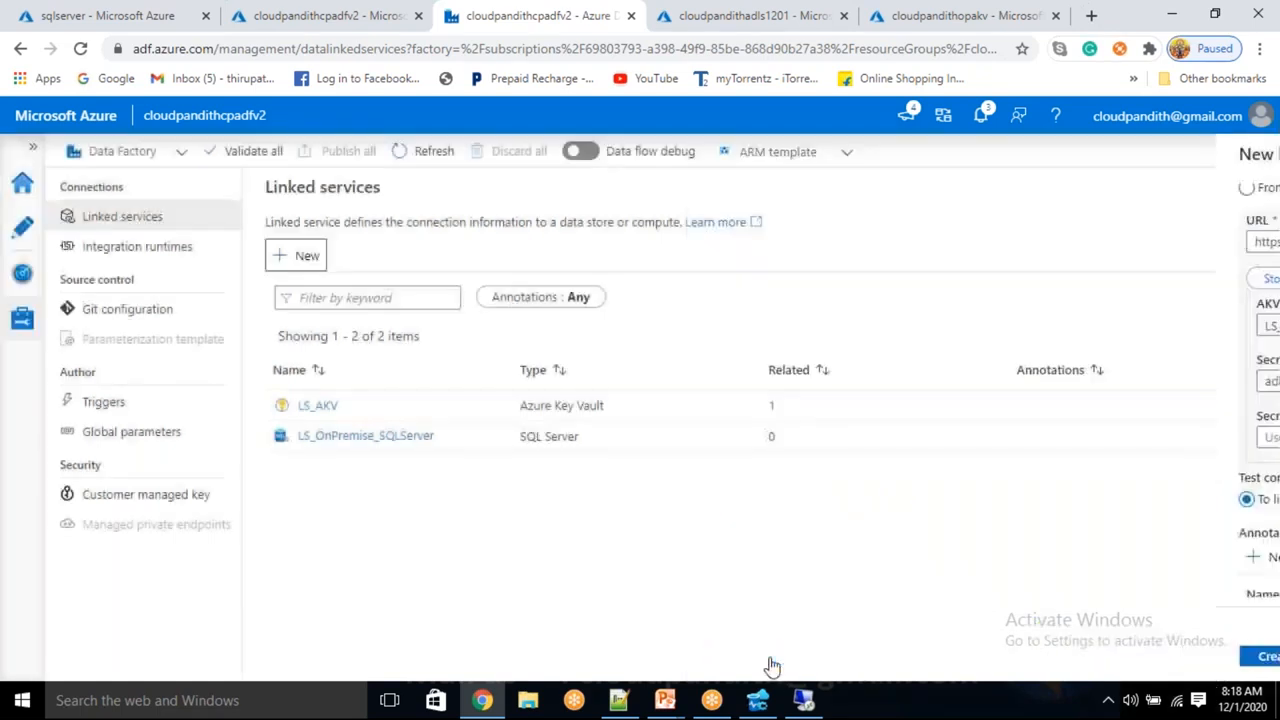
Start a SQL Server dataset DS_OnPremise_SQLserver on linked service LS_OnPremise_SQLServer
click(22, 228)
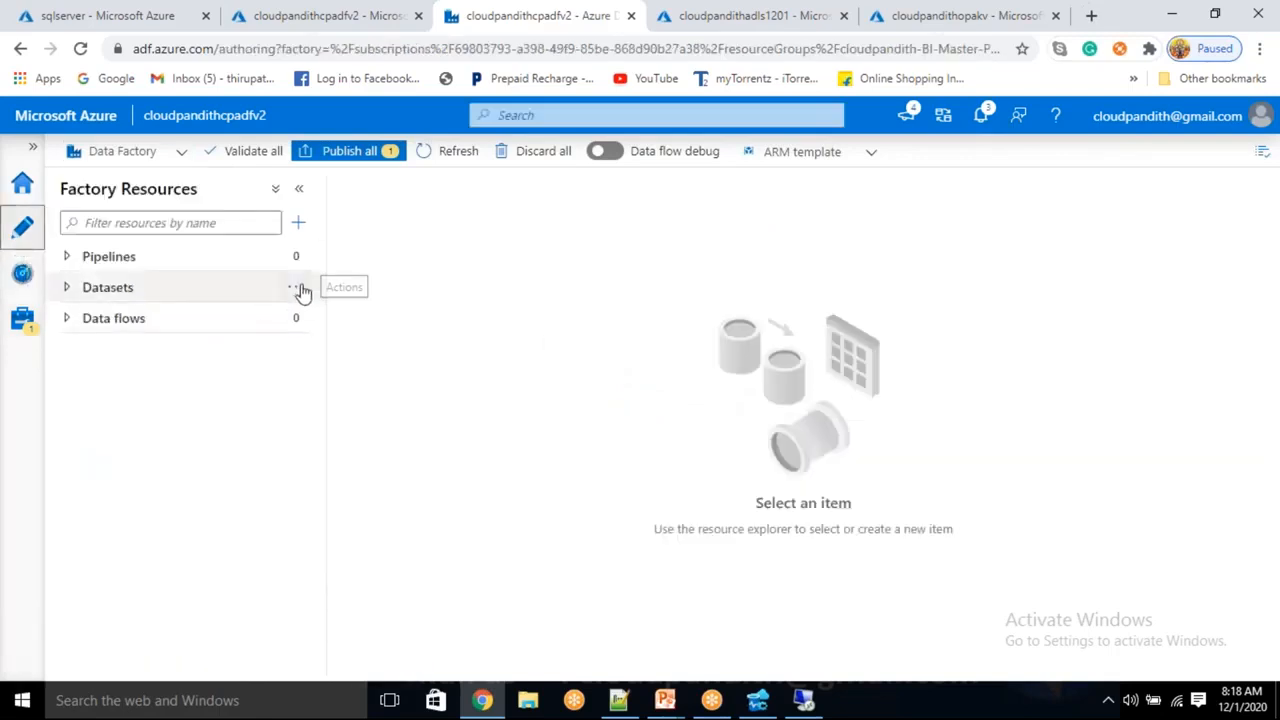
click(296, 287)
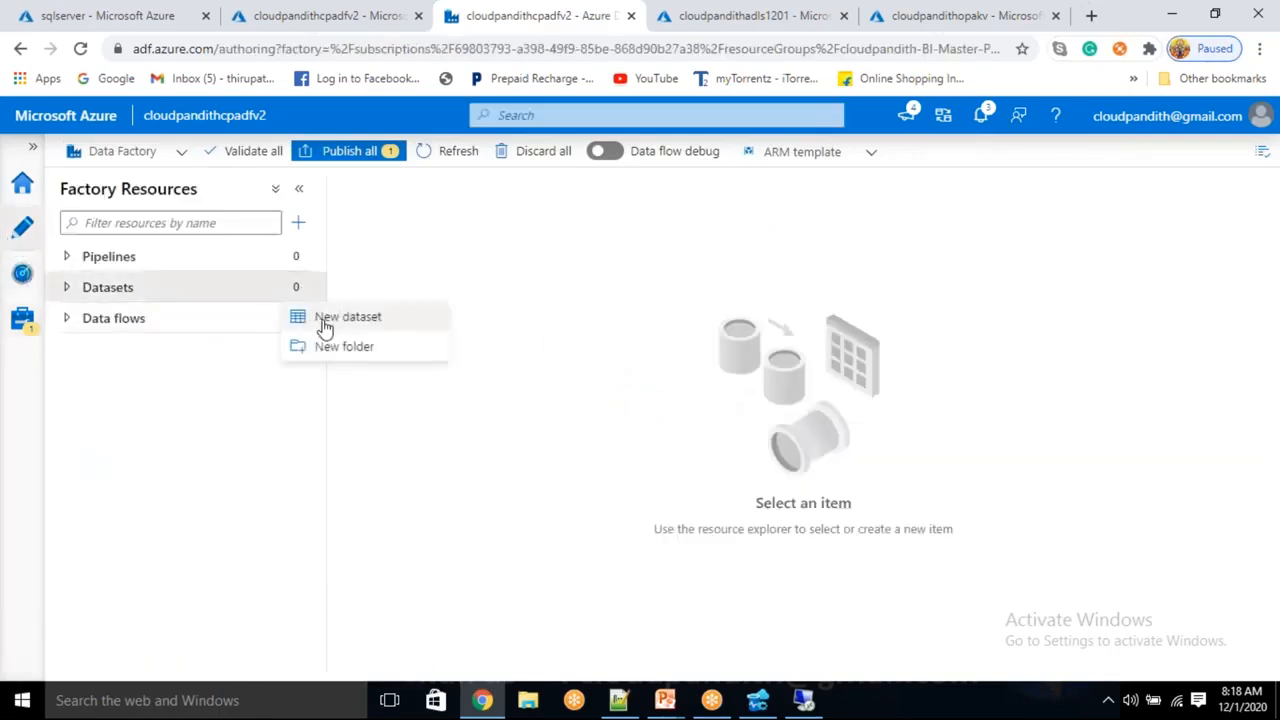
click(340, 317)
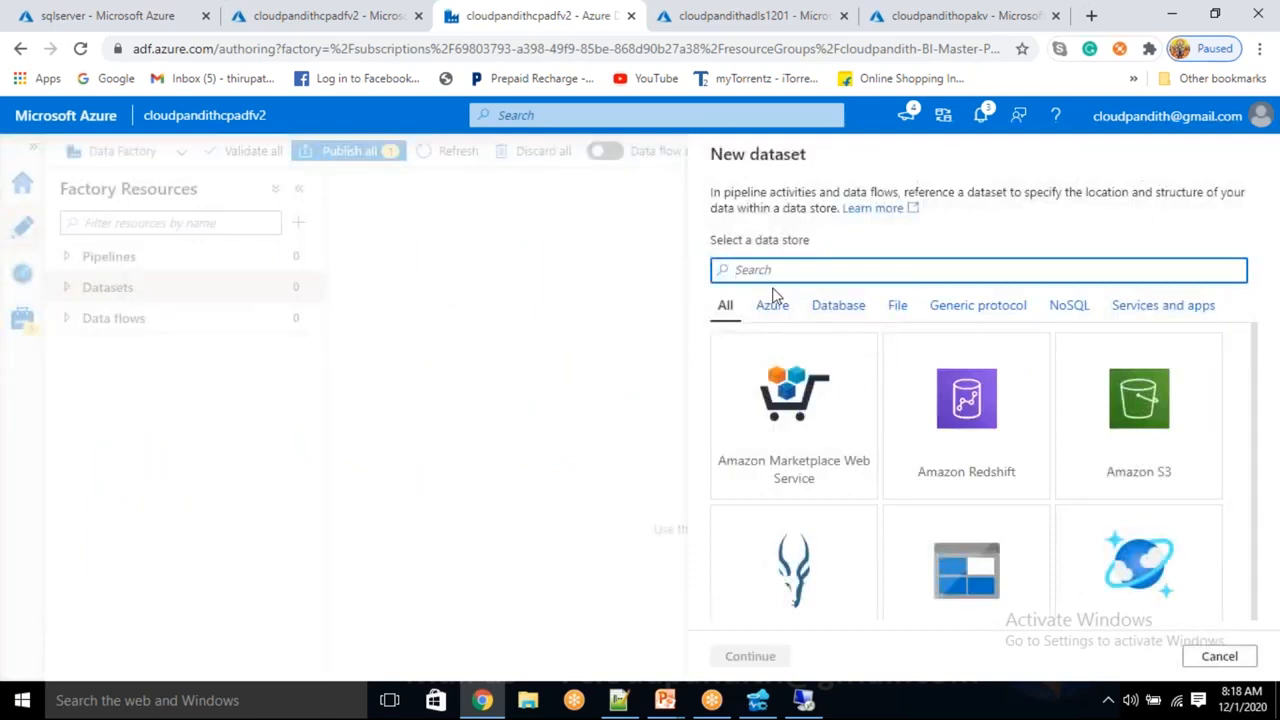
text(sql server)
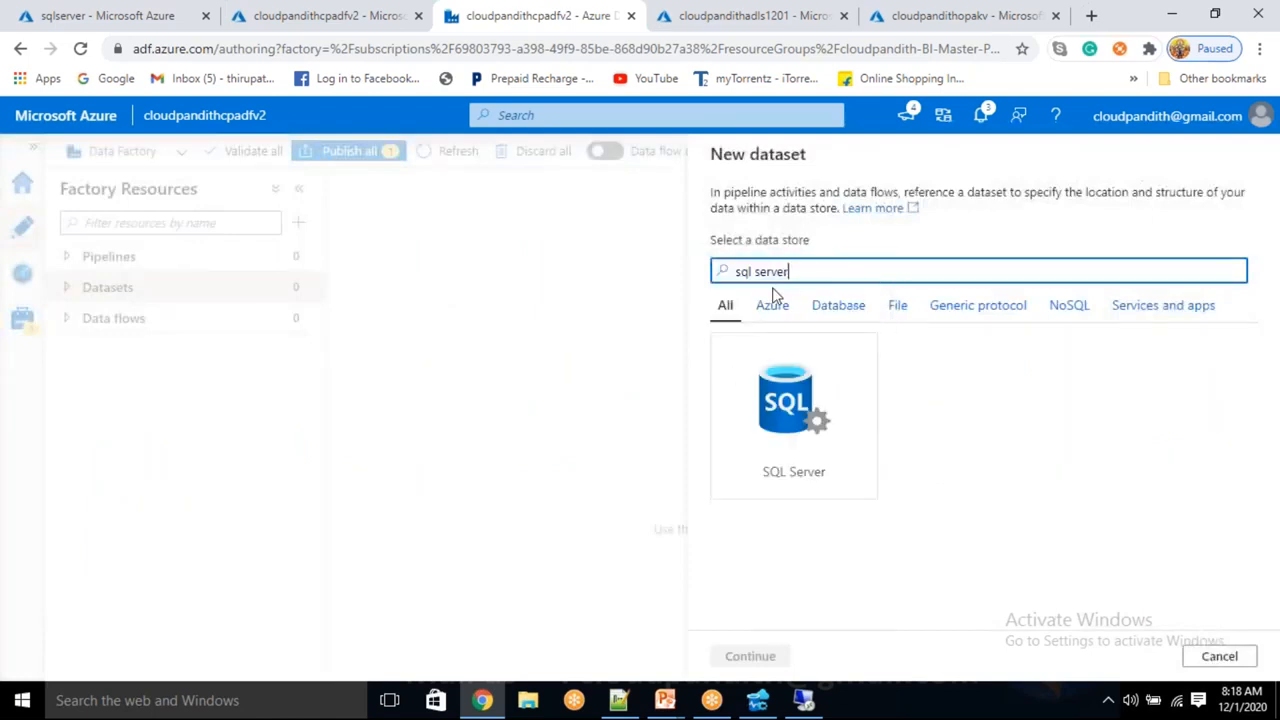
click(786, 480)
click(766, 656)
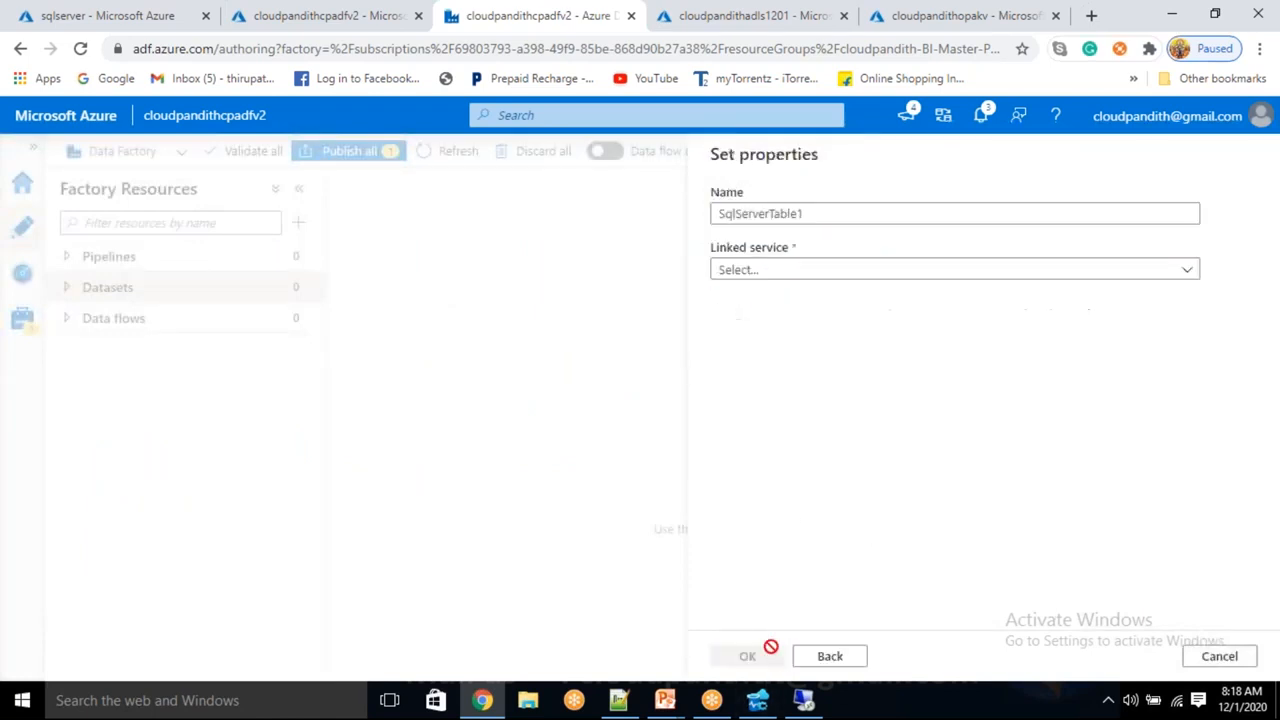
text(DS_)
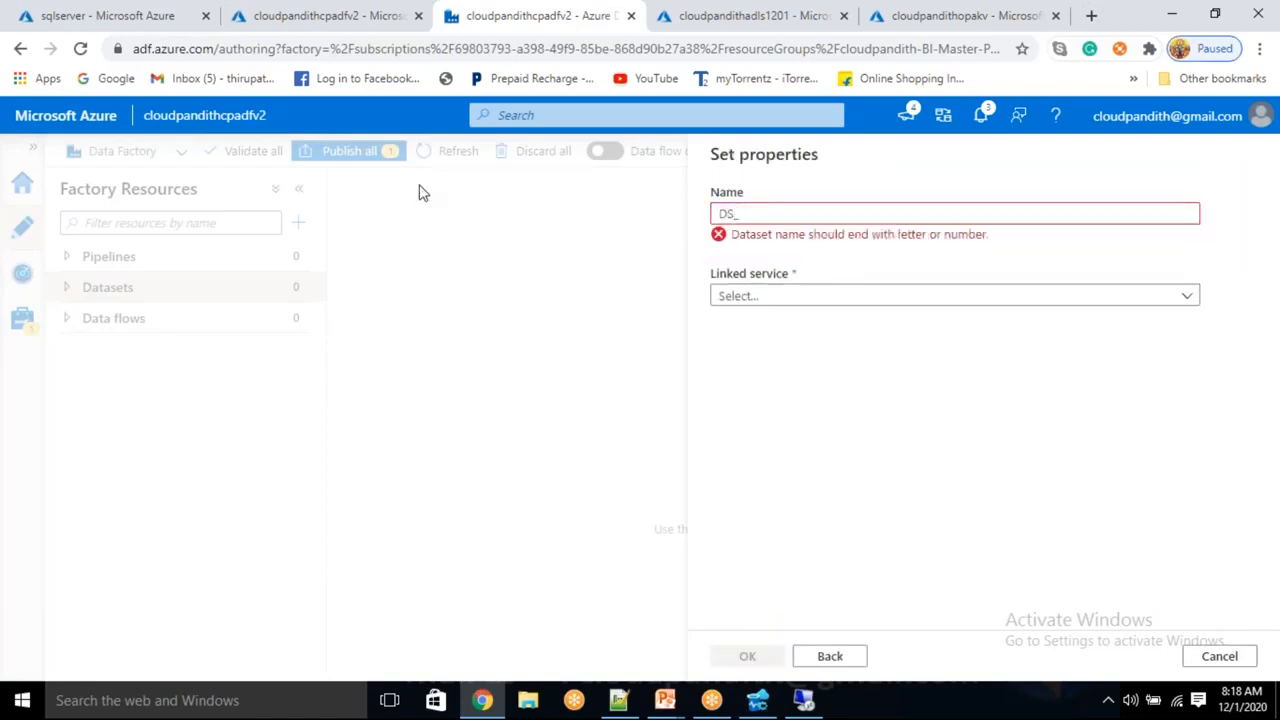
text(Onp)
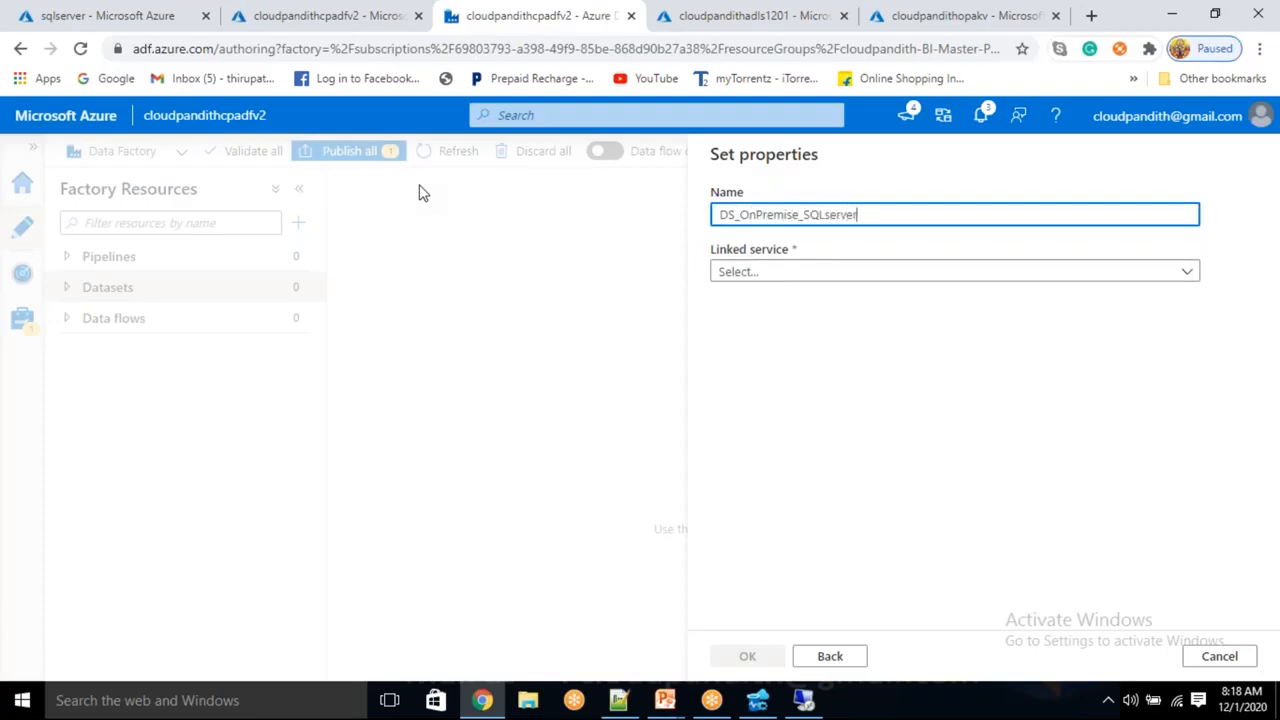
click(808, 272)
click(777, 387)
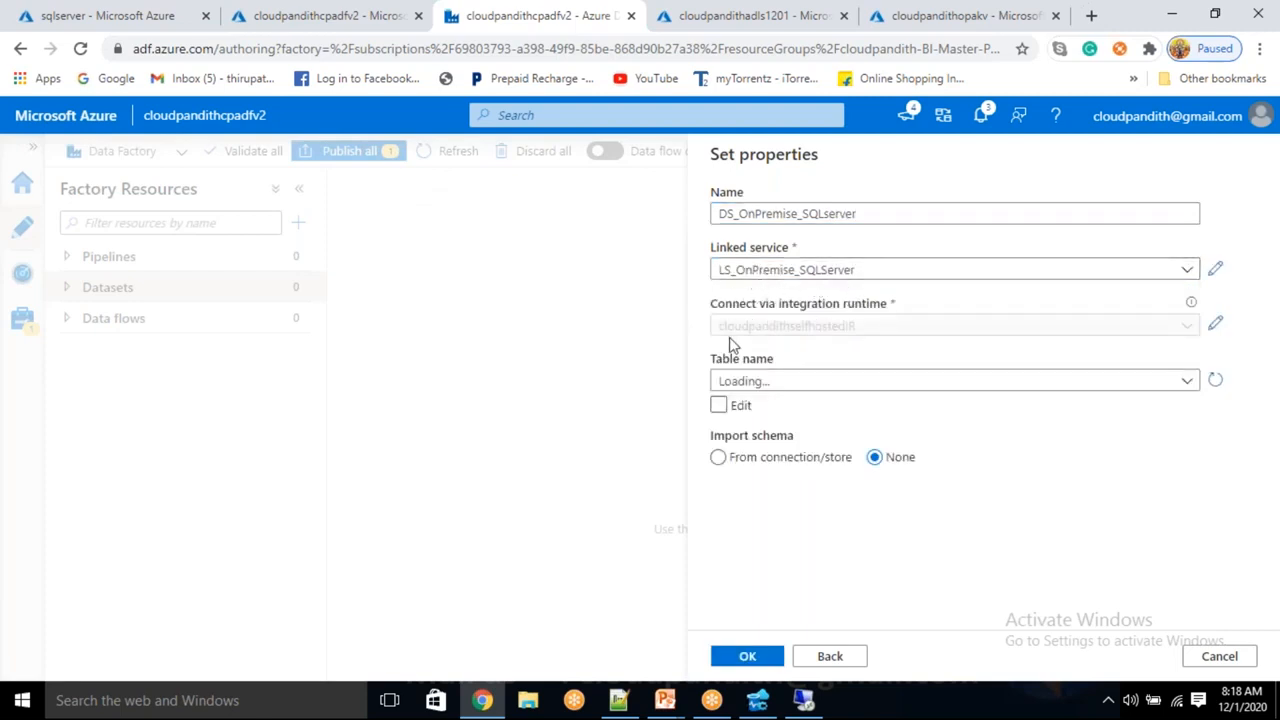
Choose table dbo.cust and create the DS_OnPremise_SQLserver dataset
drag(727, 337, 832, 338)
click(771, 380)
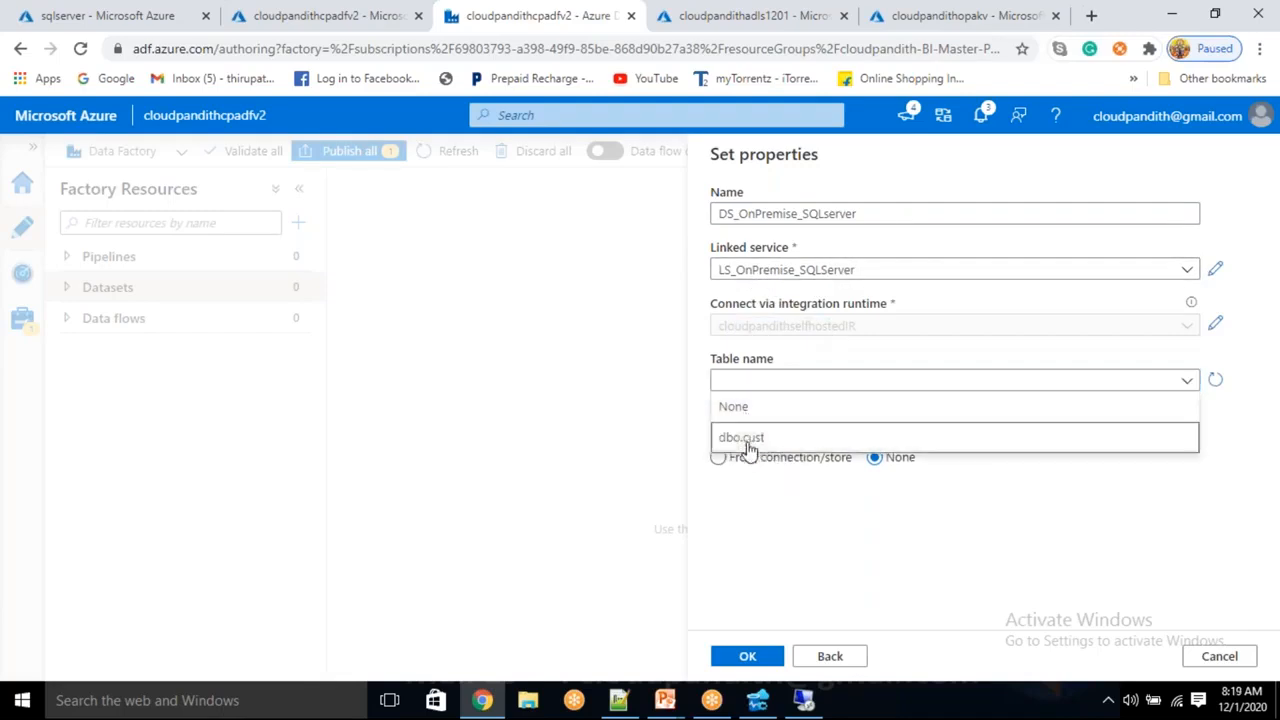
click(749, 446)
click(747, 655)
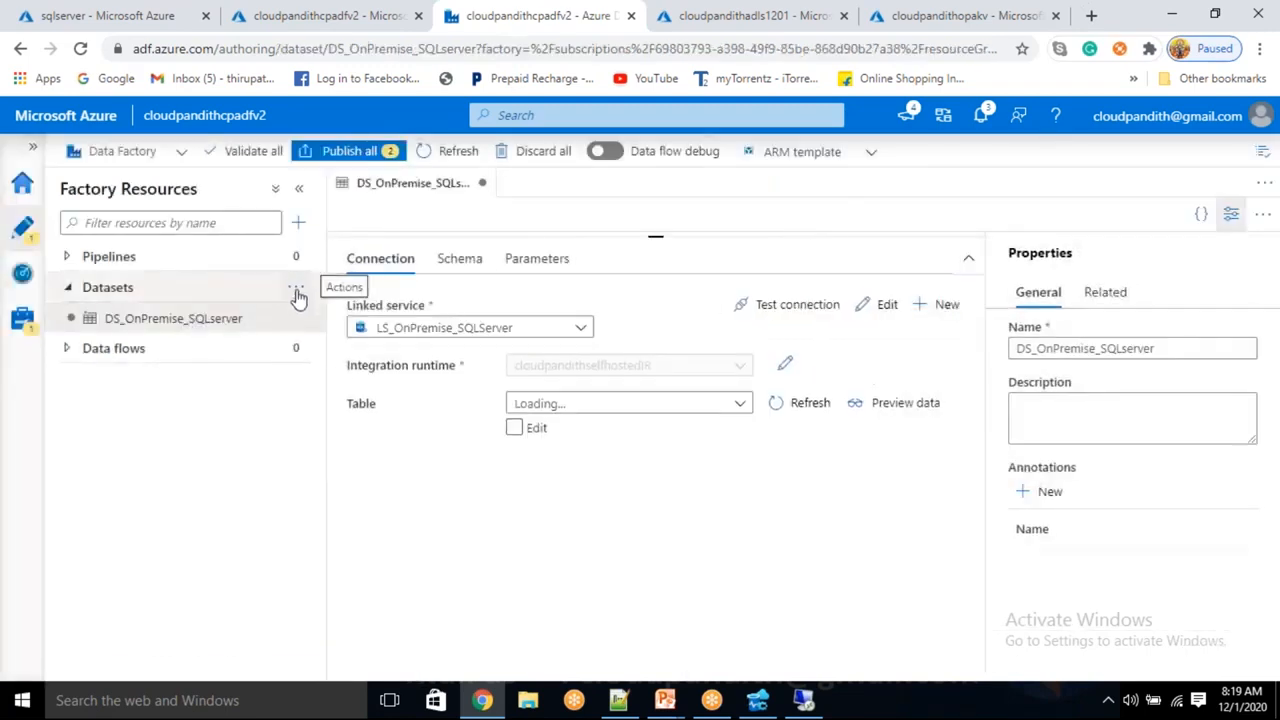
click(296, 287)
Start an ADLS Gen2 DelimitedText dataset named DS_ADLSGen2 on linked service LS_ADLSGEN2
click(329, 322)
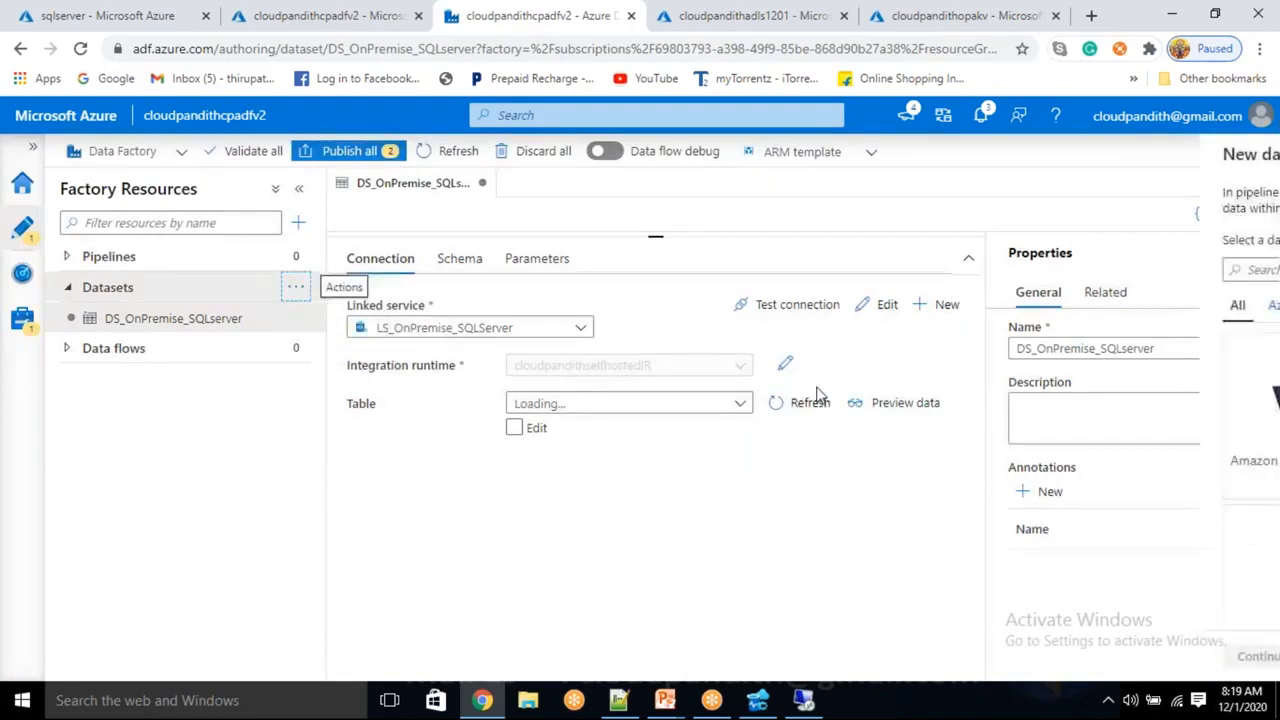
text(data lake)
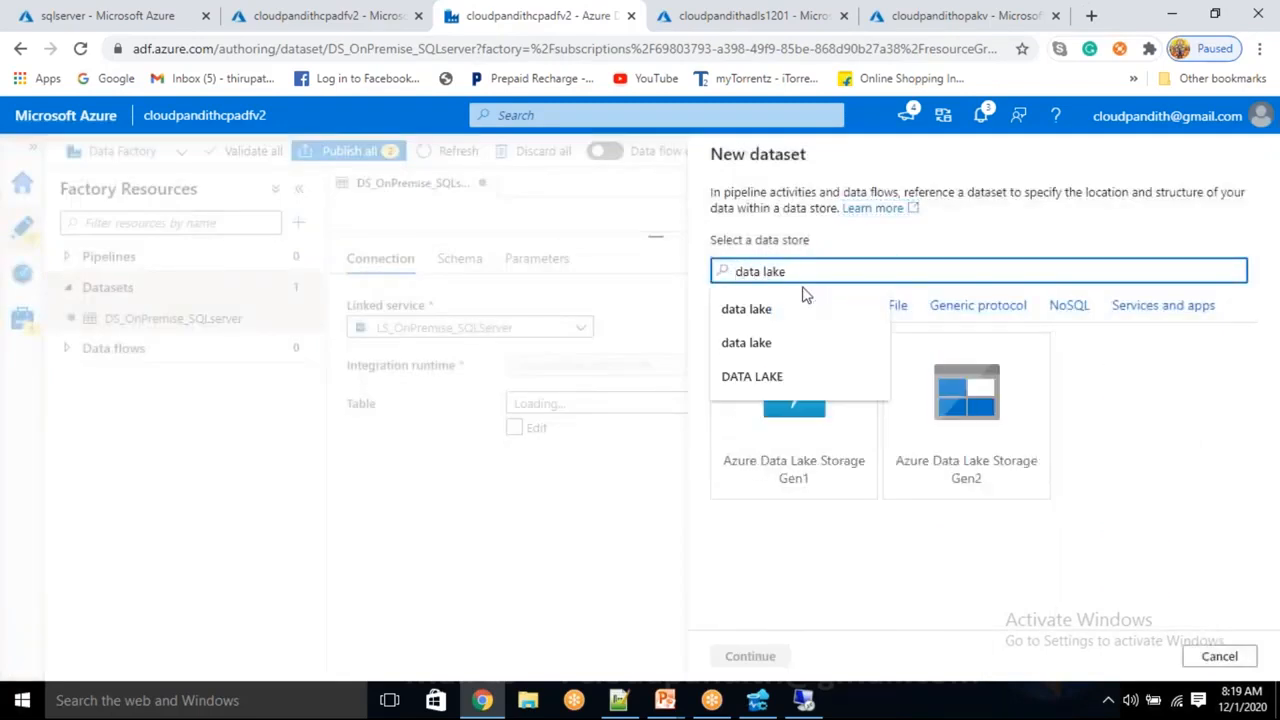
click(962, 488)
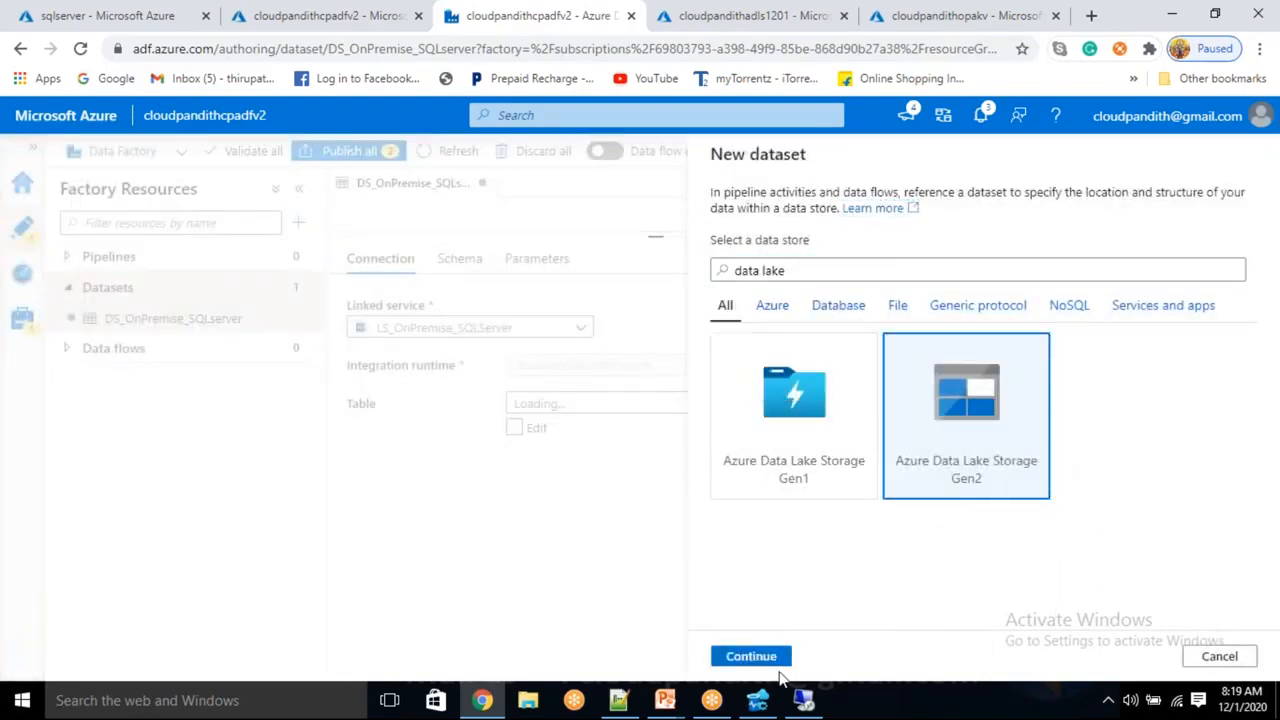
click(750, 656)
click(1115, 330)
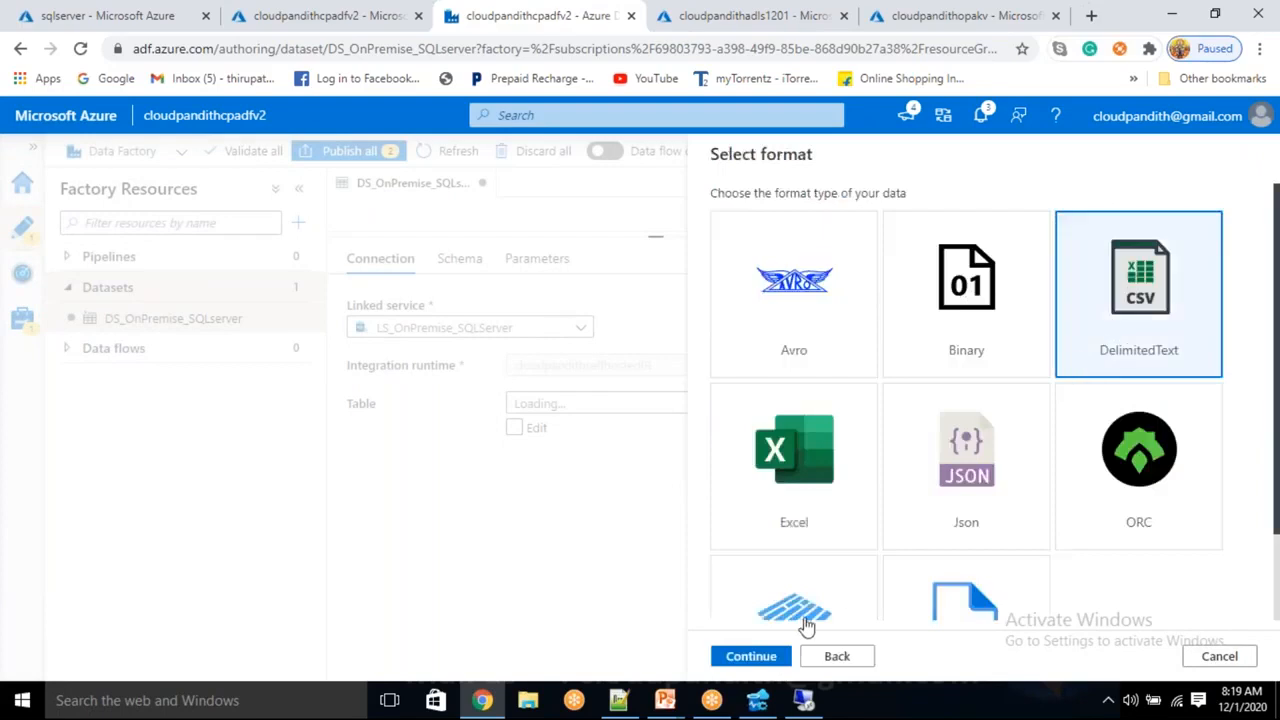
click(748, 660)
drag(826, 211, 269, 183)
key(BackSpace)
text(DS_ADLSGen2)
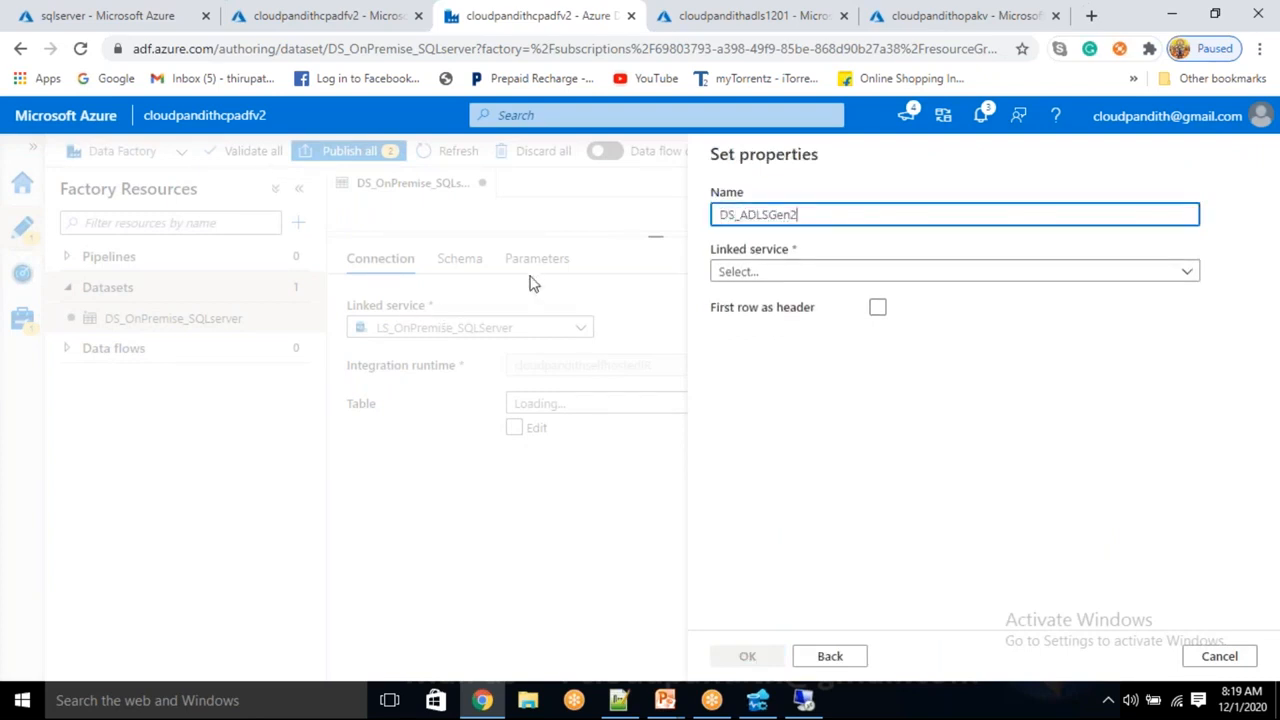
click(745, 264)
click(800, 390)
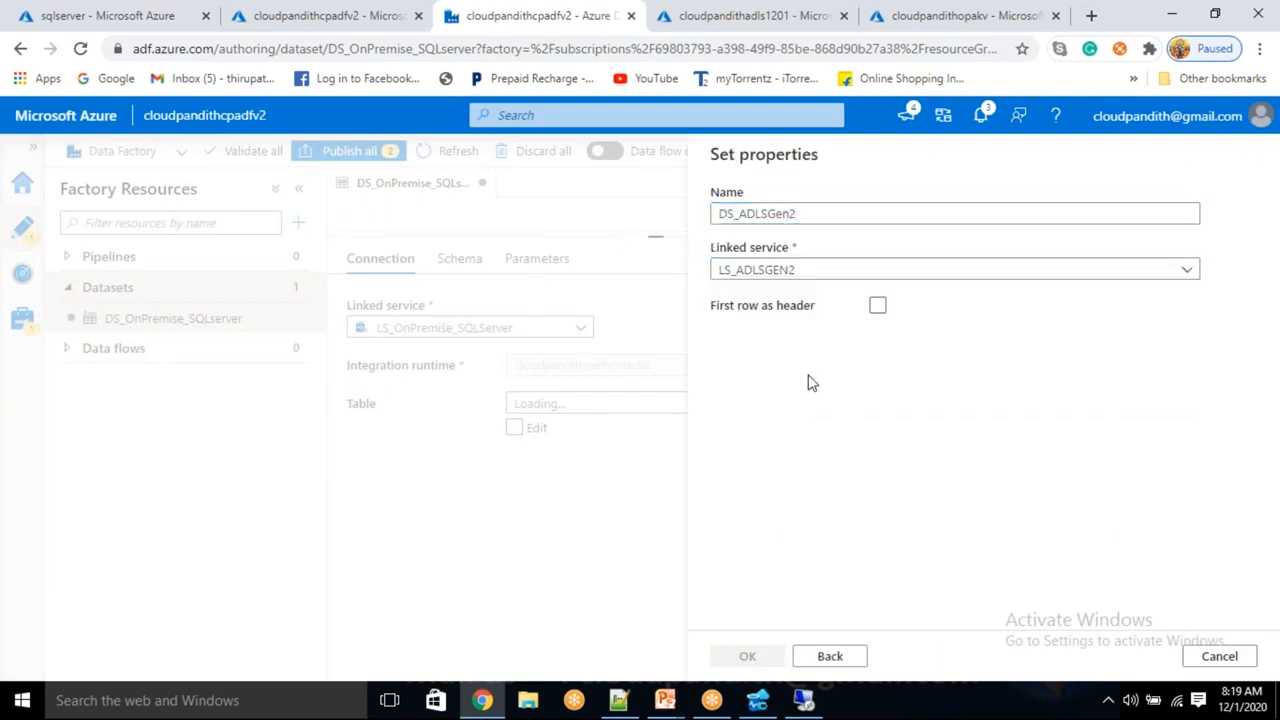
Set path cloudpandith/cust.csv with first row as header, skip schema import, and create it
click(783, 320)
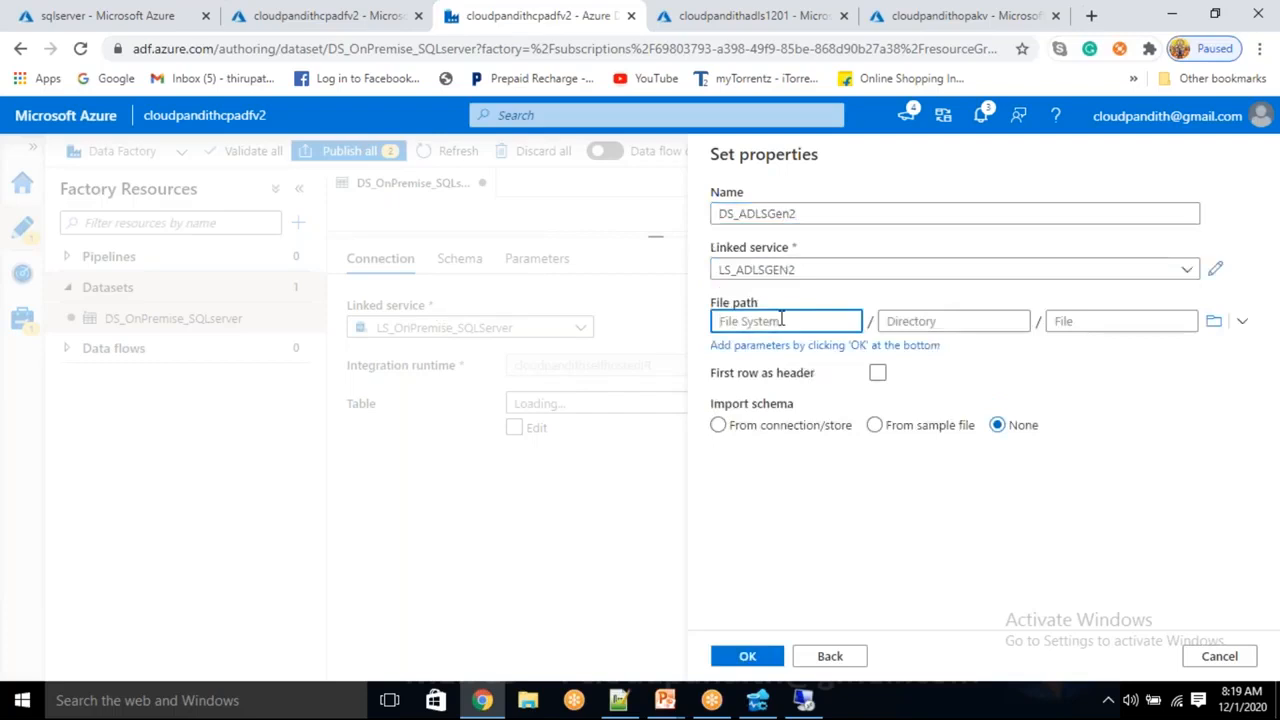
text(cloudpandith)
click(1094, 320)
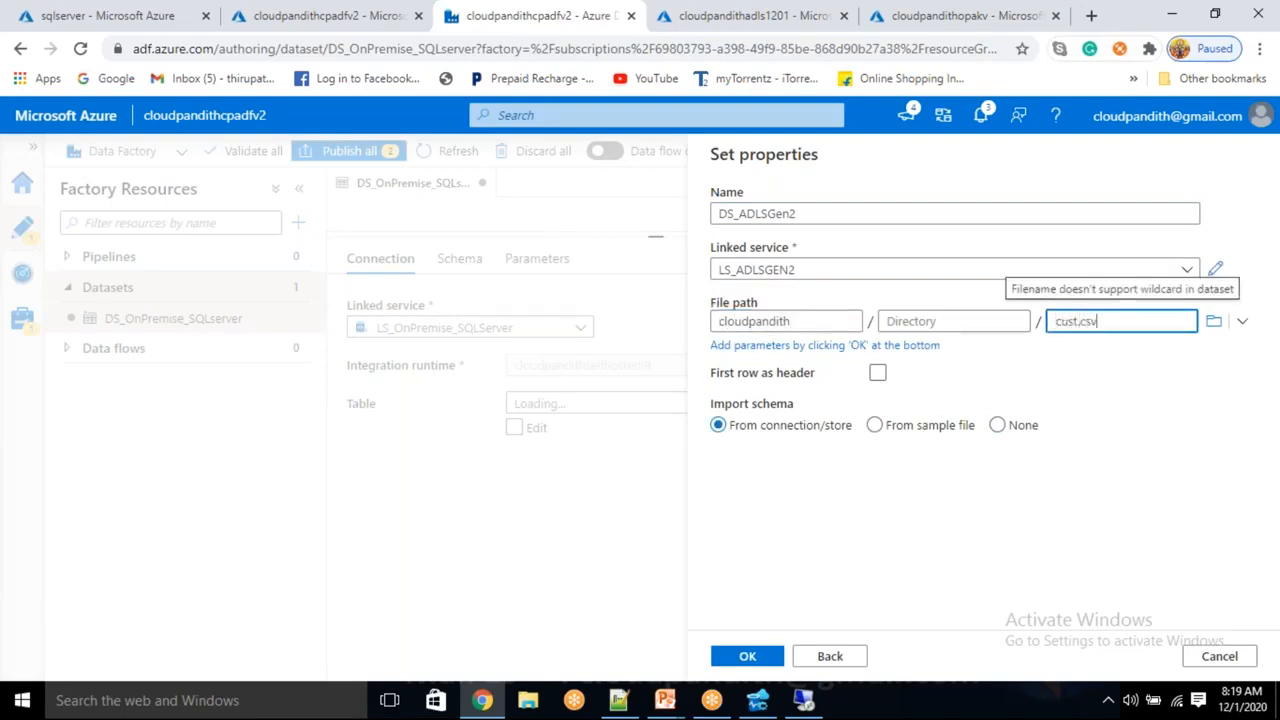
click(878, 372)
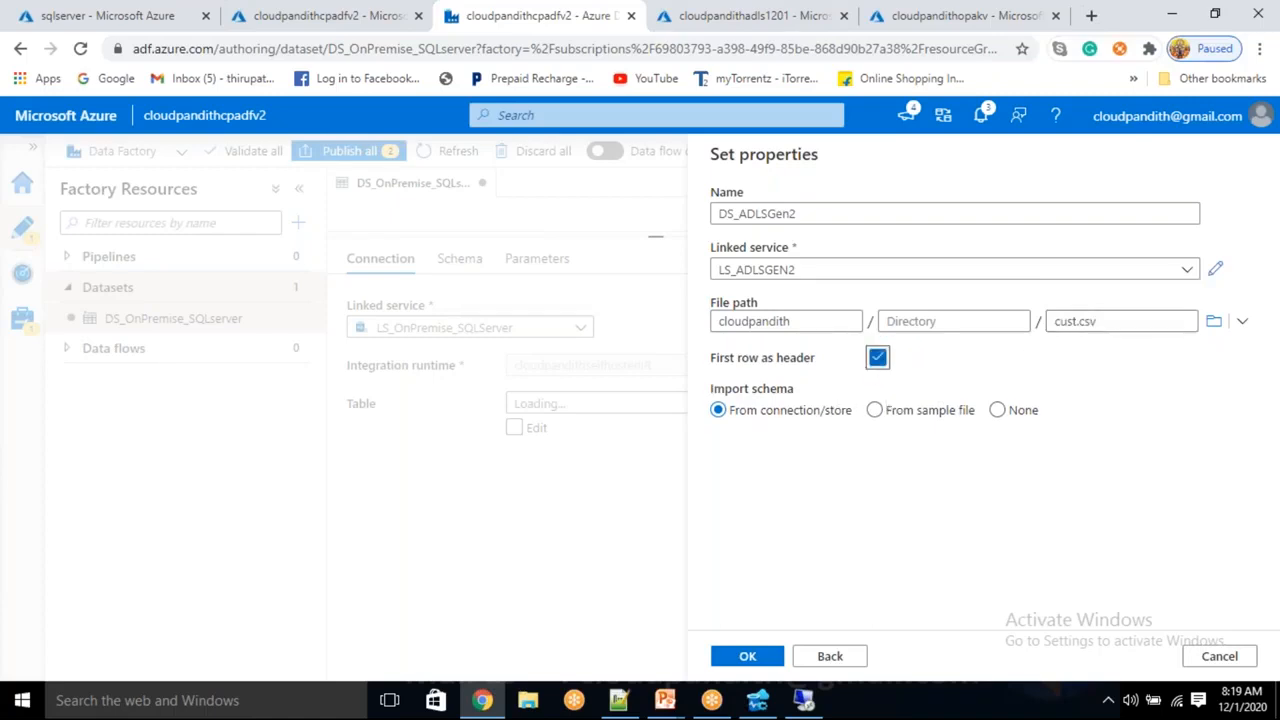
click(997, 411)
click(750, 664)
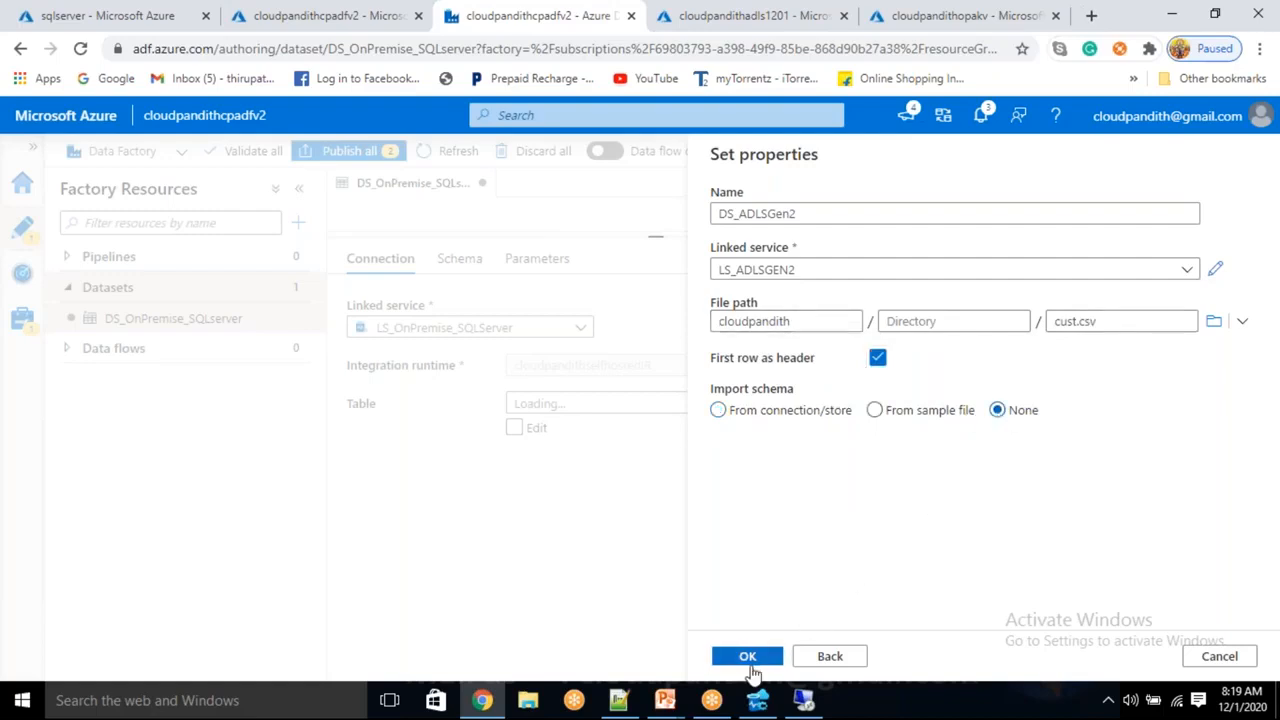
click(299, 224)
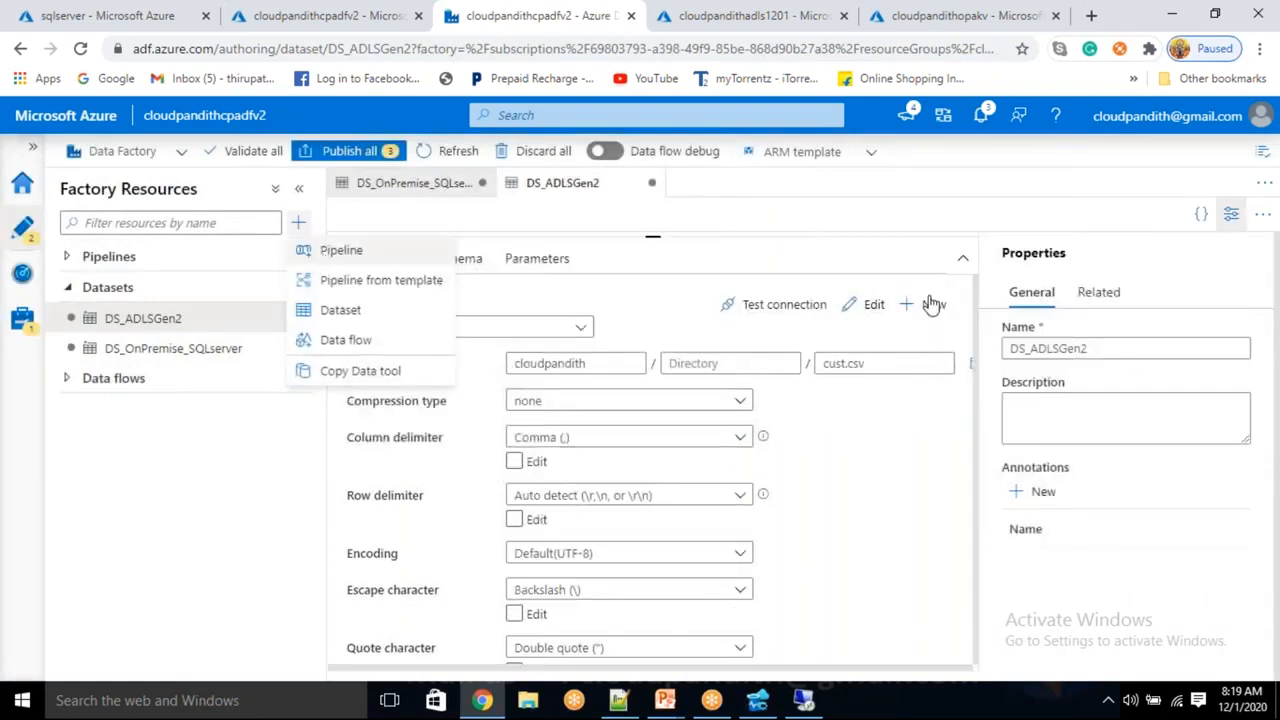
Create a new pipeline named PL_DATA_SQLserver_ADLSGen2
click(338, 250)
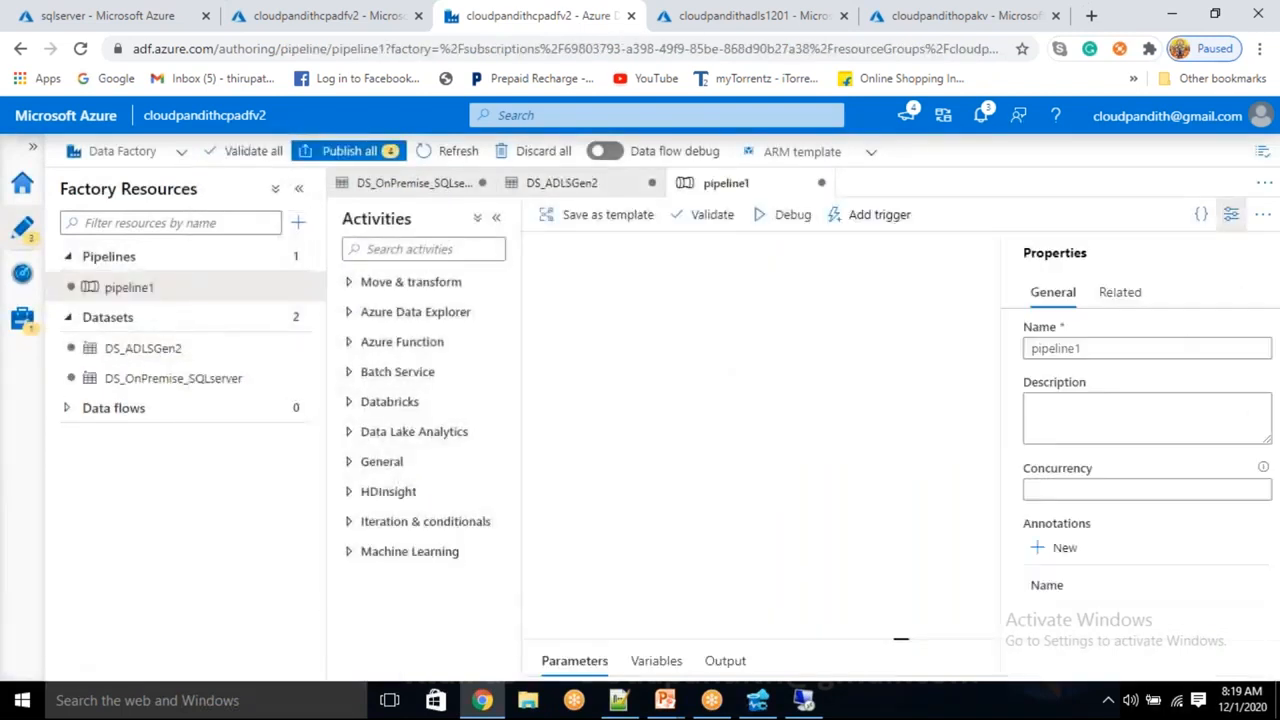
drag(1076, 350, 963, 358)
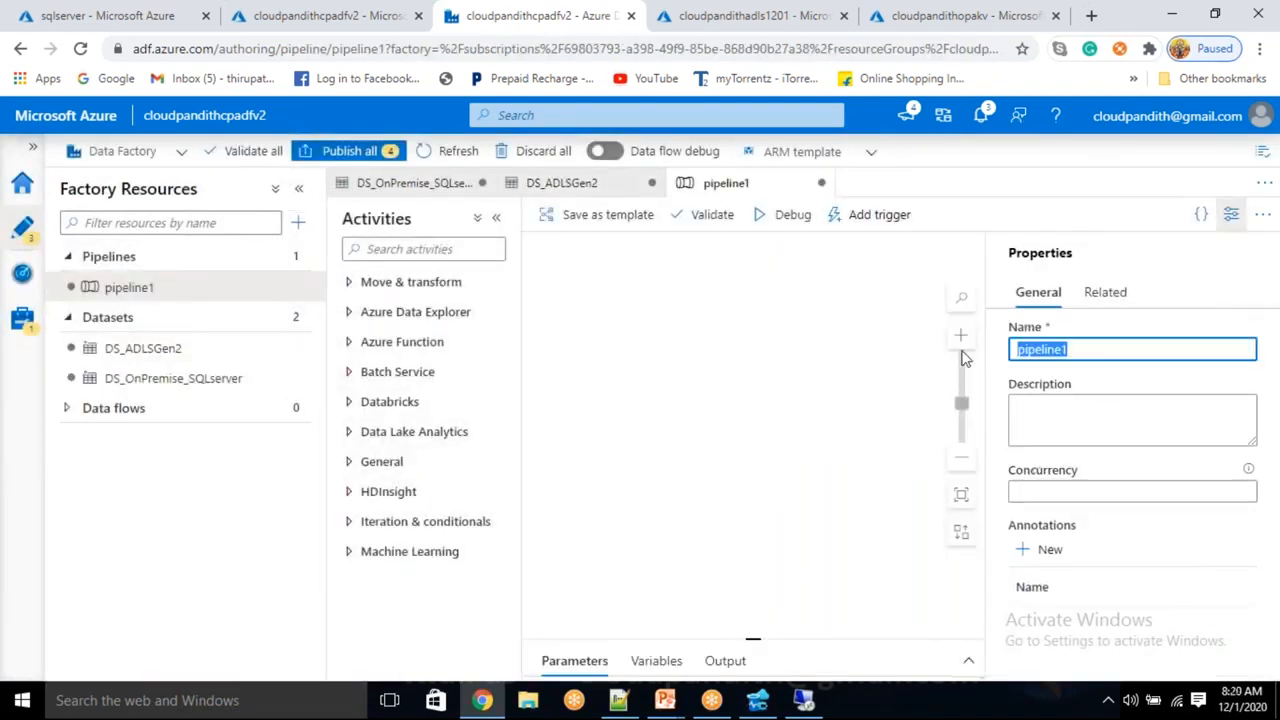
key(BackSpace)
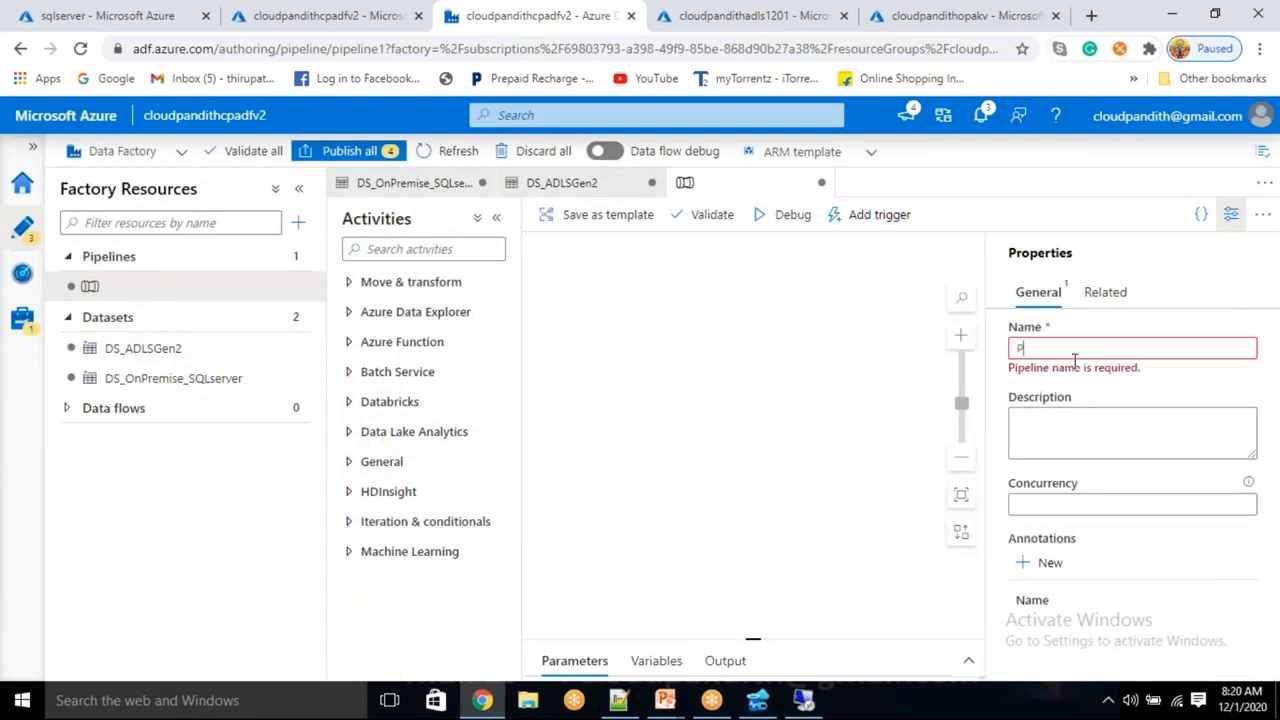
text(PL_t)
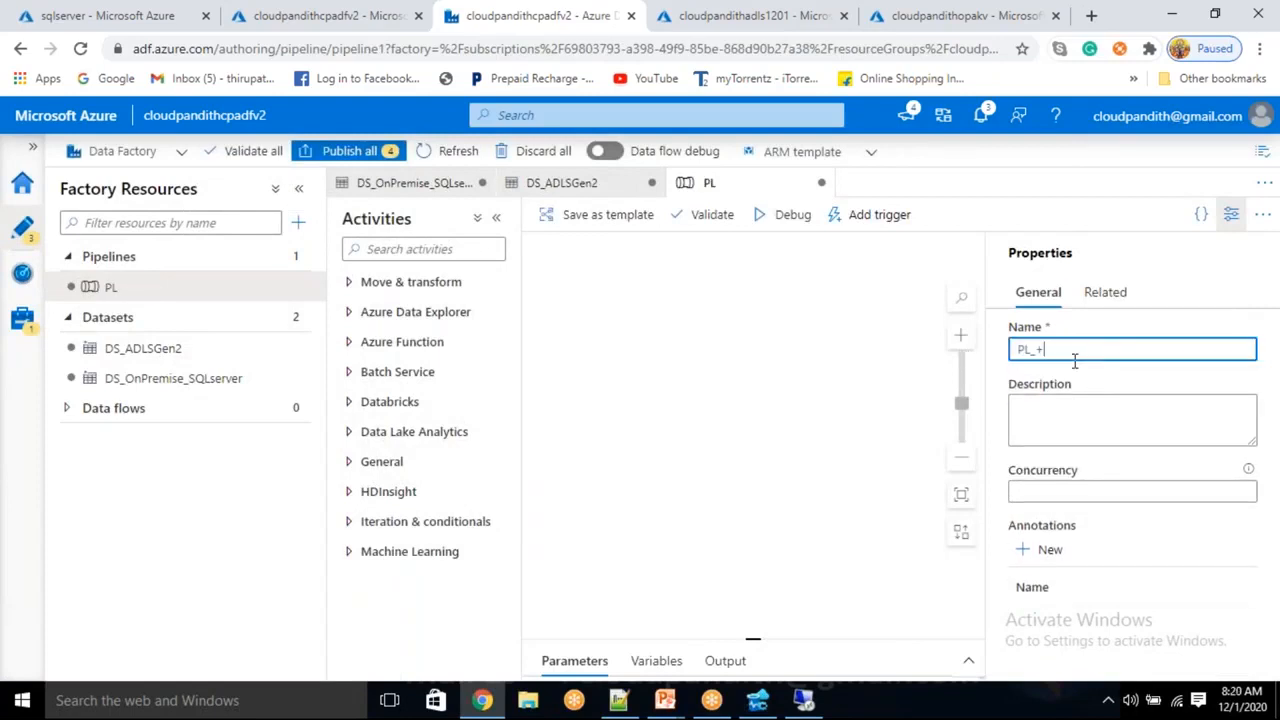
key(BackSpace)
text(DATA_SQLserver_ADLSGen2)
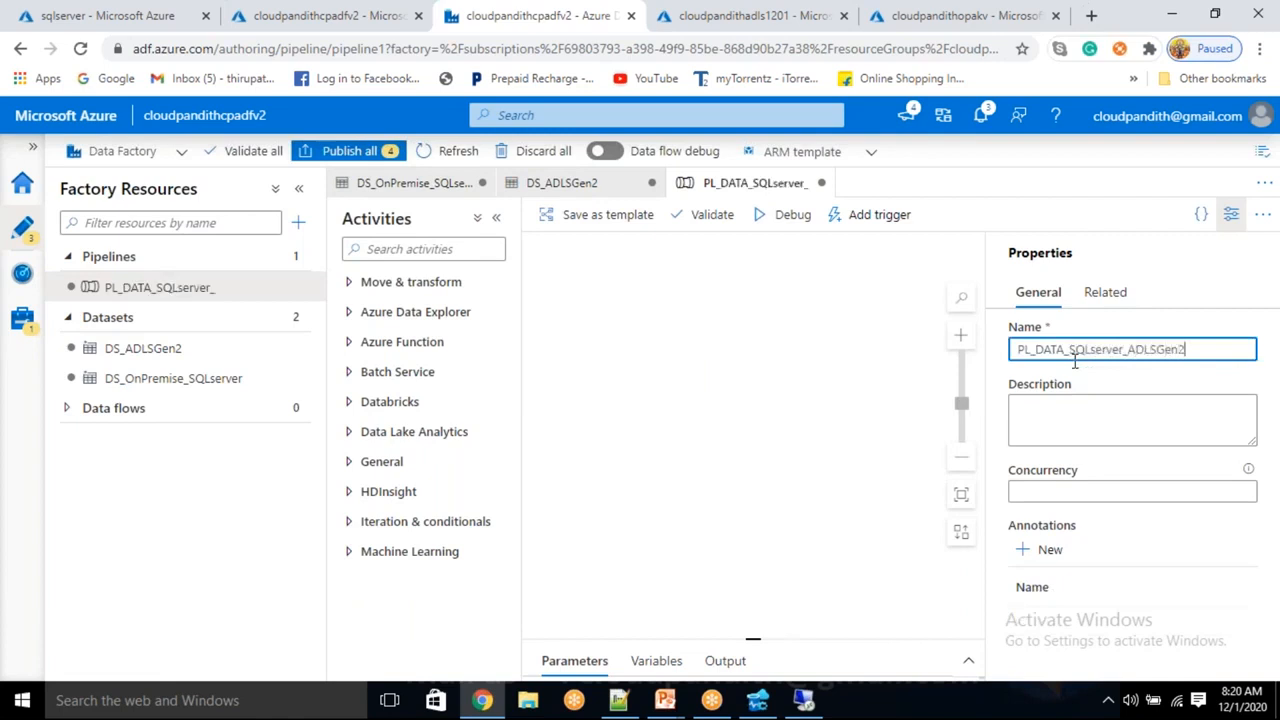
click(1229, 218)
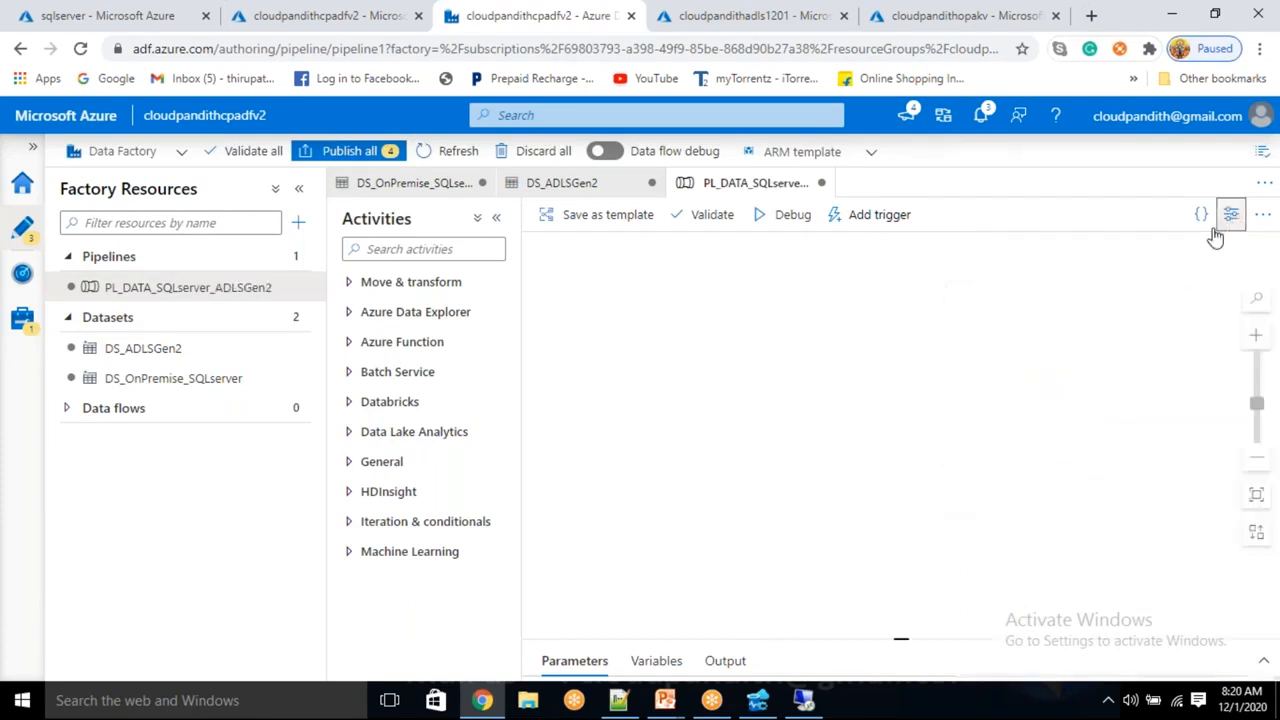
Add a Copy data activity with source DS_OnPremise_SQLserver and sink DS_ADLSGen2
click(388, 282)
drag(395, 317, 786, 368)
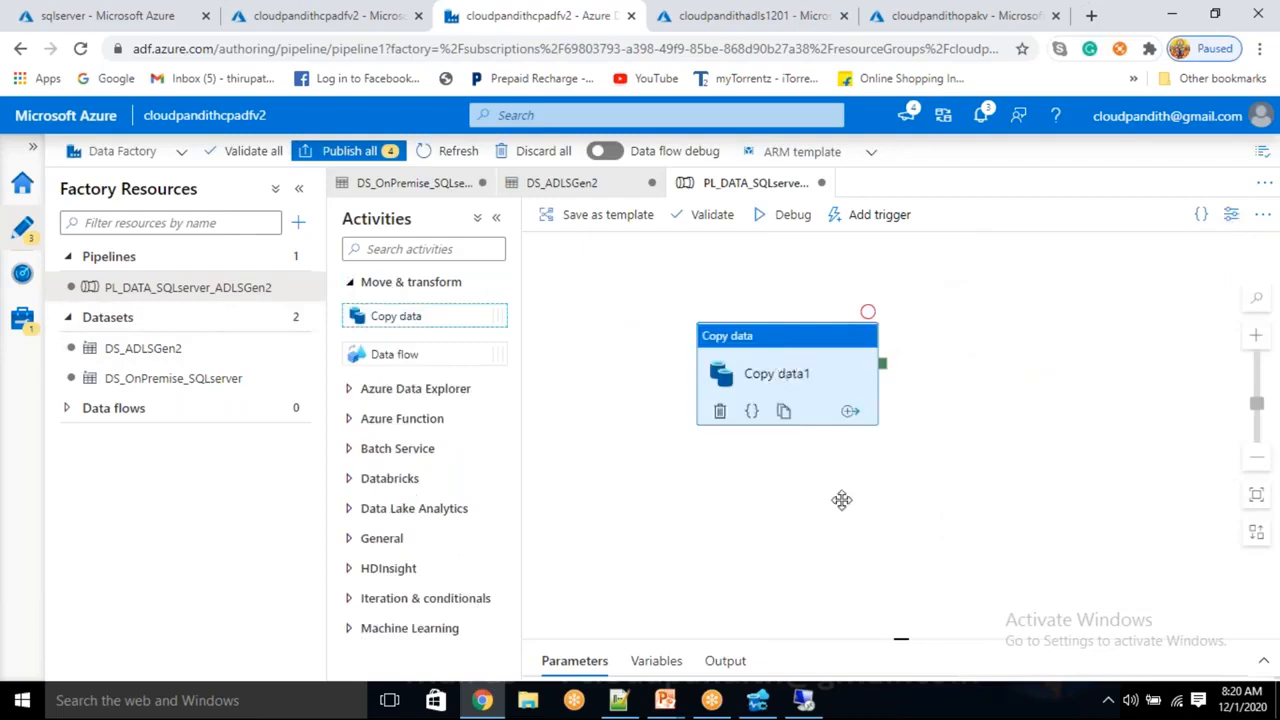
click(629, 422)
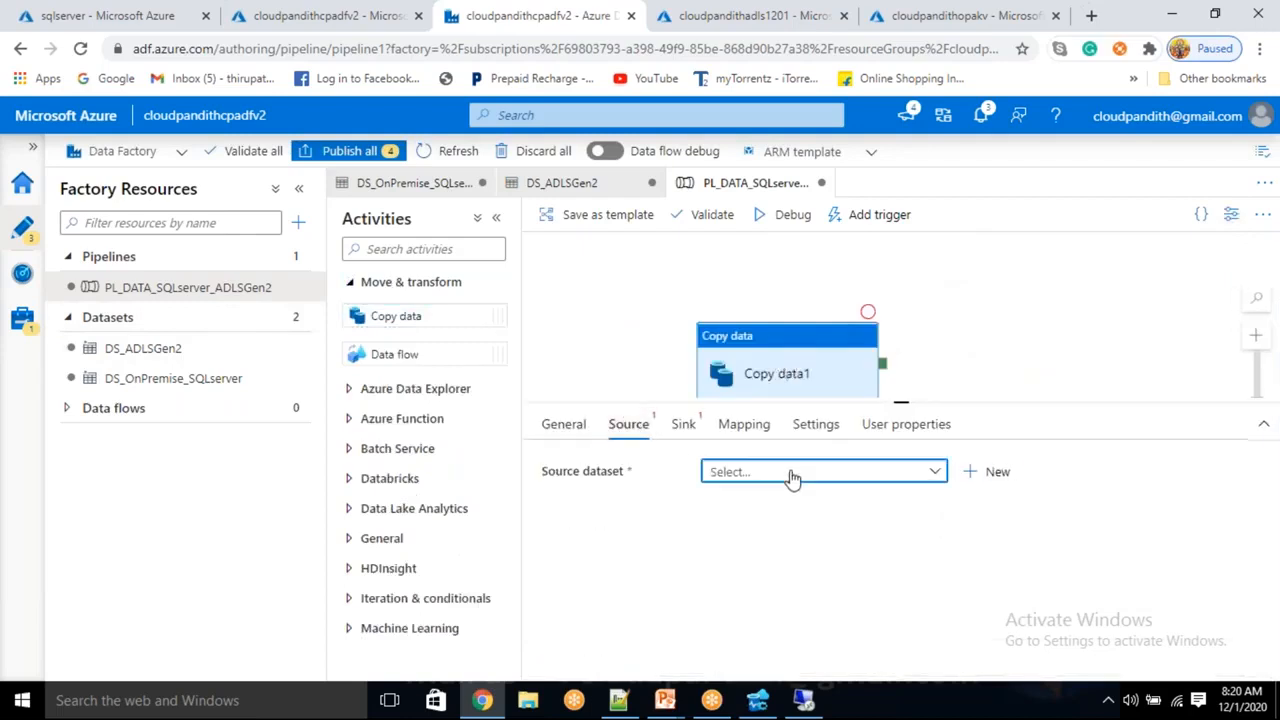
click(790, 475)
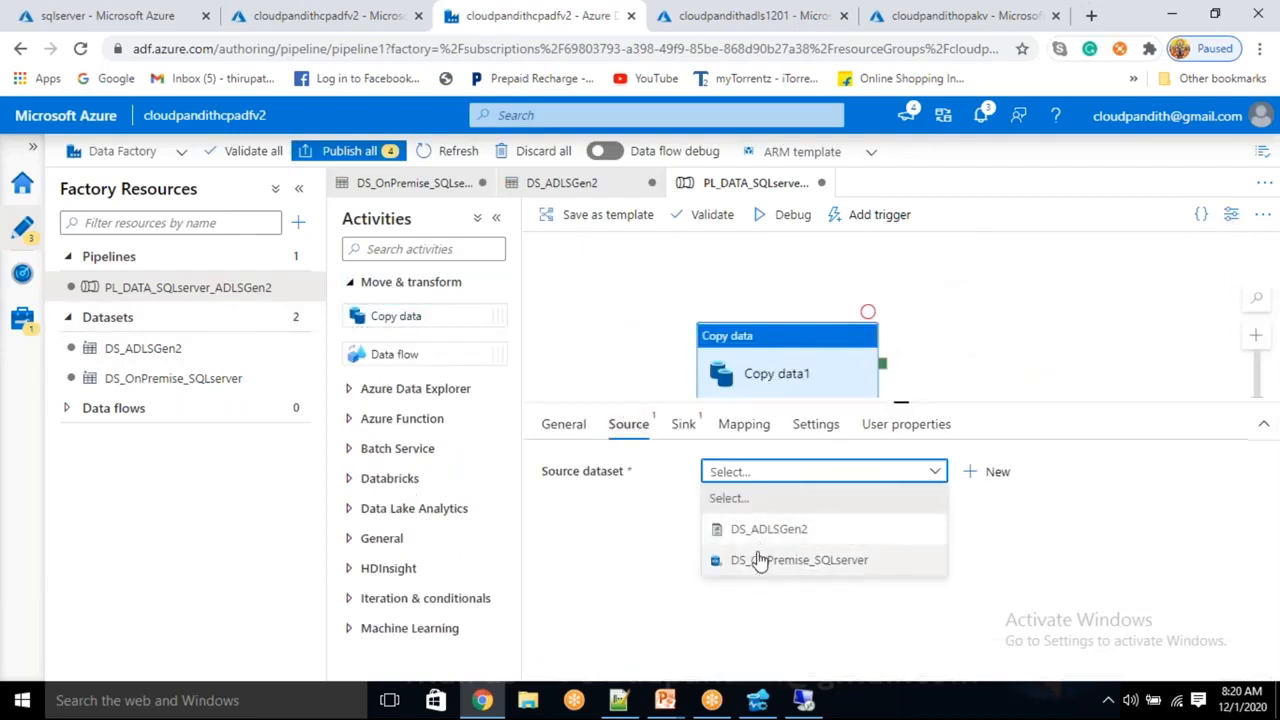
click(757, 570)
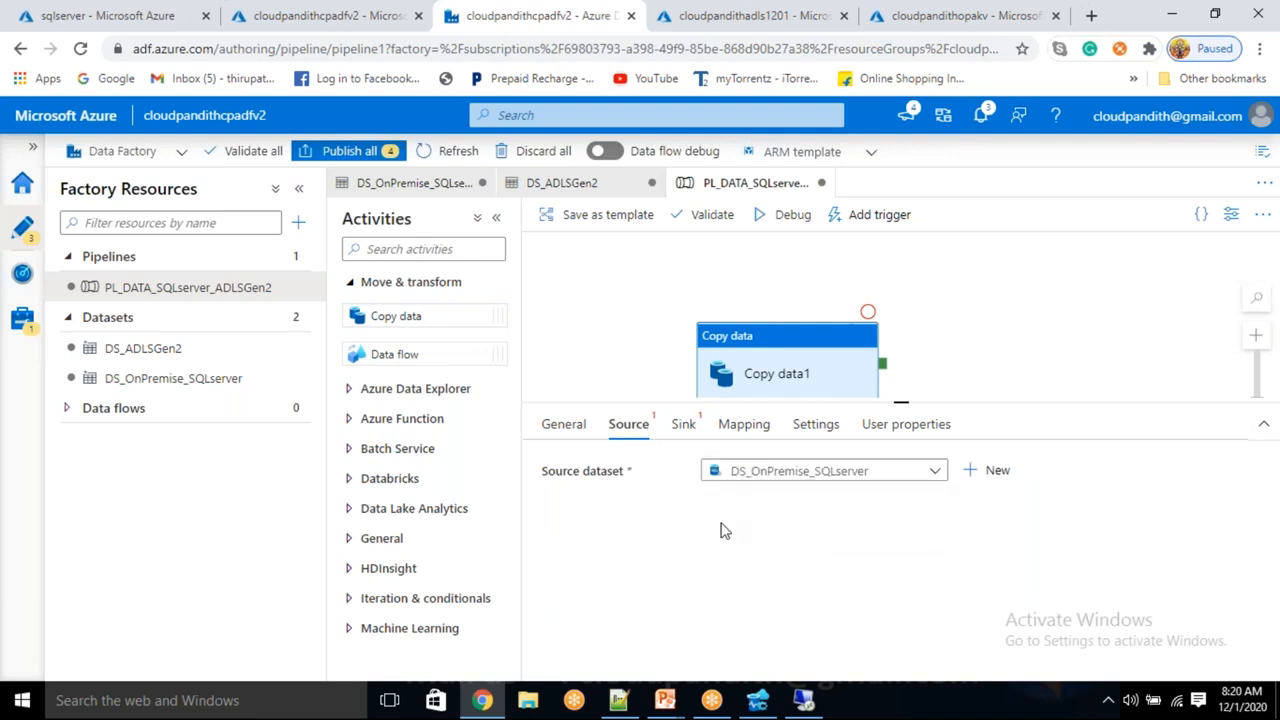
click(684, 425)
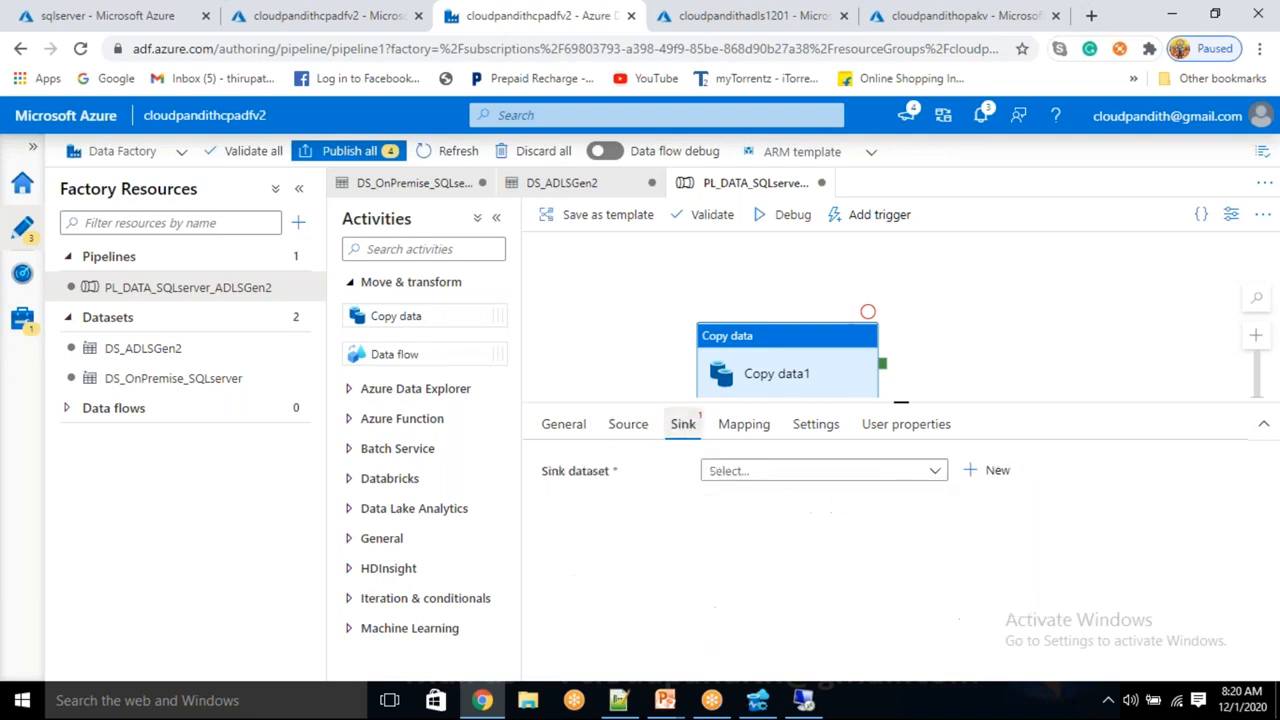
click(774, 476)
click(767, 530)
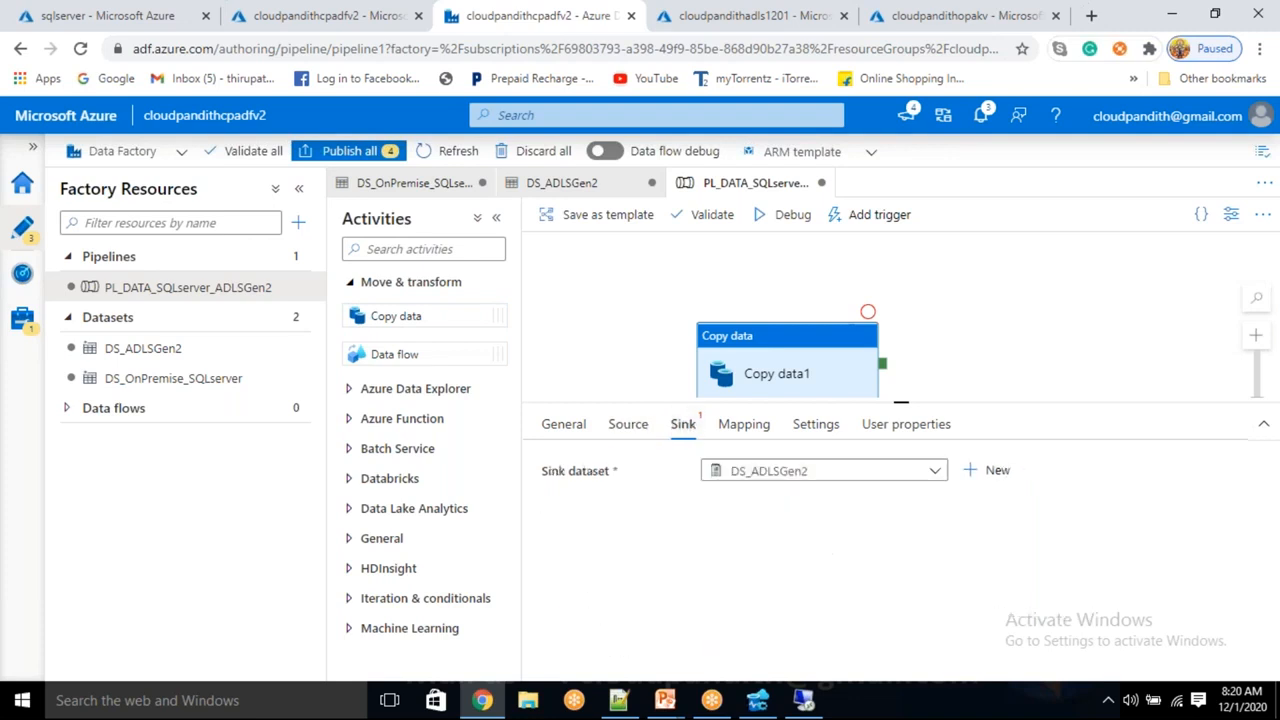
Recheck the copy source and sink settings, then choose Add trigger > New/Edit
click(628, 424)
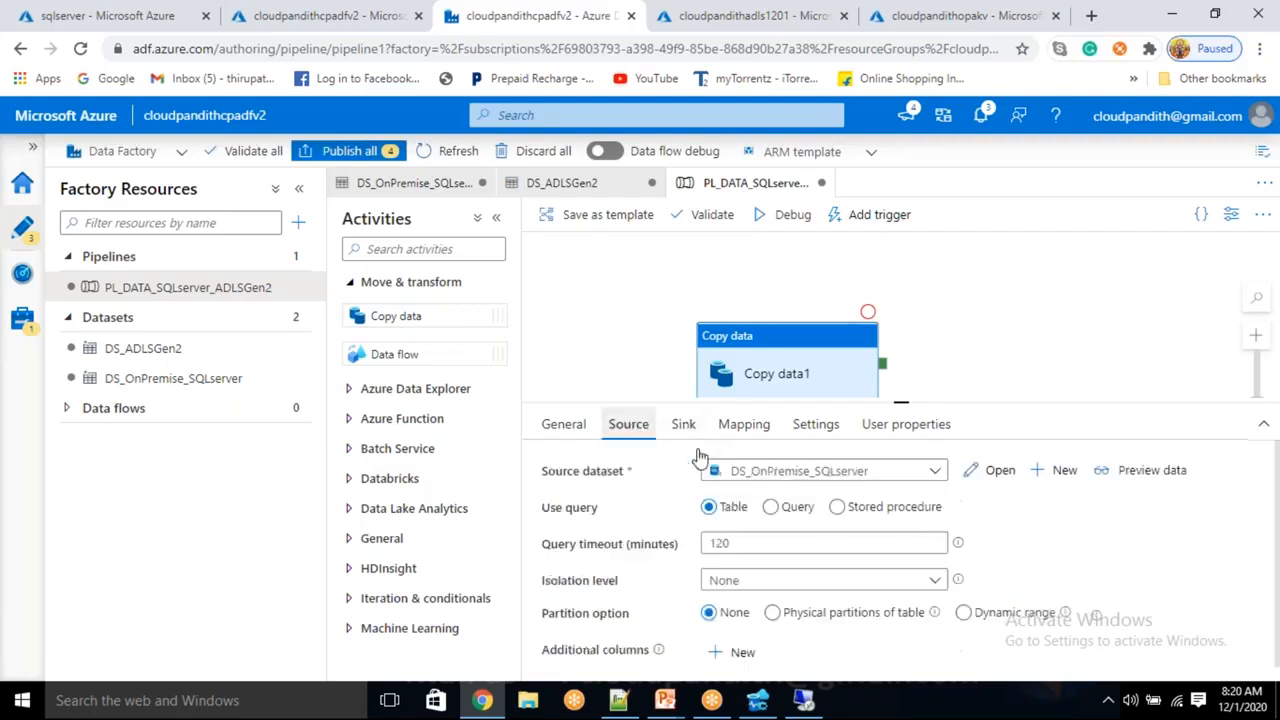
click(682, 424)
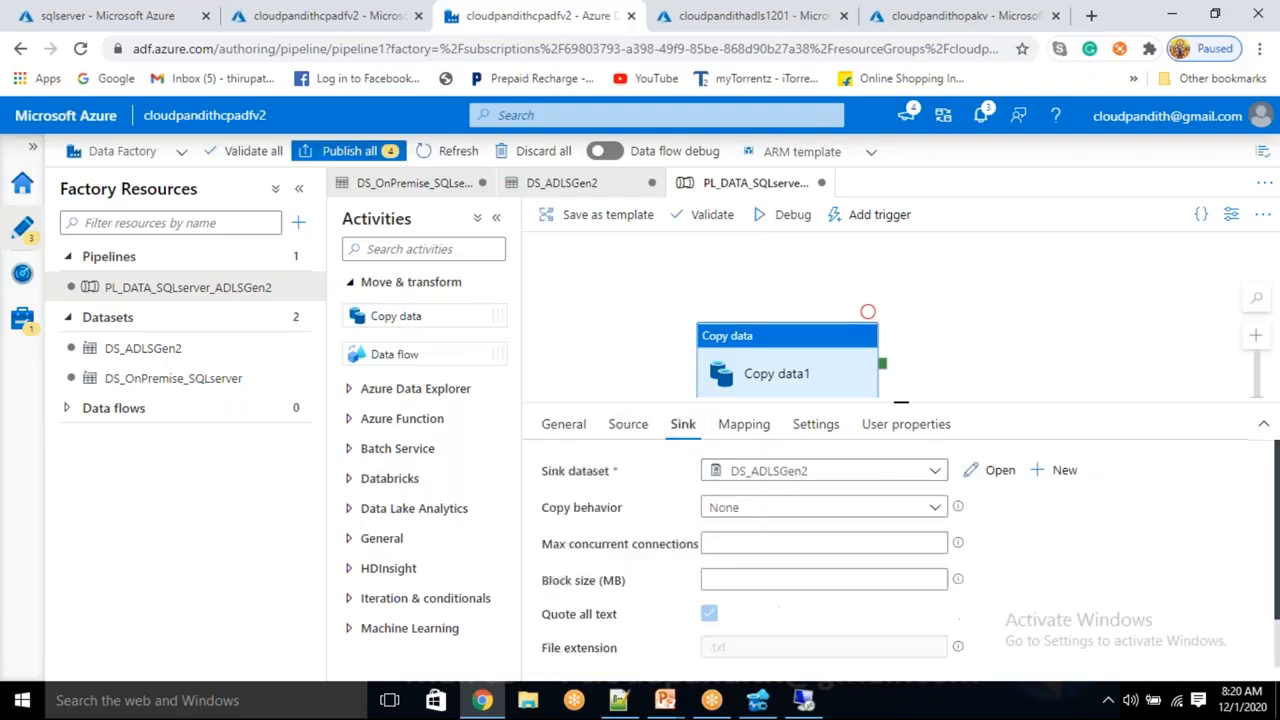
click(628, 424)
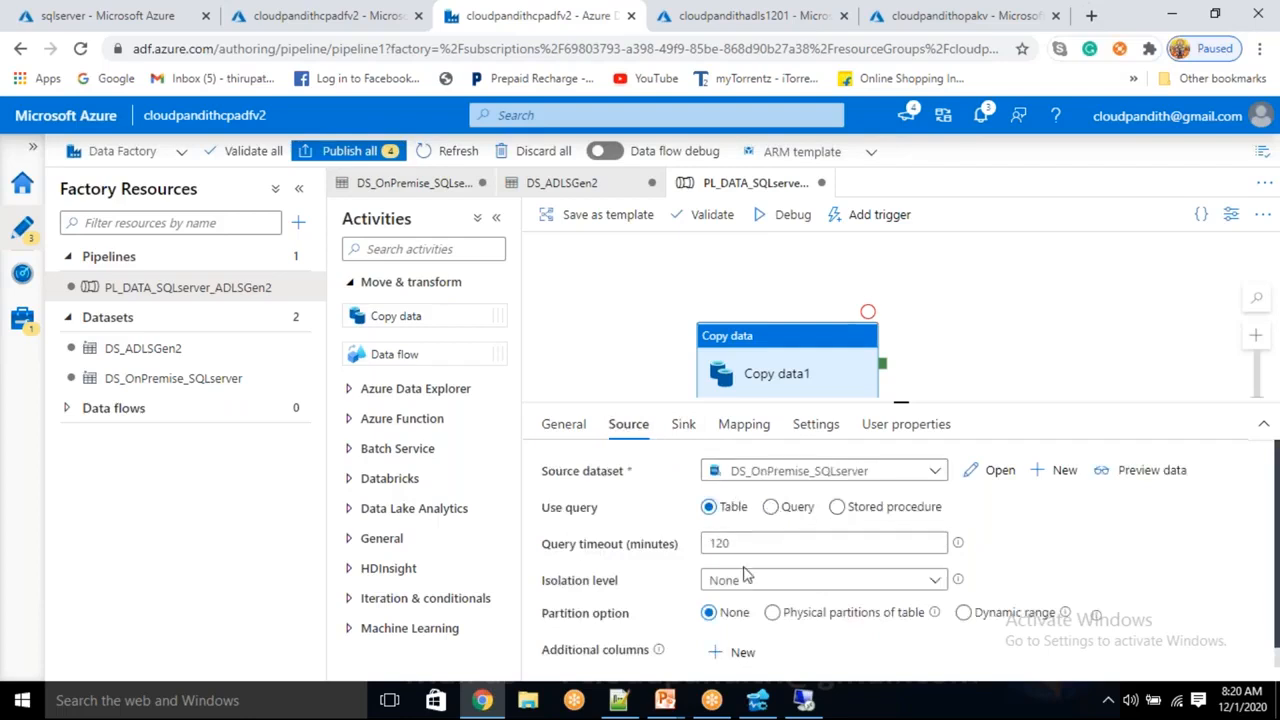
drag(808, 366, 815, 338)
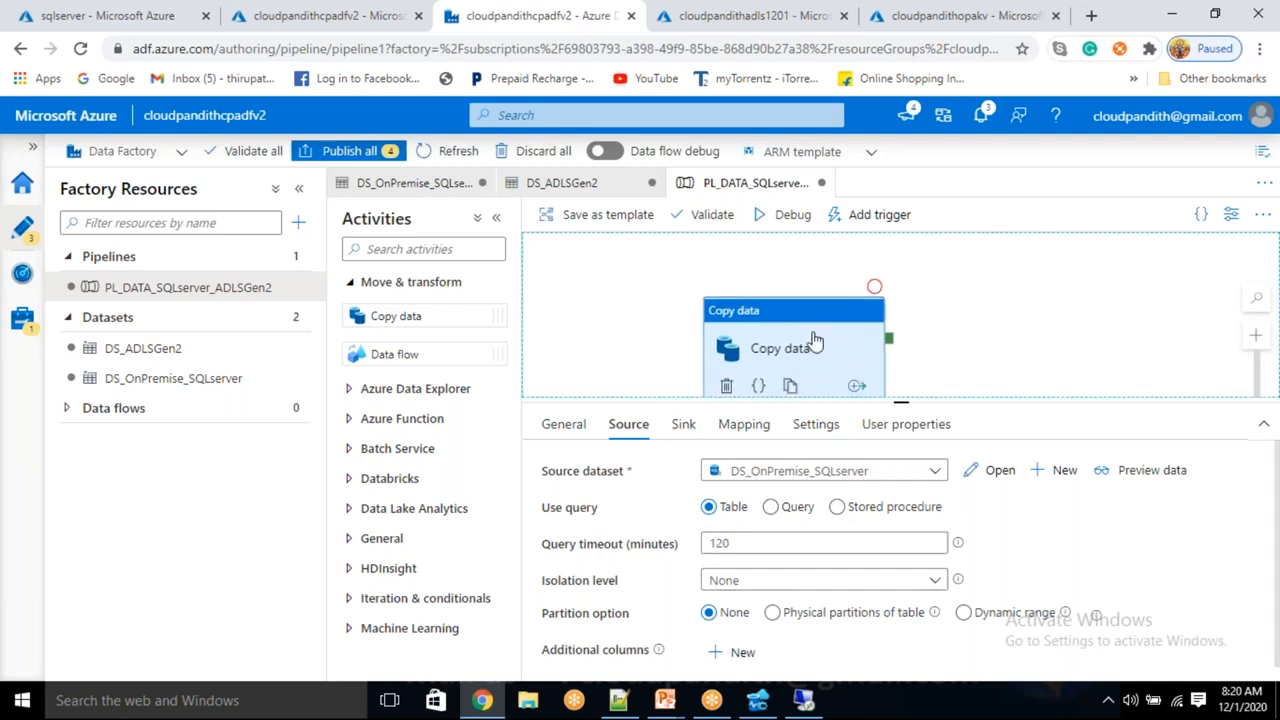
click(683, 424)
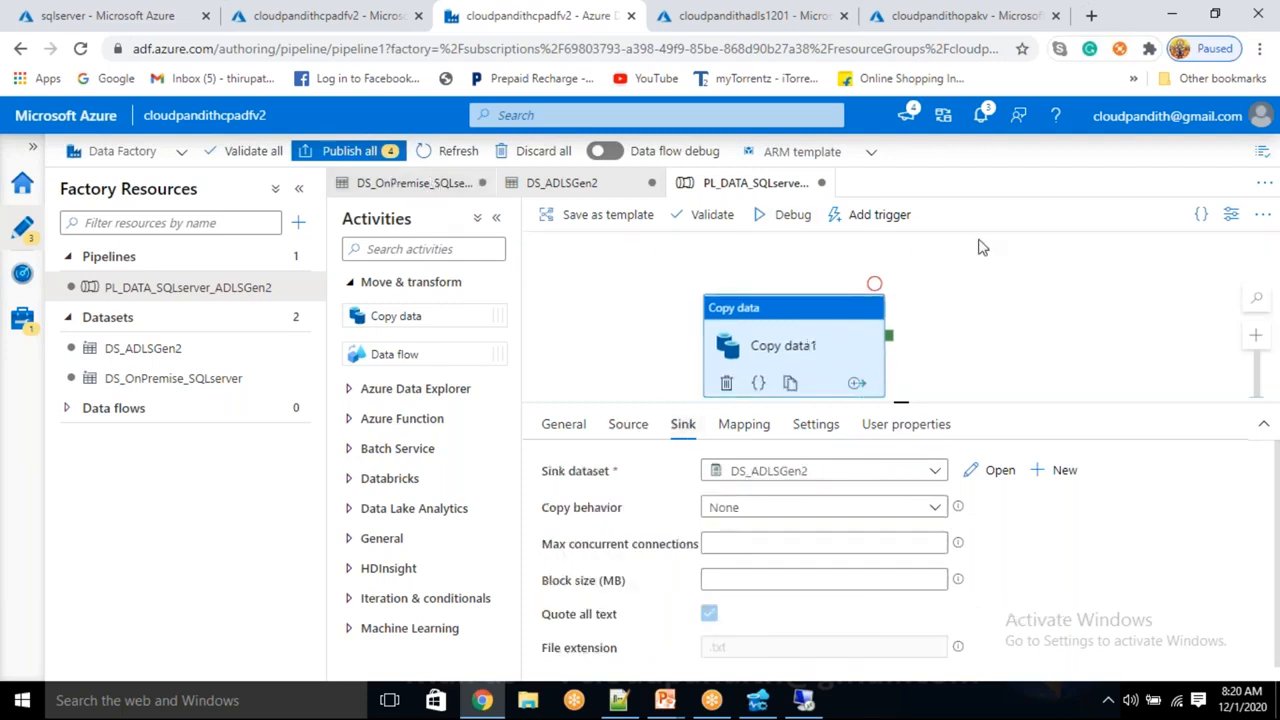
click(893, 216)
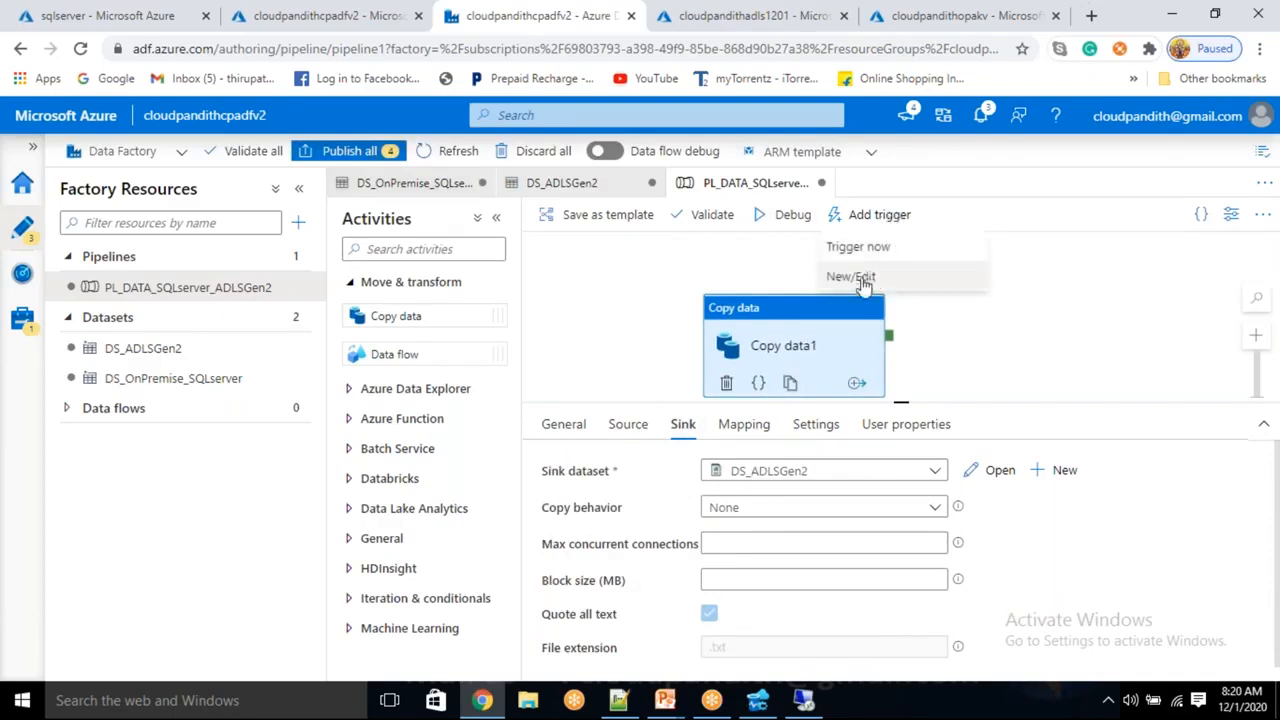
click(862, 278)
Create a new trigger named cloudpandithtrigger in the Chennai/Kolkata/Mumbai/New Delhi (UTC+5:30) time zone
click(820, 209)
click(791, 255)
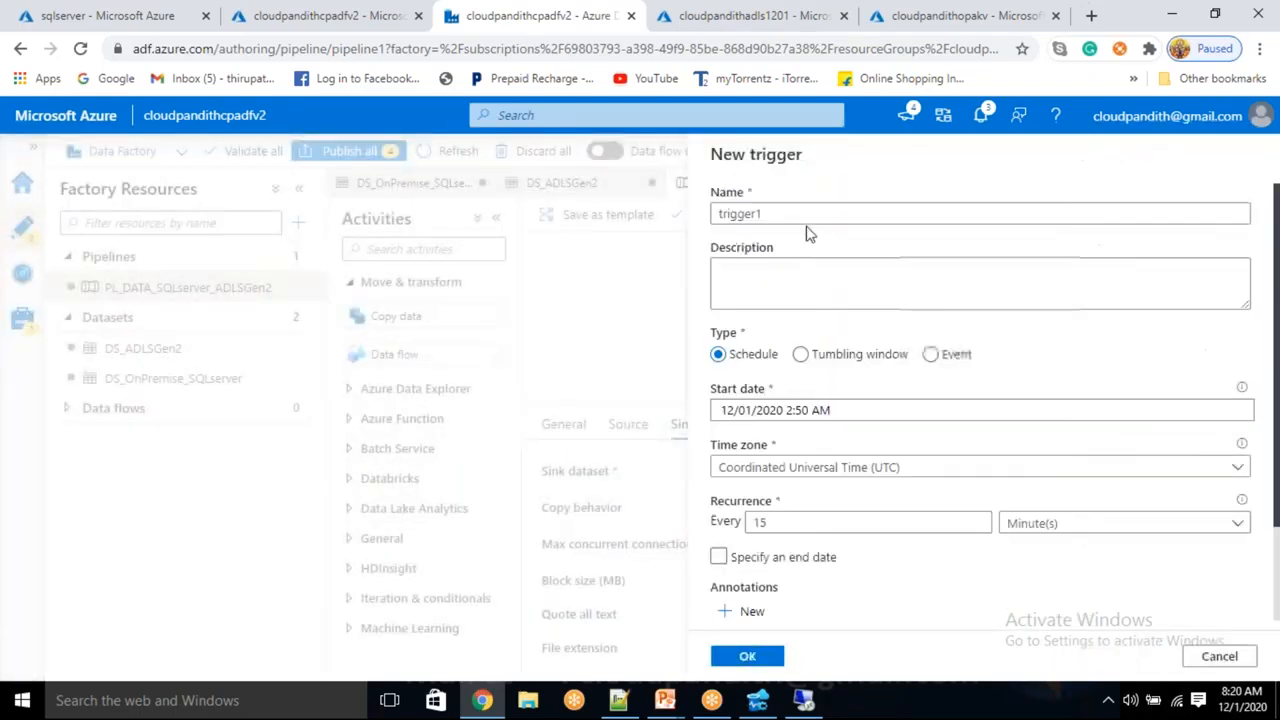
drag(803, 211, 596, 204)
key(BackSpace)
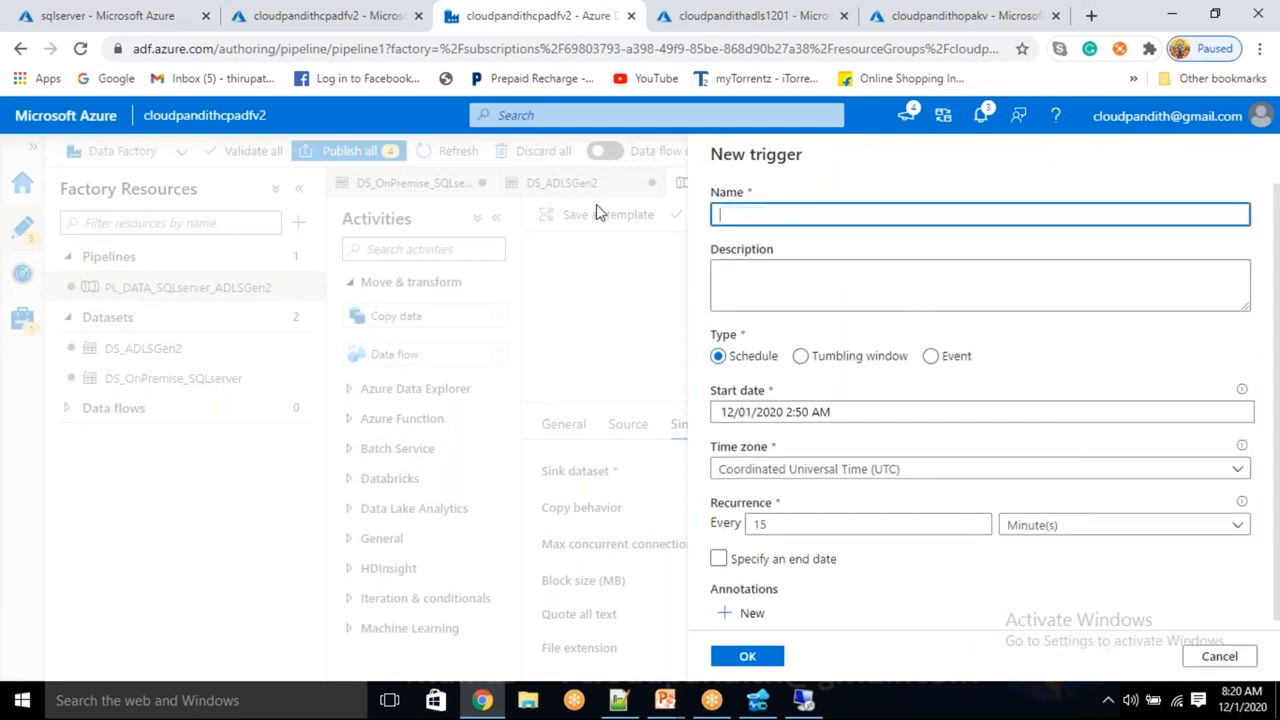
text(clou)
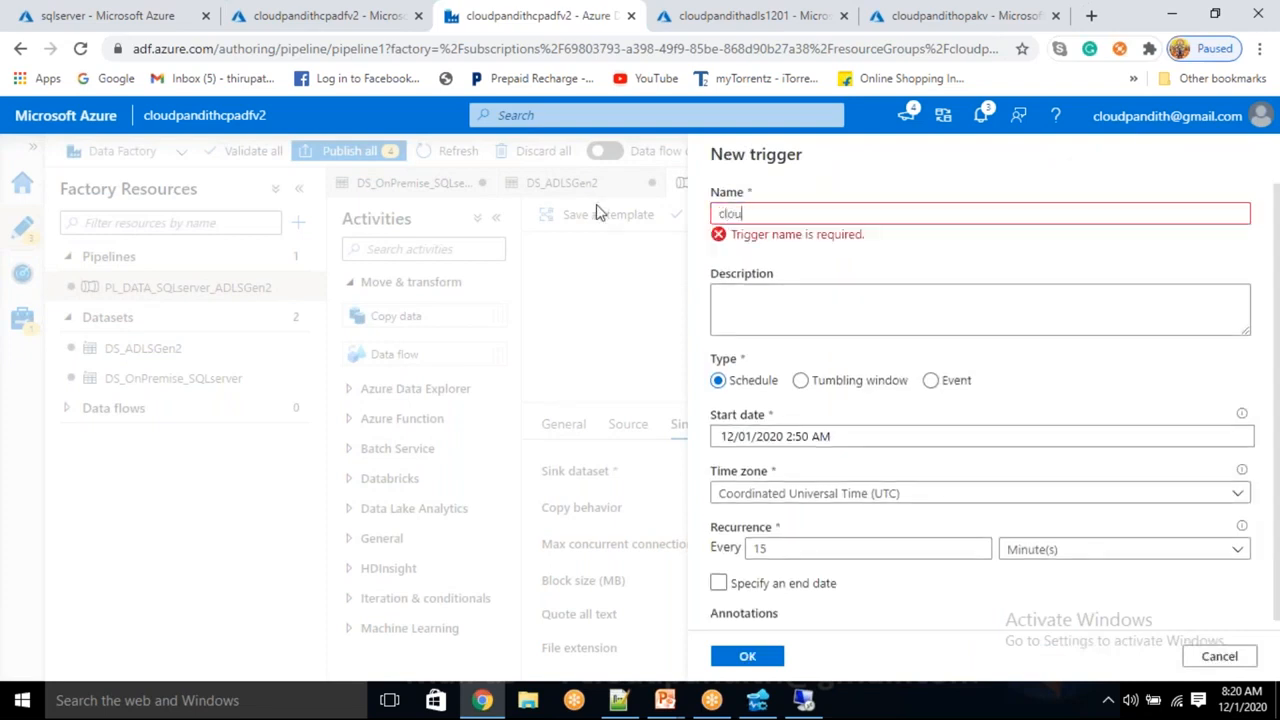
text(dpandithtrigger)
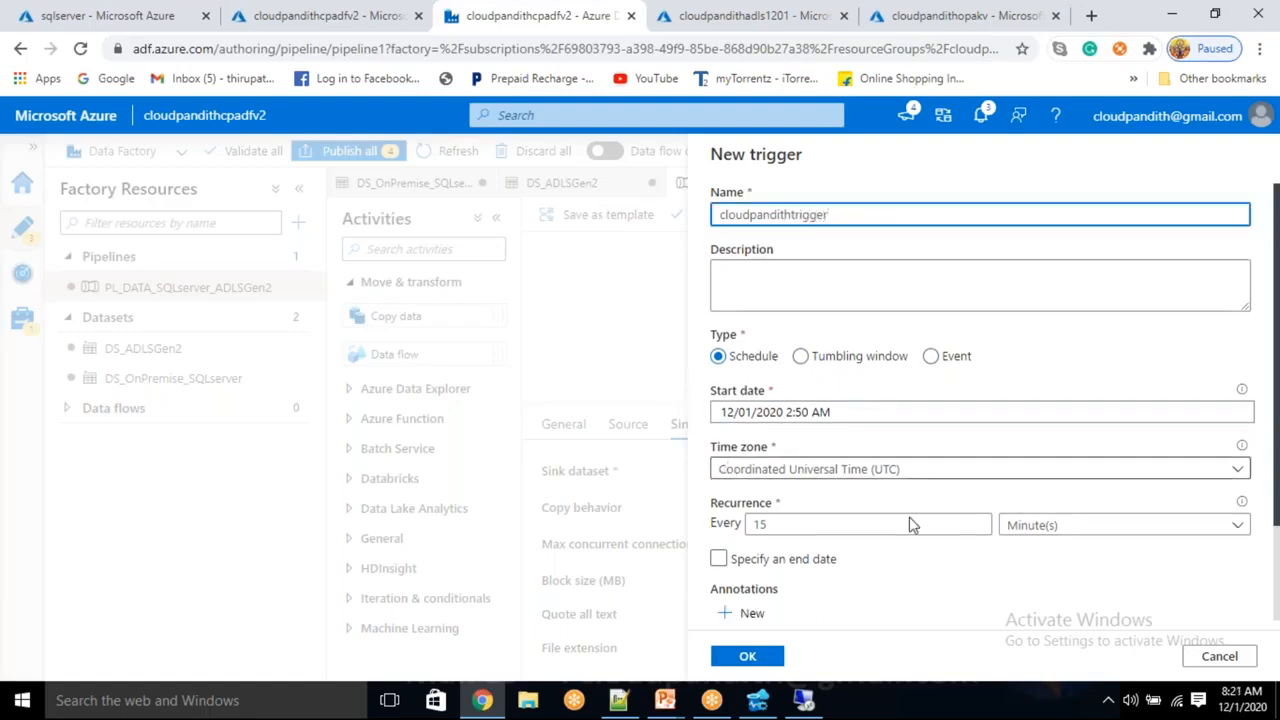
click(841, 478)
text(che)
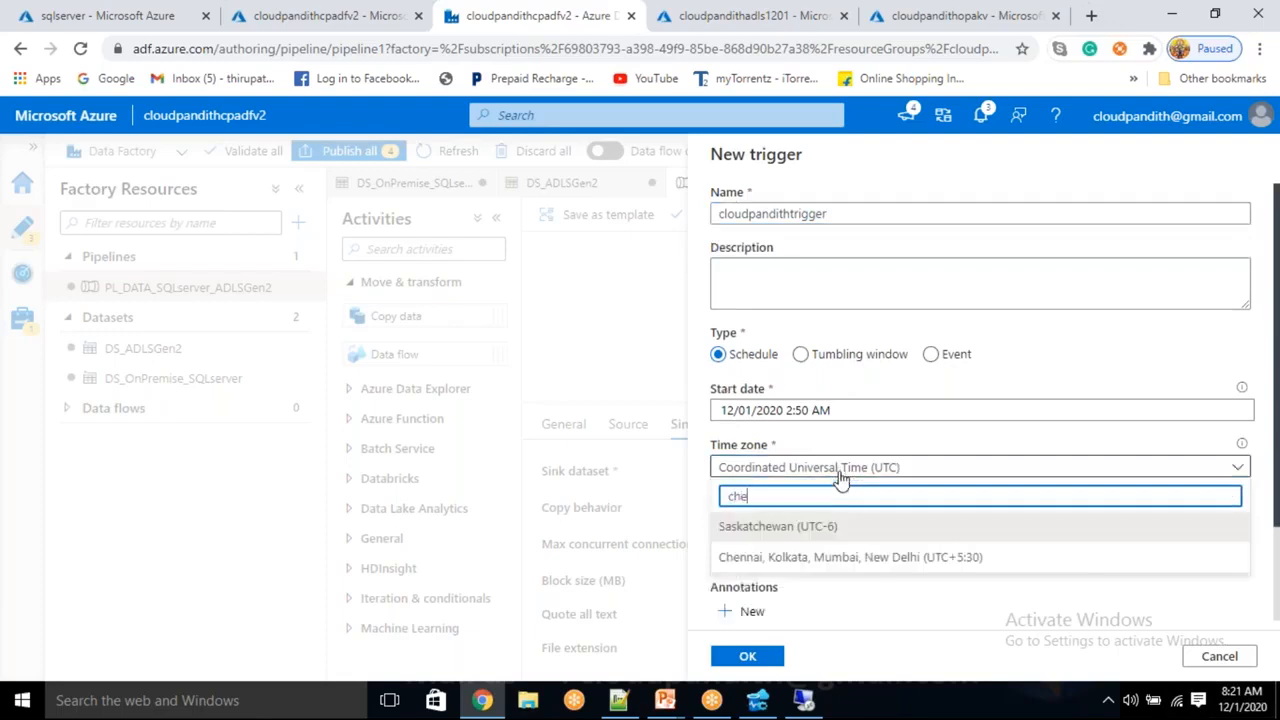
click(862, 565)
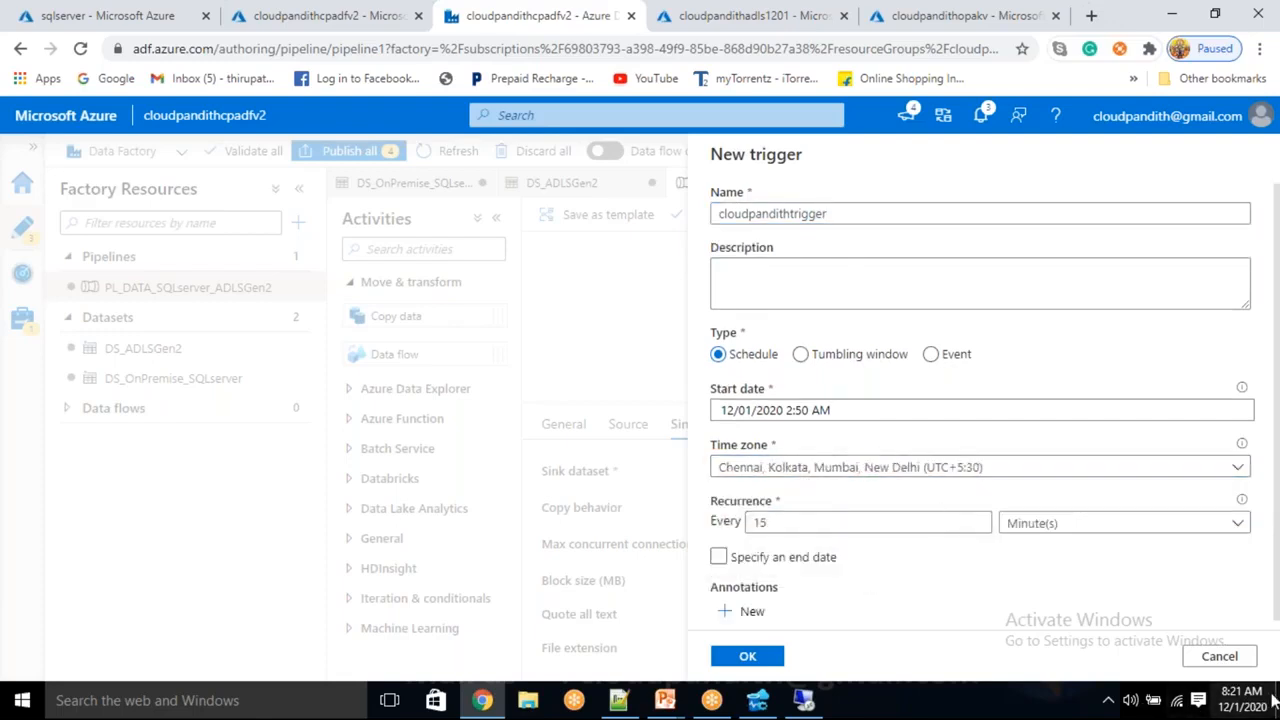
Set the trigger's start date time to 12/01/2020 8:23 AM
click(811, 415)
scroll(812, 420, down, 3)
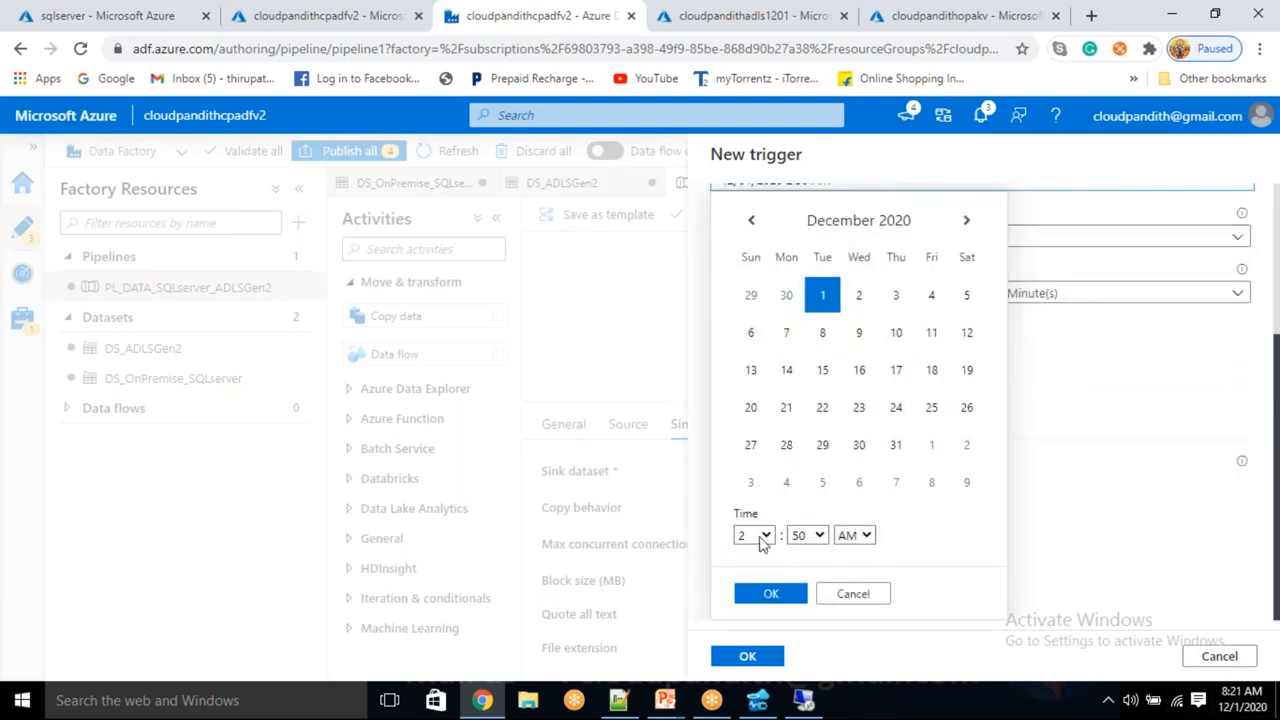
click(766, 537)
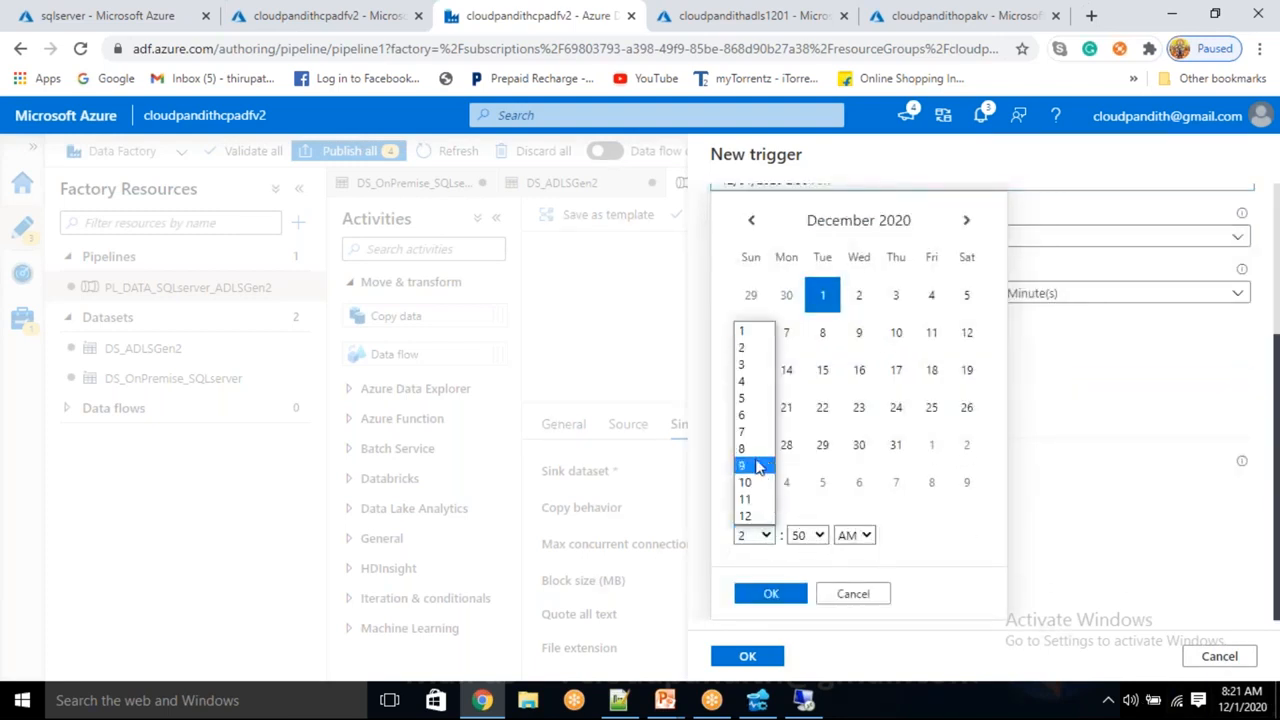
click(755, 452)
click(812, 537)
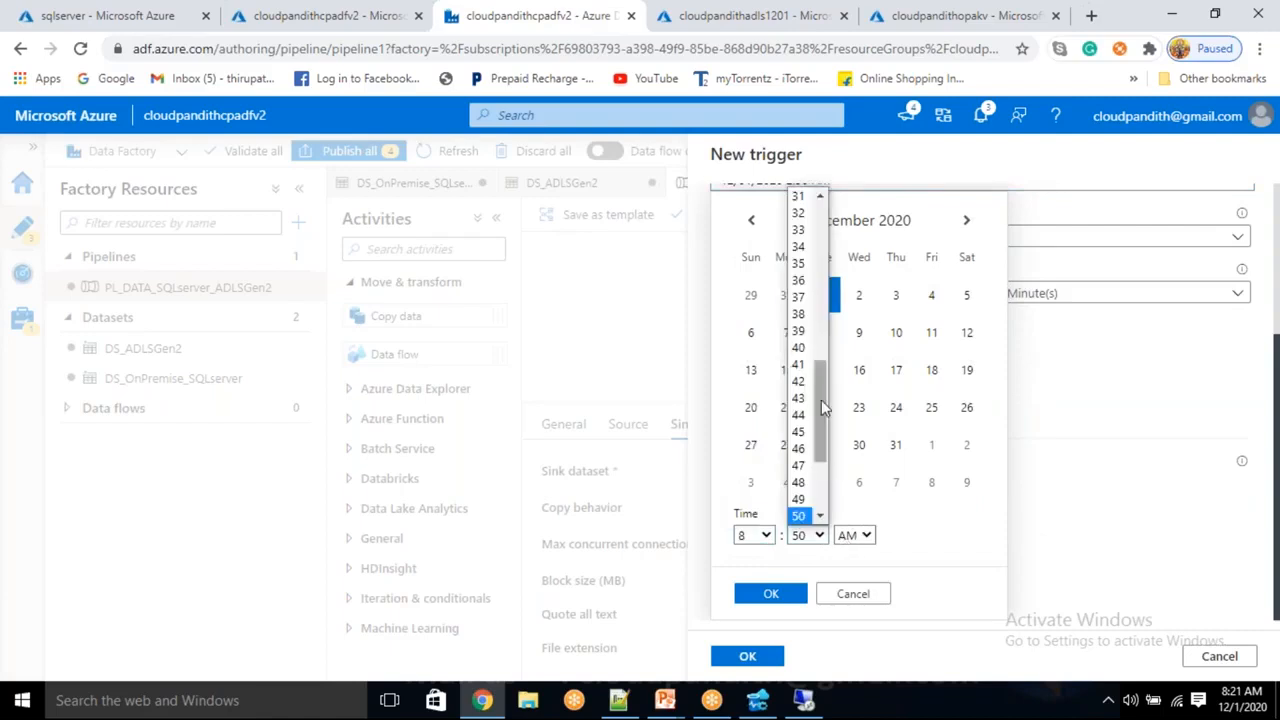
scroll(808, 250, up, 5)
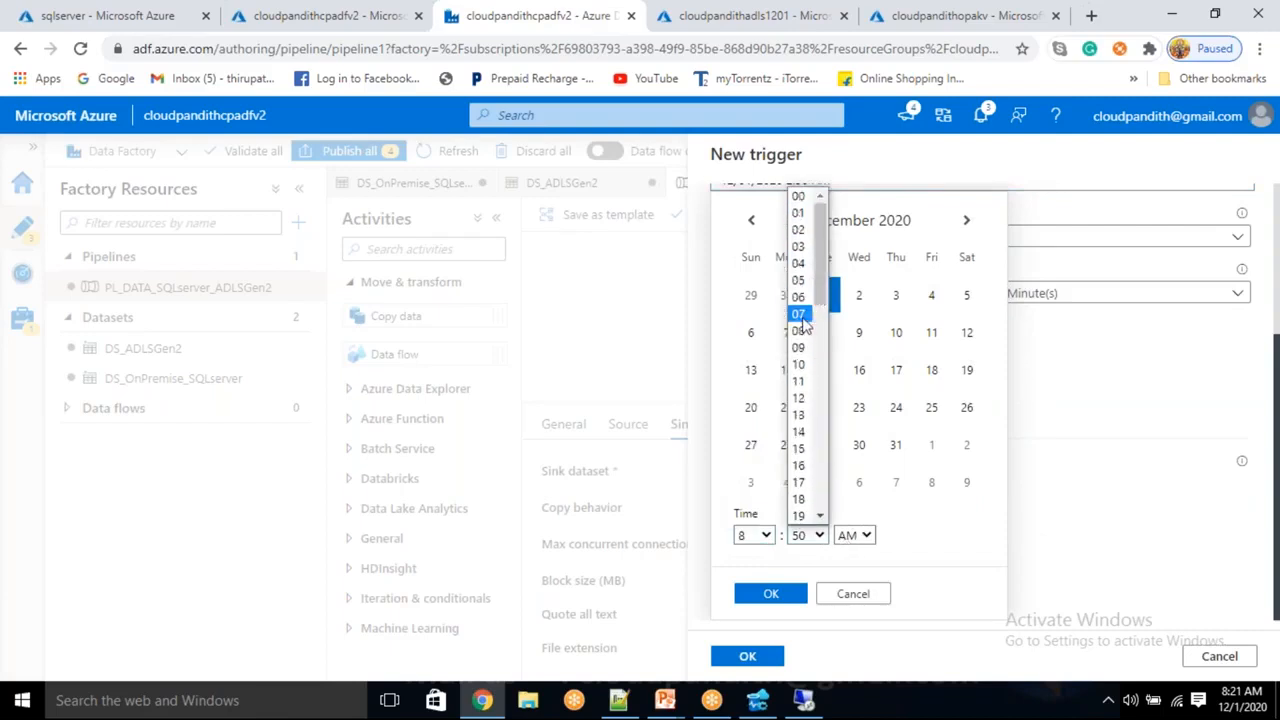
scroll(803, 460, down, 3)
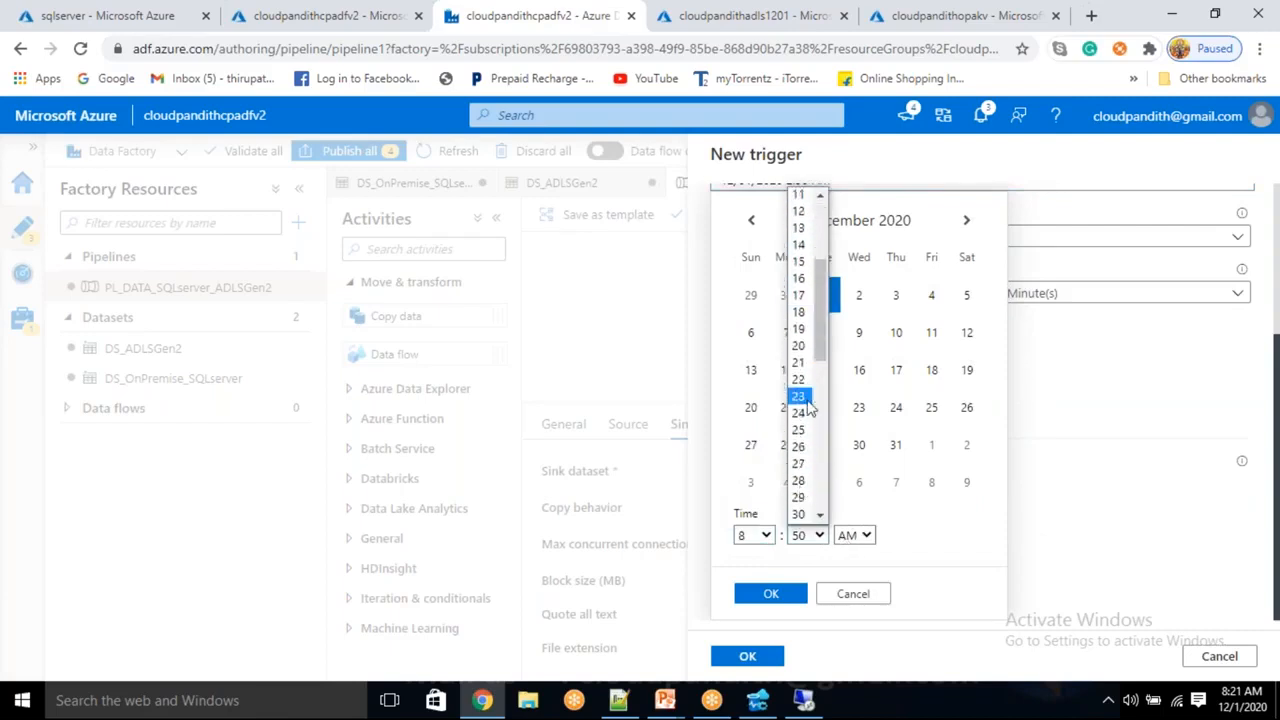
click(799, 396)
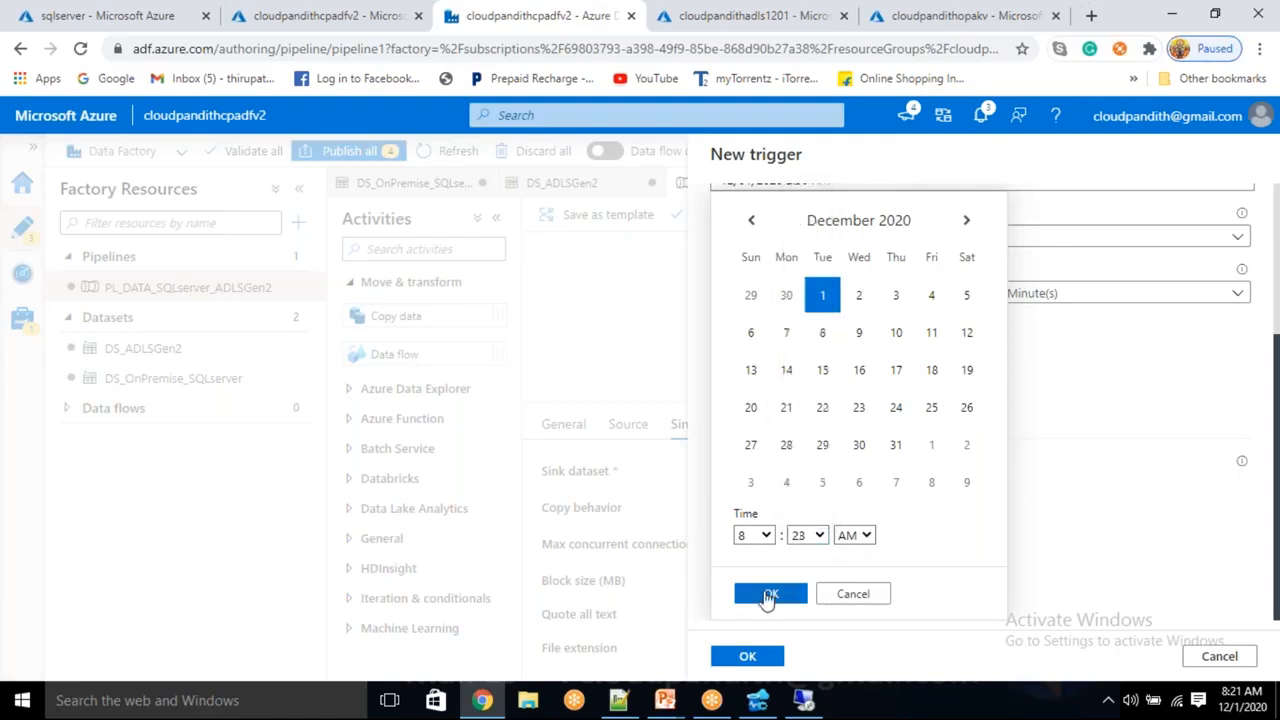
click(770, 595)
Set the trigger recurrence to every 1 hour
click(782, 401)
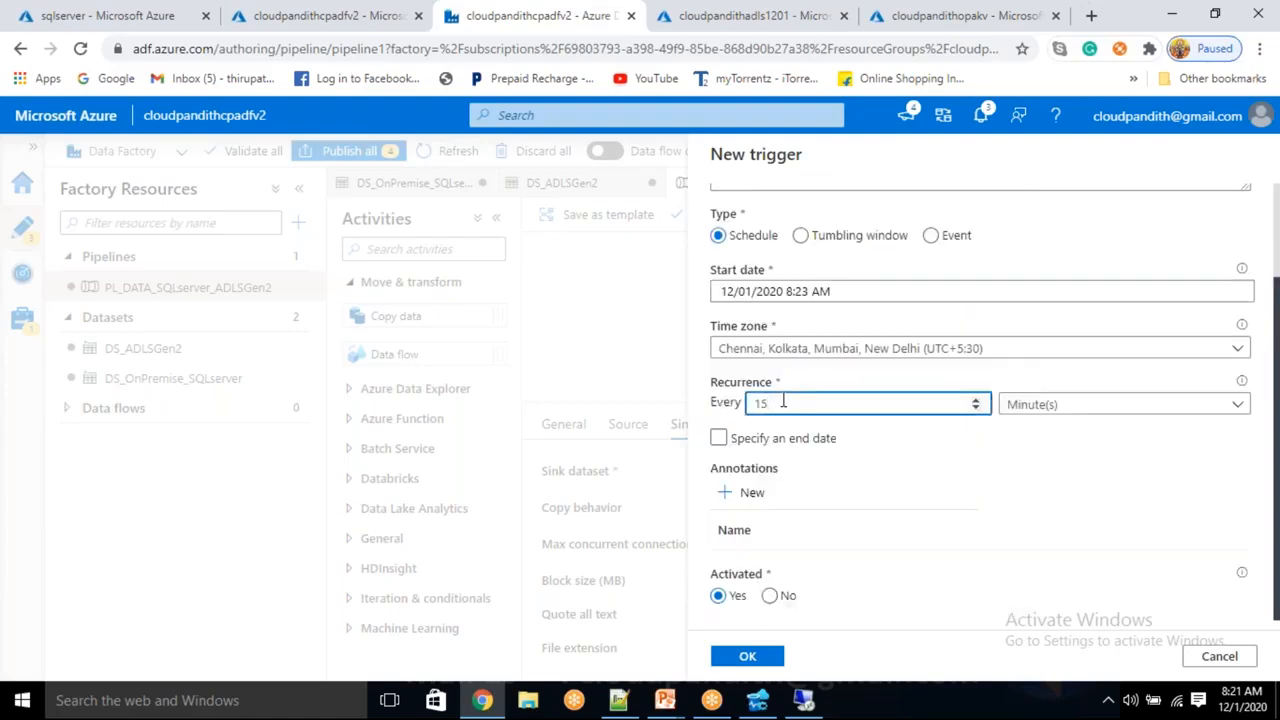
text(1)
click(1063, 406)
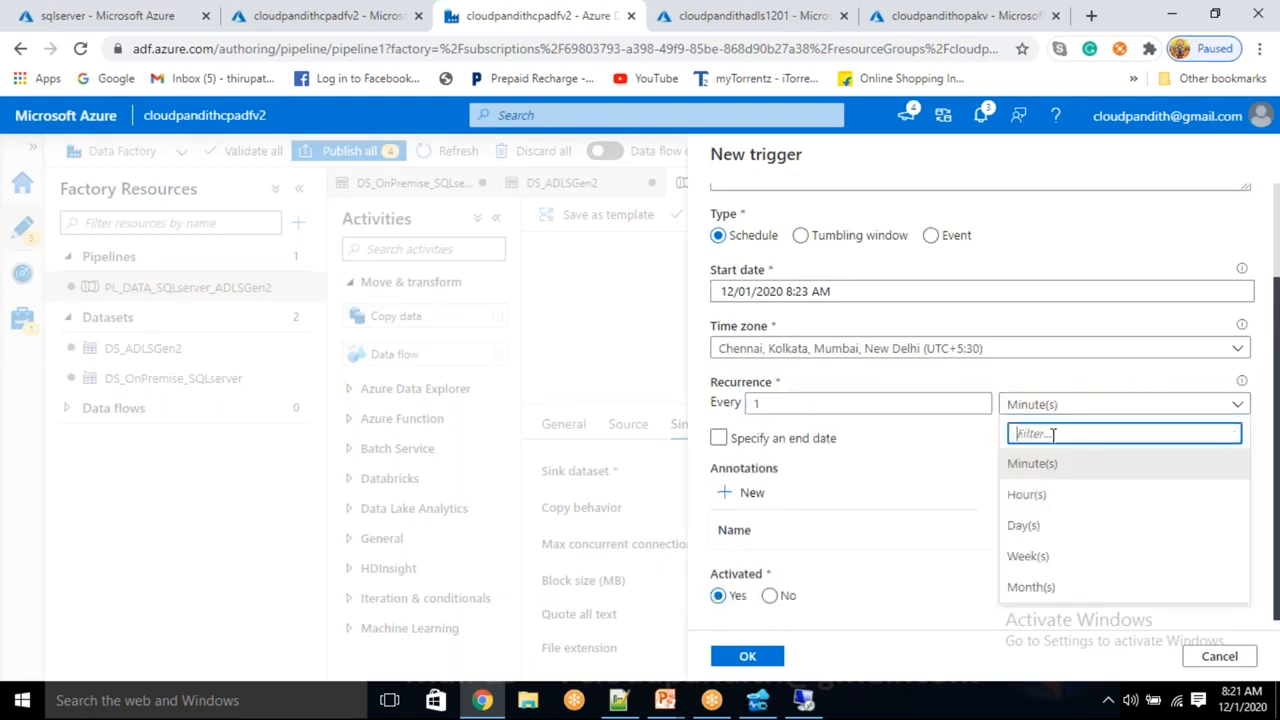
click(1030, 497)
Add an end date of 12/02/2020 10:50 AM and accept the trigger settings
click(719, 439)
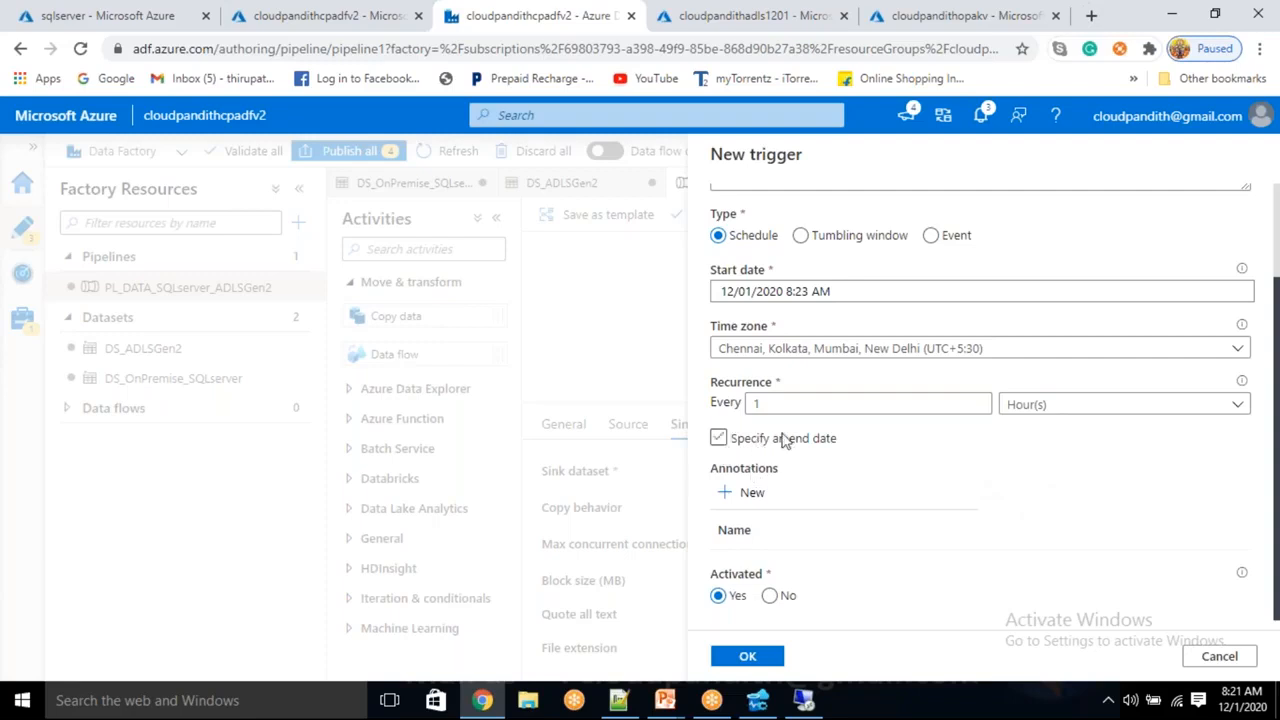
click(722, 440)
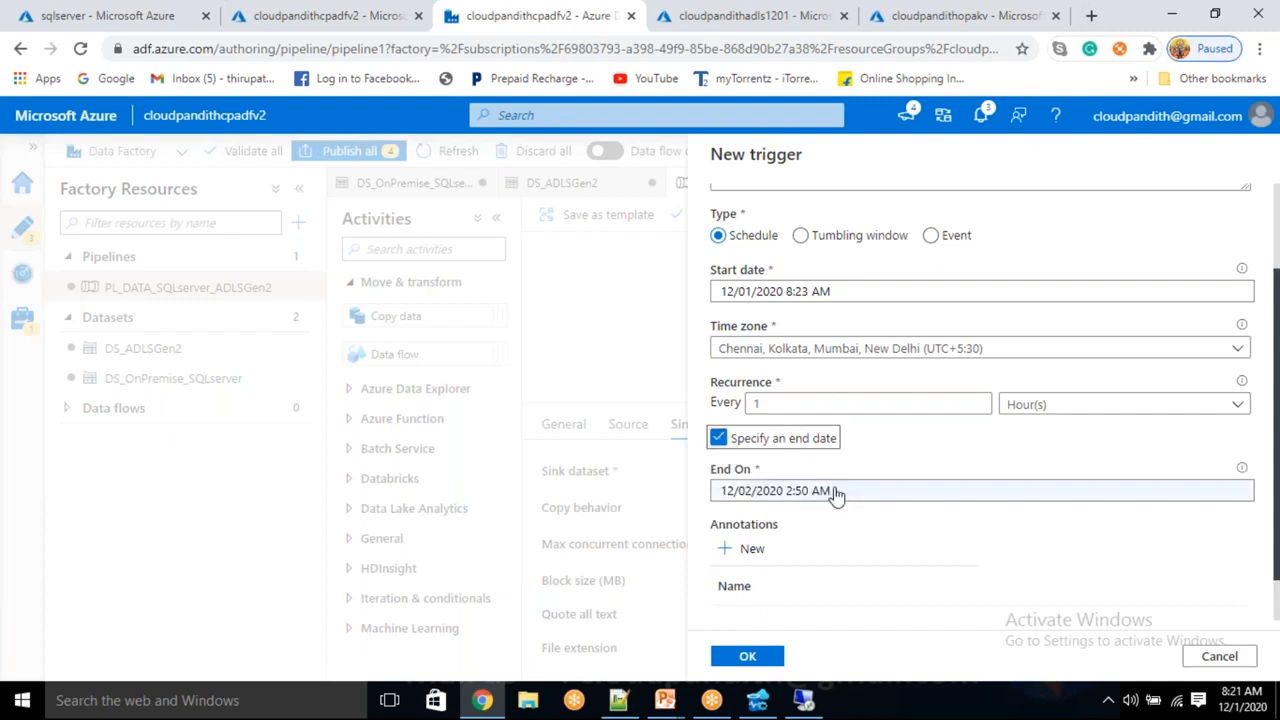
click(834, 491)
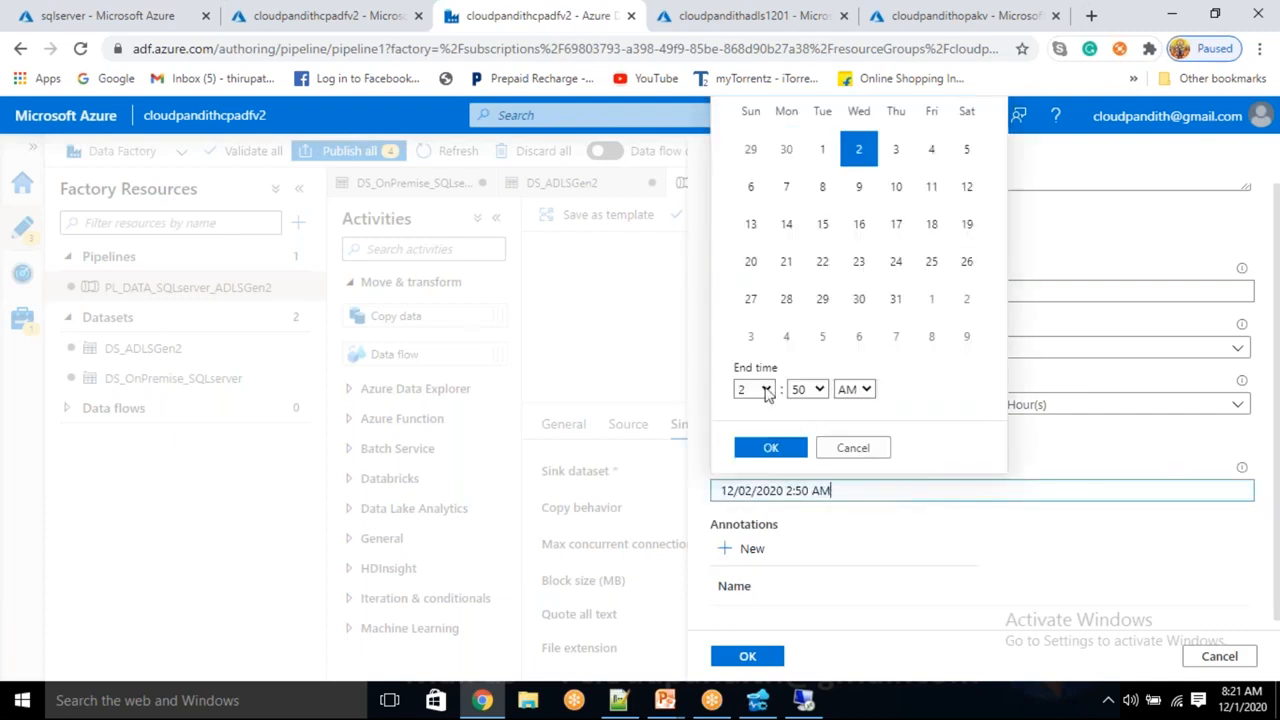
click(766, 390)
click(745, 560)
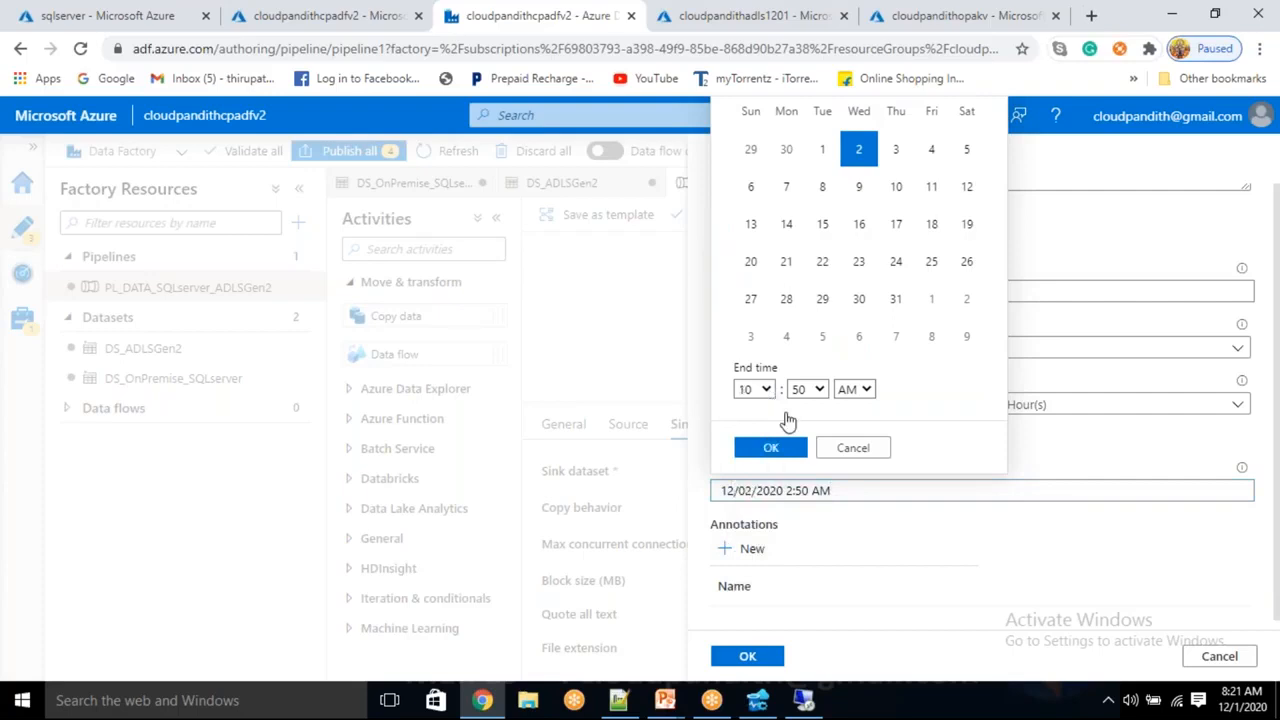
click(772, 446)
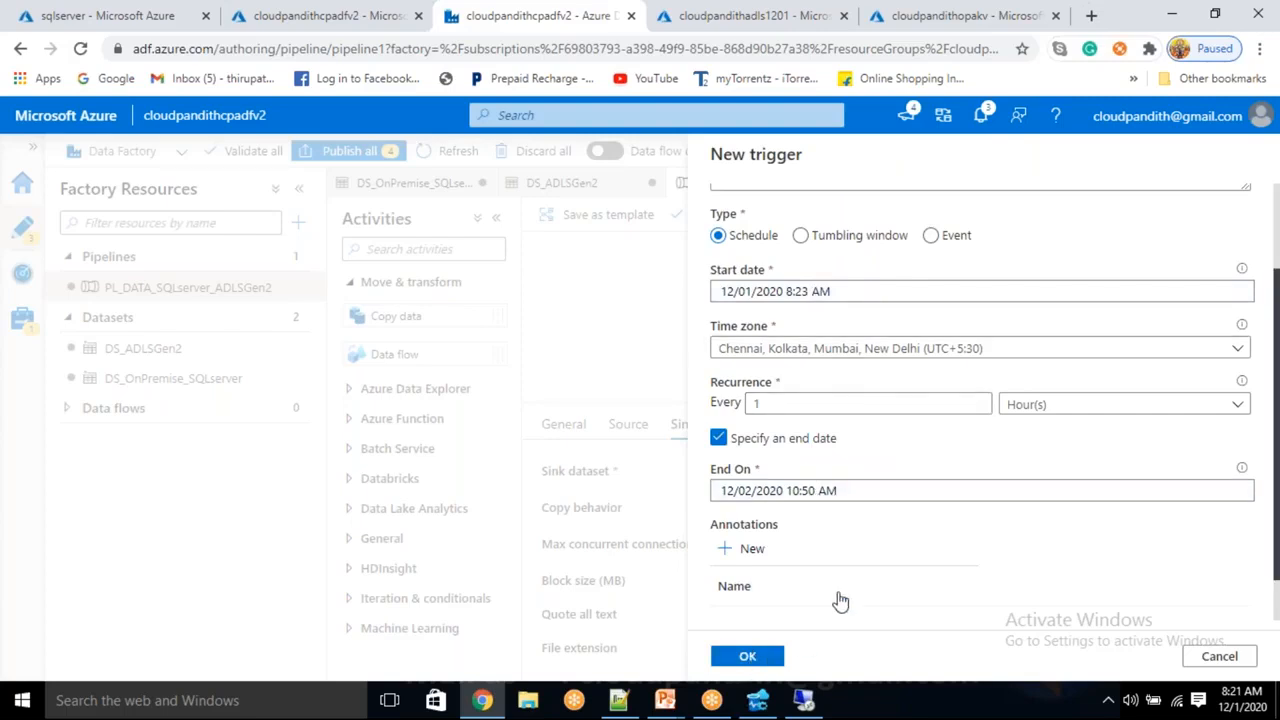
scroll(807, 630, down, 1)
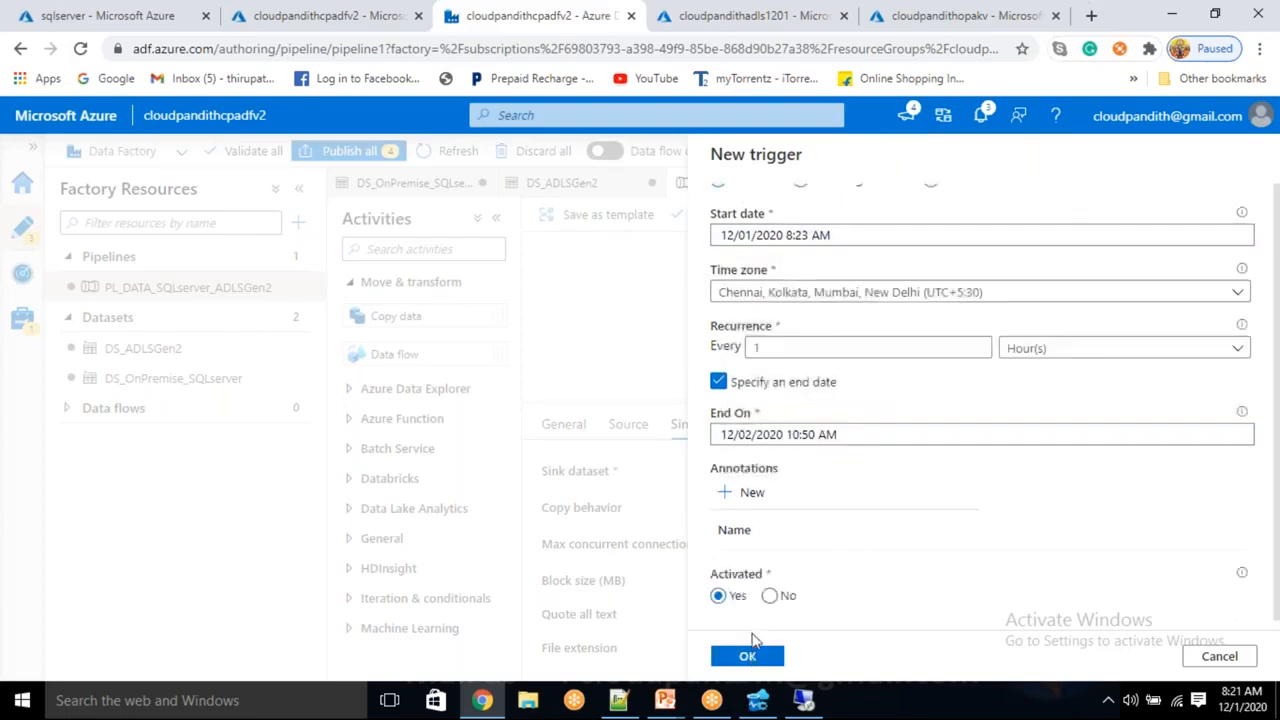
click(750, 657)
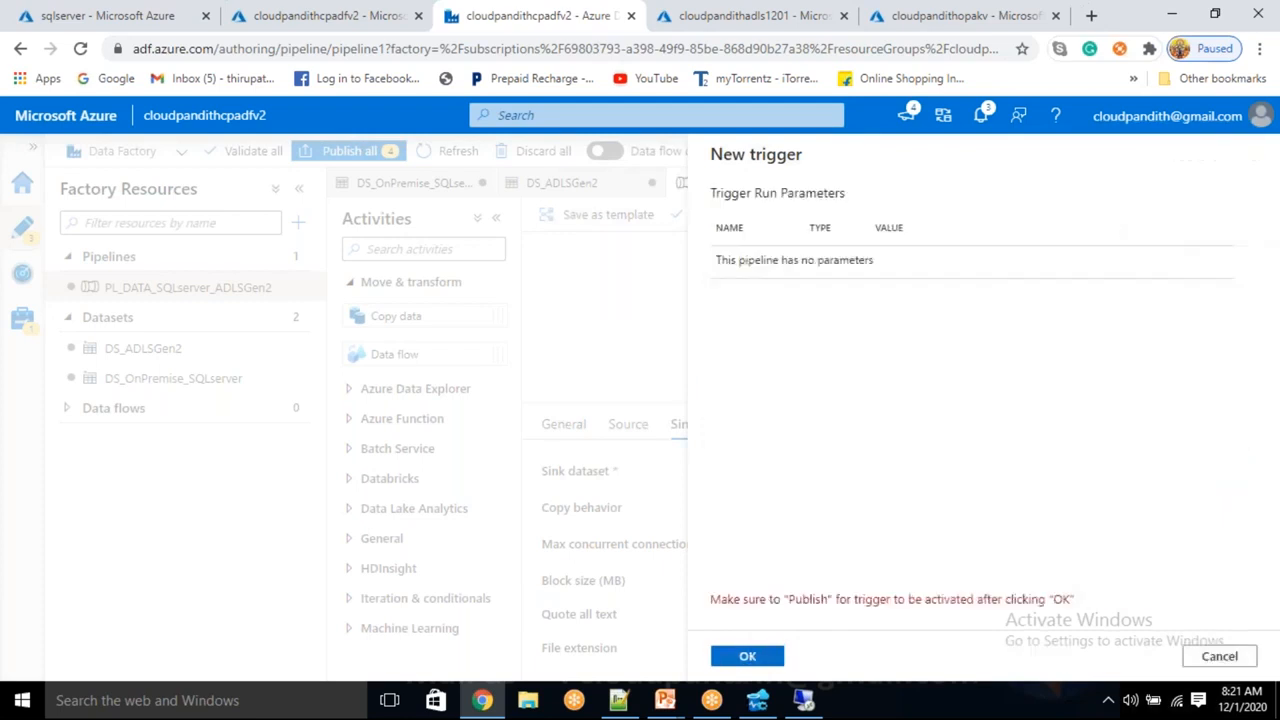
click(747, 656)
Publish the pipeline, datasets, linked service and trigger, then tidy the pipeline canvas
click(358, 151)
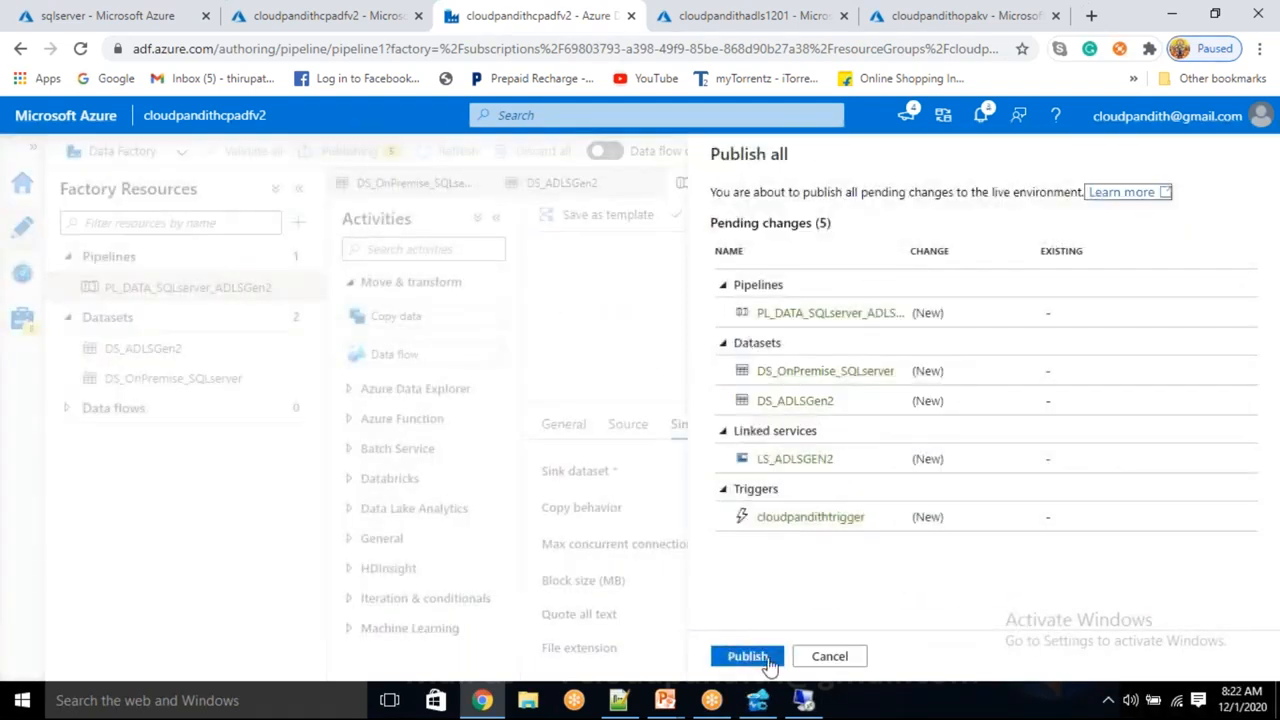
click(745, 656)
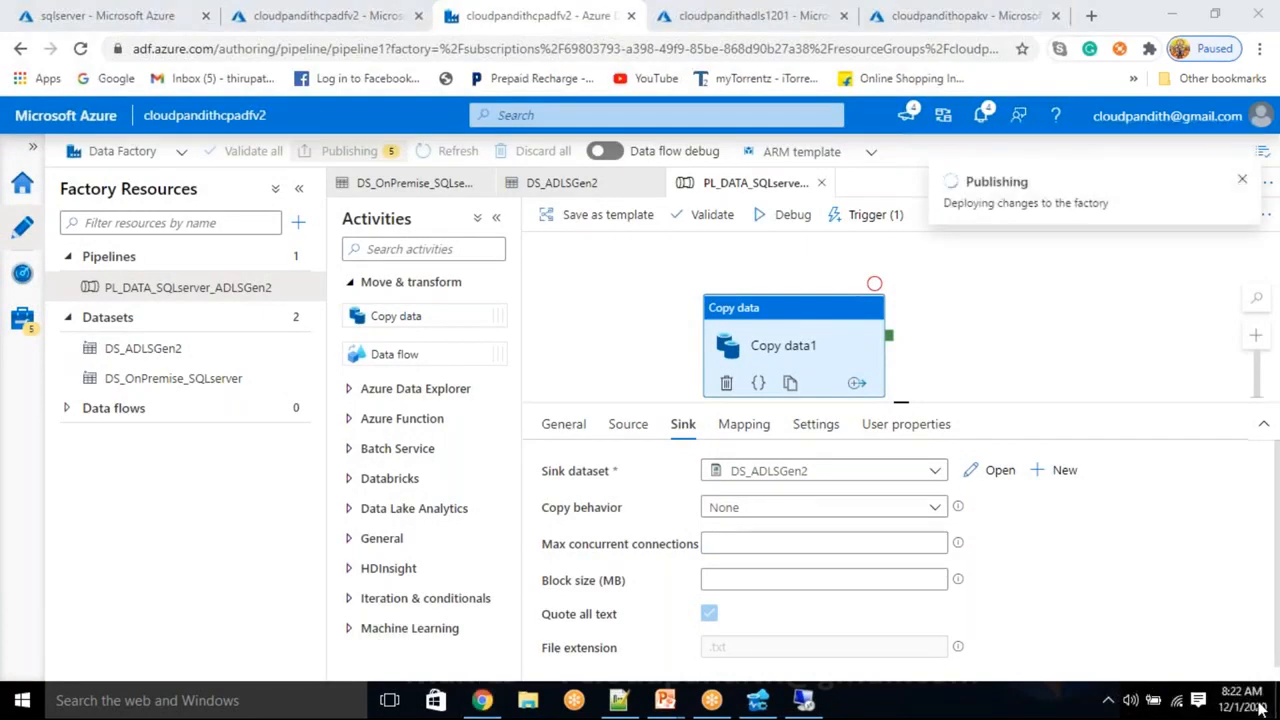
click(810, 325)
drag(810, 325, 812, 310)
click(899, 404)
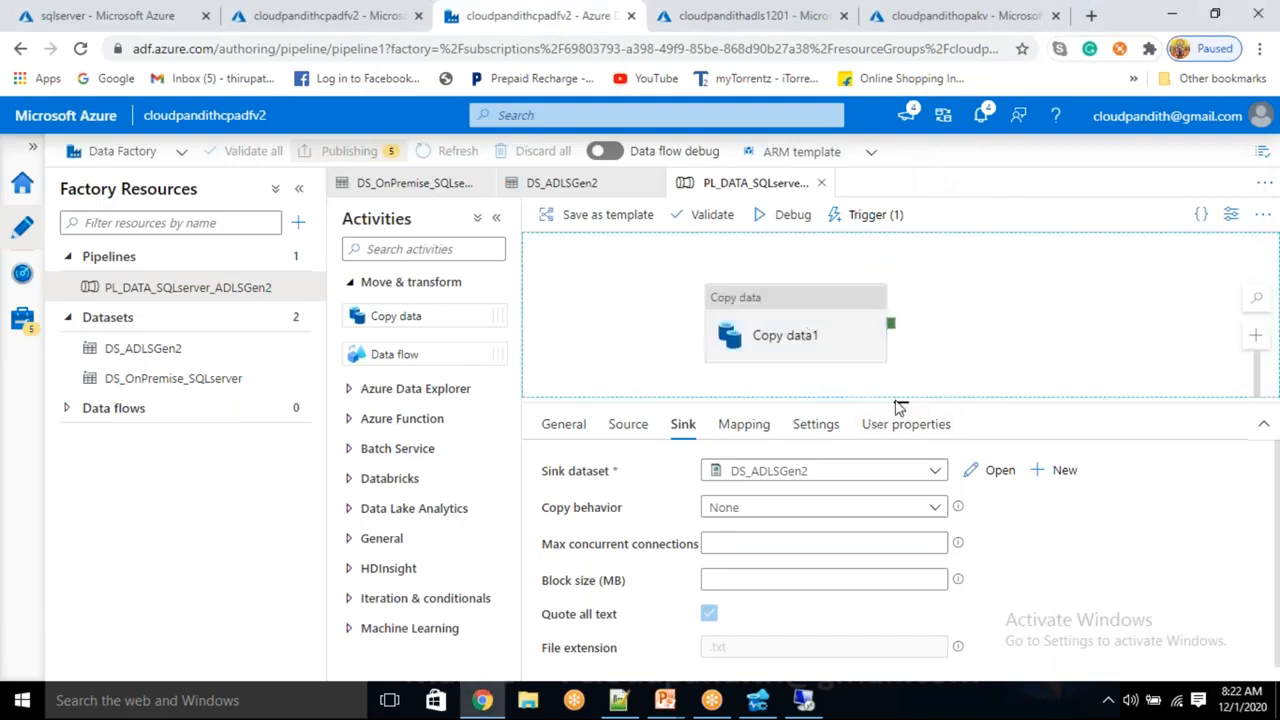
drag(900, 637, 893, 463)
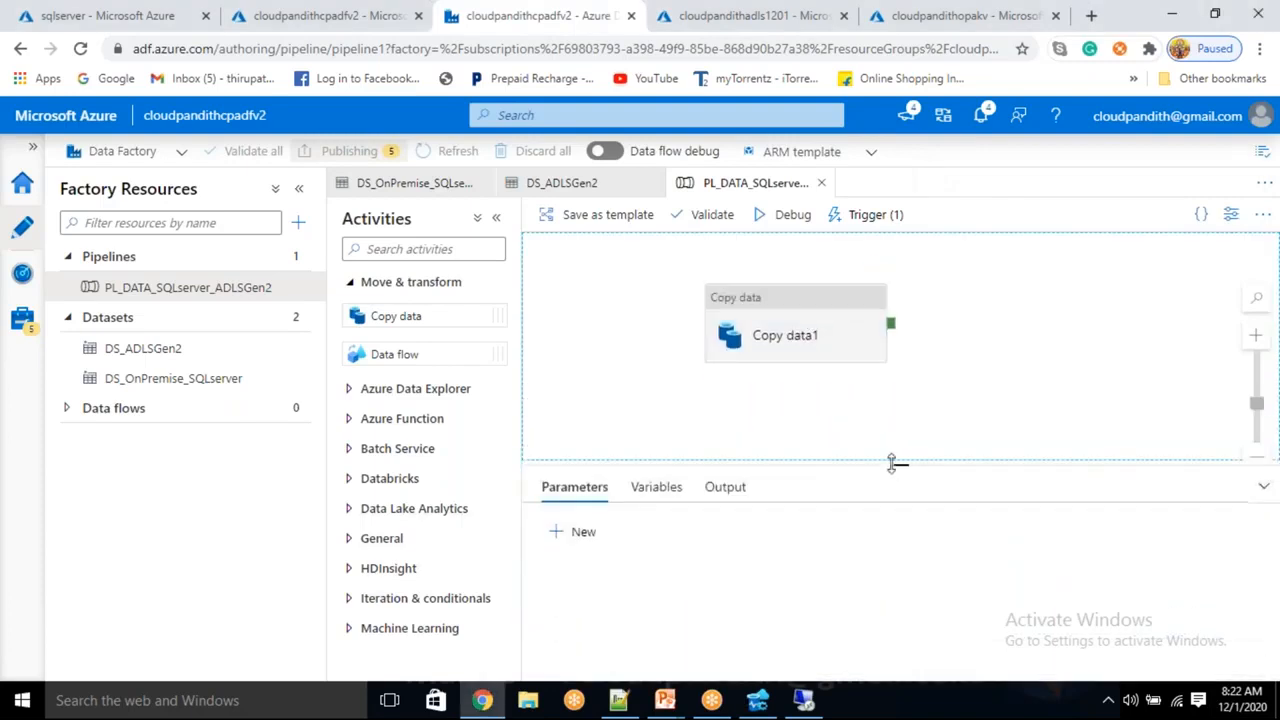
click(1242, 700)
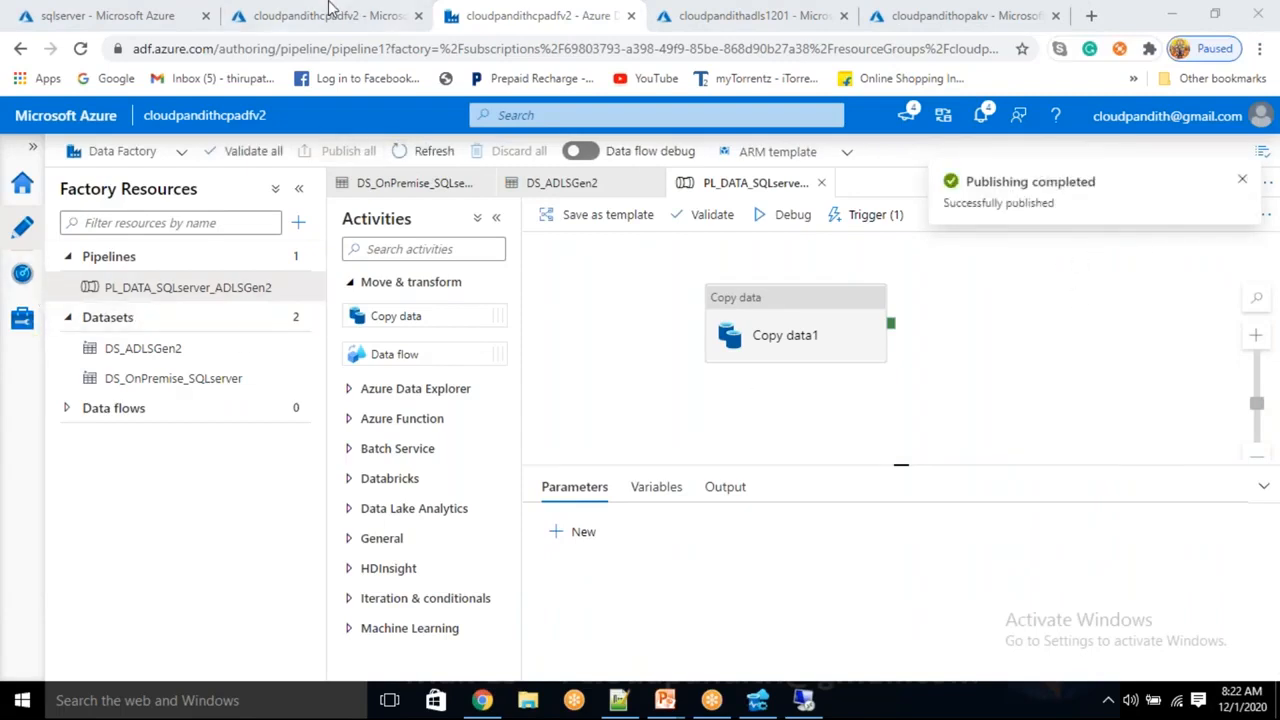
Check the cloudpandithadls1201 storage account's containers, then return to Data Factory
click(708, 14)
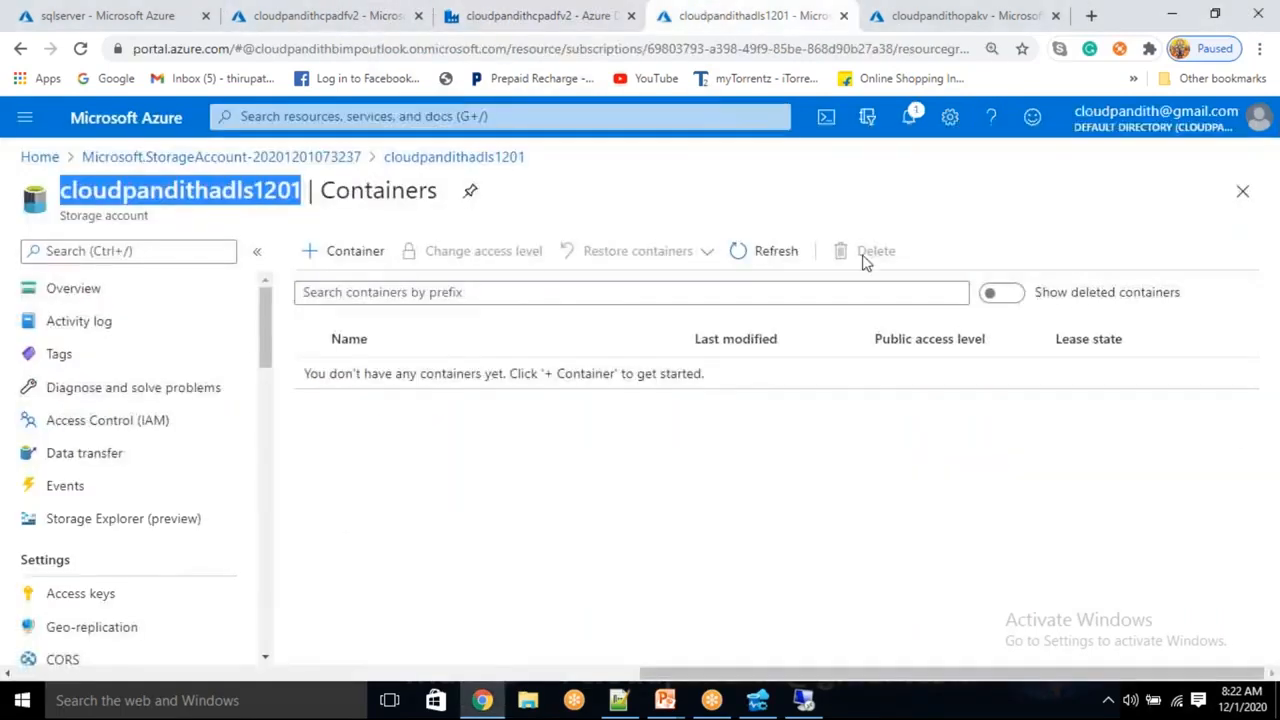
click(735, 257)
click(540, 15)
Review Copy data1 and the pipeline settings, then go to the Monitor pipeline runs list
click(789, 294)
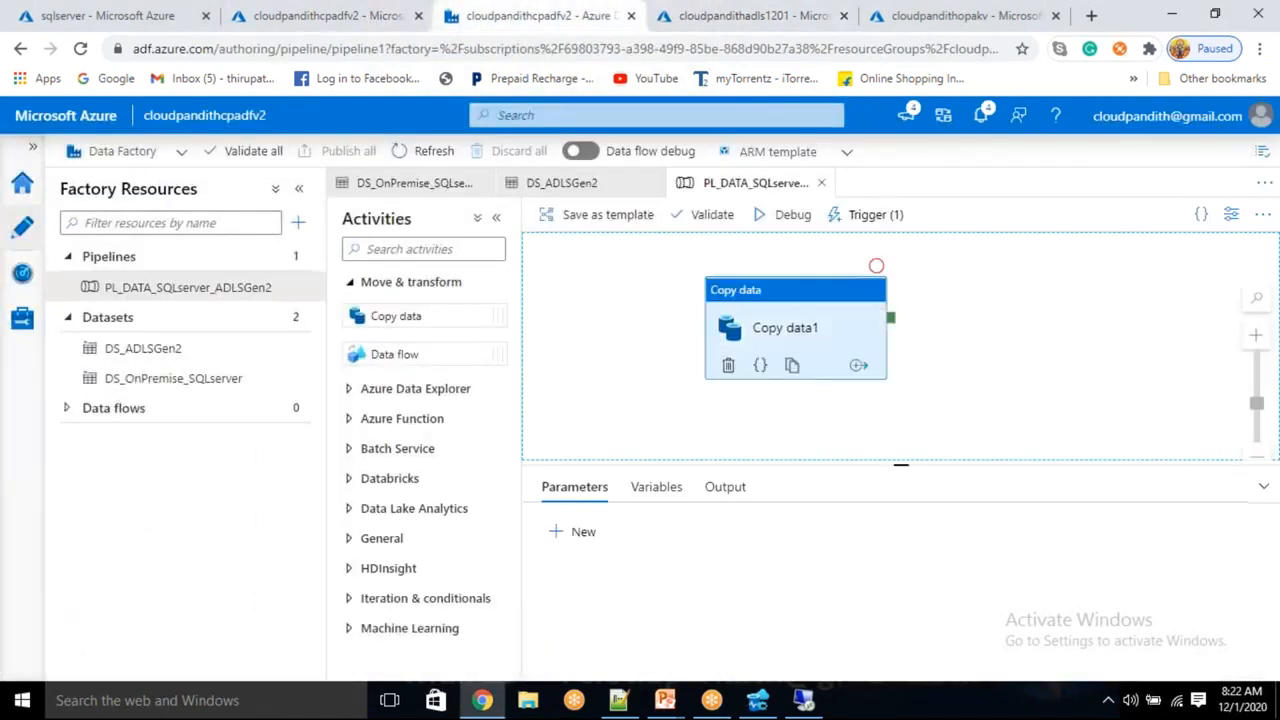
click(1059, 326)
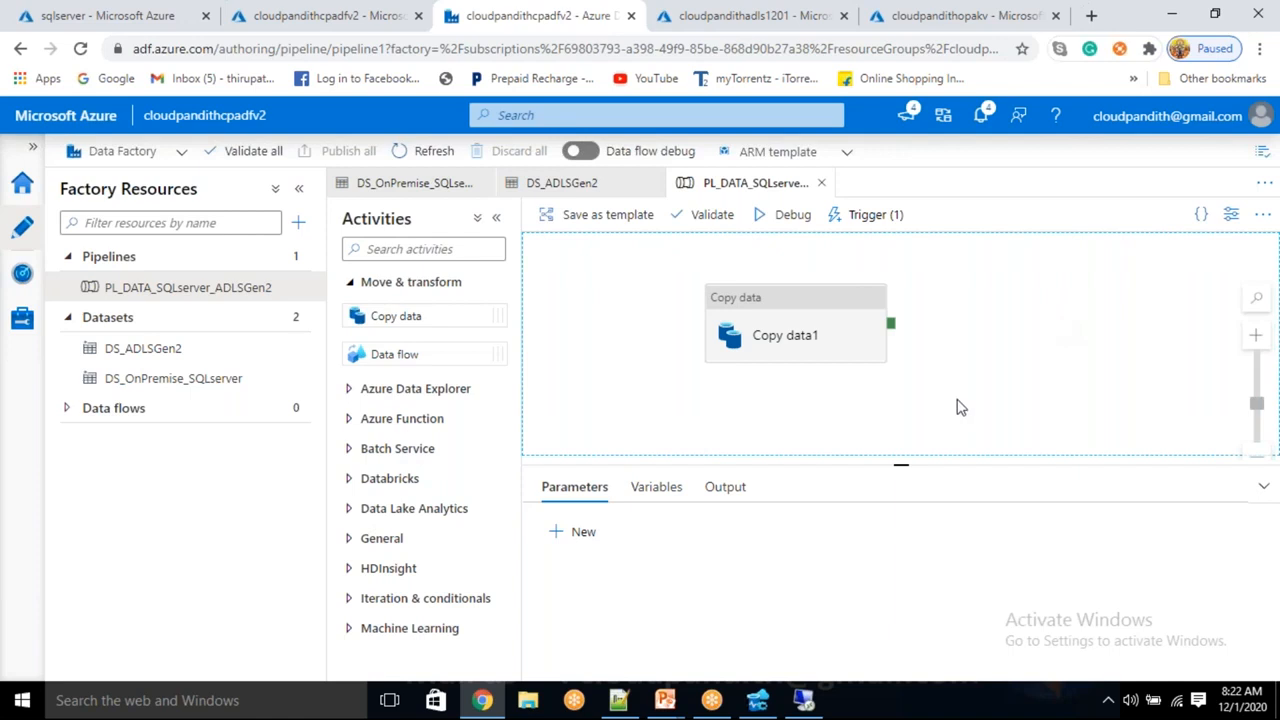
click(812, 330)
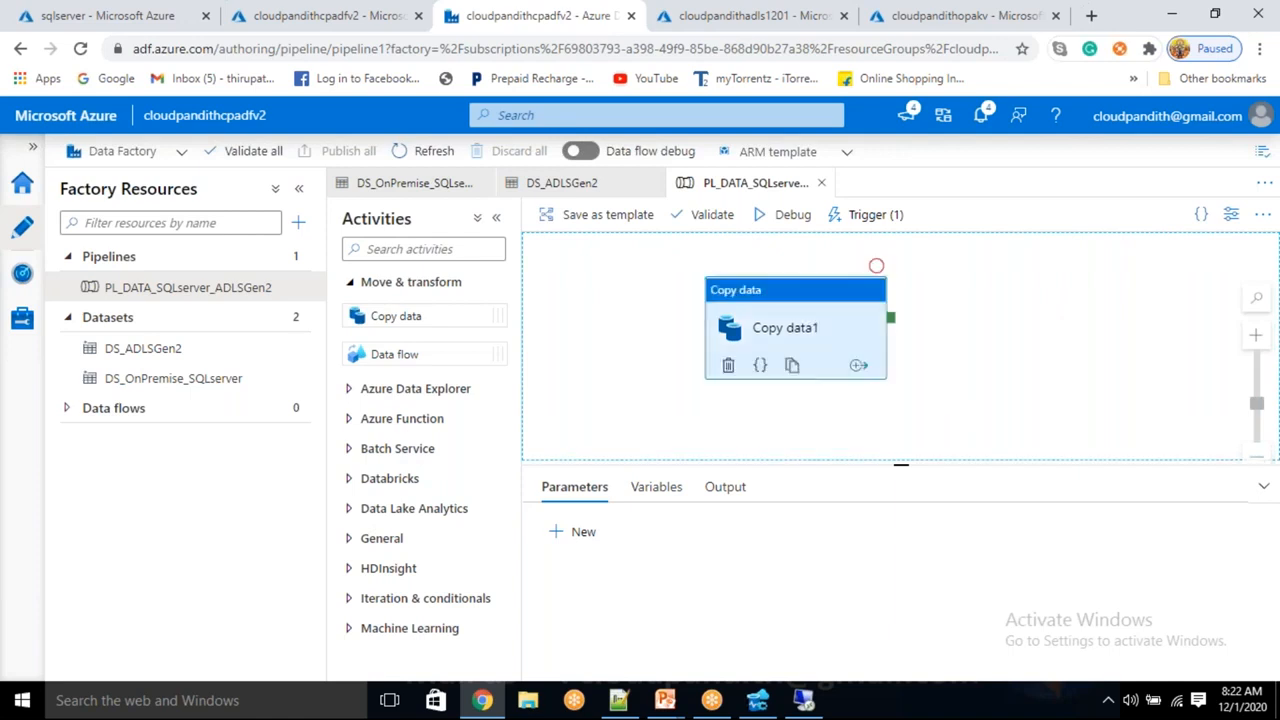
click(981, 283)
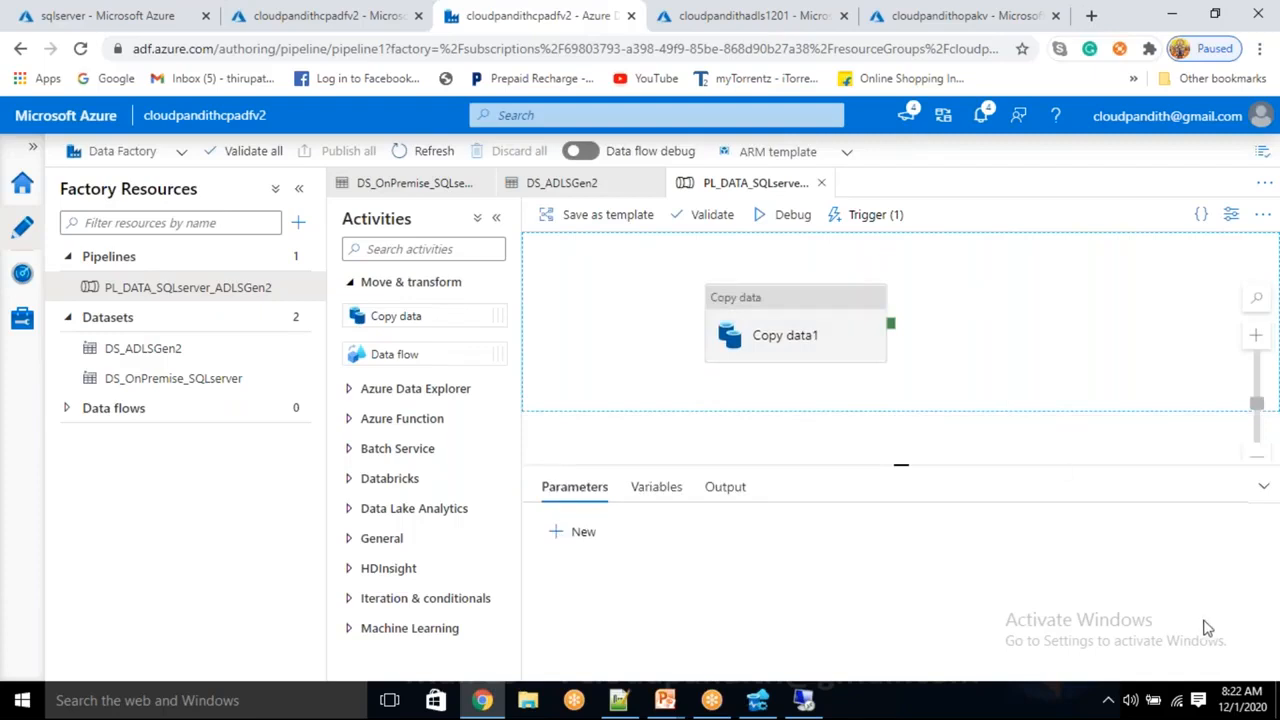
click(1258, 699)
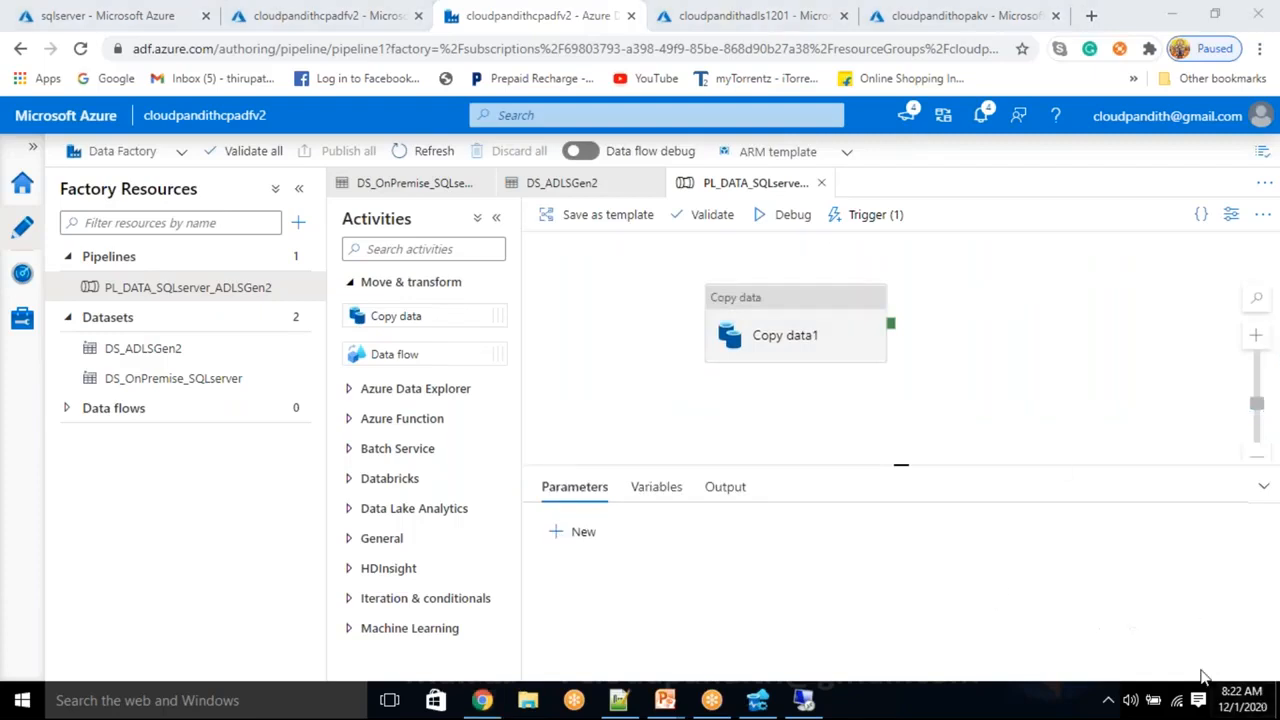
click(25, 278)
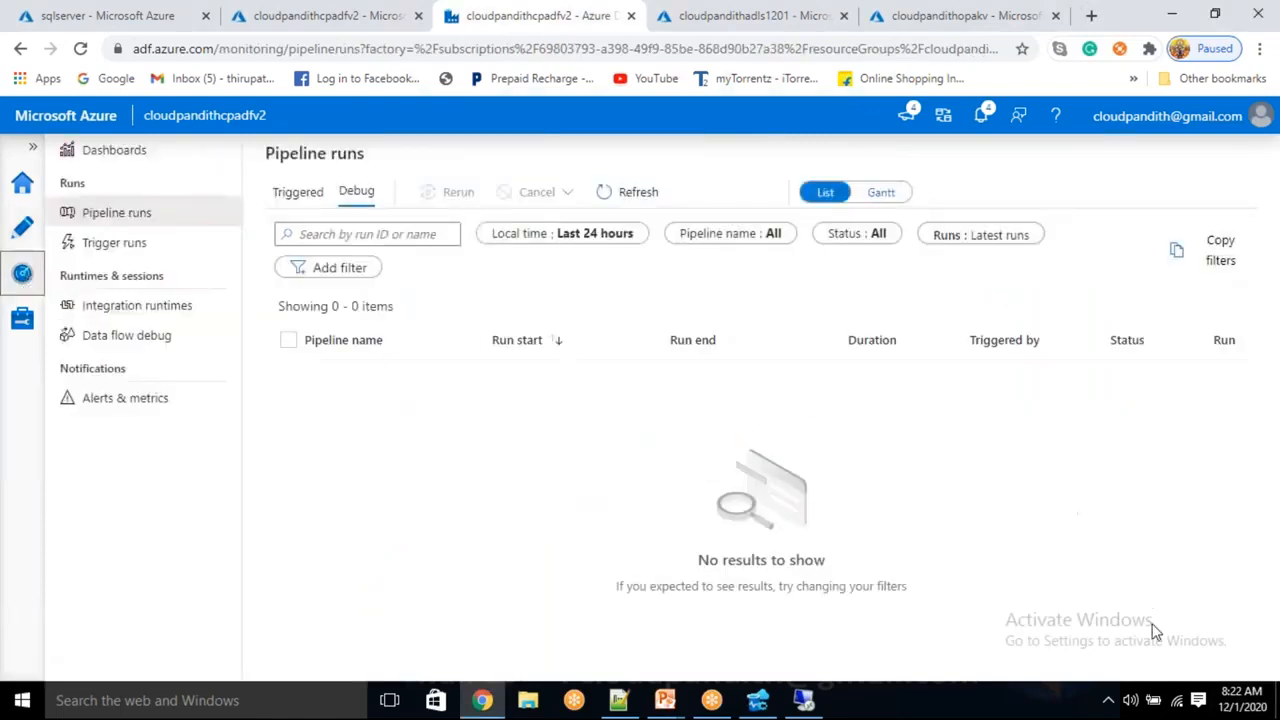
Refresh until the triggered PL_DATA_SQLserver_ADLSGen2 run appears, then open its activity runs
click(1234, 694)
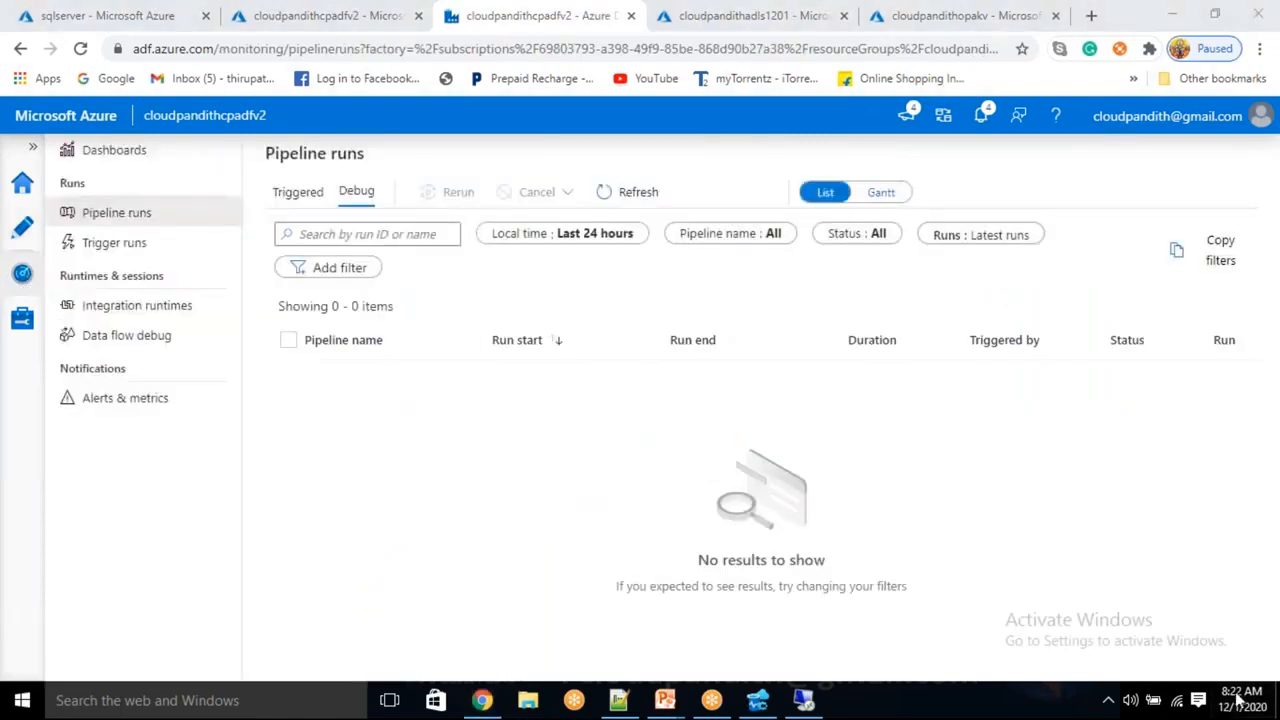
click(637, 194)
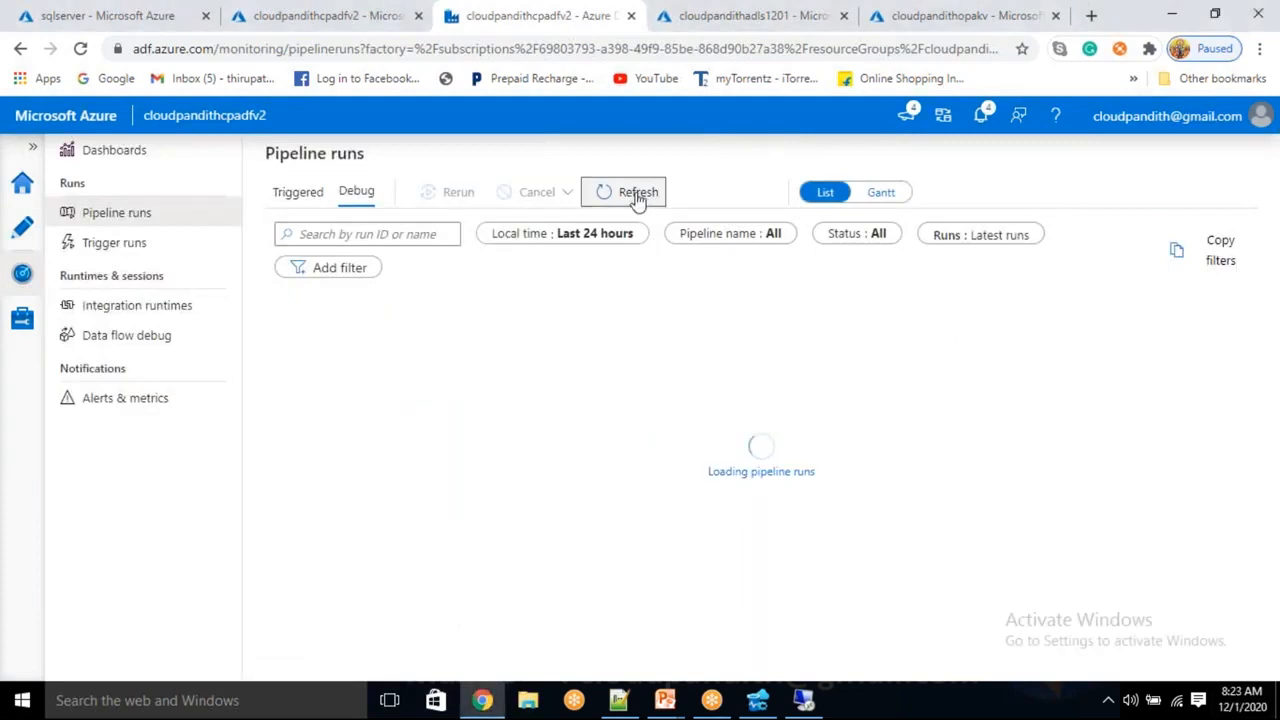
click(635, 198)
click(633, 196)
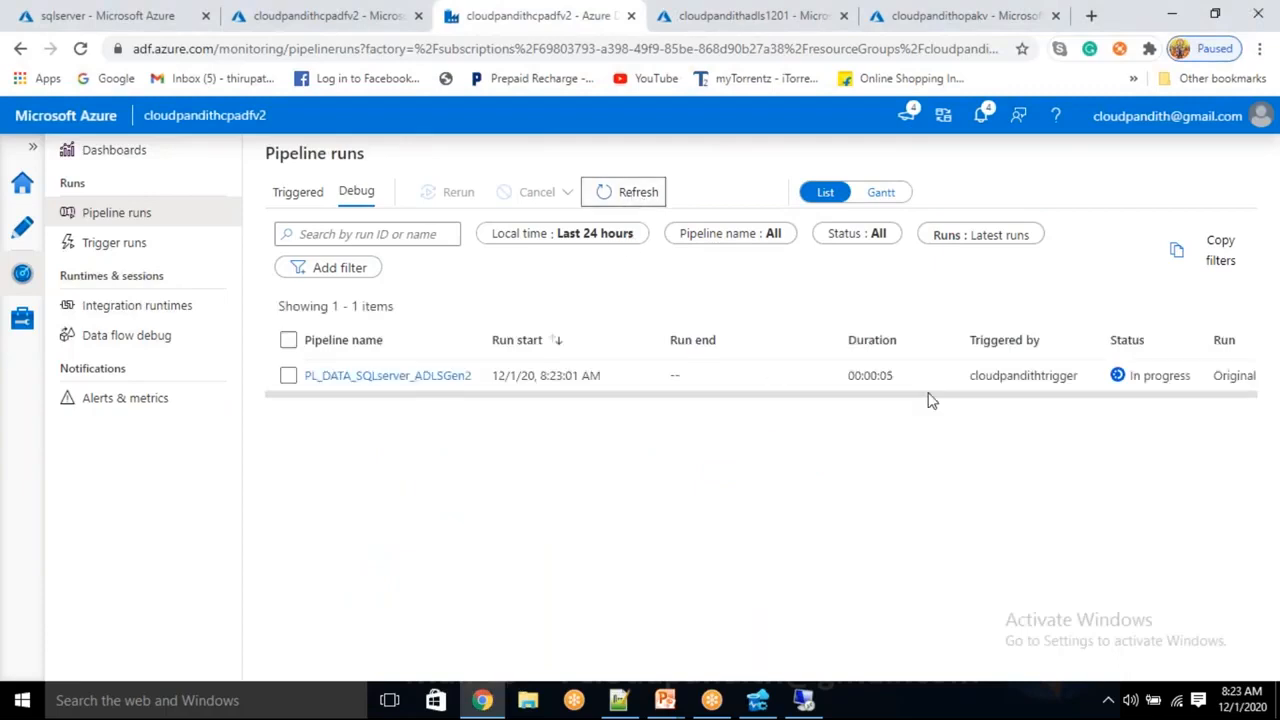
click(1060, 375)
drag(1060, 375, 1080, 376)
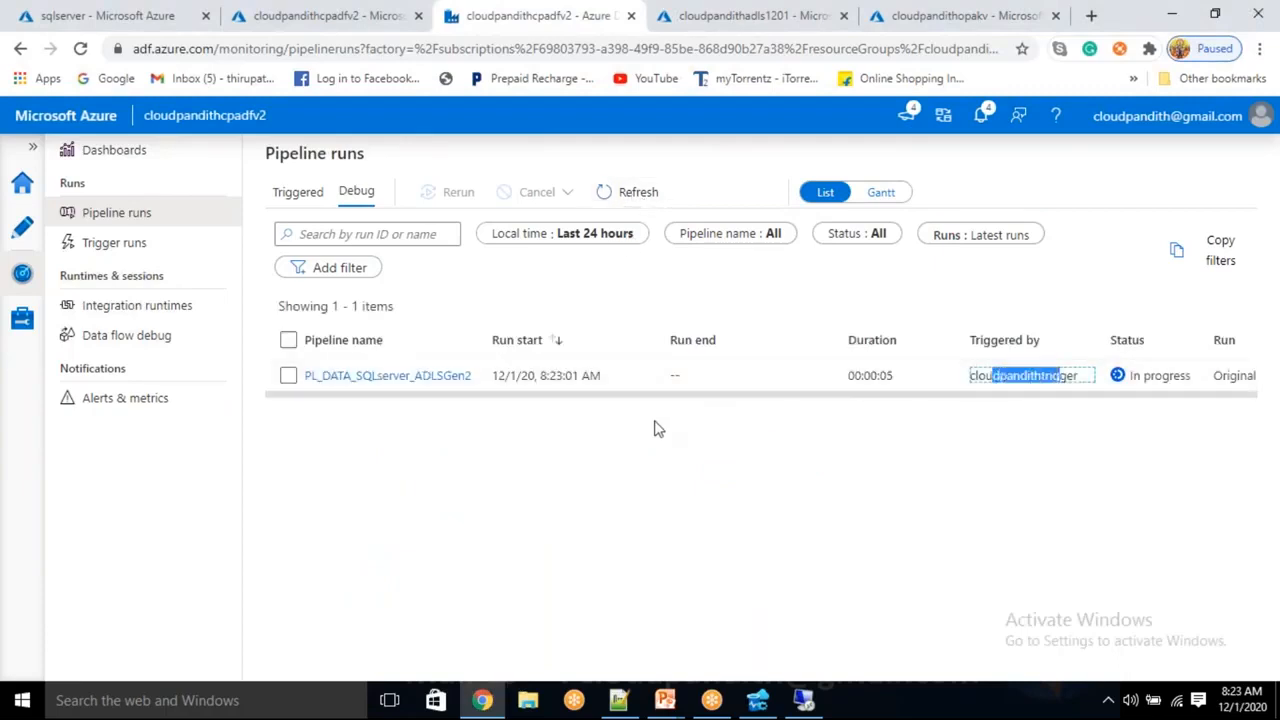
click(355, 376)
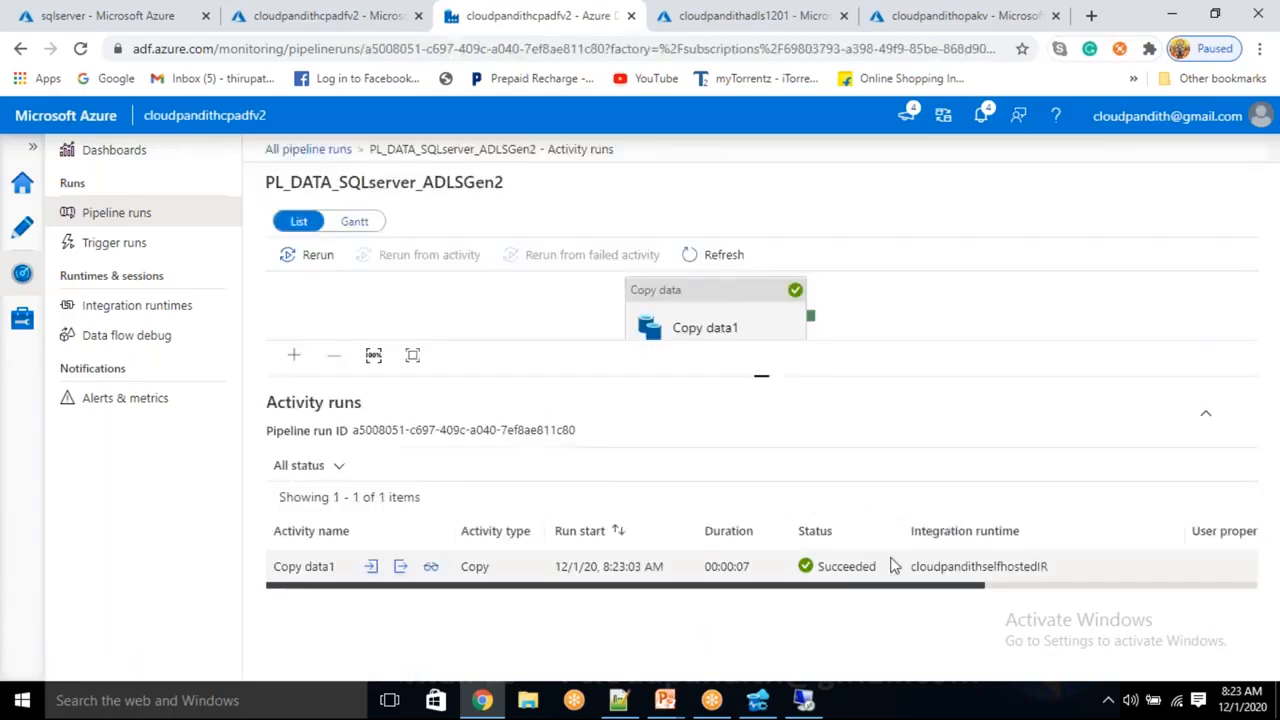
Open cust.csv in the cloudpandith container to check its headers and three rows
click(690, 12)
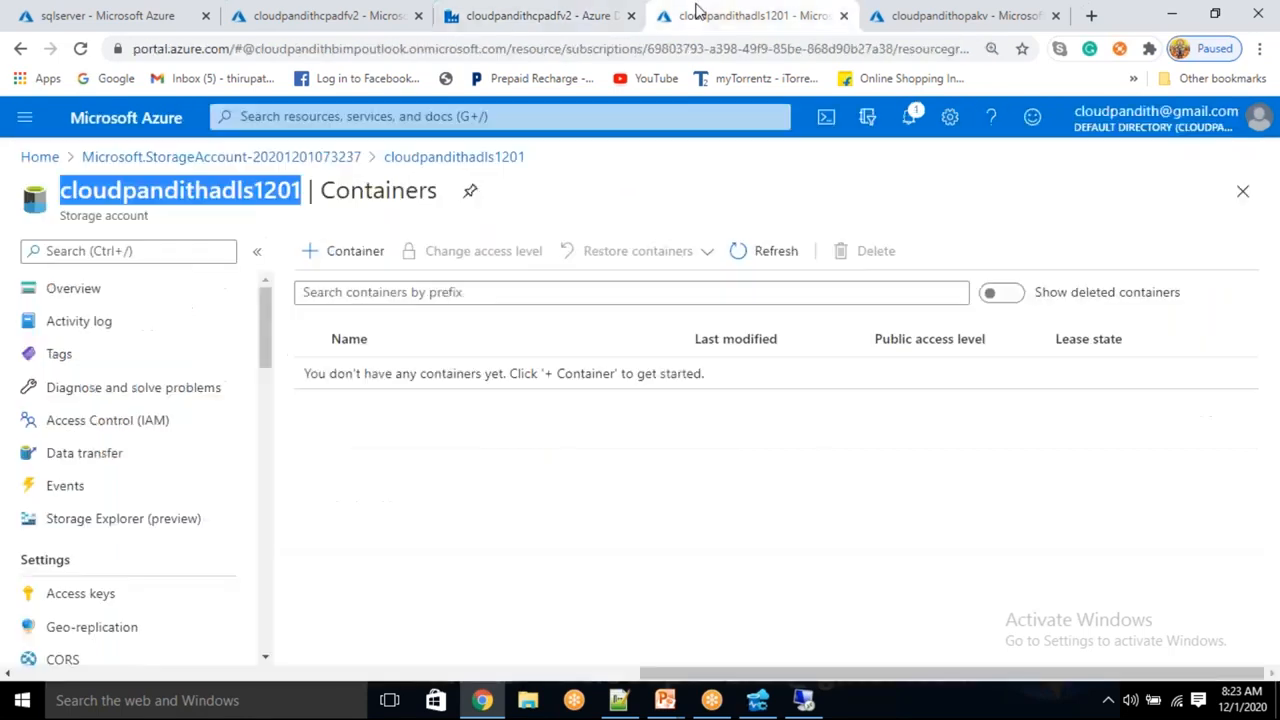
click(738, 256)
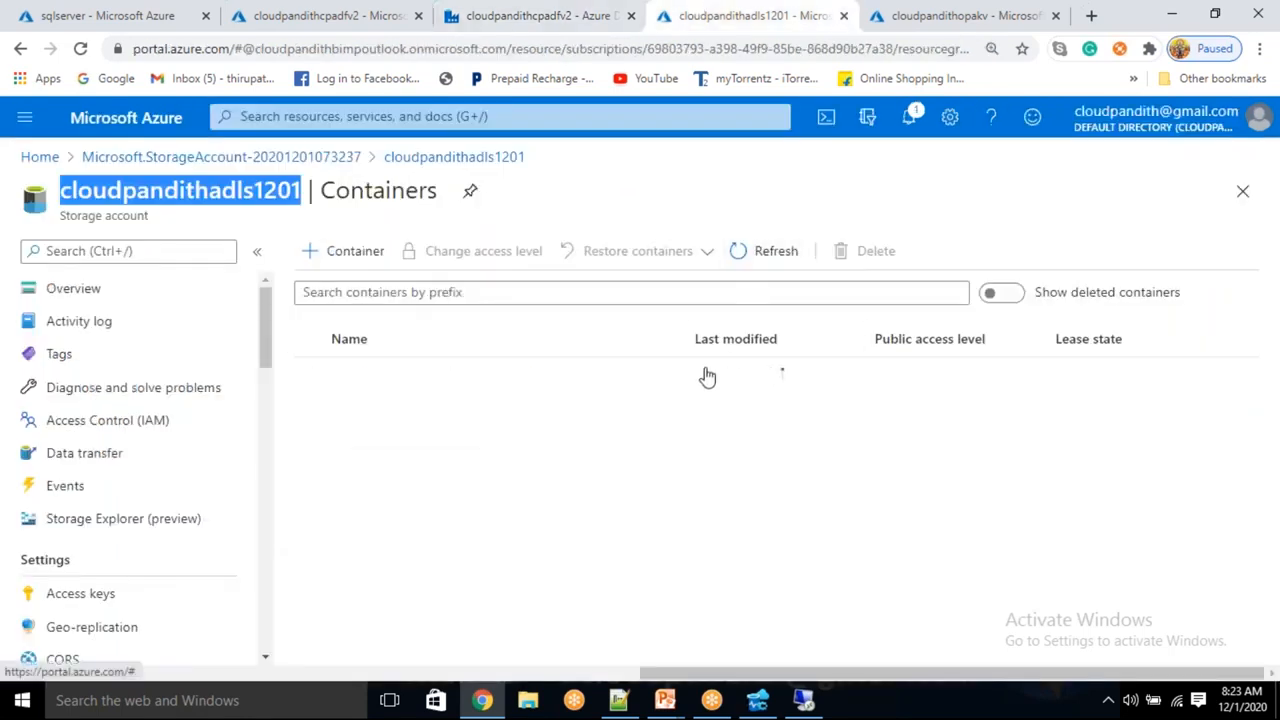
click(460, 383)
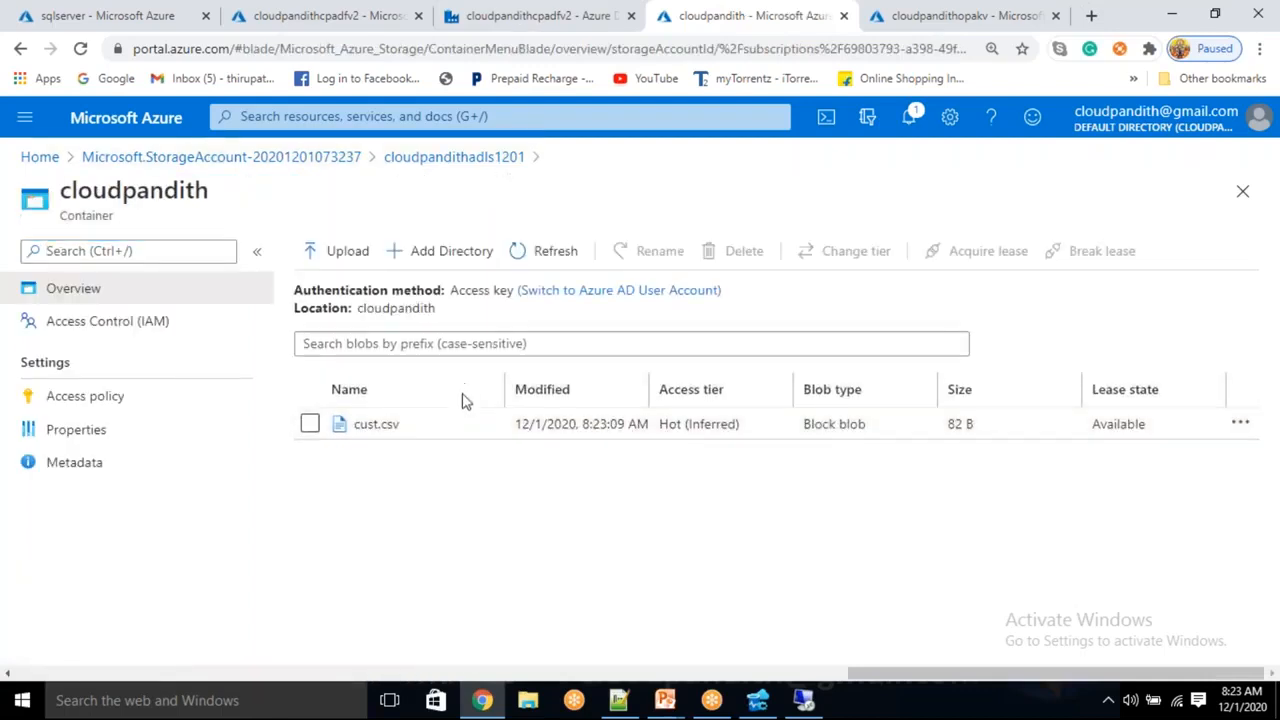
click(453, 427)
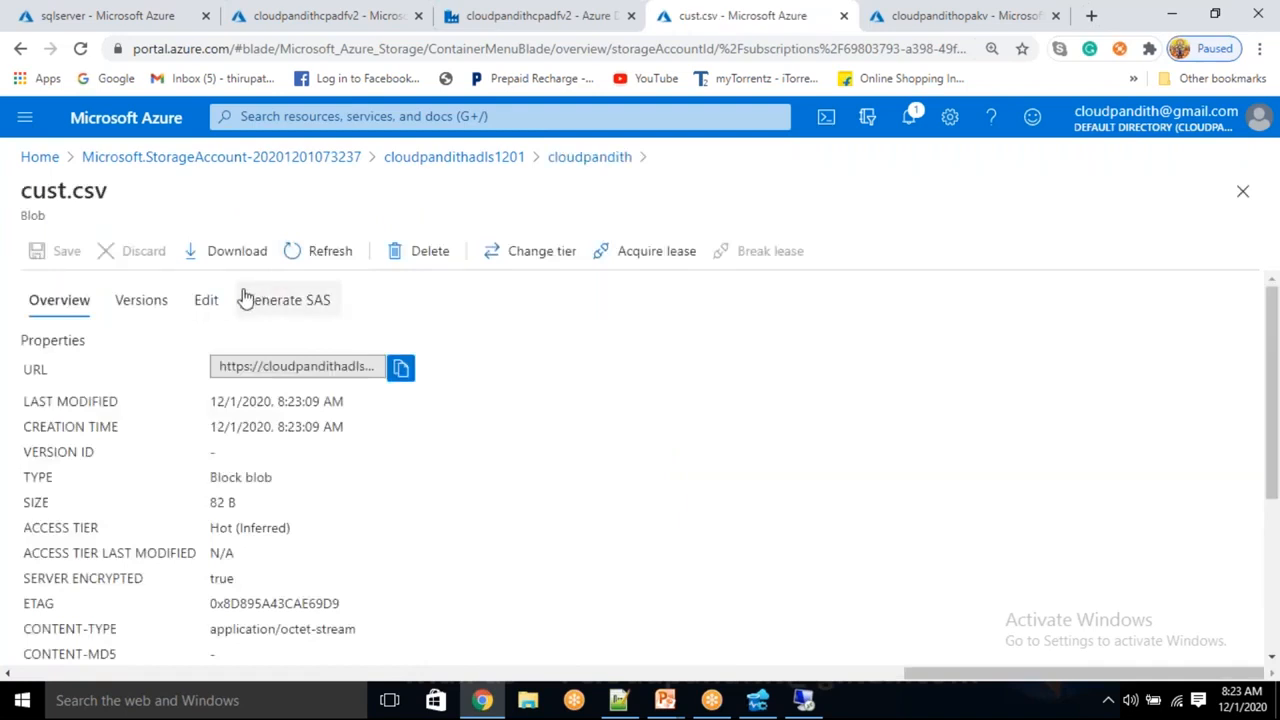
click(206, 299)
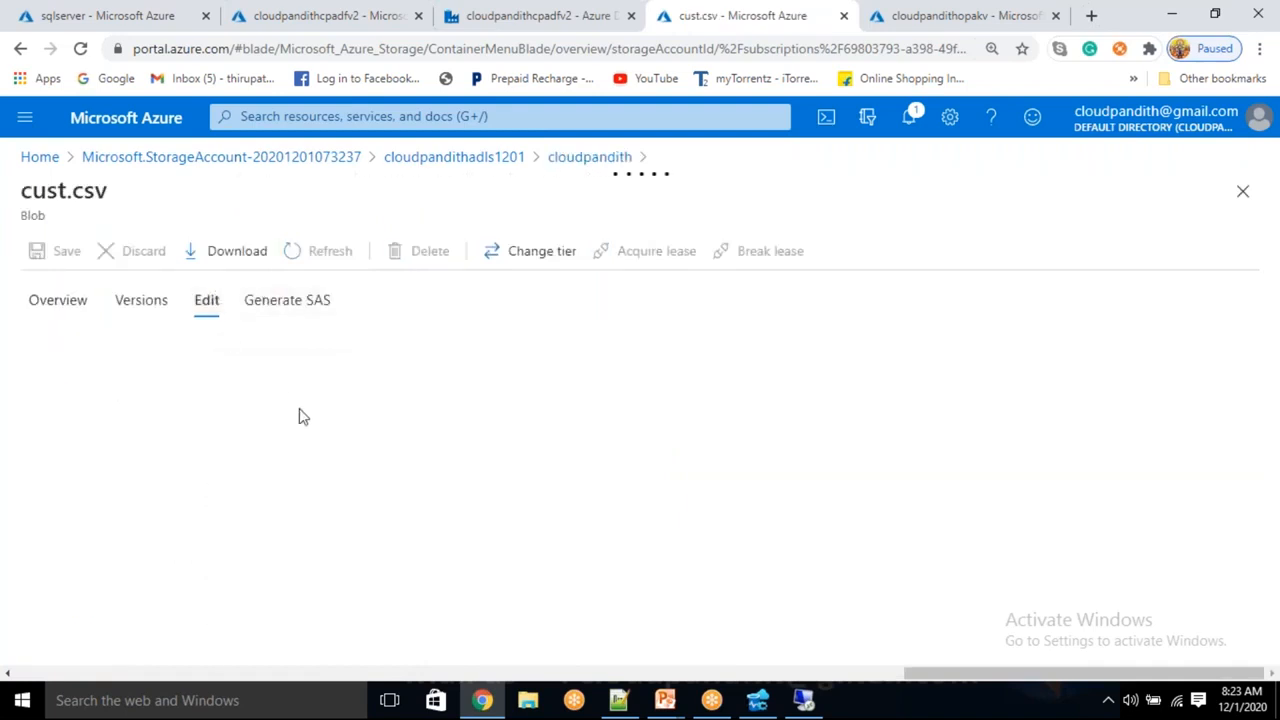
drag(301, 410, 30, 310)
click(260, 402)
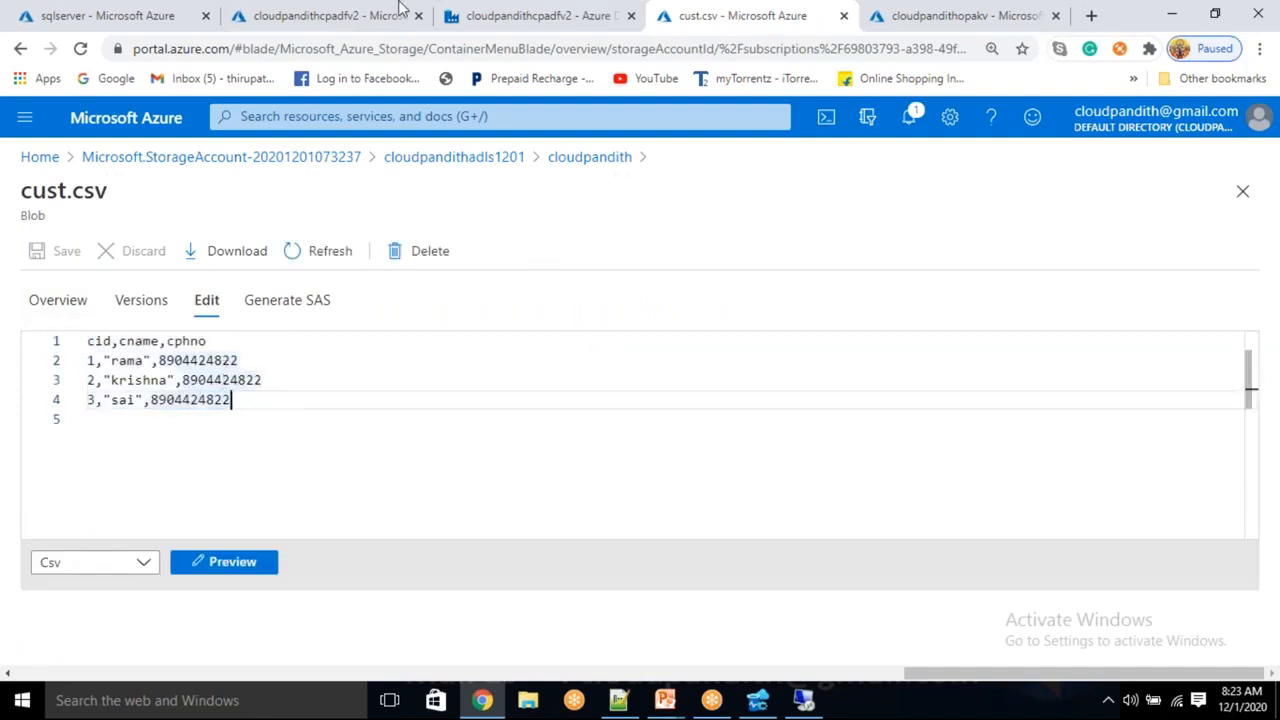
click(541, 15)
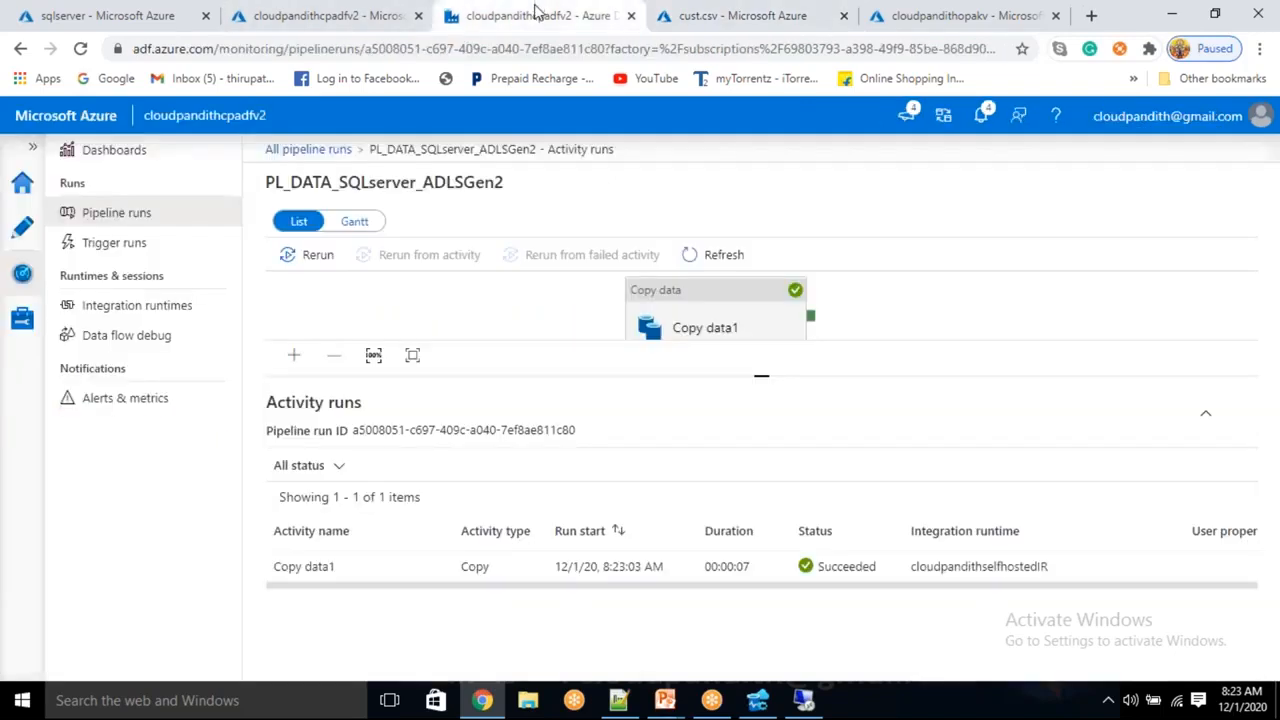
Return to authoring, inspect Copy data1, and add a new empty pipeline, pipeline1
click(24, 234)
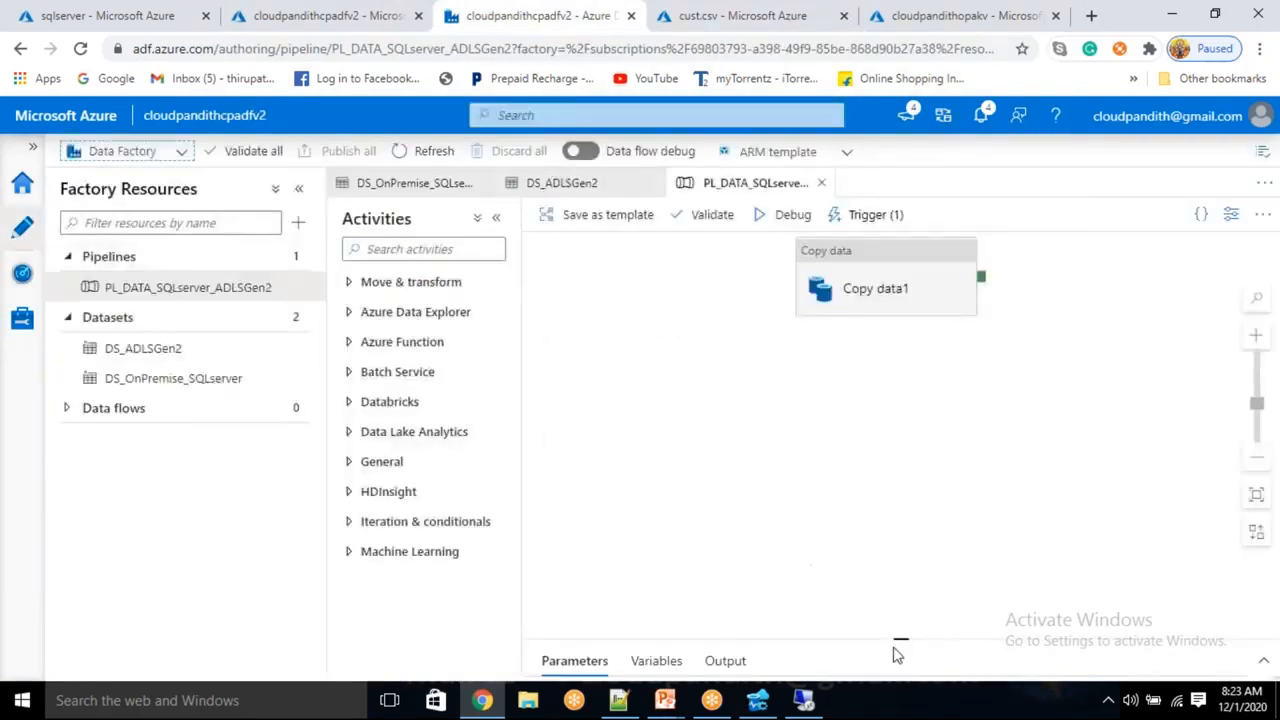
drag(900, 634, 854, 485)
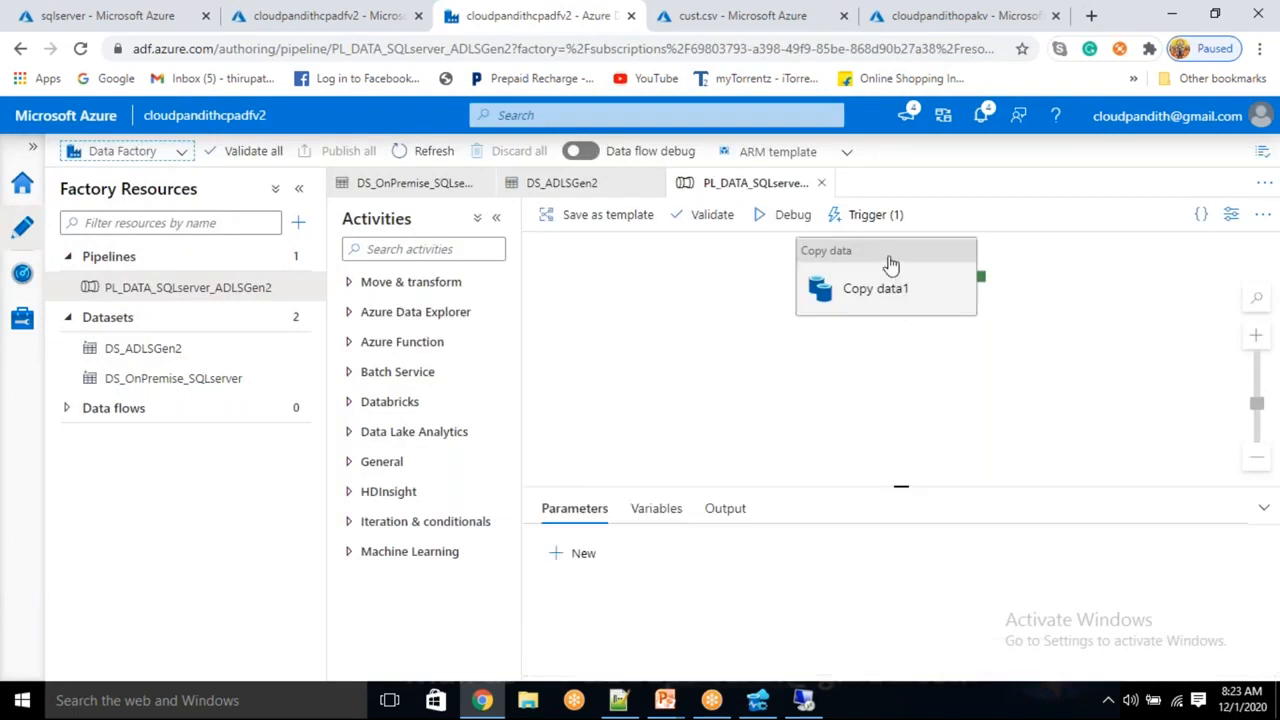
drag(892, 267, 886, 297)
click(818, 318)
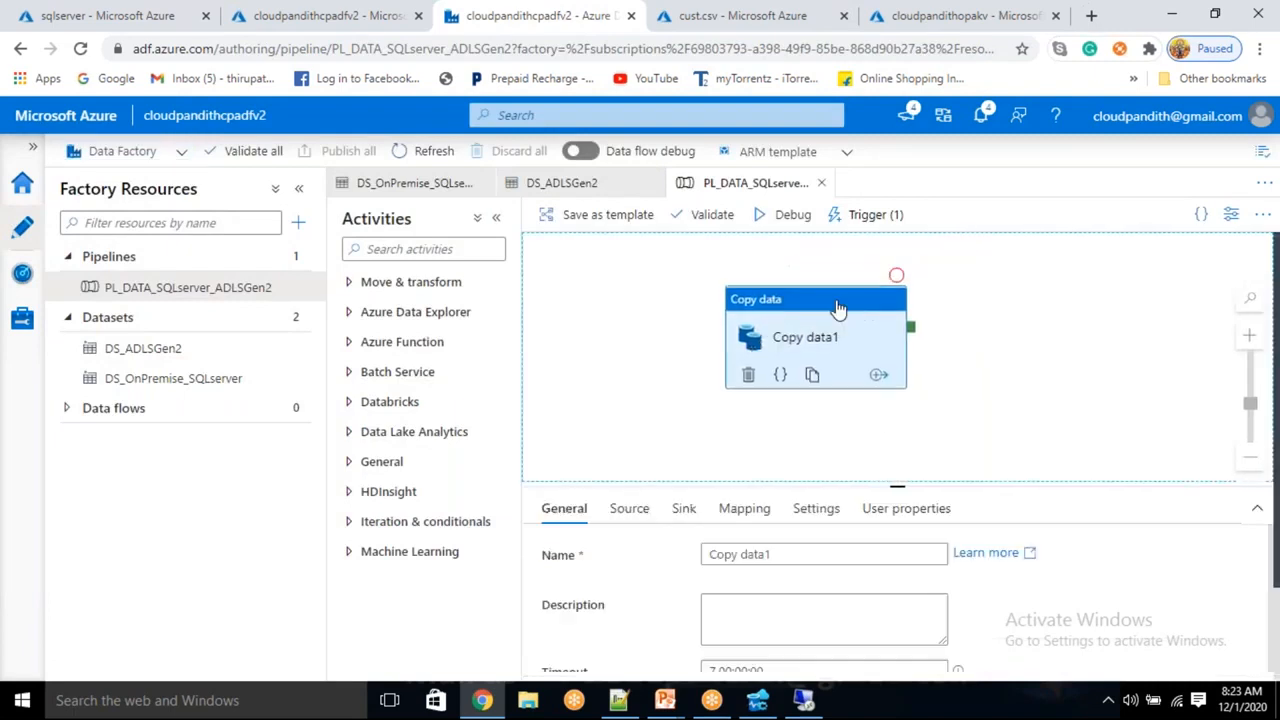
drag(815, 323, 795, 298)
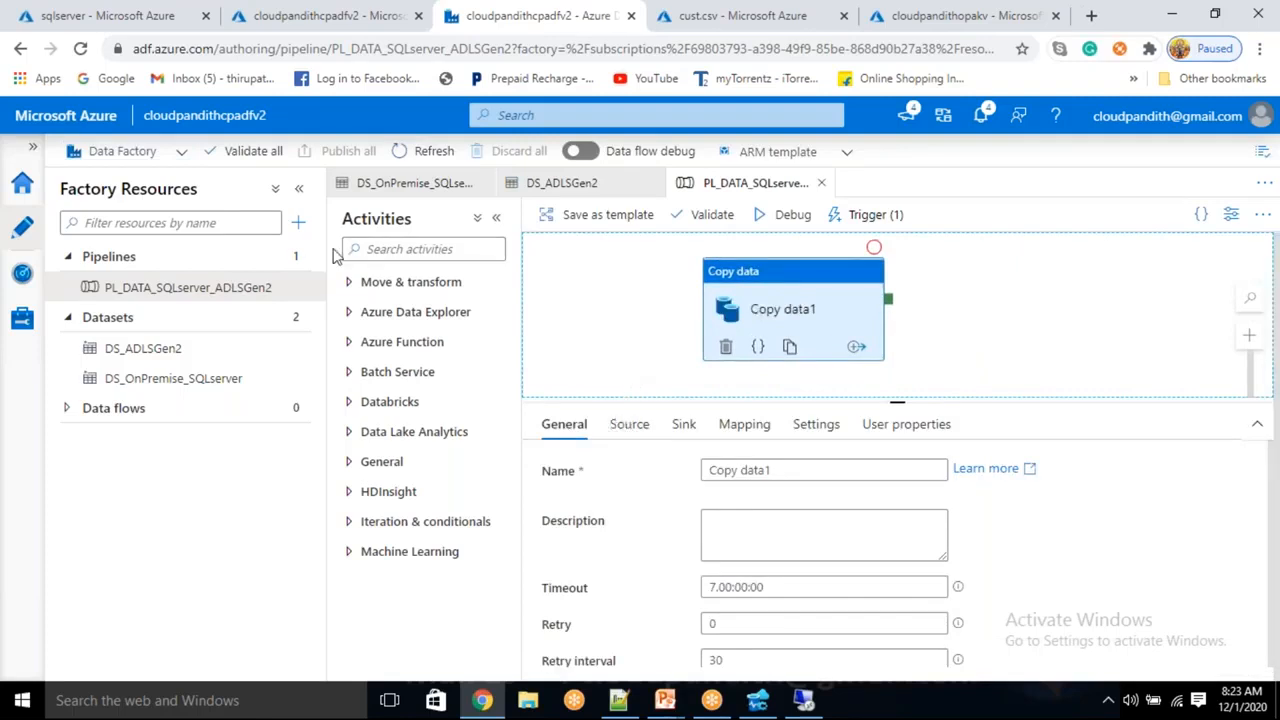
click(298, 222)
click(330, 250)
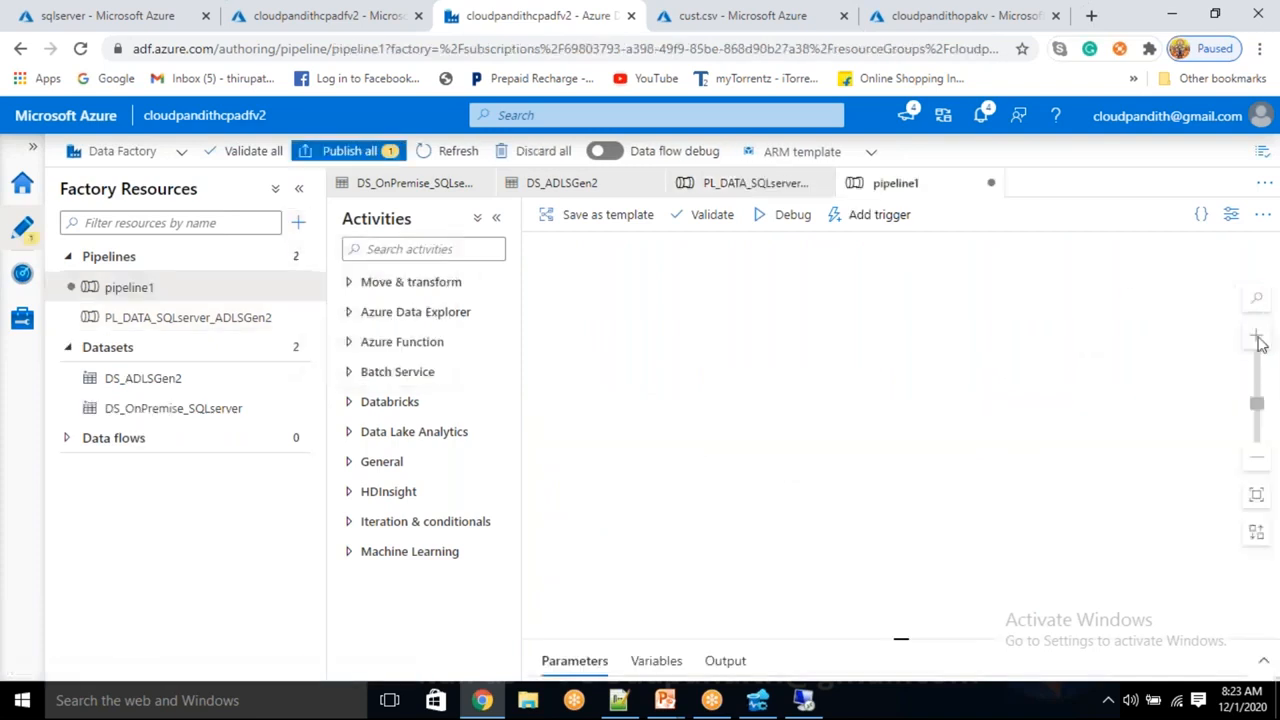
Rename the new pipeline to PL_DATA_ADLSGen2_SQLserver
click(1077, 340)
key(ctrl+a)
click(880, 332)
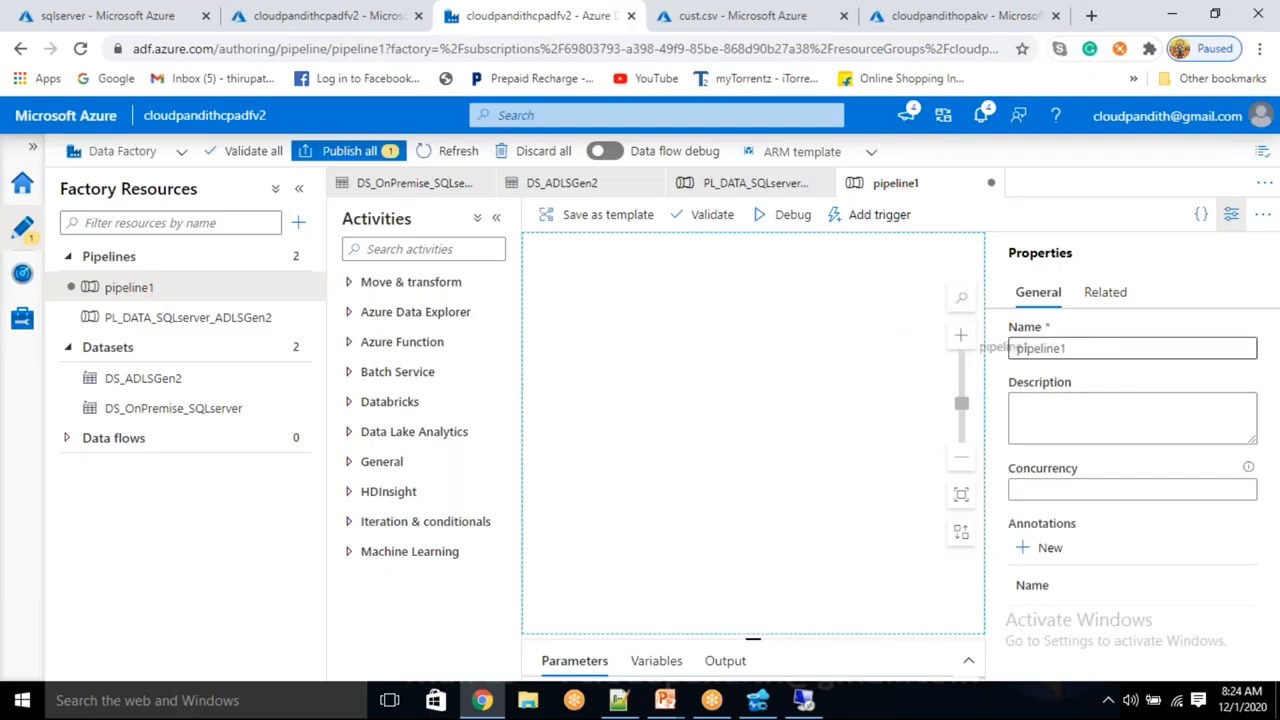
drag(1089, 345, 1016, 340)
key(BackSpace)
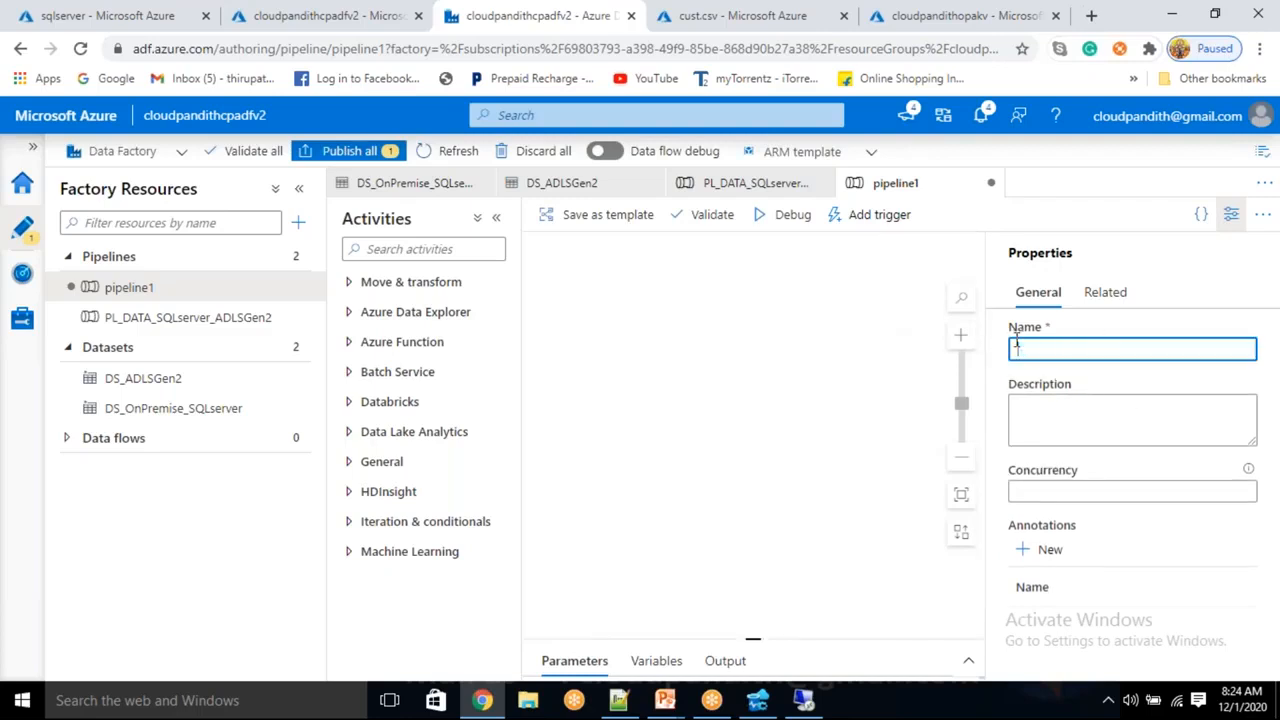
text(PL_DATA_ADLSGen2_SQLserver)
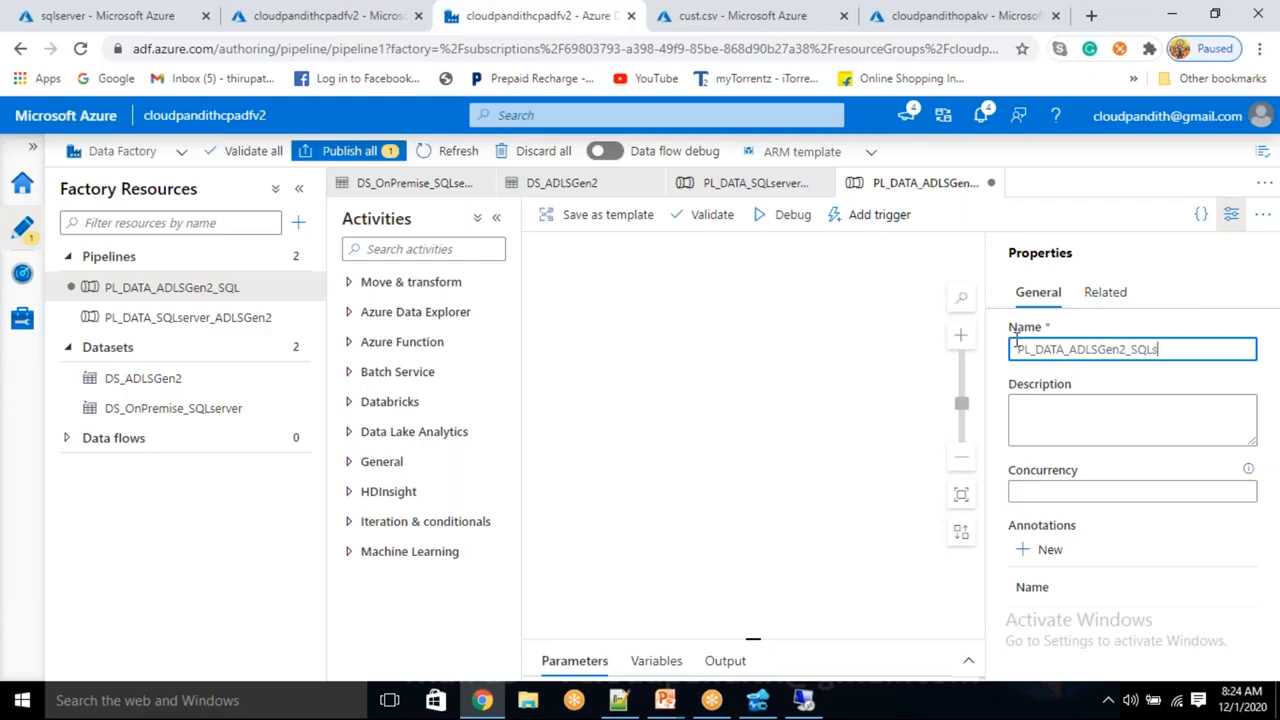
Place a Copy data activity from Move & transform onto the pipeline canvas
click(1231, 214)
click(425, 284)
drag(435, 316, 846, 326)
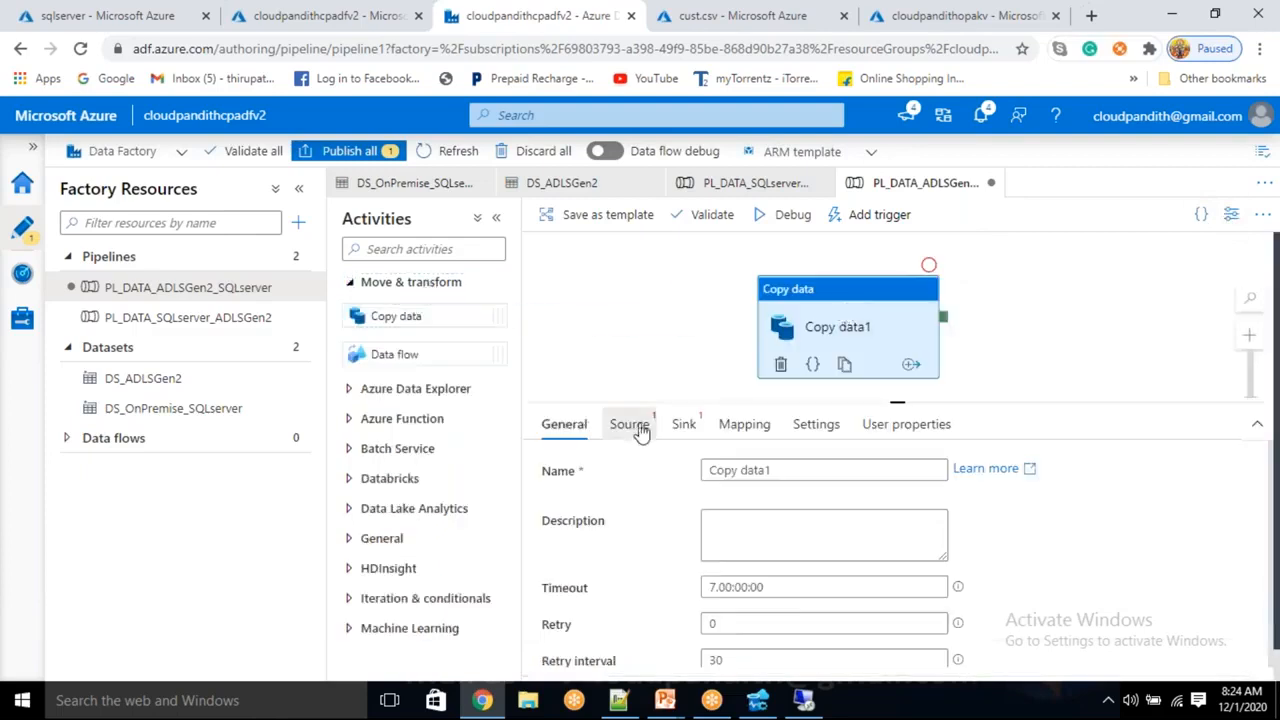
Choose DS_ADLSGen2 as Copy data1's source and check its cloudpandith/cust.csv connection
click(629, 424)
click(800, 471)
click(762, 529)
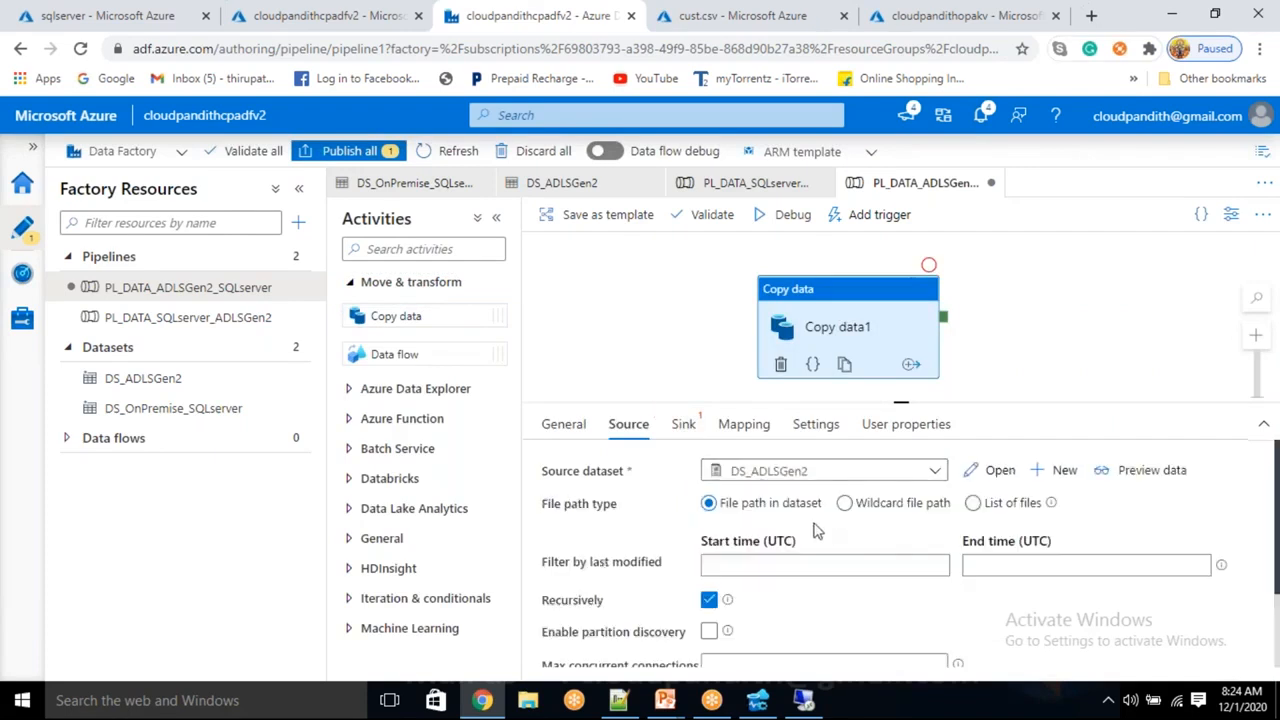
click(995, 470)
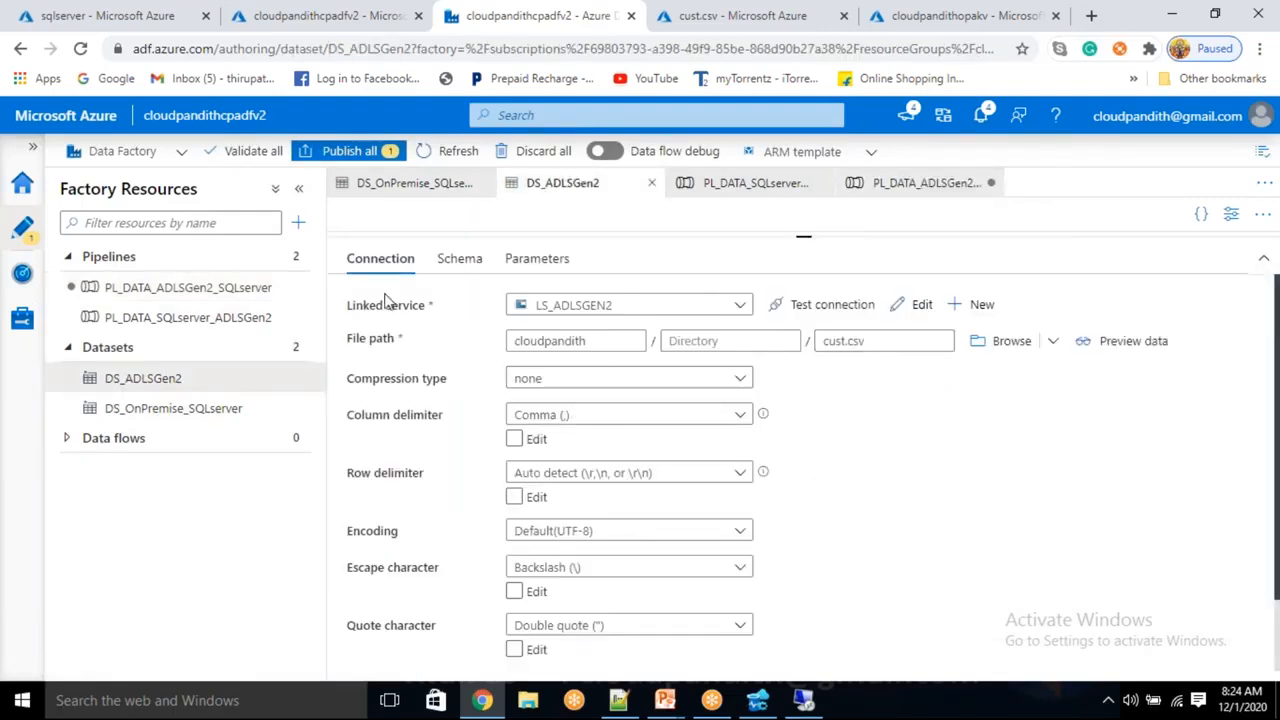
click(257, 287)
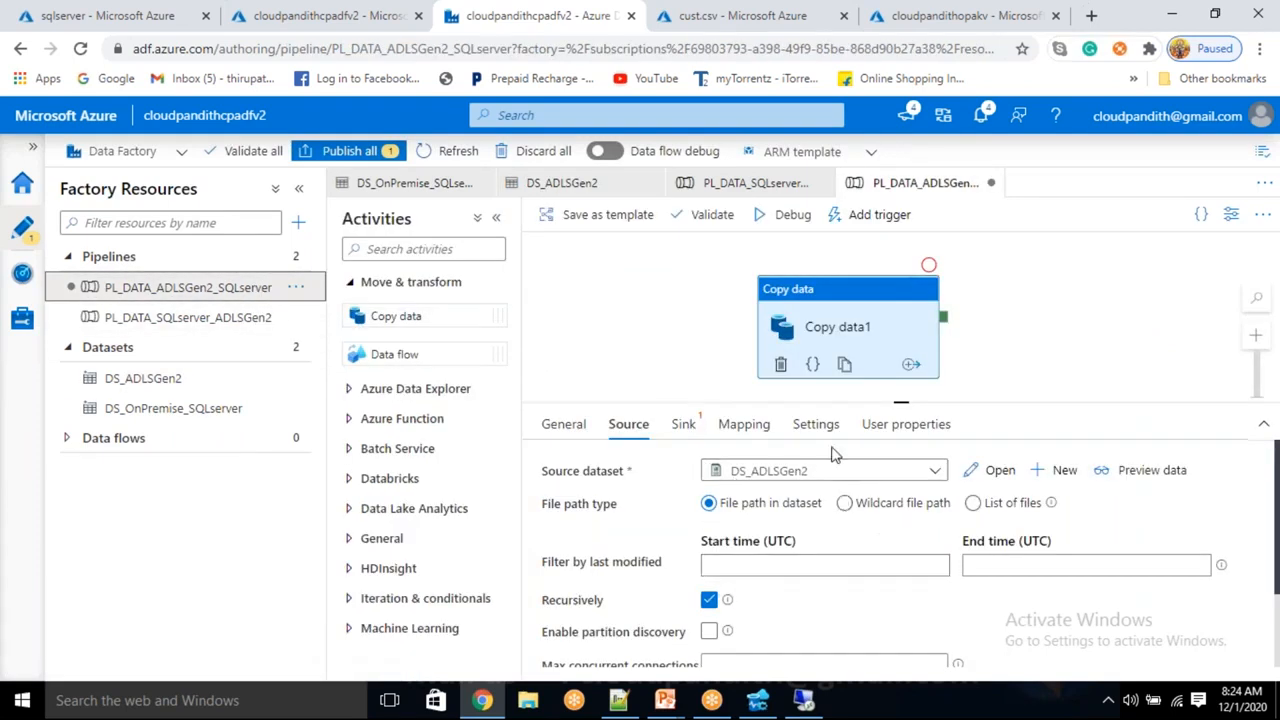
Start a new SQL Server dataset for the copy activity's sink
click(684, 426)
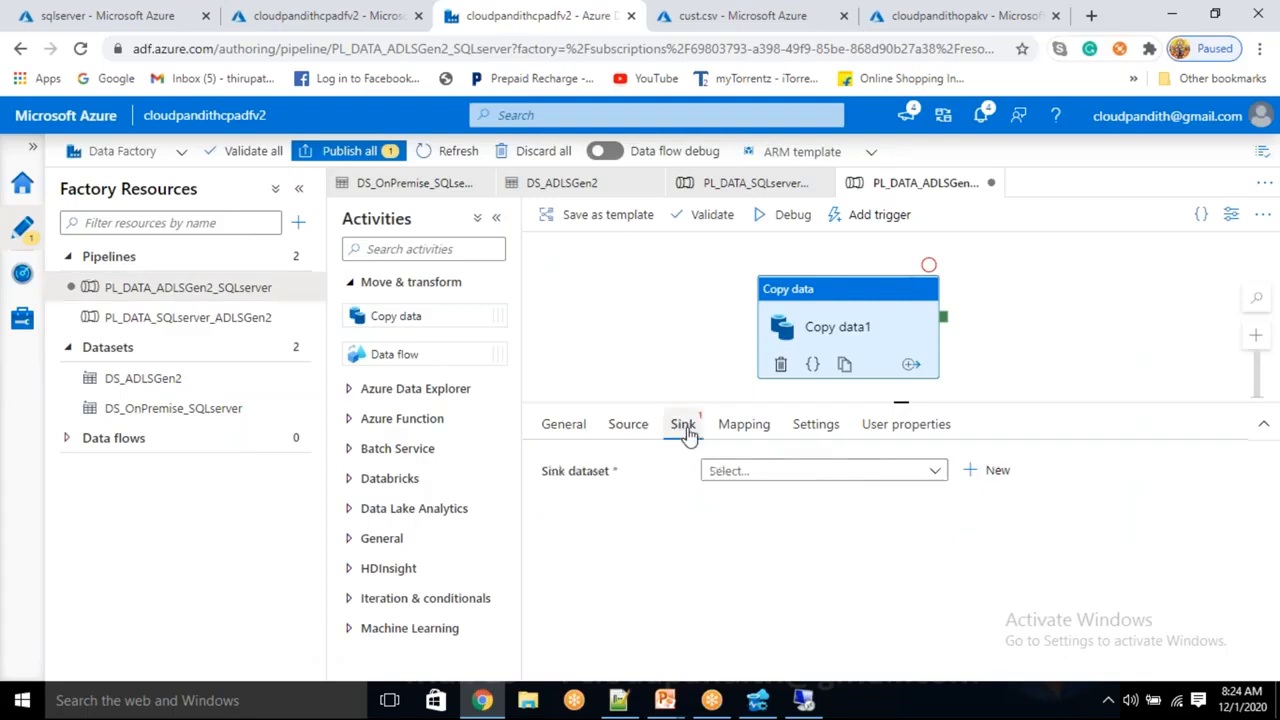
click(972, 478)
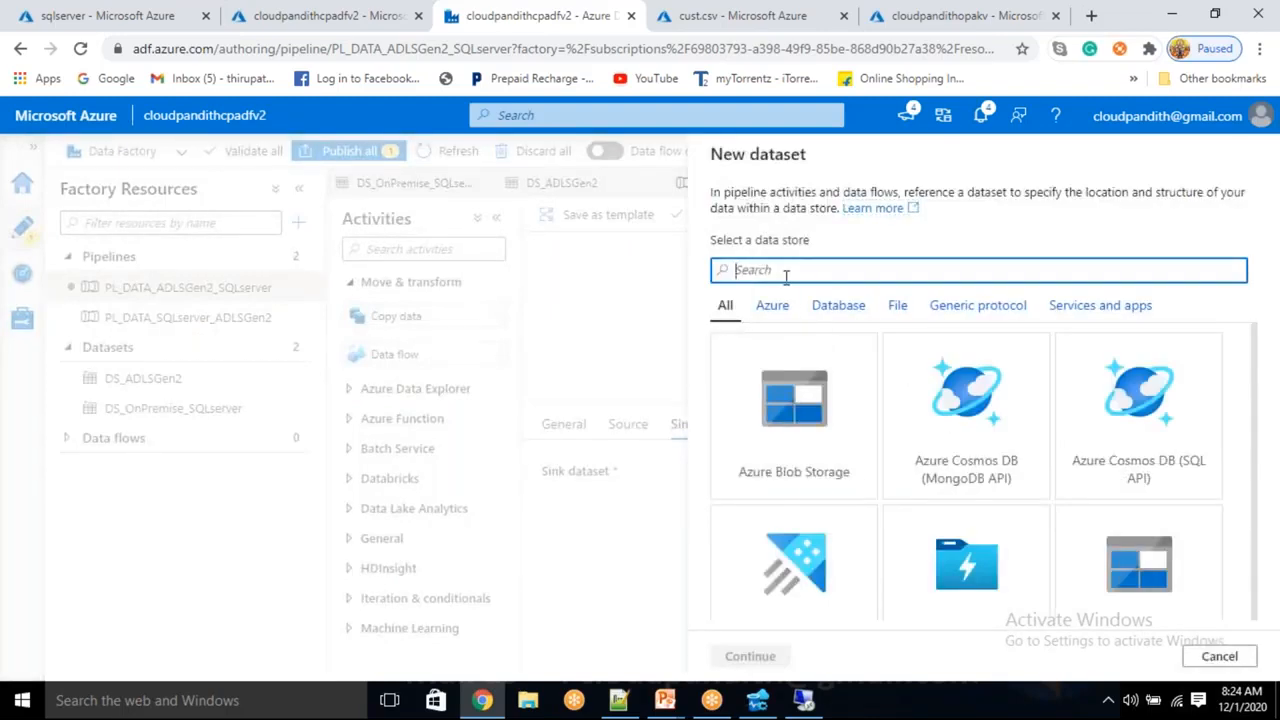
text(sql server)
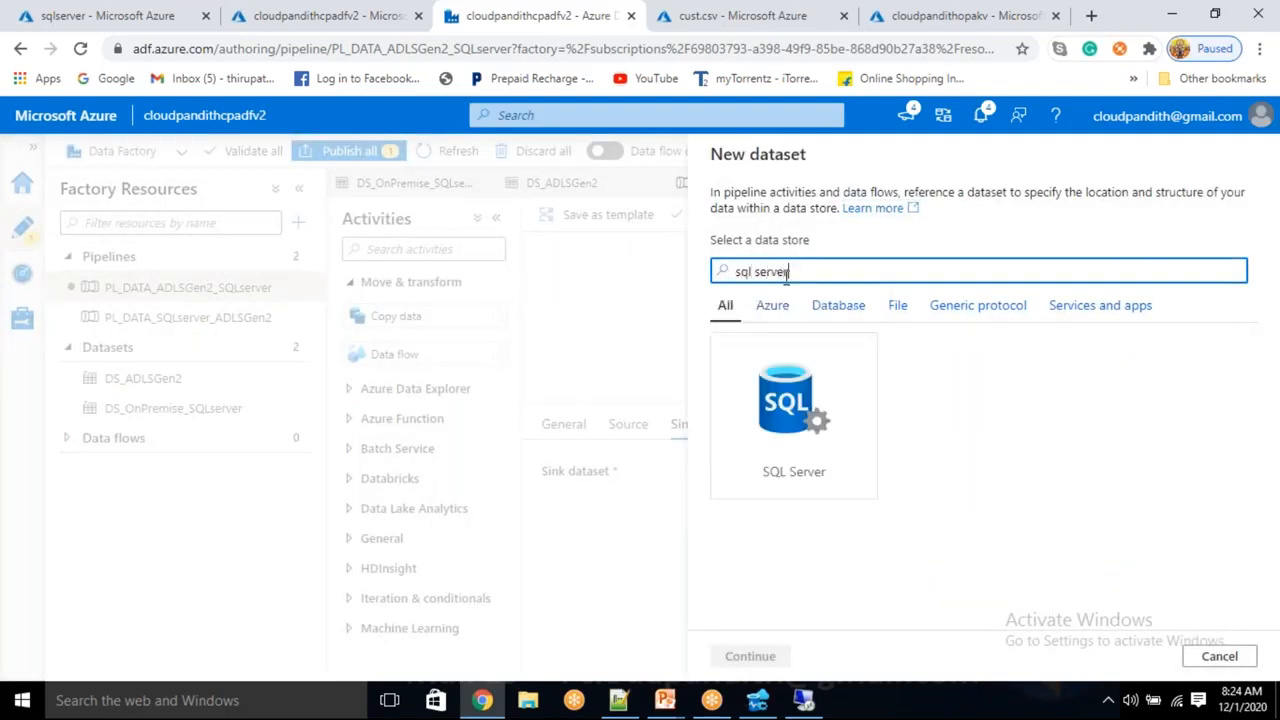
click(824, 398)
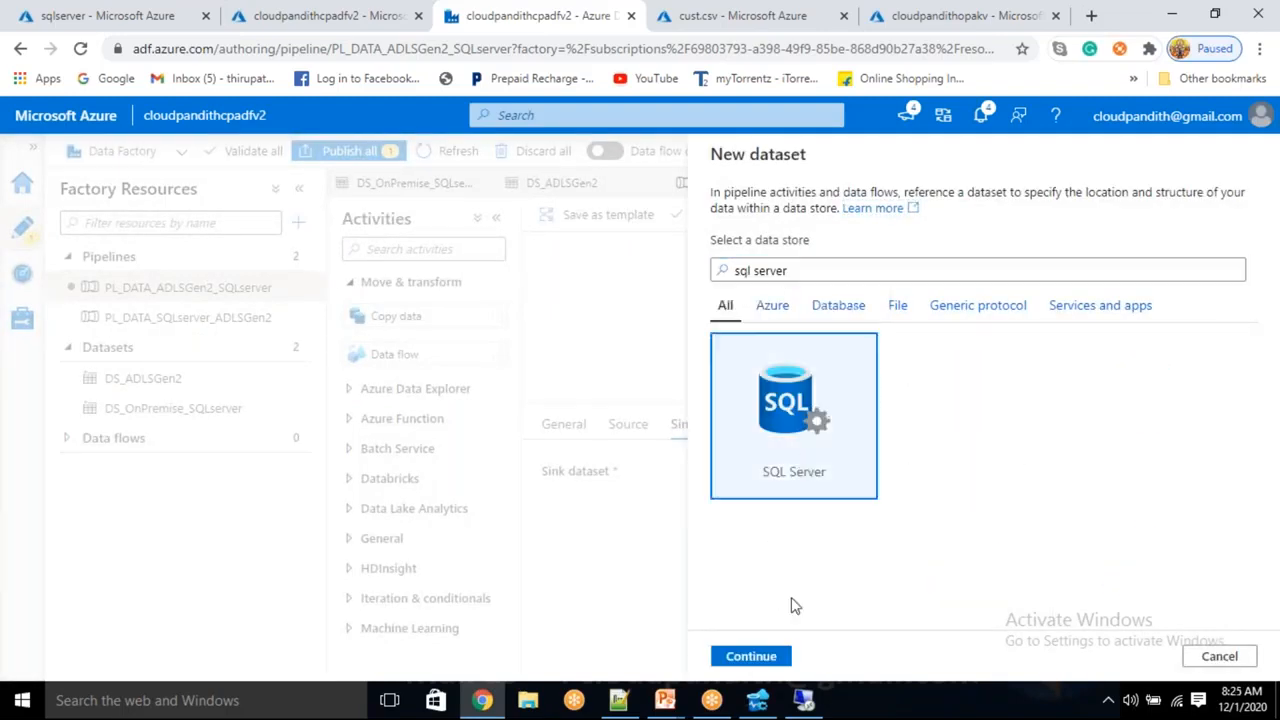
click(770, 656)
Name the sink dataset DS_OnPremise_SQLServer_Sink
drag(803, 214, 663, 234)
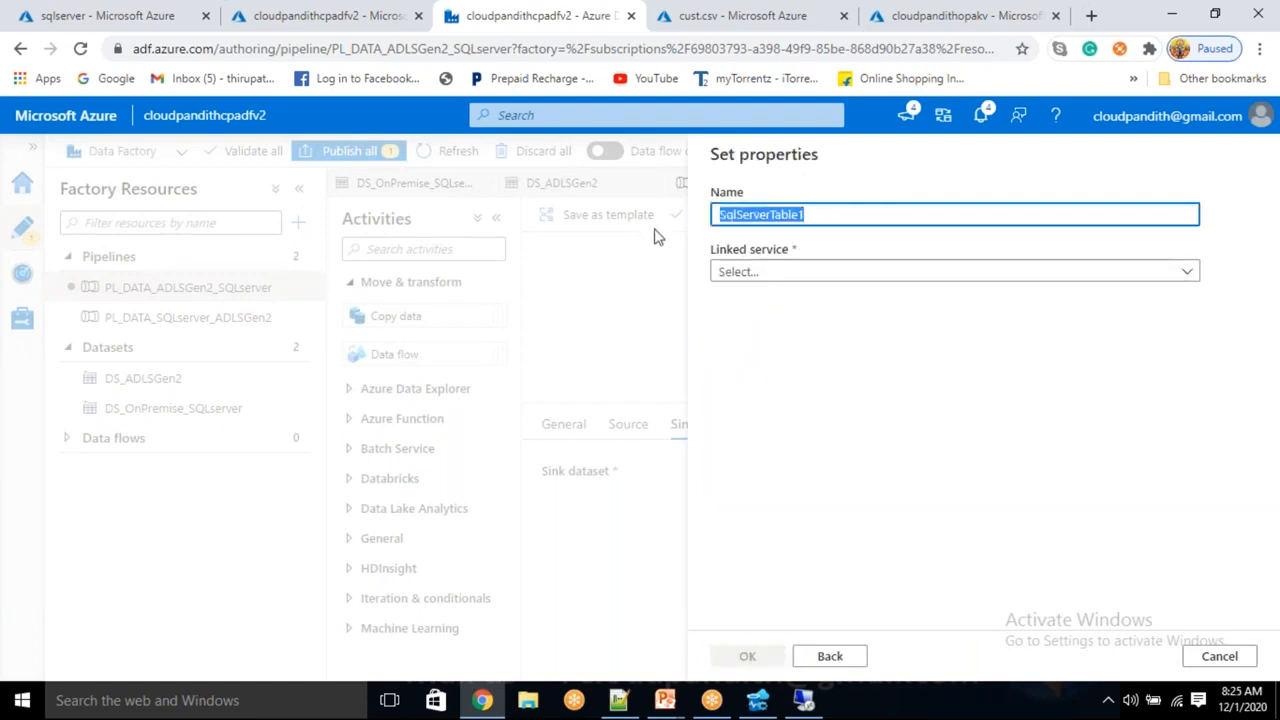
key(BackSpace)
text(DS_)
key(BackSpace)
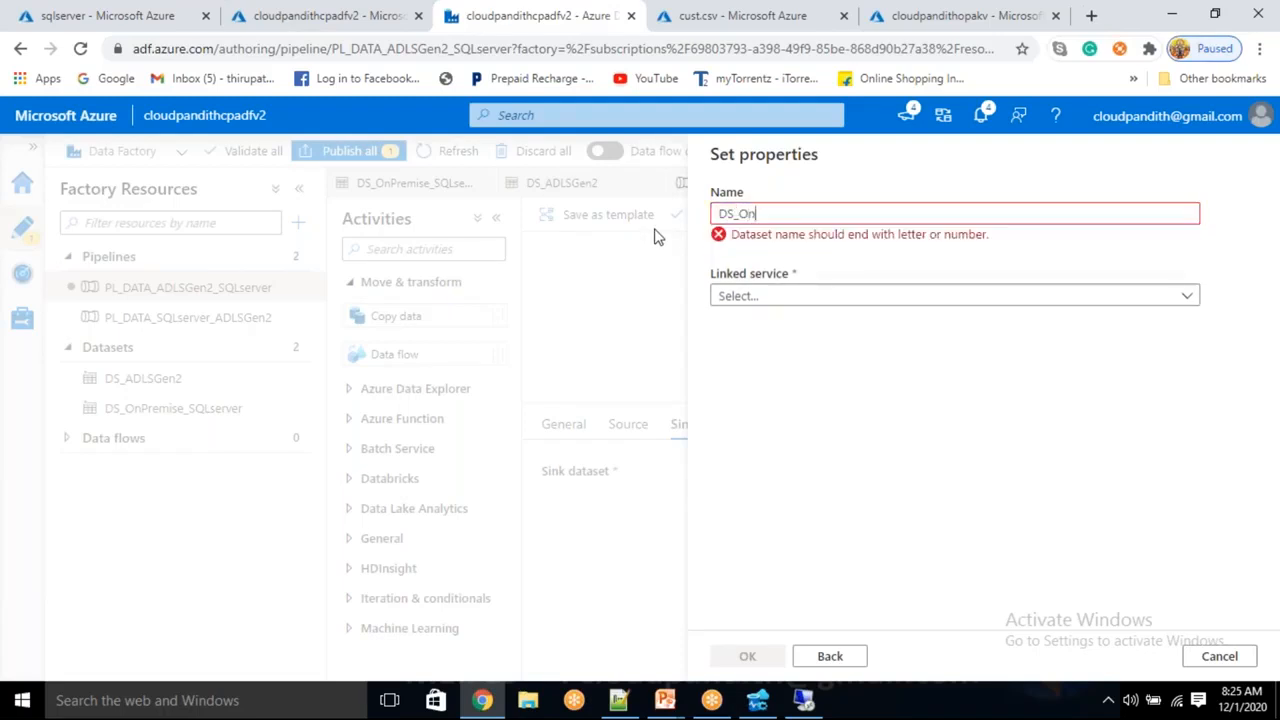
text(p)
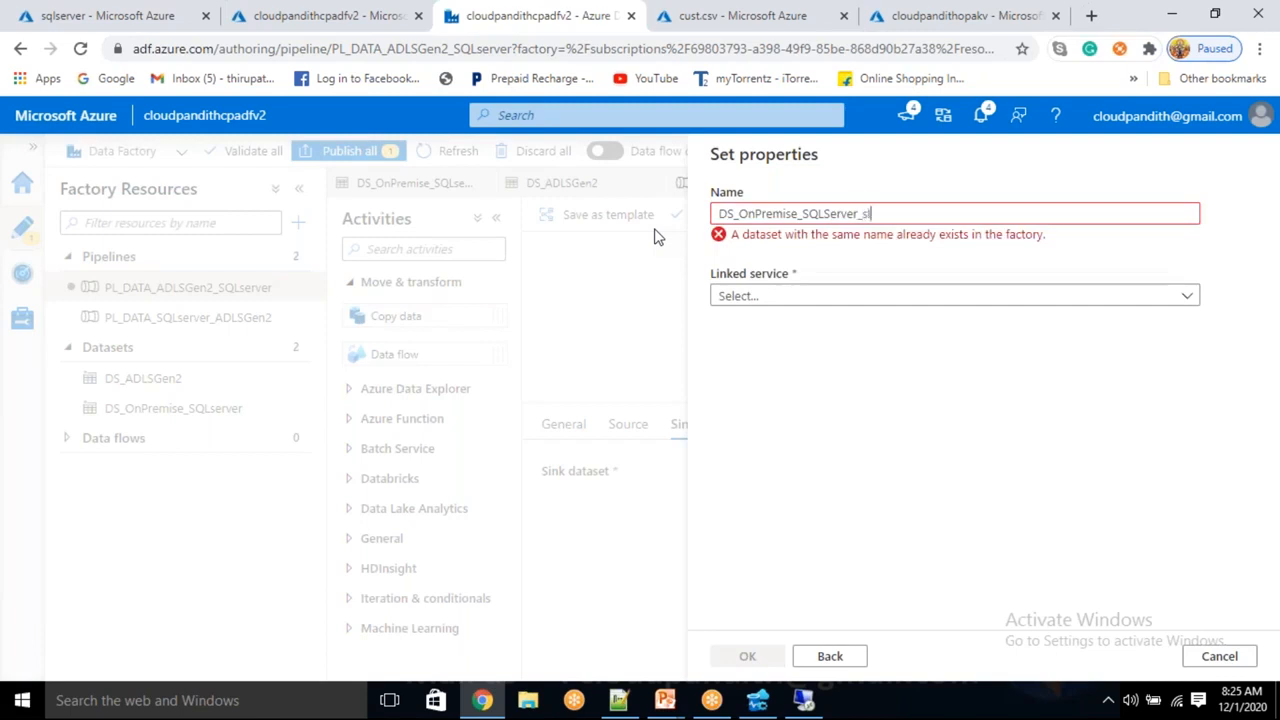
key(BackSpace)
key(BackSpace)
key(BackSpace)
text(i)
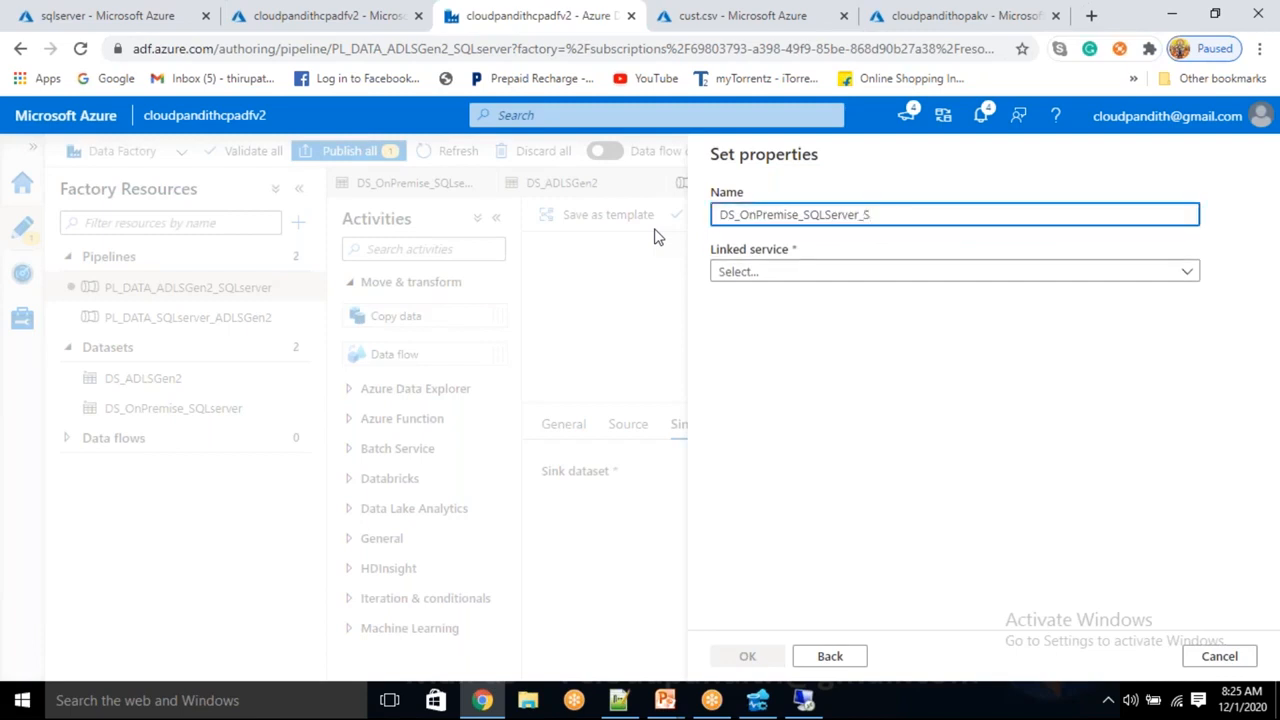
text(nk)
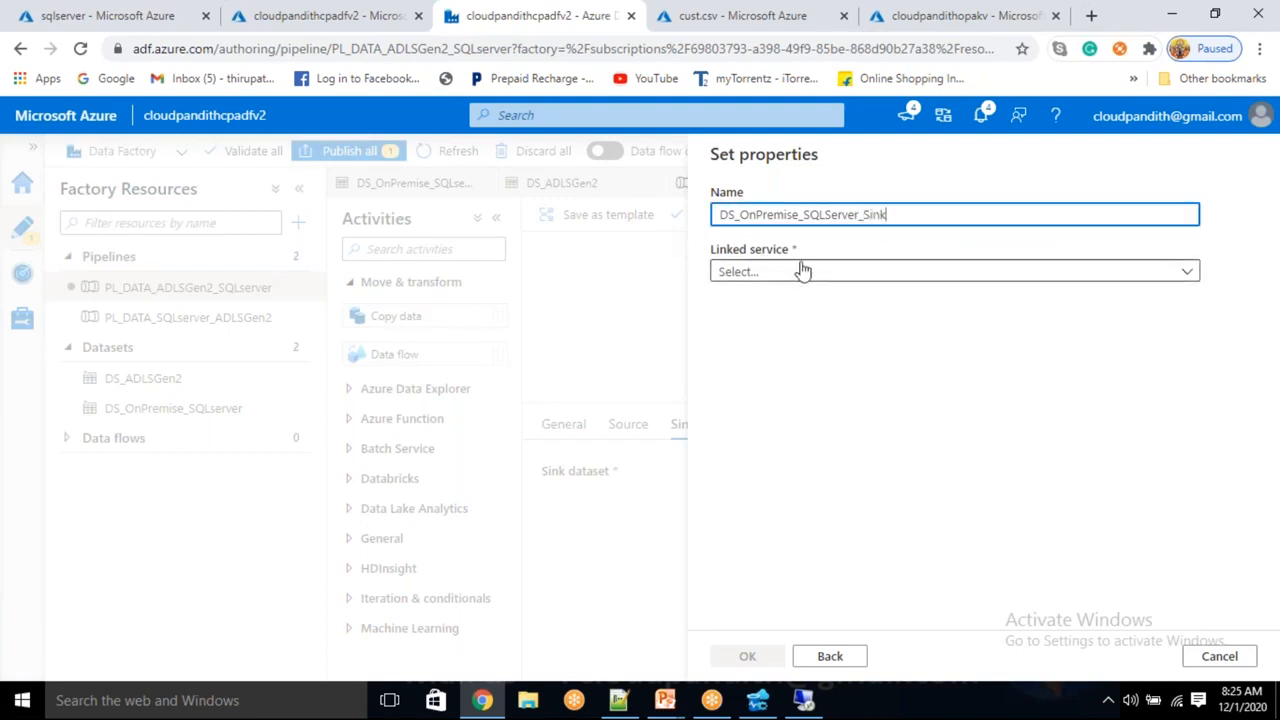
Link it to LS_OnPremise_SQLServer with table dbo.emp, no schema import, and auto-create table
click(803, 271)
click(790, 390)
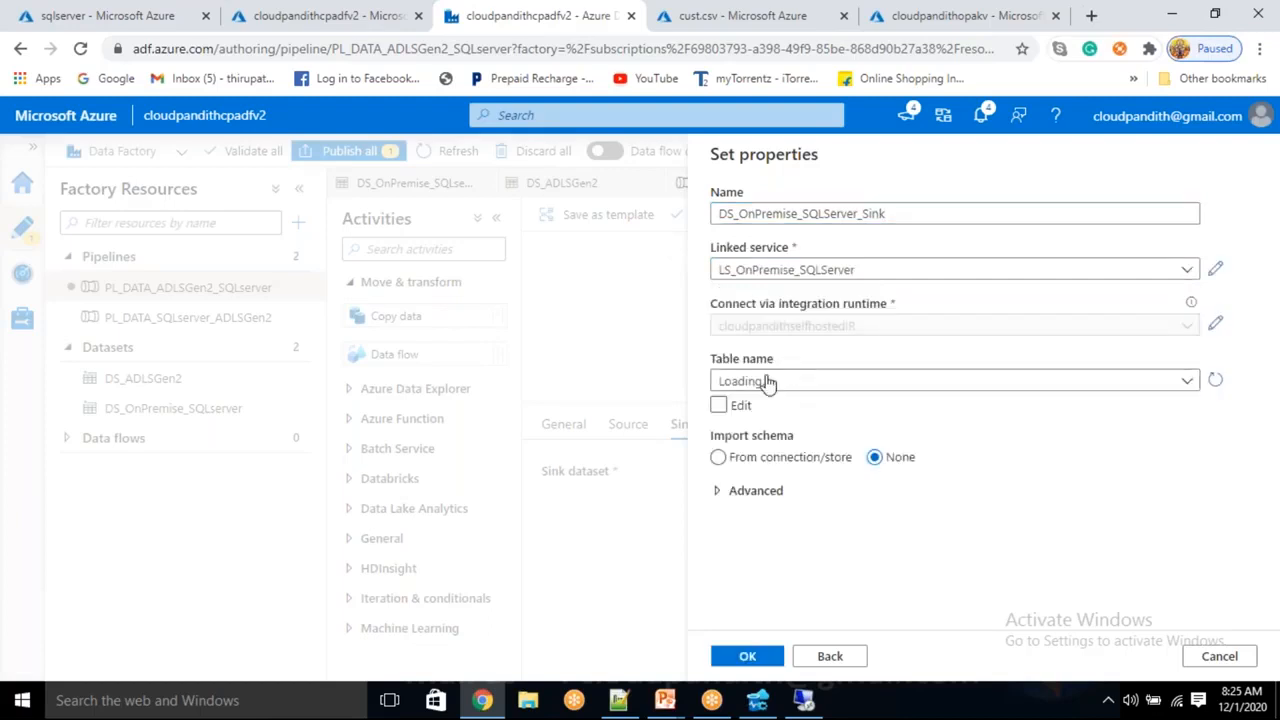
click(718, 404)
click(755, 379)
text(dbo)
key(Tab)
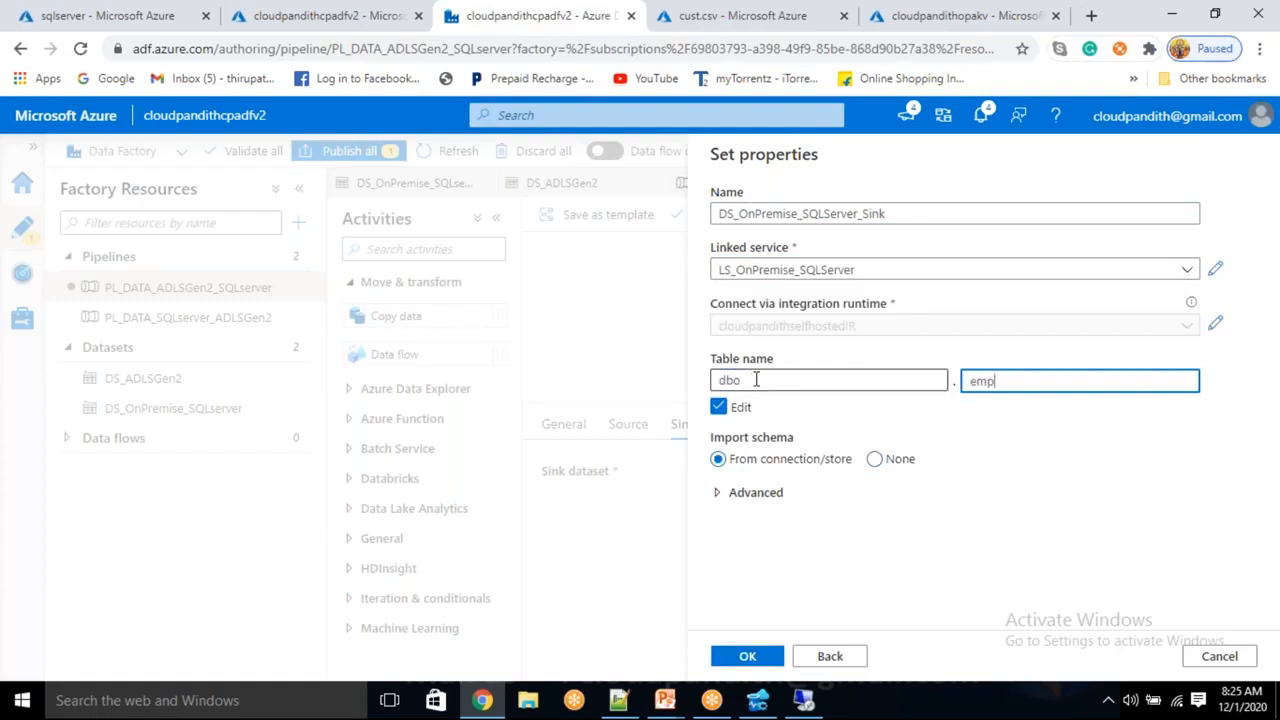
click(771, 667)
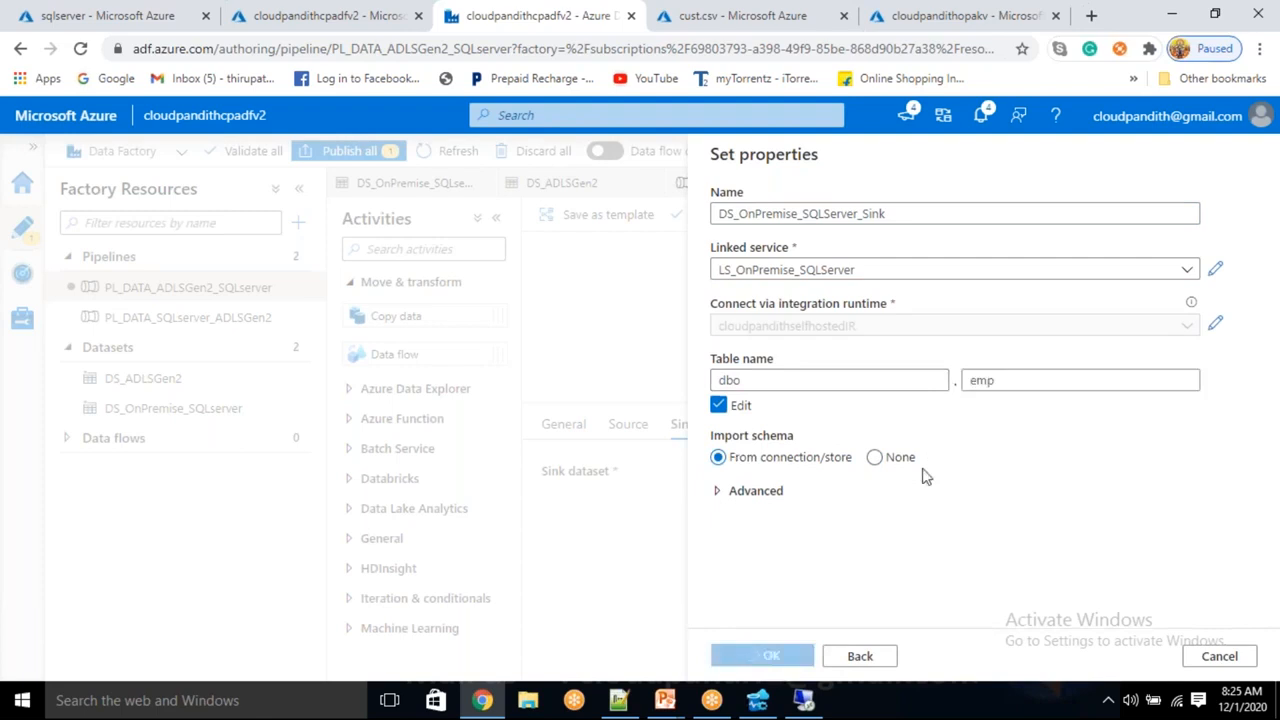
click(875, 457)
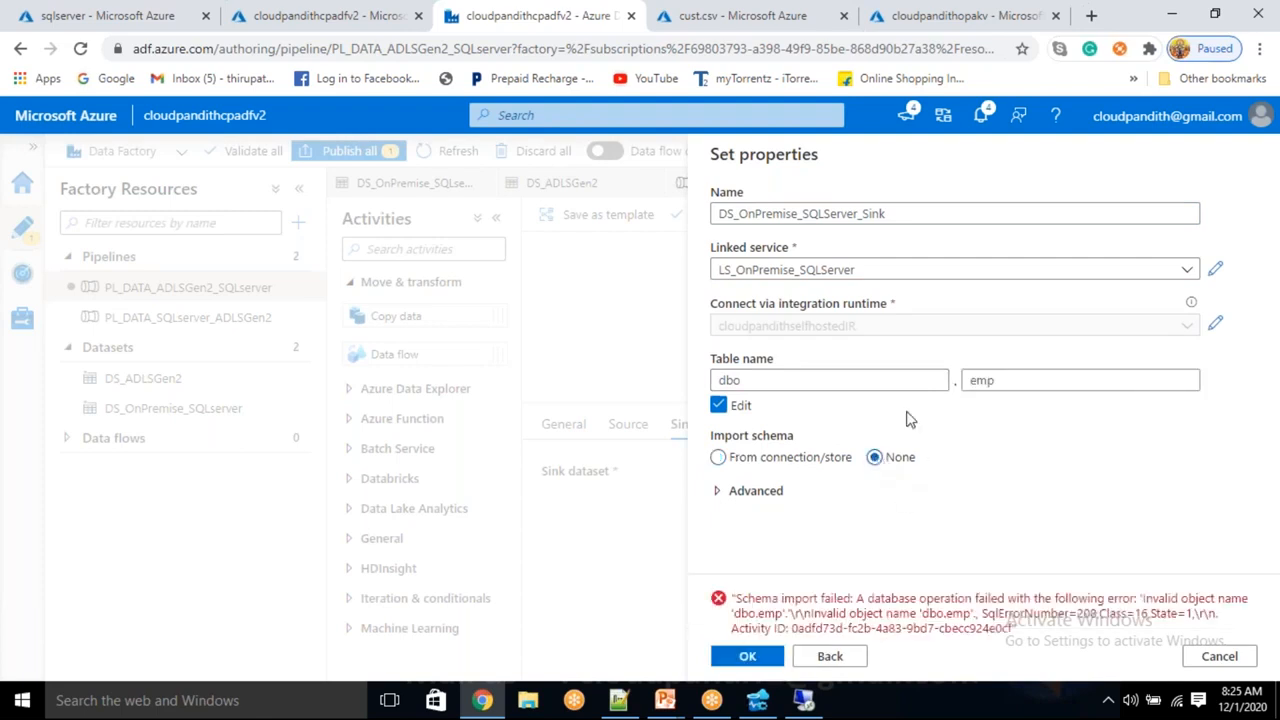
click(748, 660)
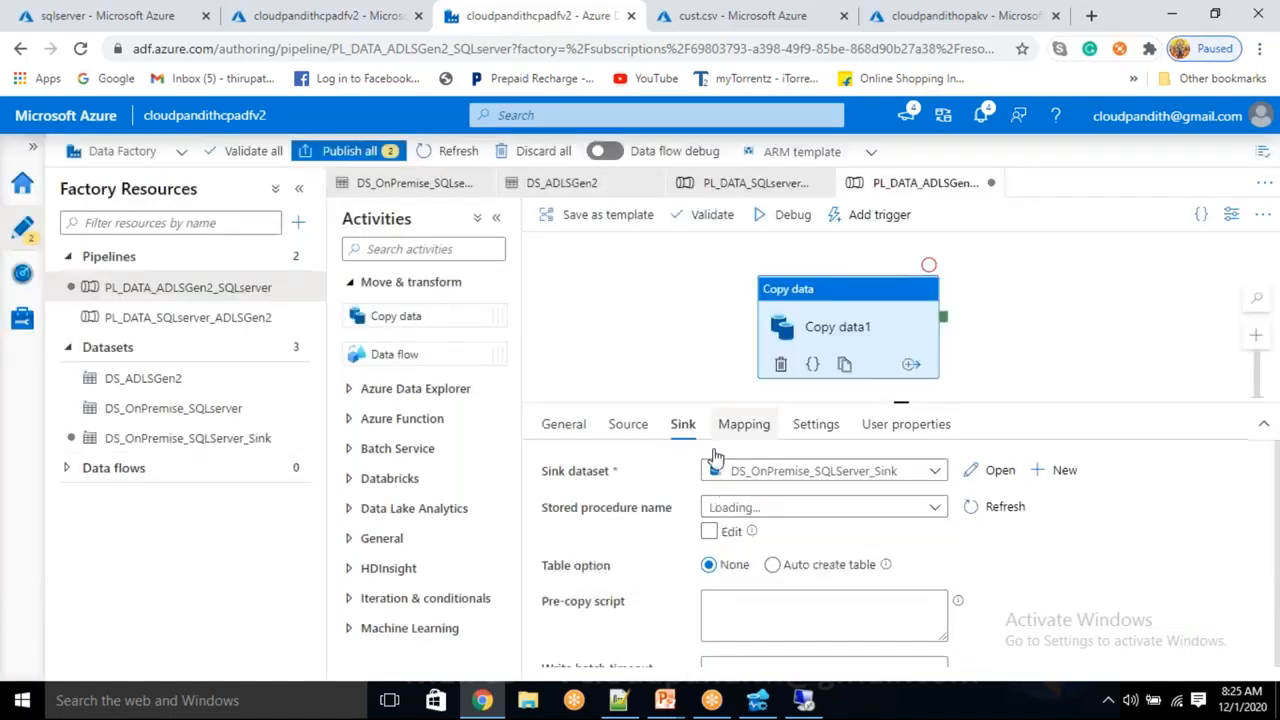
click(772, 564)
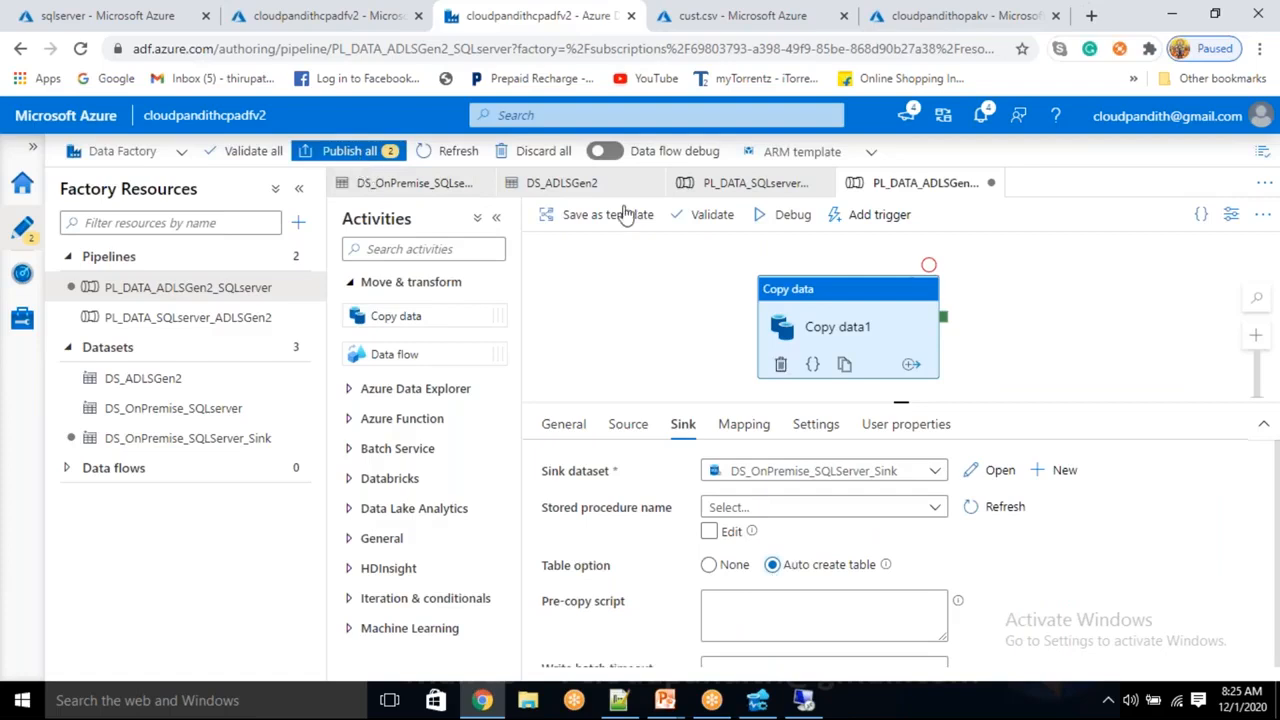
click(855, 225)
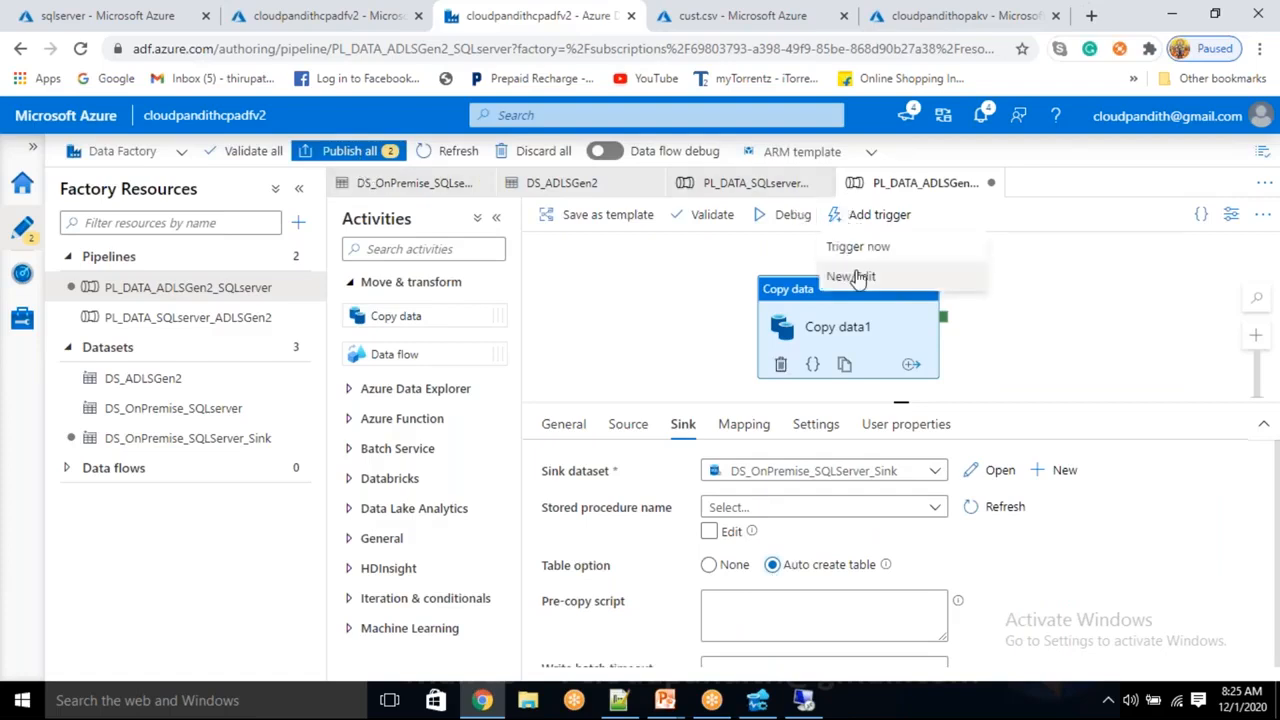
Create a new trigger named cloudpandithtrigger2 in the Chennai (UTC+5:30) time zone
click(851, 276)
click(811, 202)
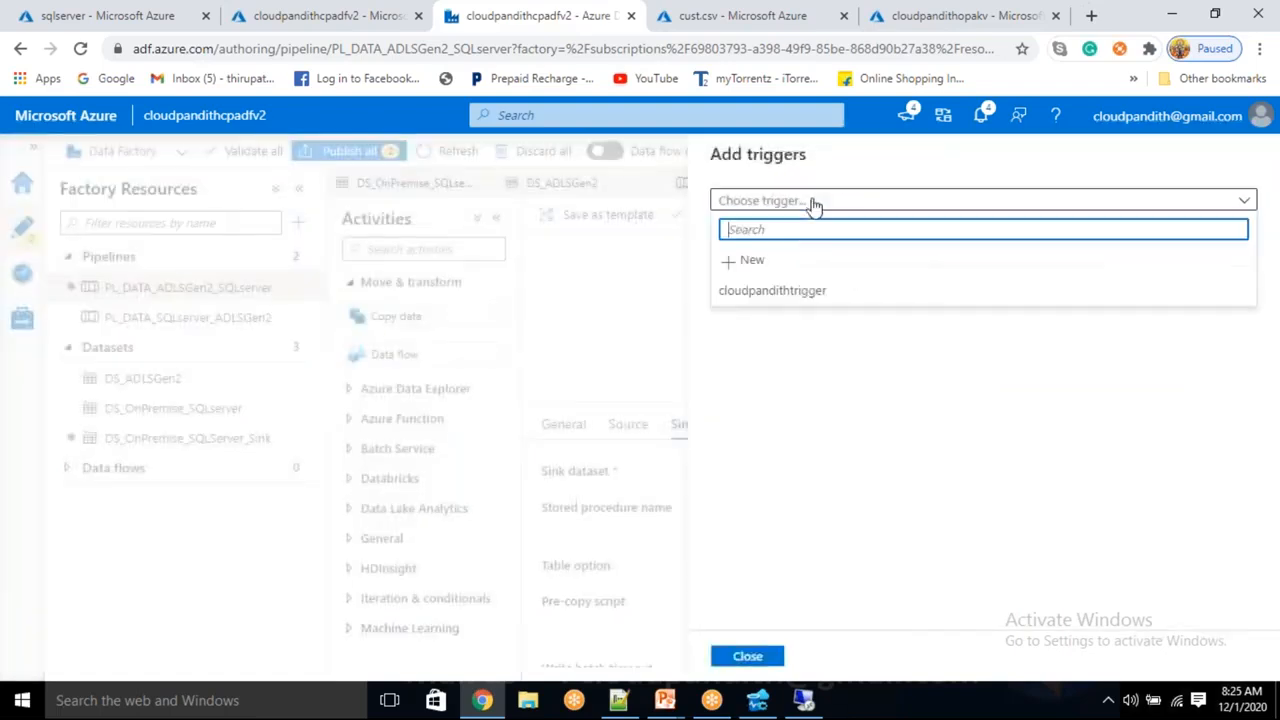
click(772, 264)
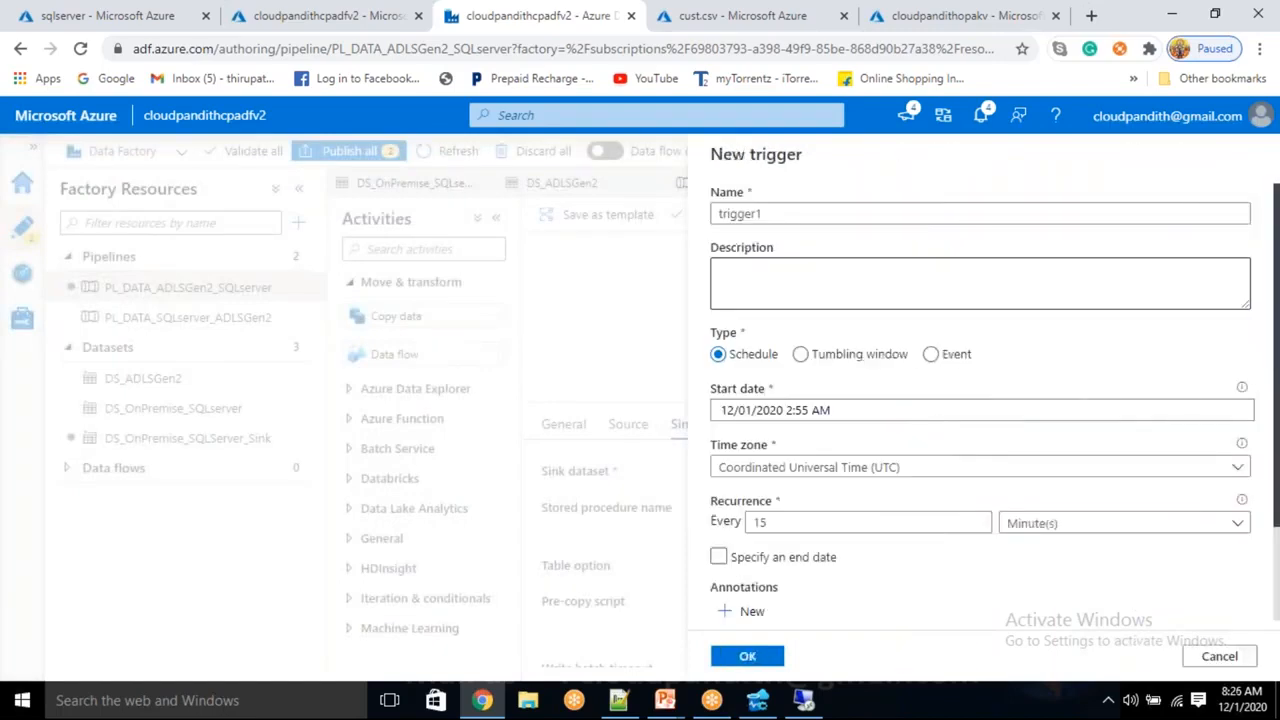
drag(786, 215, 650, 232)
text(cloudpandithtr)
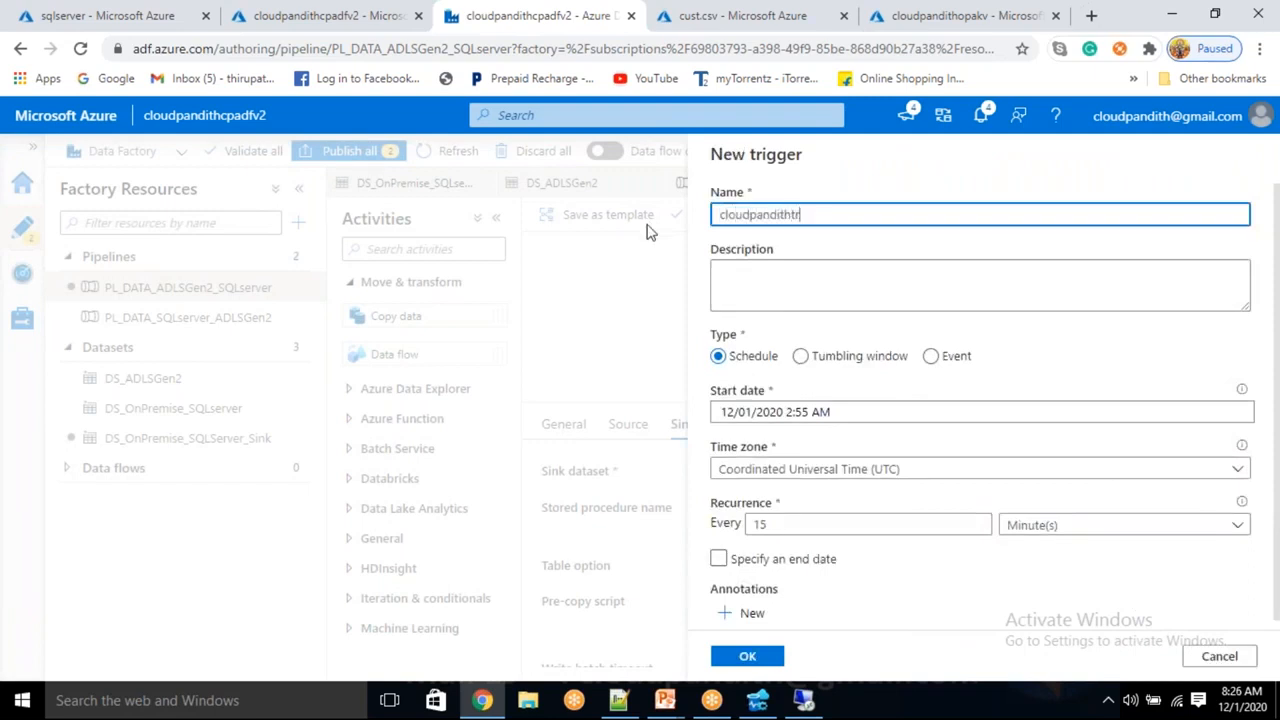
text(igger)
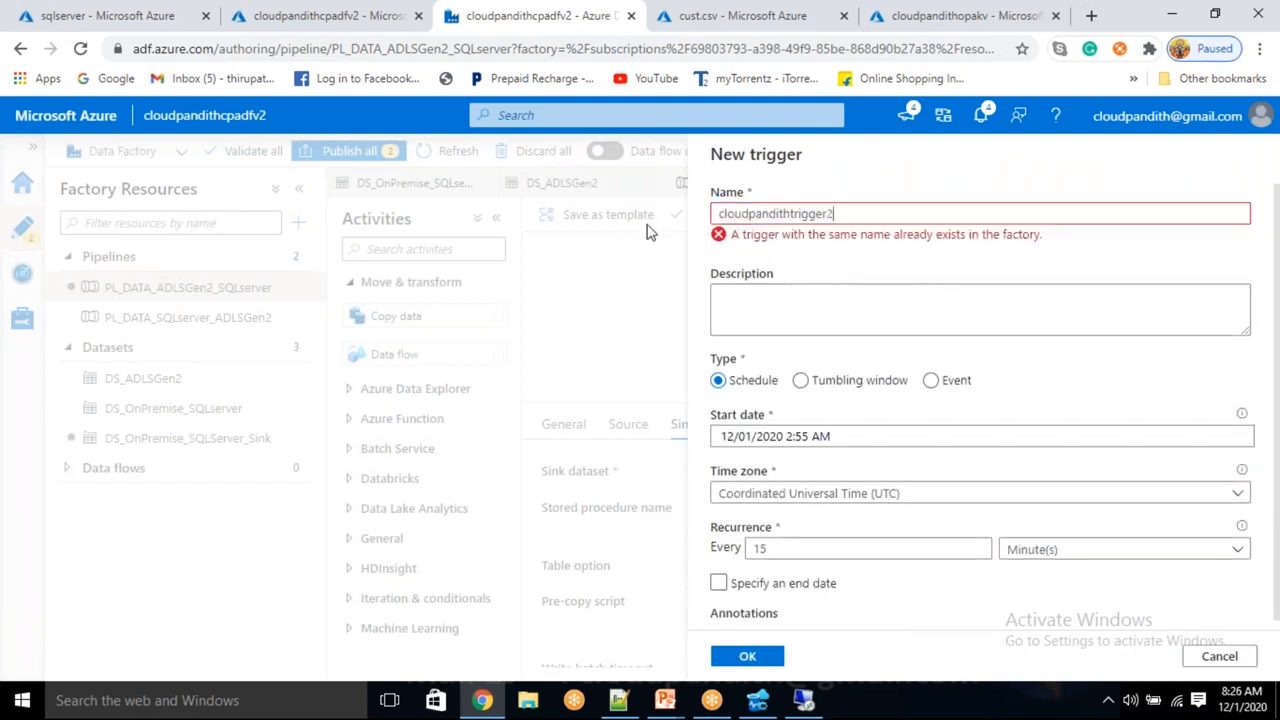
text(2)
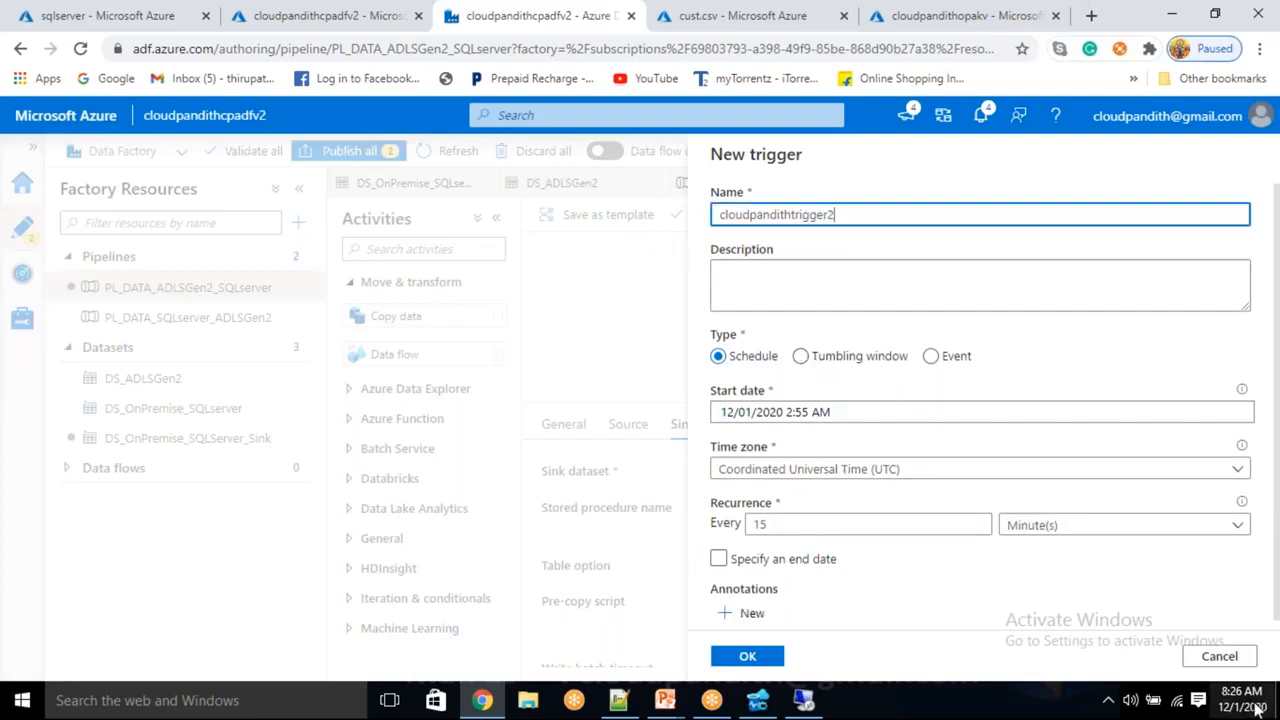
click(884, 476)
text(chen)
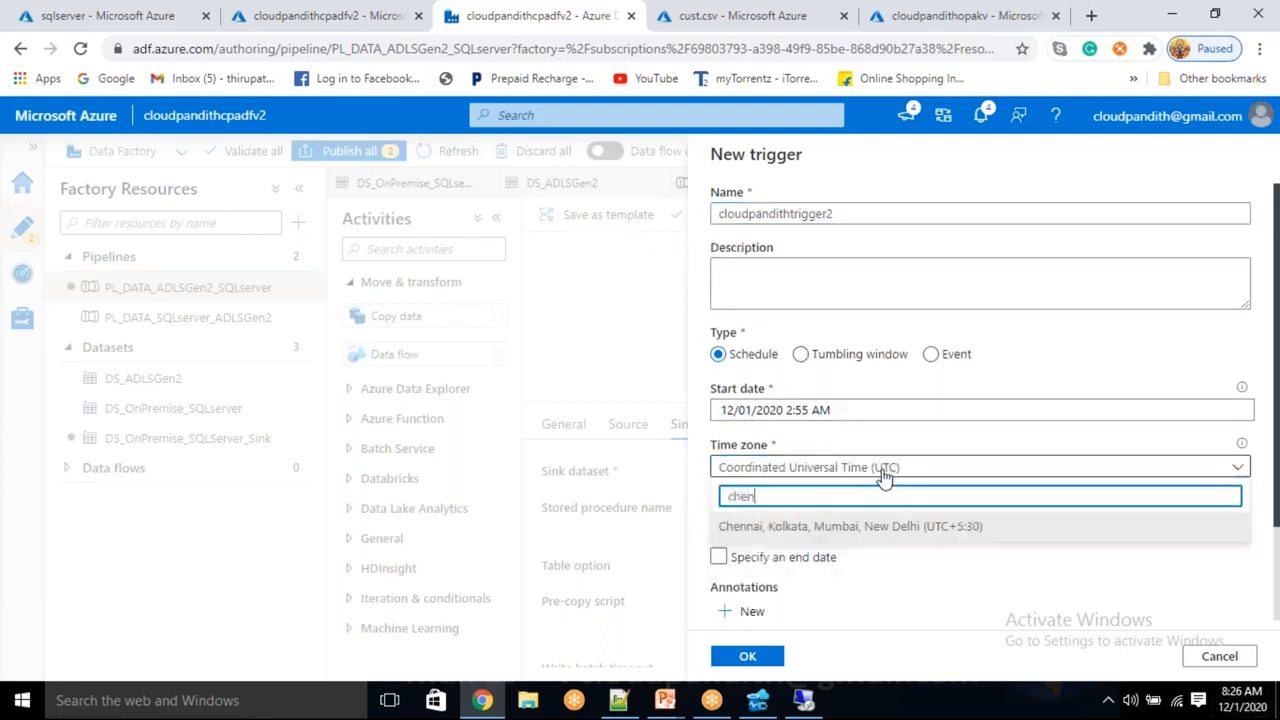
text(n)
click(870, 526)
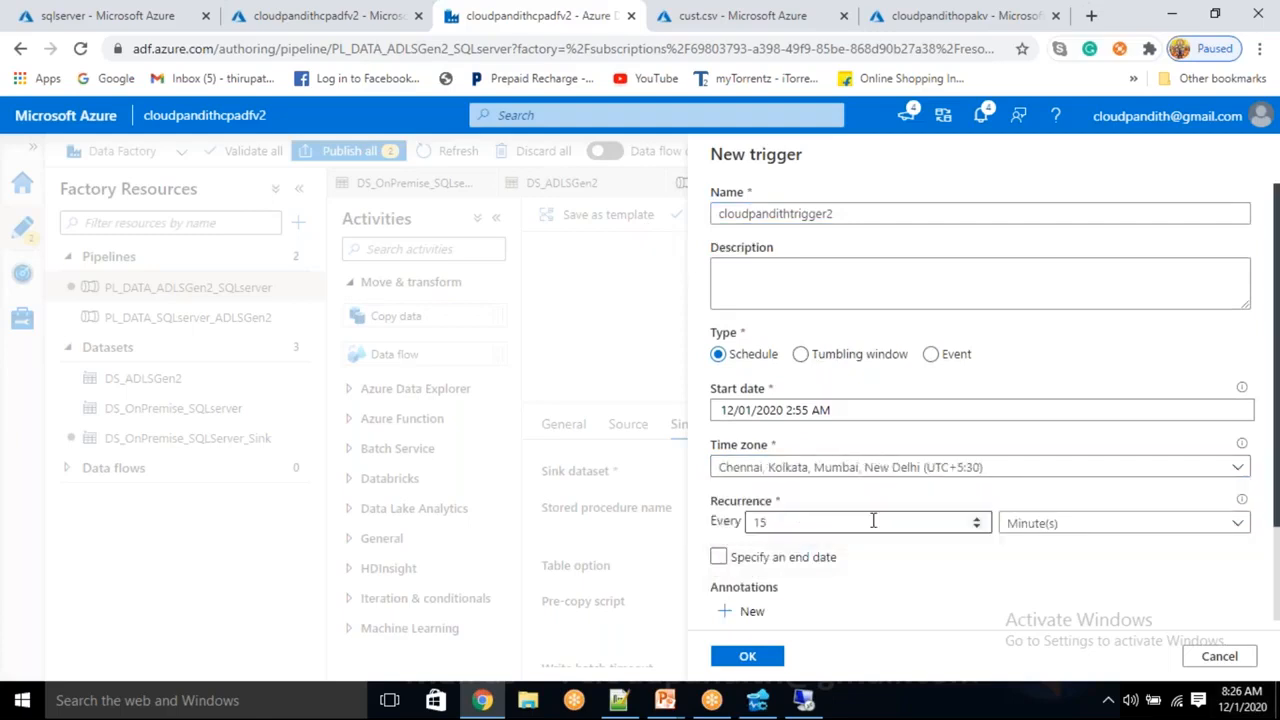
Set the trigger start to 12/01/2020 8:28 AM
click(822, 412)
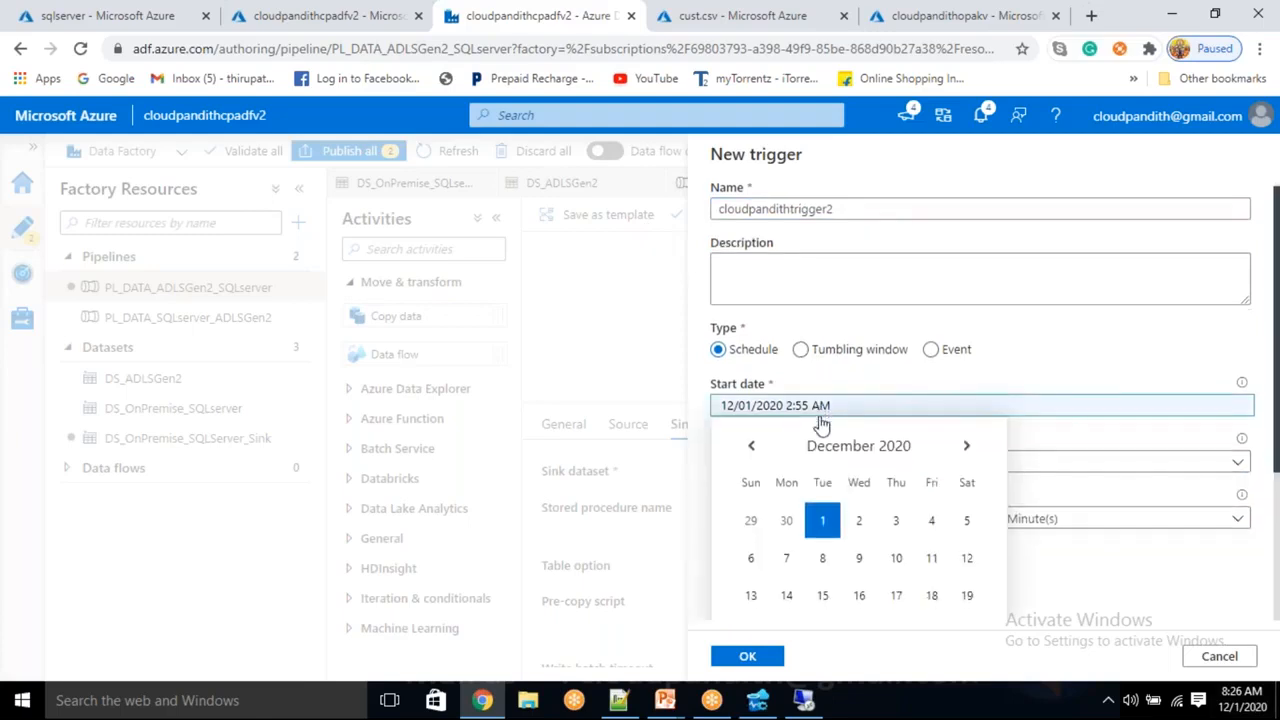
scroll(790, 500, down, 2)
click(766, 535)
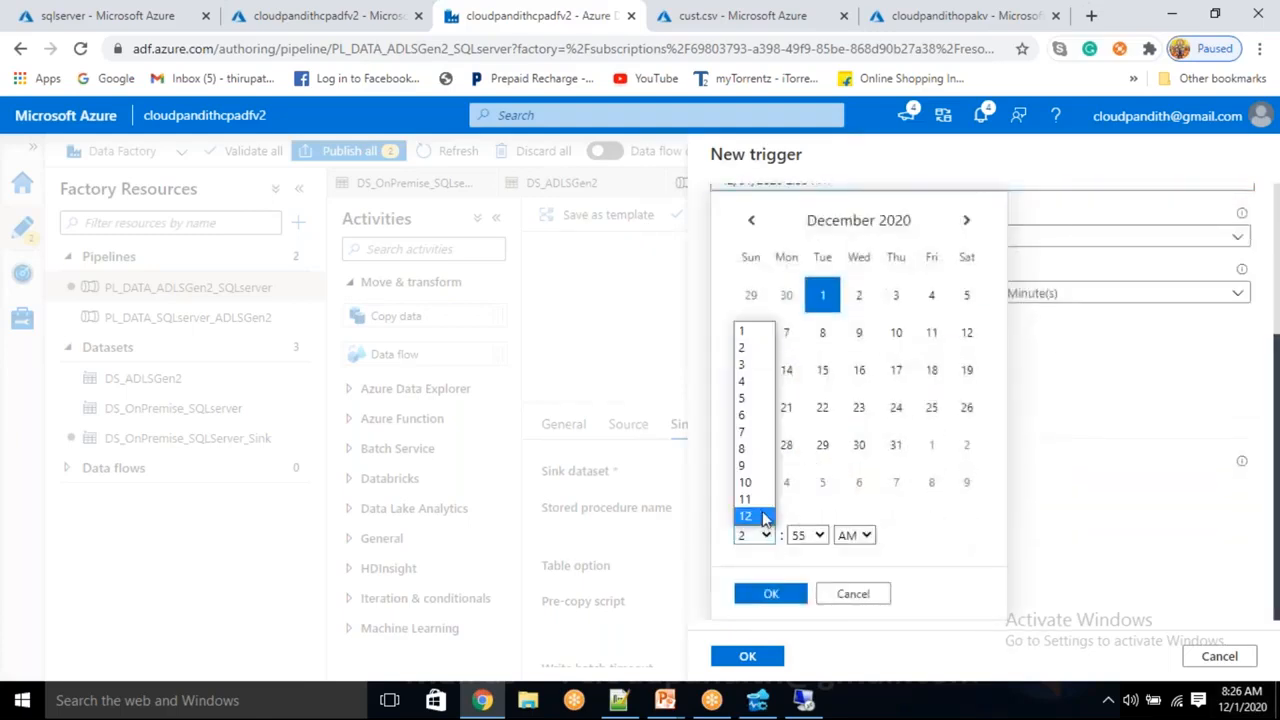
click(745, 448)
click(815, 535)
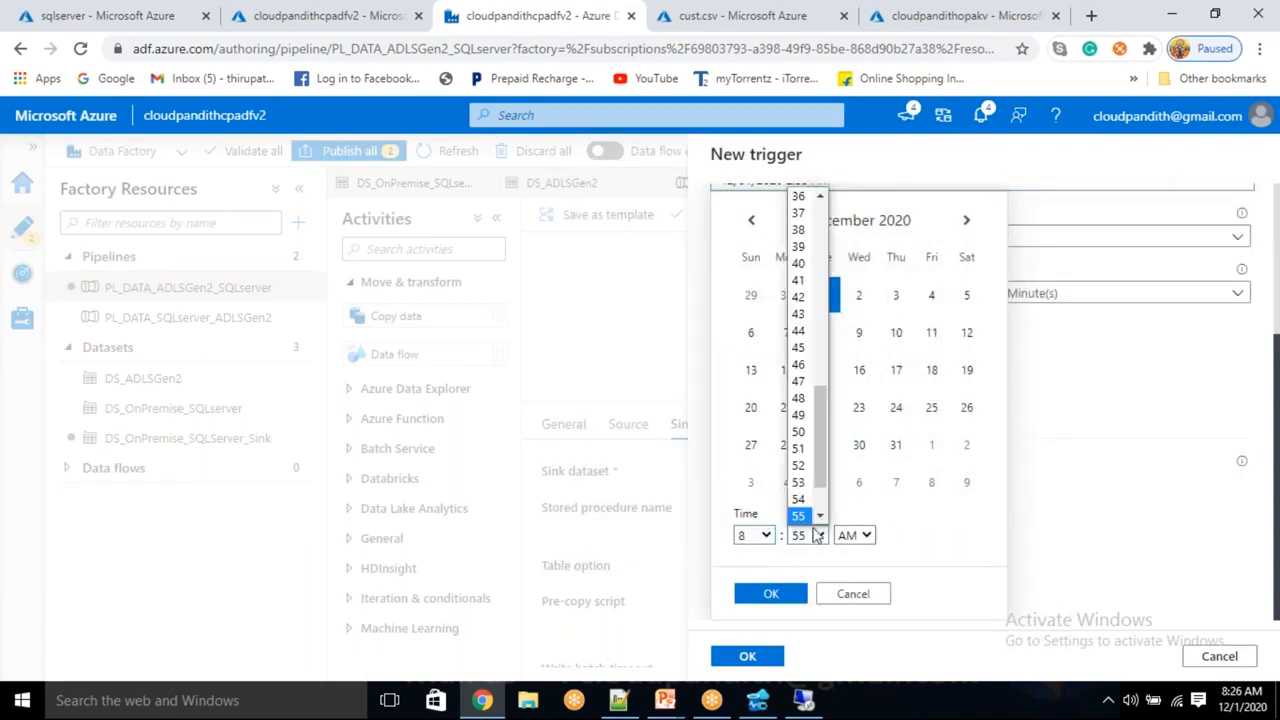
scroll(815, 447, up, 4)
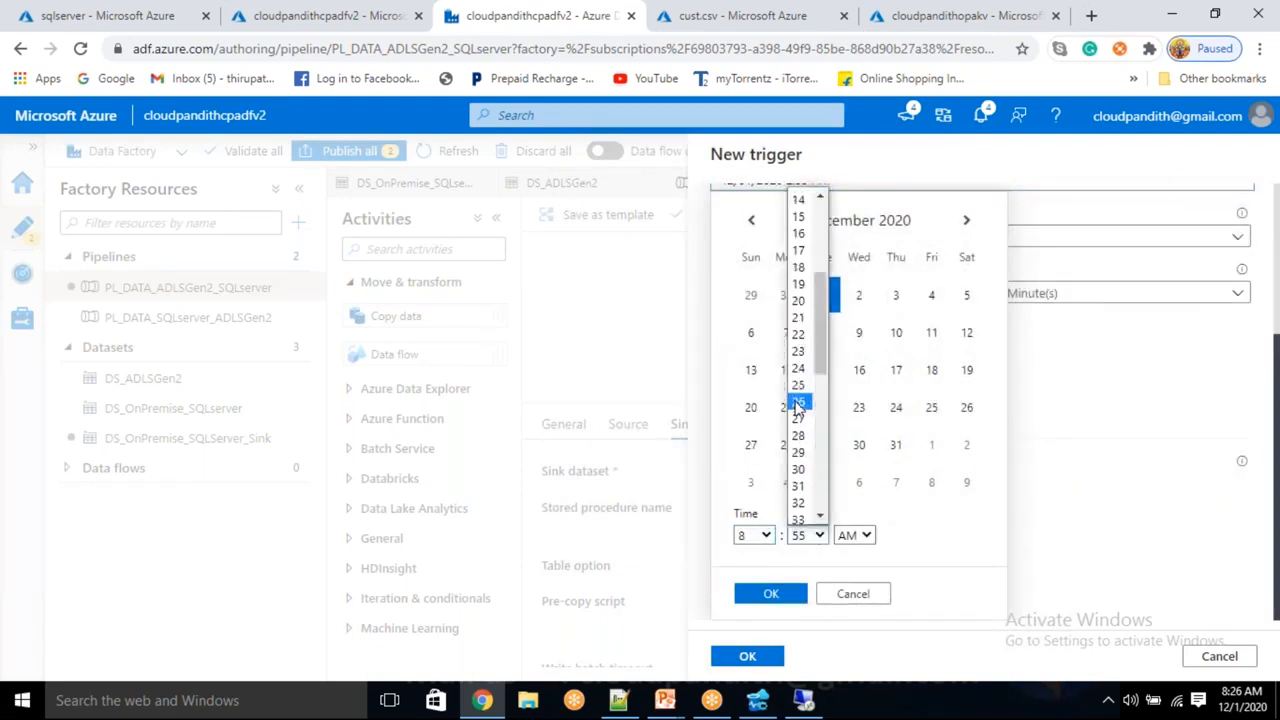
click(798, 435)
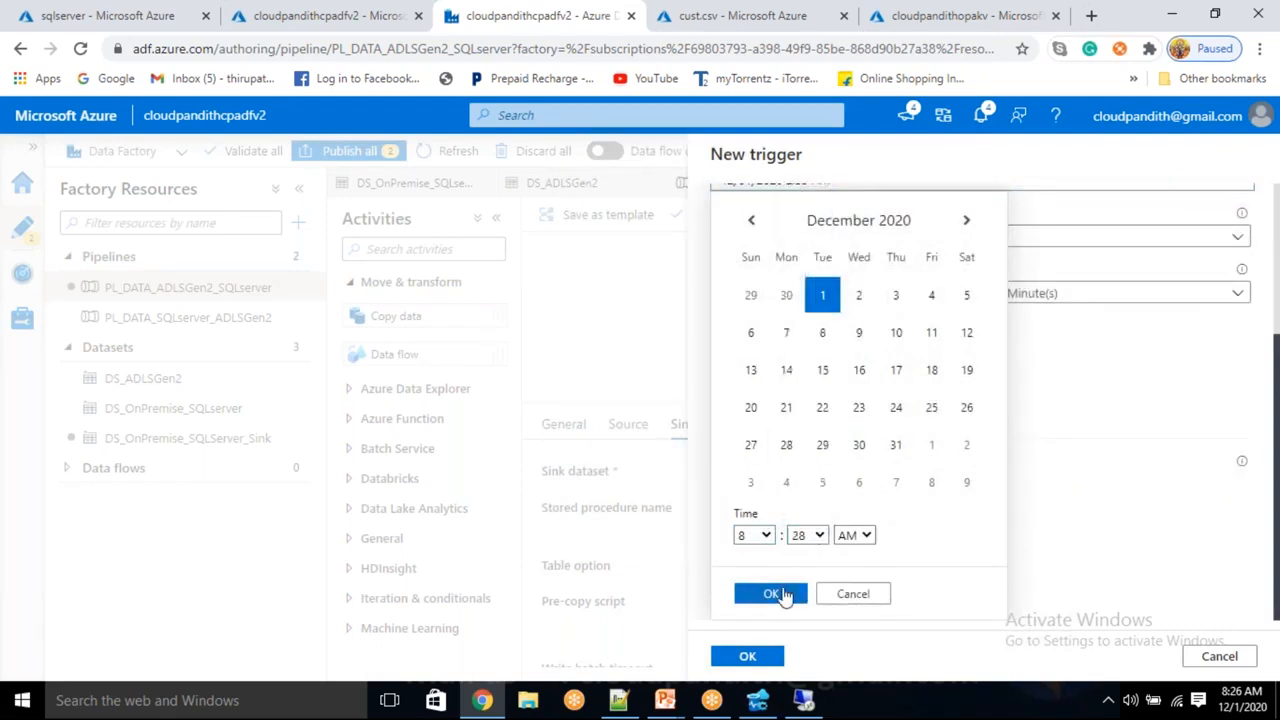
click(785, 594)
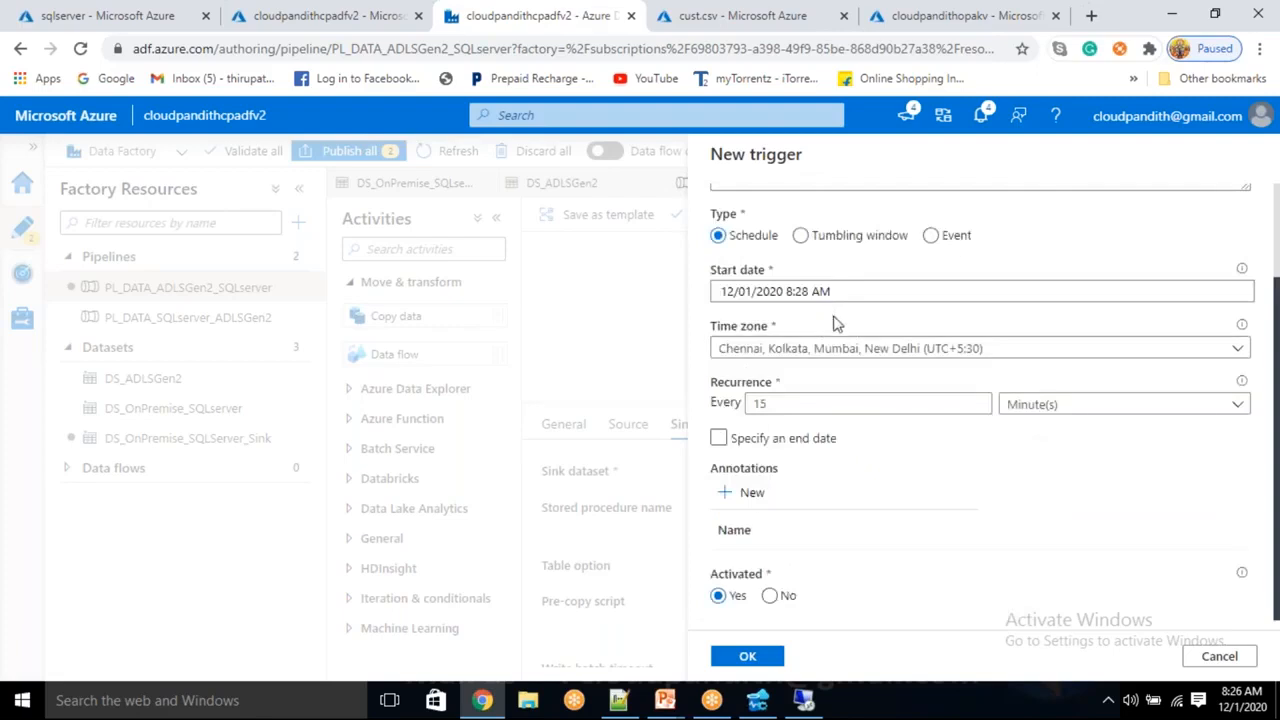
Make the trigger recur every 1 hour and enable an end date
click(819, 409)
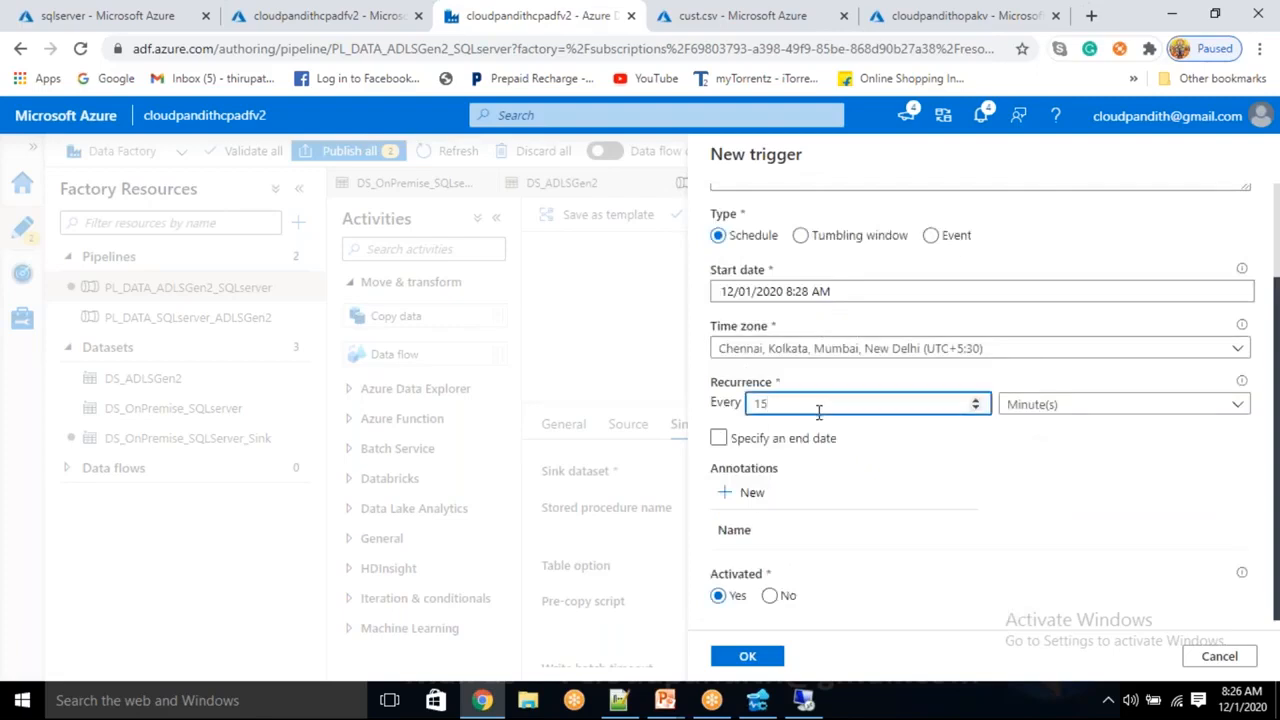
click(1041, 406)
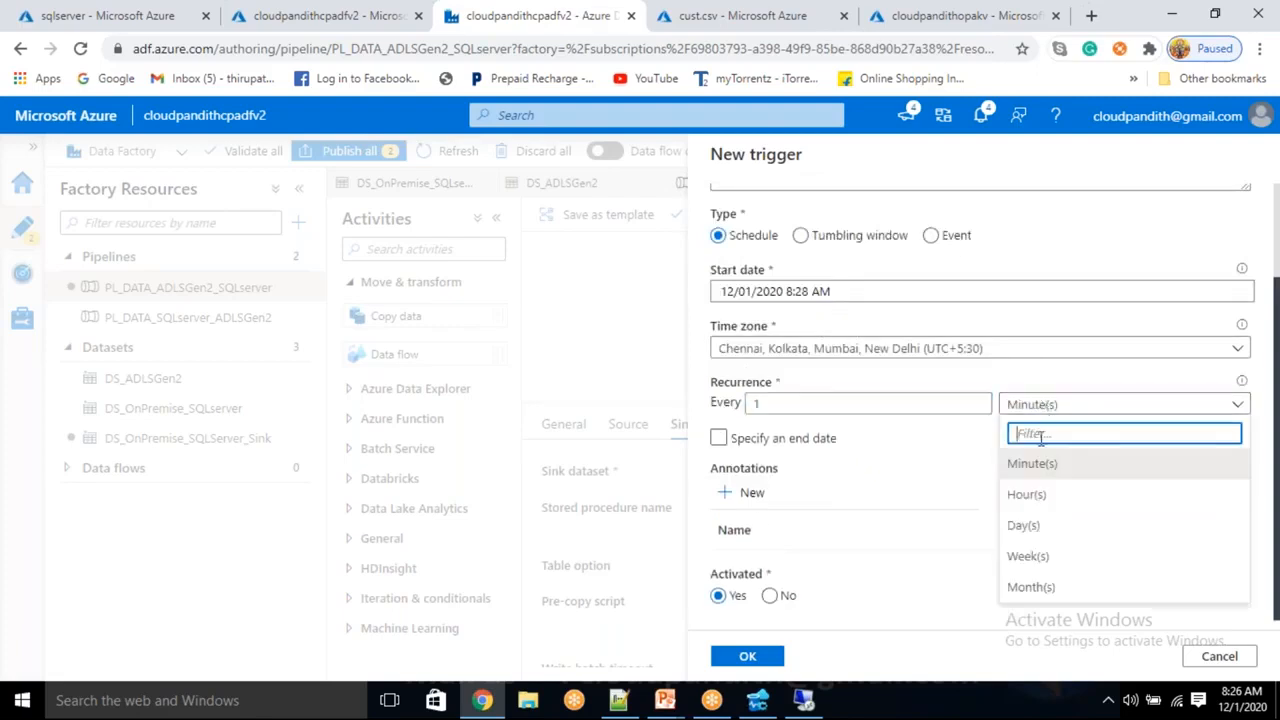
click(1027, 495)
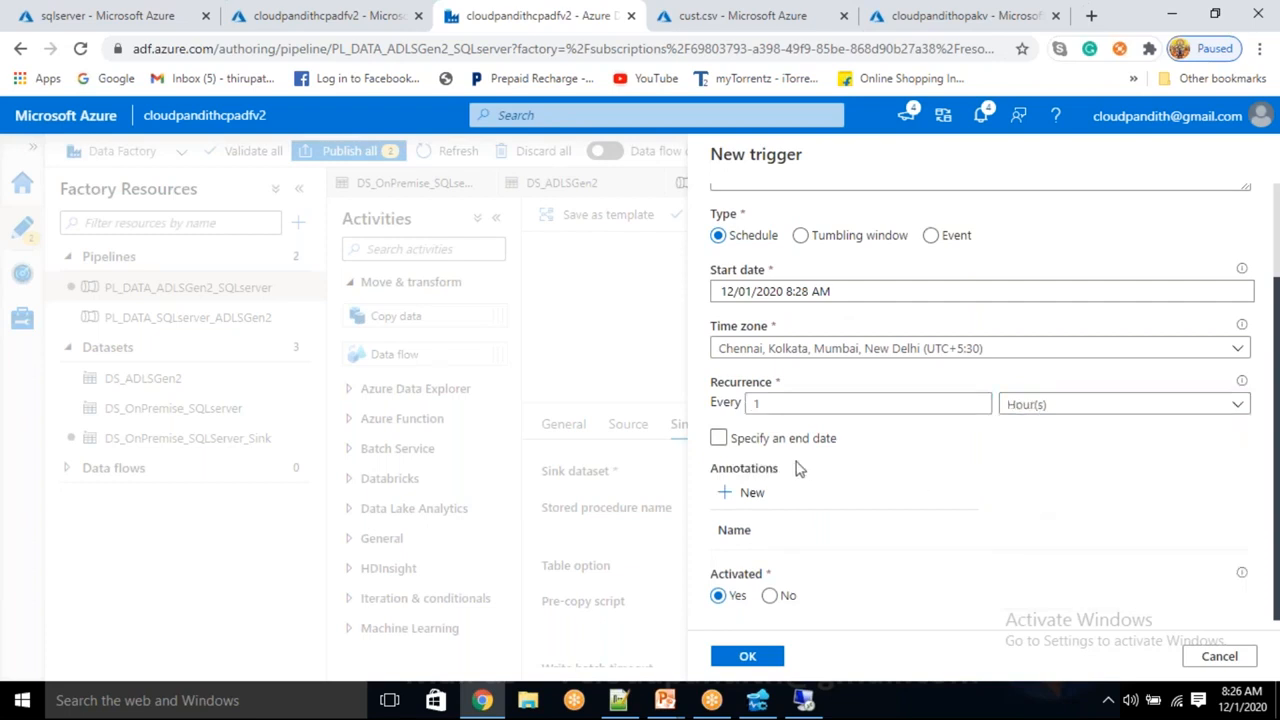
click(718, 438)
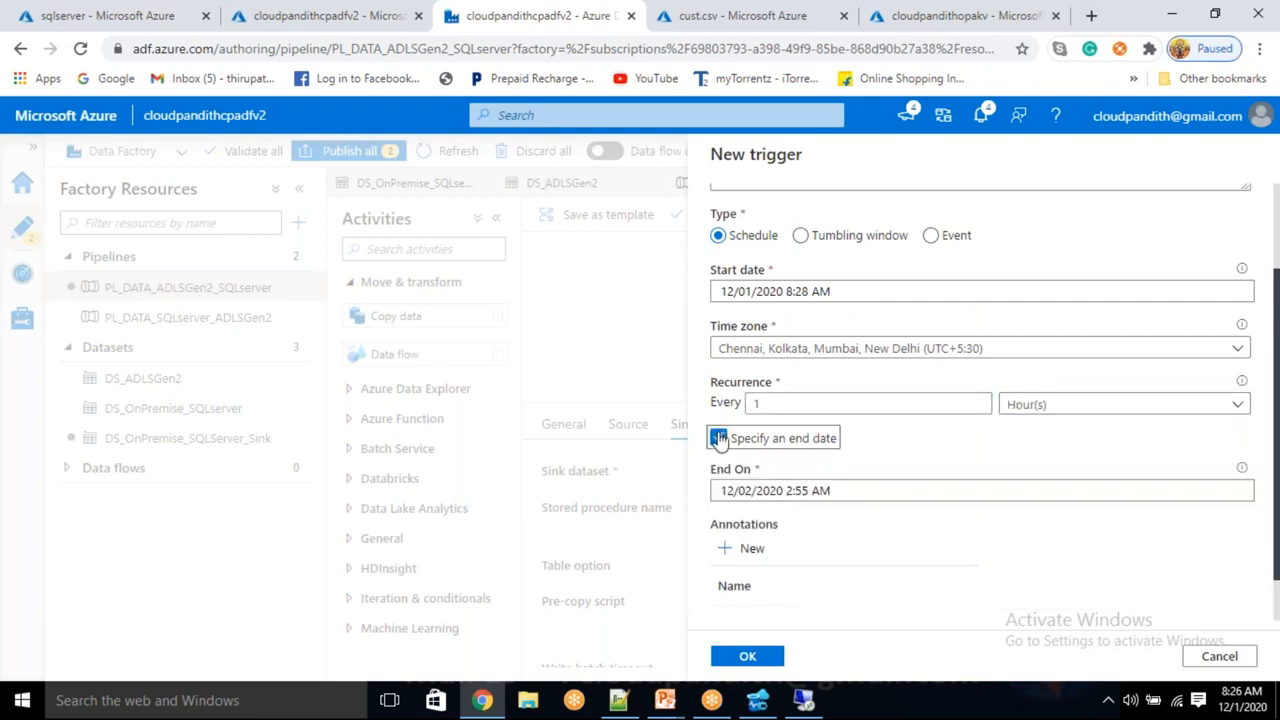
Set the hourly trigger's end to 12/01/2020 12:55 AM and save the new trigger
click(783, 495)
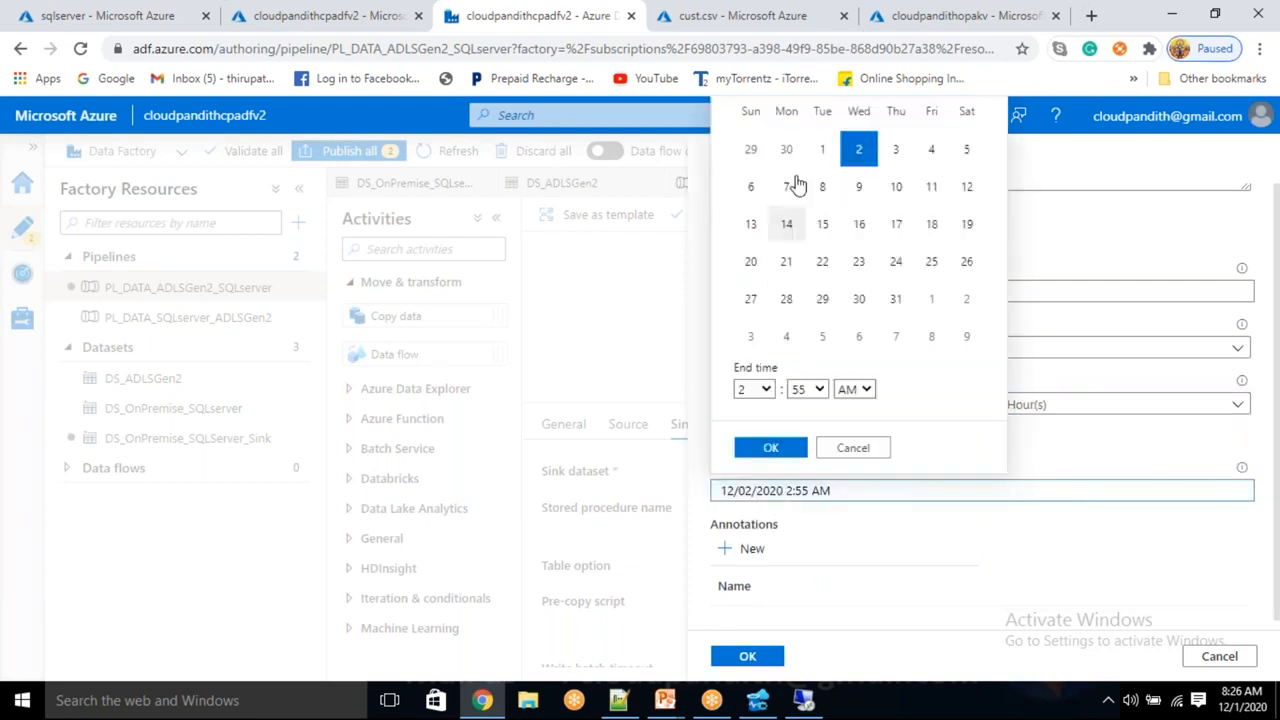
click(822, 149)
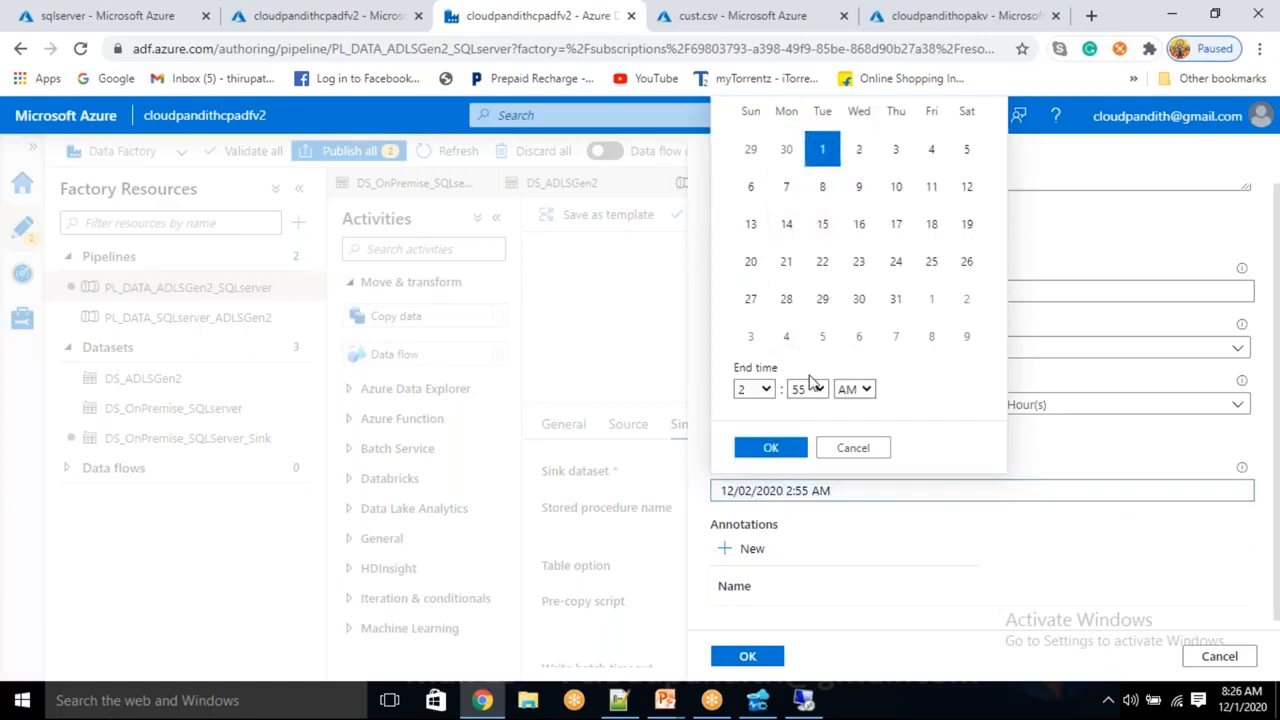
click(765, 389)
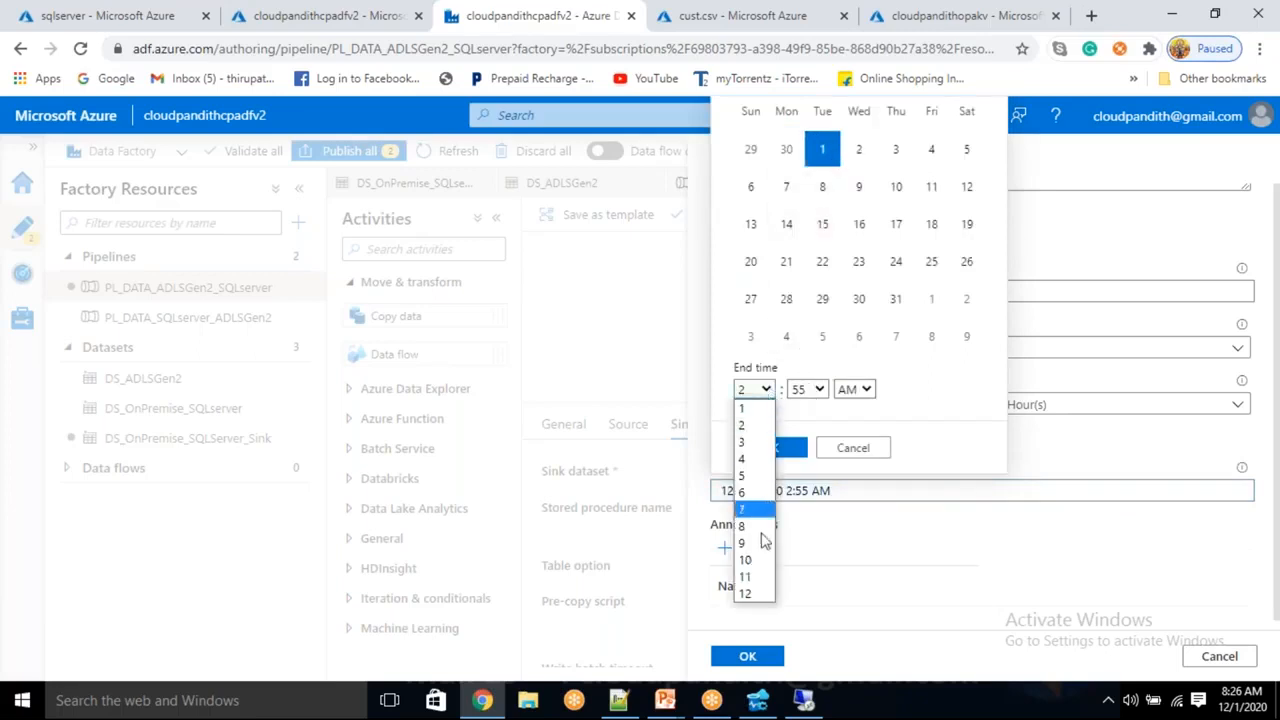
click(745, 593)
click(770, 448)
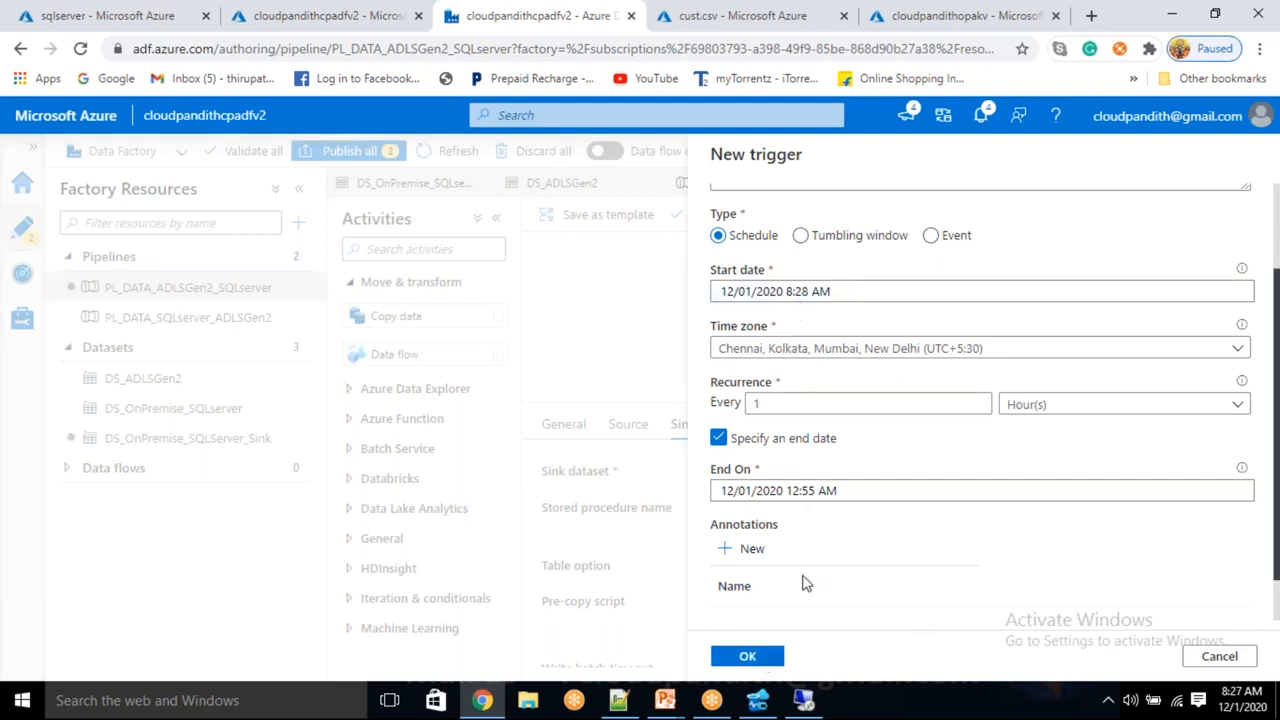
click(760, 662)
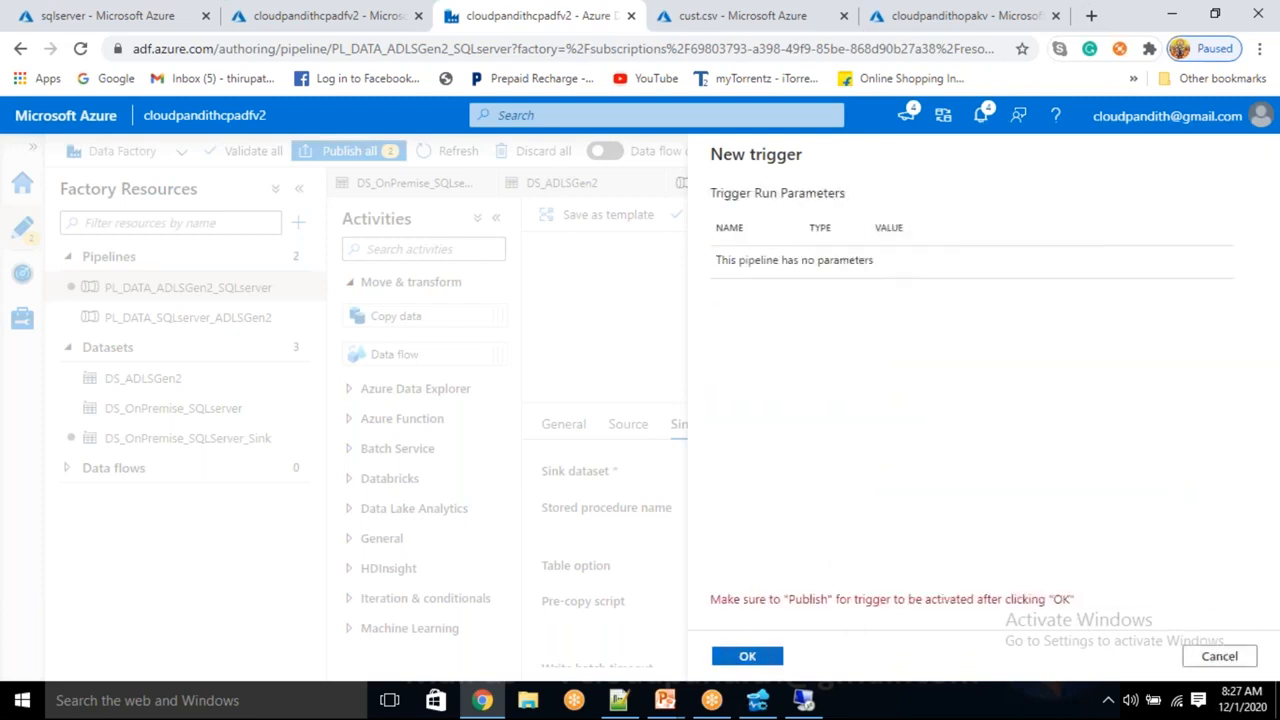
click(747, 656)
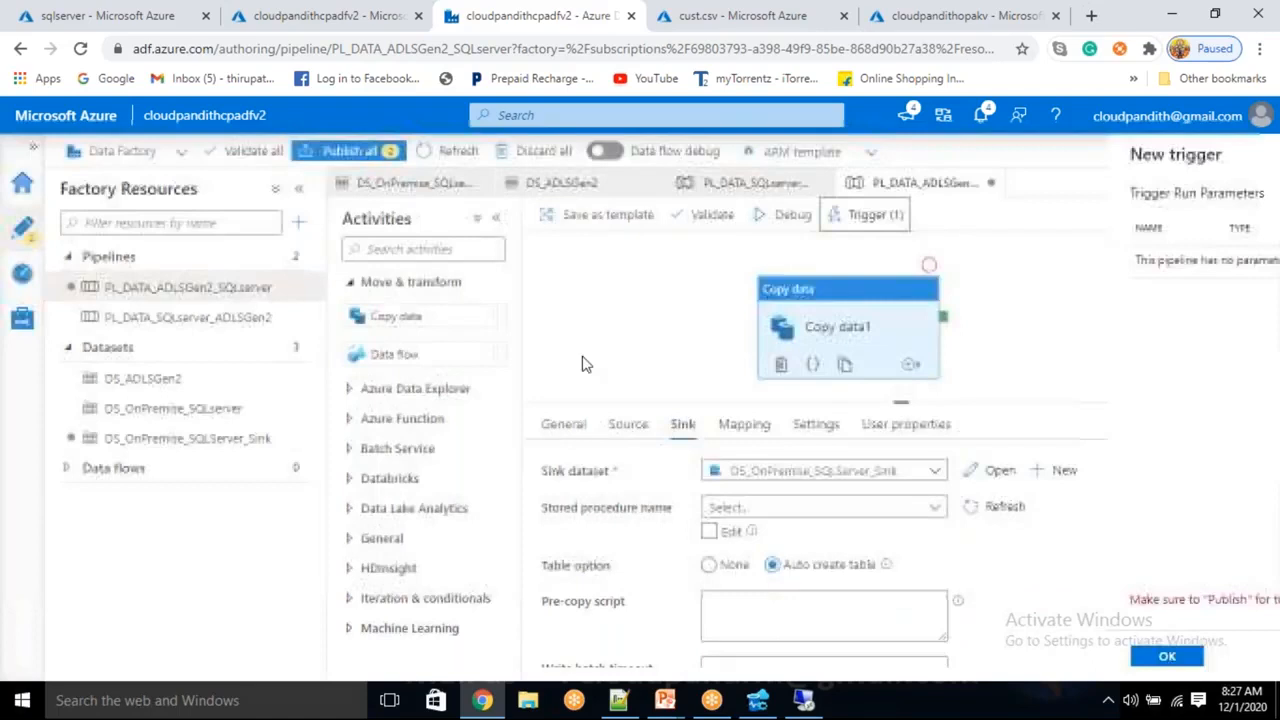
Attempt Publish all and open the failing cloudpandithtrigger2 trigger to fix it
click(350, 151)
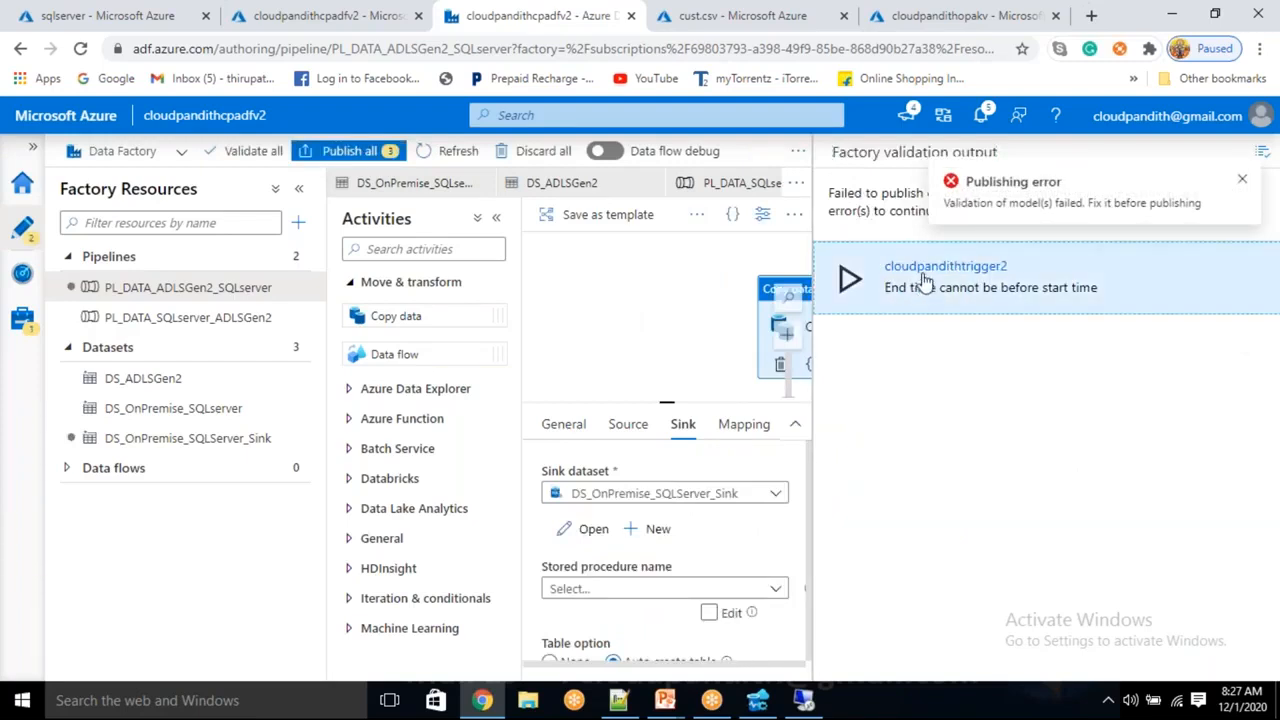
click(925, 289)
scroll(875, 517, down, 2)
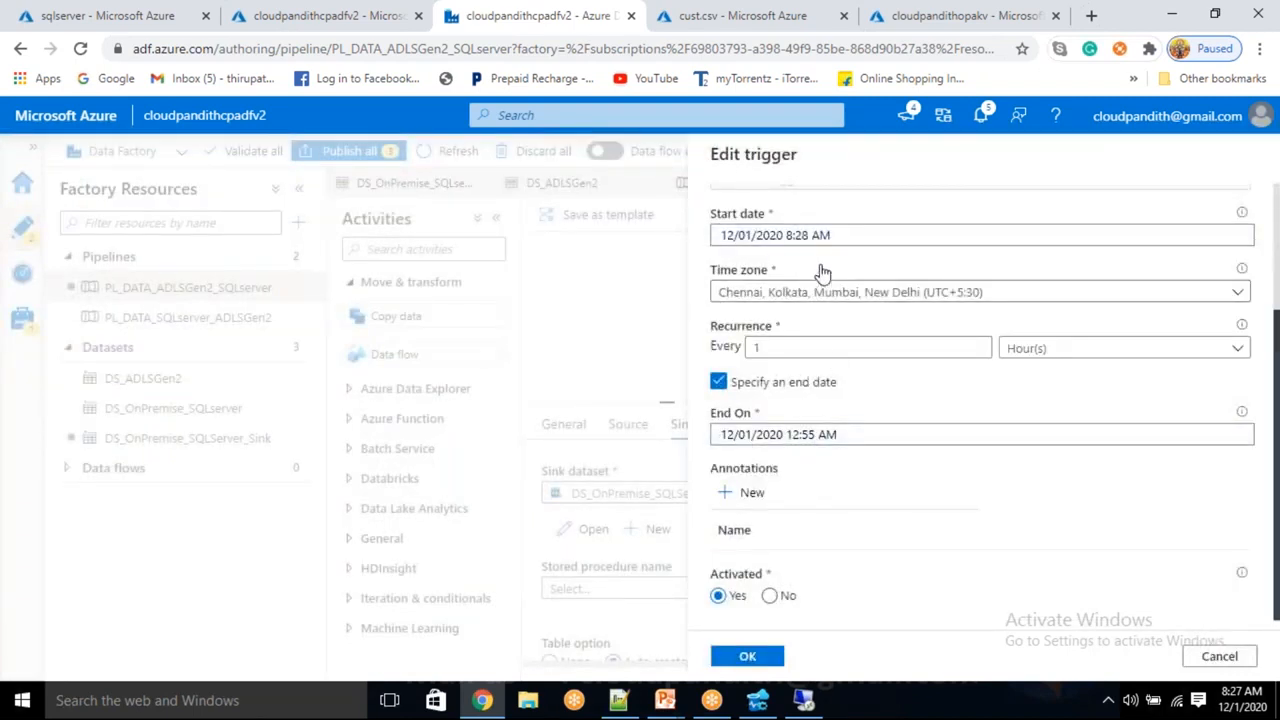
Change the trigger's end hour to 11 (12/01/2020 11:55 AM), save it, and review pending changes
click(818, 434)
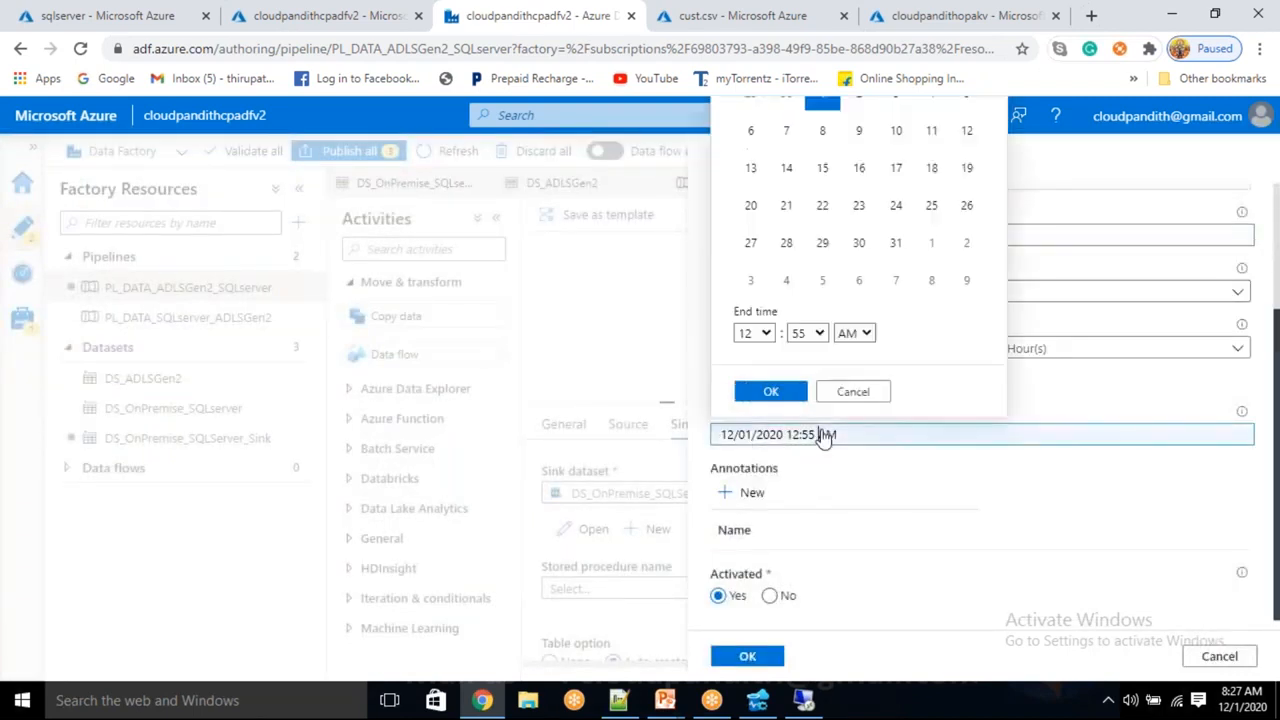
click(752, 334)
click(746, 520)
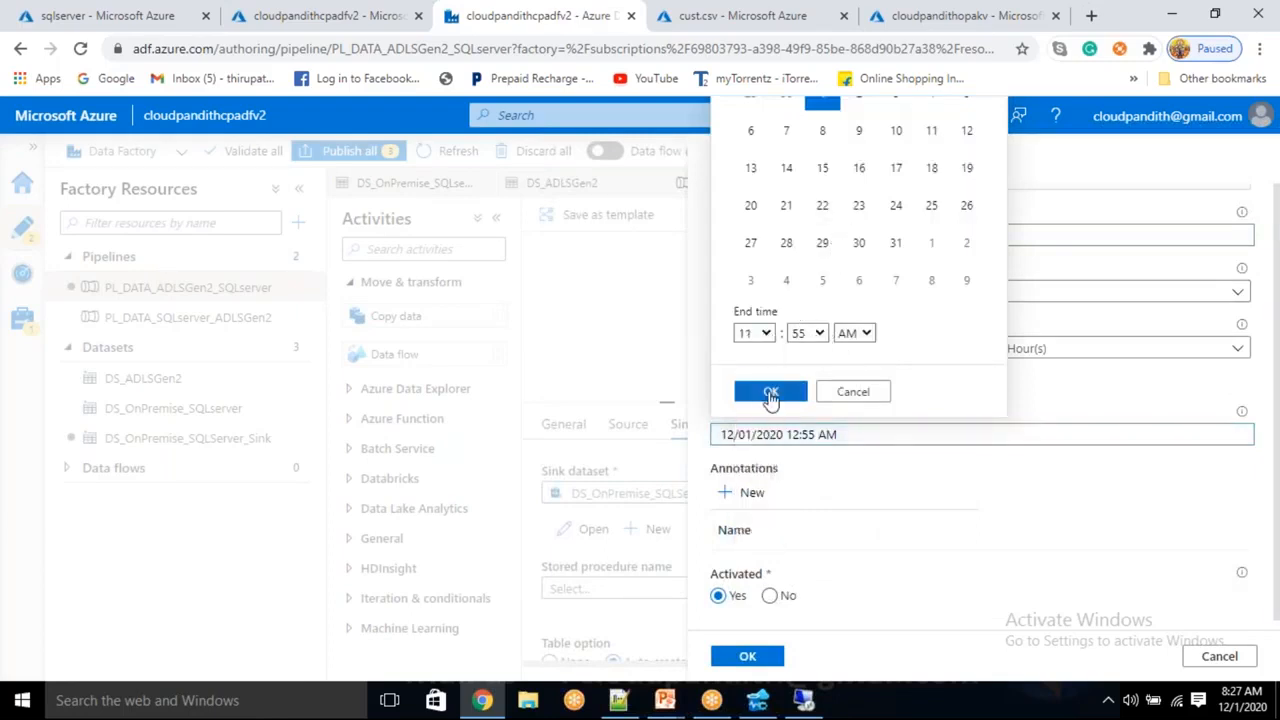
click(770, 394)
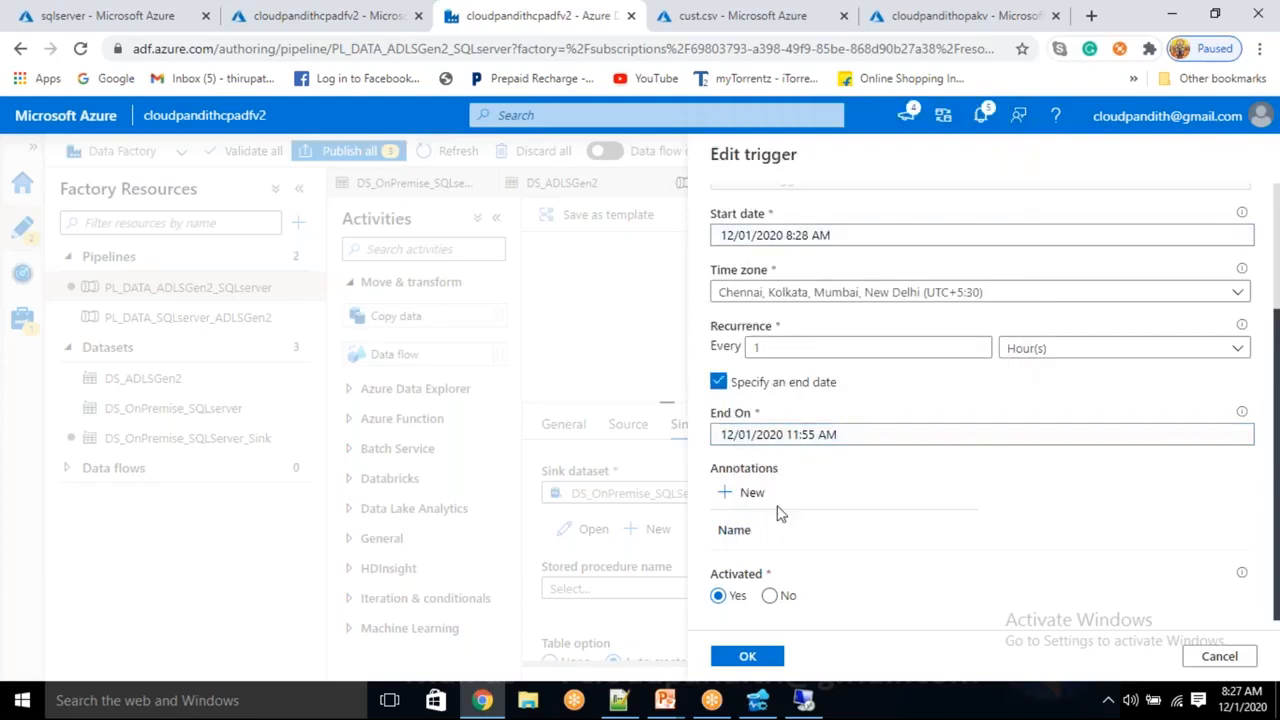
click(748, 658)
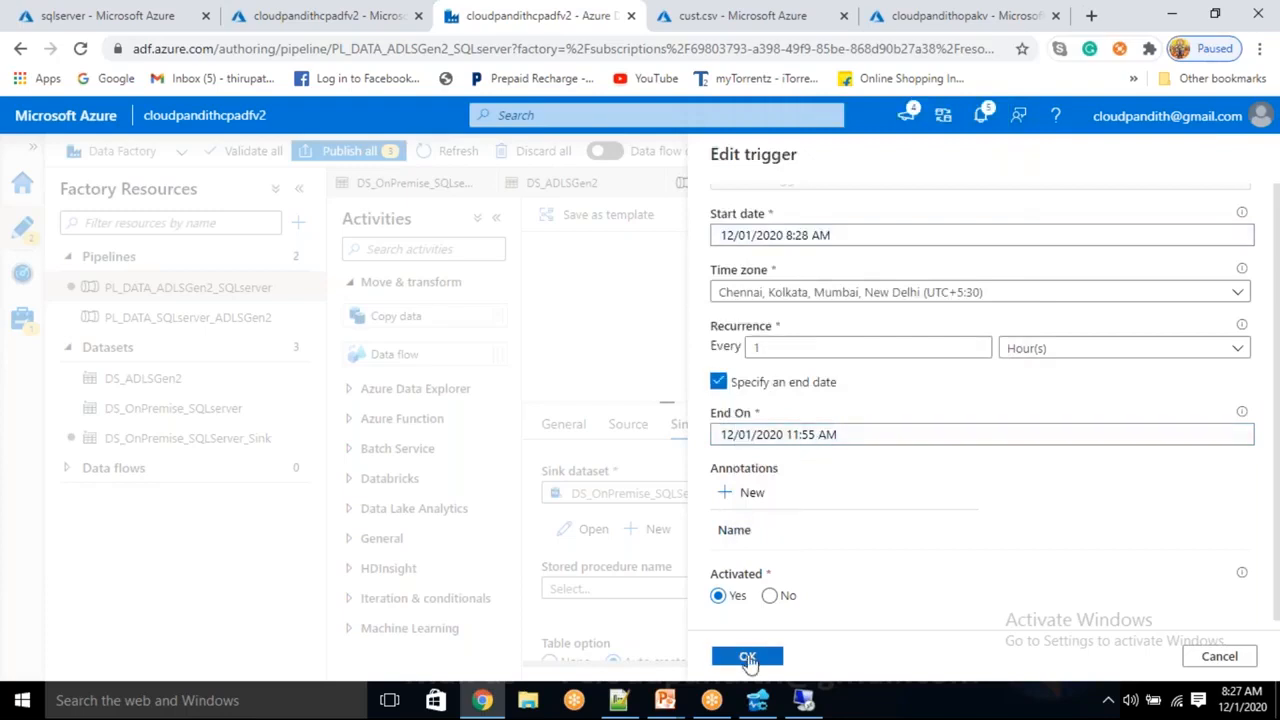
click(338, 152)
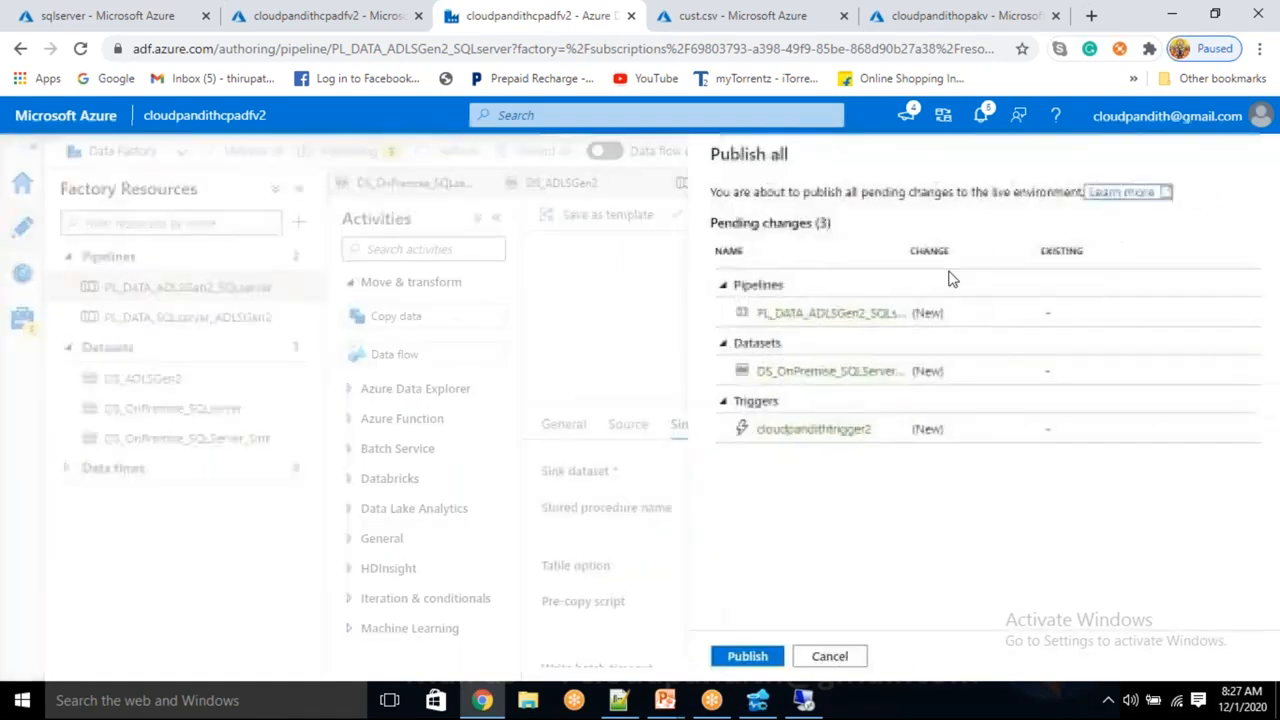
Publish the three pending changes and view the pipeline runs in Monitor
click(747, 656)
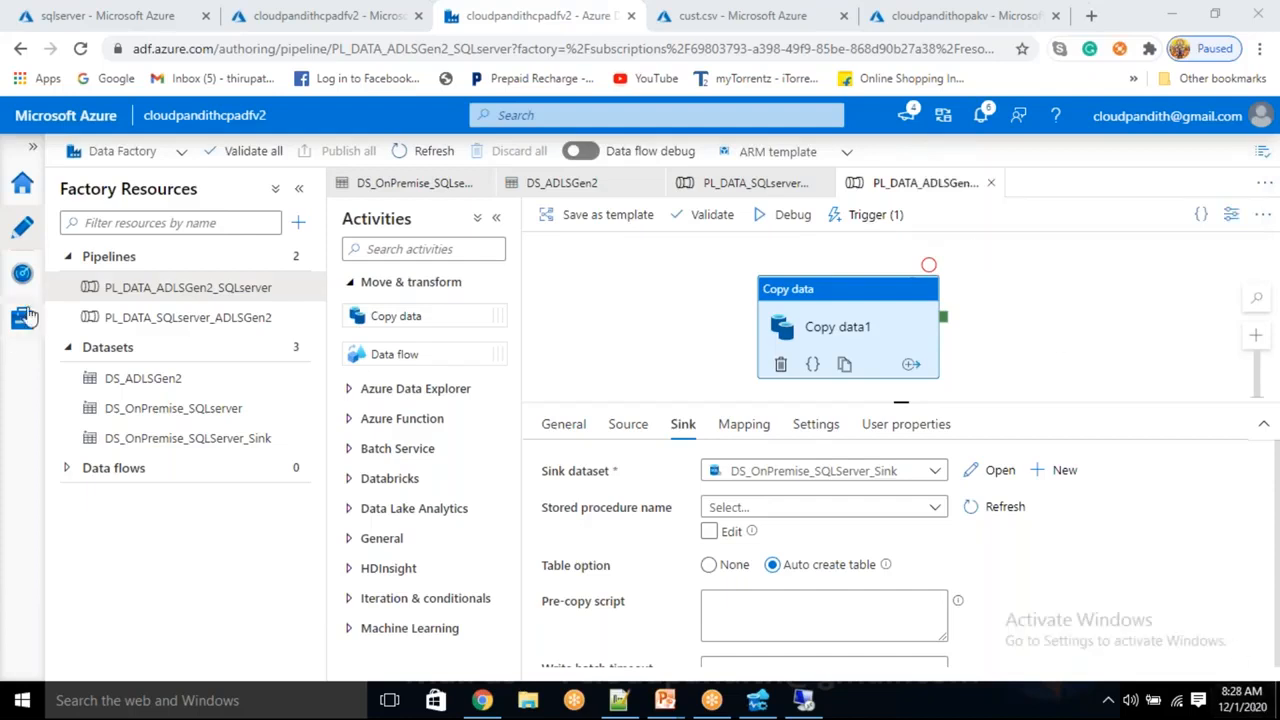
click(20, 280)
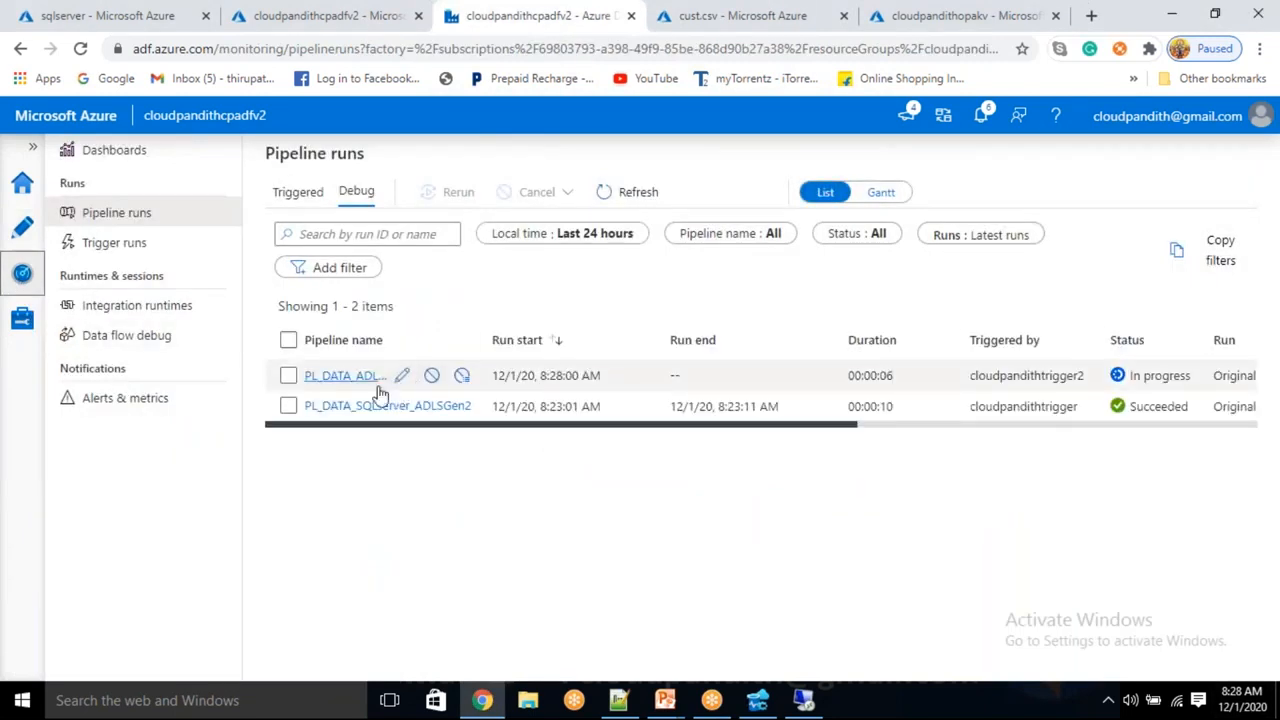
On the remote SQL Server machine, refresh the Tables folder so dbo.emp appears
click(804, 700)
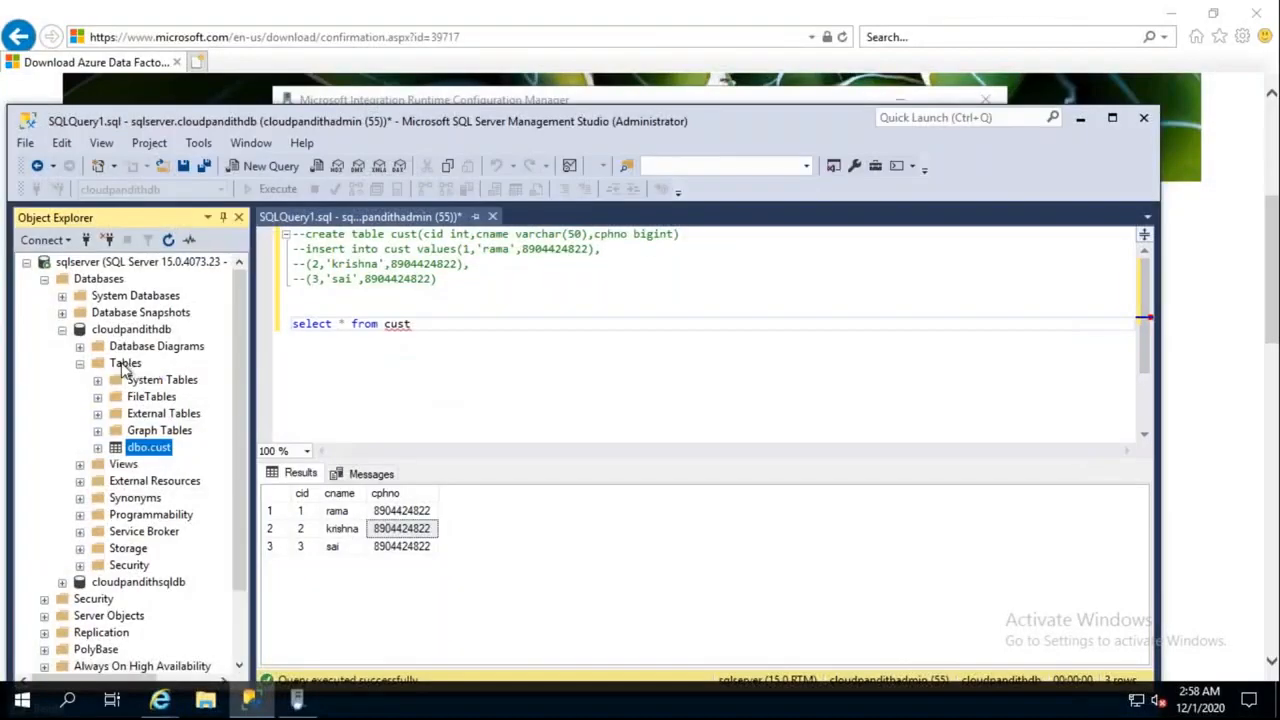
right_click(125, 366)
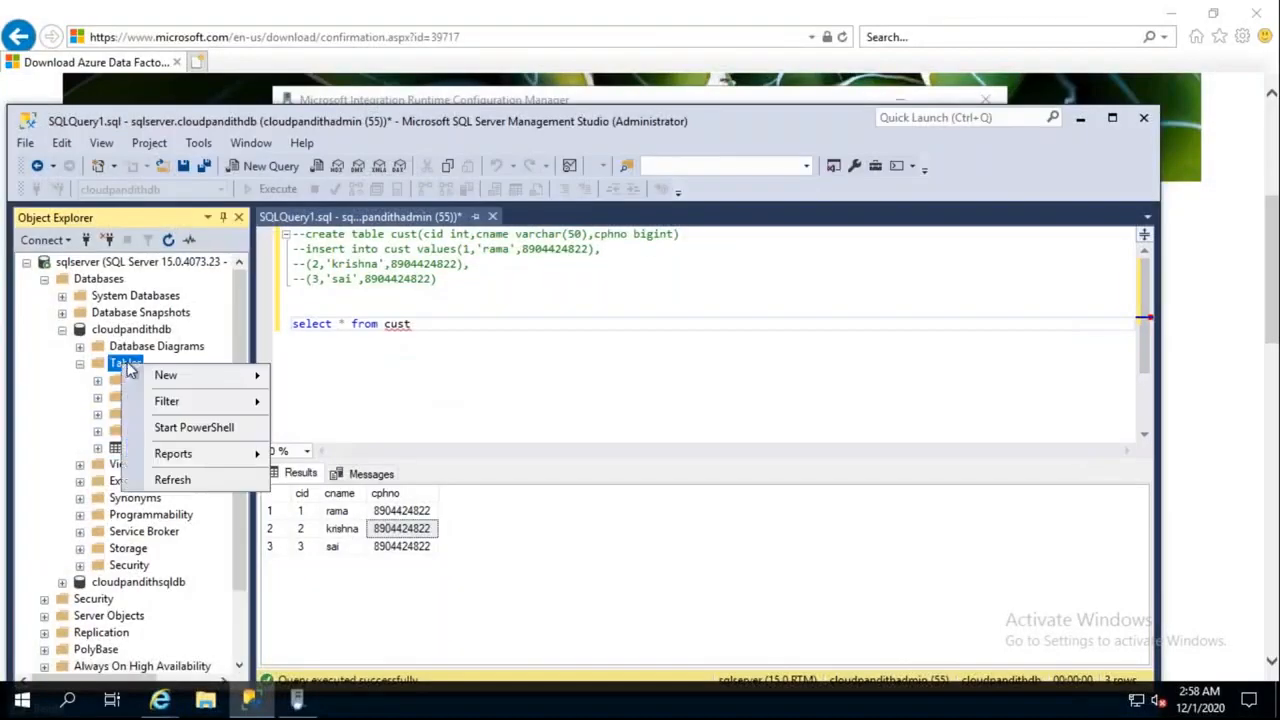
click(176, 482)
Write and execute select * from [dbo].[emp] in the query editor
drag(166, 472, 366, 392)
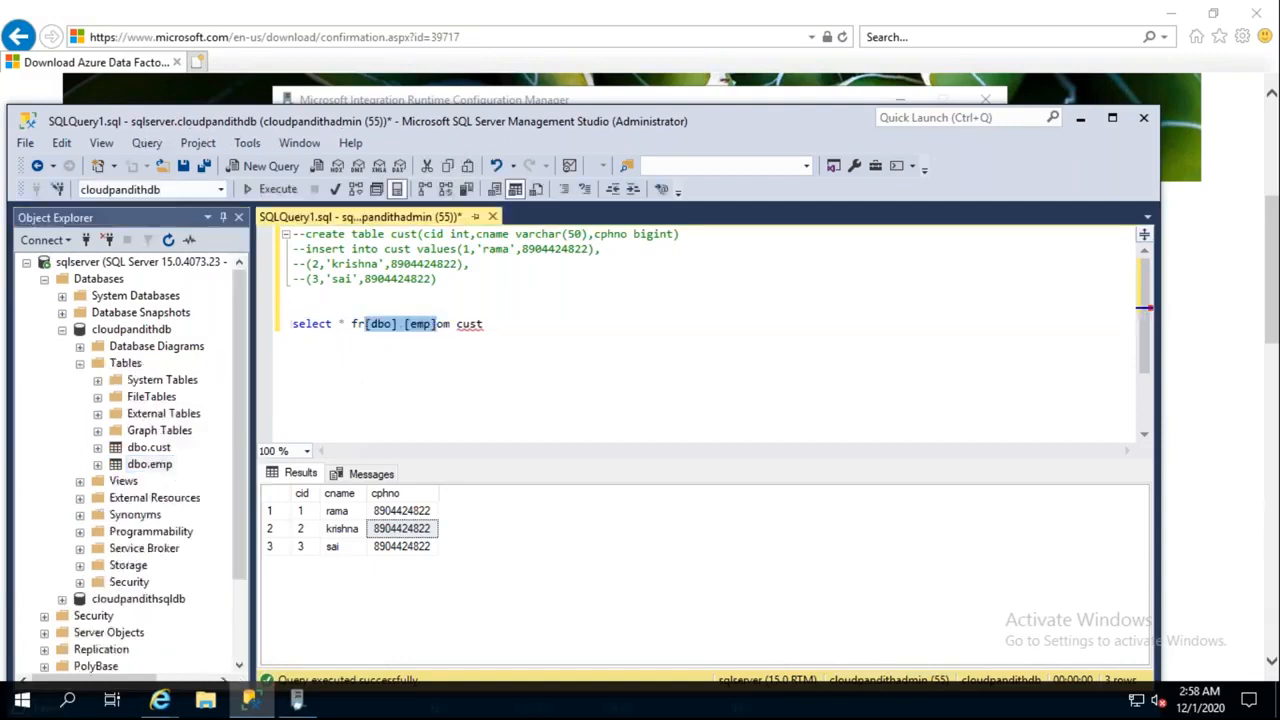
key(ctrl+z)
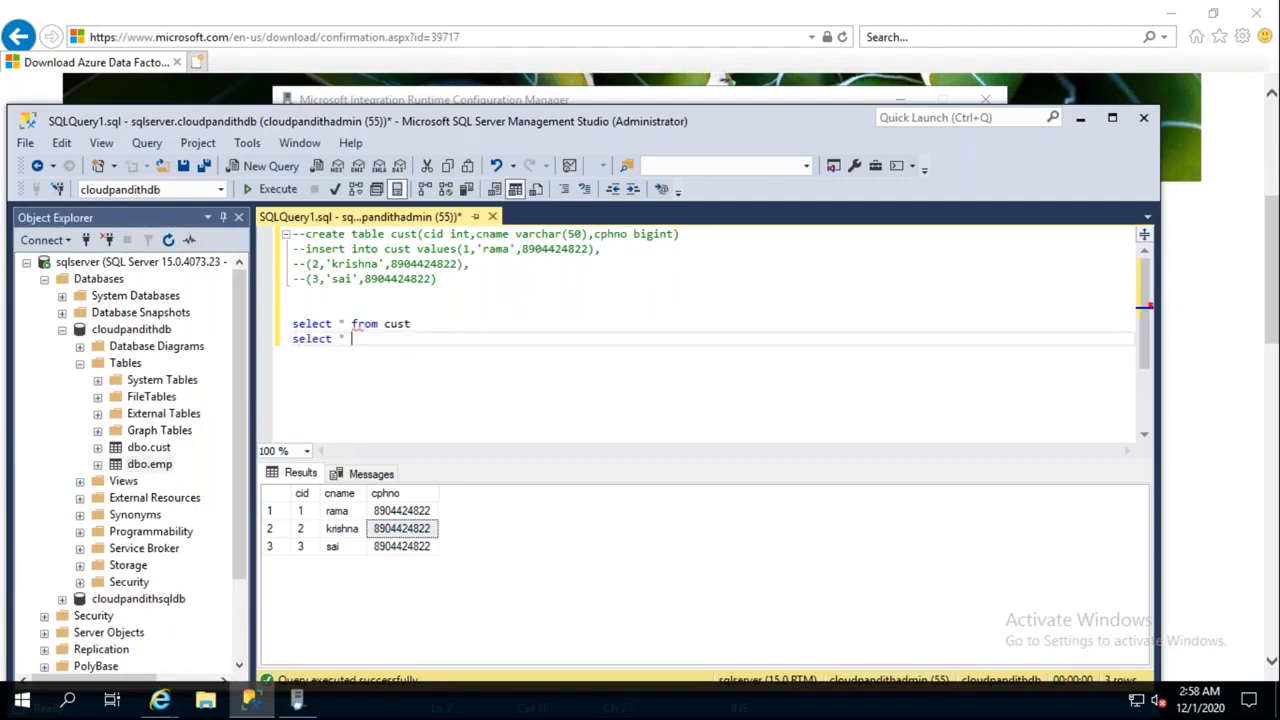
drag(150, 465, 384, 339)
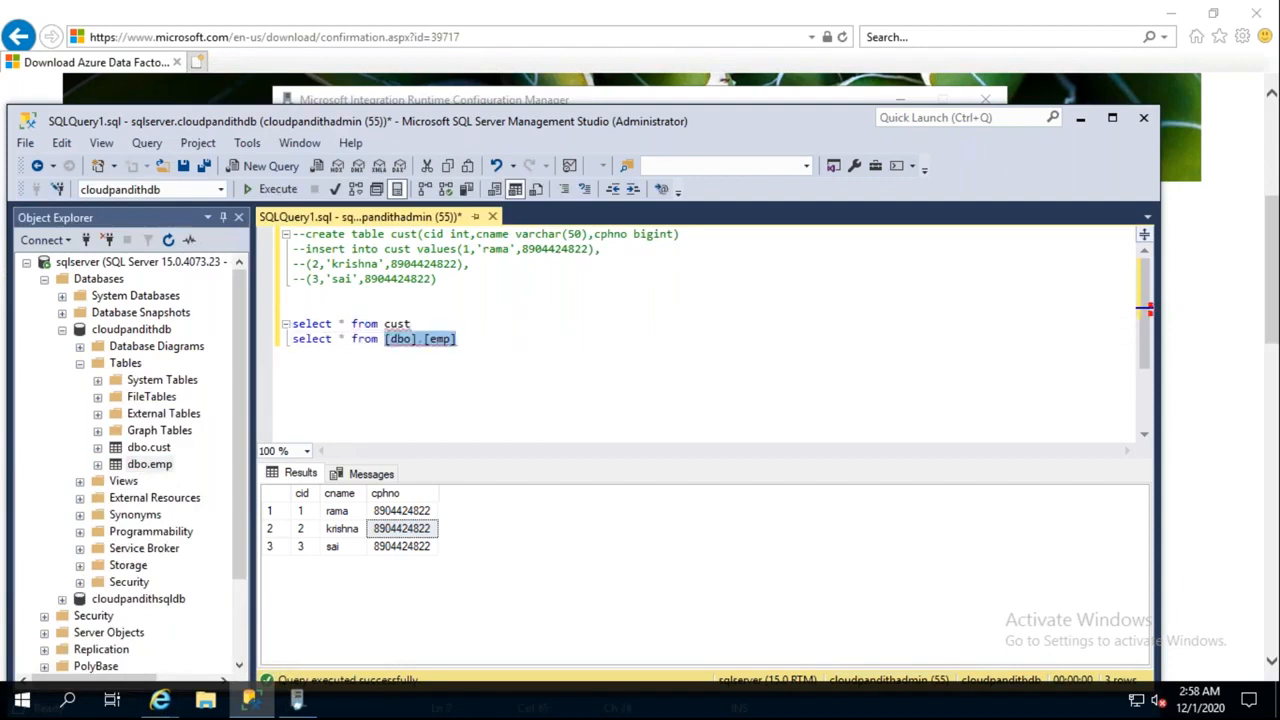
key(shift+Home)
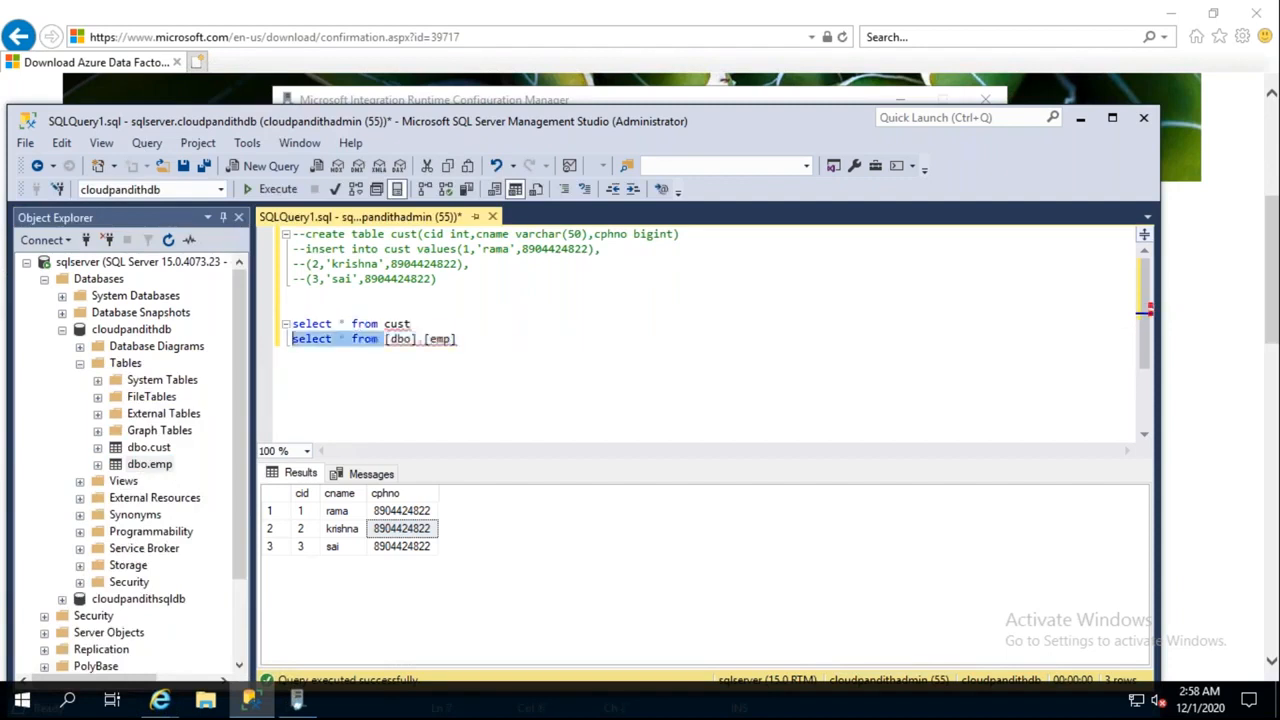
click(467, 341)
key(shift+Home)
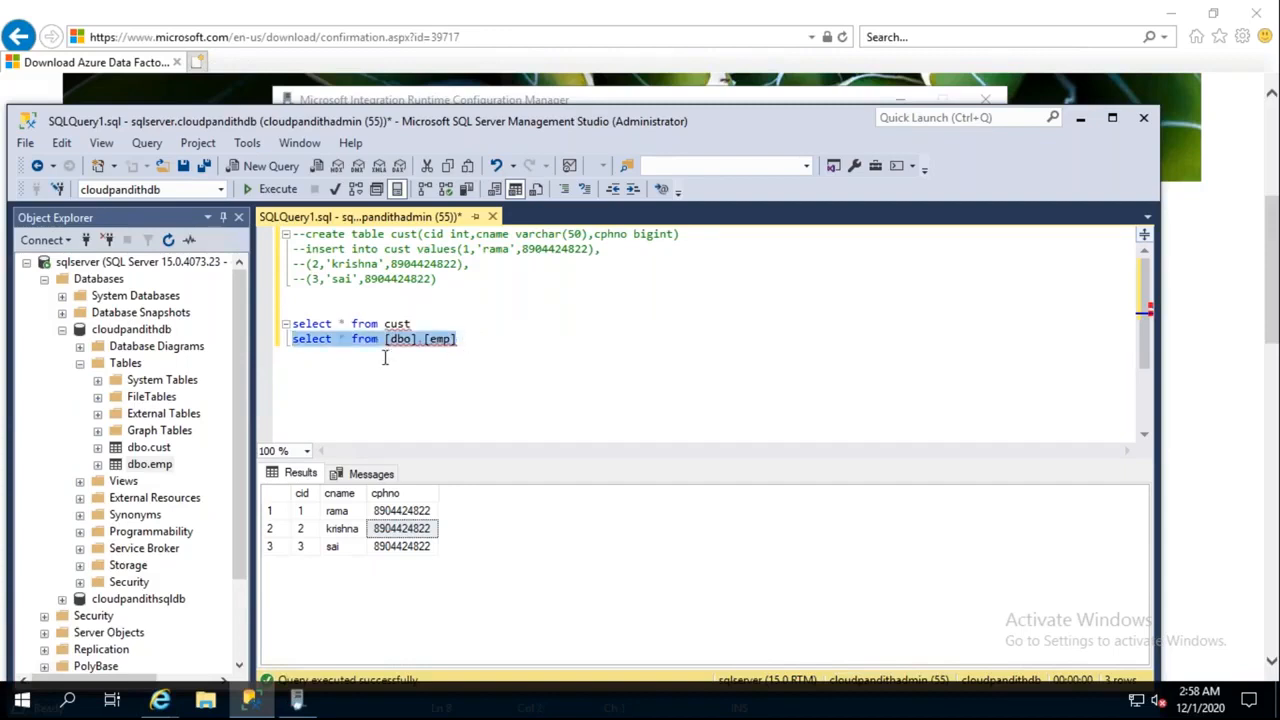
click(290, 189)
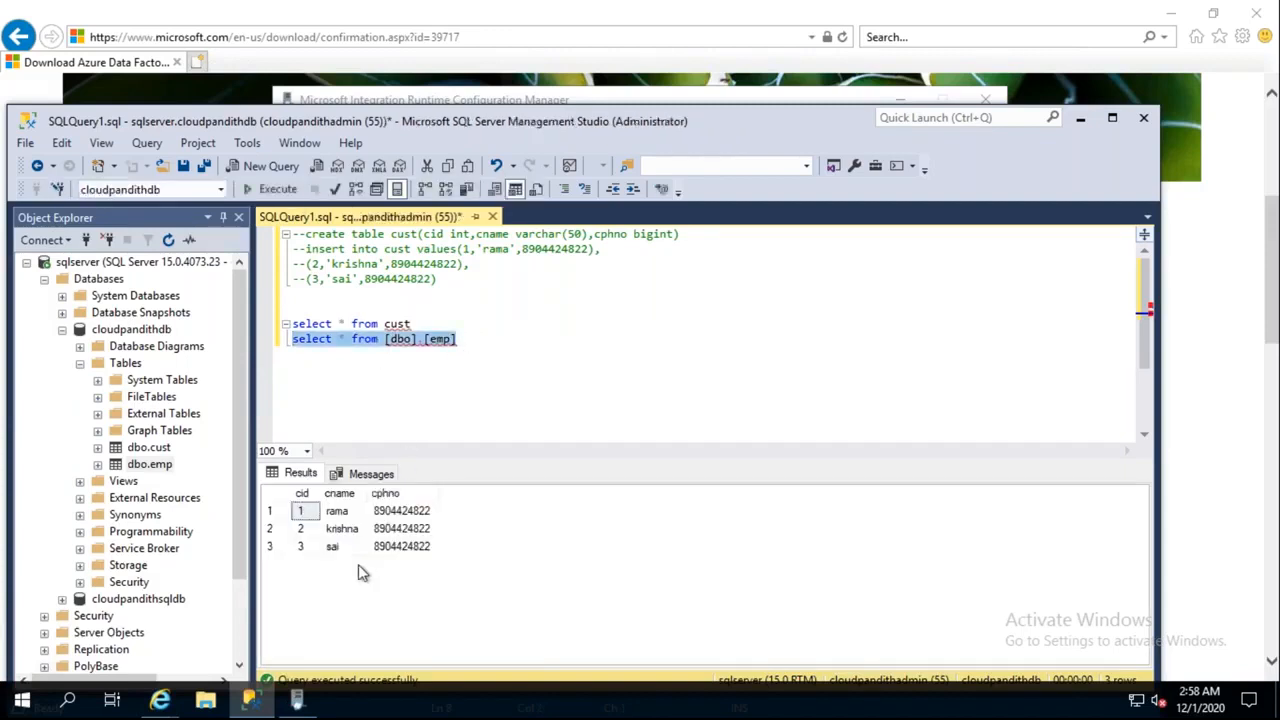
Check the returned emp rows (rama, krishna, sai), then leave the remote session
click(333, 513)
click(383, 514)
click(278, 546)
click(350, 531)
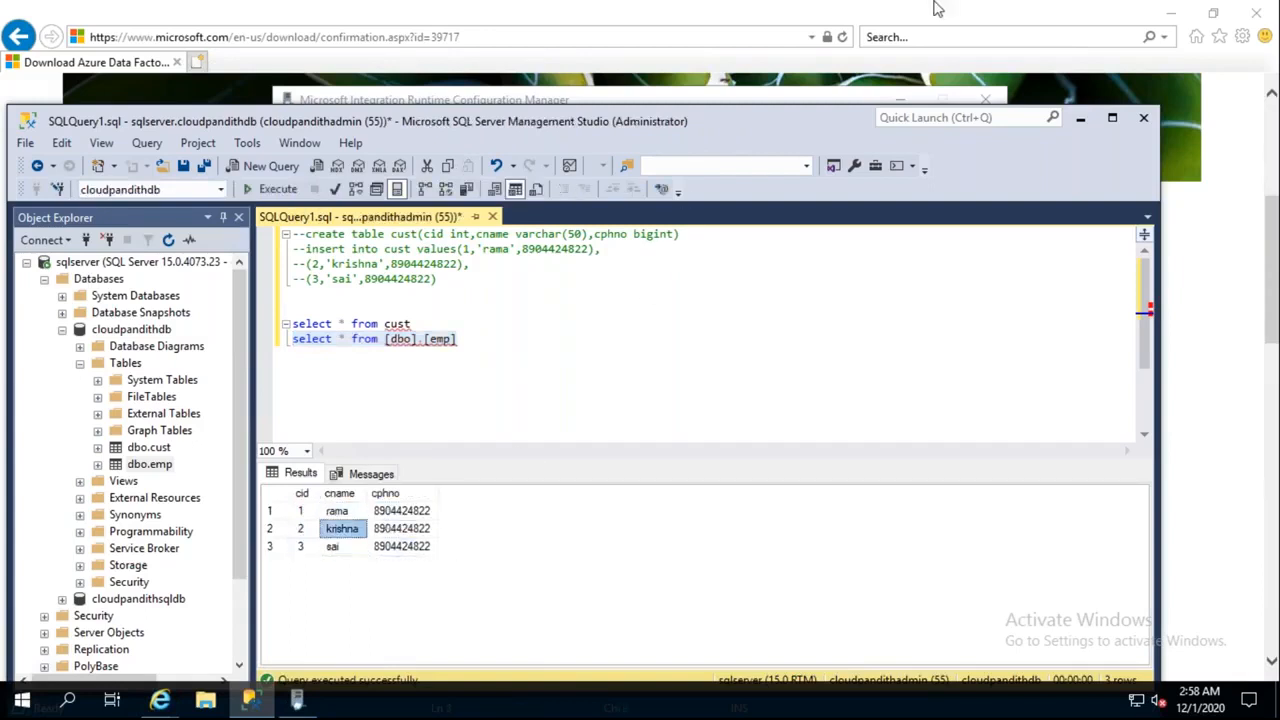
mouse_move(757, 20)
click(827, 12)
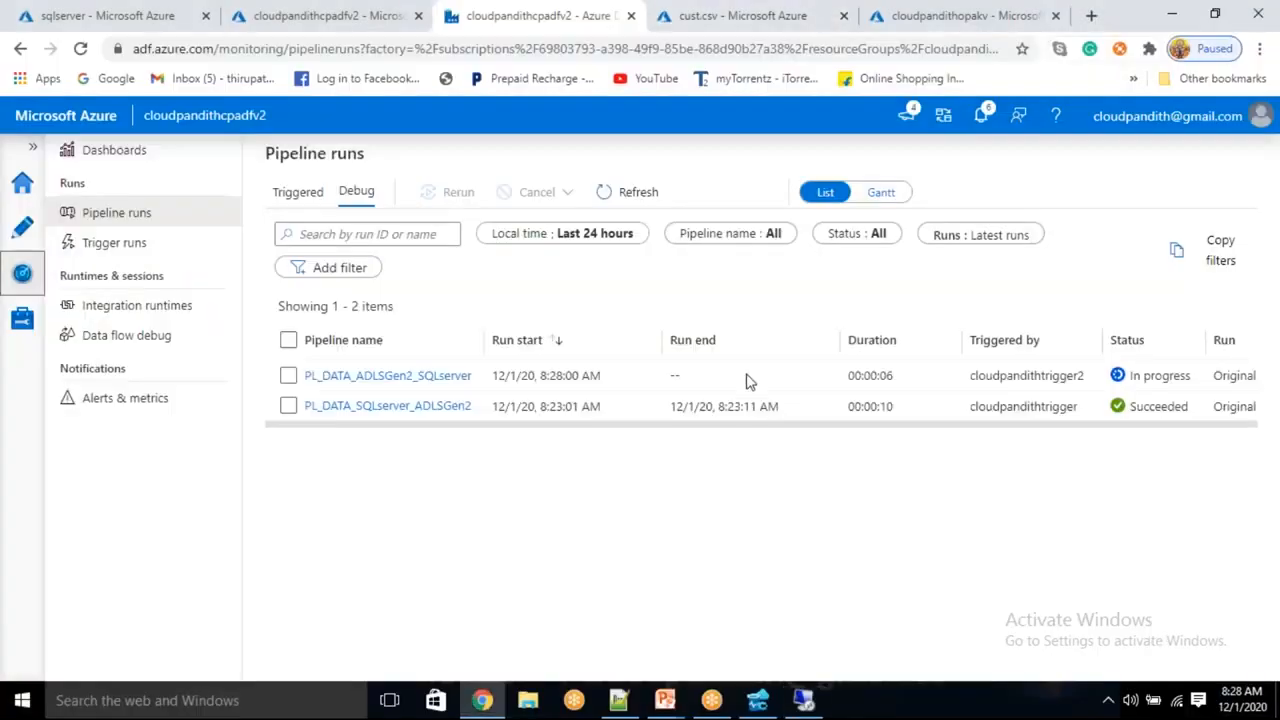
Refresh pipeline runs to confirm Succeeded, then navigate from Home to Resource groups
click(628, 192)
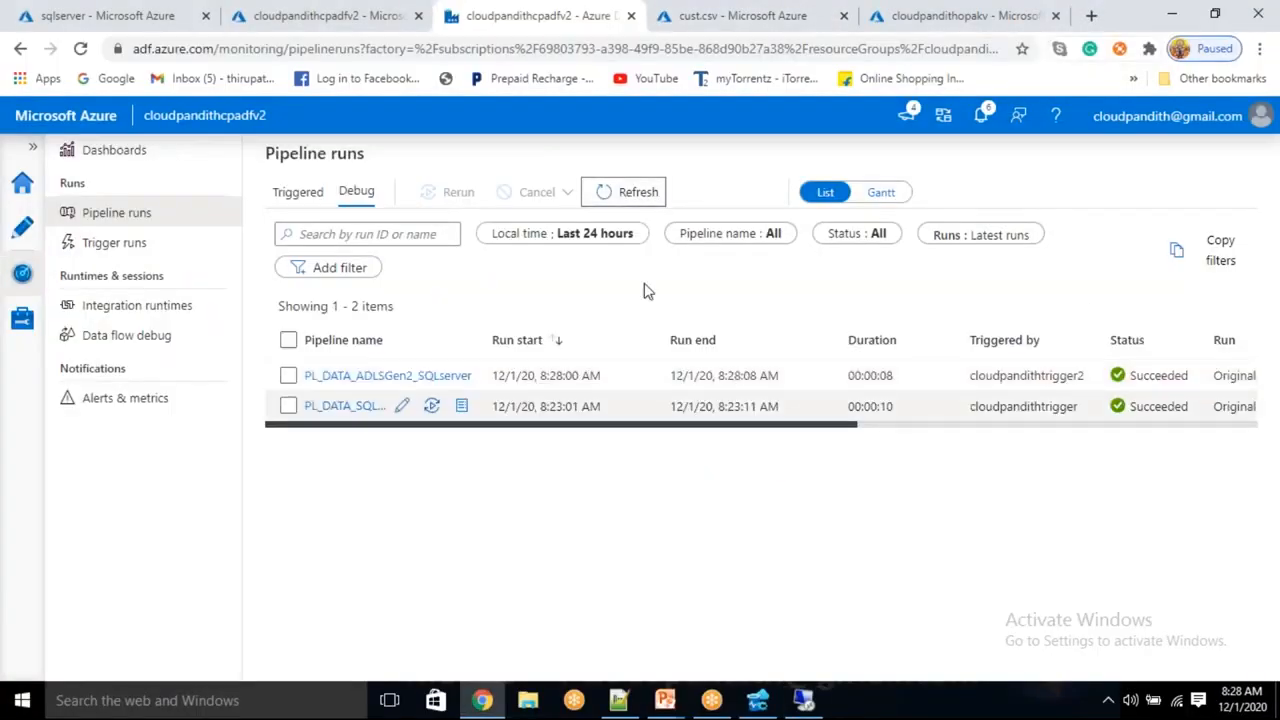
click(101, 8)
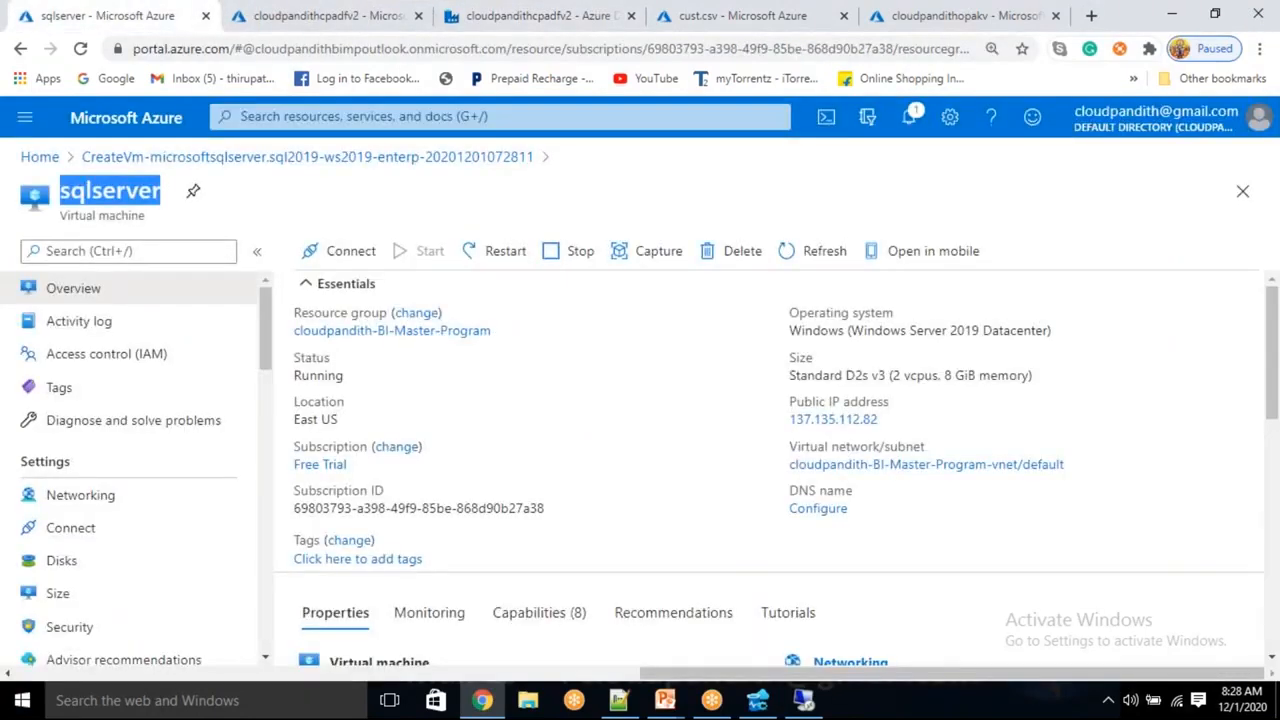
click(24, 140)
click(24, 120)
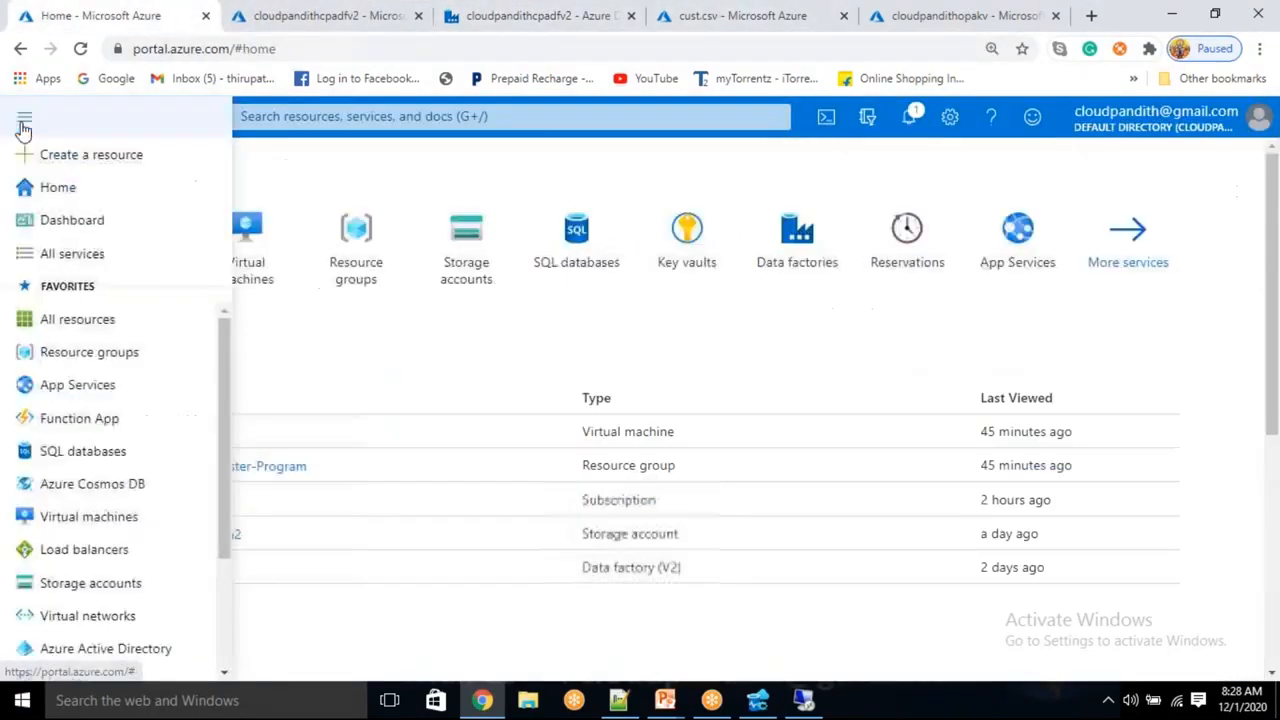
click(113, 362)
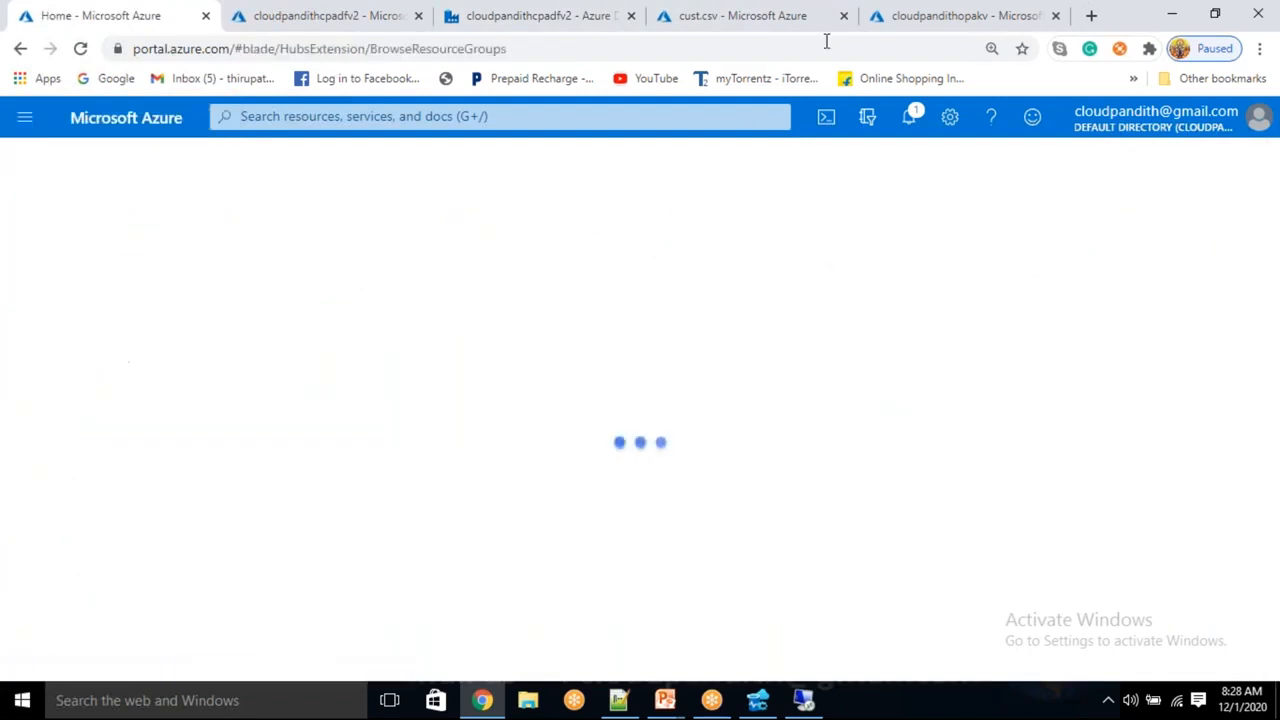